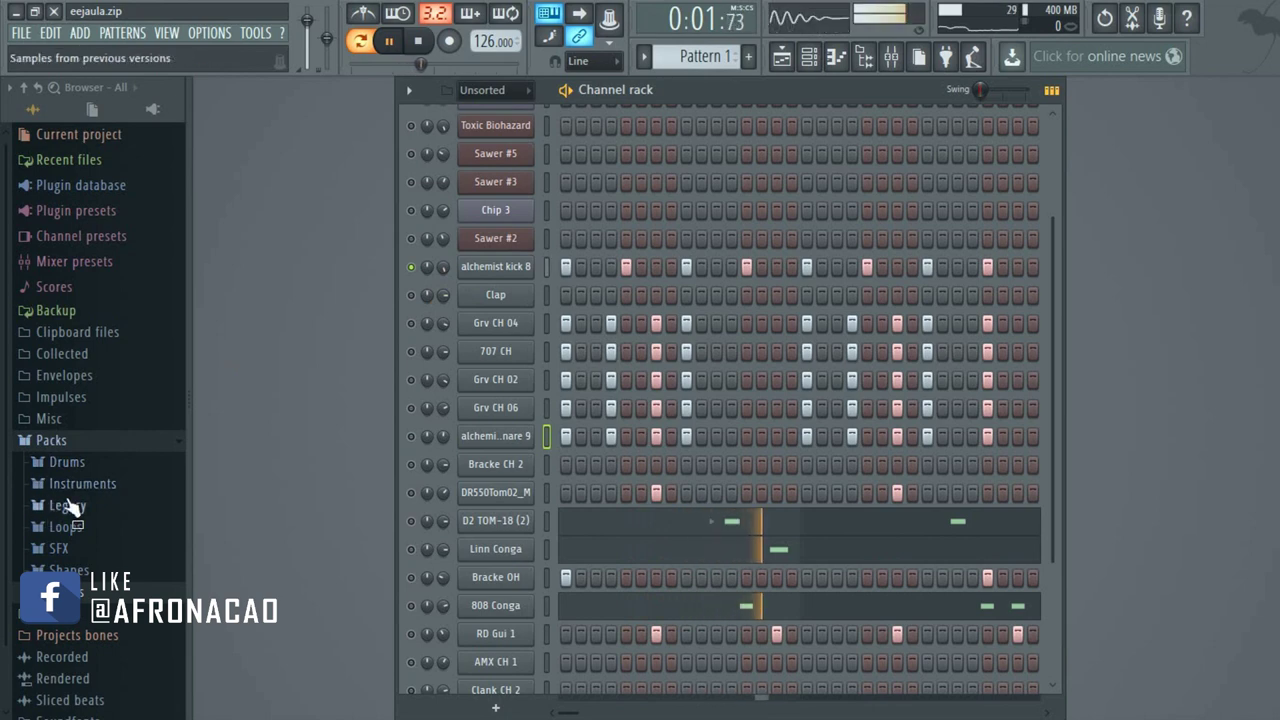
# Stop playback and audition samples in the Kicks folder of the Drums packs, including FPC 6 Kick.
pyautogui.press('space')
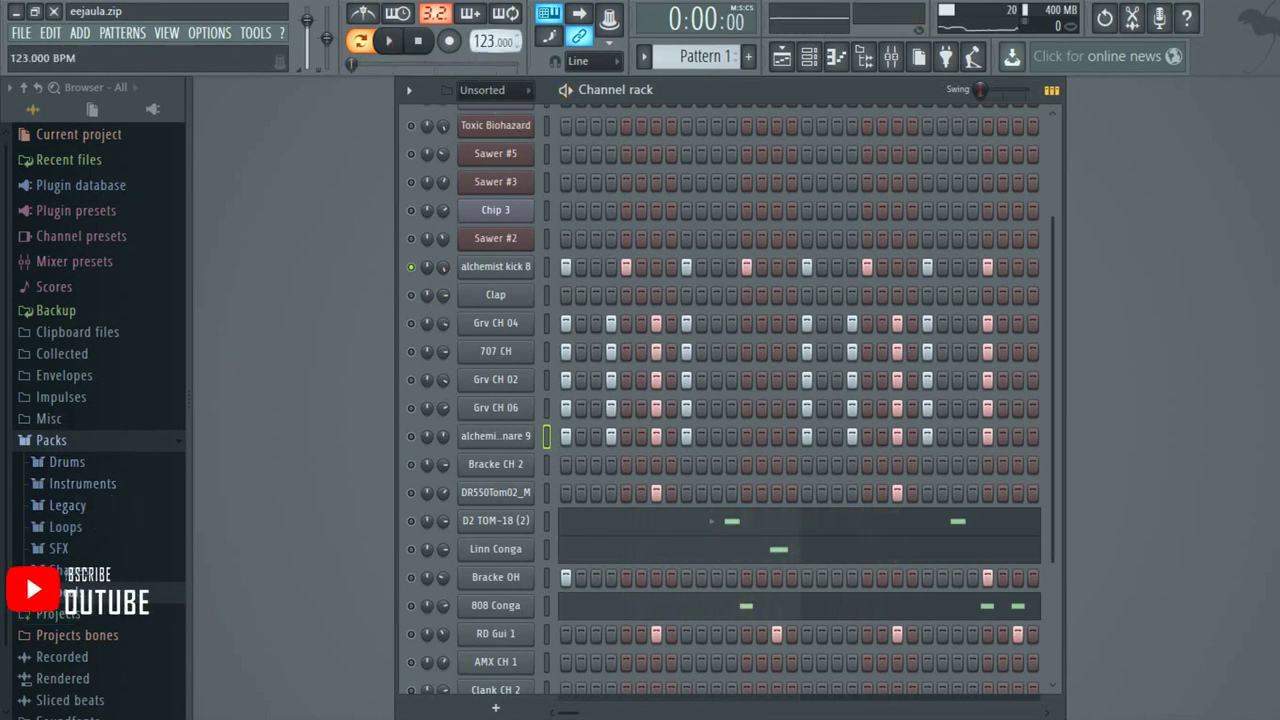
pyautogui.click(84, 464)
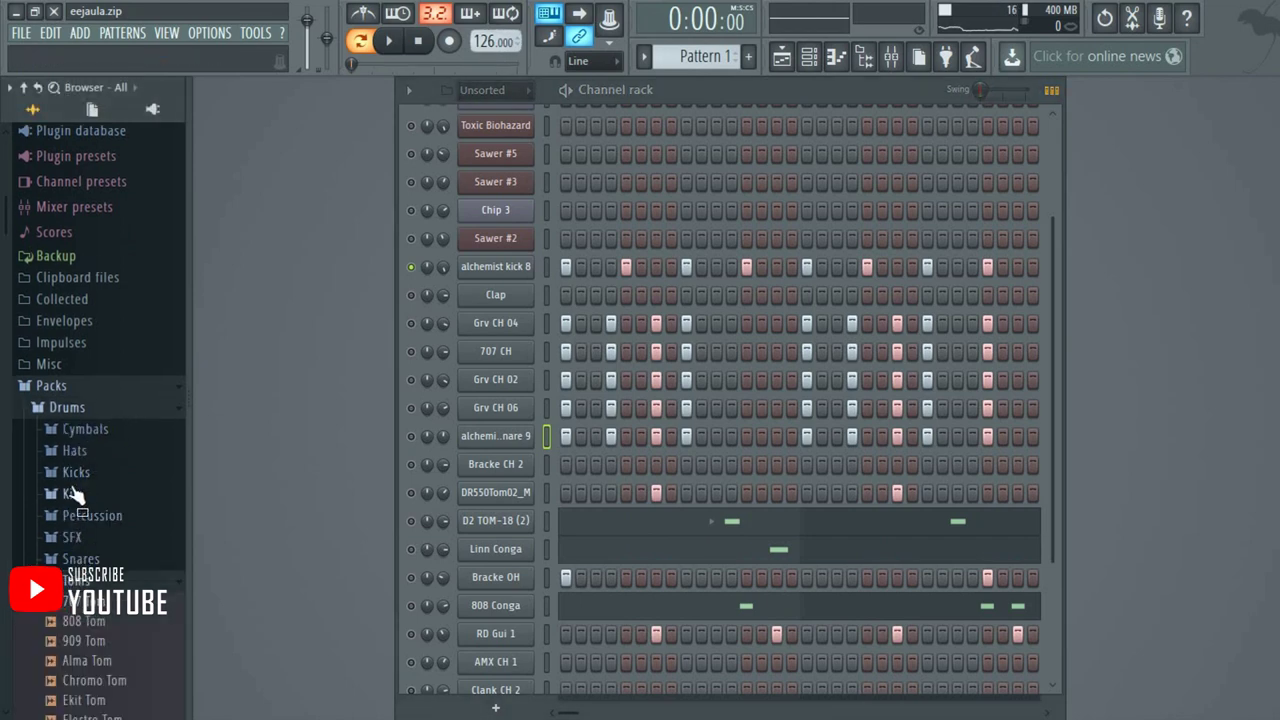
pyautogui.click(76, 472)
pyautogui.click(86, 498)
pyautogui.click(91, 537)
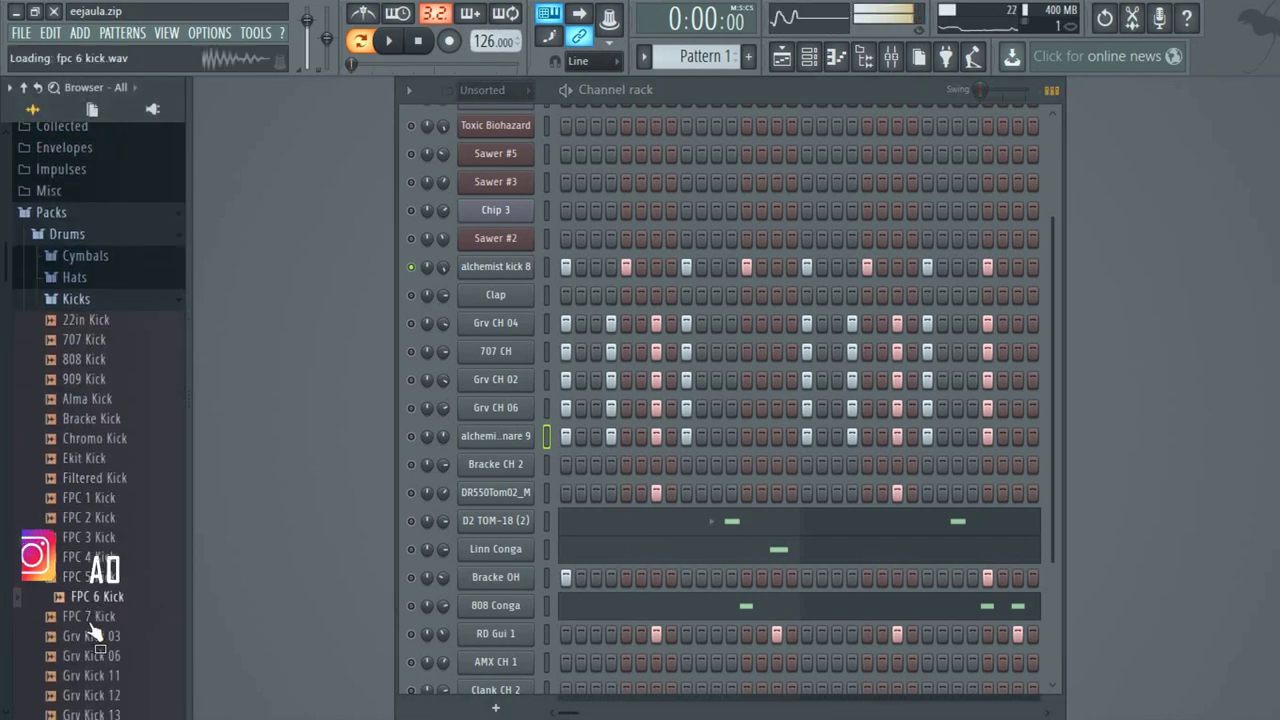
# Set the fade-out of the alchemist kick 8 sample to 25%, and close its channel settings.
pyautogui.click(522, 270)
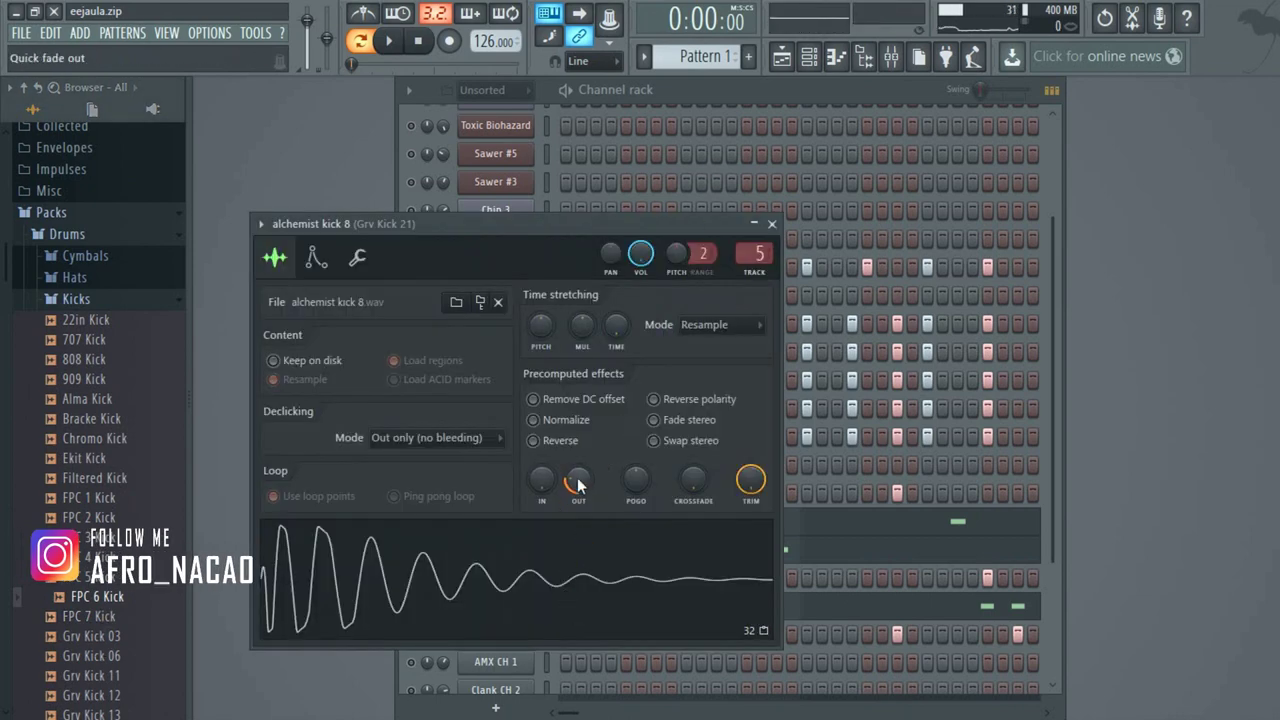
pyautogui.moveTo(577, 484); pyautogui.dragTo(577, 450)
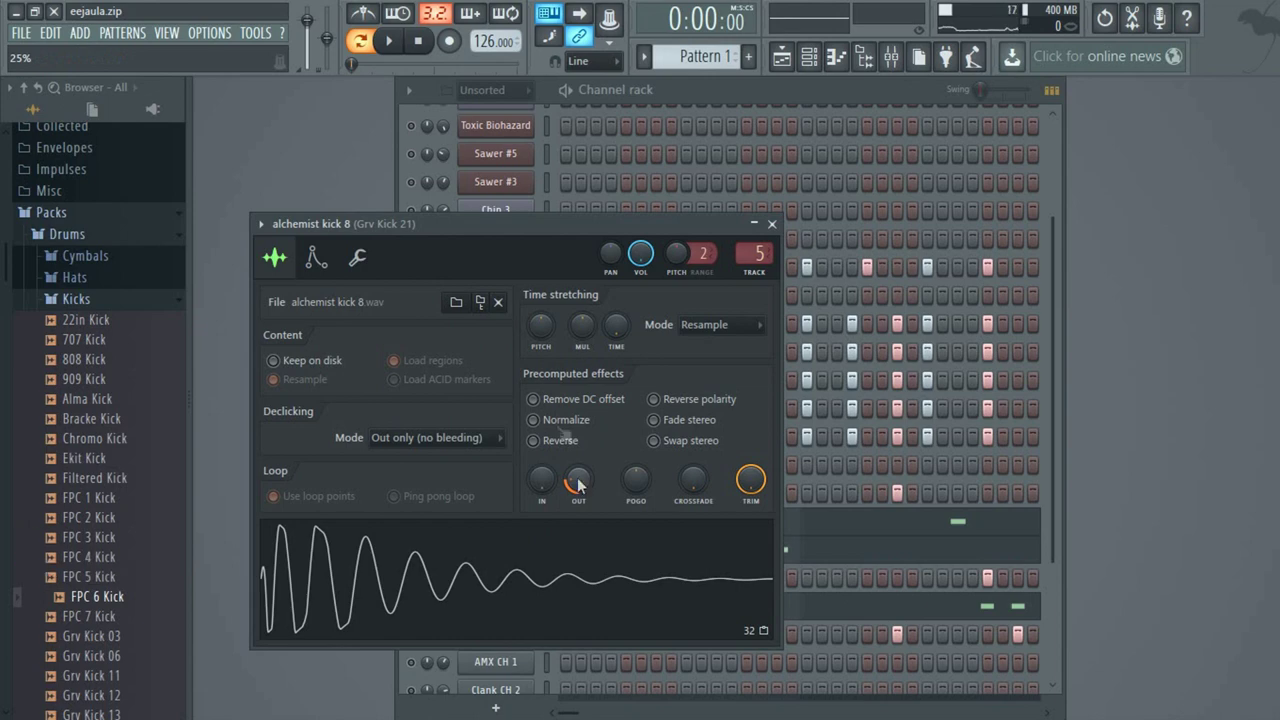
pyautogui.click(772, 224)
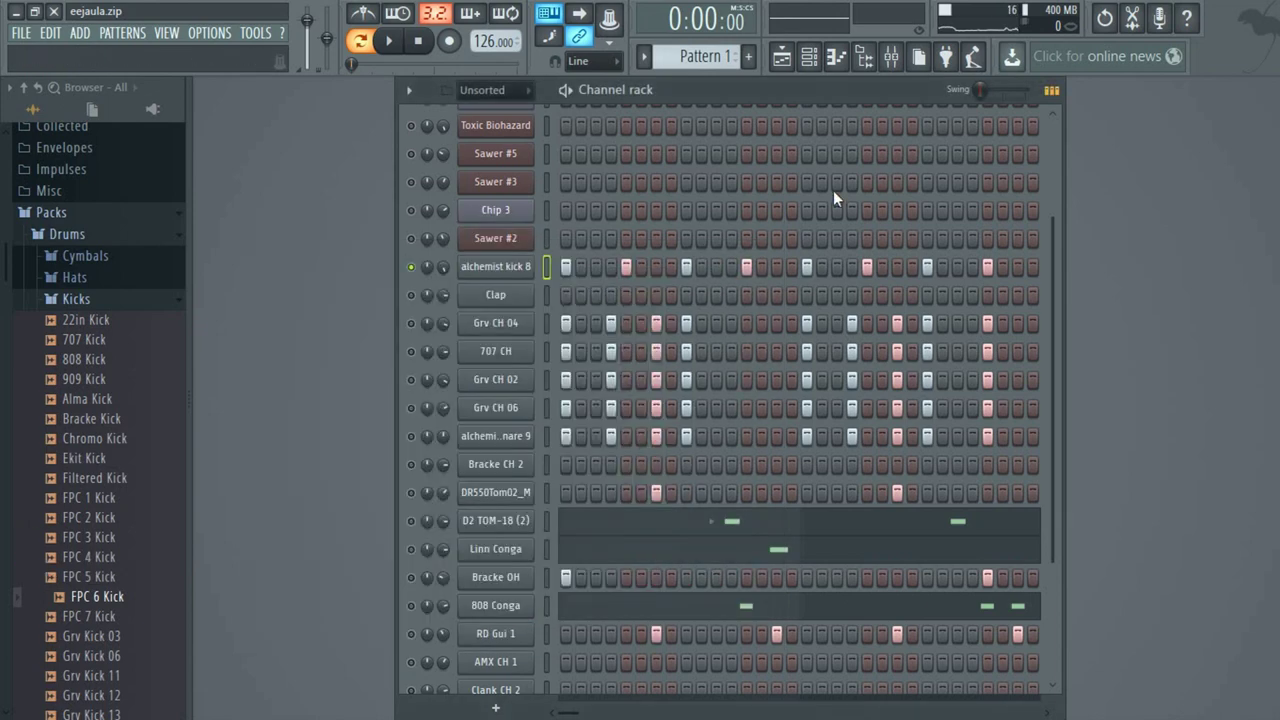
# Examine the Soundgoodizer and Fruity parametric EQ 2 effects on the Grv Kick 21 mixer track, and return to the channel rack.
pyautogui.click(891, 58)
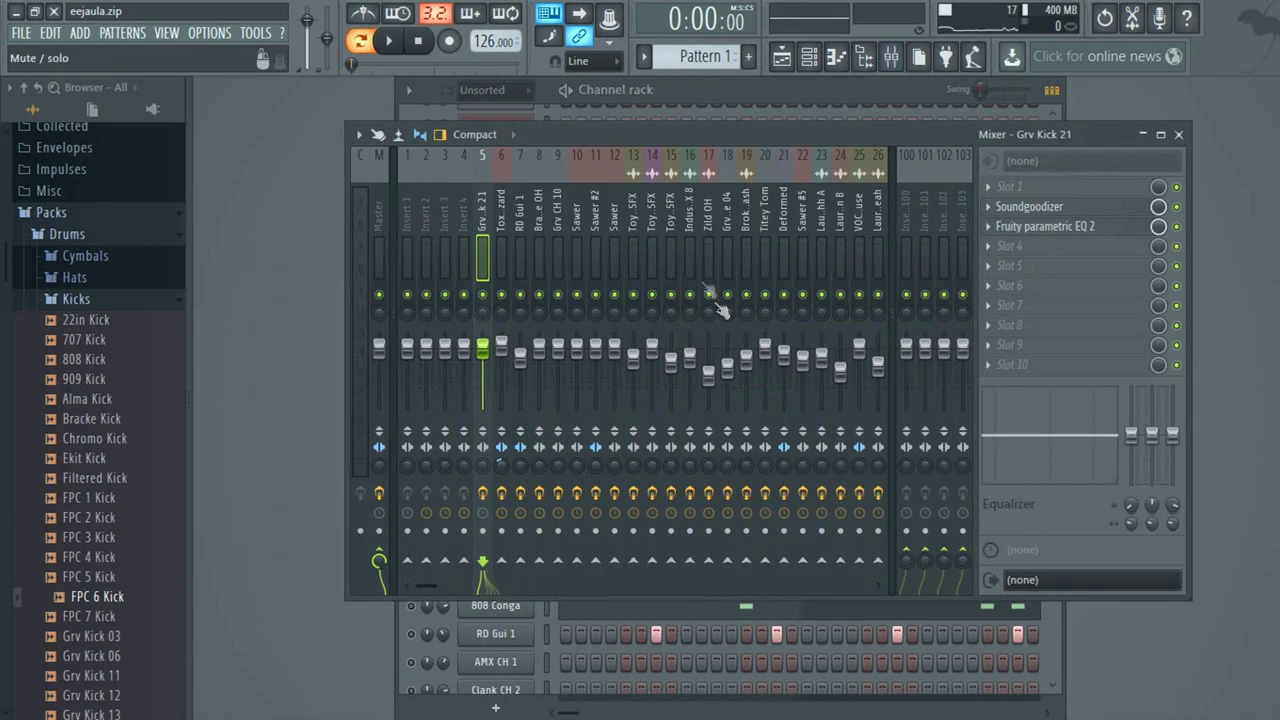
pyautogui.click(1038, 213)
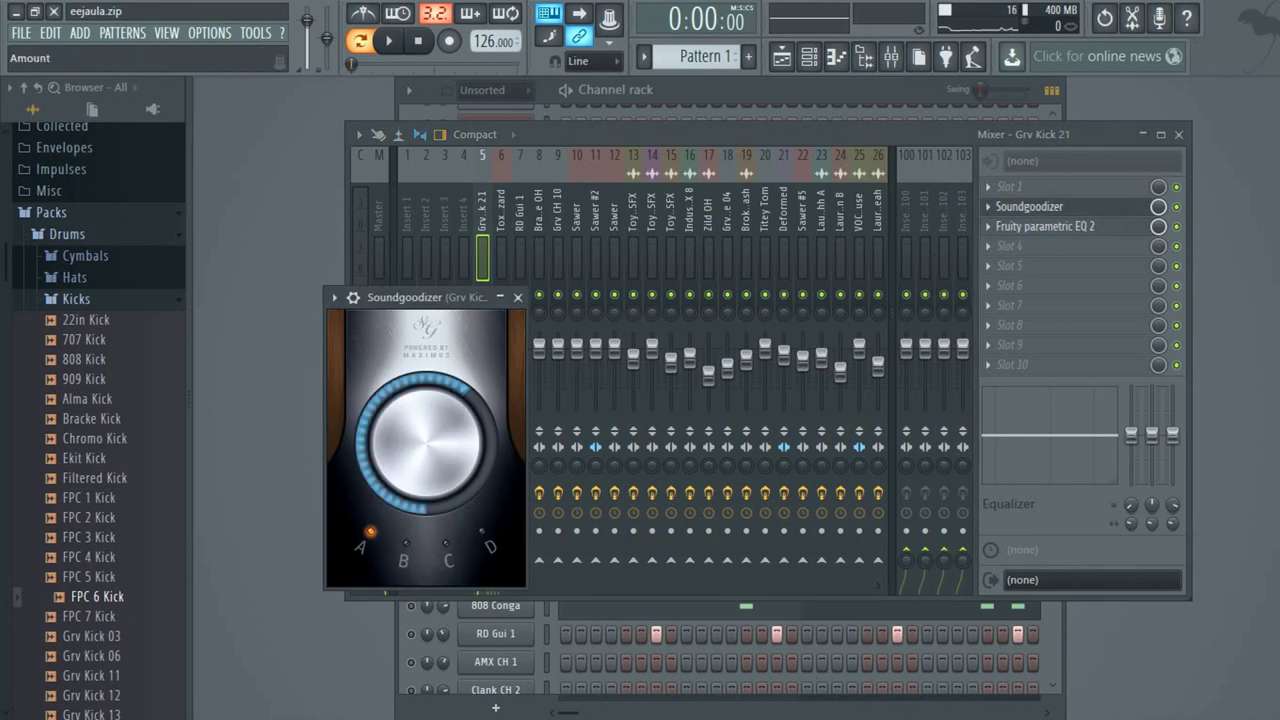
pyautogui.click(1047, 240)
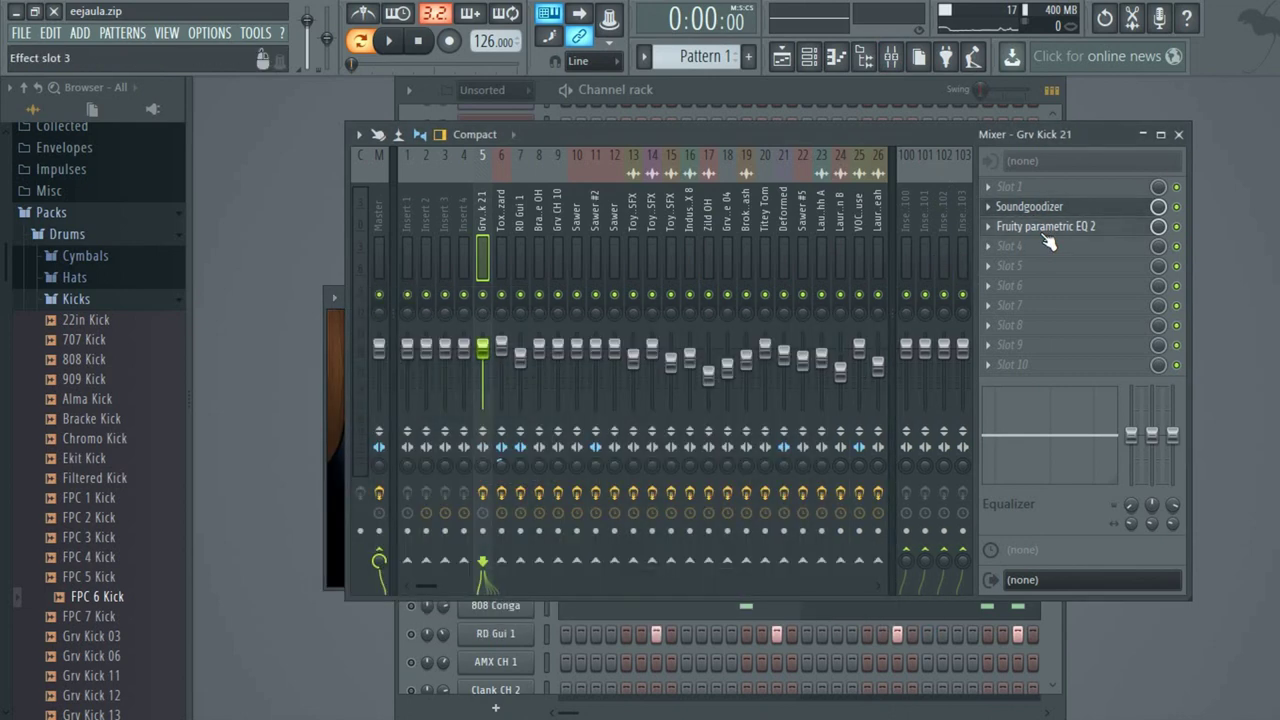
pyautogui.click(1044, 230)
pyautogui.click(813, 480)
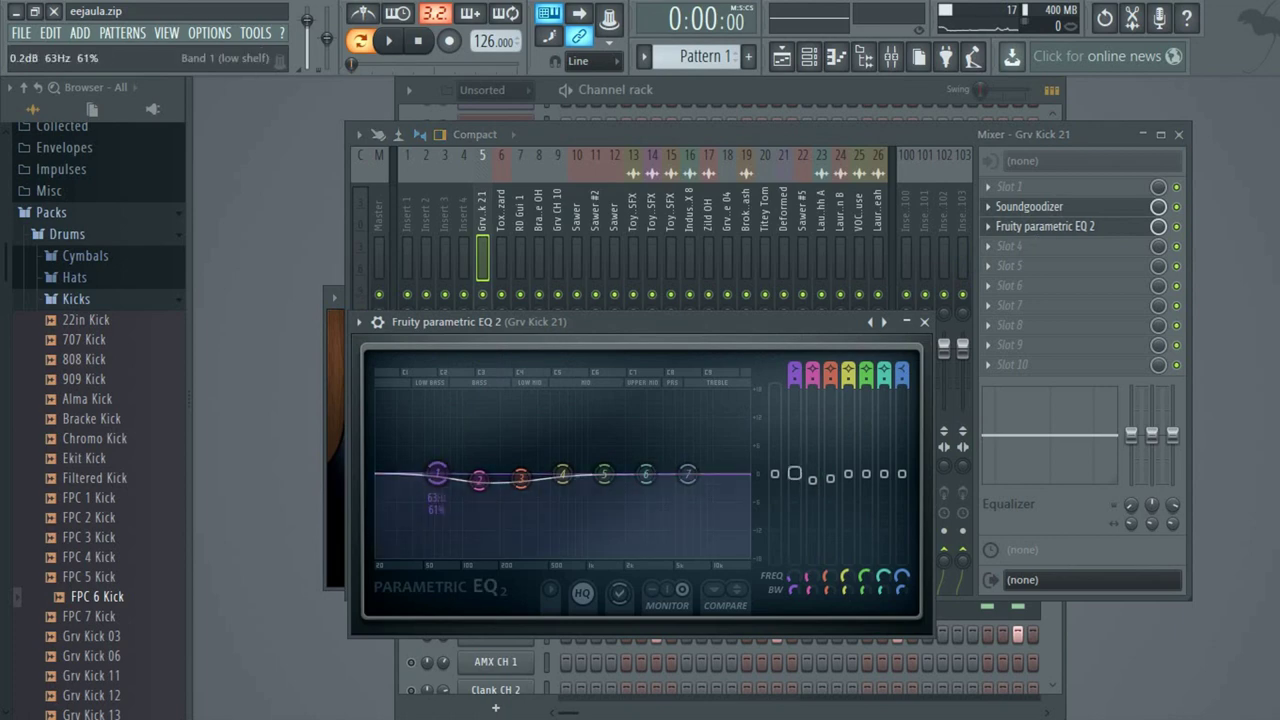
pyautogui.click(811, 60)
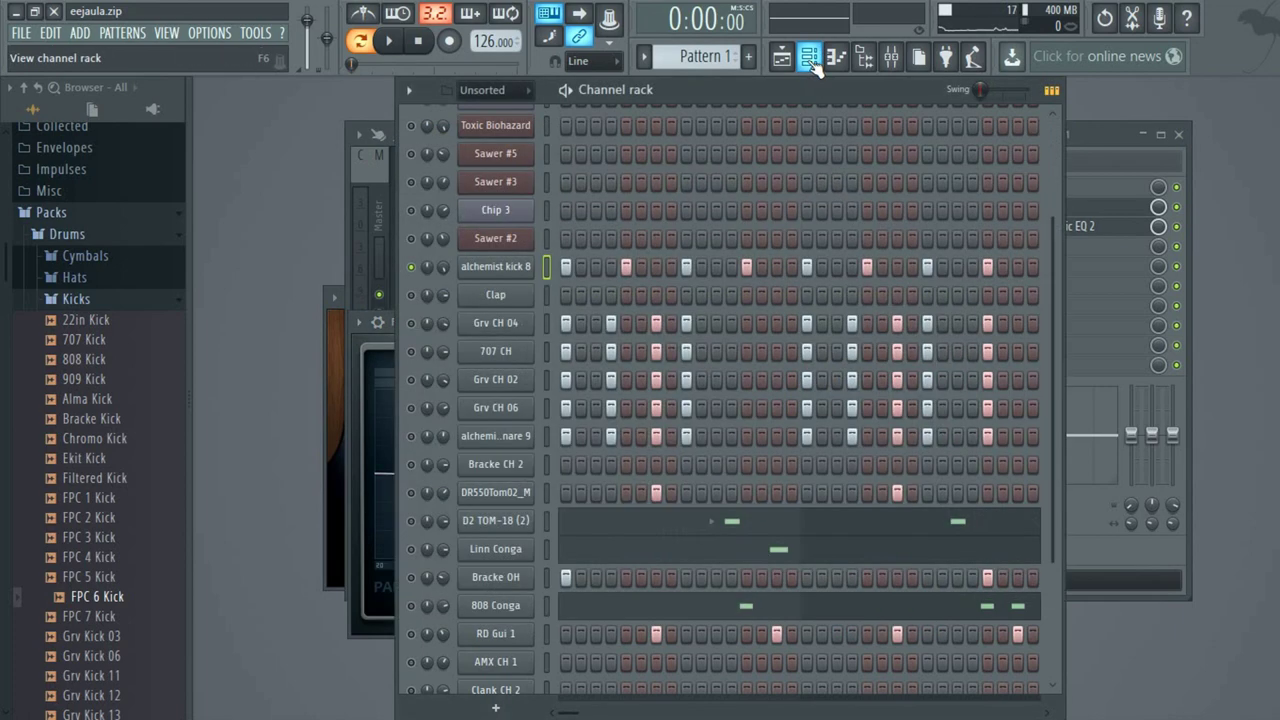
# Check the Grv CH 04 sample settings, and play the pattern with Grv CH 04 and 707 CH heard in turn.
pyautogui.click(490, 325)
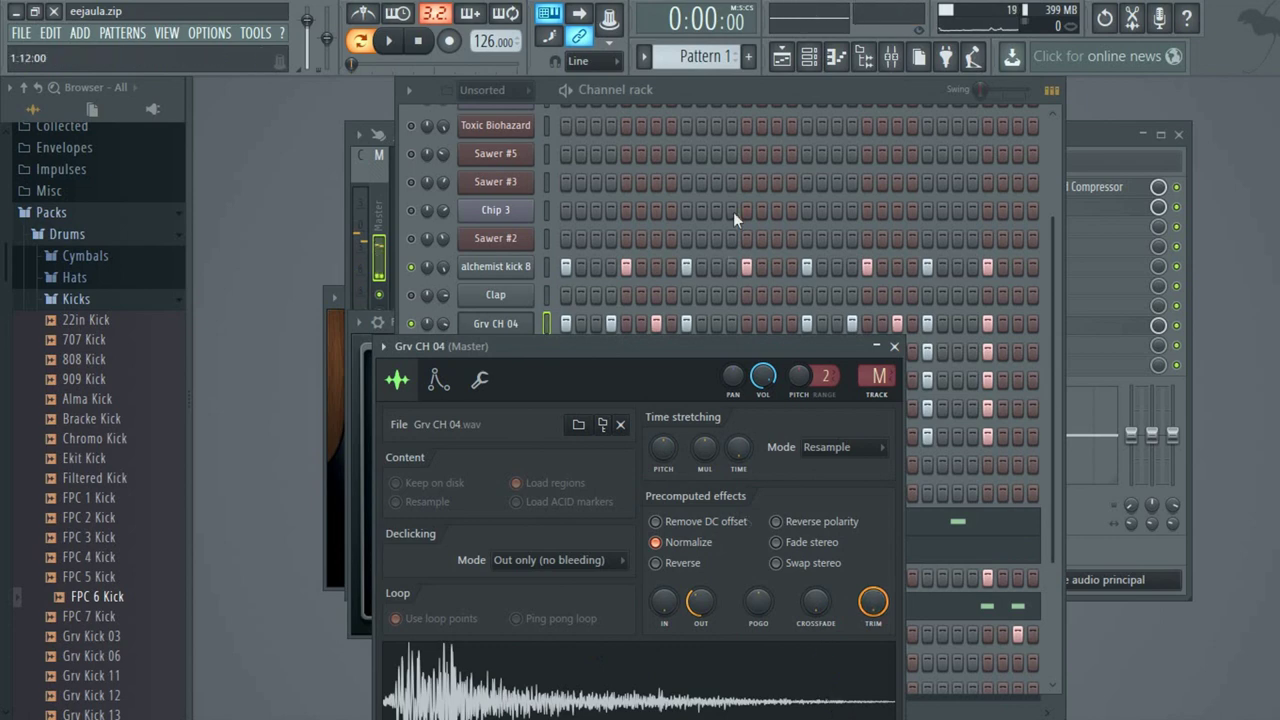
pyautogui.click(800, 98)
pyautogui.press('space')
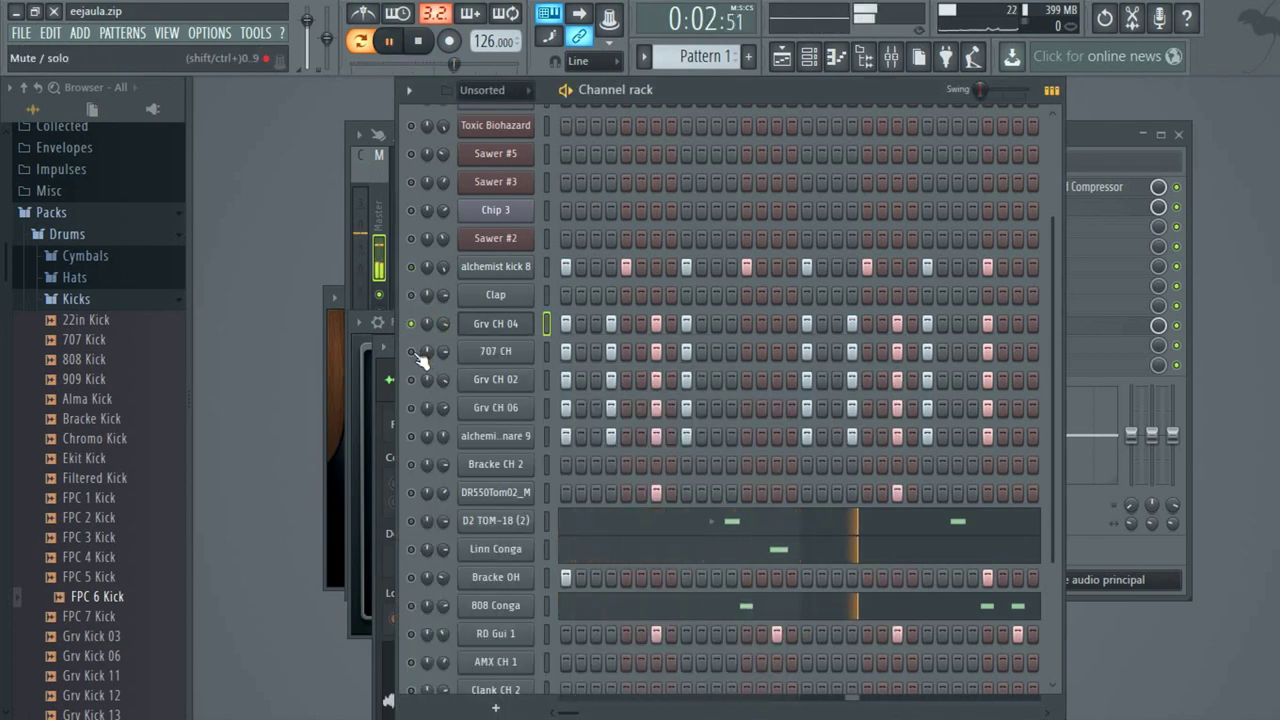
pyautogui.click(411, 351)
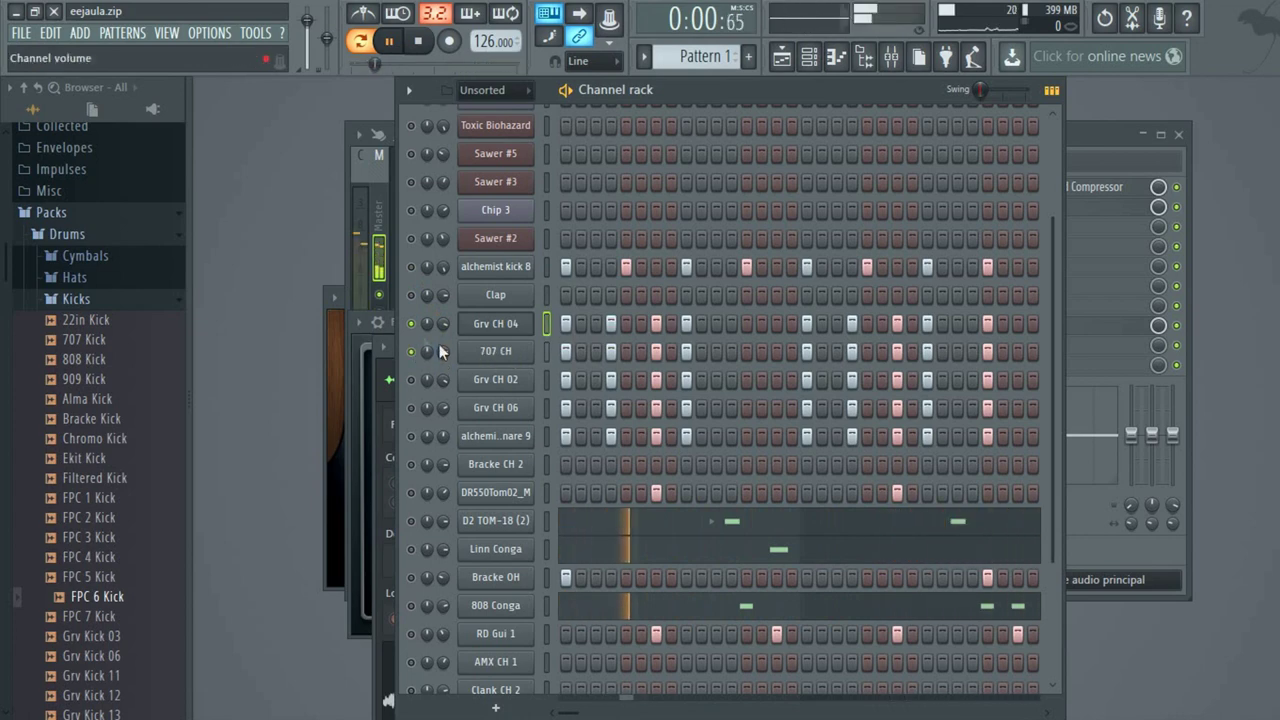
pyautogui.click(411, 323)
# Stop playback and audition samples in the Hats folder of the Drums packs, up to Bracke CH 1.
pyautogui.click(78, 298)
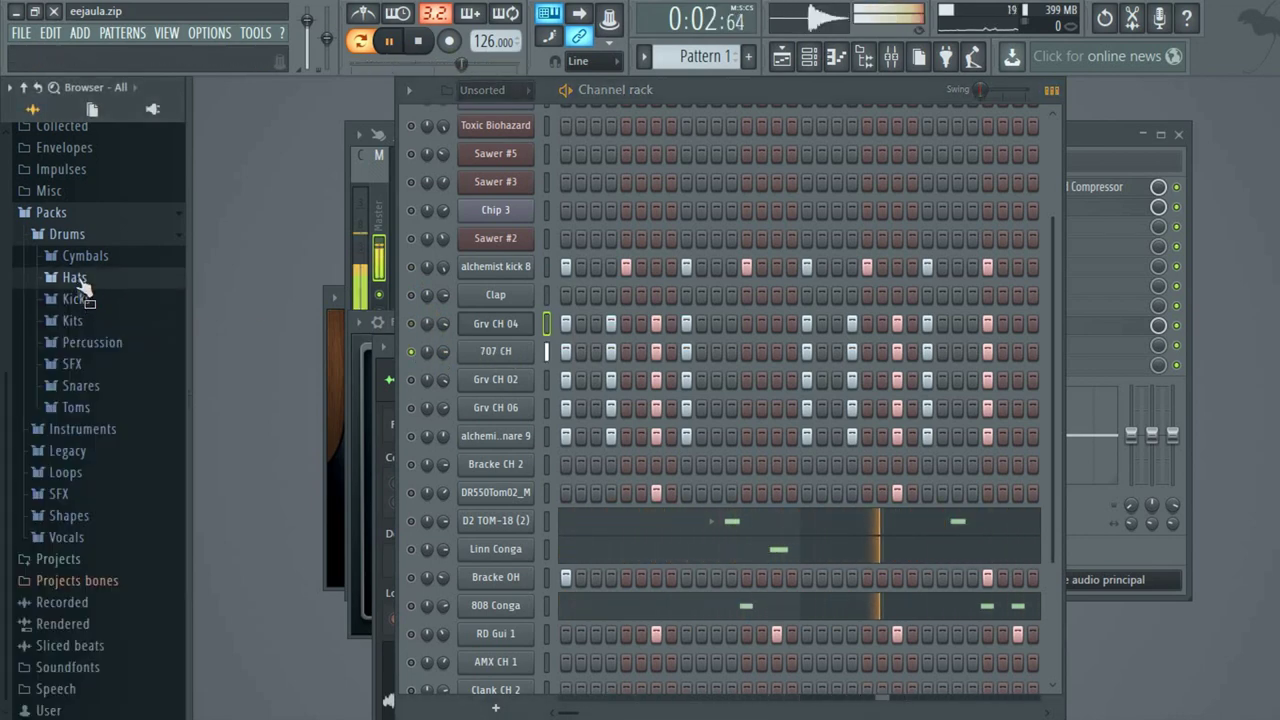
pyautogui.click(74, 277)
pyautogui.click(76, 417)
pyautogui.press('space')
pyautogui.click(84, 496)
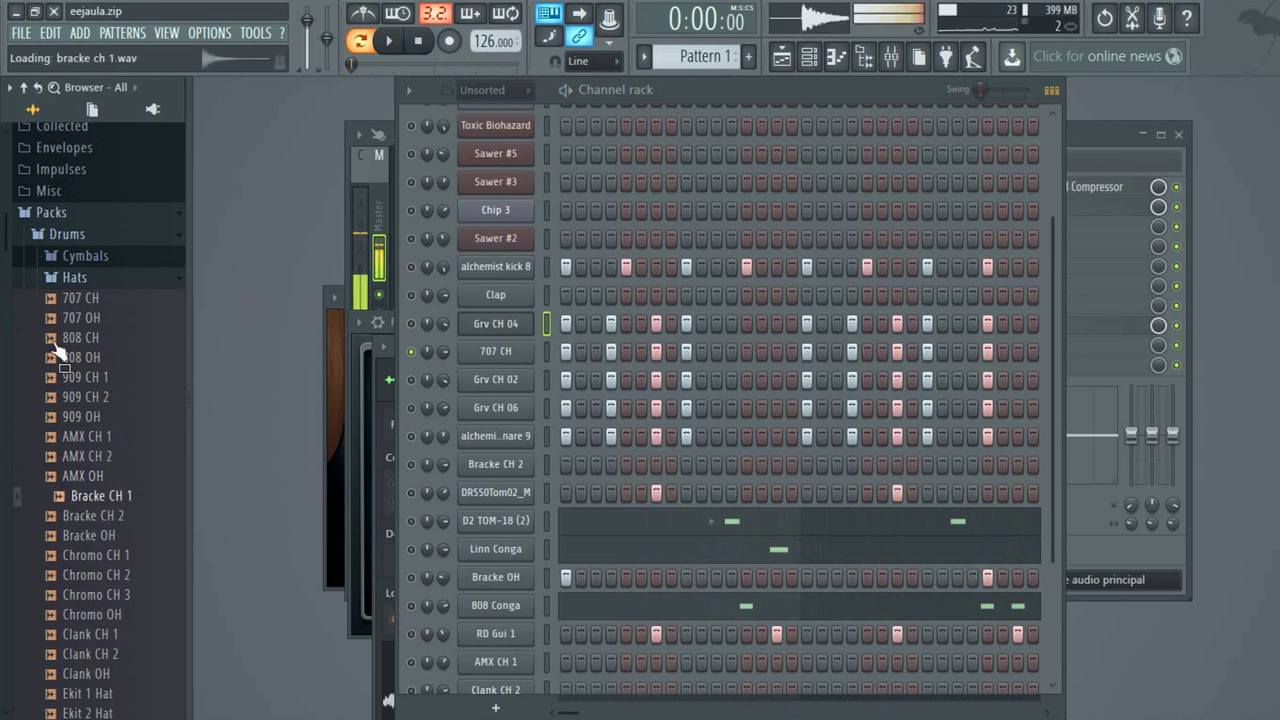
# Audition further hat samples from Bracke CH 2 to Ekit 2 Hat, and play the pattern for comparison.
pyautogui.scroll(5, 43, 237)
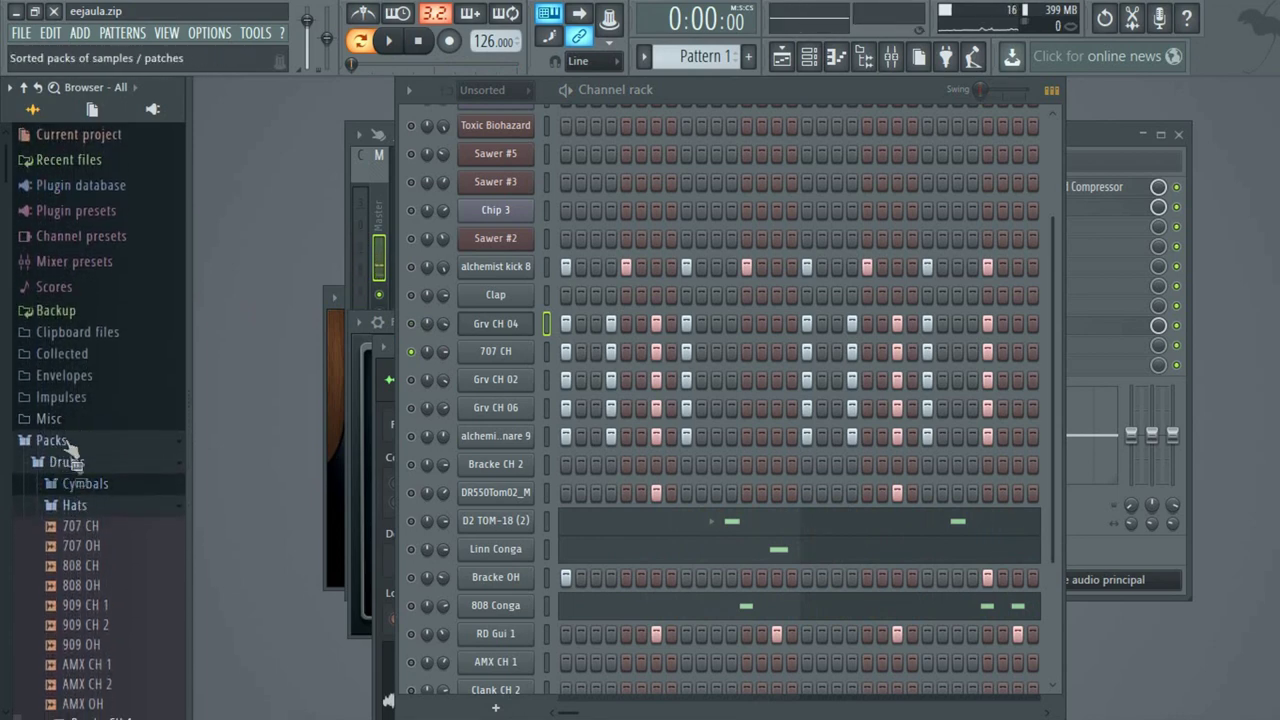
pyautogui.scroll(-3, 85, 595)
pyautogui.click(90, 582)
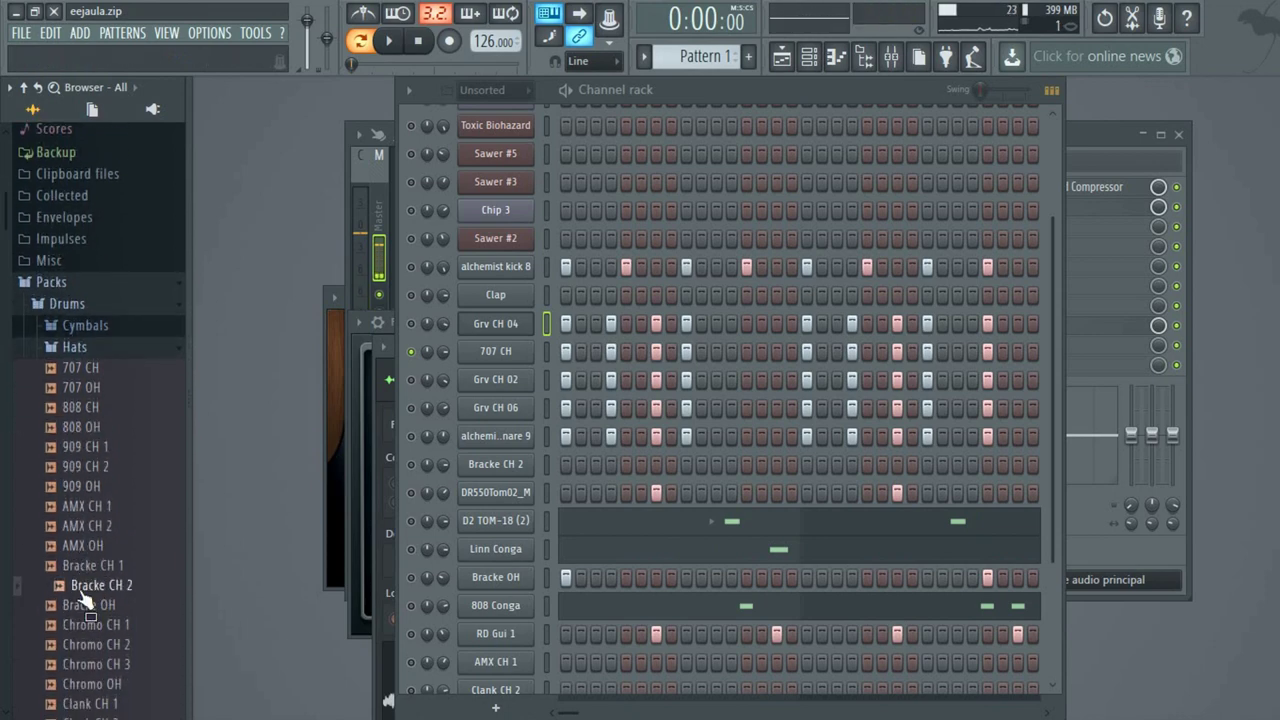
pyautogui.scroll(-3, 82, 560)
pyautogui.click(89, 510)
pyautogui.moveTo(94, 507); pyautogui.dragTo(91, 624)
pyautogui.click(96, 628)
pyautogui.press('space')
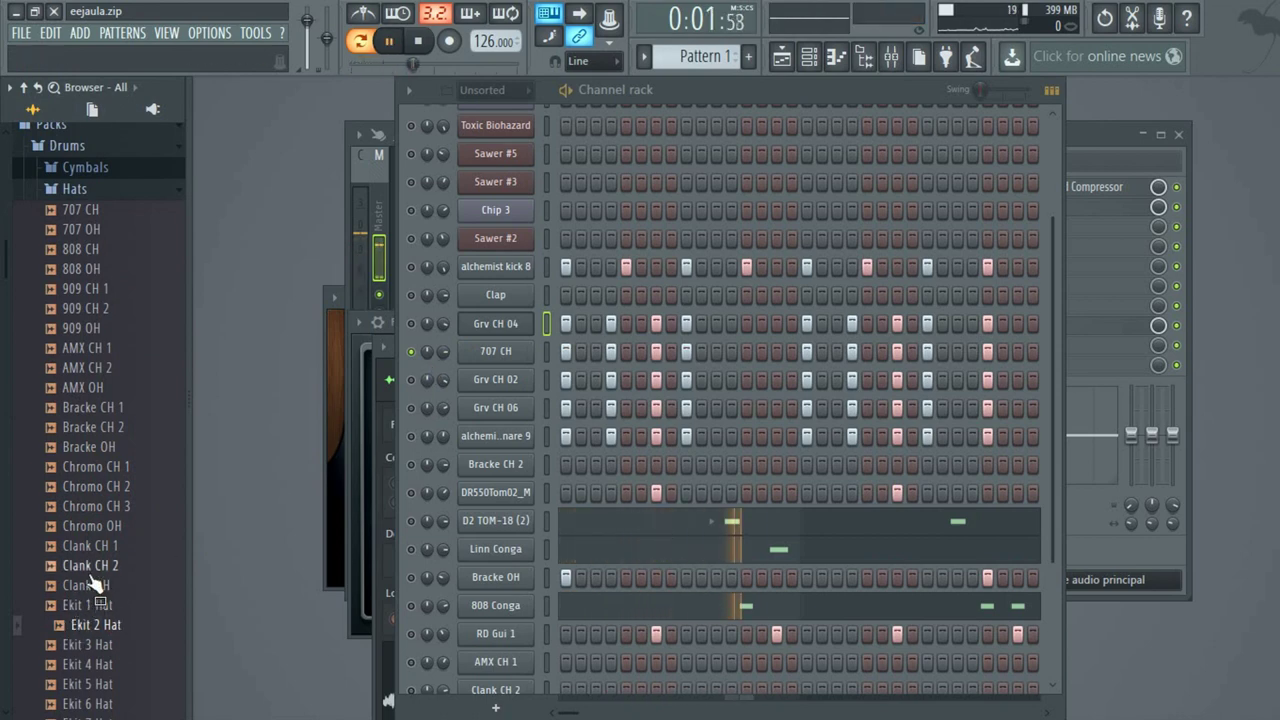
# Audition hat samples further down the Hats folder, including Zild CH 2.
pyautogui.scroll(-12, 93, 585)
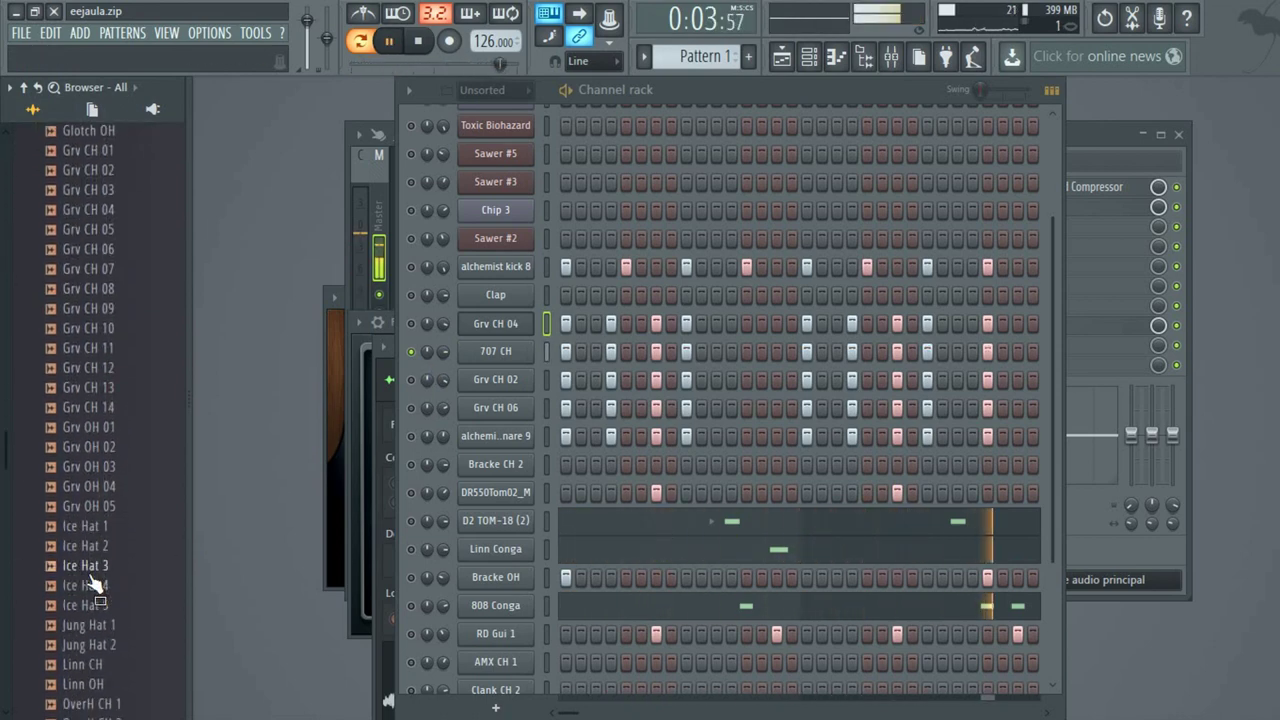
pyautogui.scroll(-4, 94, 568)
pyautogui.click(103, 388)
pyautogui.click(64, 311)
pyautogui.click(84, 448)
pyautogui.click(87, 584)
pyautogui.click(87, 625)
pyautogui.scroll(-2, 92, 630)
pyautogui.click(84, 546)
pyautogui.click(87, 487)
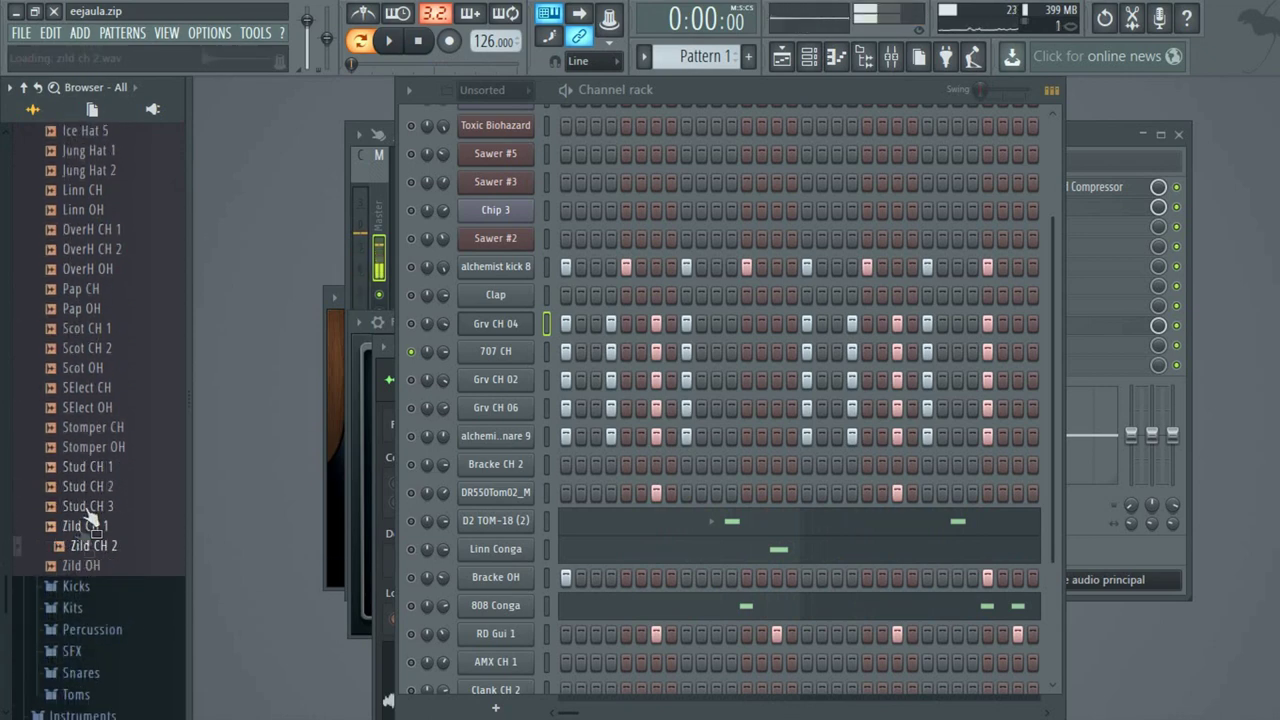
# Load the 707 CH sample from the Hats folder onto the 707 CH channel and check its sample settings.
pyautogui.scroll(7, 110, 385)
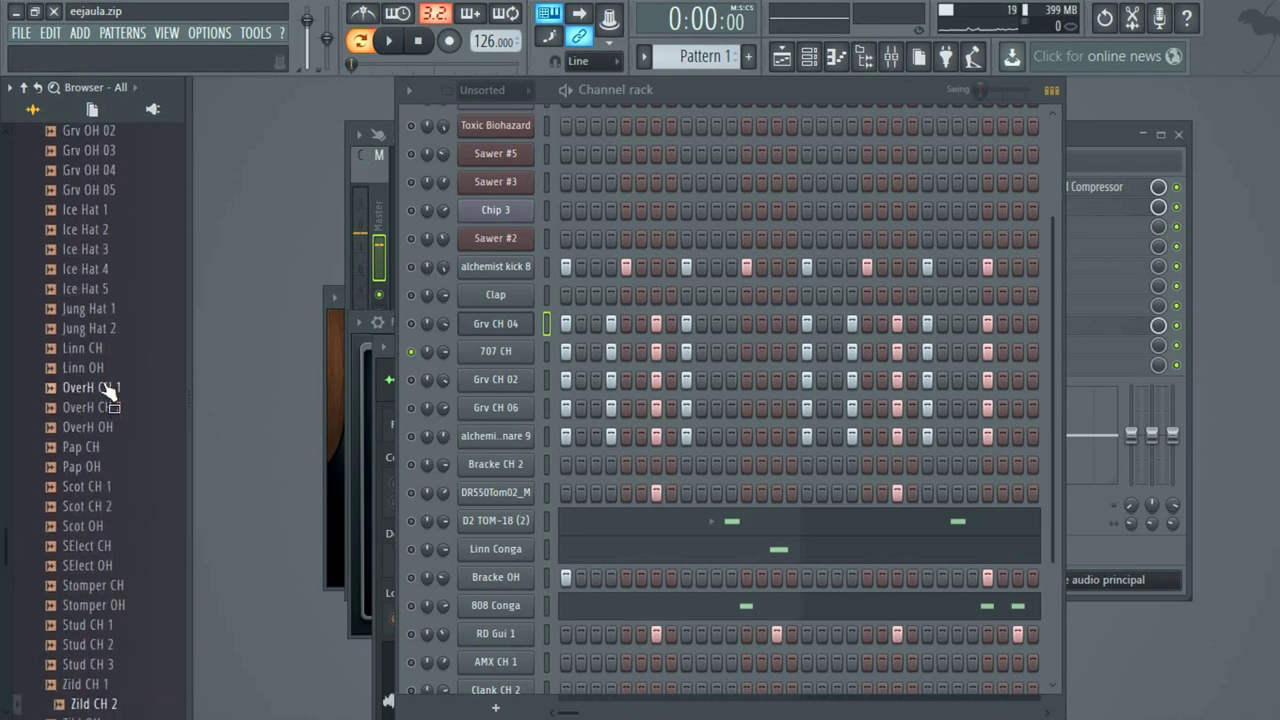
pyautogui.scroll(10, 108, 390)
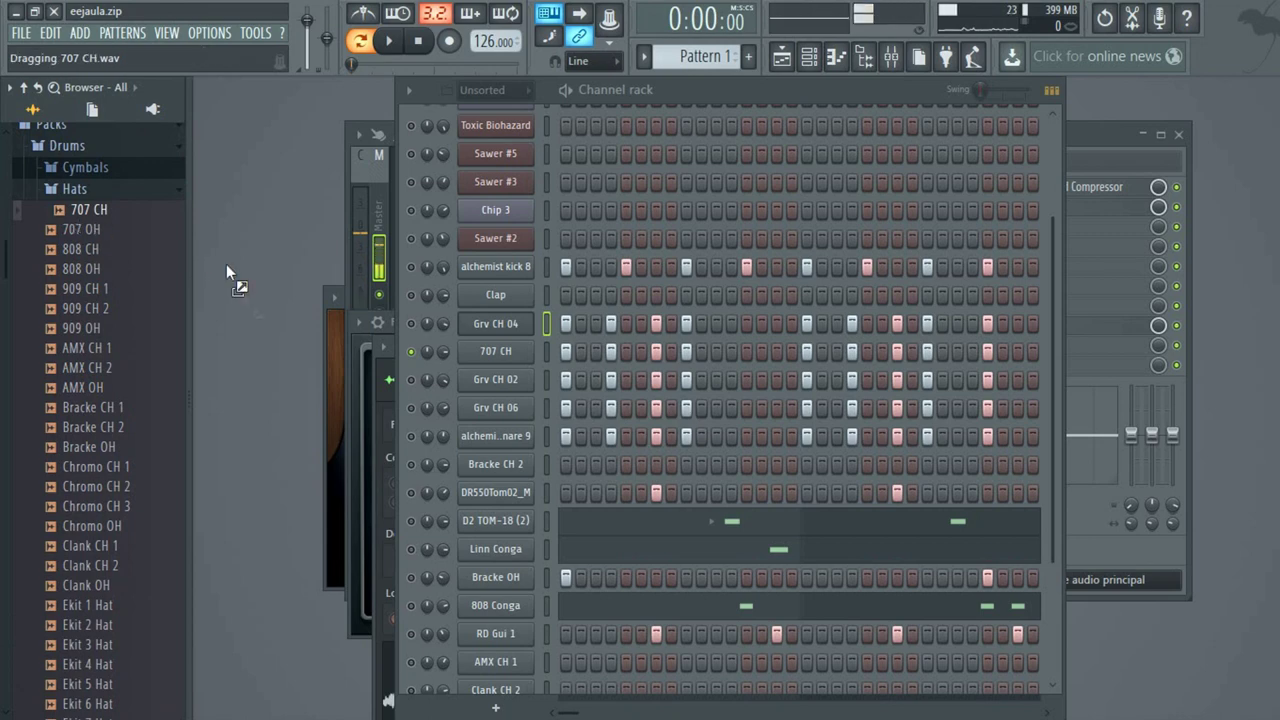
pyautogui.moveTo(258, 364); pyautogui.dragTo(495, 356)
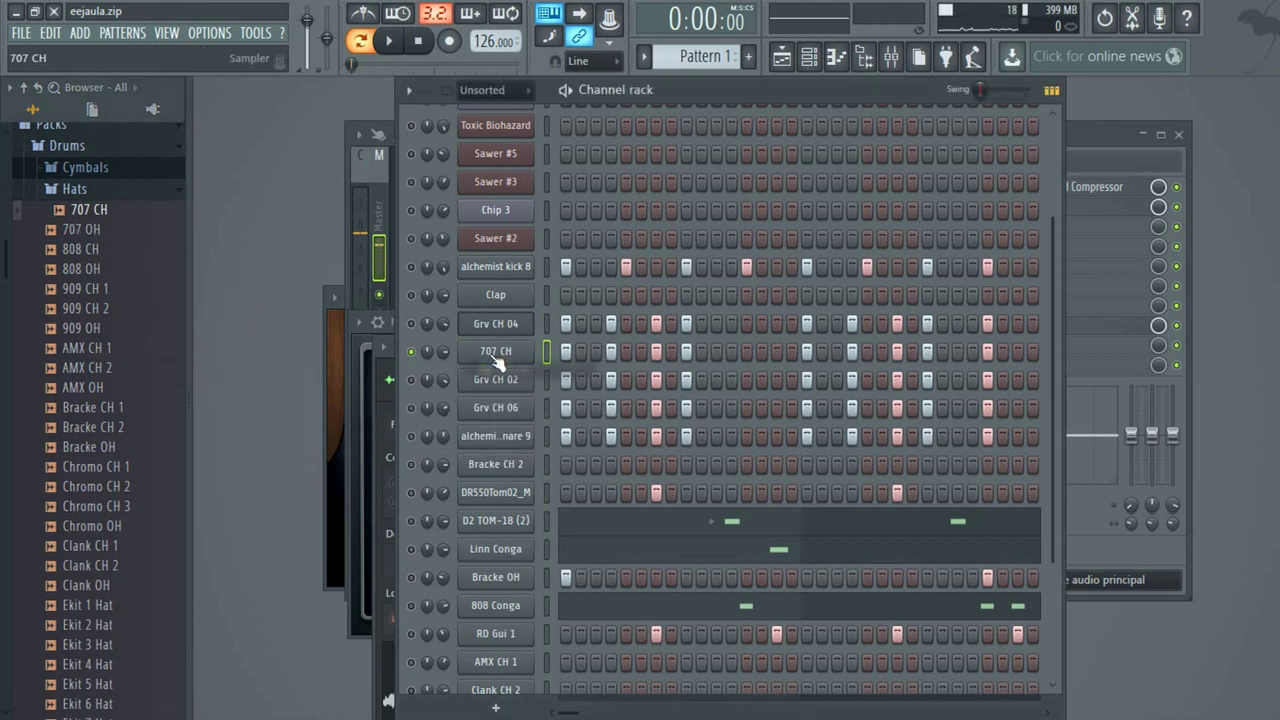
pyautogui.click(754, 94)
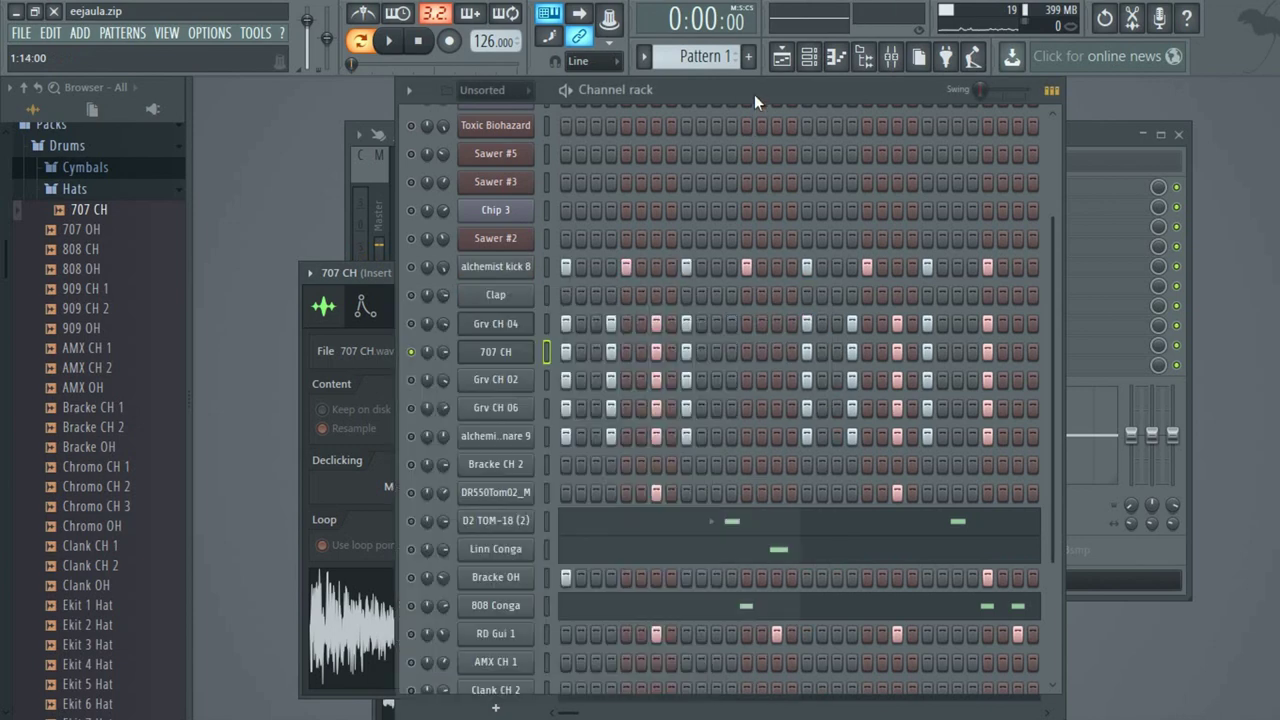
# Mute 707 CH and unmute Grv CH 02, and add a short fade-out to the Grv CH 02 sample.
pyautogui.click(414, 379)
pyautogui.click(414, 353)
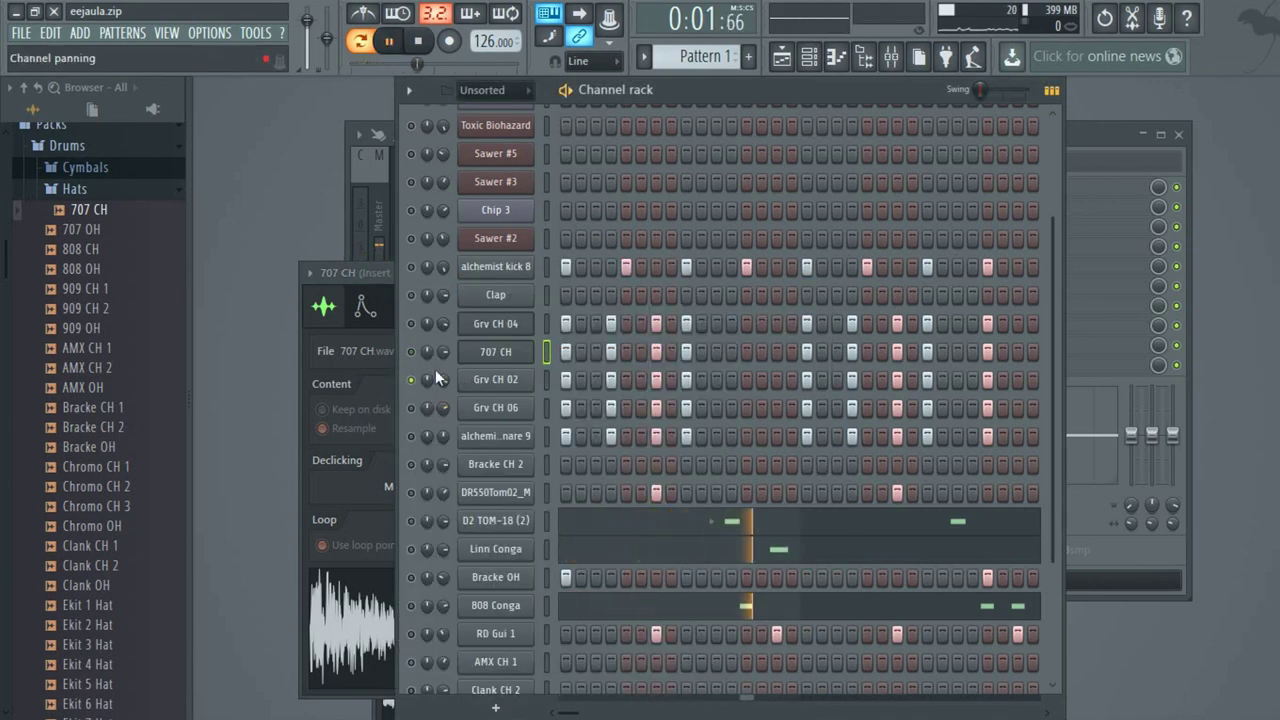
pyautogui.click(496, 384)
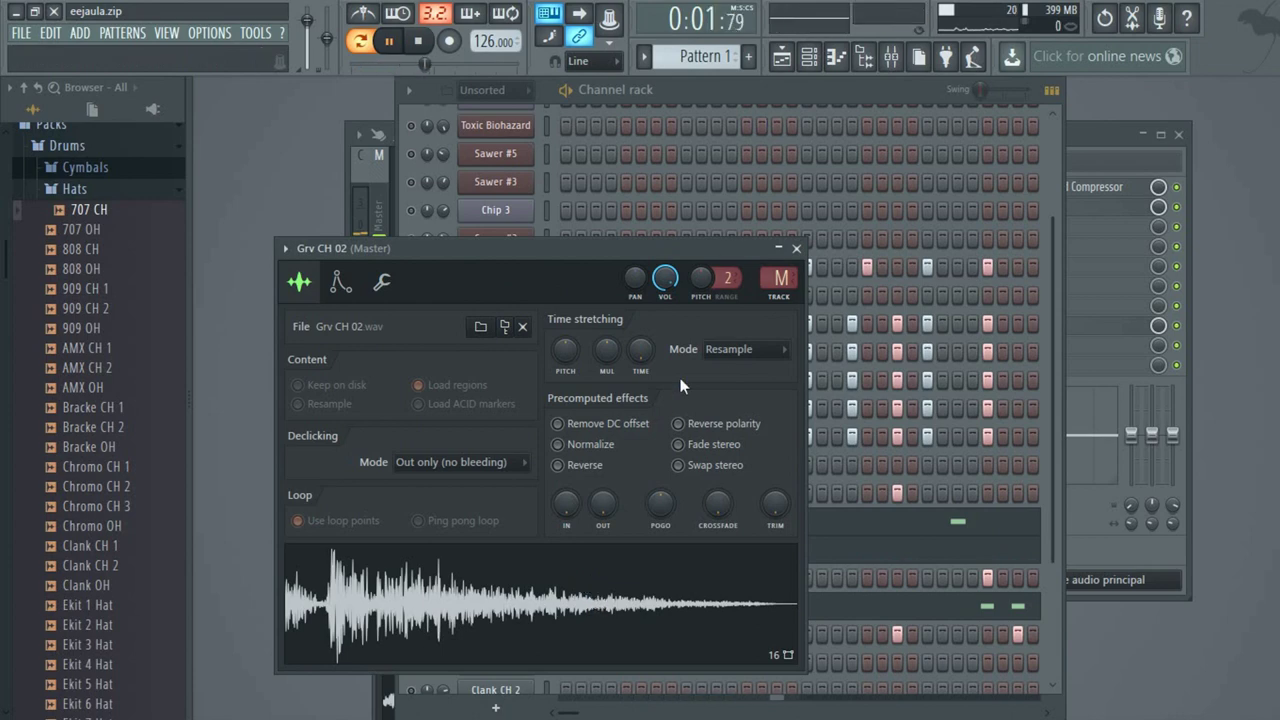
pyautogui.moveTo(605, 513); pyautogui.dragTo(605, 490)
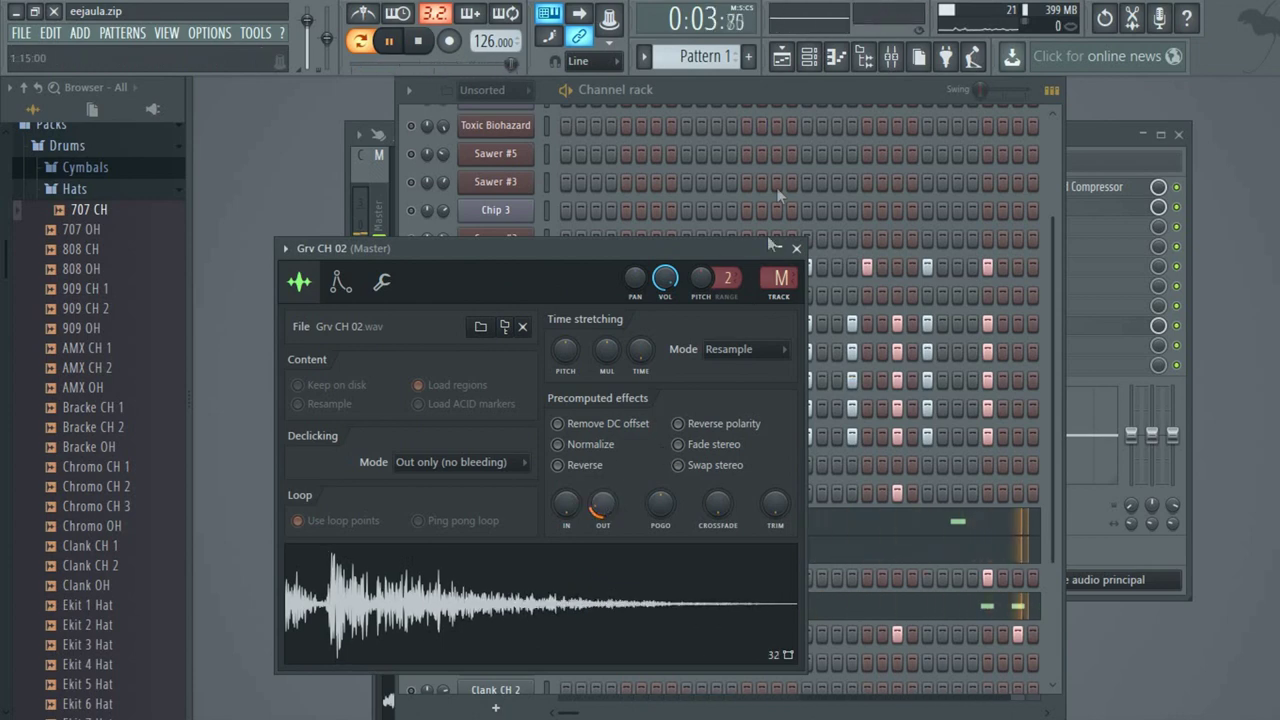
pyautogui.click(787, 99)
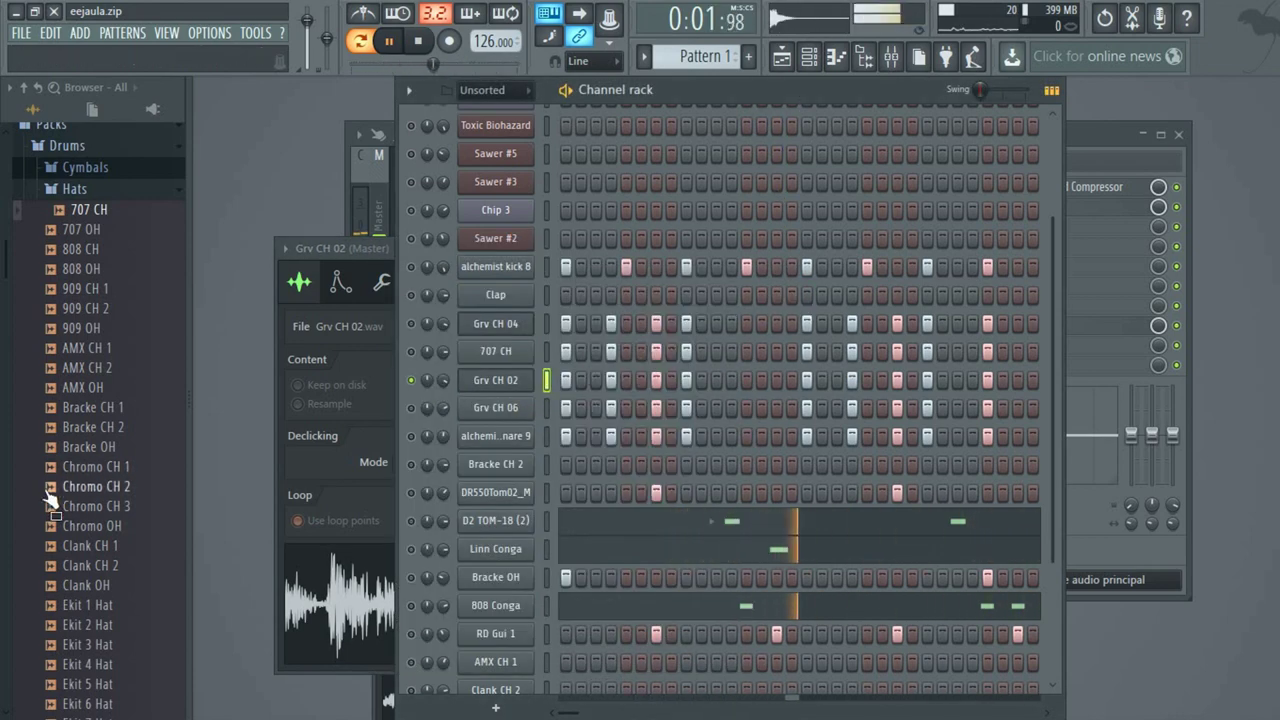
# Load the Grv CH 02 sample from the Hats folder onto the Grv CH 02 channel, and play the pattern.
pyautogui.moveTo(98, 525); pyautogui.dragTo(80, 565)
pyautogui.click(97, 332)
pyautogui.scroll(-8, 104, 445)
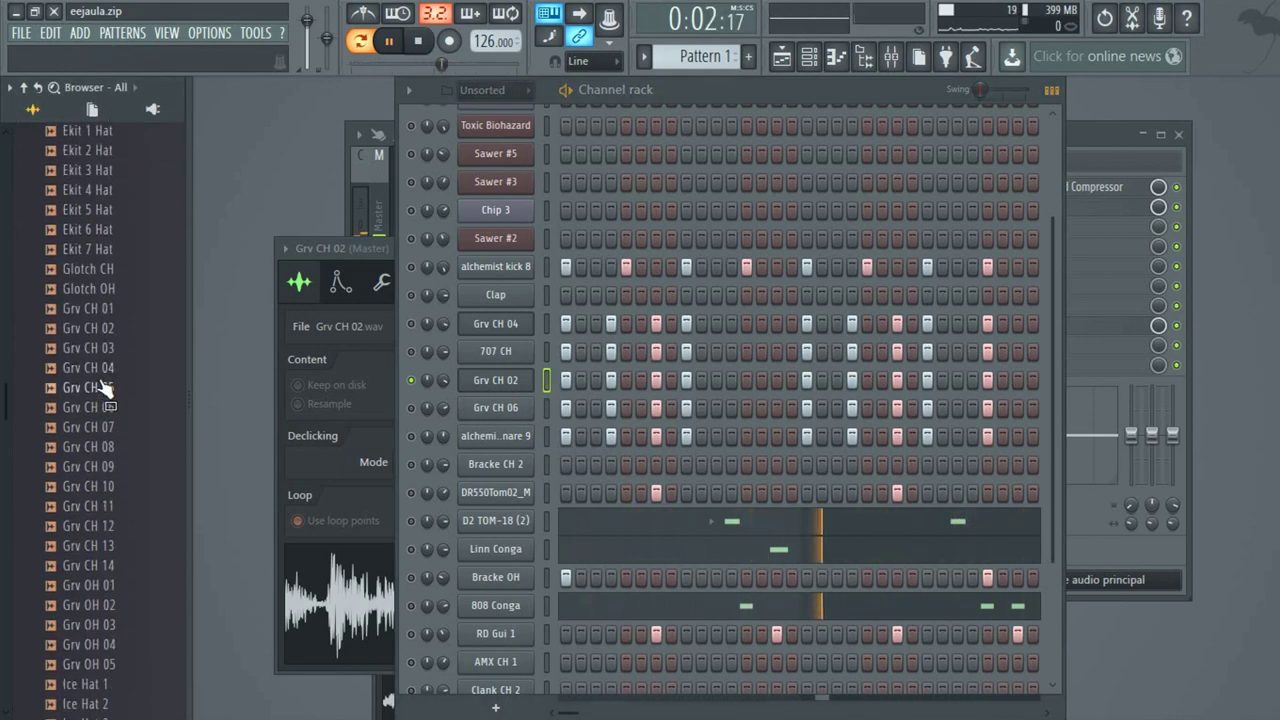
pyautogui.moveTo(105, 329); pyautogui.dragTo(113, 344)
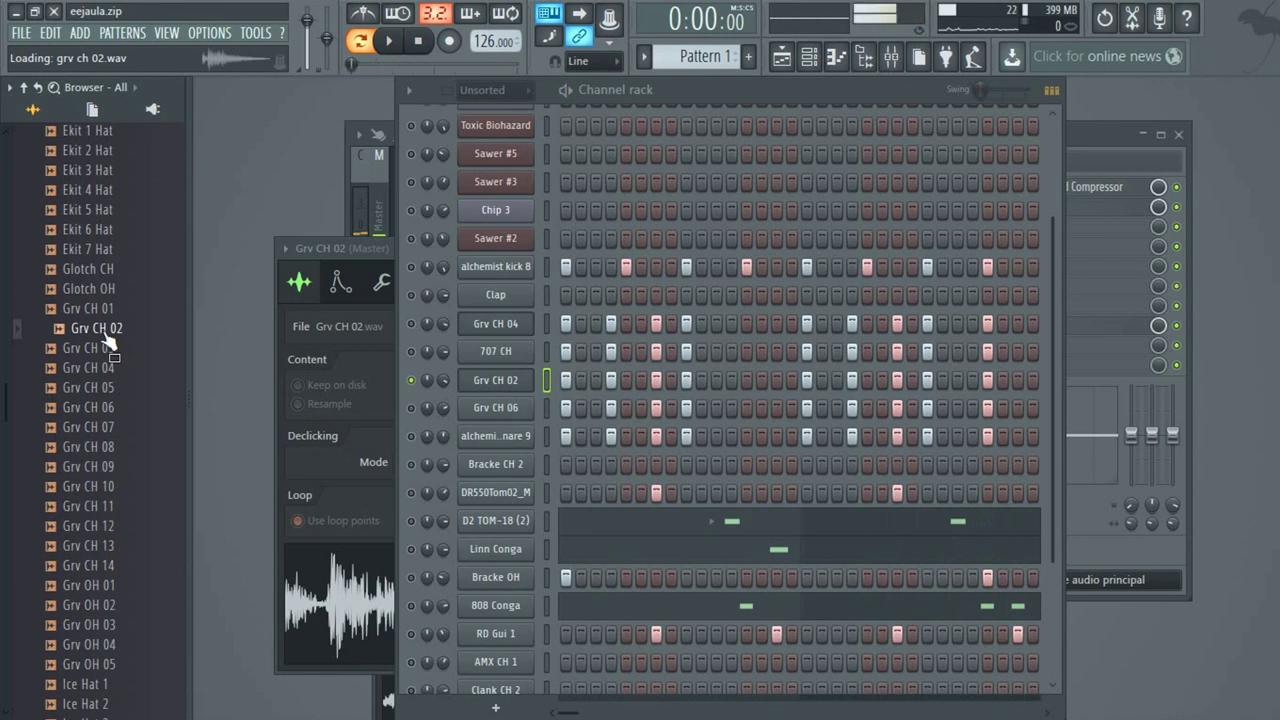
pyautogui.moveTo(544, 455); pyautogui.dragTo(509, 387)
pyautogui.press('space')
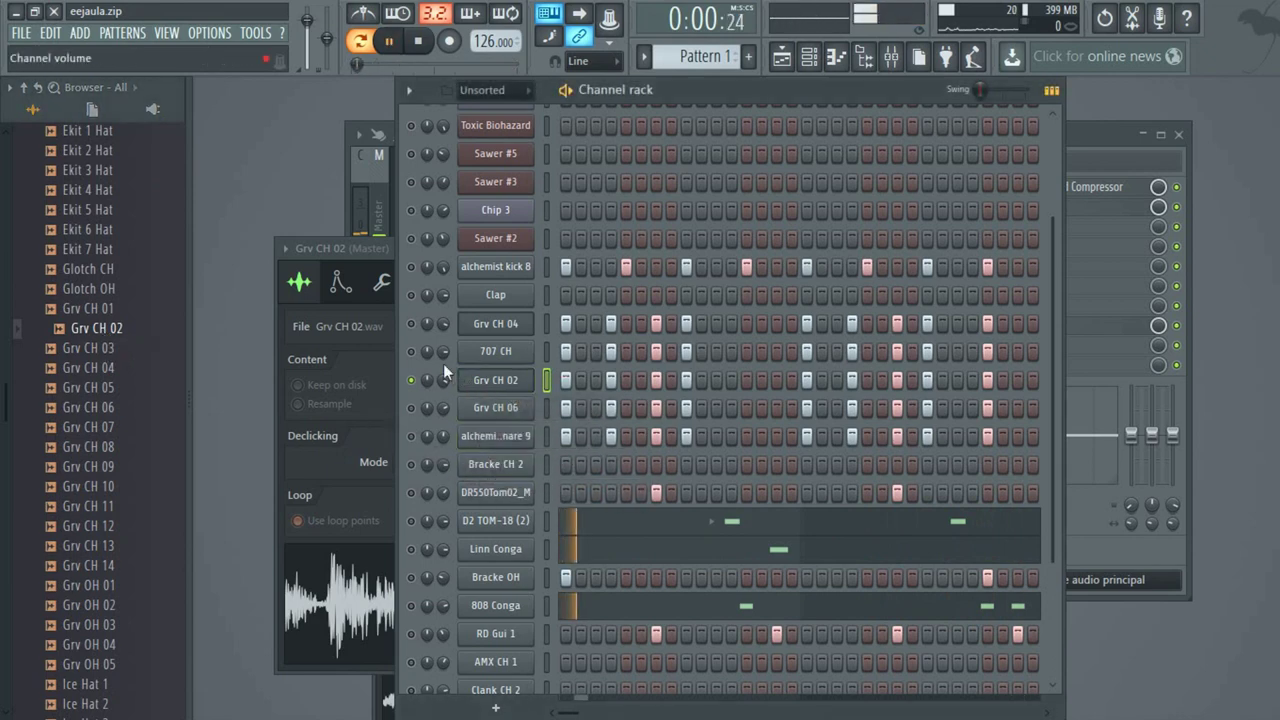
# Check the Grv CH 02 sample settings, and unmute the Grv CH 06 channel alongside it.
pyautogui.click(492, 386)
pyautogui.click(492, 386)
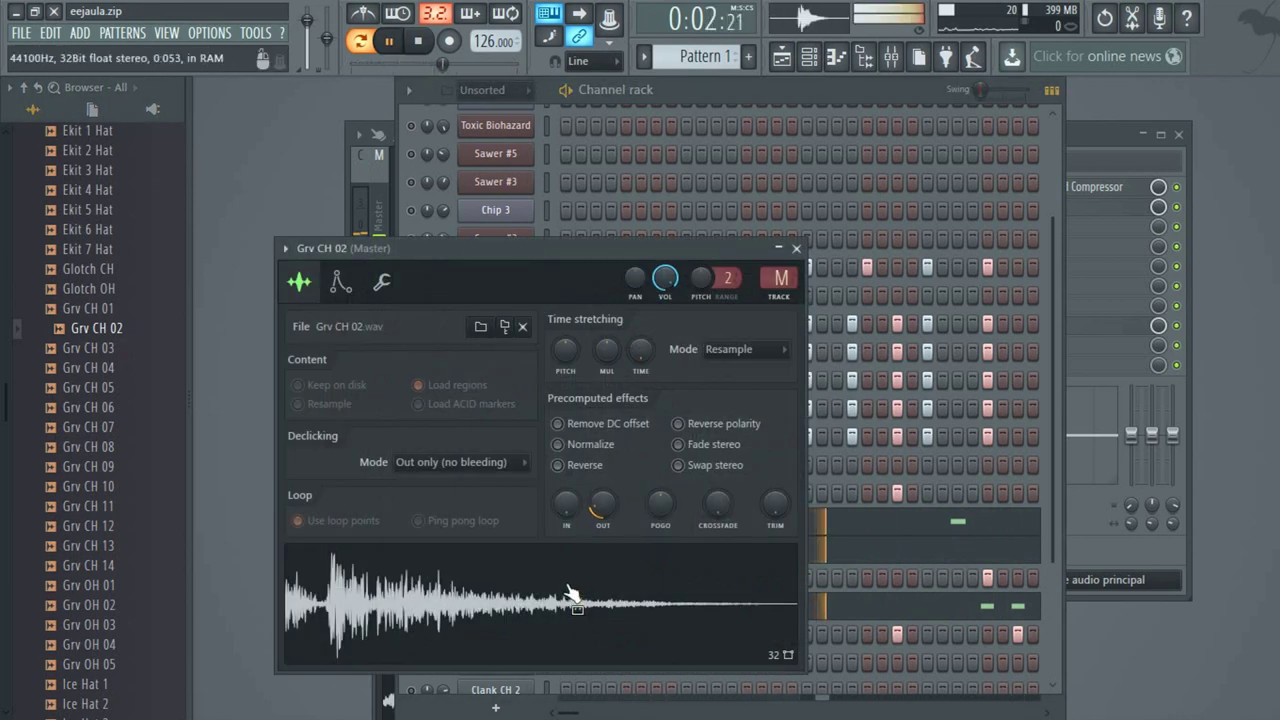
pyautogui.click(752, 99)
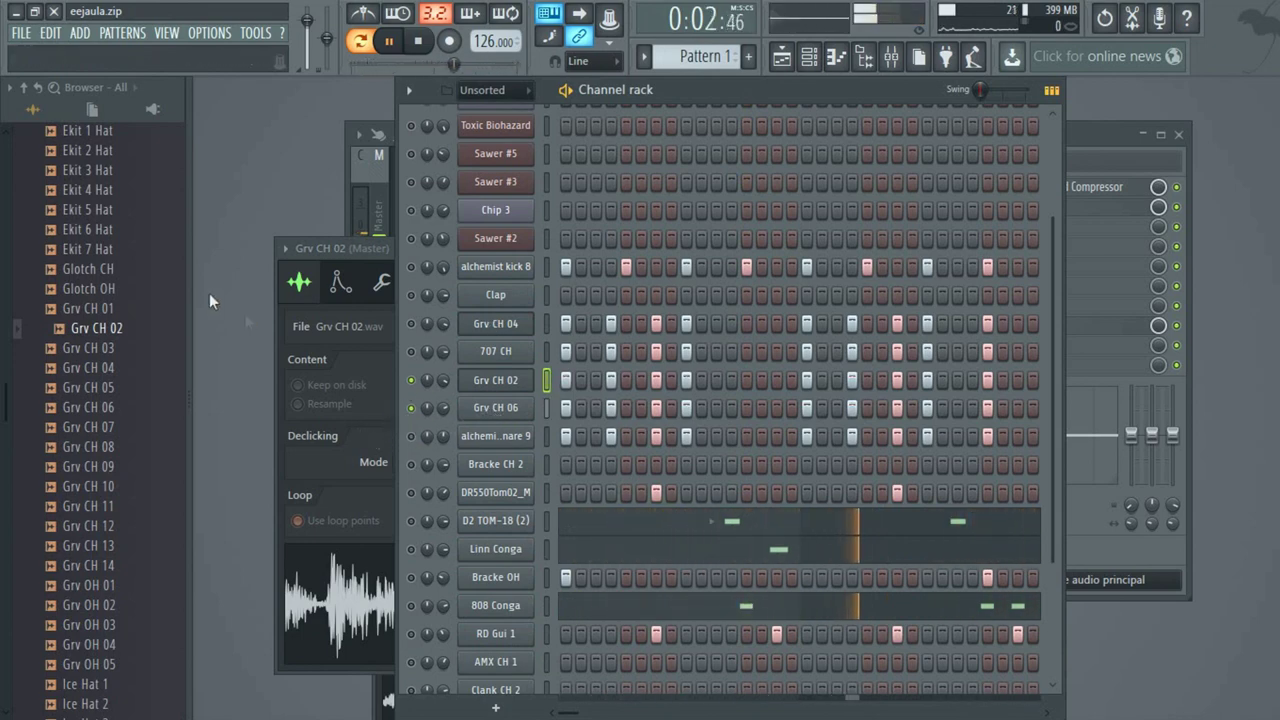
pyautogui.scroll(10, 103, 262)
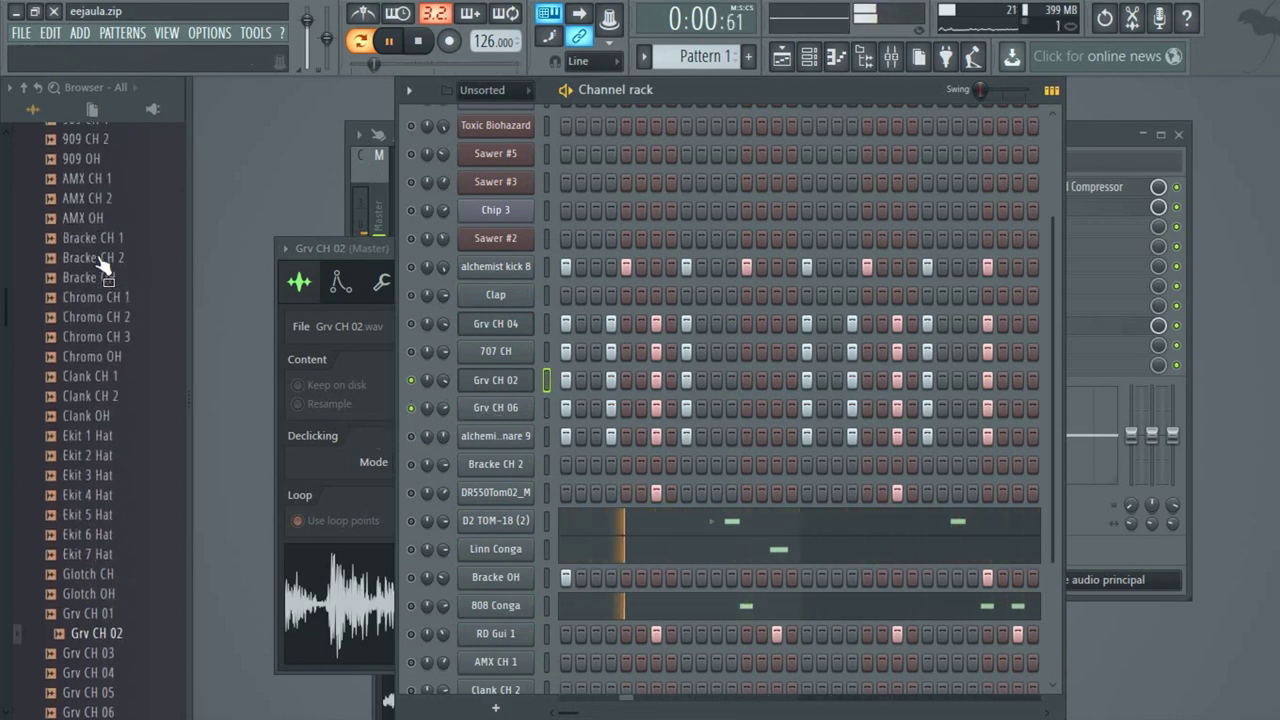
# Preview the Grv CH 06 sample in the Hats folder and check the Grv CH 06 channel's sample settings.
pyautogui.scroll(-6, 100, 262)
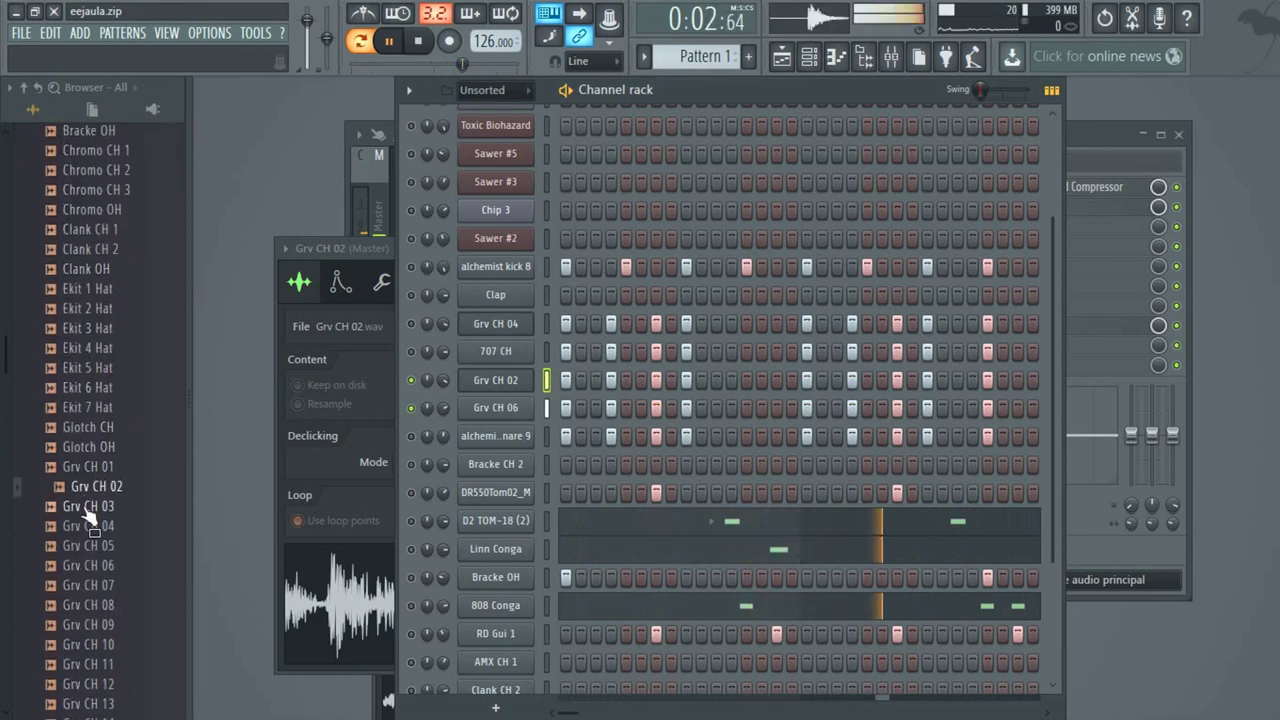
pyautogui.click(97, 567)
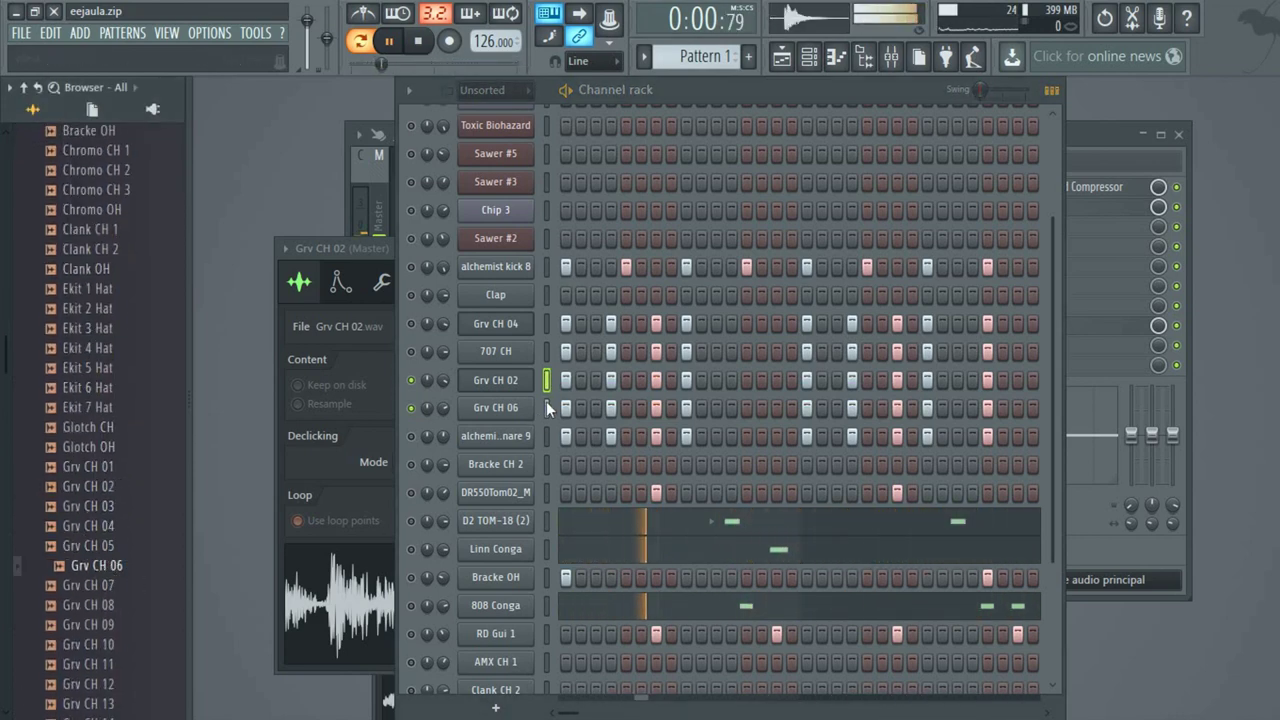
pyautogui.click(520, 409)
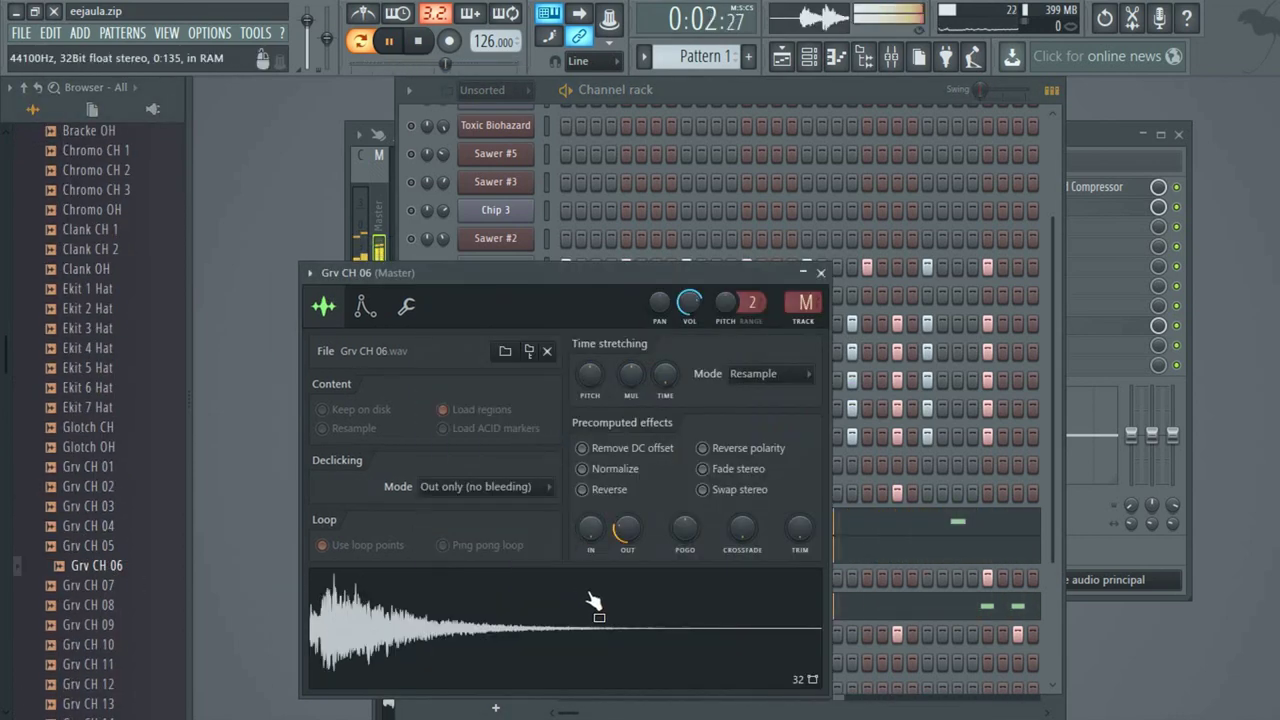
pyautogui.click(768, 99)
# Unmute the alchemist snare 9, 707 CH and Grv CH 04 channels so they play with the other hats.
pyautogui.click(412, 437)
pyautogui.click(413, 437)
pyautogui.click(411, 353)
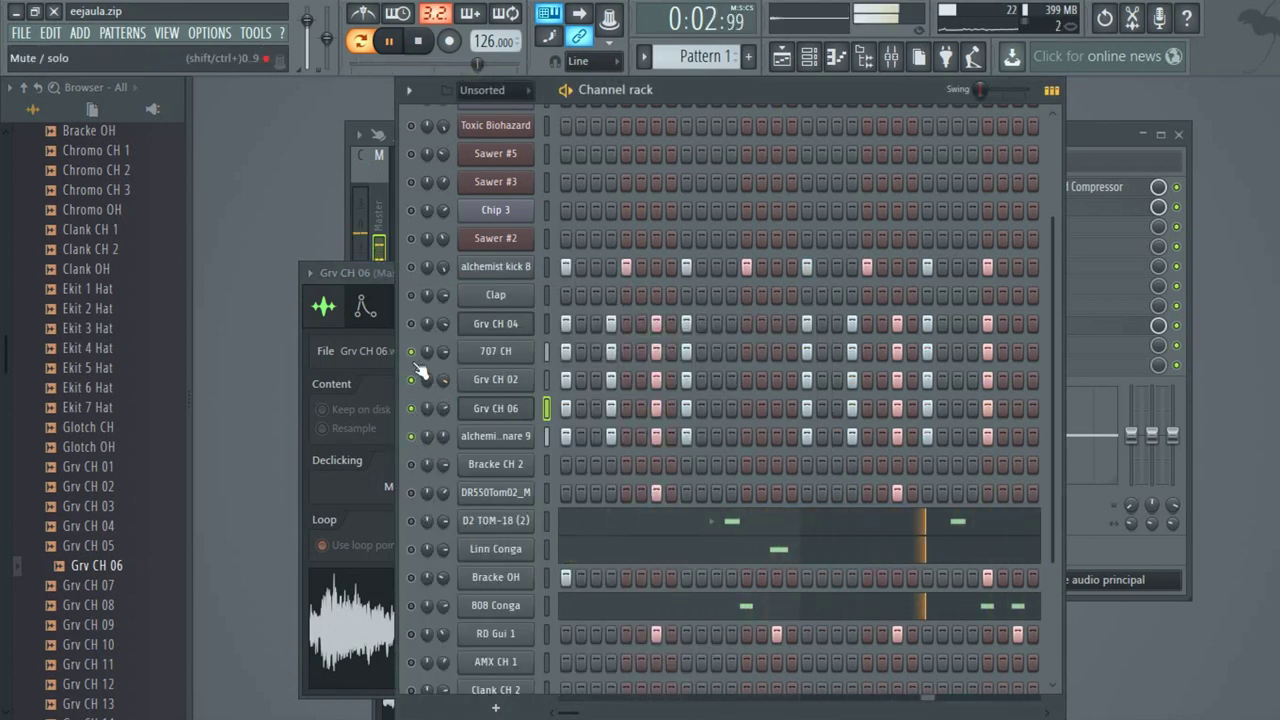
pyautogui.click(411, 324)
# Check the alchemist snare 9 channel's sample settings and stop the pattern playback.
pyautogui.click(490, 437)
pyautogui.moveTo(547, 460); pyautogui.dragTo(547, 477)
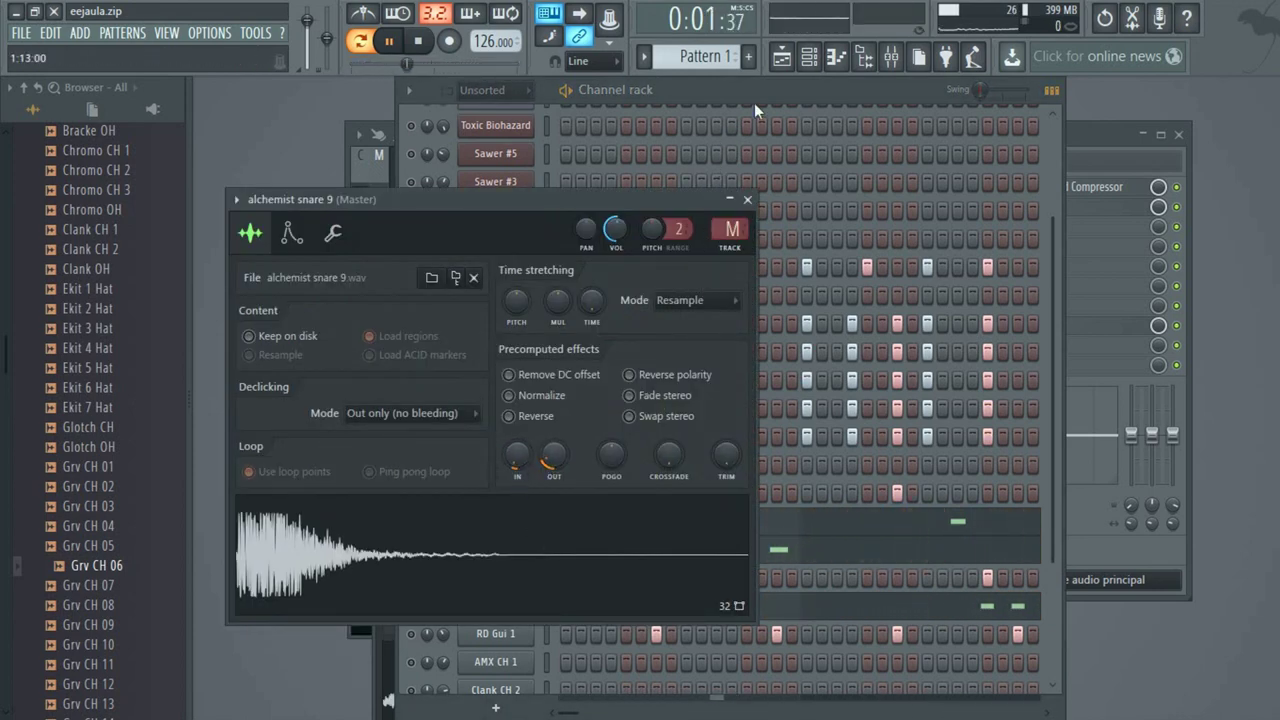
pyautogui.click(754, 103)
pyautogui.press('space')
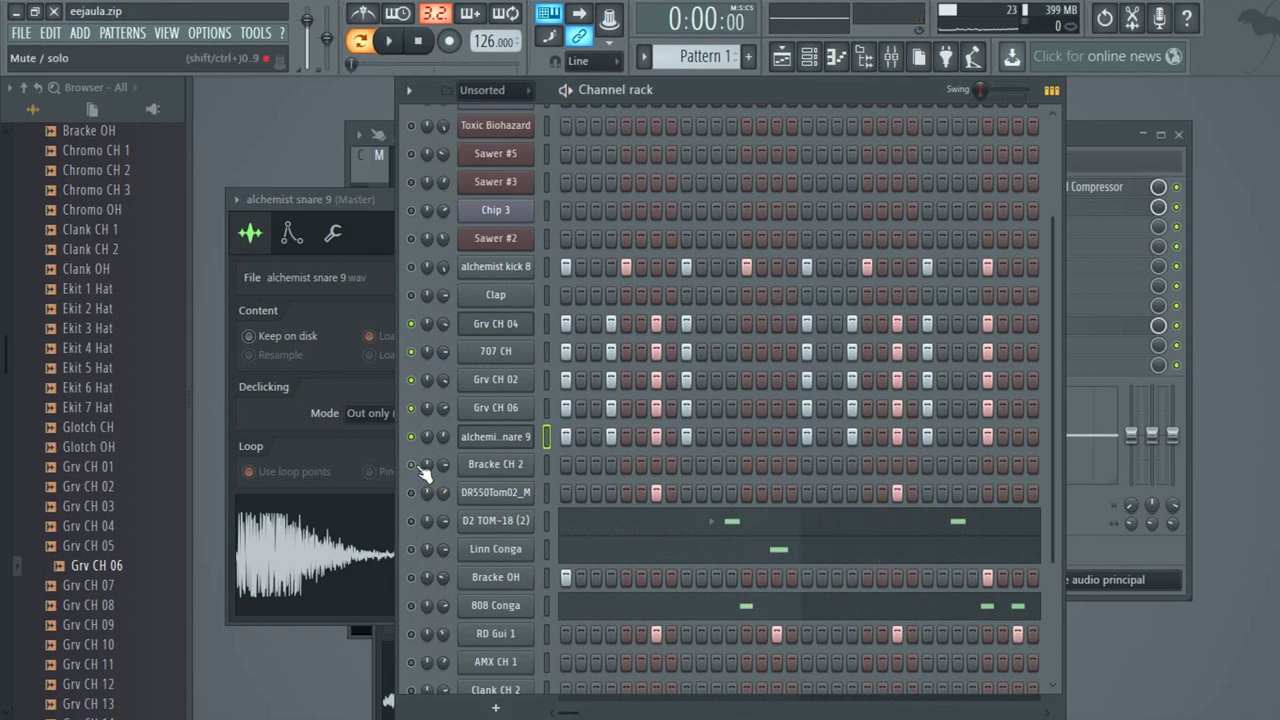
# Check the sample settings of the DR550Tom02_M and D2 TOM-18 (2) channels.
pyautogui.click(505, 493)
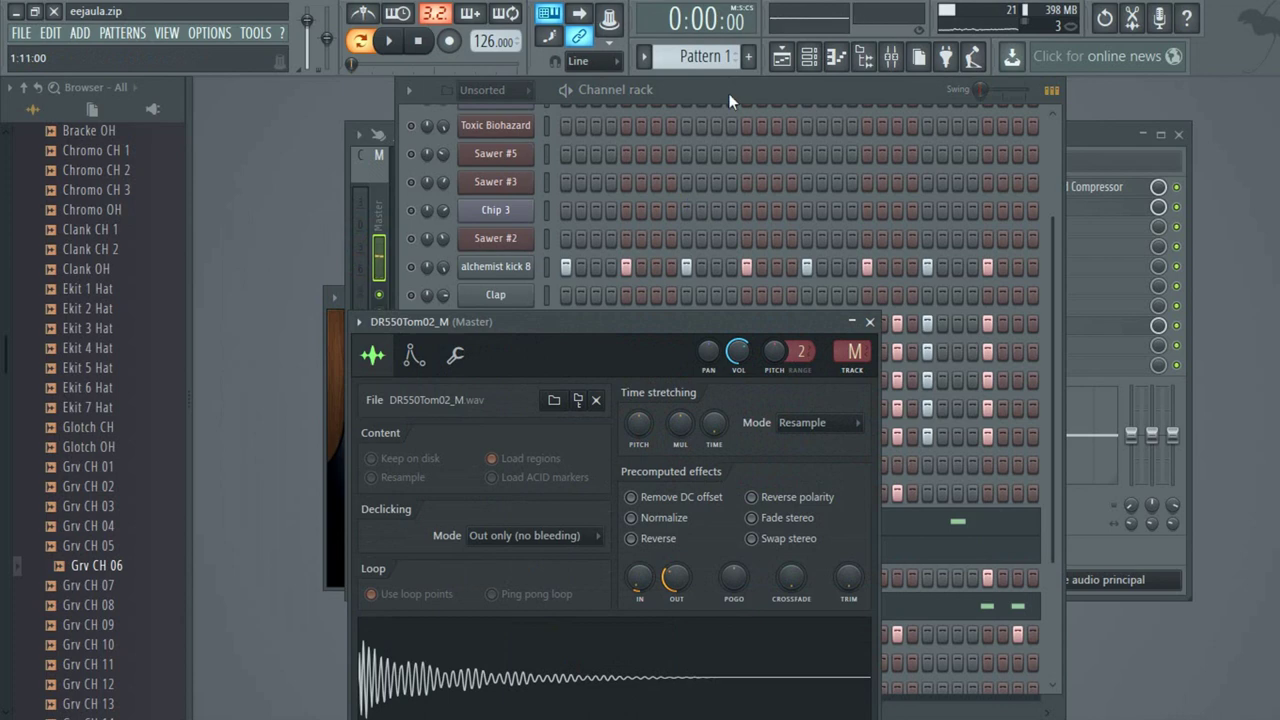
pyautogui.click(728, 100)
pyautogui.click(475, 520)
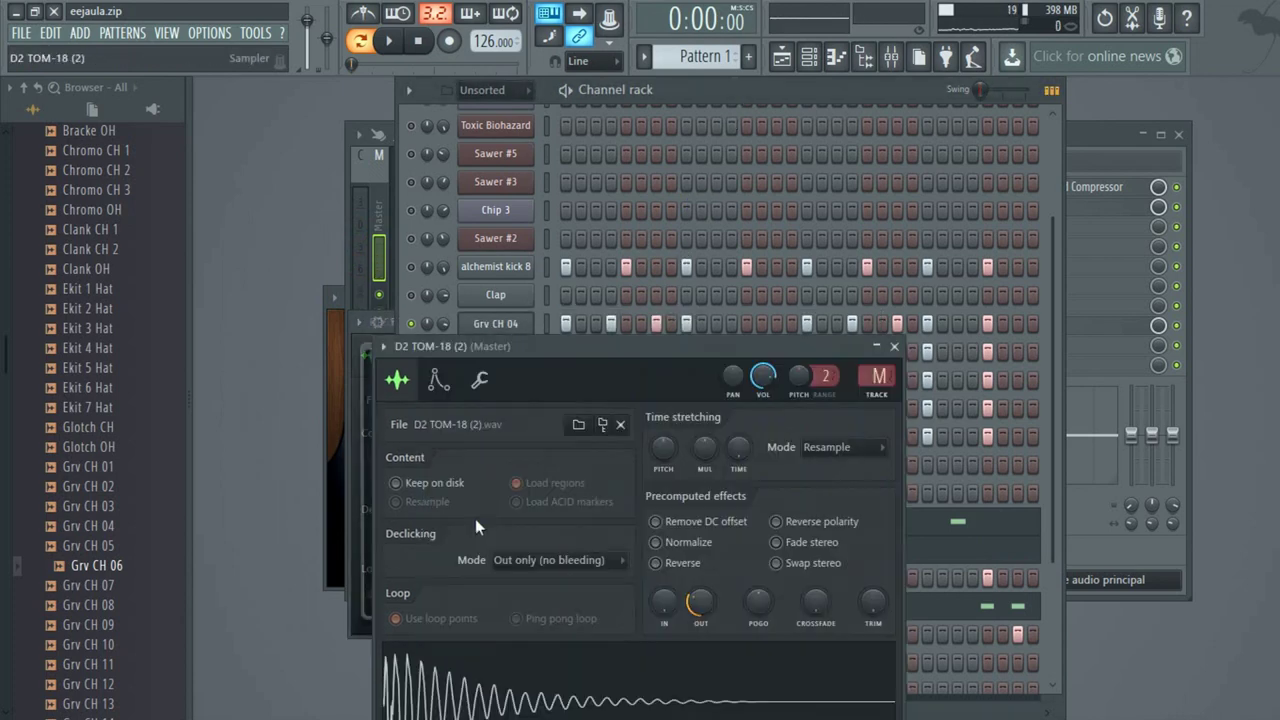
pyautogui.click(733, 96)
# Check the Linn Conga channel's sample settings, and play the pattern with the tom and conga channels unmuted.
pyautogui.click(514, 556)
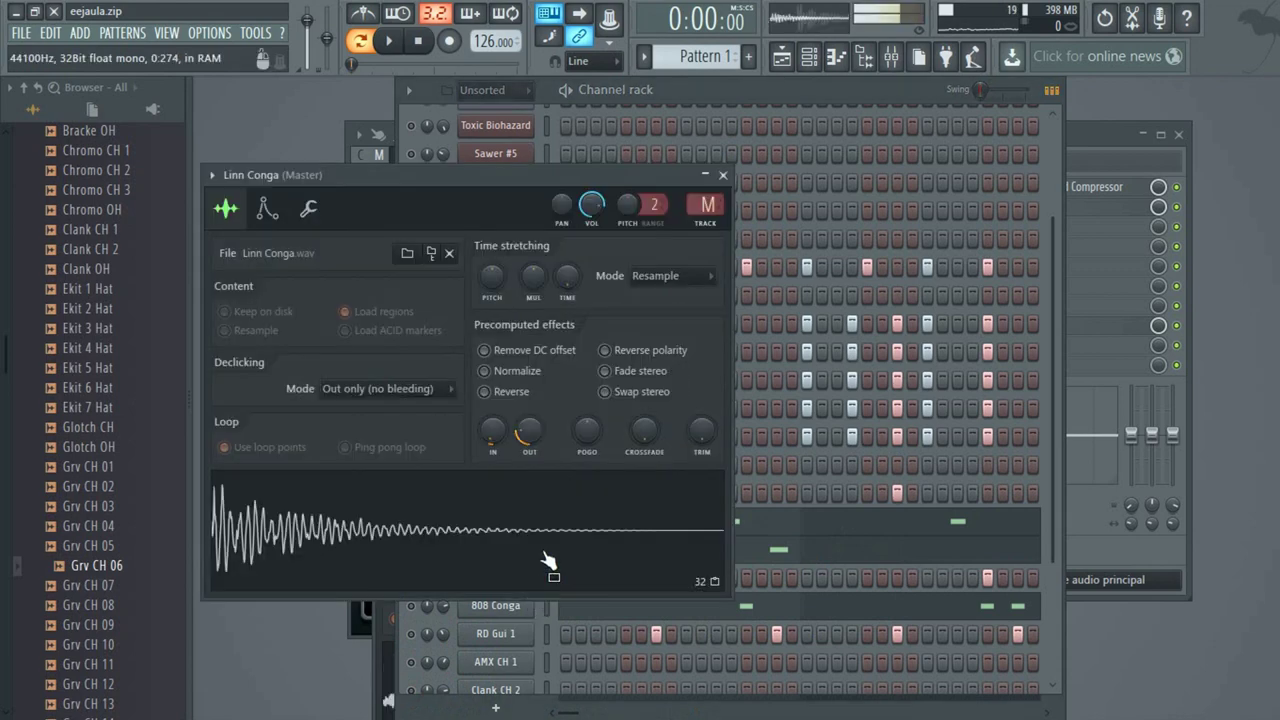
pyautogui.click(746, 90)
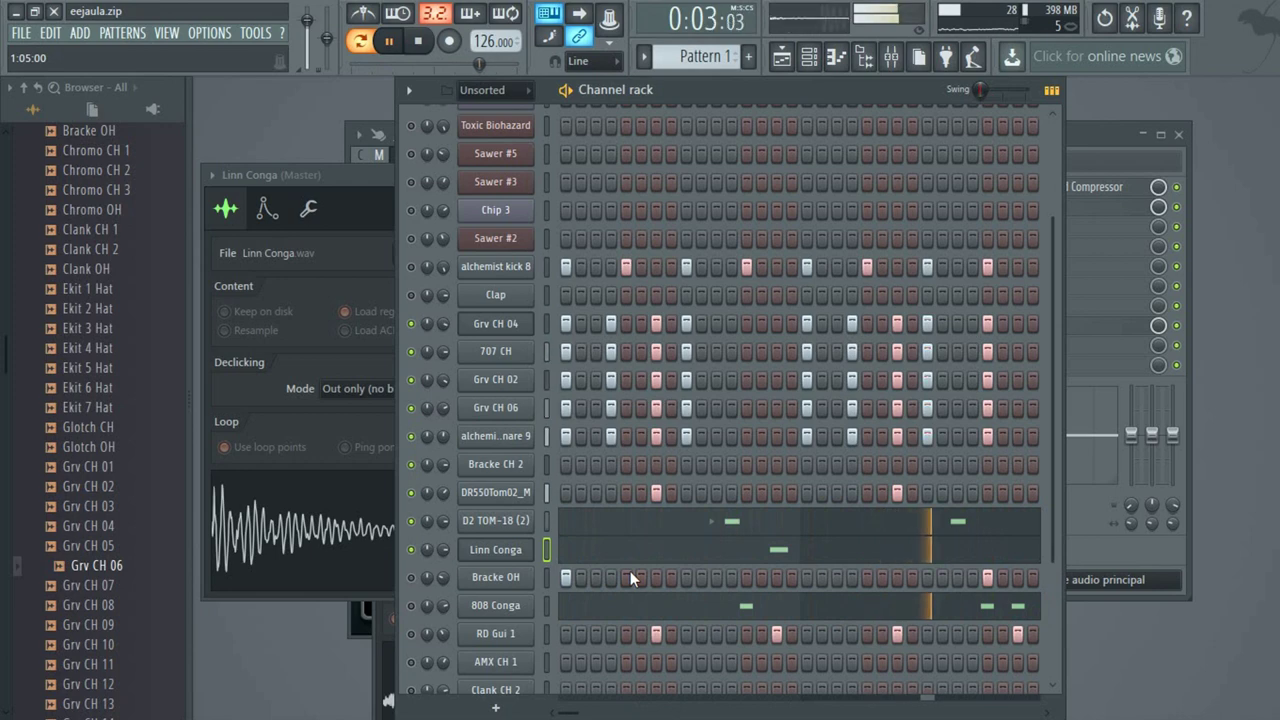
pyautogui.click(503, 553)
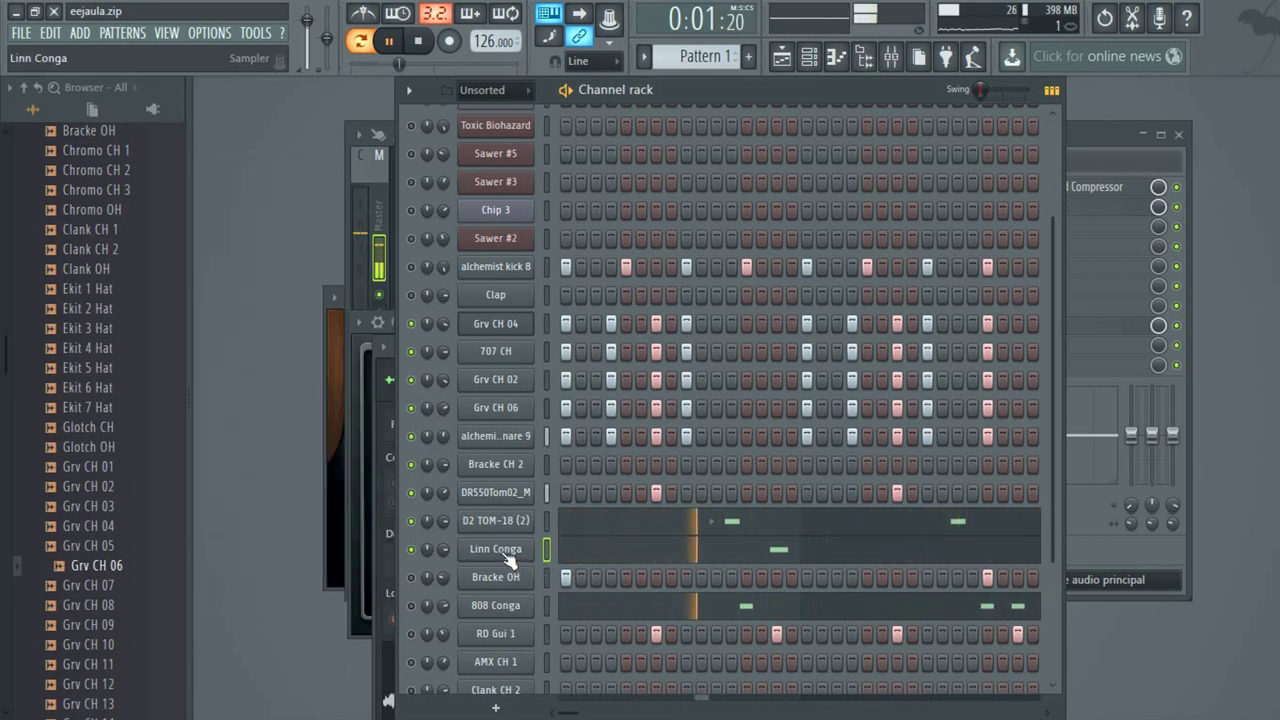
pyautogui.click(800, 99)
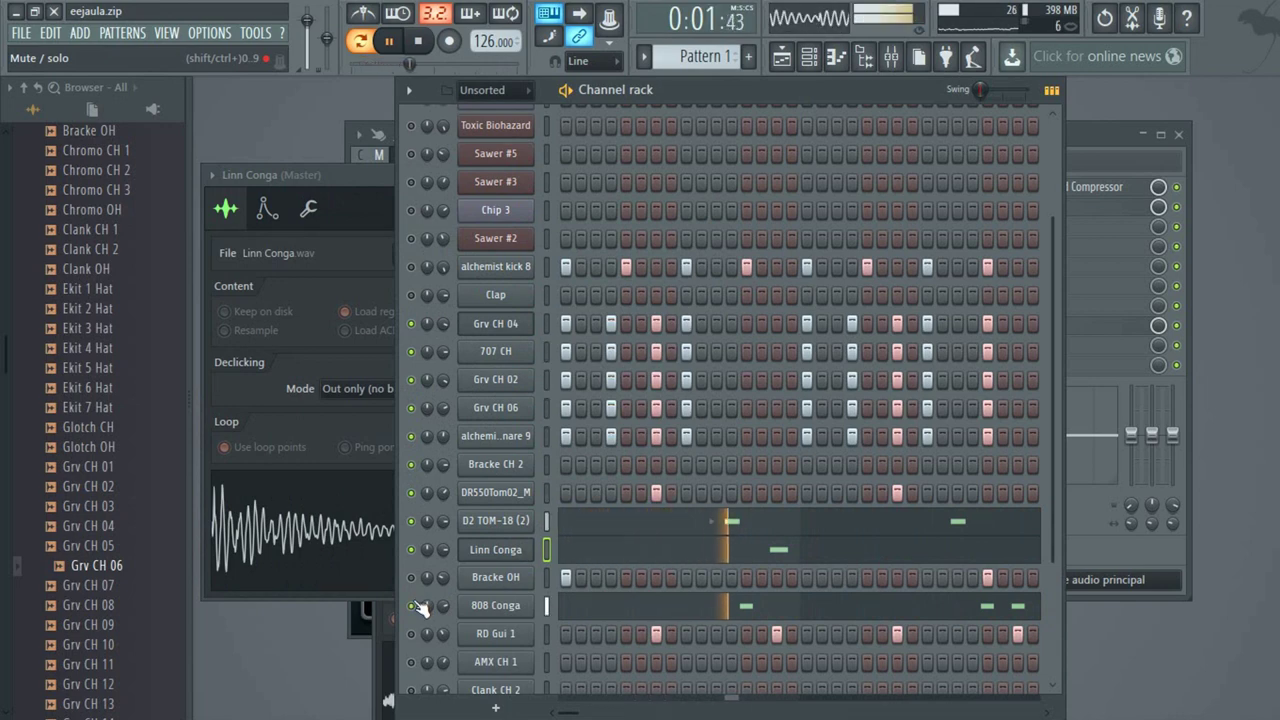
# Check the 808 Conga channel's sample settings and stop the playback.
pyautogui.click(523, 605)
pyautogui.press('space')
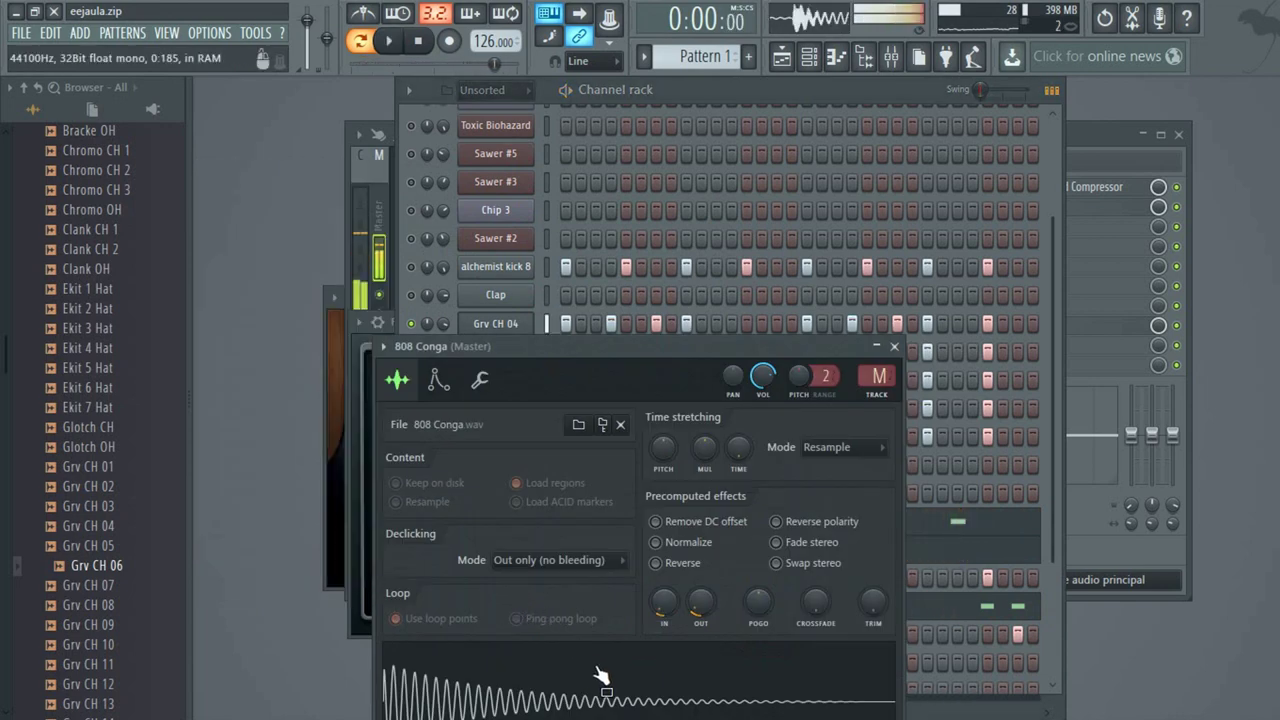
pyautogui.click(600, 262)
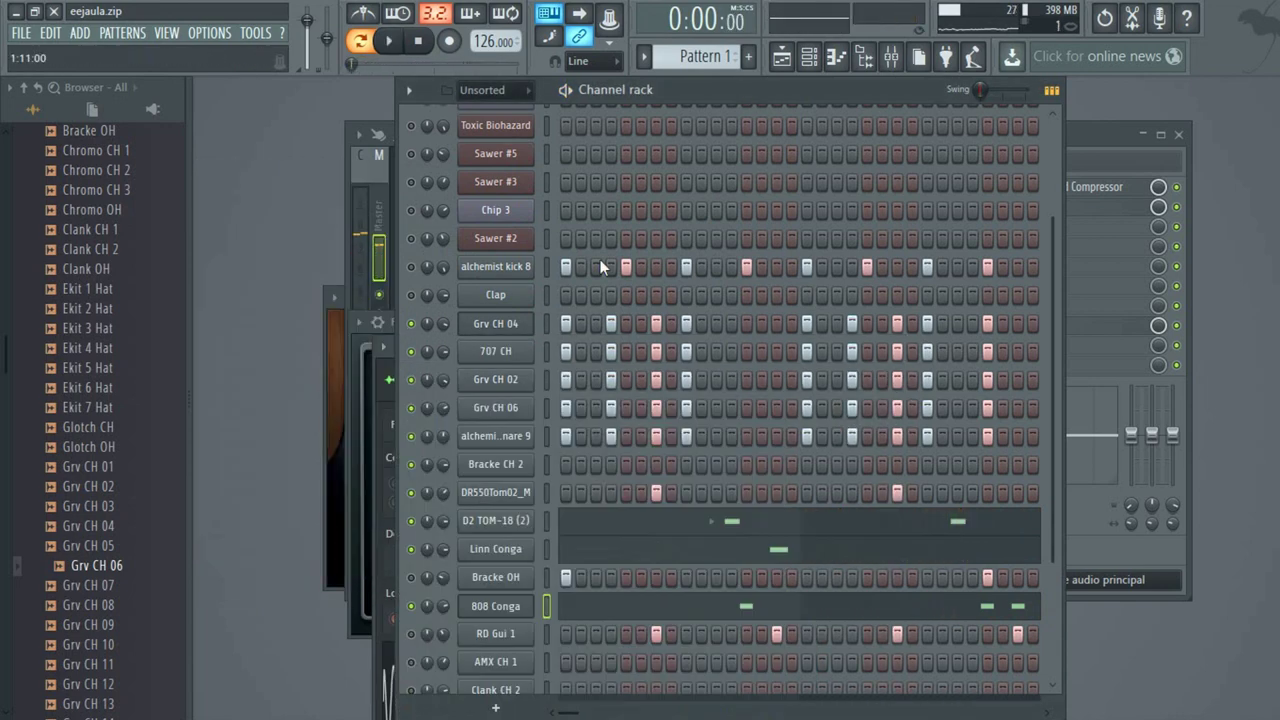
# Collapse the Hats folder and open the Percussion folder of the Drums pack.
pyautogui.click(80, 328)
pyautogui.scroll(8, 84, 333)
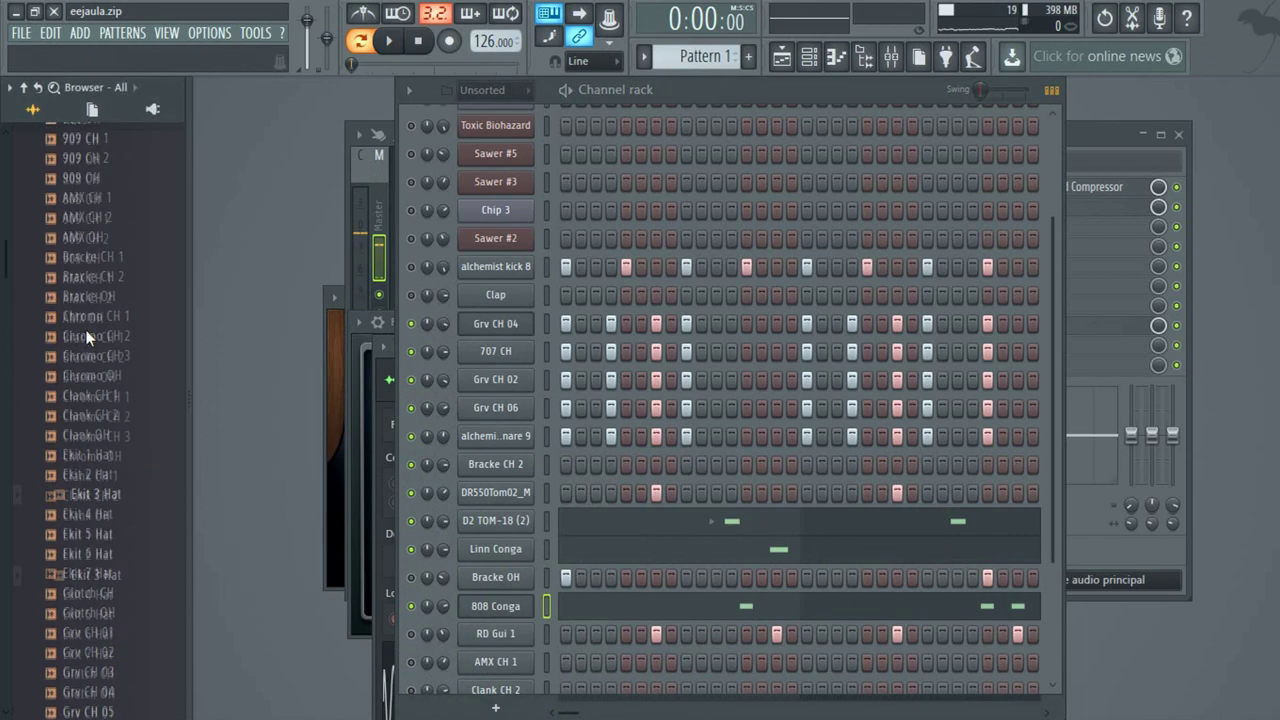
pyautogui.click(76, 350)
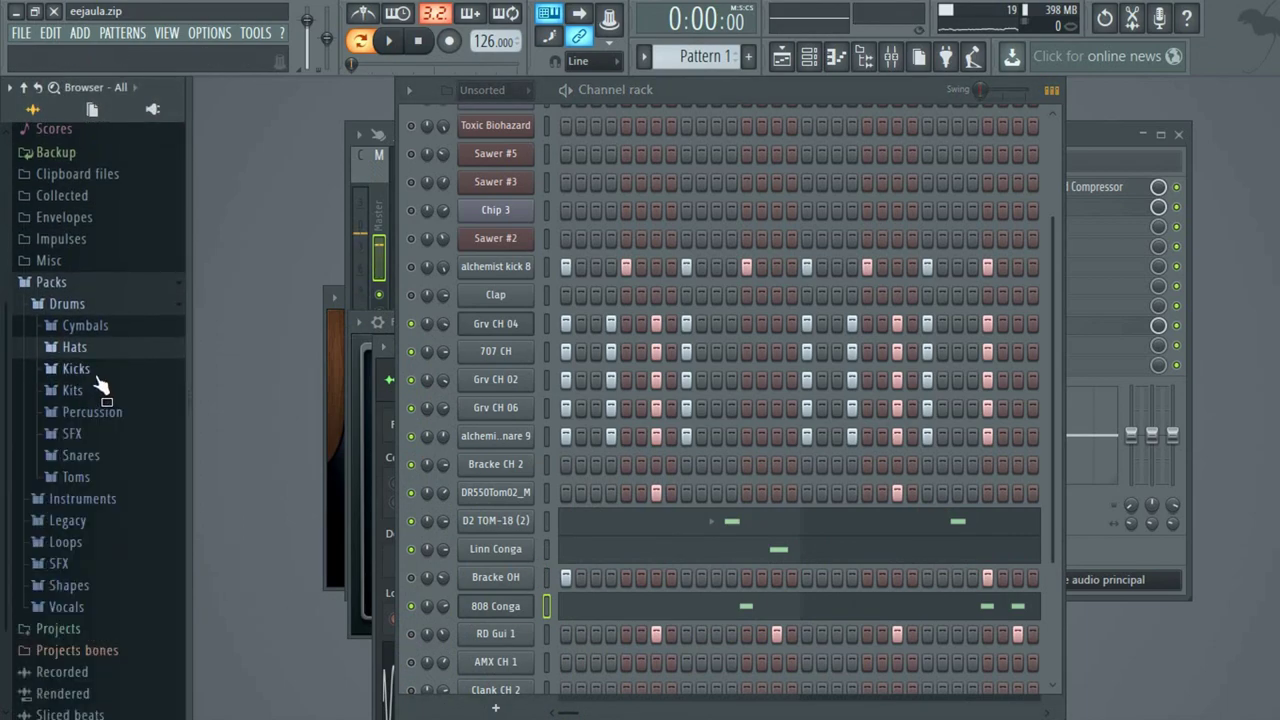
pyautogui.click(92, 413)
pyautogui.scroll(-10, 105, 421)
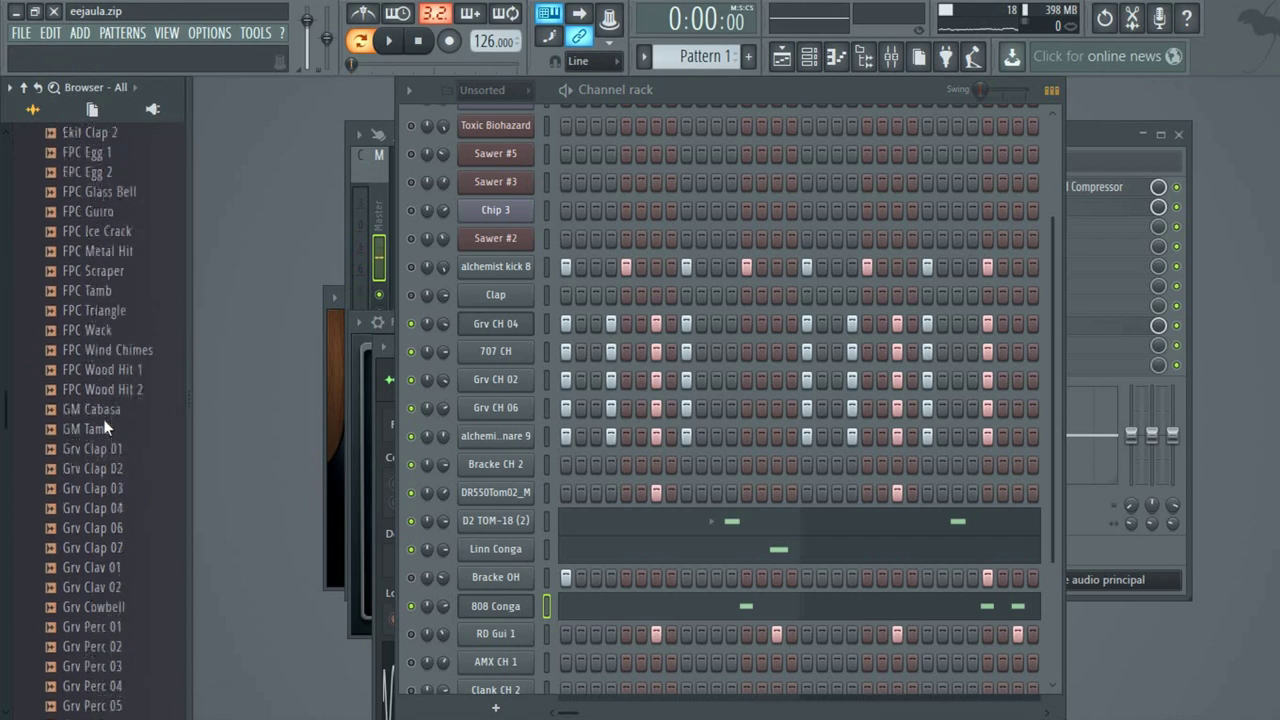
# Audition several samples in the Percussion folder, including Grv Perc 08 and 707 Cowbell.
pyautogui.scroll(-3, 105, 421)
pyautogui.click(103, 463)
pyautogui.scroll(-3, 103, 466)
pyautogui.click(90, 563)
pyautogui.click(88, 323)
pyautogui.click(84, 245)
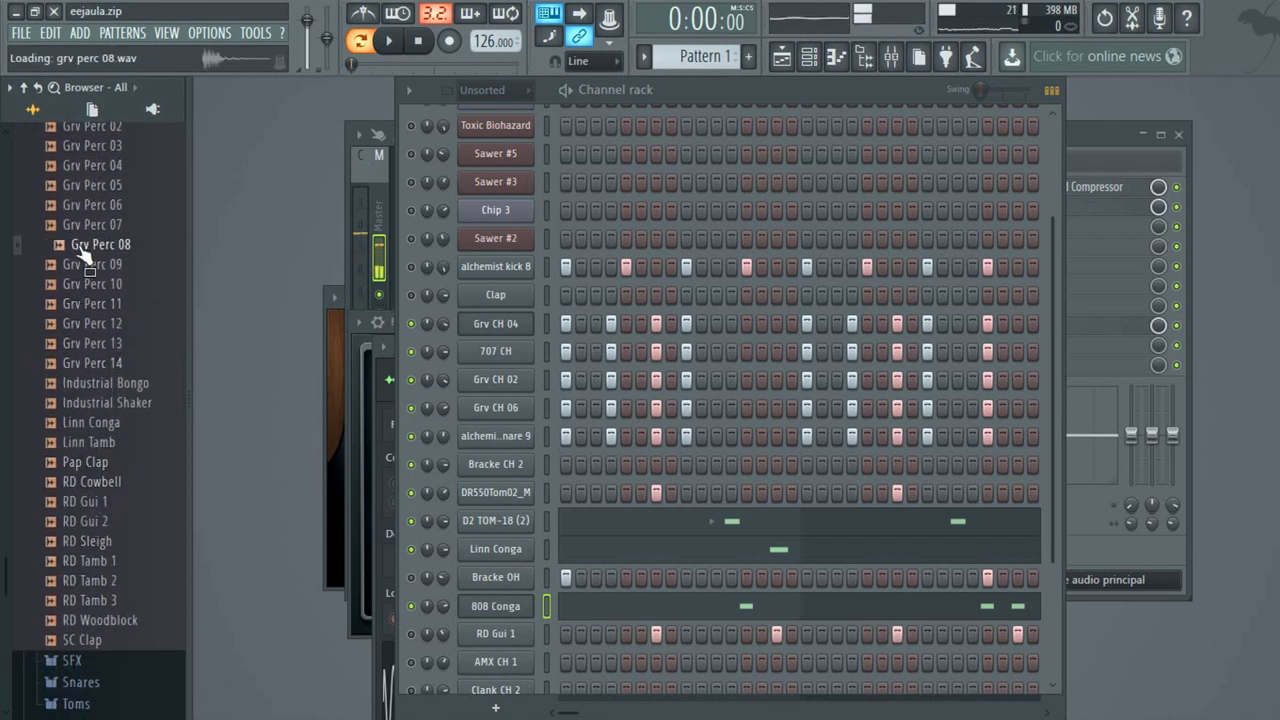
pyautogui.scroll(12, 84, 250)
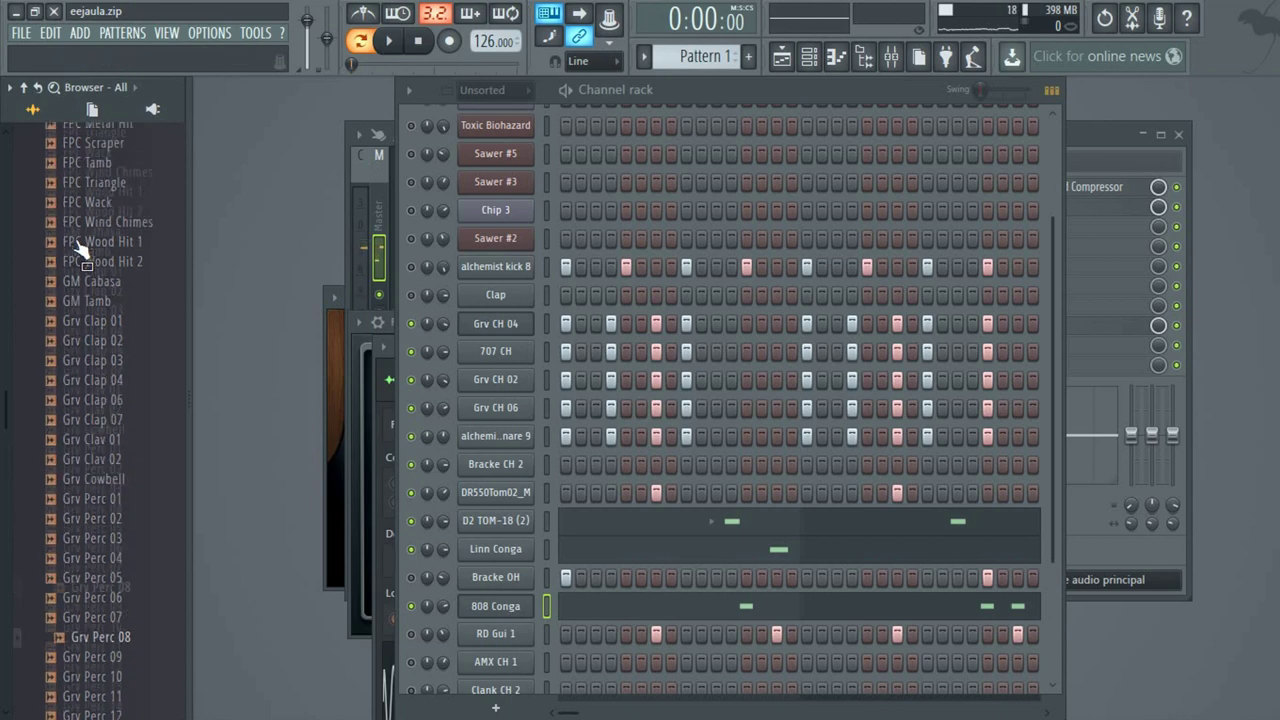
pyautogui.scroll(4, 80, 248)
pyautogui.click(94, 362)
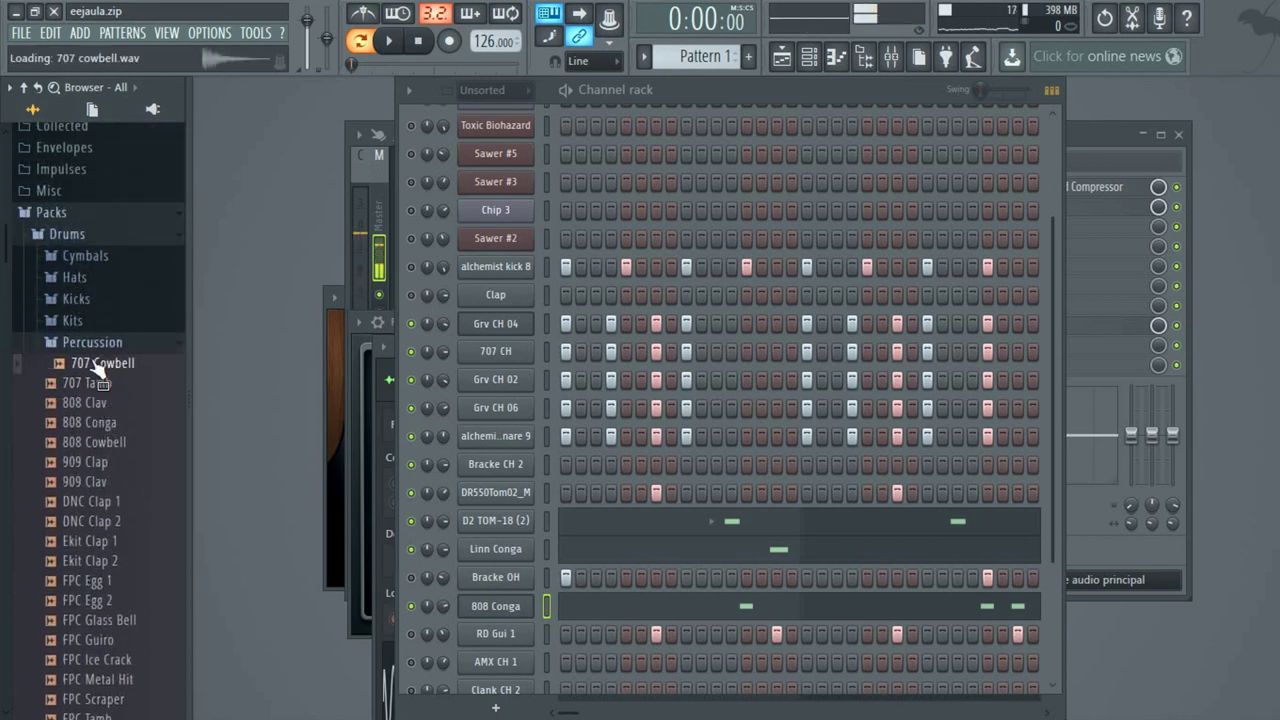
# Collapse the Percussion folder and briefly look into the Kits and Kicks folders.
pyautogui.click(84, 340)
pyautogui.click(72, 321)
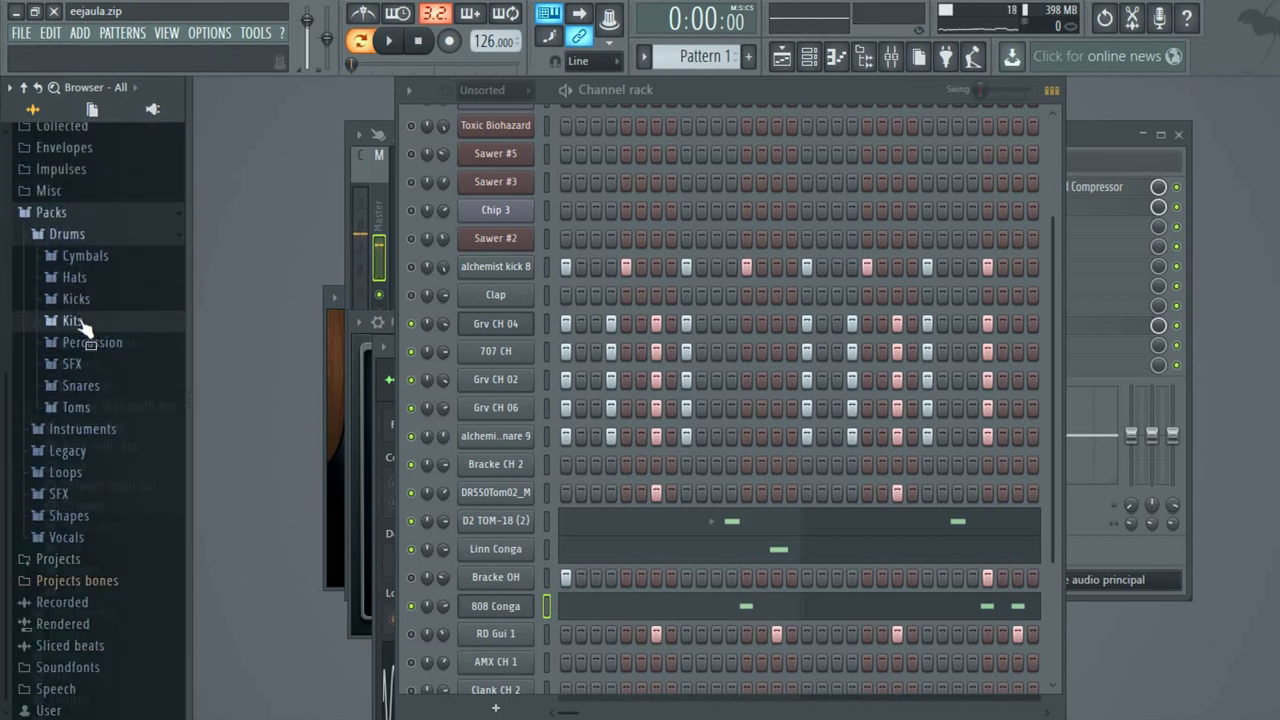
pyautogui.click(80, 324)
pyautogui.click(77, 300)
pyautogui.click(77, 300)
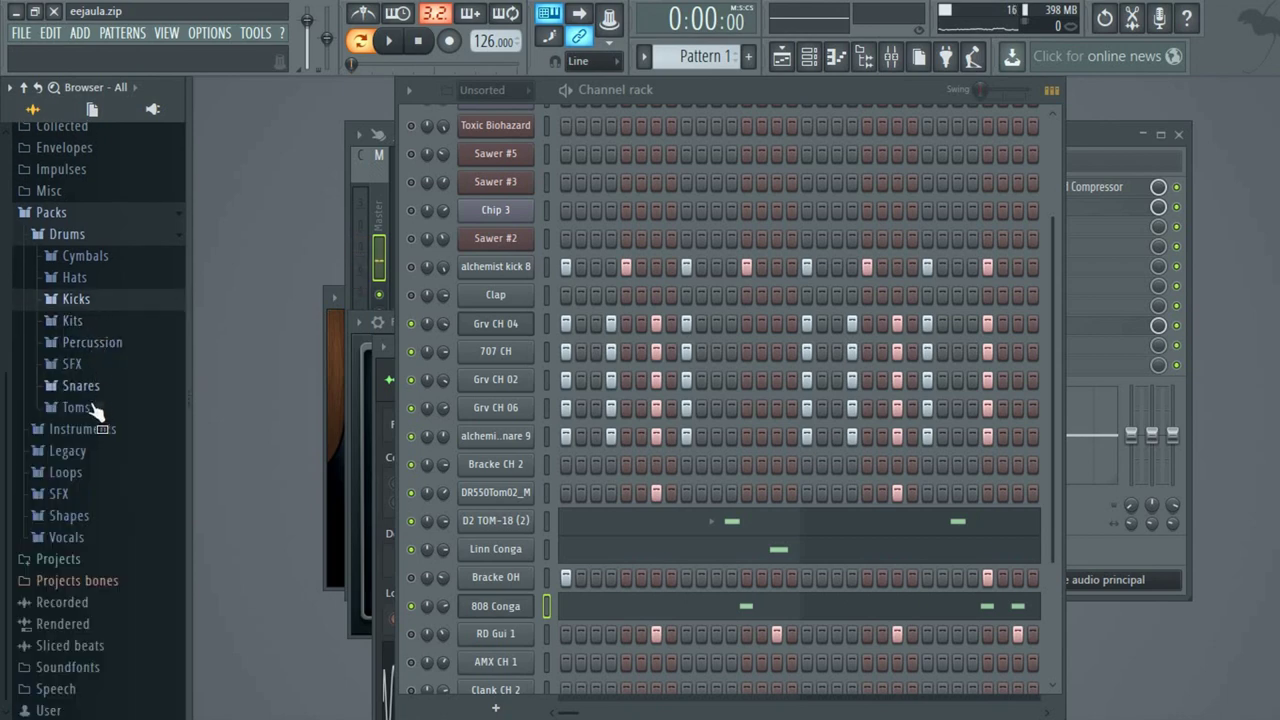
# Open the Toms folder and audition its samples, from 707 Tom through to VidG Tom.
pyautogui.click(77, 407)
pyautogui.click(84, 428)
pyautogui.click(84, 447)
pyautogui.click(92, 507)
pyautogui.click(92, 527)
pyautogui.click(92, 547)
pyautogui.click(88, 587)
pyautogui.click(94, 432)
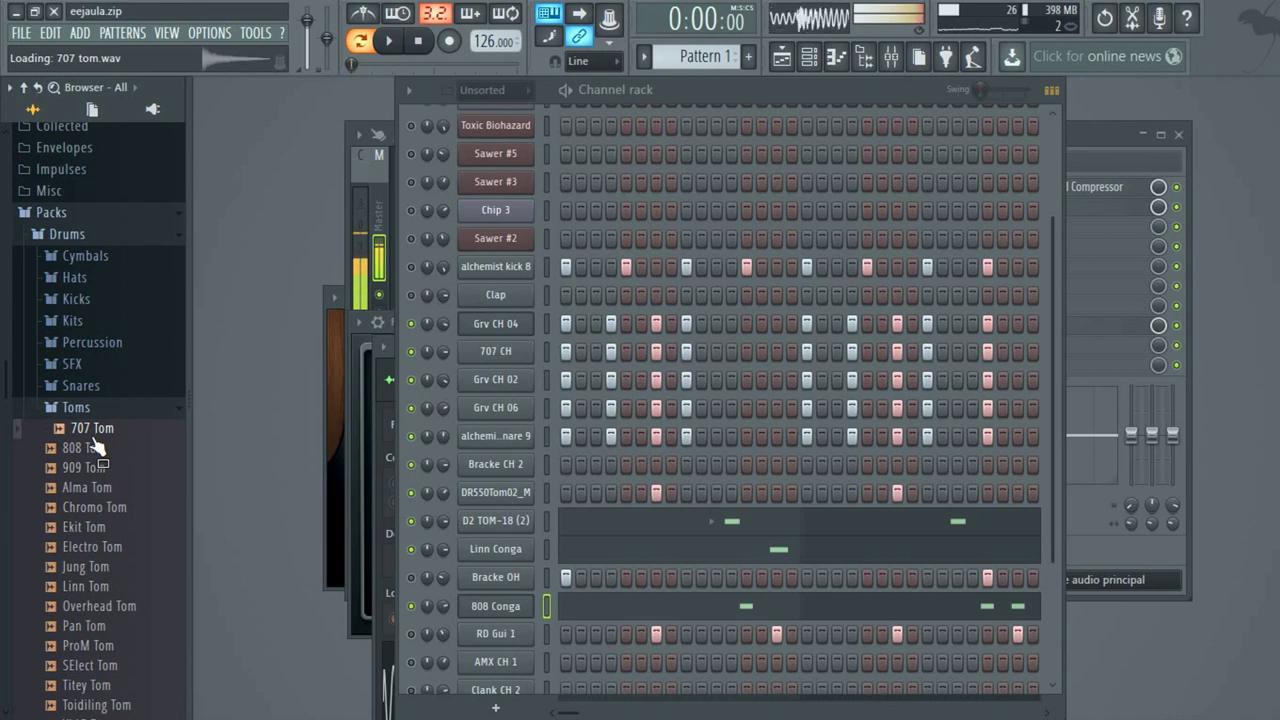
pyautogui.scroll(-5, 94, 454)
pyautogui.click(90, 392)
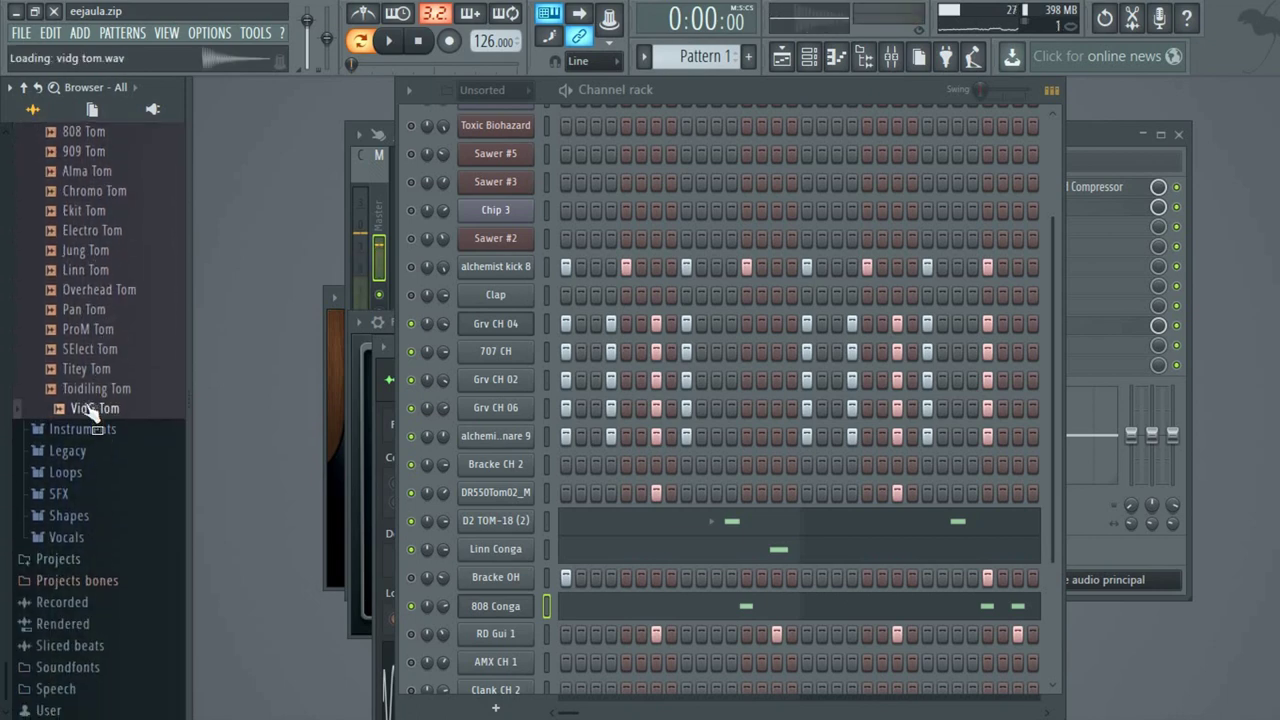
# Switch from the Toms to the Snares folder and audition snare samples such as BBox Snare and Chromo Snare.
pyautogui.scroll(8, 85, 445)
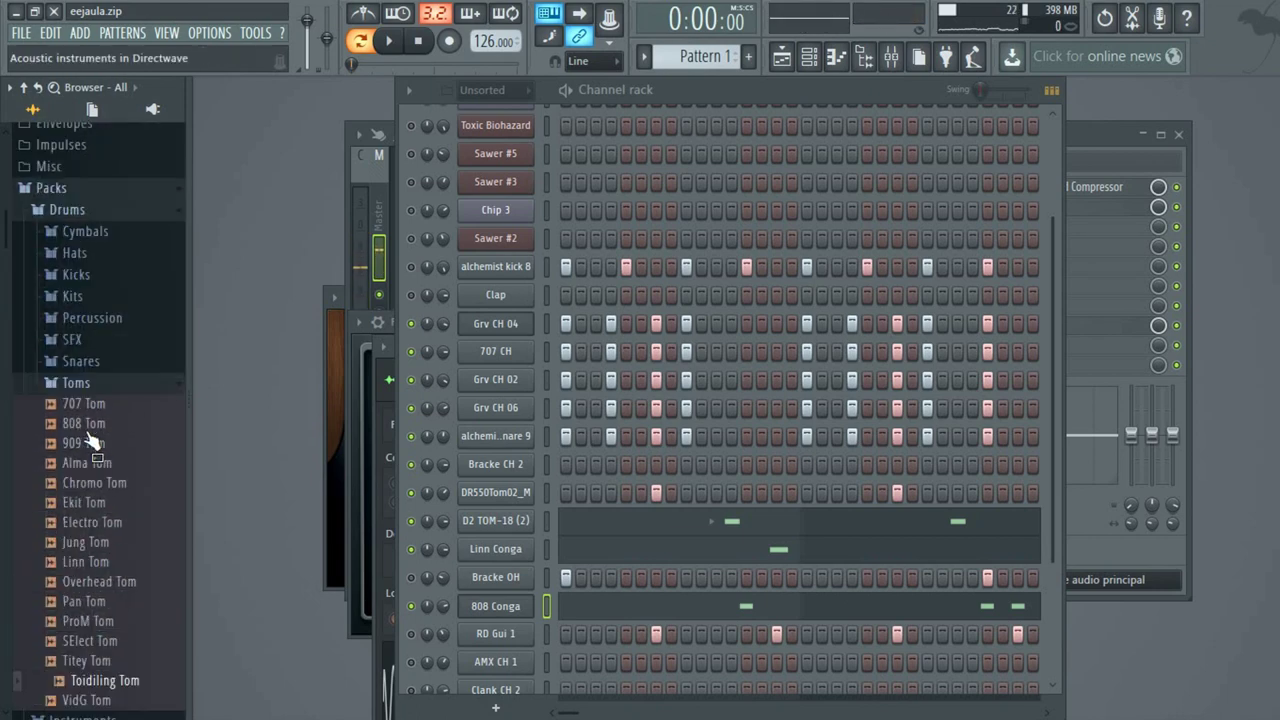
pyautogui.click(82, 564)
pyautogui.click(82, 546)
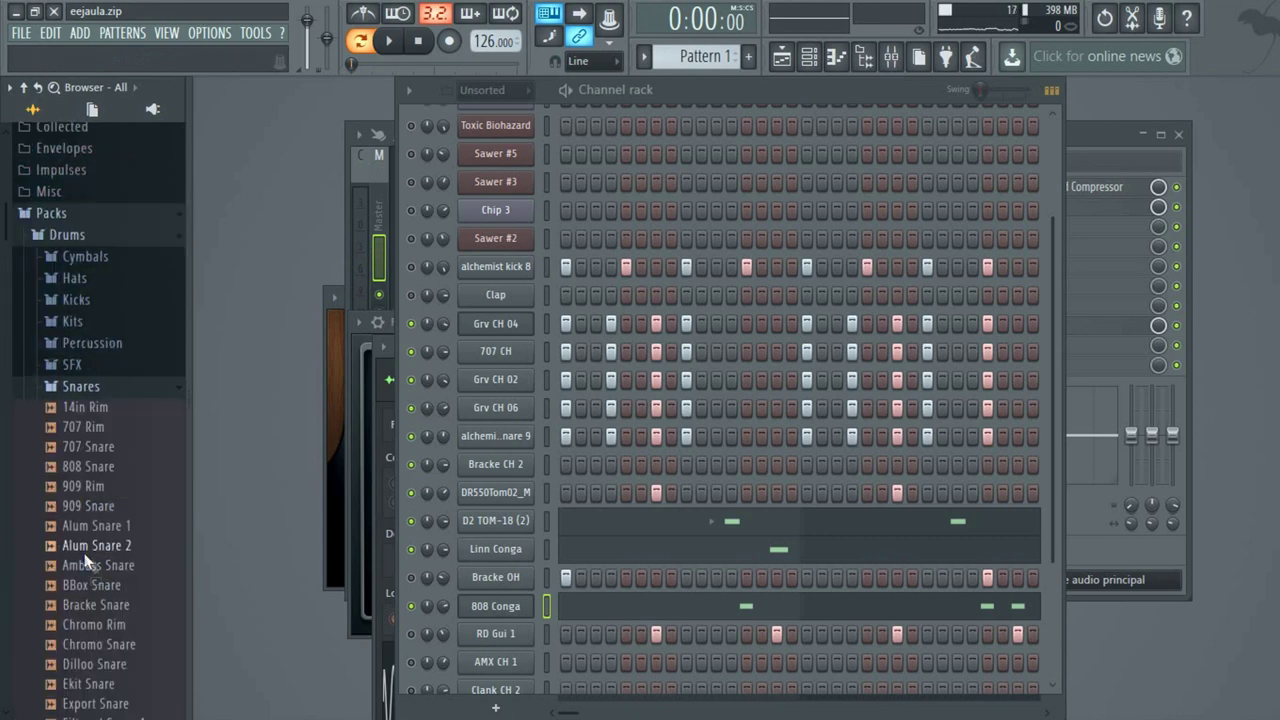
pyautogui.click(80, 410)
pyautogui.click(100, 643)
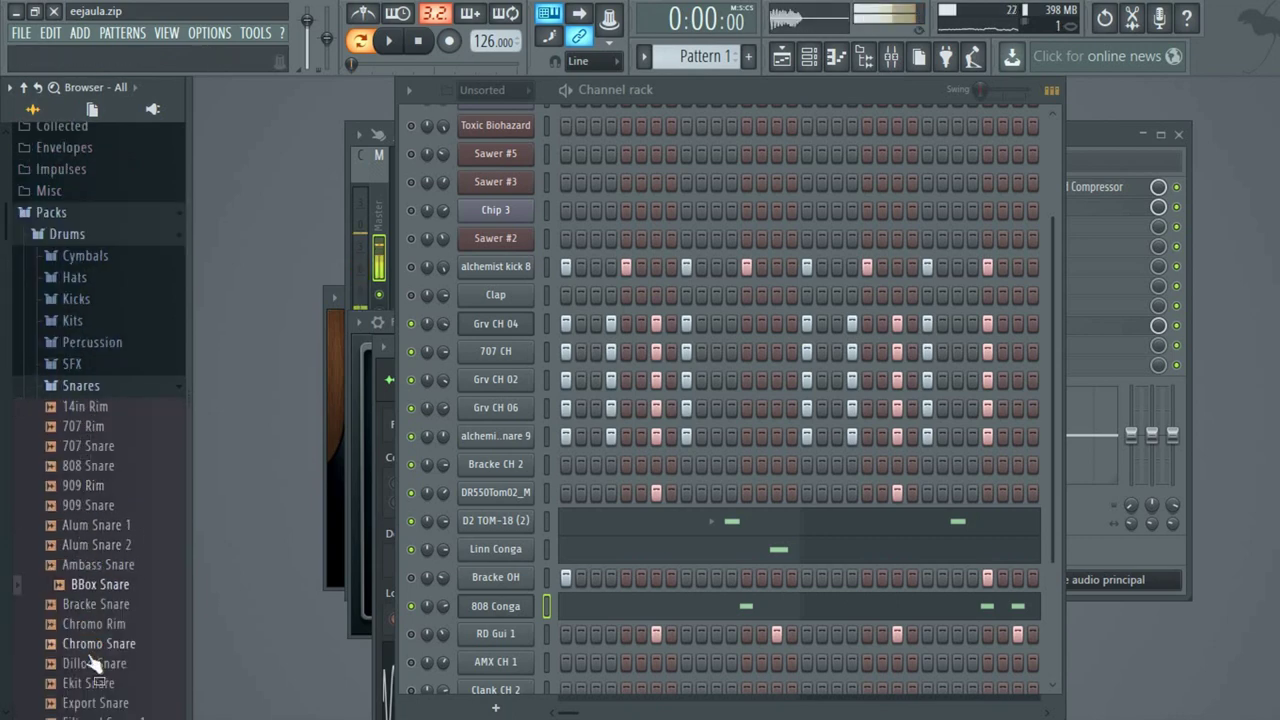
# Play the pattern, examine the 808 Conga notes in the piano roll, and return to the channel rack.
pyautogui.press('space')
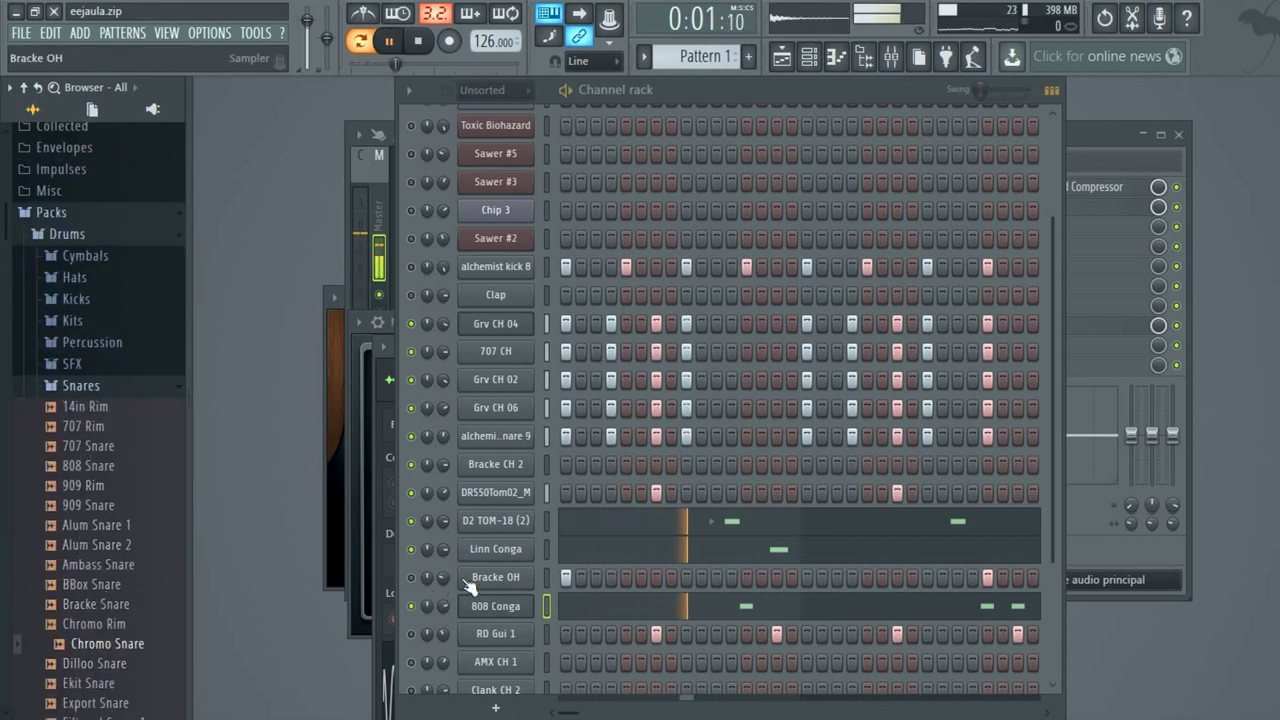
pyautogui.click(749, 607)
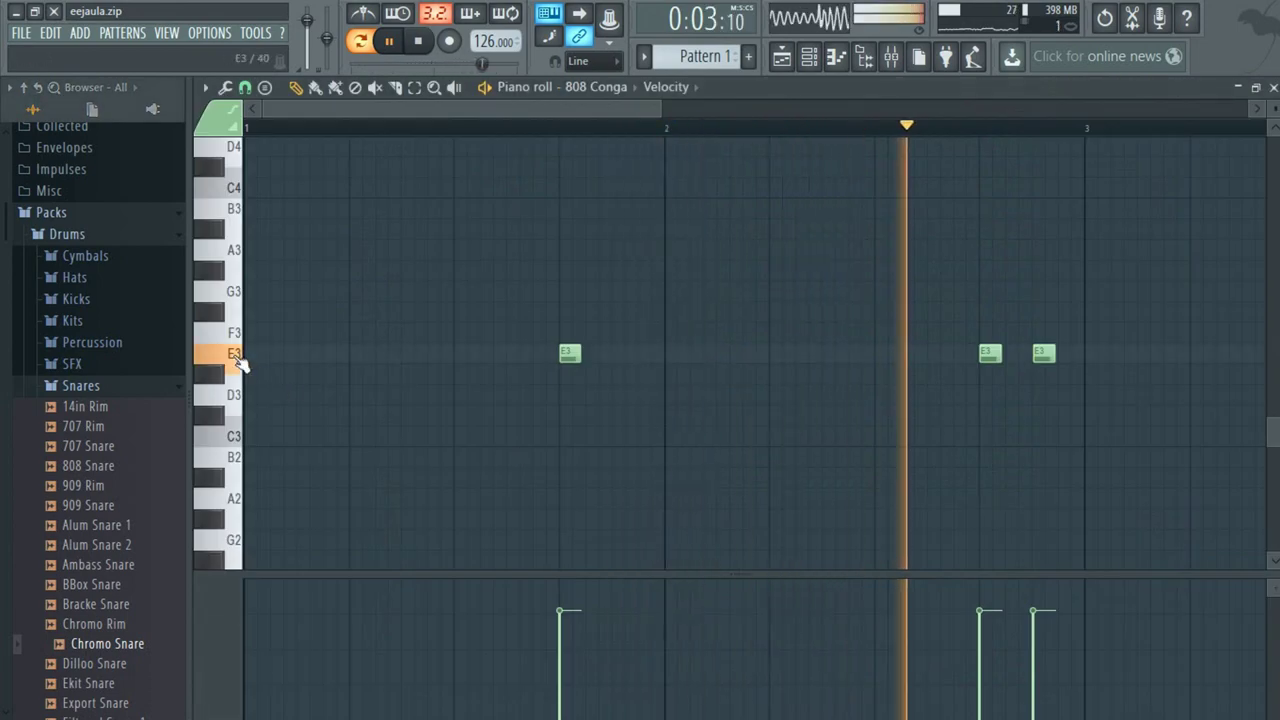
pyautogui.click(1273, 87)
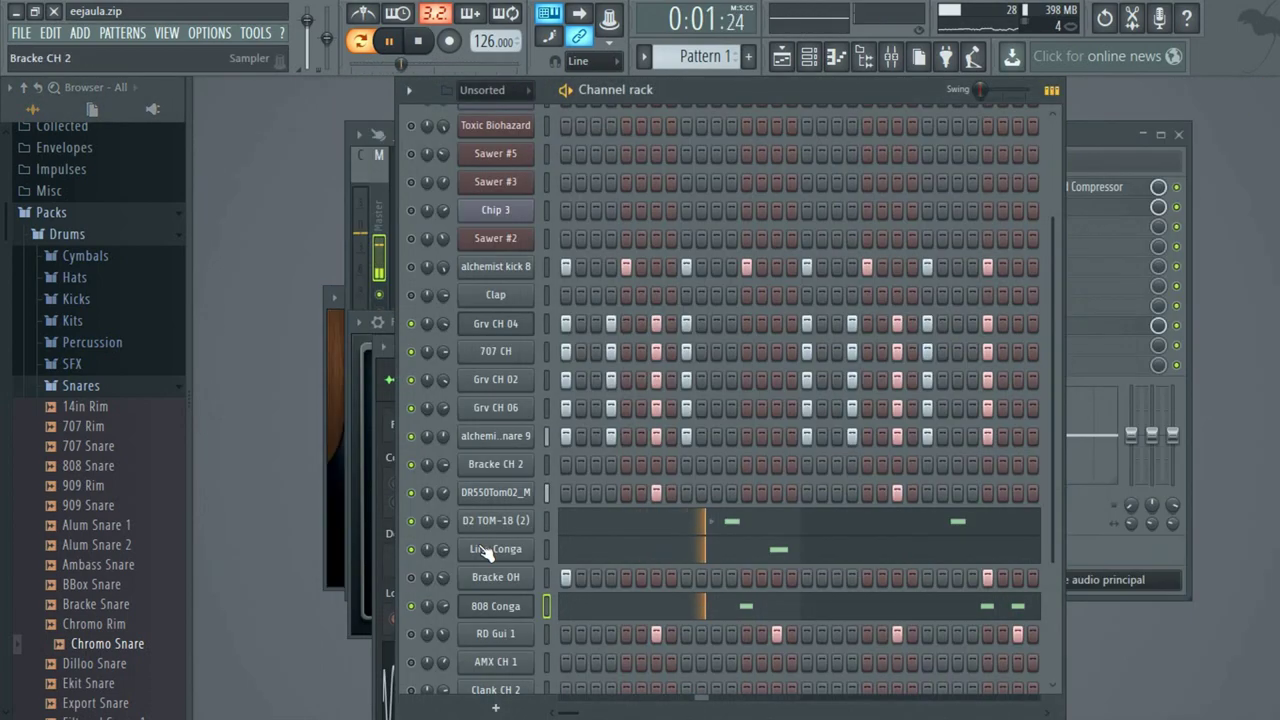
pyautogui.click(765, 606)
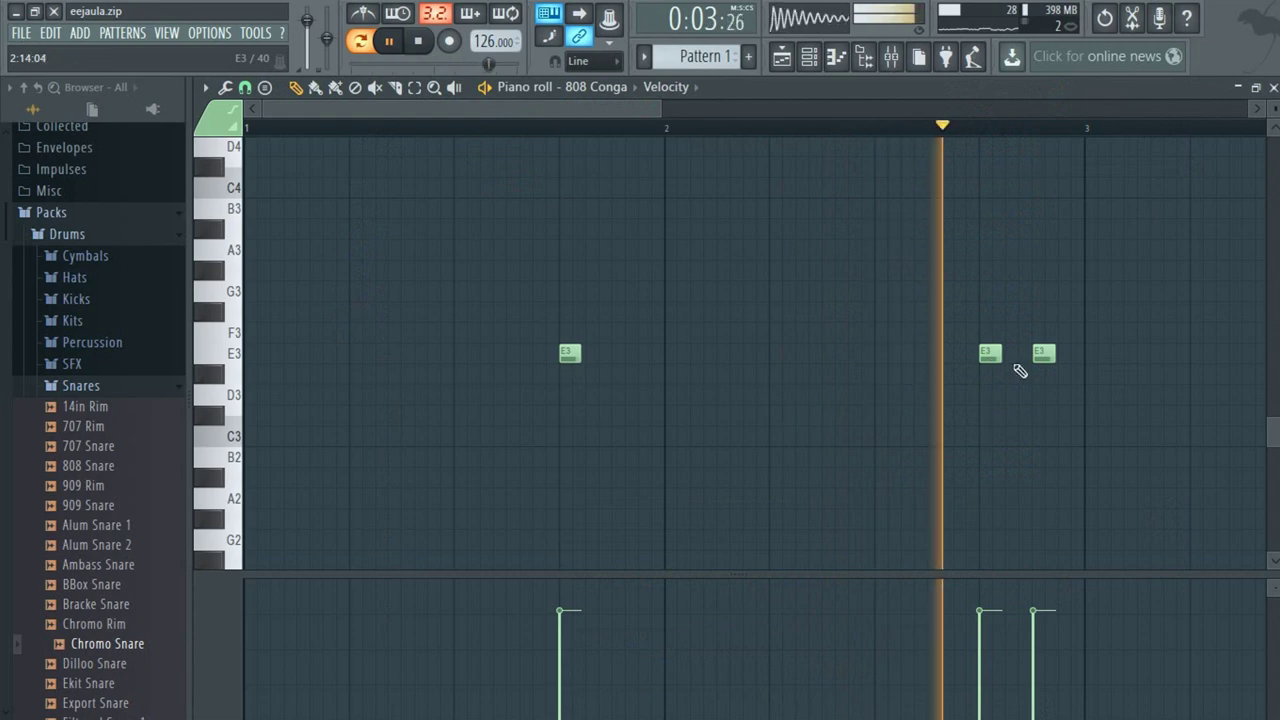
pyautogui.click(809, 56)
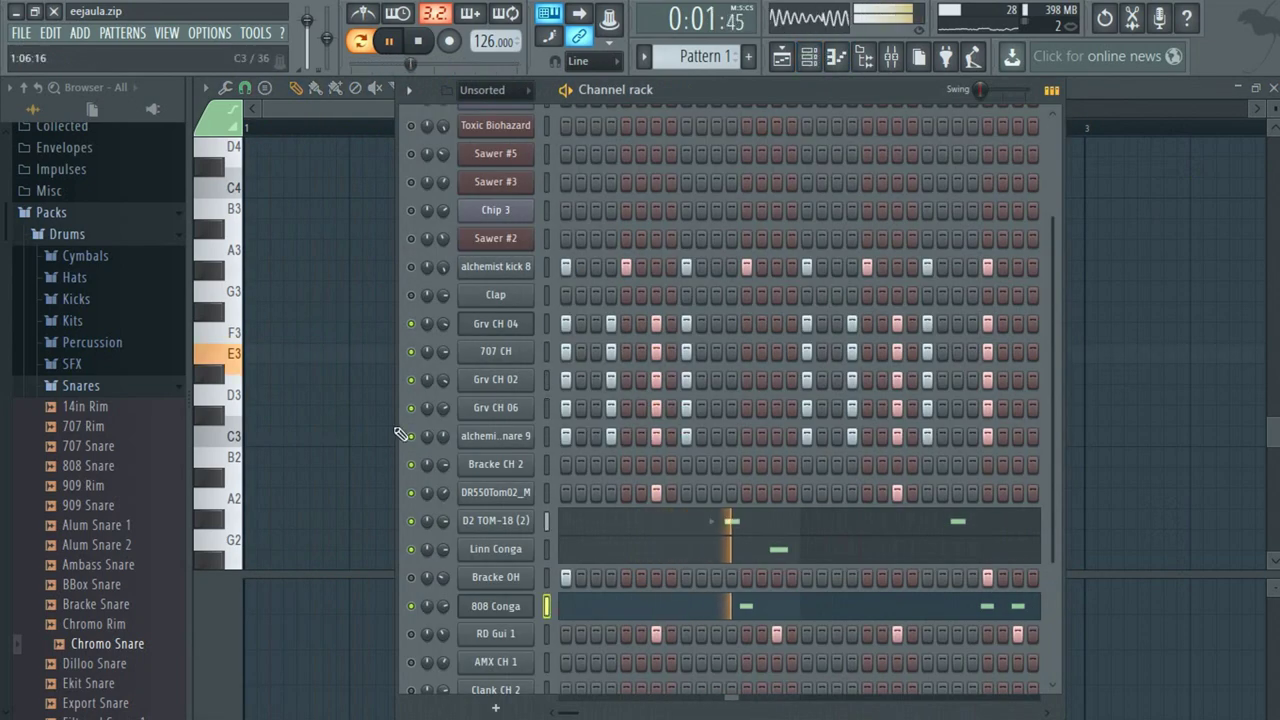
# Mute the hat channels, alchemist snare 9, Bracke CH 2 and DR550Tom02_M, leaving the tom and conga channels playing.
pyautogui.click(411, 323)
pyautogui.click(411, 436)
pyautogui.click(411, 464)
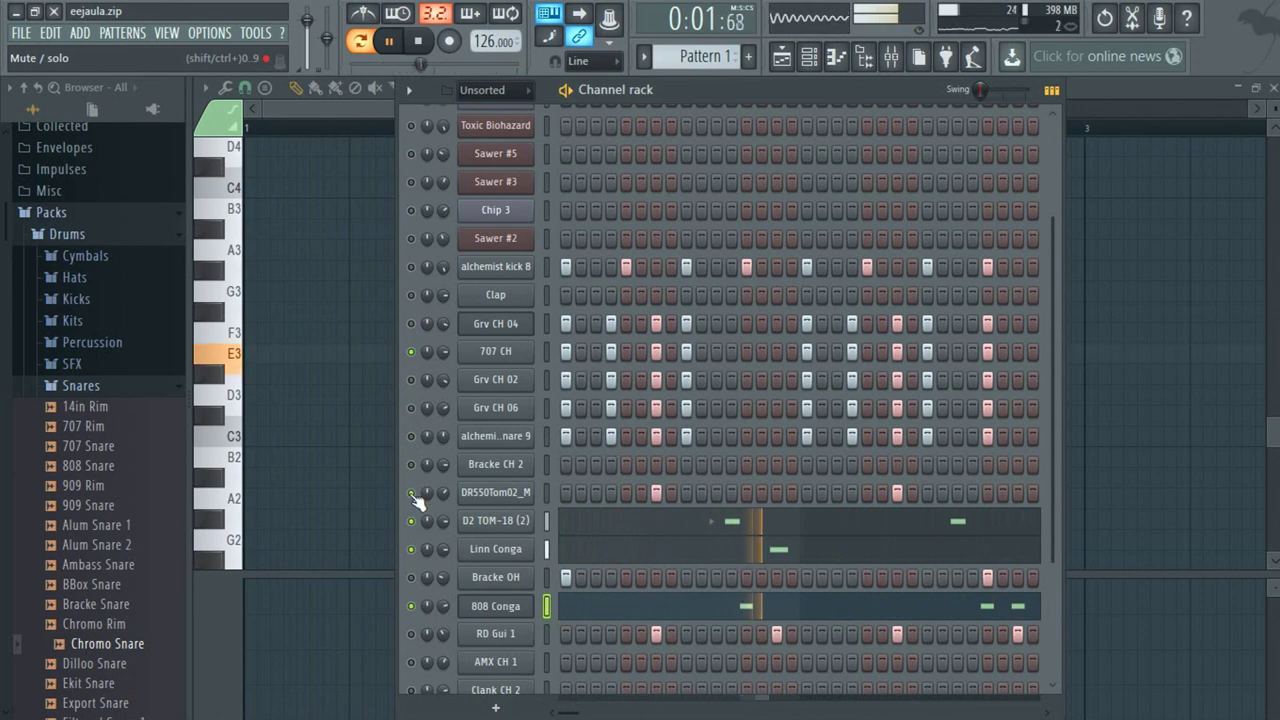
pyautogui.scroll(-4, 480, 498)
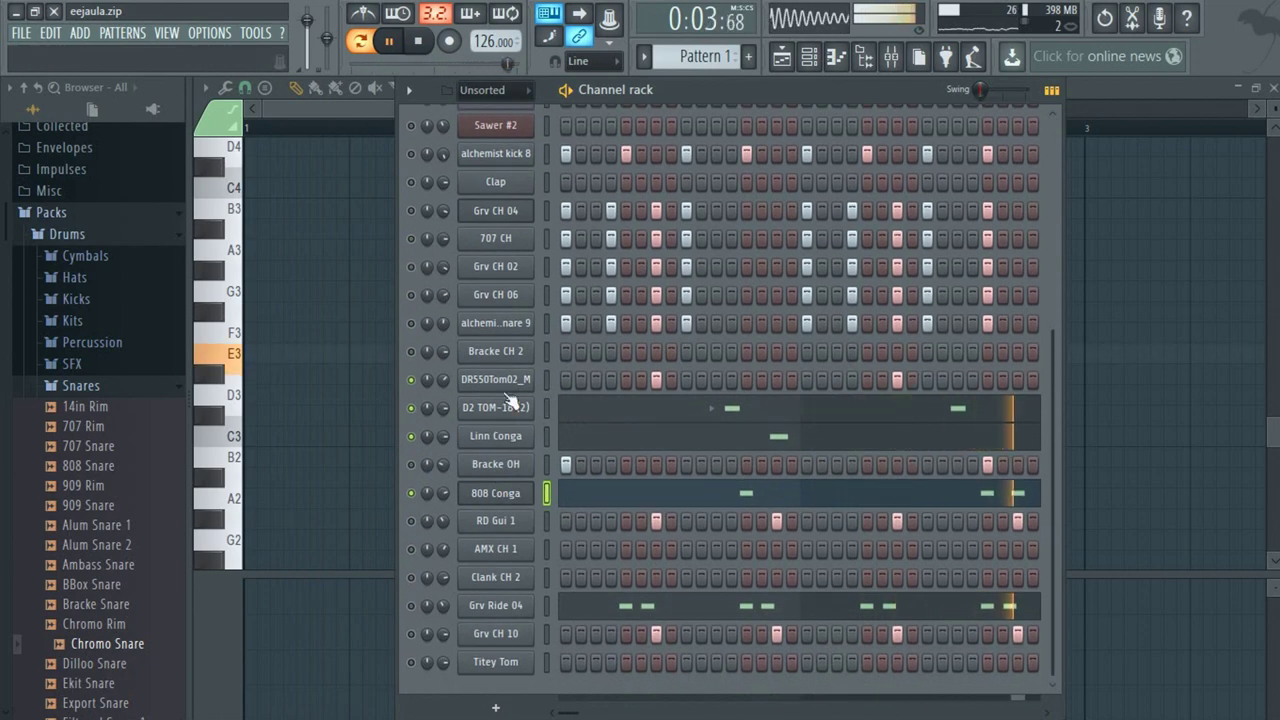
pyautogui.click(411, 380)
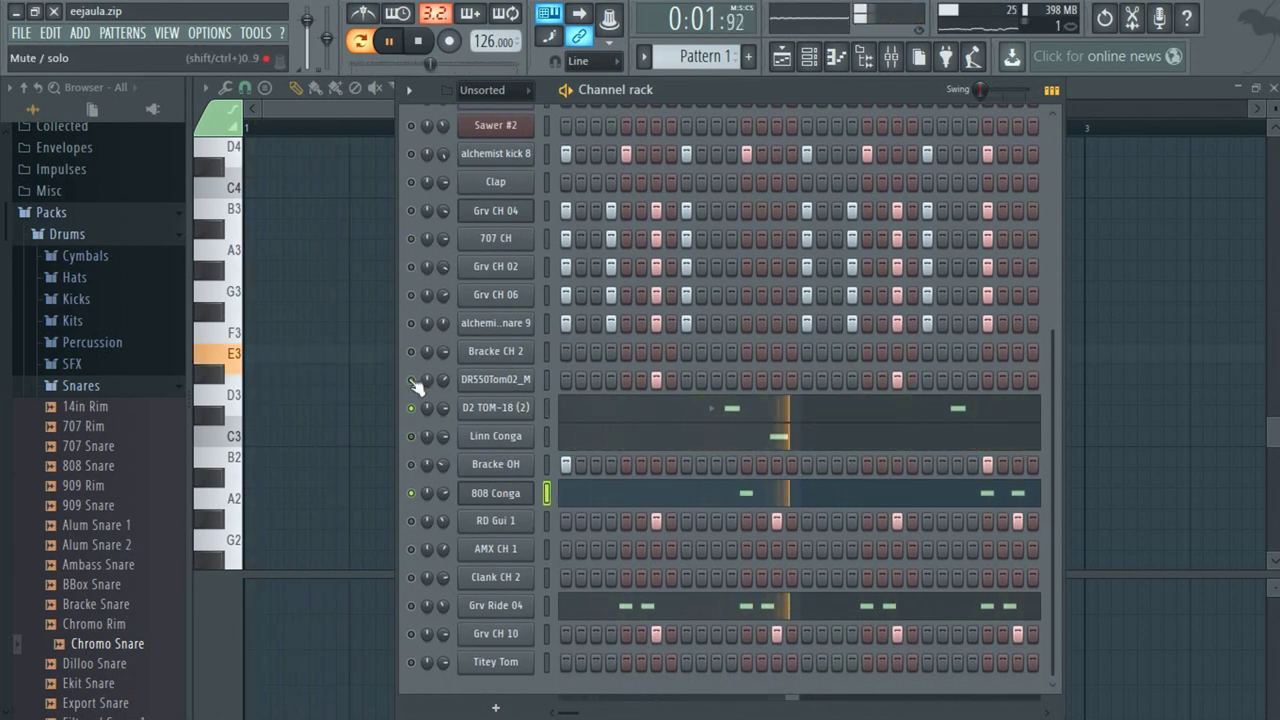
# Unmute the Bracke OH channel, inspect its sample settings, and mute it again.
pyautogui.click(411, 409)
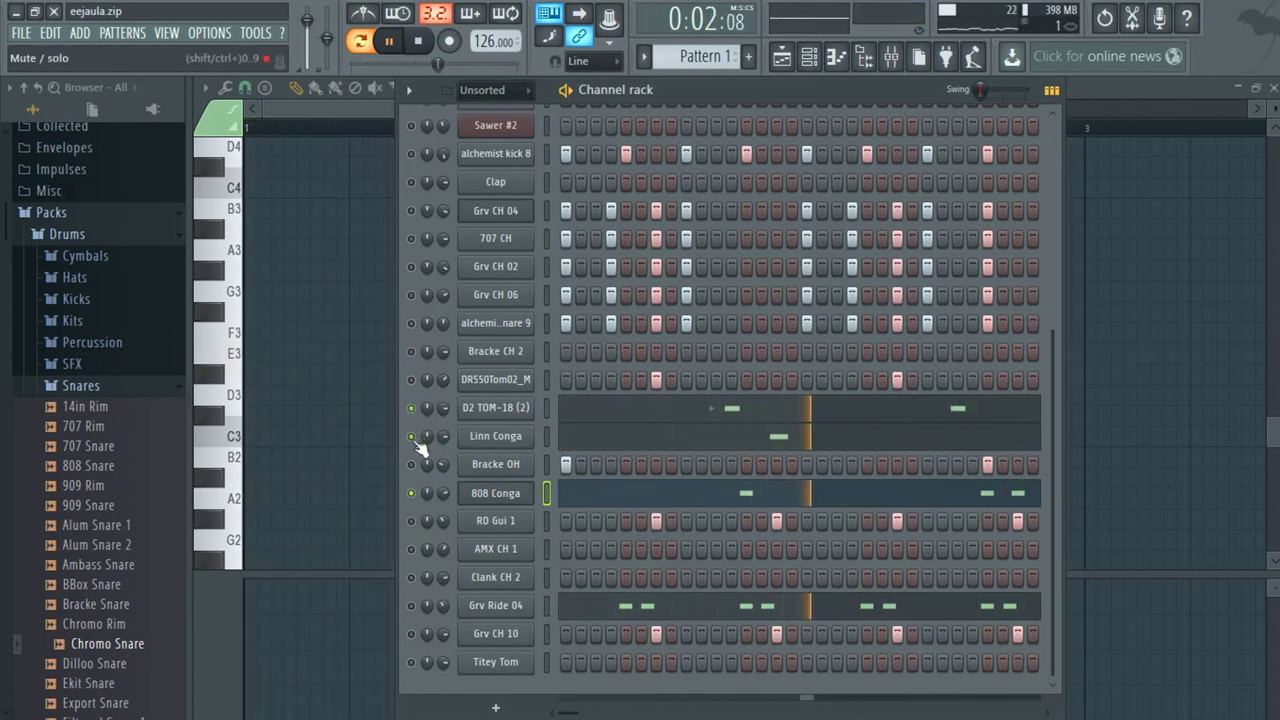
pyautogui.click(411, 464)
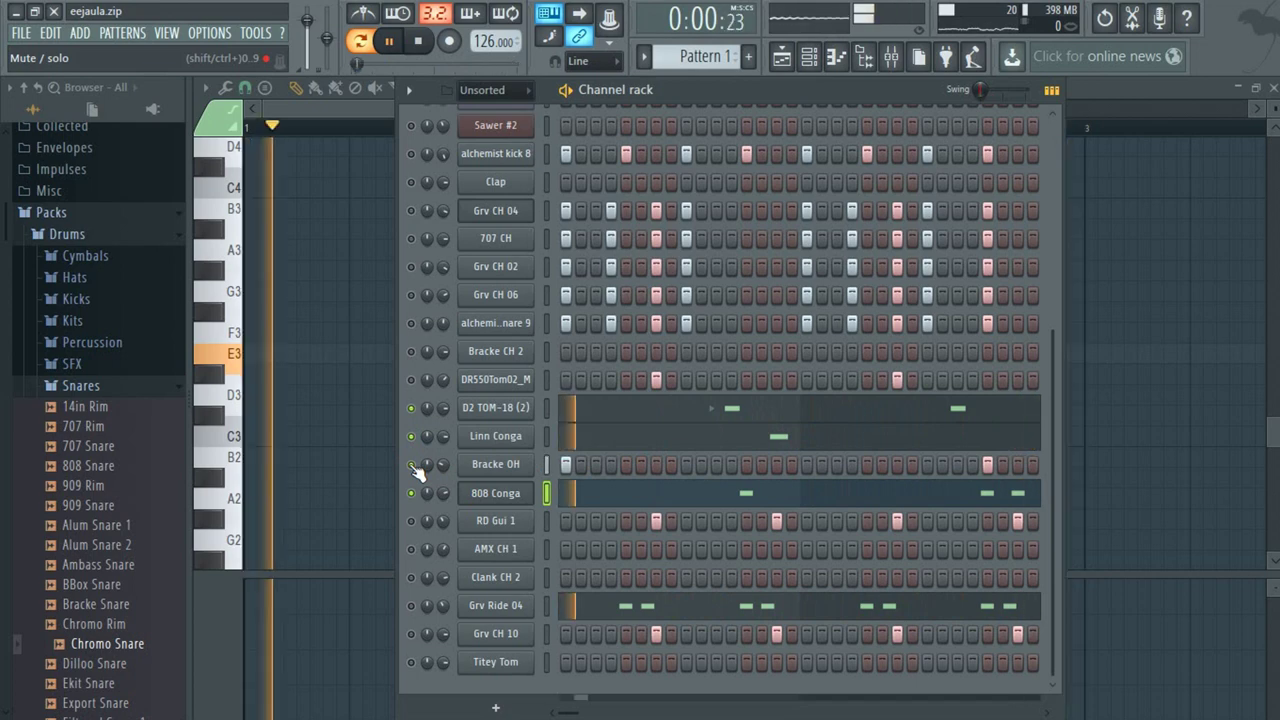
pyautogui.click(508, 465)
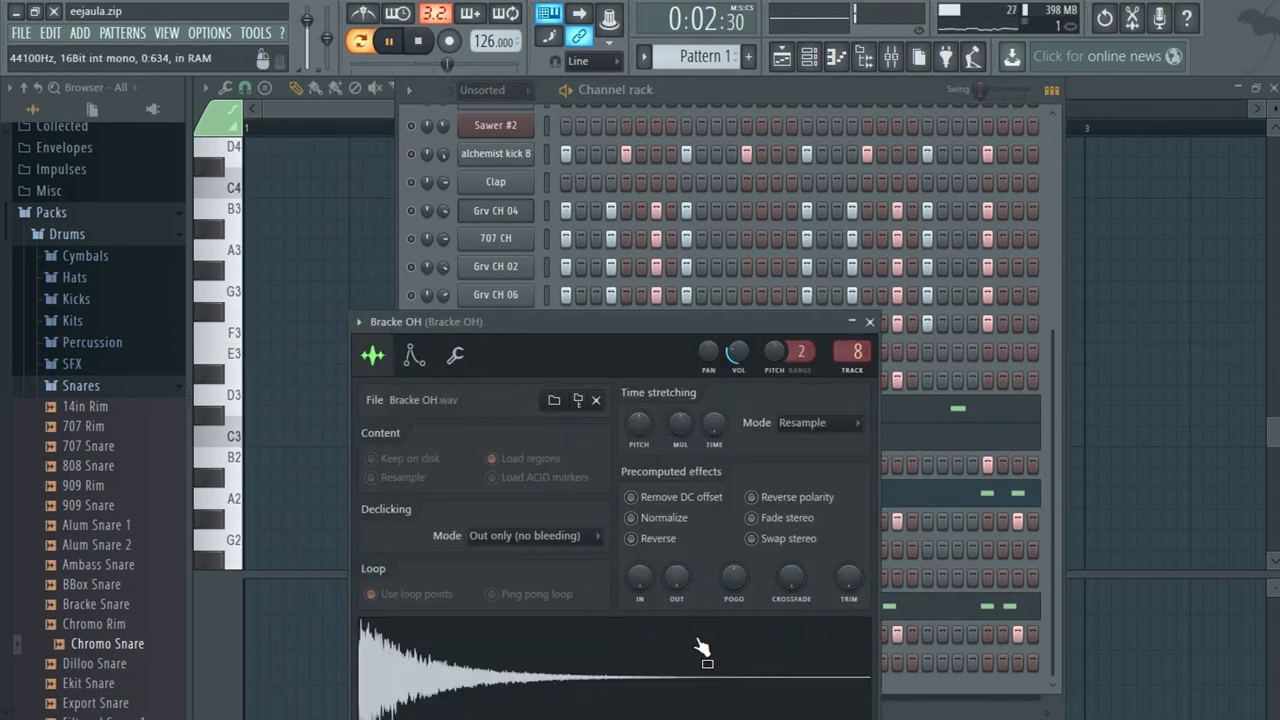
pyautogui.click(802, 96)
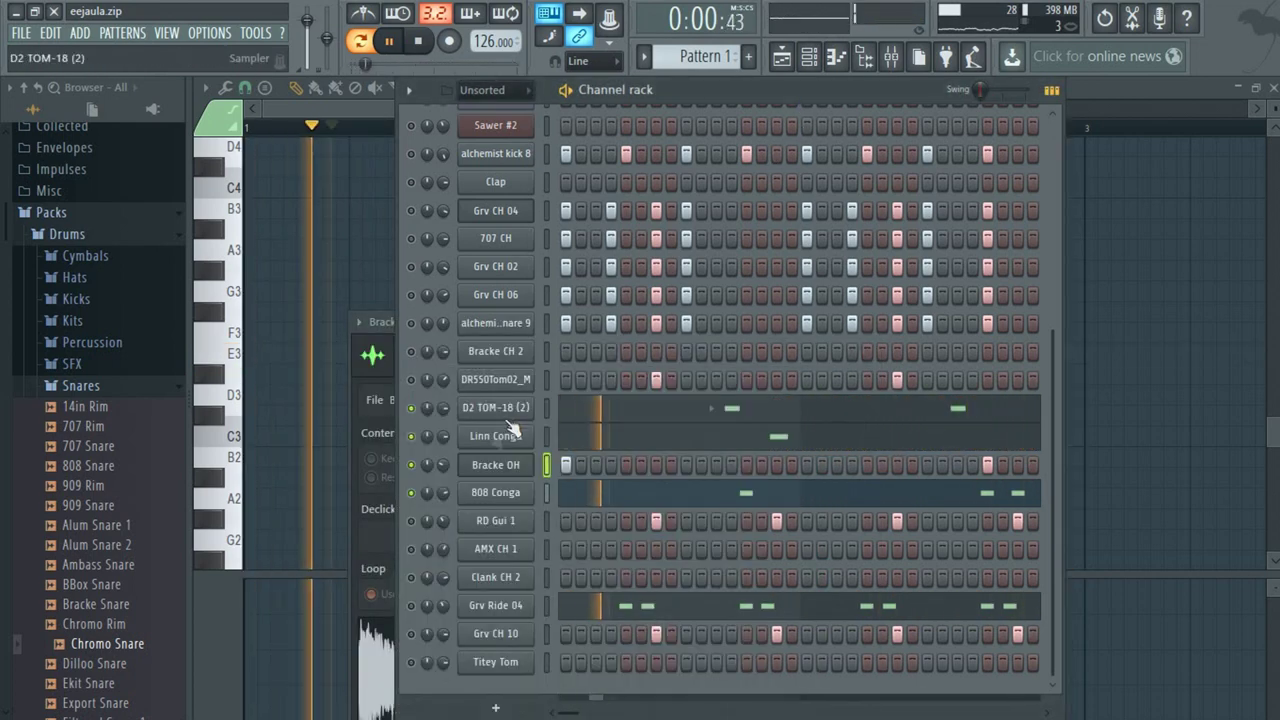
pyautogui.click(412, 465)
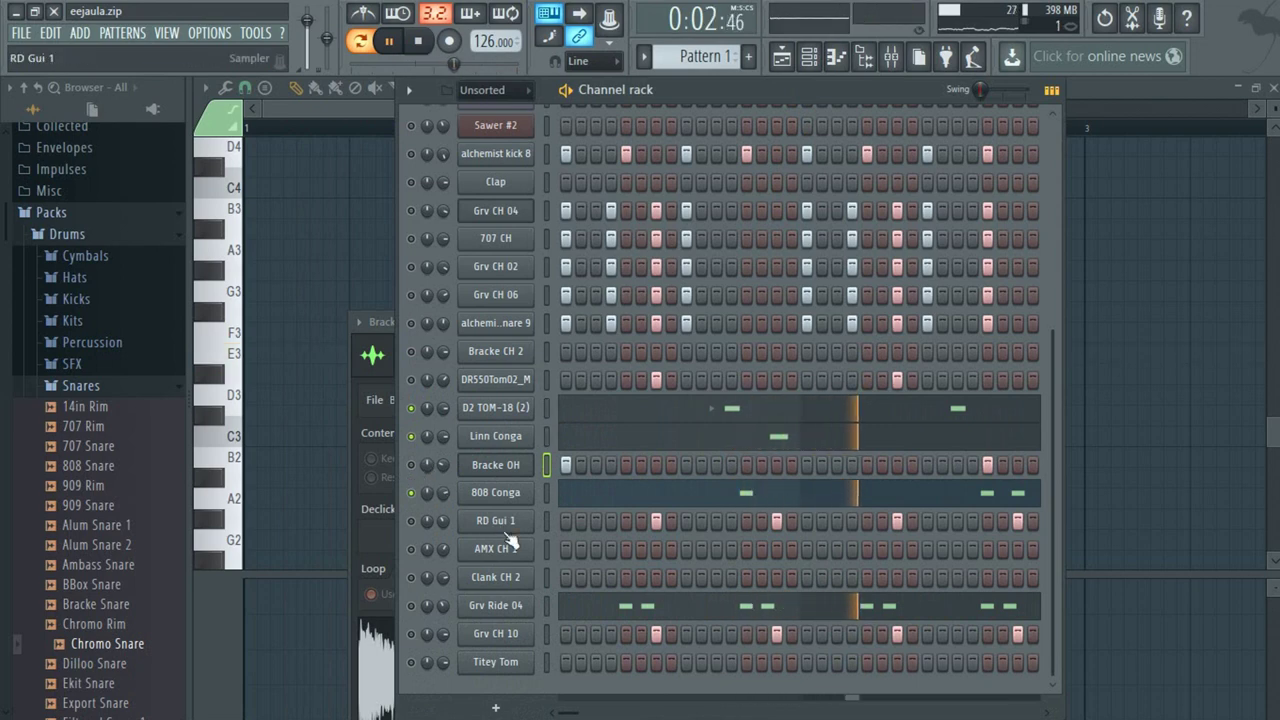
# Unmute the RD Gui 1 and Grv Ride 04 channels and check the sample settings of each.
pyautogui.click(412, 521)
pyautogui.click(490, 521)
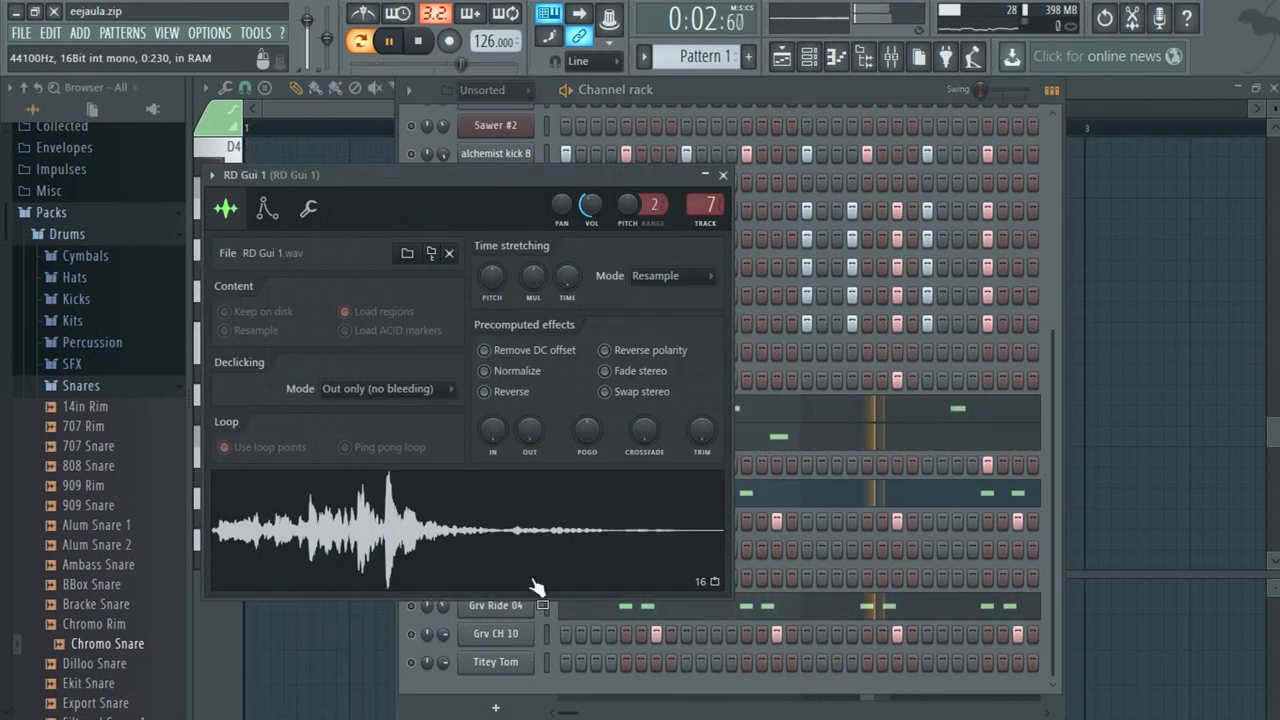
pyautogui.click(802, 93)
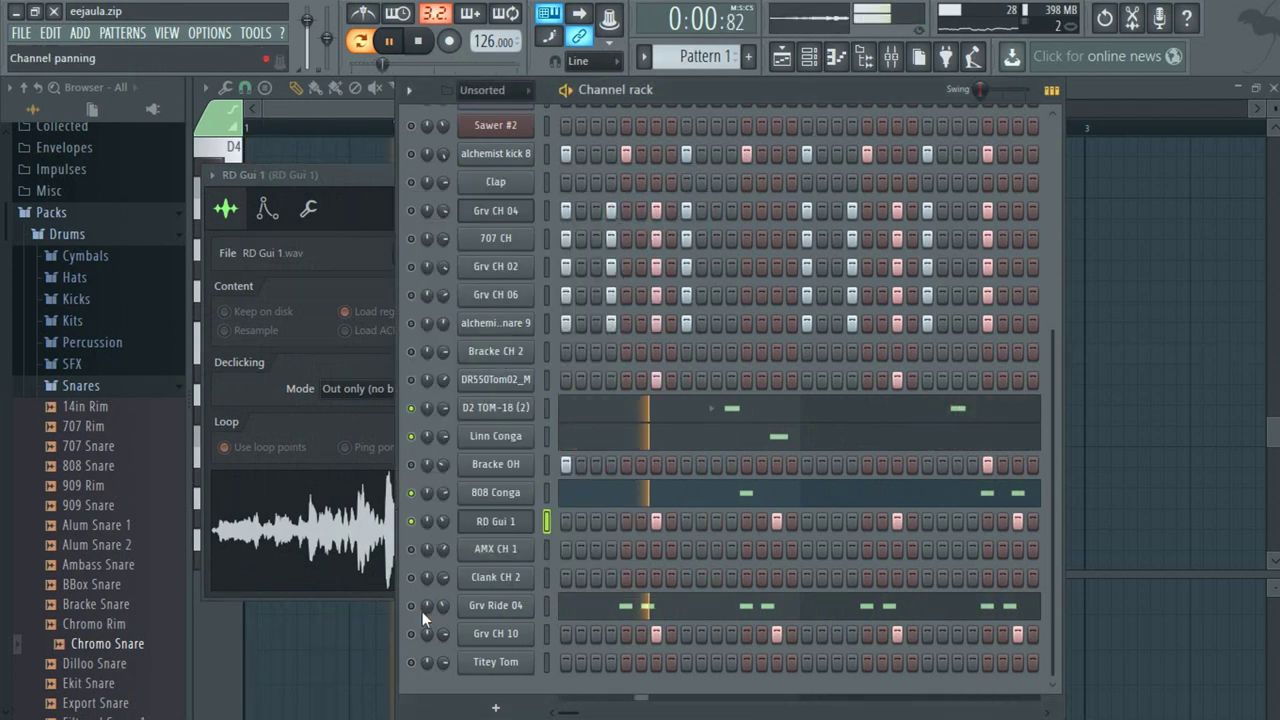
pyautogui.click(508, 607)
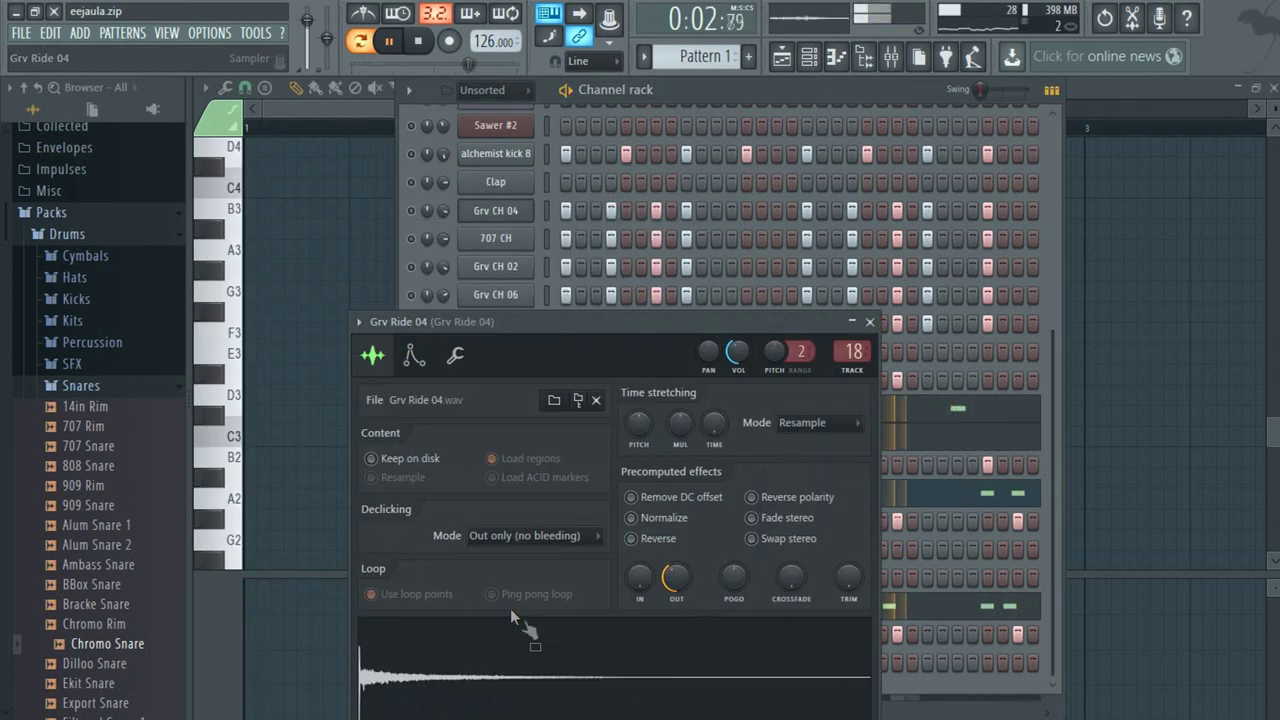
pyautogui.click(825, 92)
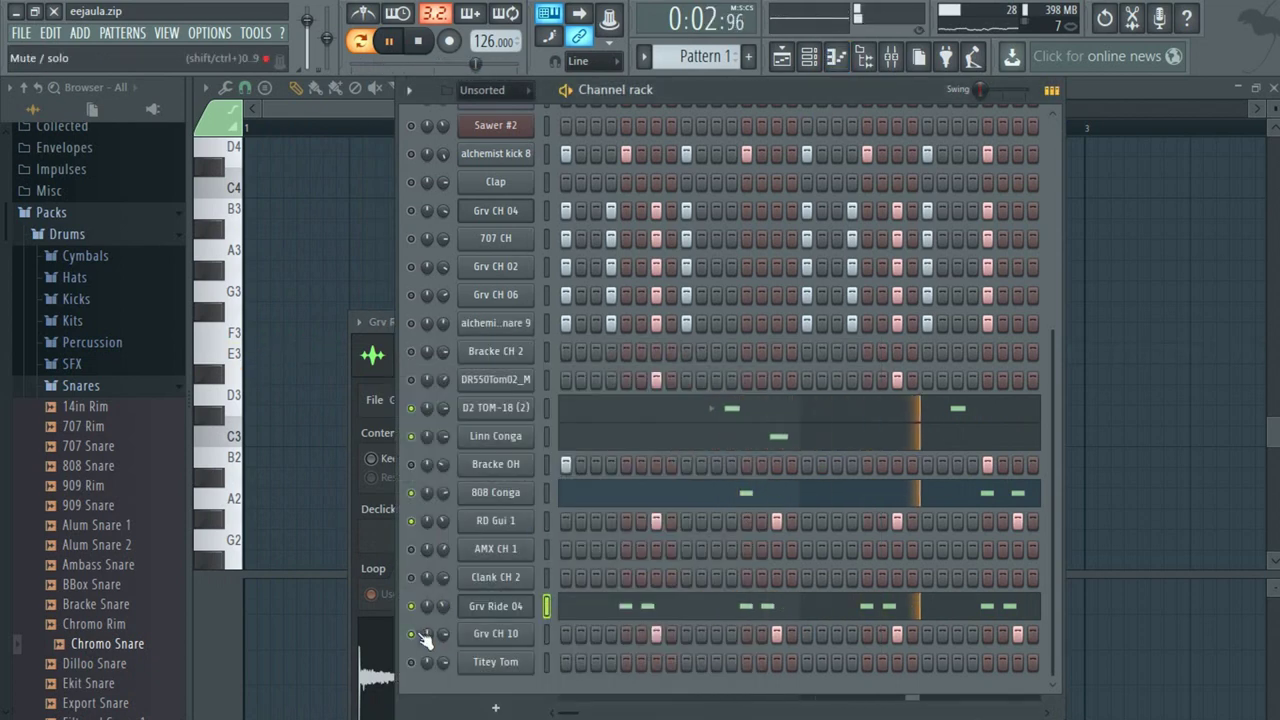
# Check the Grv CH 10 sample settings and examine the Grv Ride 04 notes in the piano roll.
pyautogui.click(494, 636)
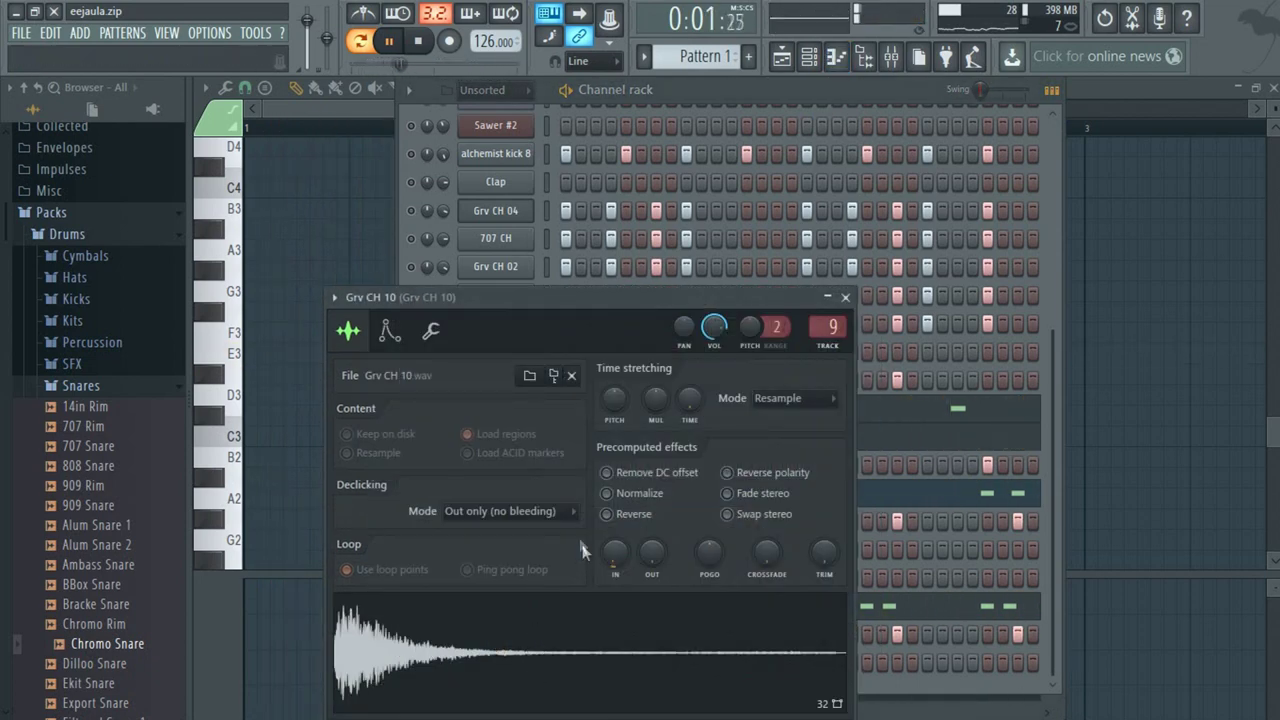
pyautogui.click(766, 89)
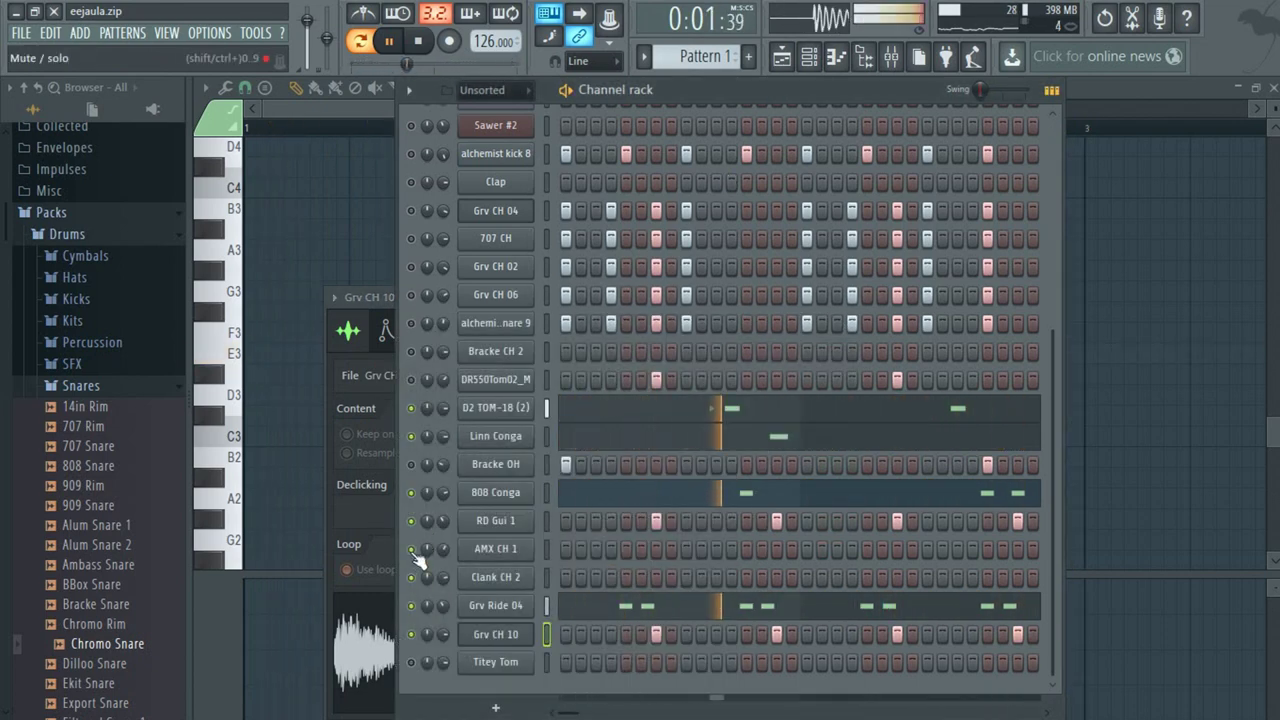
pyautogui.click(608, 605)
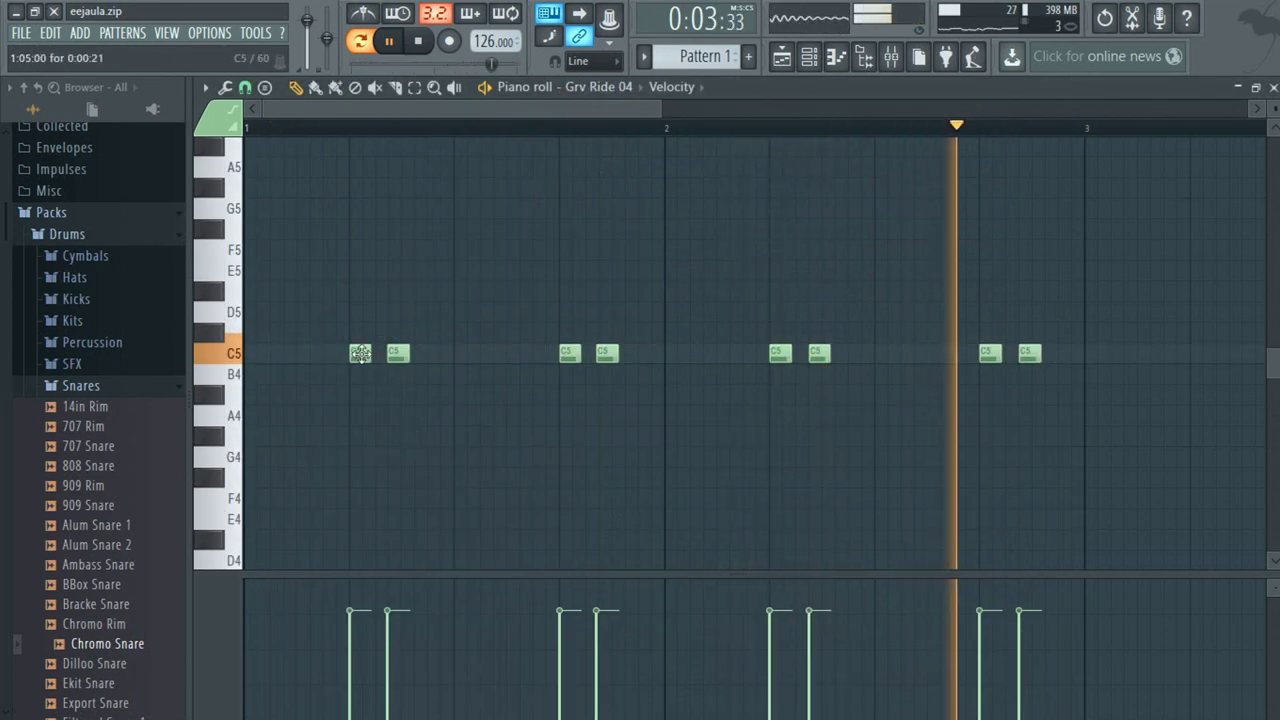
pyautogui.click(1273, 87)
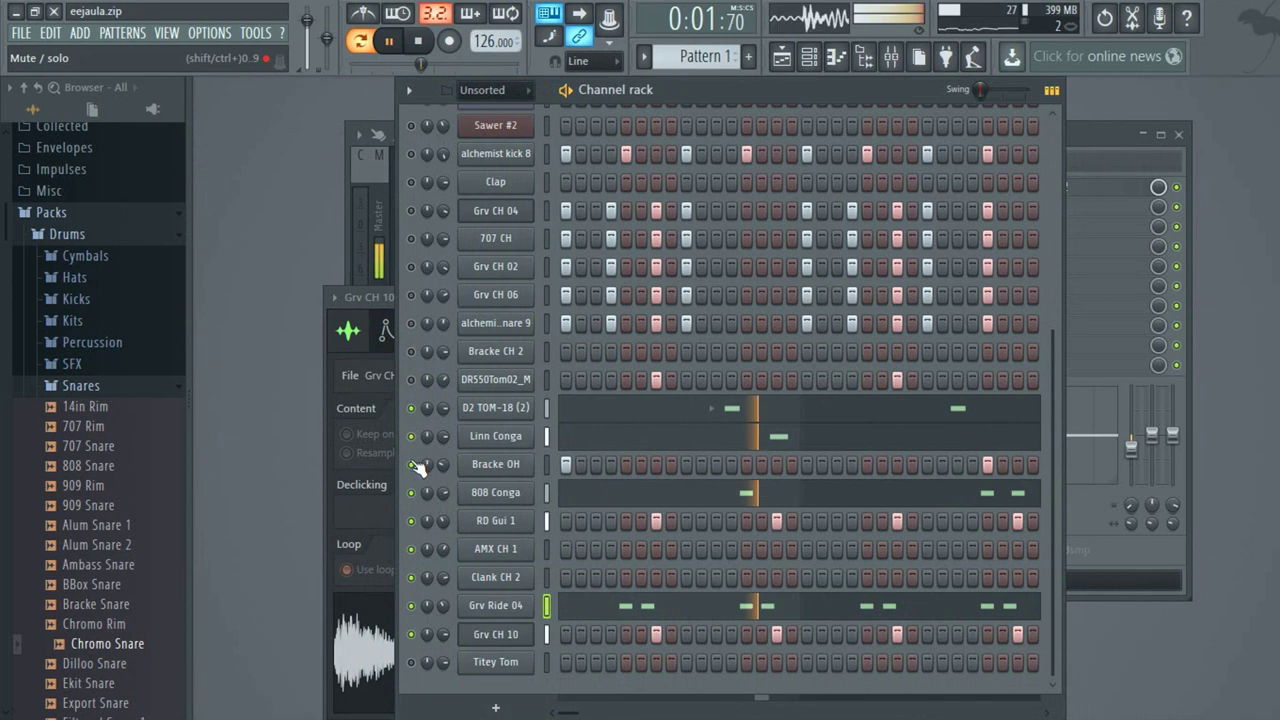
# Check the DR550Tom02_M sample settings and unmute the DR550Tom02_M and alchemist kick 8 channels.
pyautogui.click(510, 379)
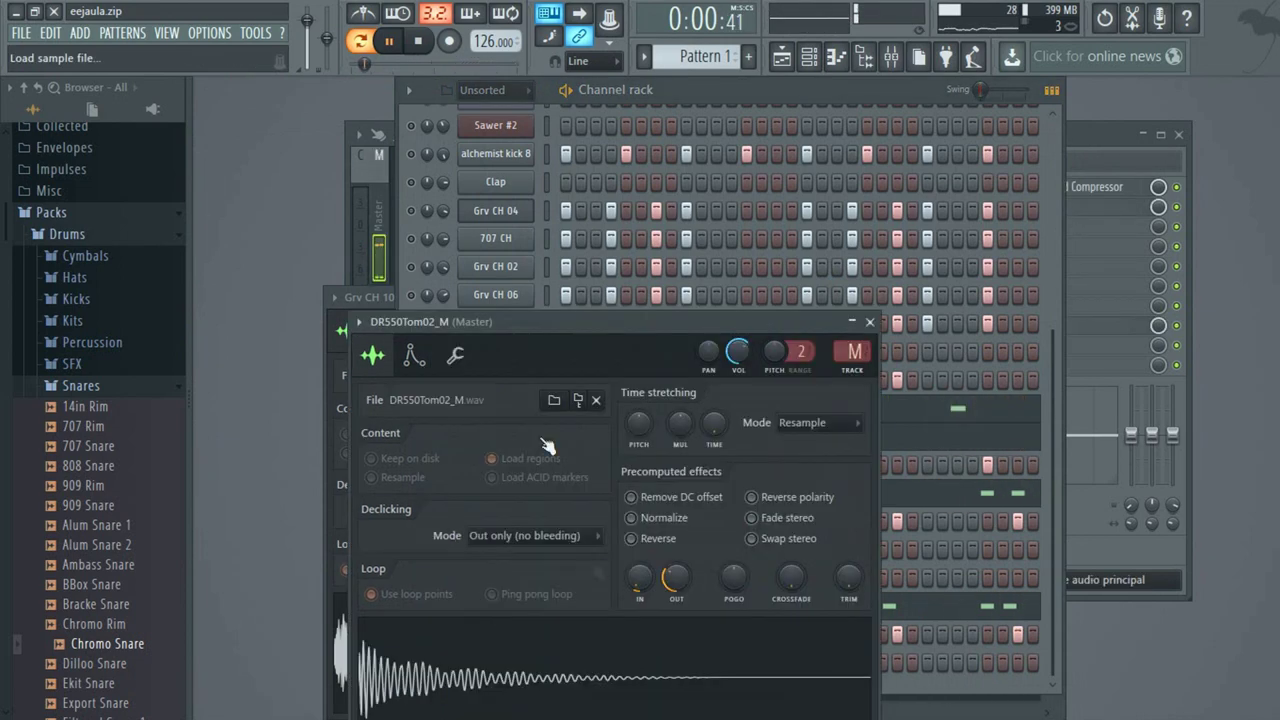
pyautogui.click(806, 86)
pyautogui.click(410, 154)
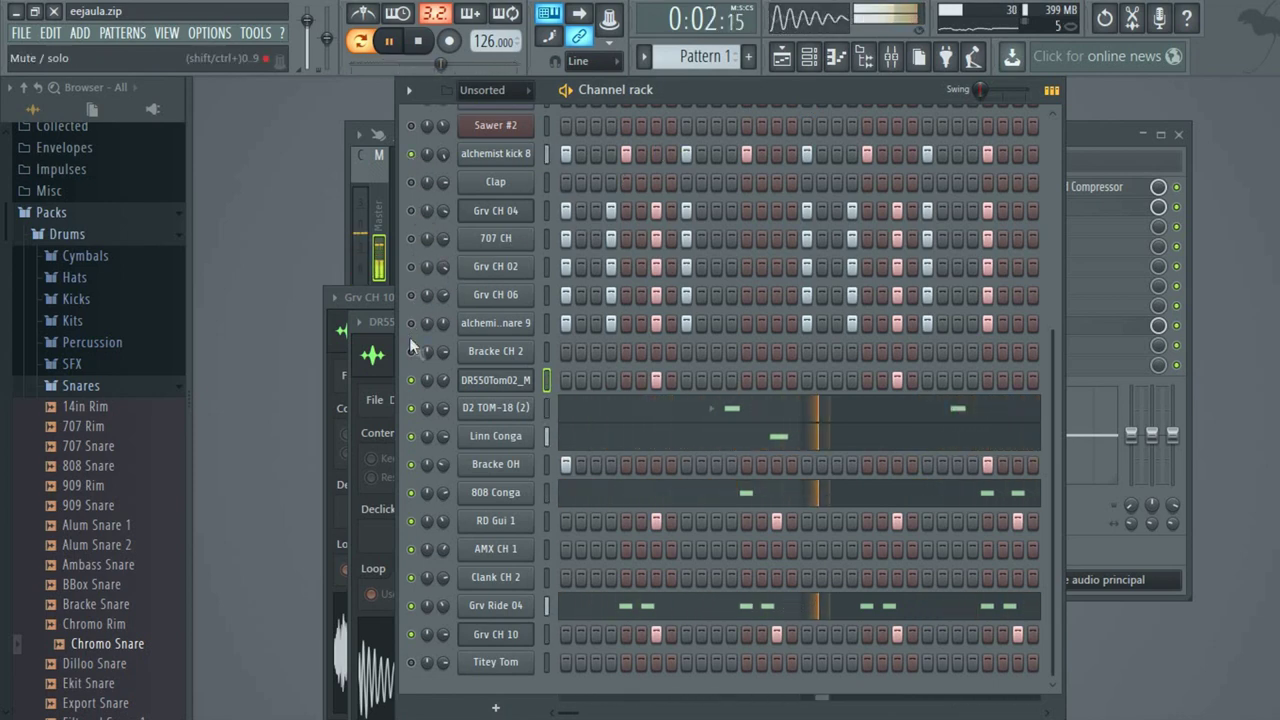
# Inspect the Bracke CH 2 channel, which has no steps in the pattern, and delete it from the channel rack.
pyautogui.click(496, 351)
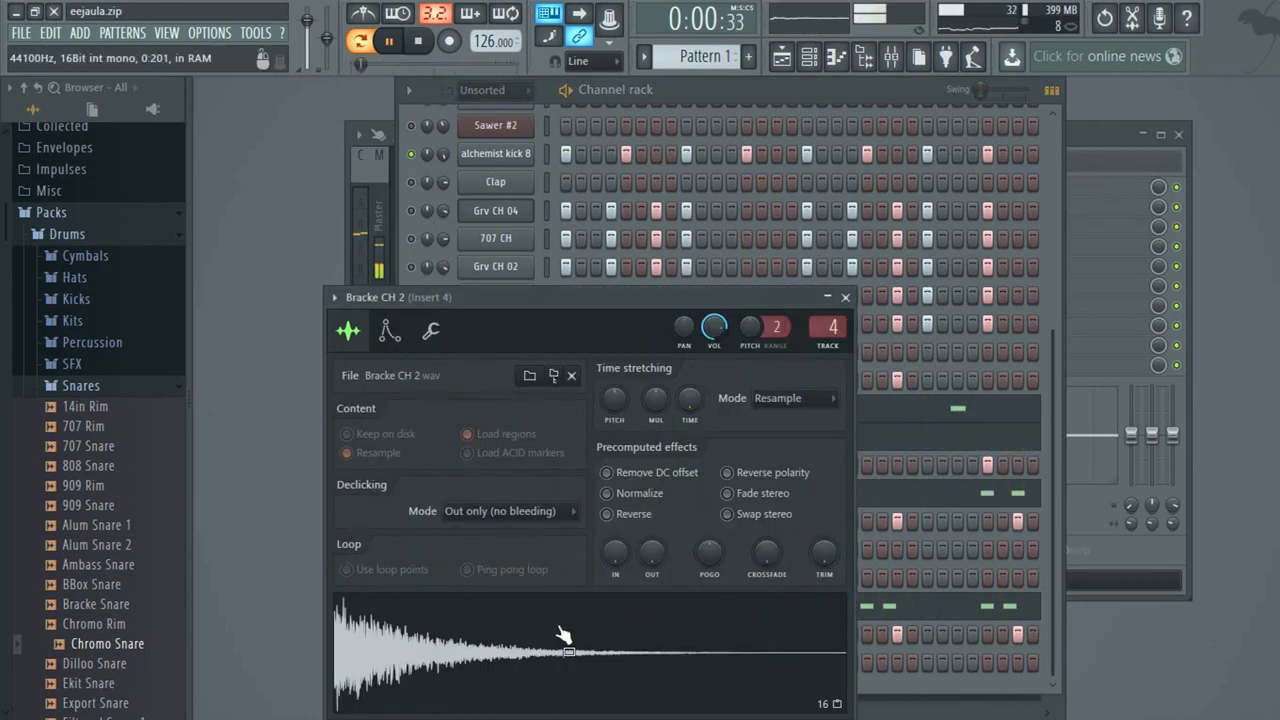
pyautogui.click(704, 88)
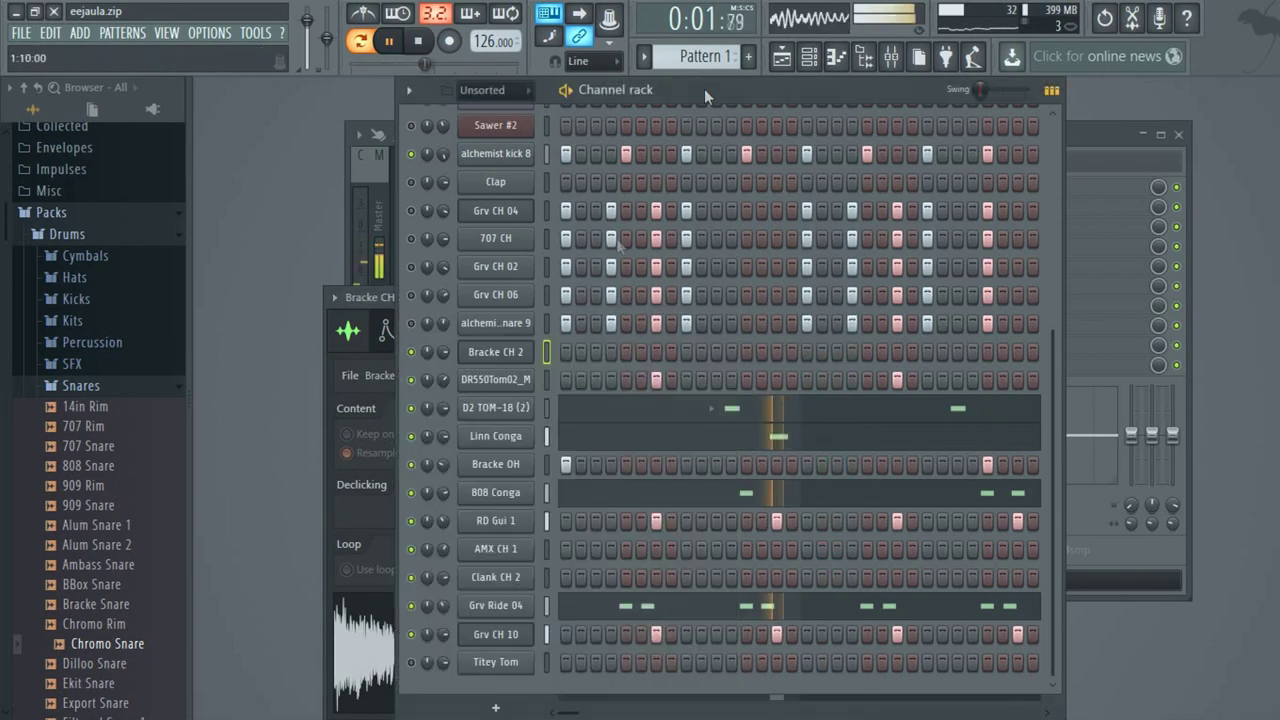
pyautogui.rightClick(532, 348)
pyautogui.click(567, 497)
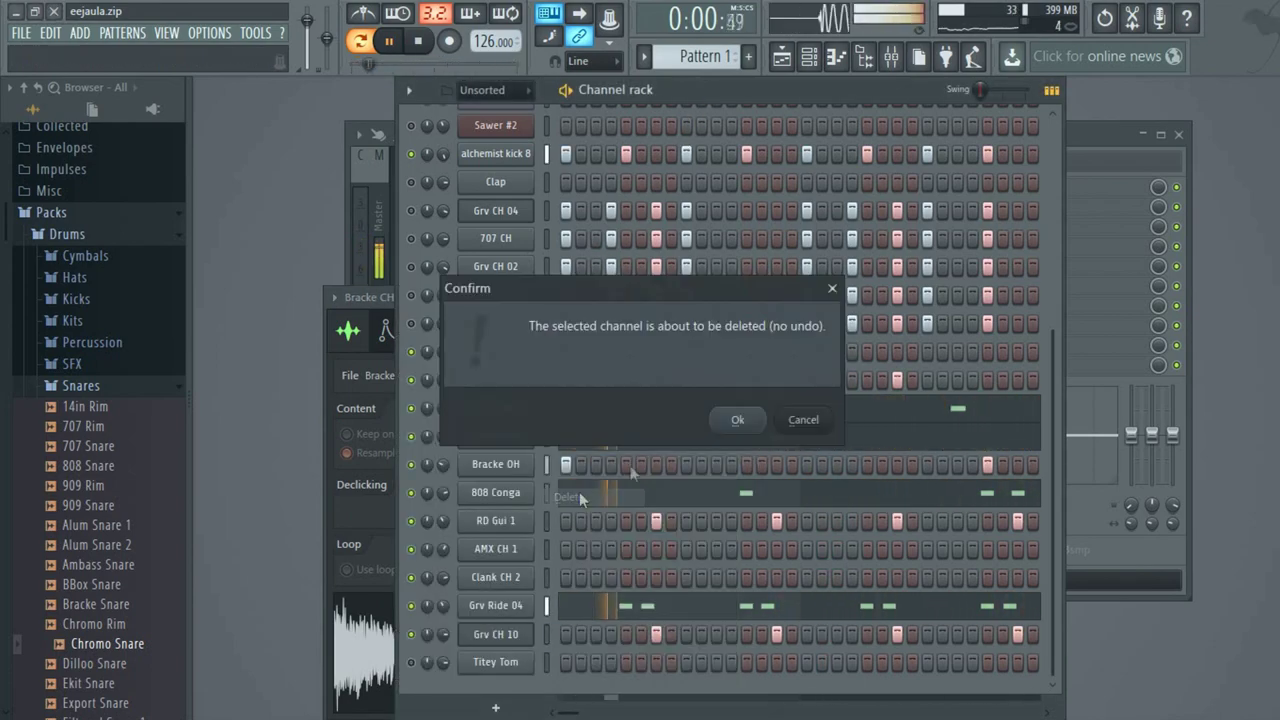
pyautogui.click(737, 420)
# Unmute the Clap, hat and alchemist snare 9 channels and restart playback of Pattern 1.
pyautogui.scroll(4, 731, 428)
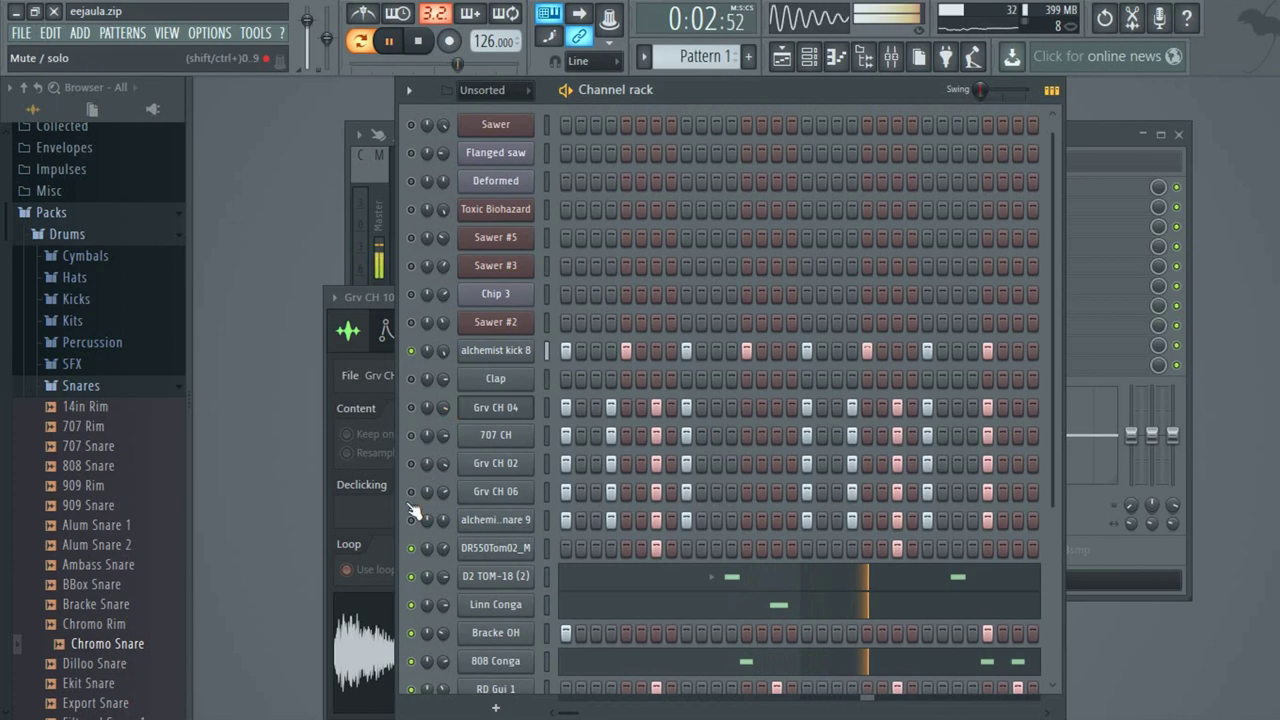
pyautogui.press('space')
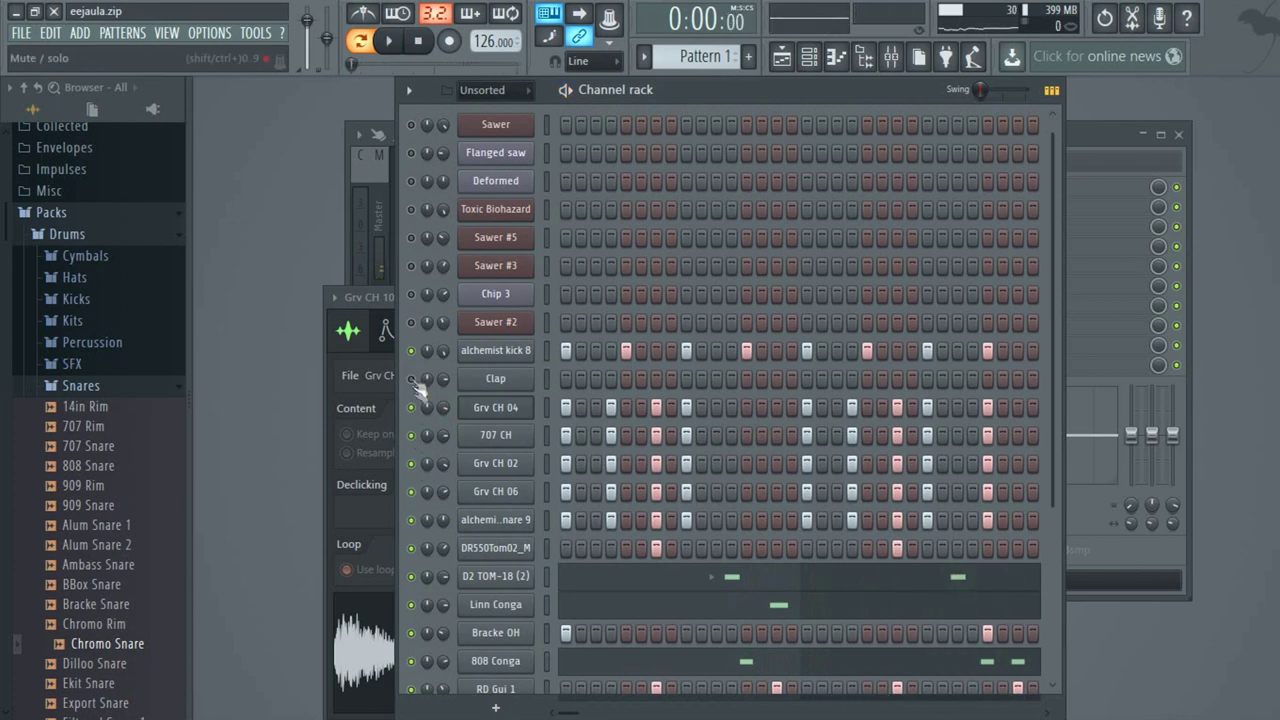
pyautogui.press('space')
# Examine the D2 TOM-18 (2) notes in the piano roll and return to the channel rack.
pyautogui.scroll(-6, 800, 498)
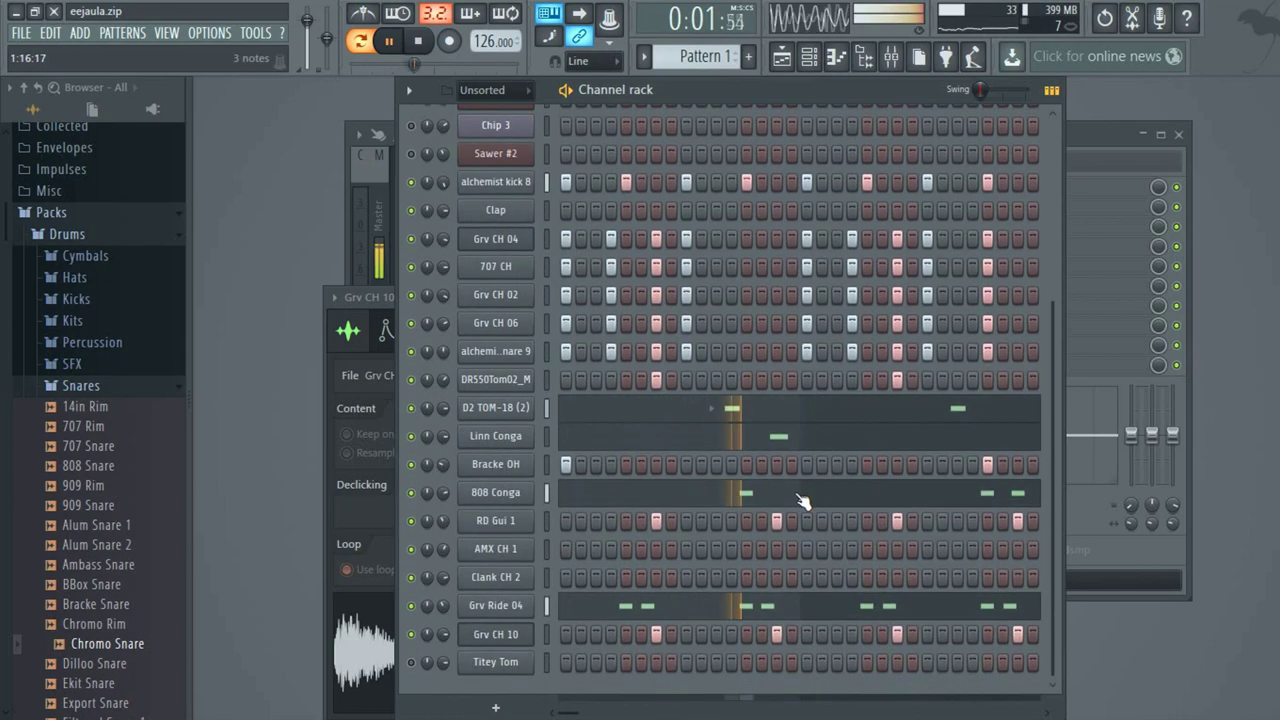
pyautogui.click(728, 410)
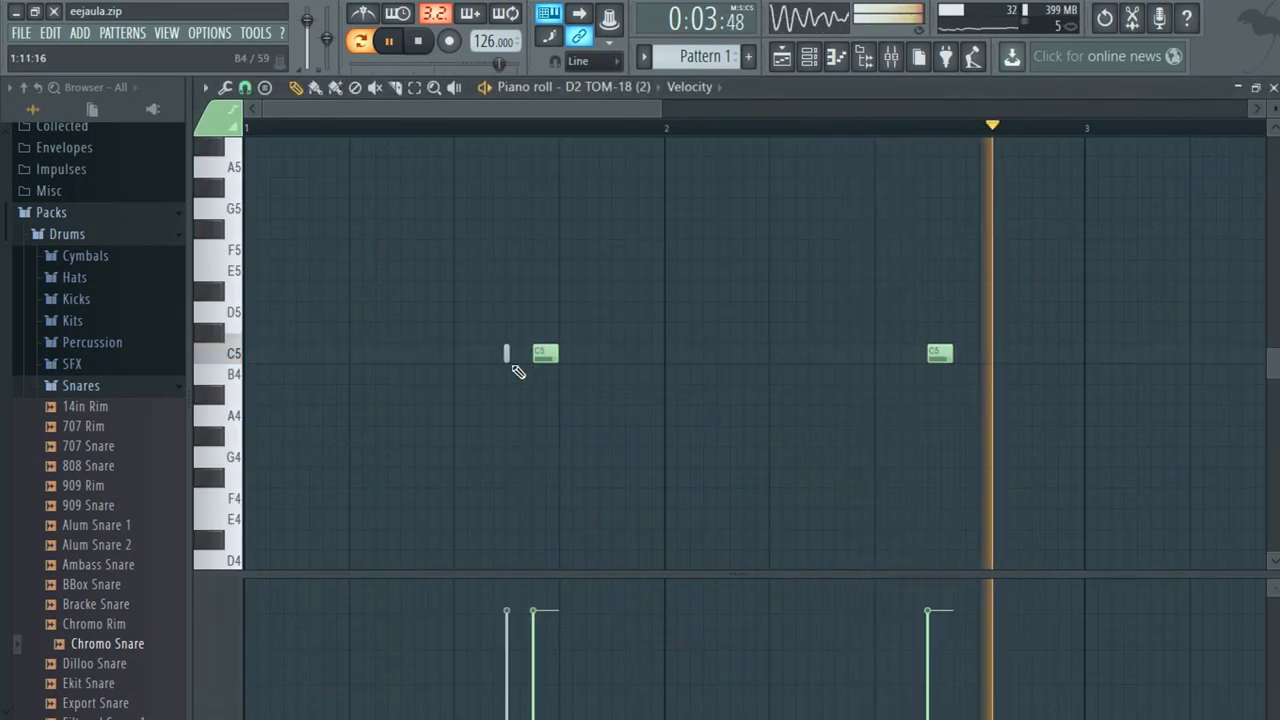
pyautogui.click(1273, 88)
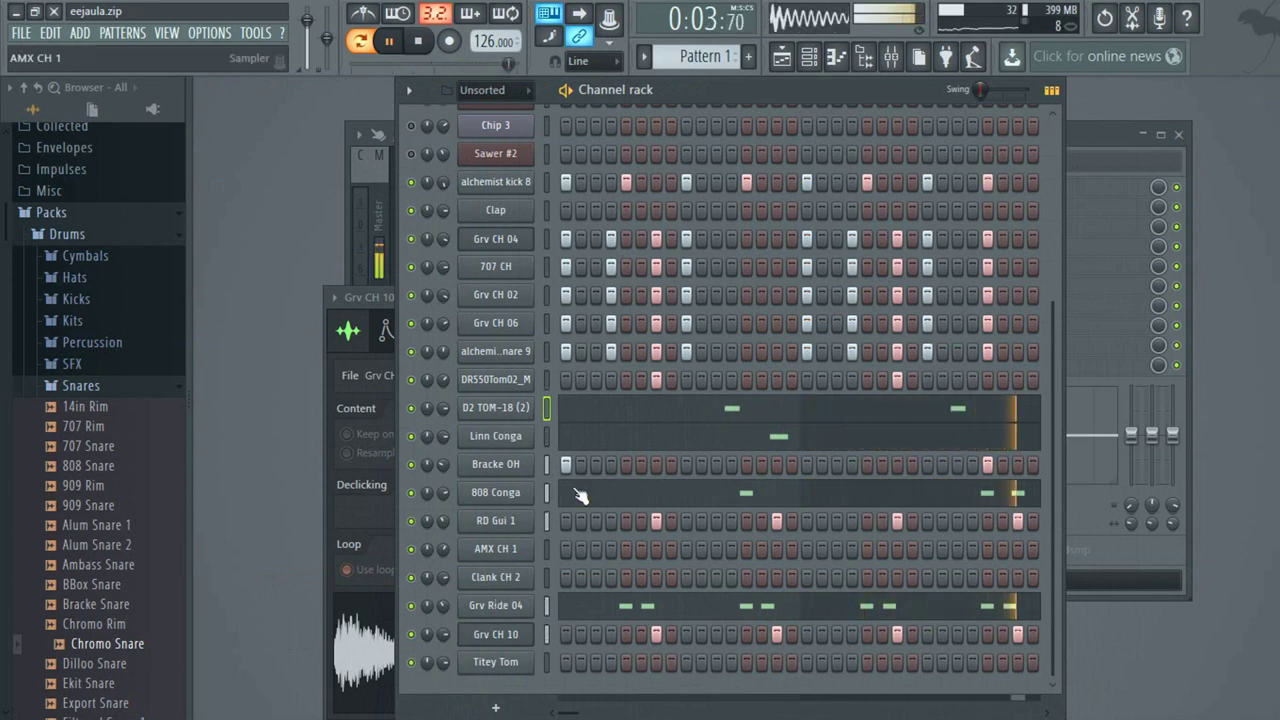
# Unmute the Sawer #2, Chip 3 and Sawer #3 channels.
pyautogui.scroll(4, 533, 226)
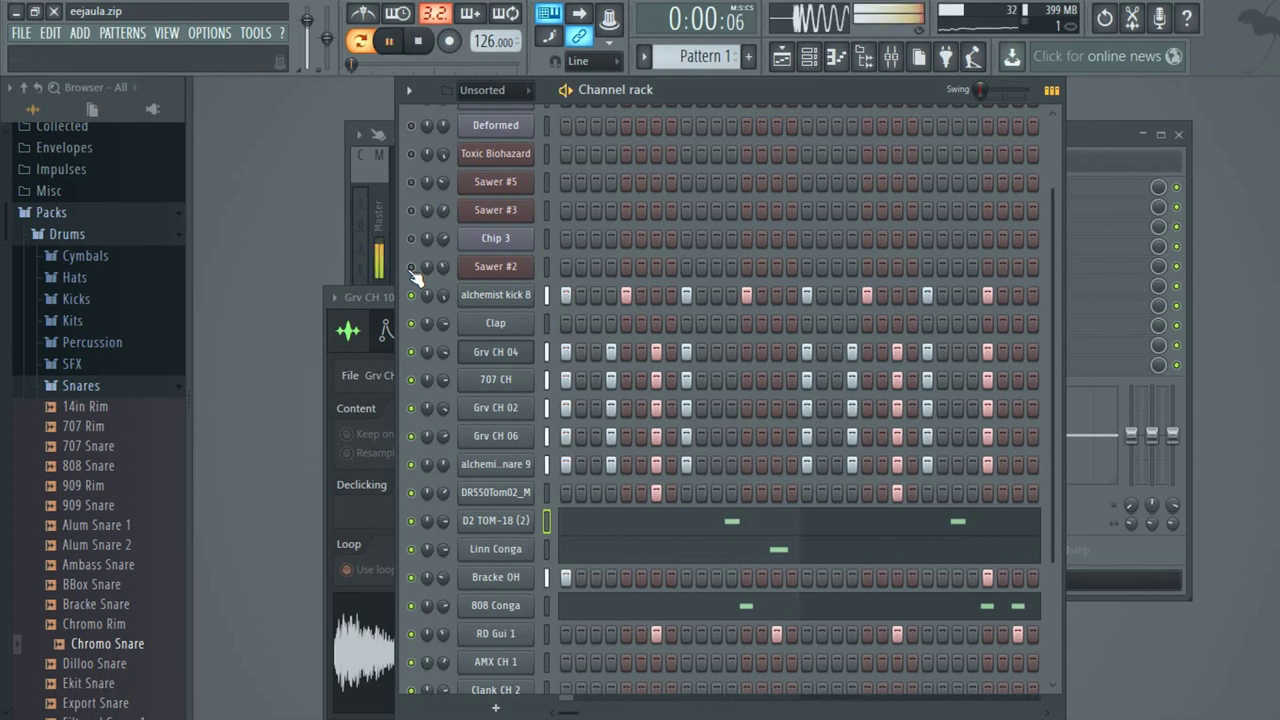
pyautogui.click(412, 267)
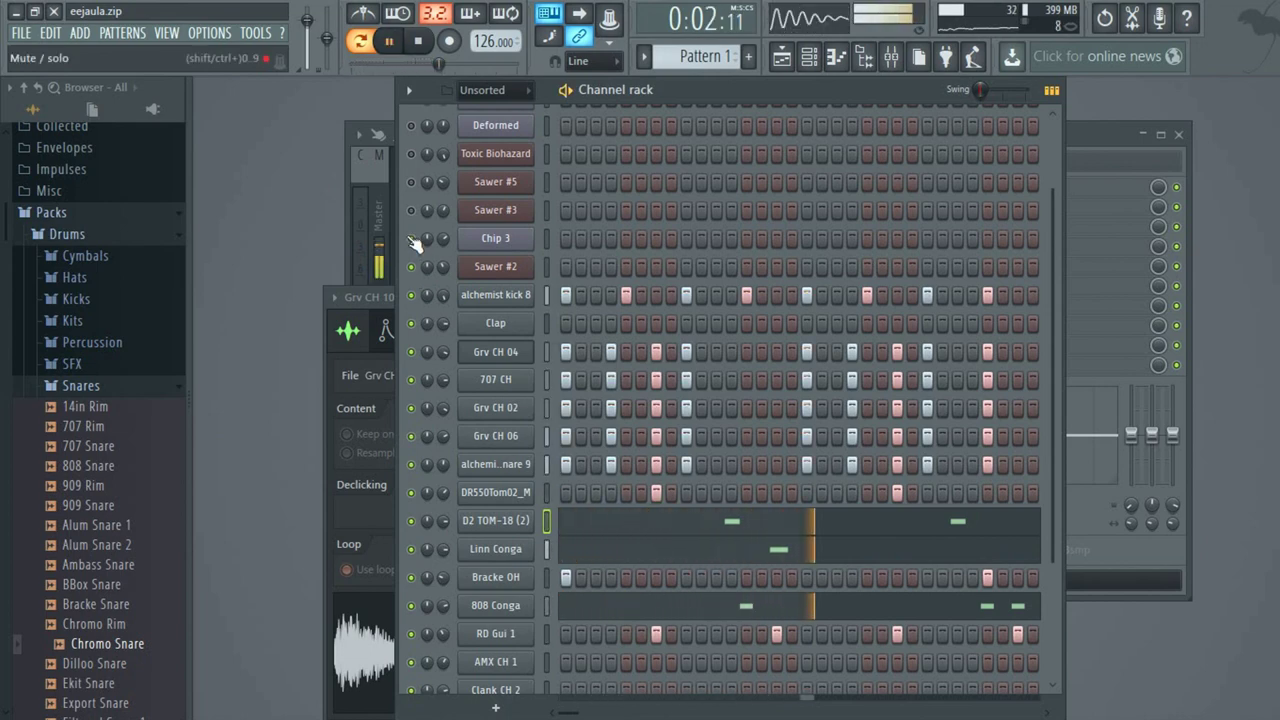
pyautogui.click(410, 238)
pyautogui.click(410, 210)
# Switch to Pattern 2 and look through the drum steps of its channels while it plays.
pyautogui.scroll(-1, 700, 56)
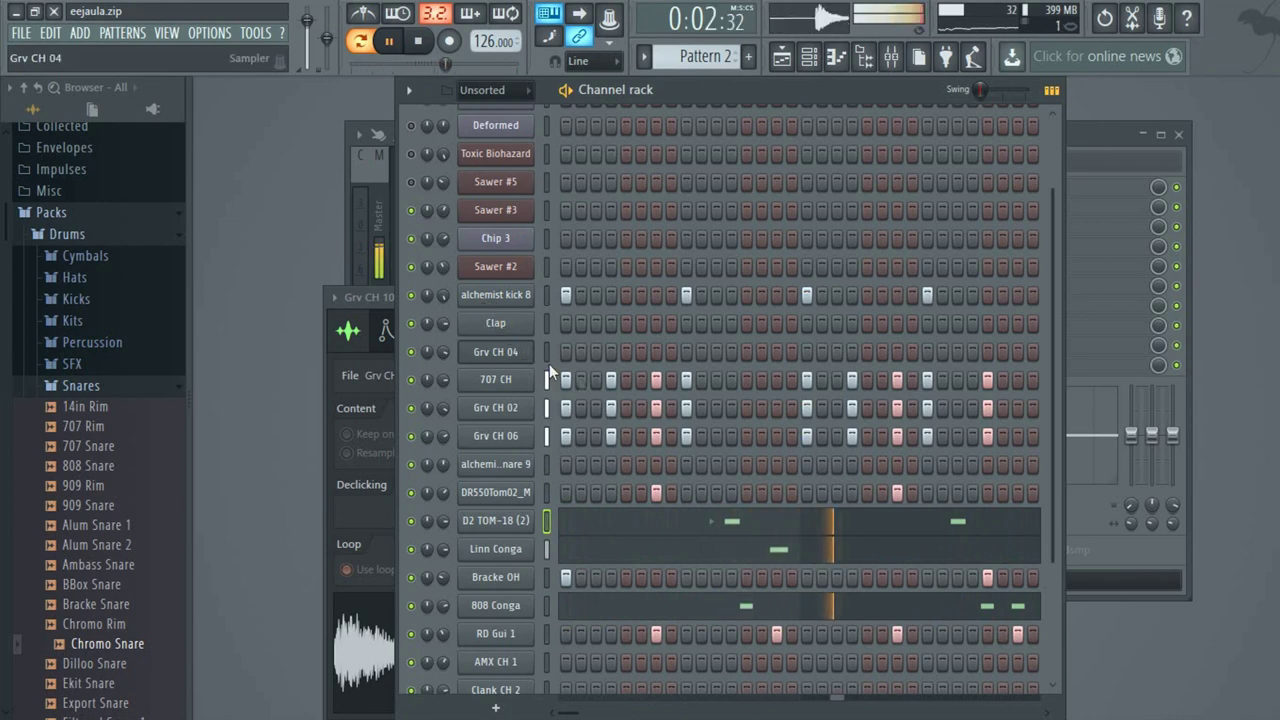
pyautogui.scroll(-4, 686, 437)
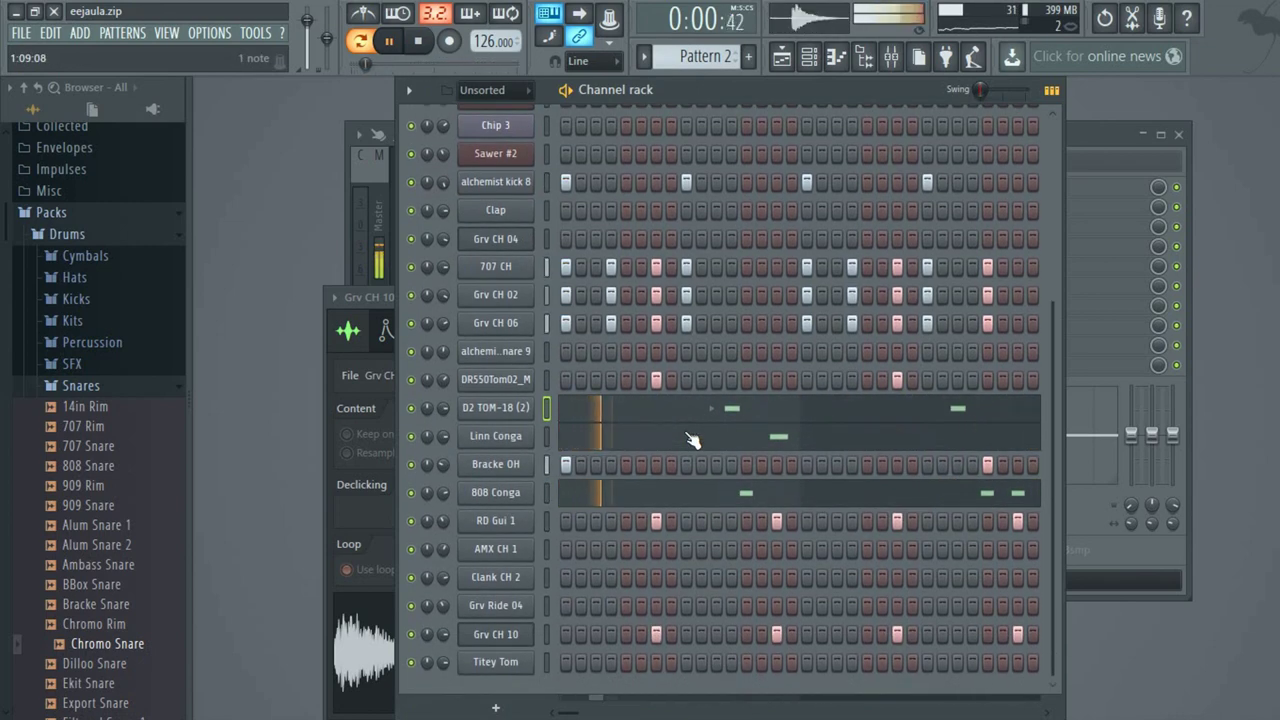
pyautogui.scroll(6, 678, 427)
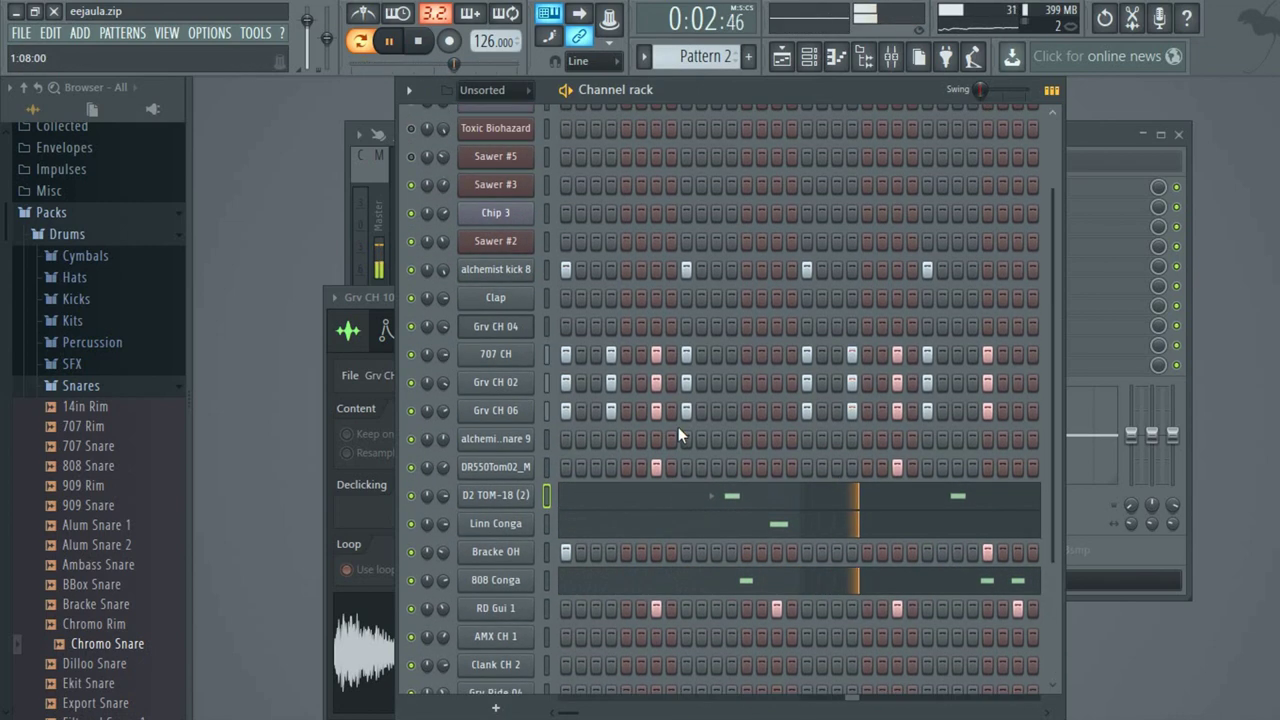
# Fill each 8 steps on the alchemist kick 8 channel in Pattern 2 and stop playback.
pyautogui.rightClick(534, 355)
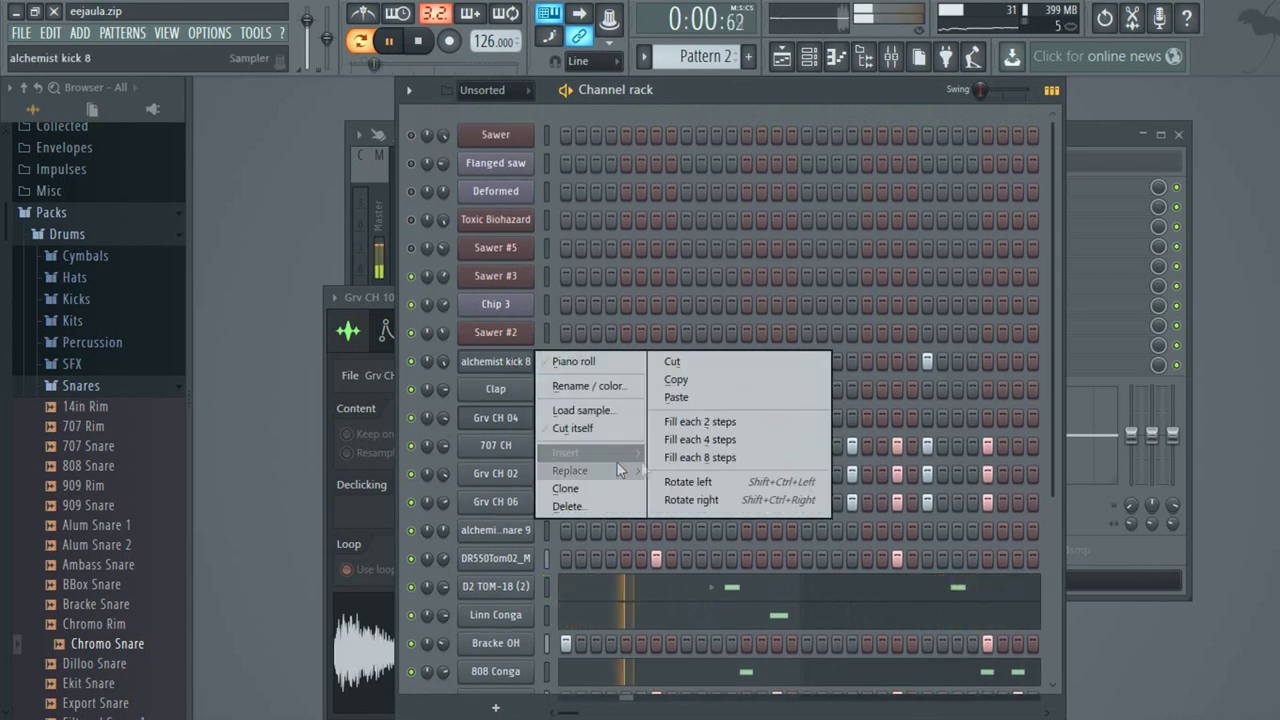
pyautogui.click(700, 457)
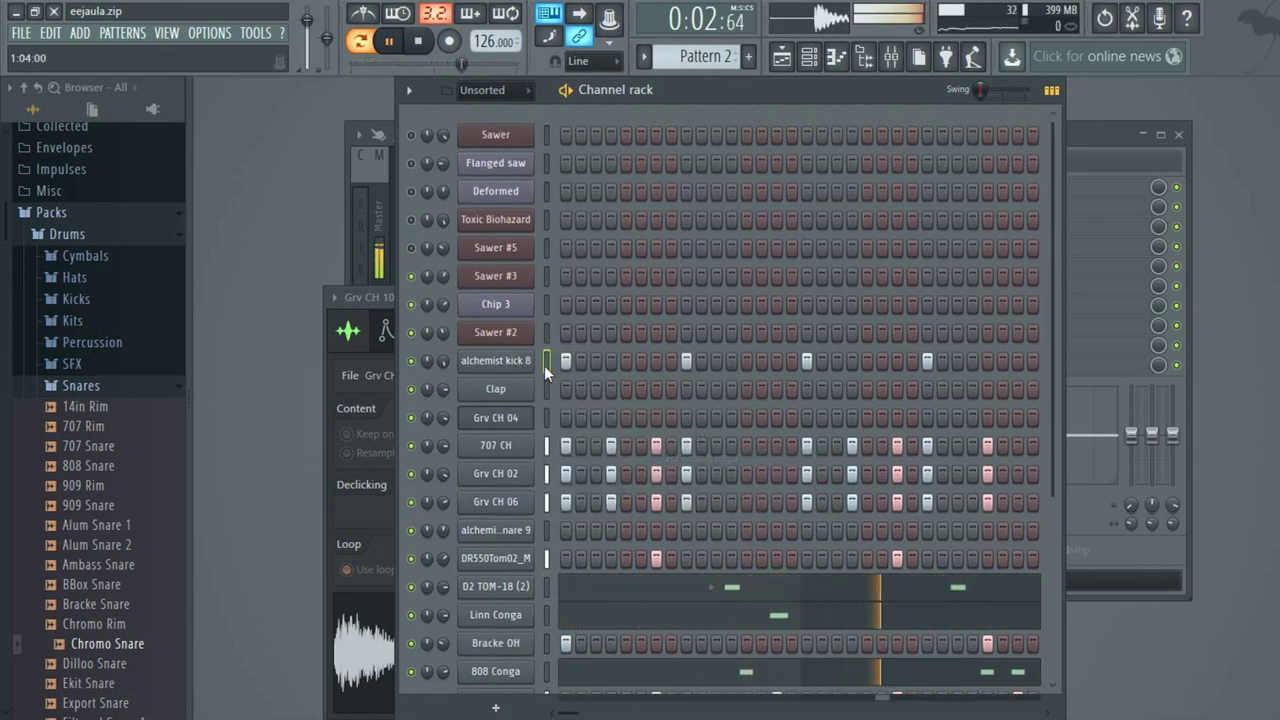
pyautogui.press('space')
# Switch to Pattern 3 and open the Titey Tom channel's sample settings.
pyautogui.scroll(-1, 700, 60)
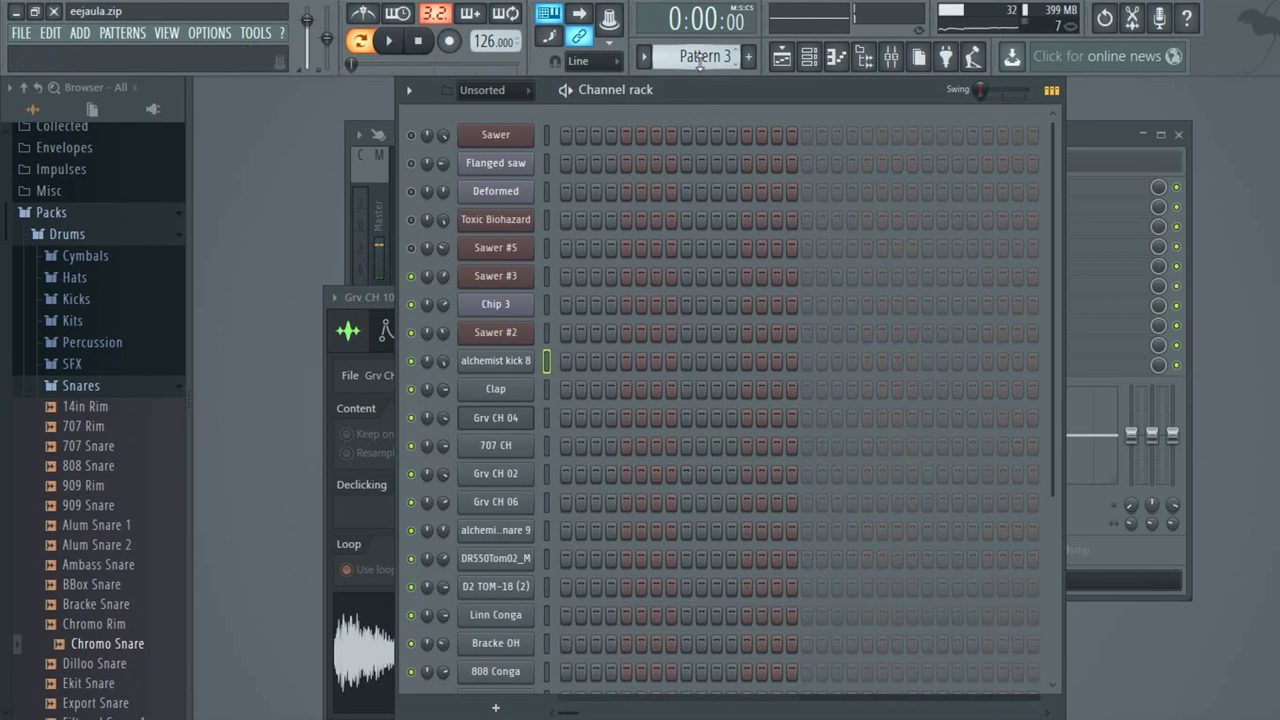
pyautogui.scroll(-3, 602, 316)
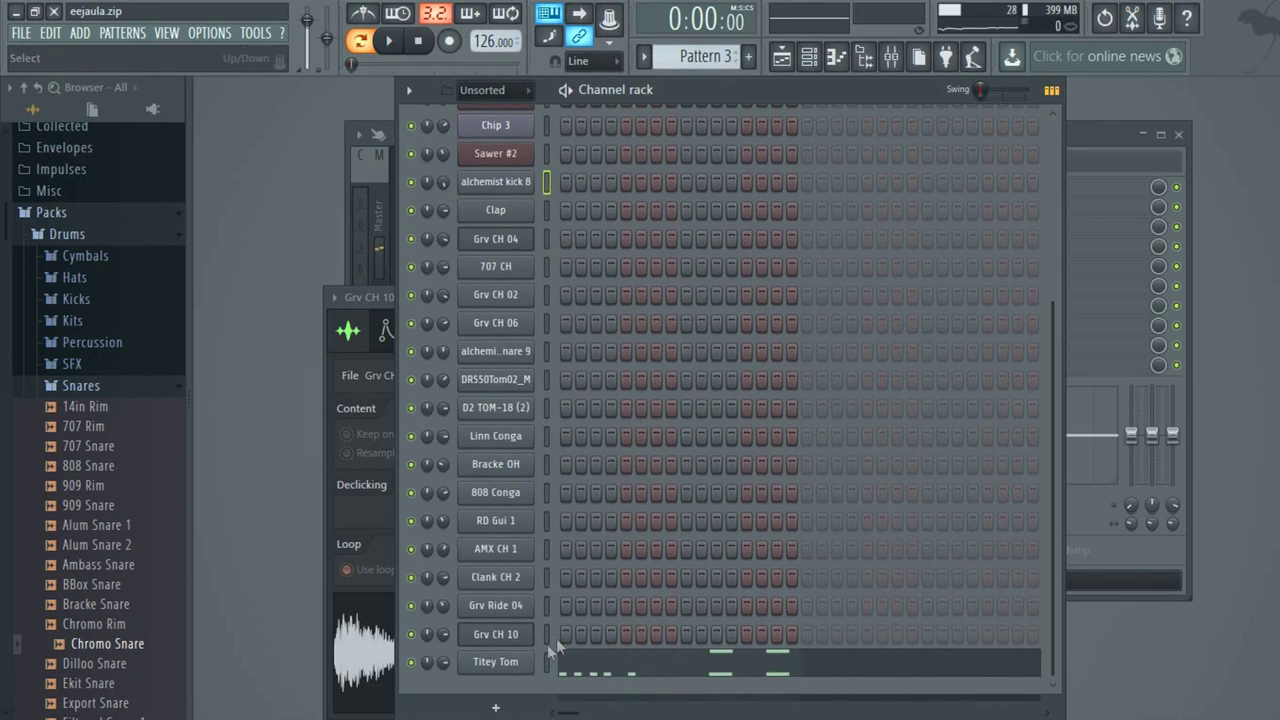
pyautogui.click(480, 670)
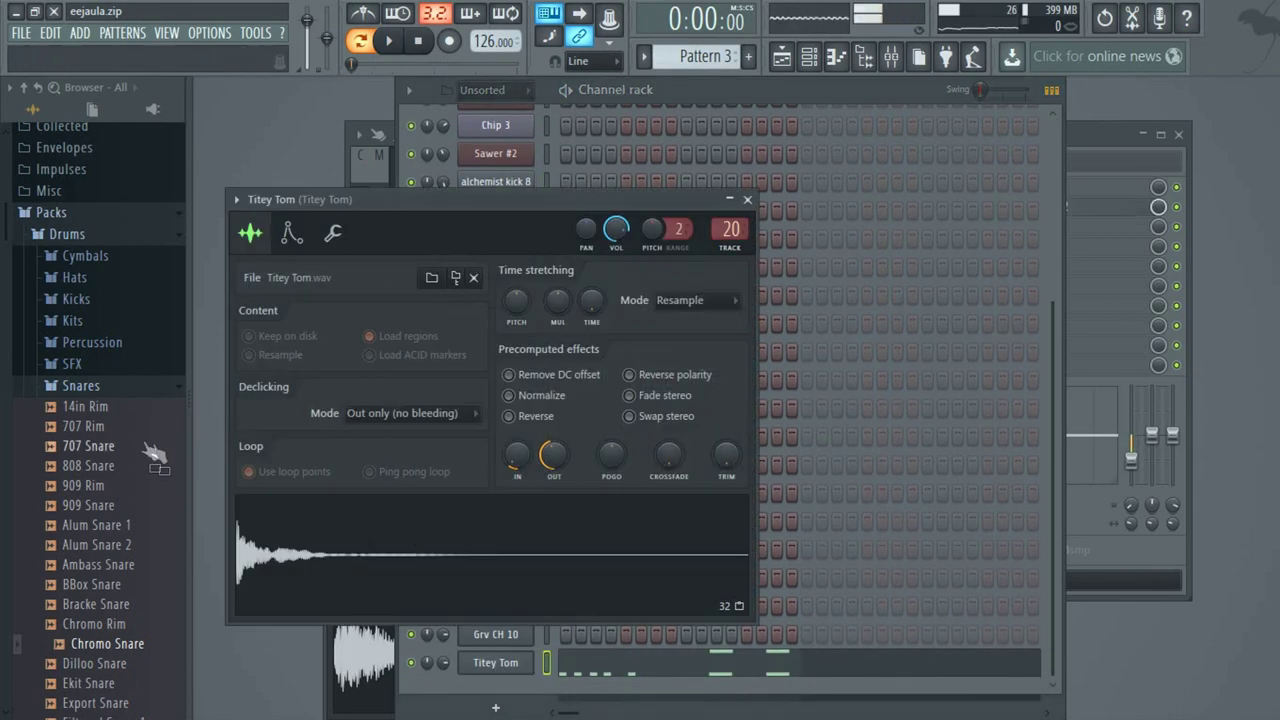
# Close the Snares sample folder, open the Toms folder, and audition the Titey Tom sample.
pyautogui.click(78, 369)
pyautogui.click(77, 367)
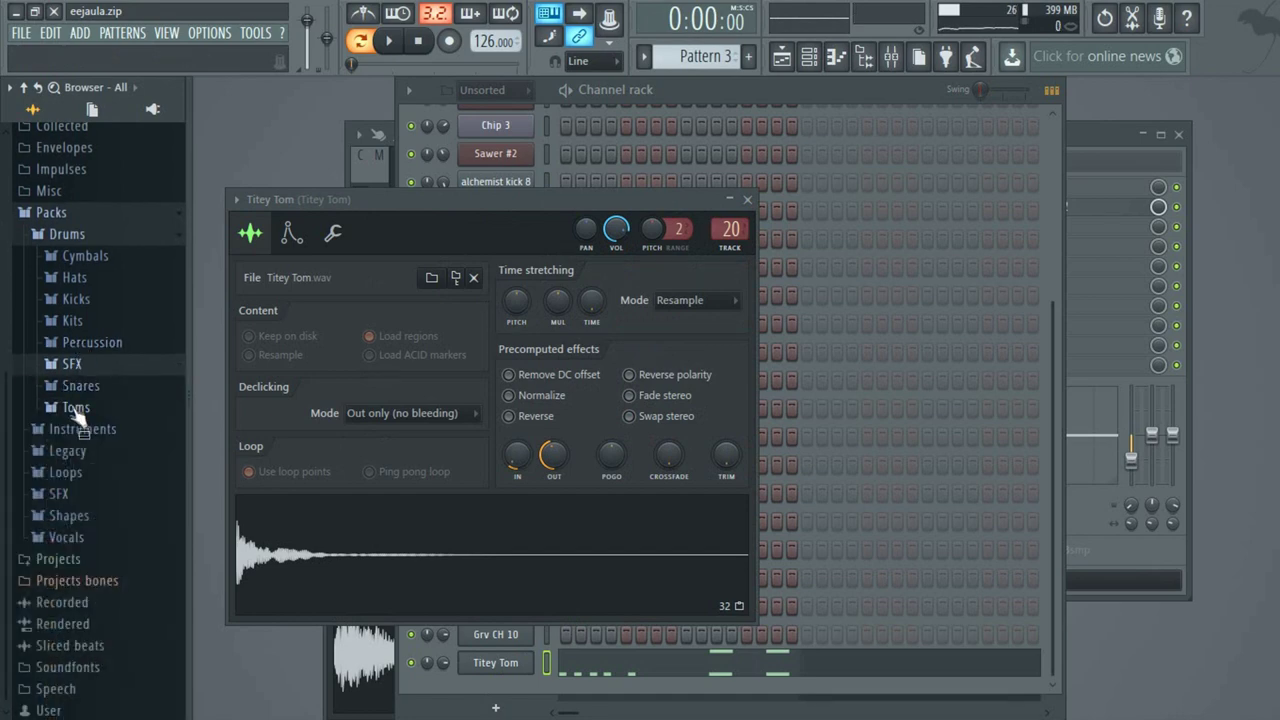
pyautogui.click(76, 410)
pyautogui.scroll(-3, 94, 525)
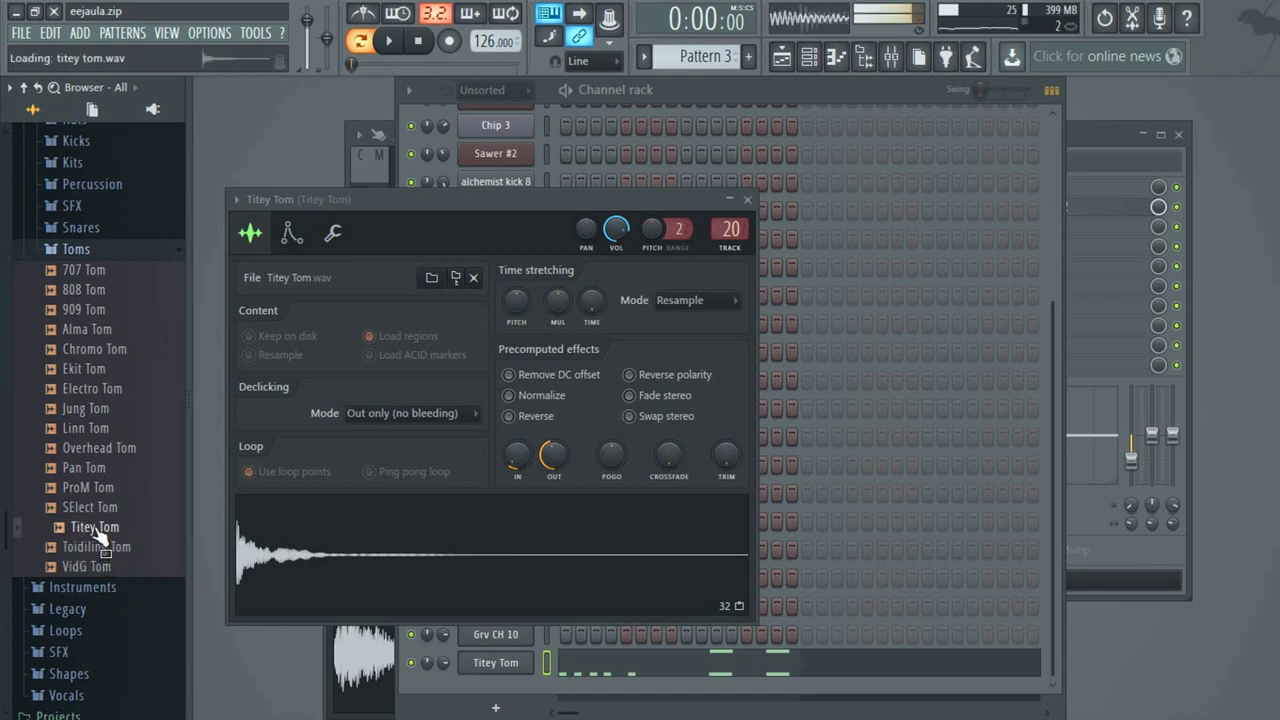
# Open the Titey Tom notes in the piano roll, start playback, and shape rising velocities across the opening C5 notes.
pyautogui.moveTo(495, 675); pyautogui.dragTo(495, 675)
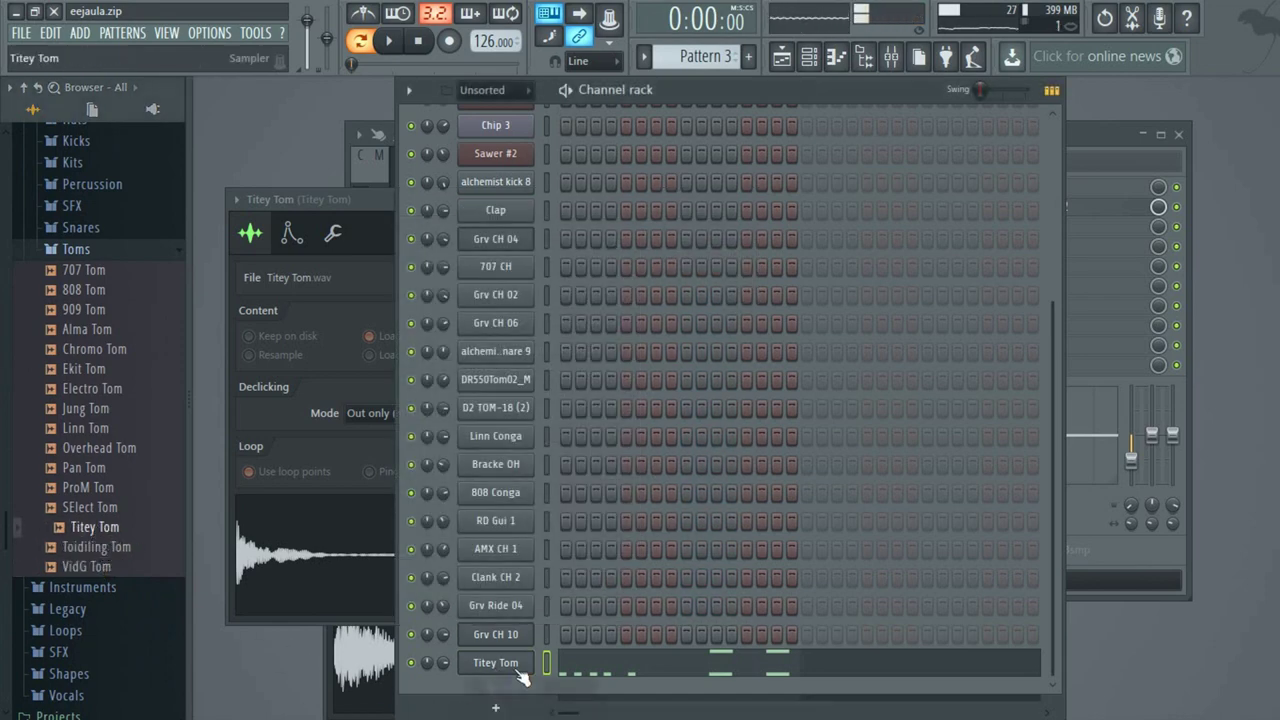
pyautogui.click(620, 672)
pyautogui.press('space')
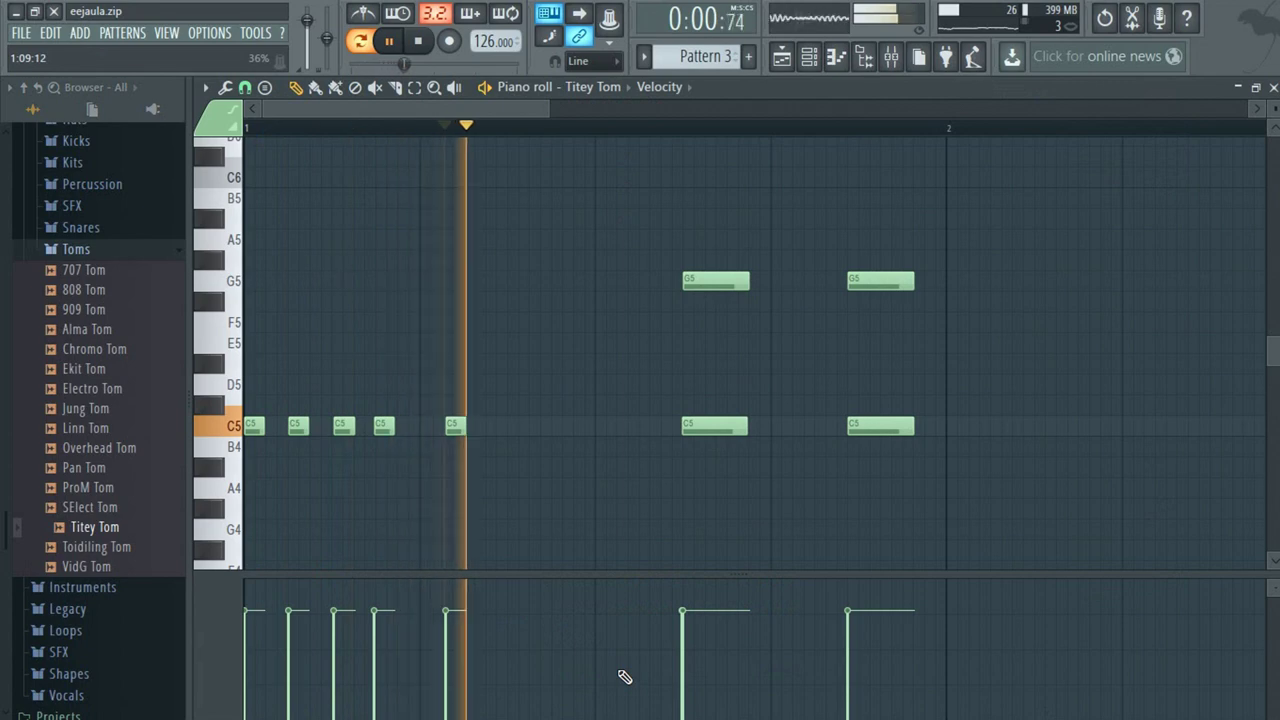
pyautogui.moveTo(252, 643)
pyautogui.mouseDown()
pyautogui.moveTo(380, 623)
pyautogui.moveTo(249, 657)
pyautogui.moveTo(300, 654)
pyautogui.moveTo(471, 610)
pyautogui.mouseUp()
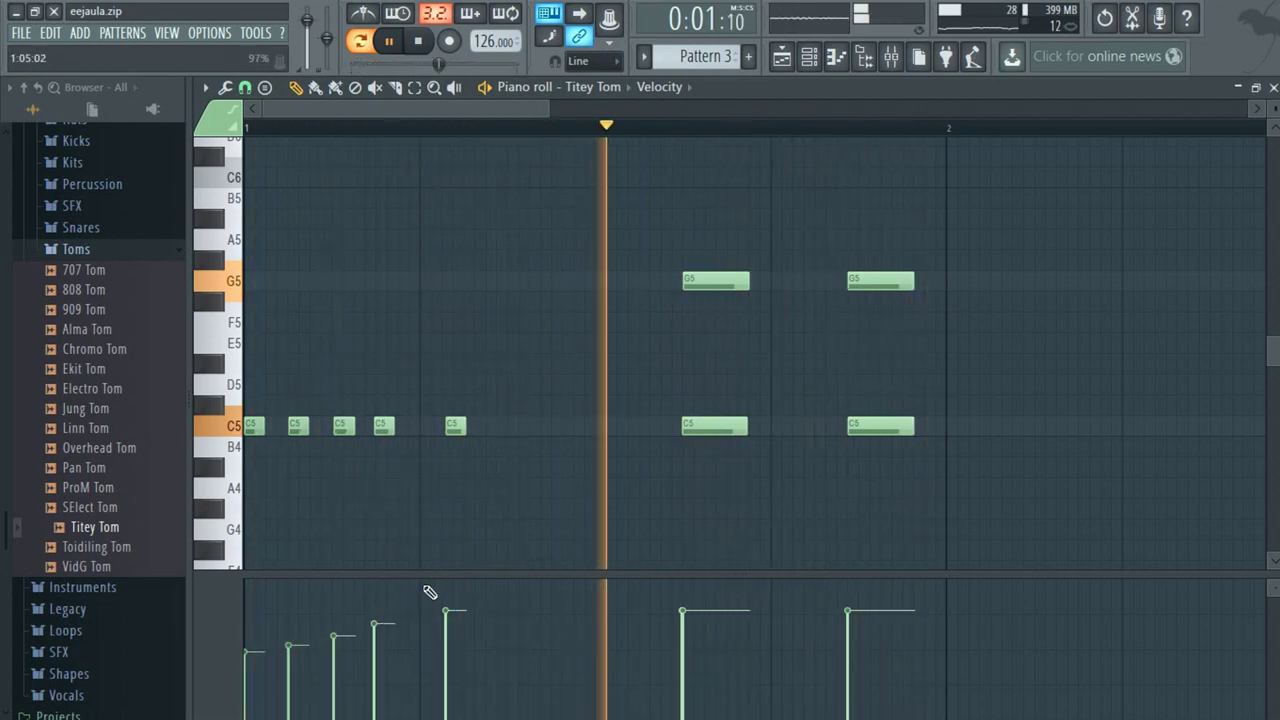
# Show the note pan values and pan the last G5 note left and the last C5 note right, keeping both notes aligned.
pyautogui.click(660, 87)
pyautogui.click(684, 123)
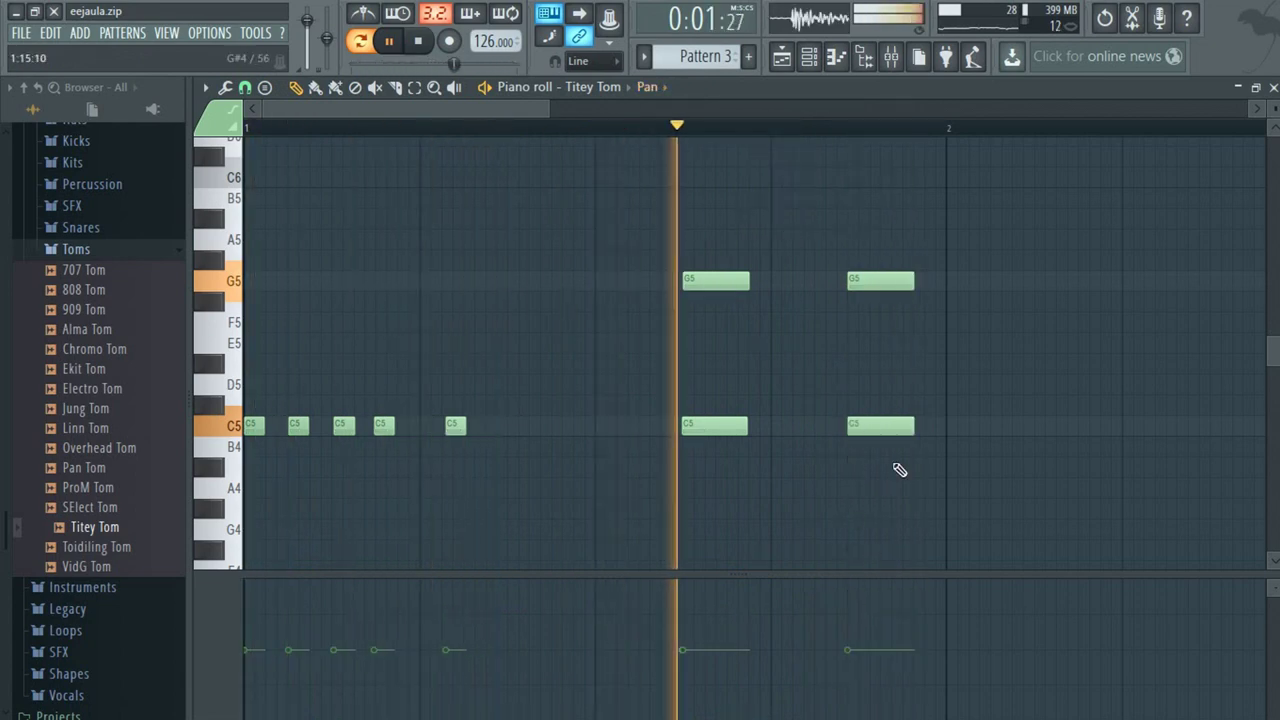
pyautogui.moveTo(877, 280); pyautogui.dragTo(883, 281)
pyautogui.moveTo(849, 591)
pyautogui.mouseDown()
pyautogui.moveTo(871, 703)
pyautogui.moveTo(853, 712)
pyautogui.mouseUp()
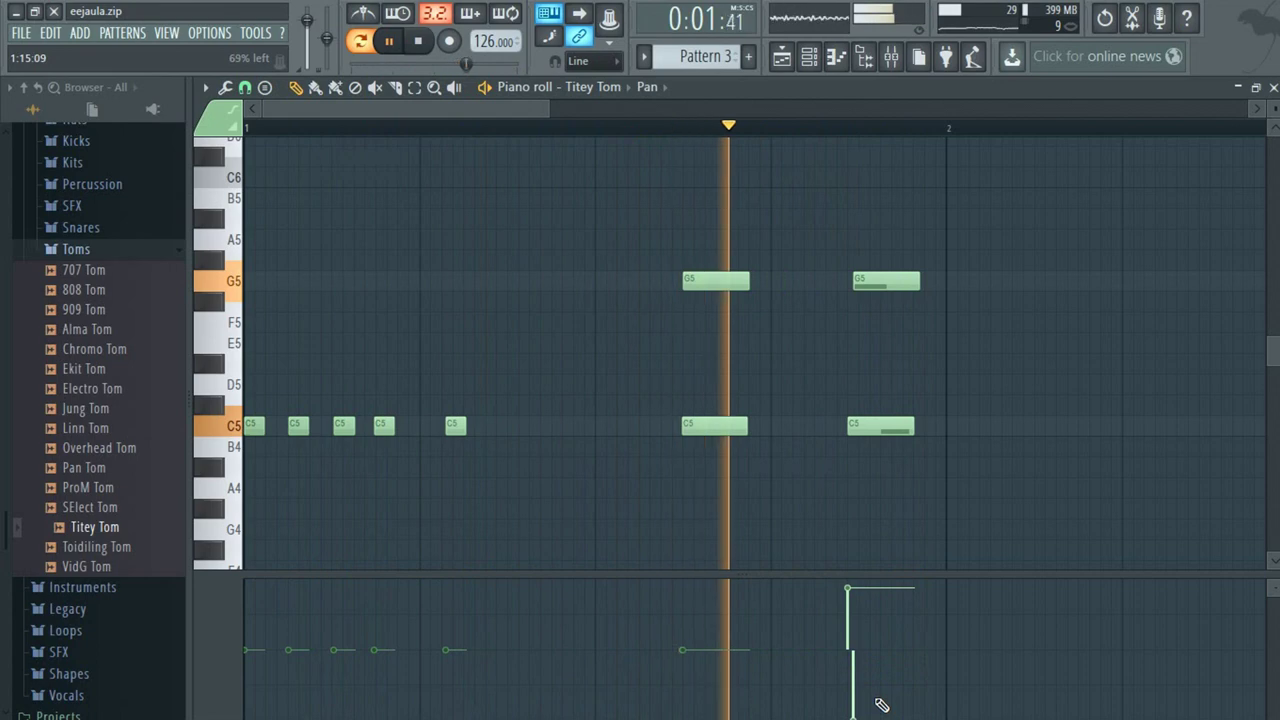
pyautogui.moveTo(887, 280); pyautogui.dragTo(883, 279)
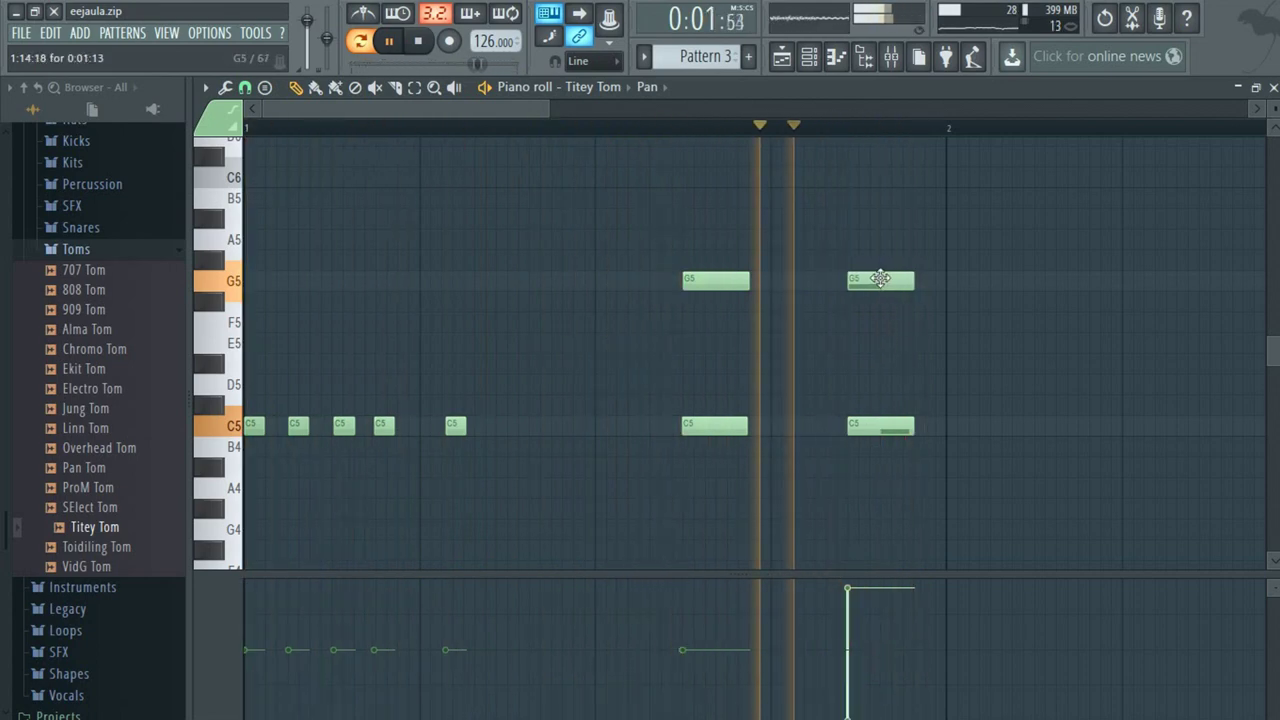
# Close the piano roll, return to the channel rack, and reopen the Titey Tom channel's sample settings.
pyautogui.click(649, 89)
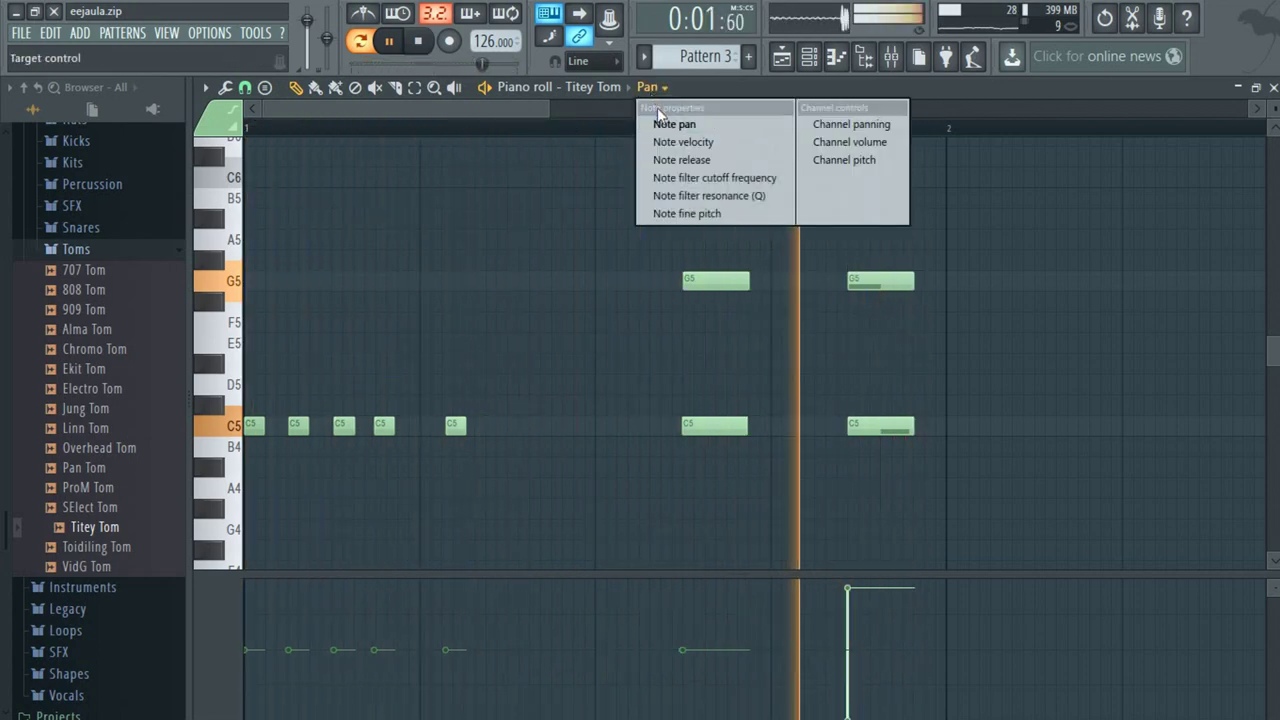
pyautogui.click(810, 58)
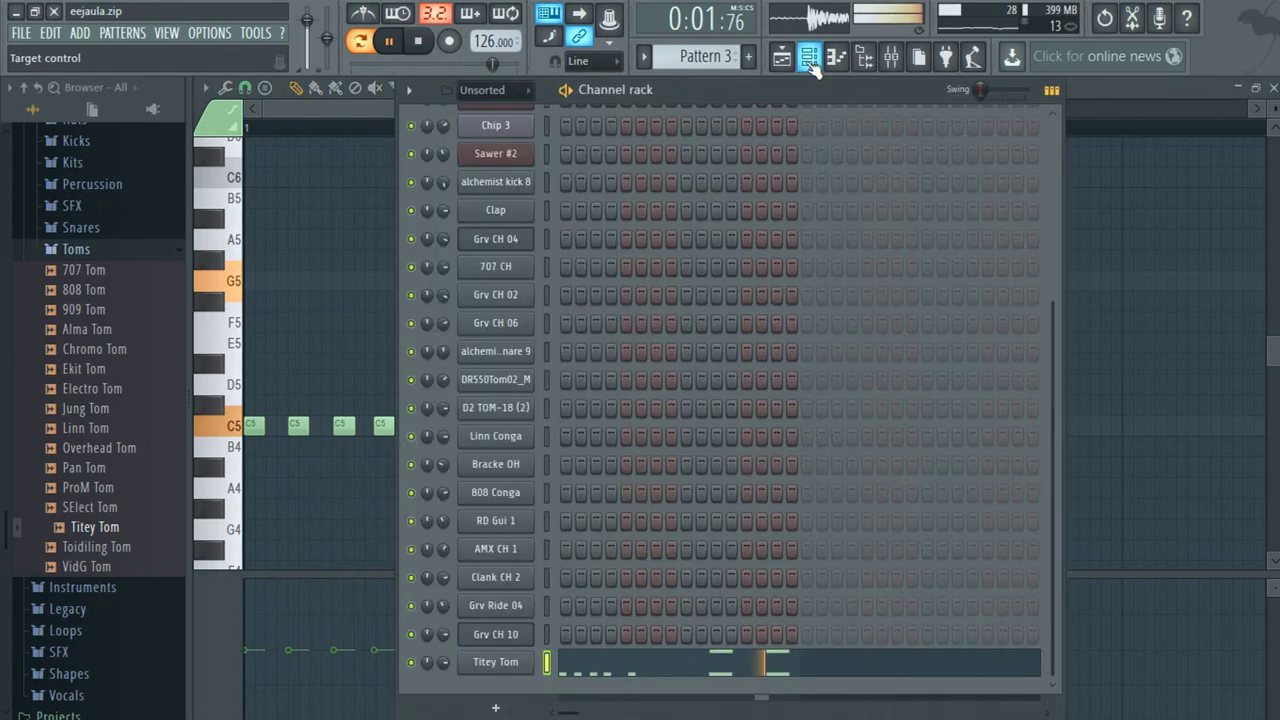
pyautogui.click(810, 58)
pyautogui.click(1273, 88)
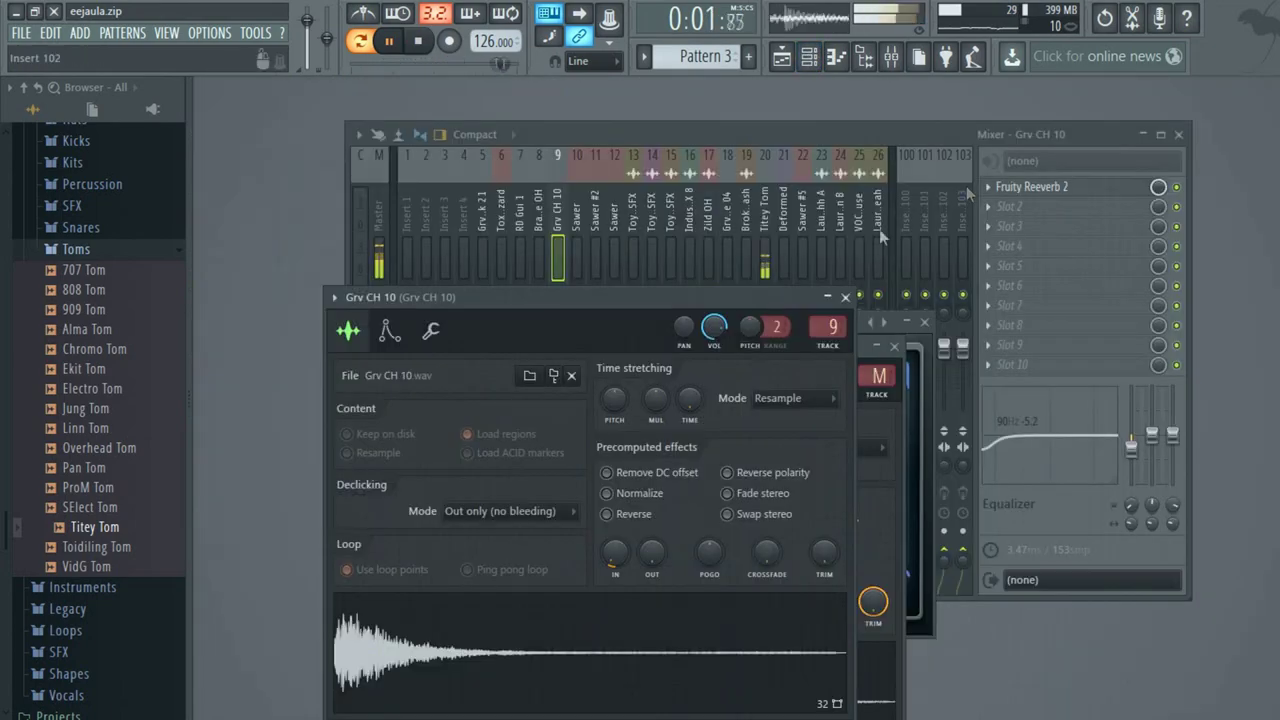
pyautogui.click(810, 58)
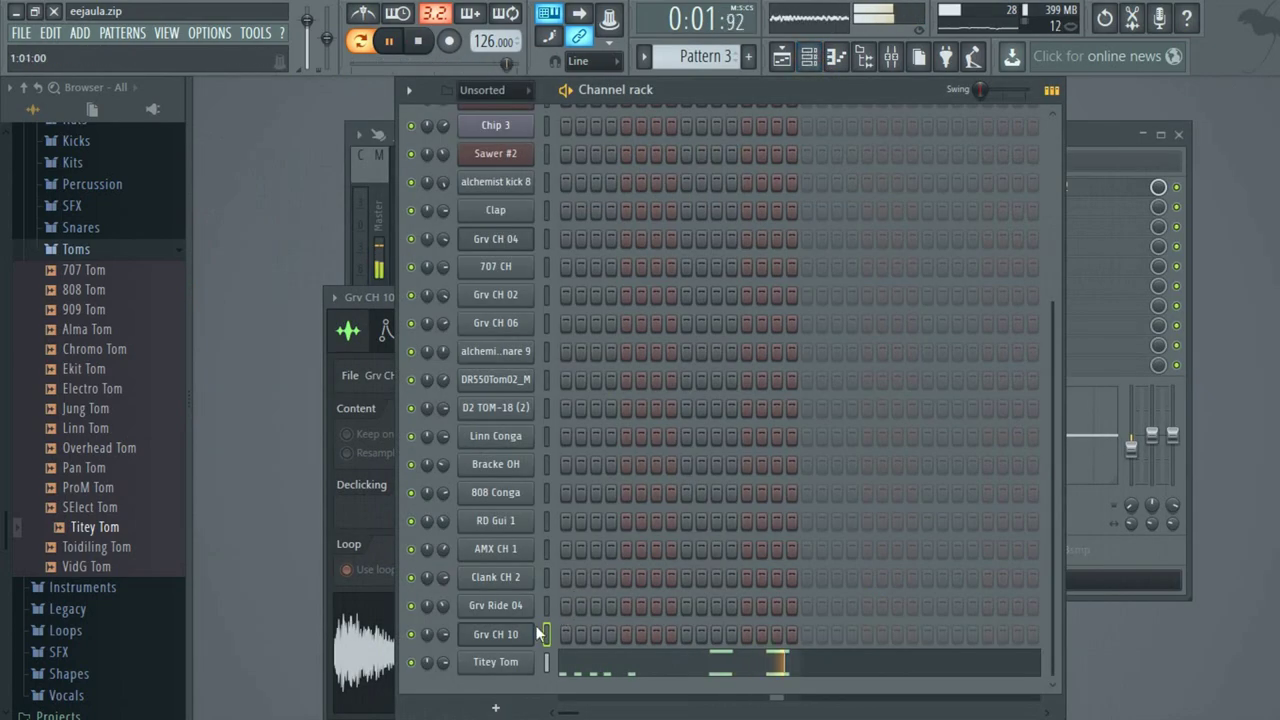
pyautogui.click(496, 664)
pyautogui.click(497, 664)
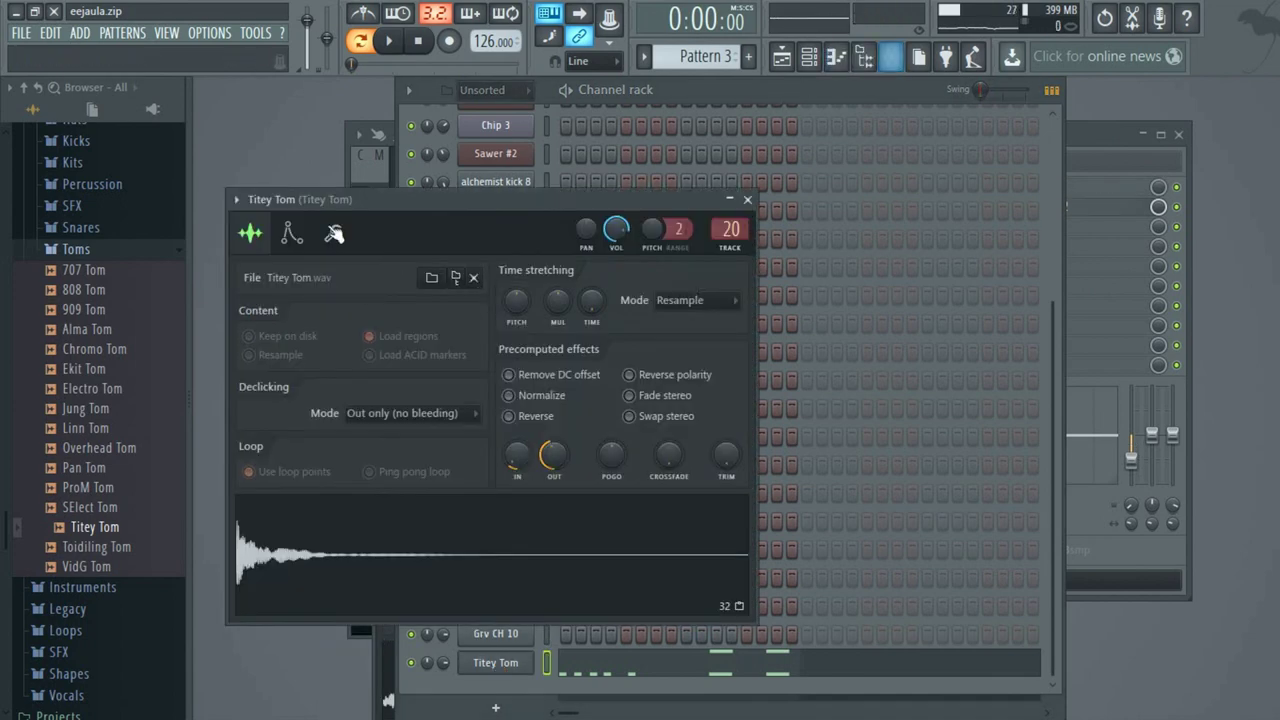
pyautogui.click(233, 201)
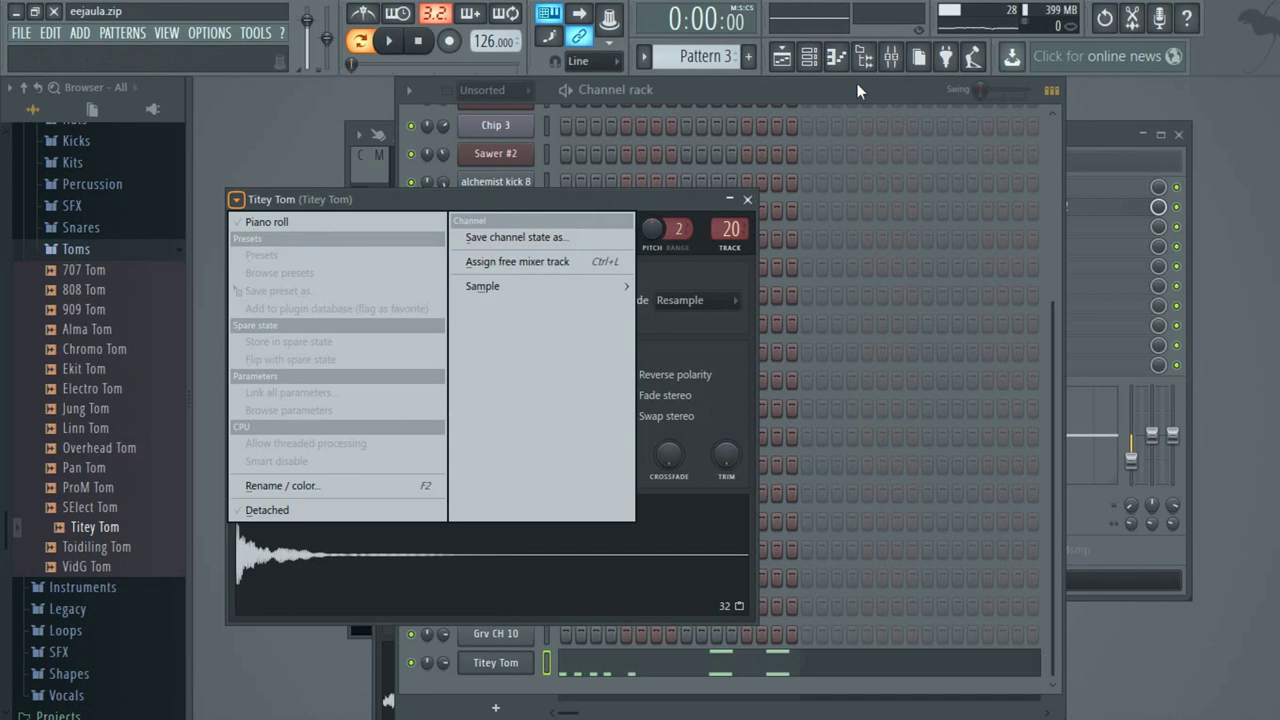
# Open Fruity Reeverb 2 on the Titey Tom mixer track and adjust its wet level during playback.
pyautogui.click(892, 58)
pyautogui.click(1024, 205)
pyautogui.click(1026, 207)
pyautogui.click(1030, 210)
pyautogui.press('space')
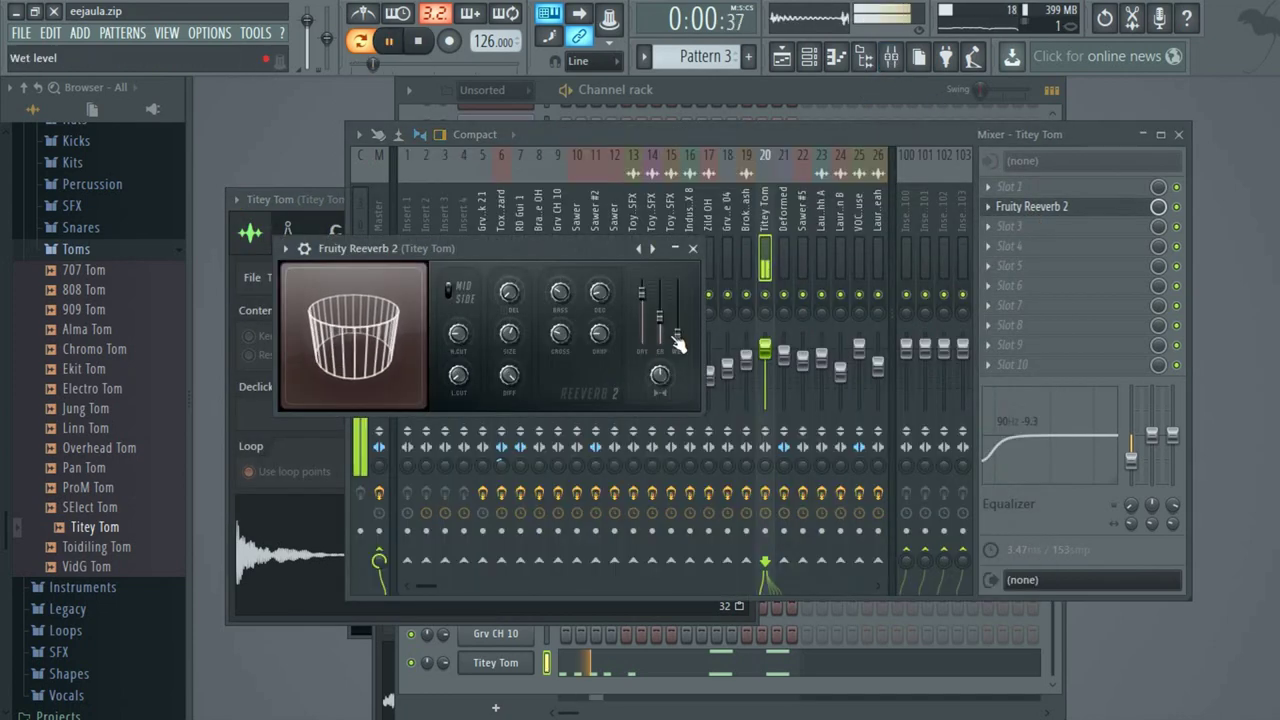
pyautogui.moveTo(678, 295); pyautogui.dragTo(678, 339)
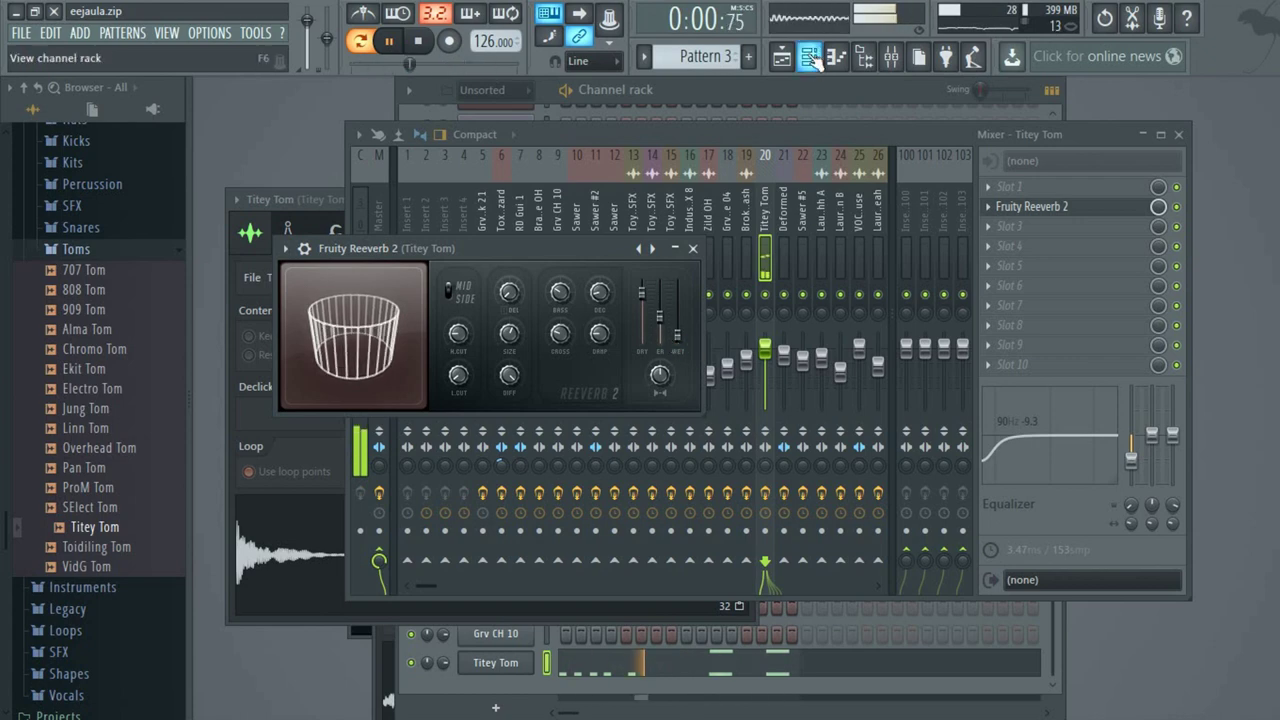
# Return to the channel rack, switch to Pattern 7, and open the Flanged saw channel's Sytrus settings.
pyautogui.click(809, 56)
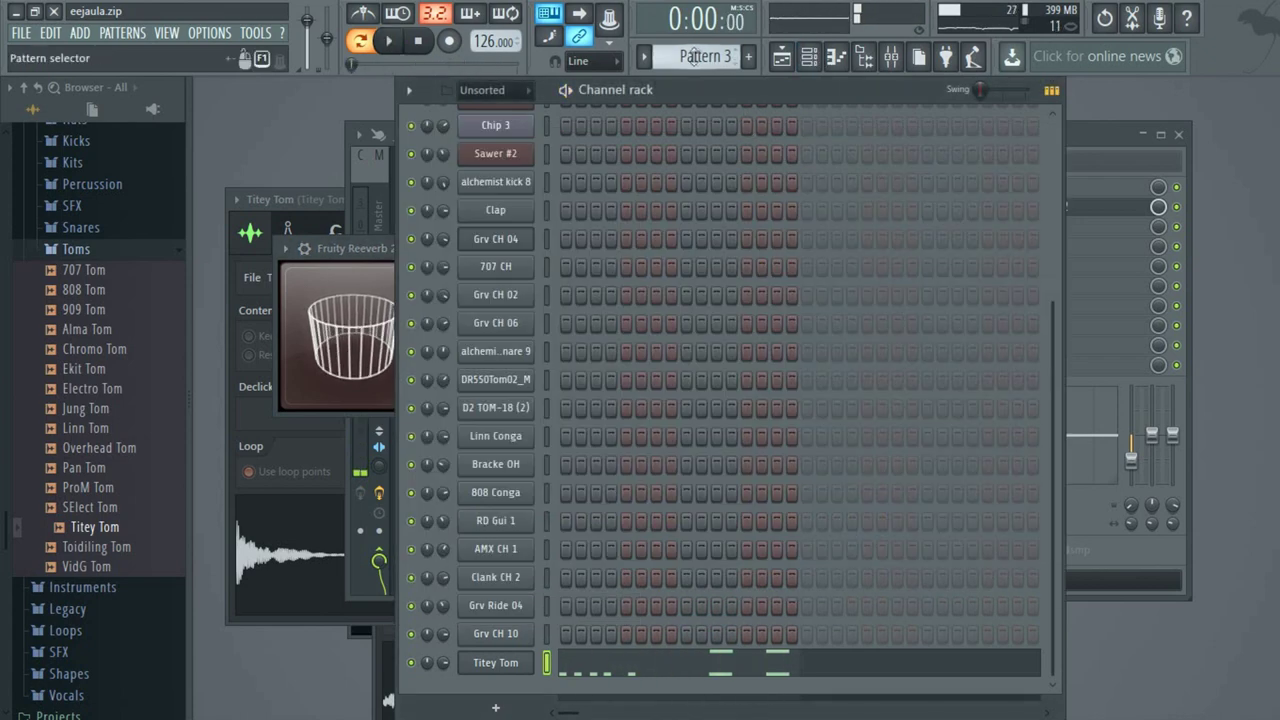
pyautogui.scroll(1, 698, 56)
pyautogui.scroll(3, 698, 104)
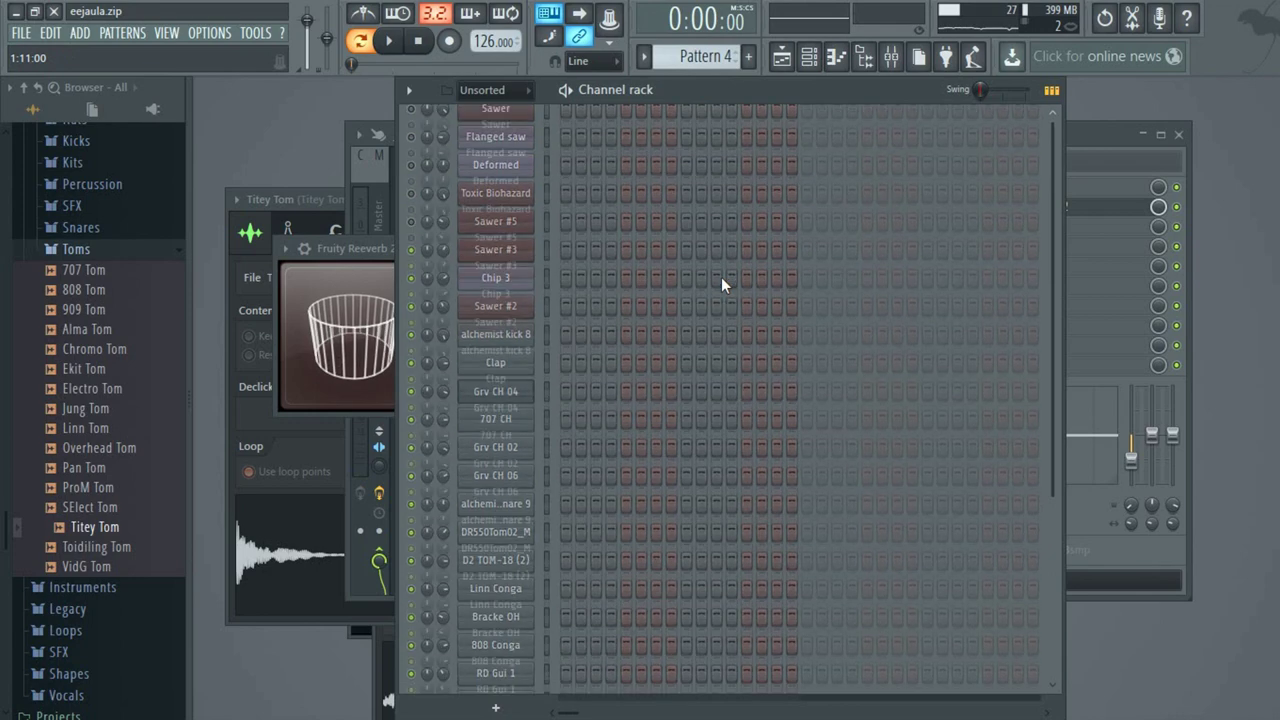
pyautogui.scroll(1, 697, 56)
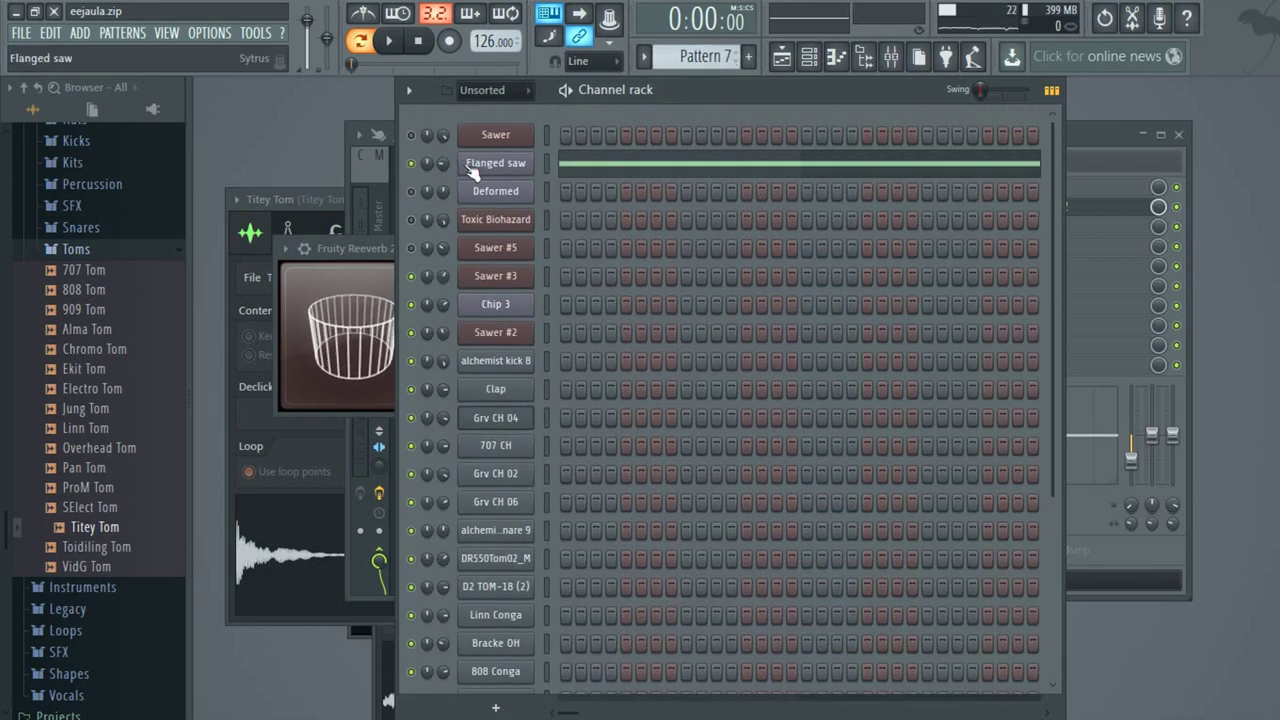
pyautogui.click(473, 170)
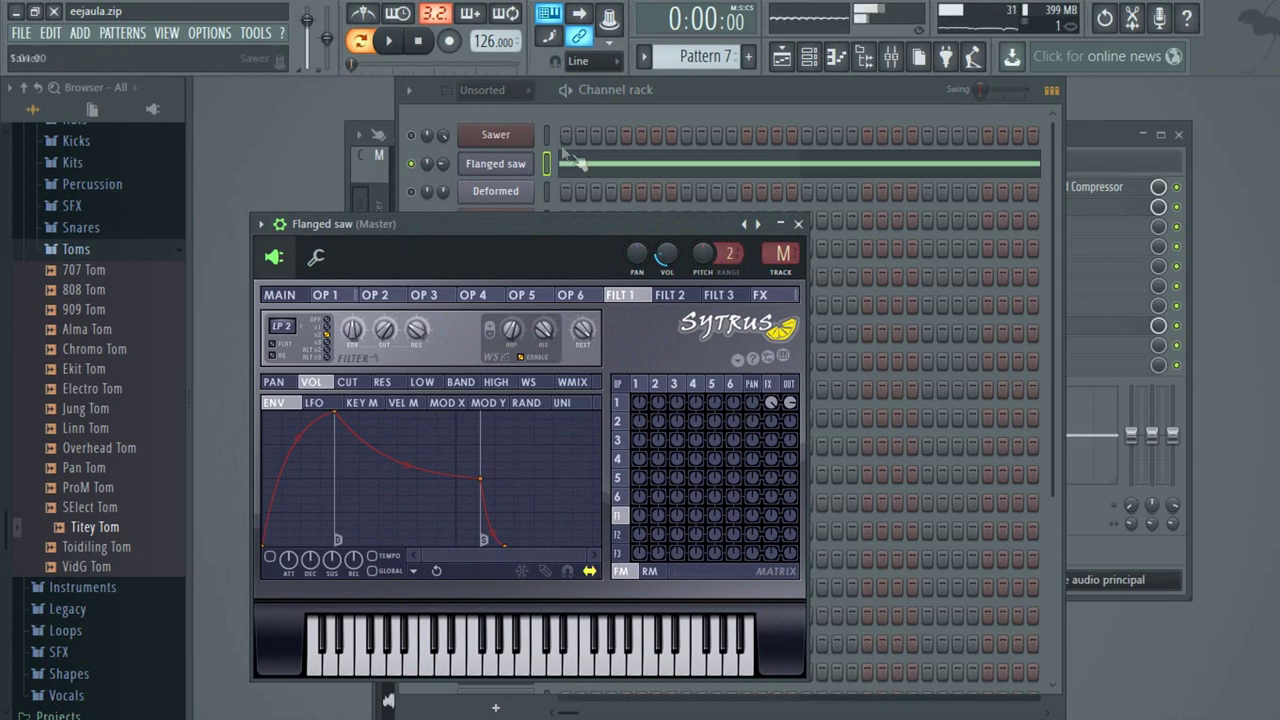
# Play the Flanged saw part in the piano roll, slightly lower the long E4 note's velocity, and check the Master mixer track.
pyautogui.click(591, 163)
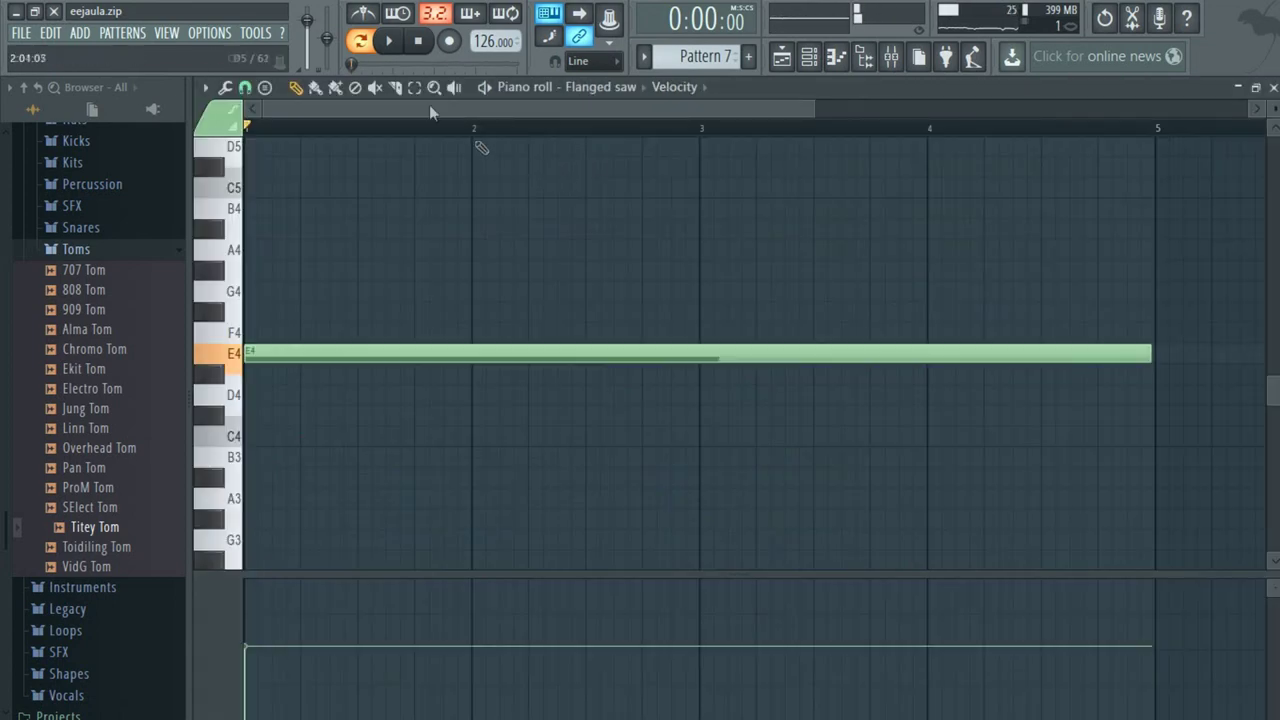
pyautogui.click(392, 42)
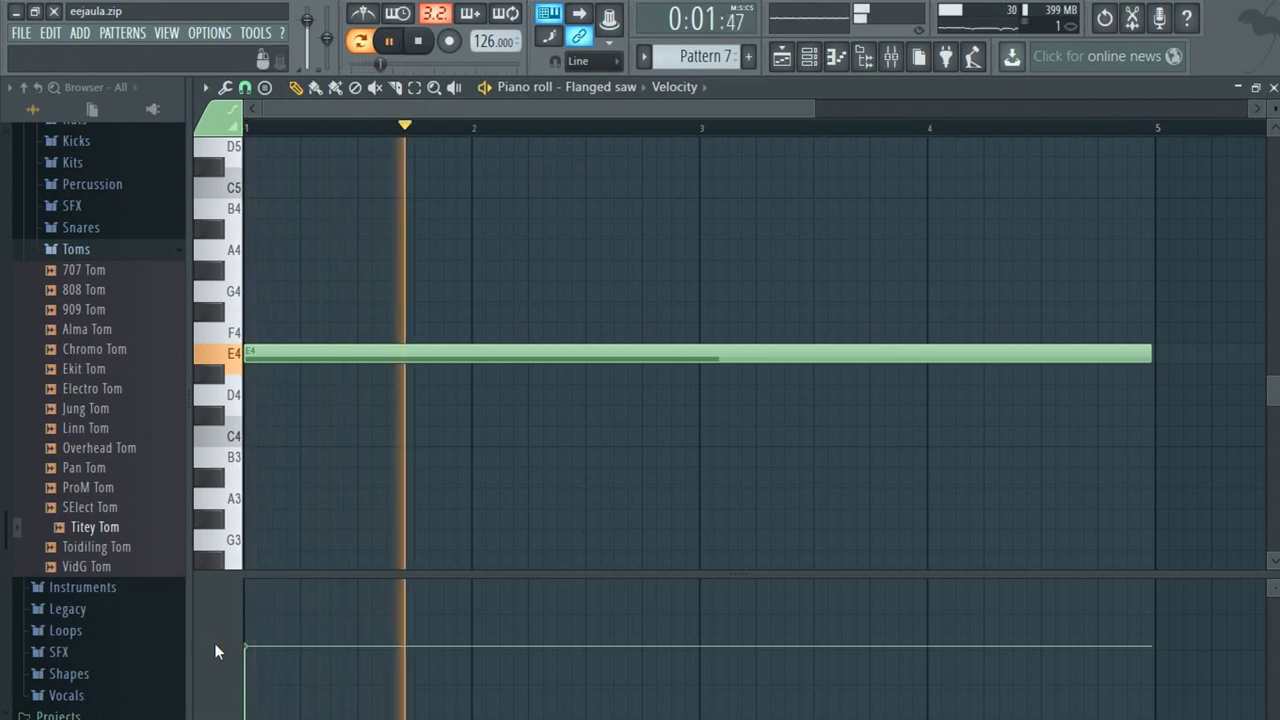
pyautogui.moveTo(252, 647); pyautogui.dragTo(252, 652)
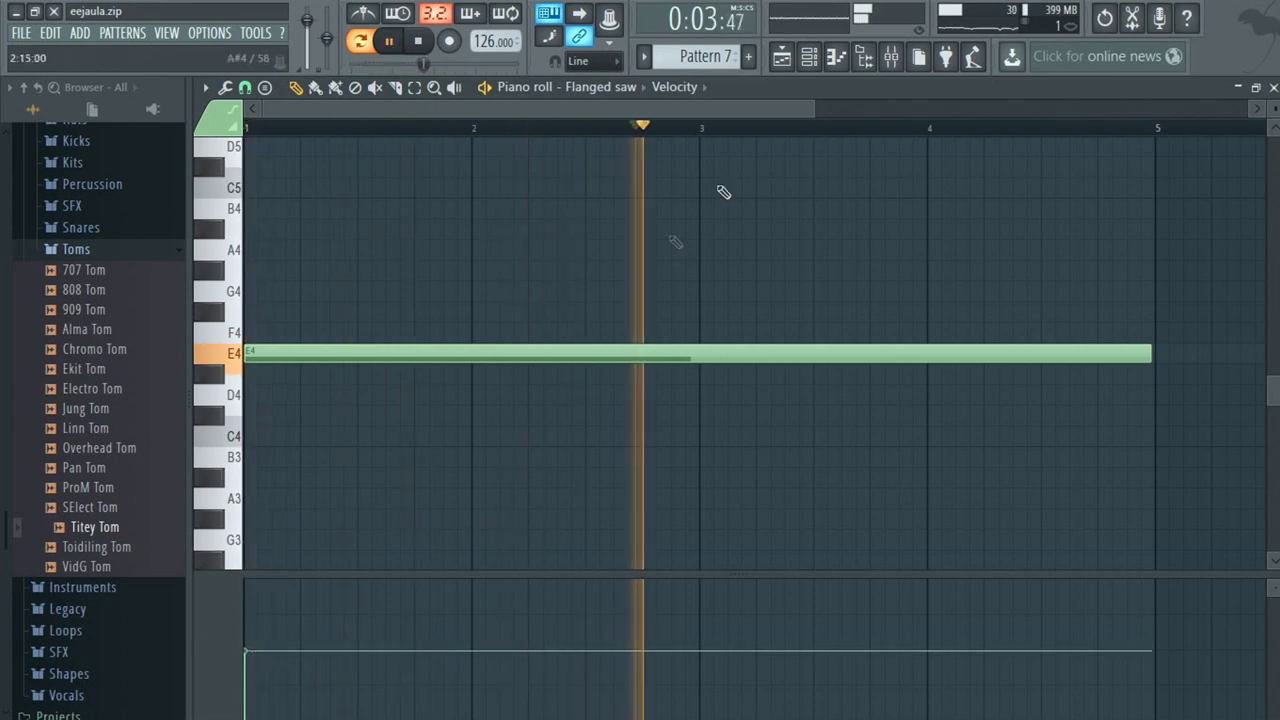
pyautogui.click(890, 57)
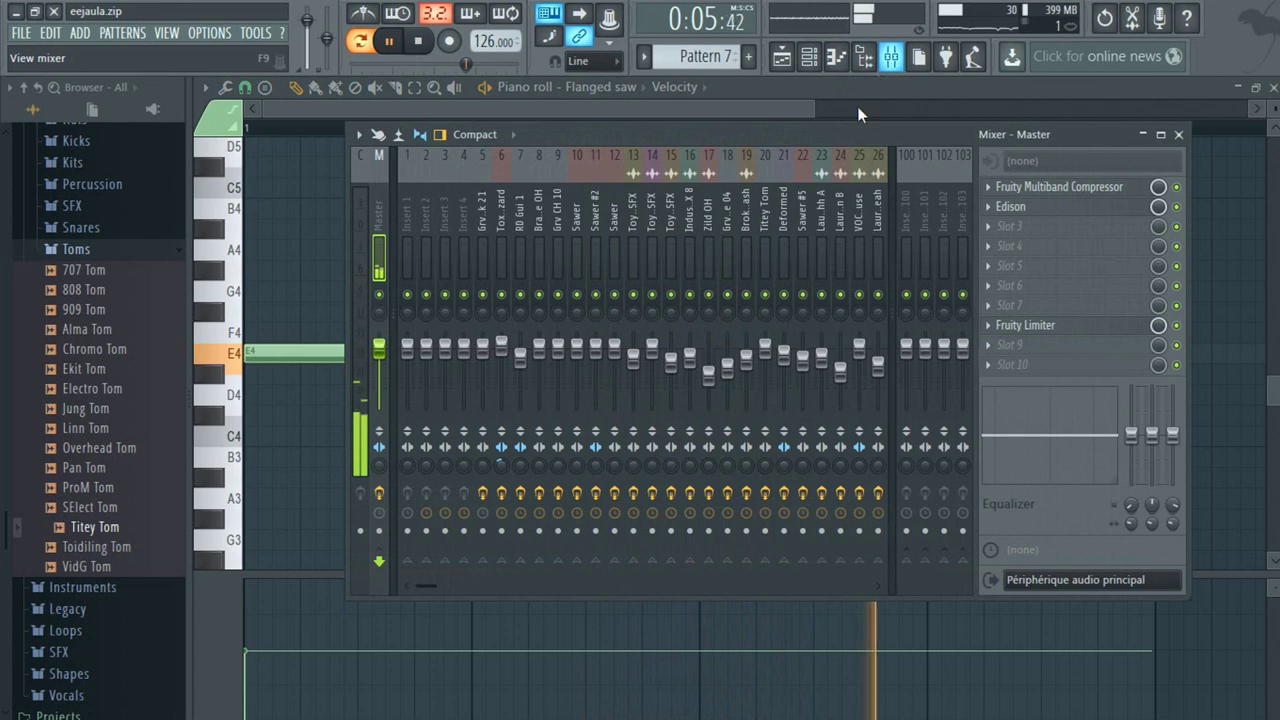
pyautogui.click(1178, 134)
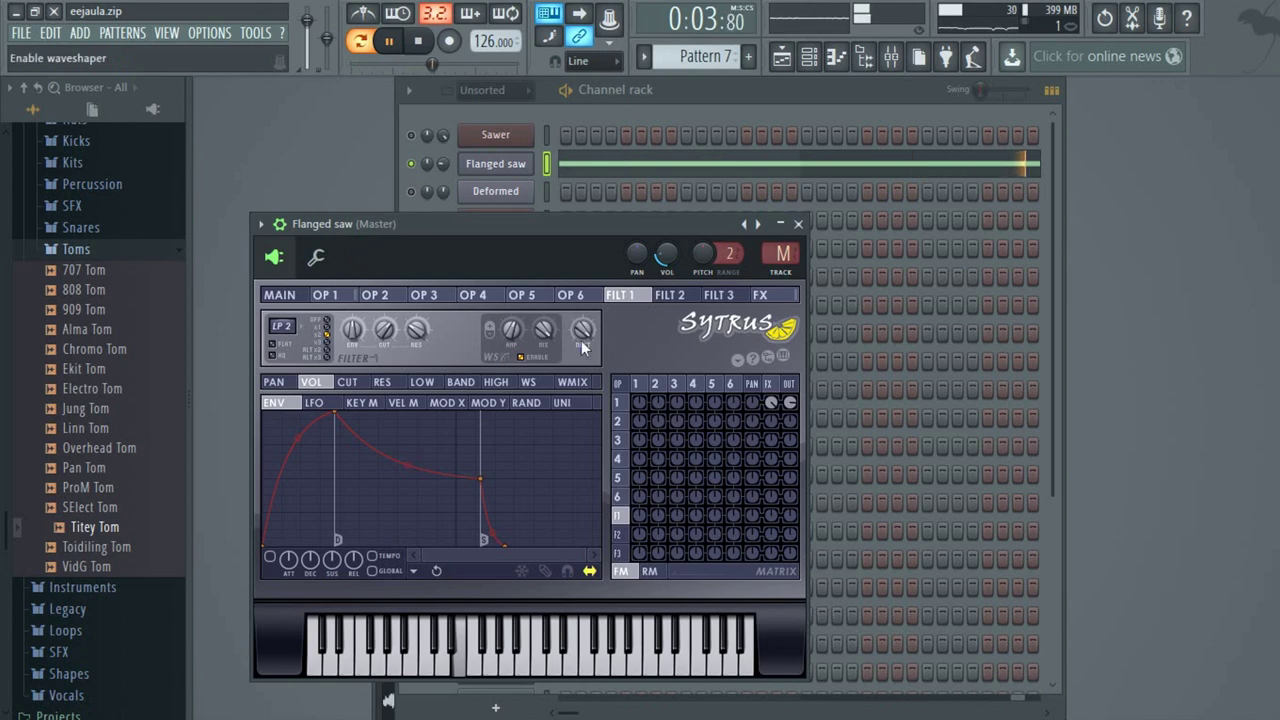
# Browse the full Sytrus preset list and load the Marine preset from the Sequence group.
pyautogui.click(758, 225)
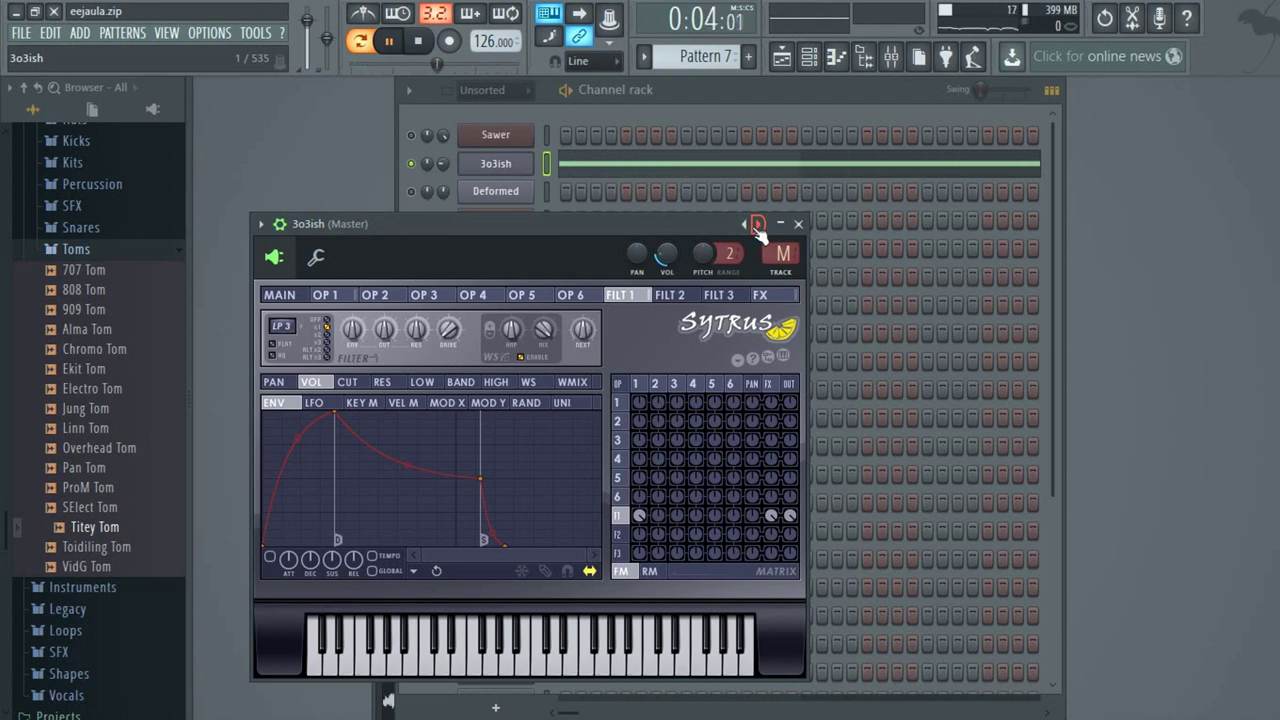
pyautogui.rightClick(749, 224)
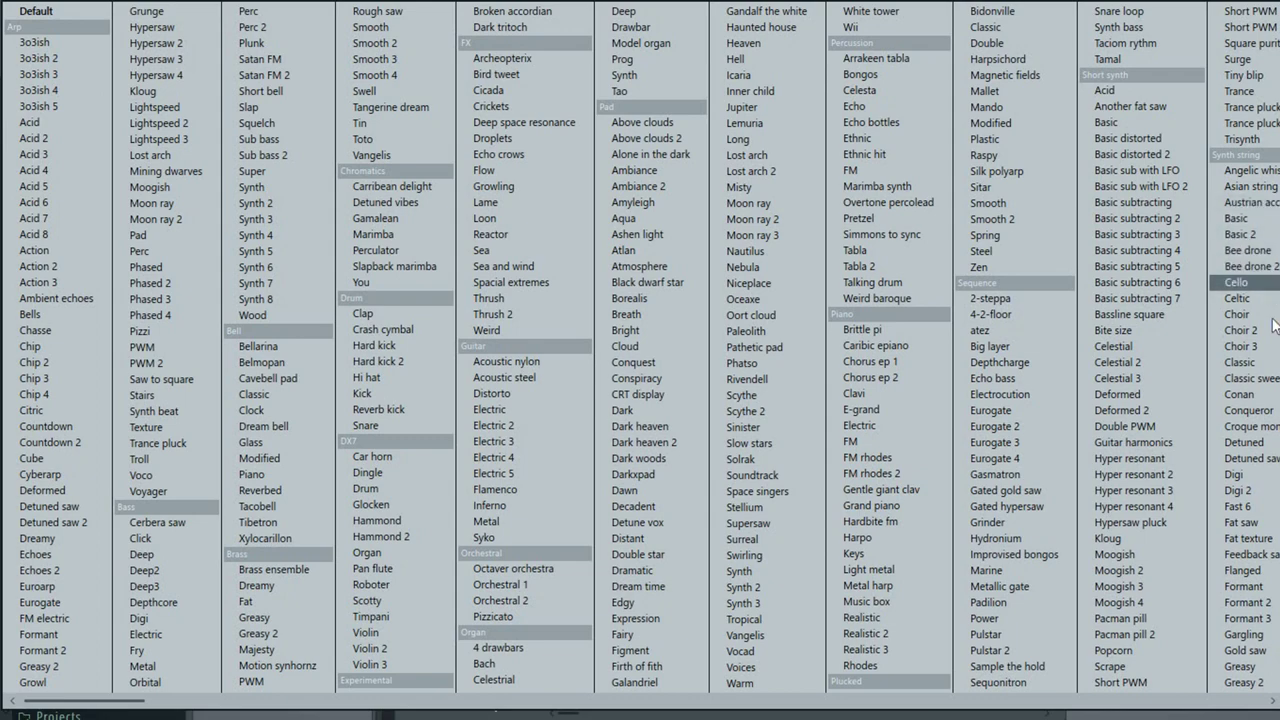
pyautogui.scroll(-4, 1230, 500)
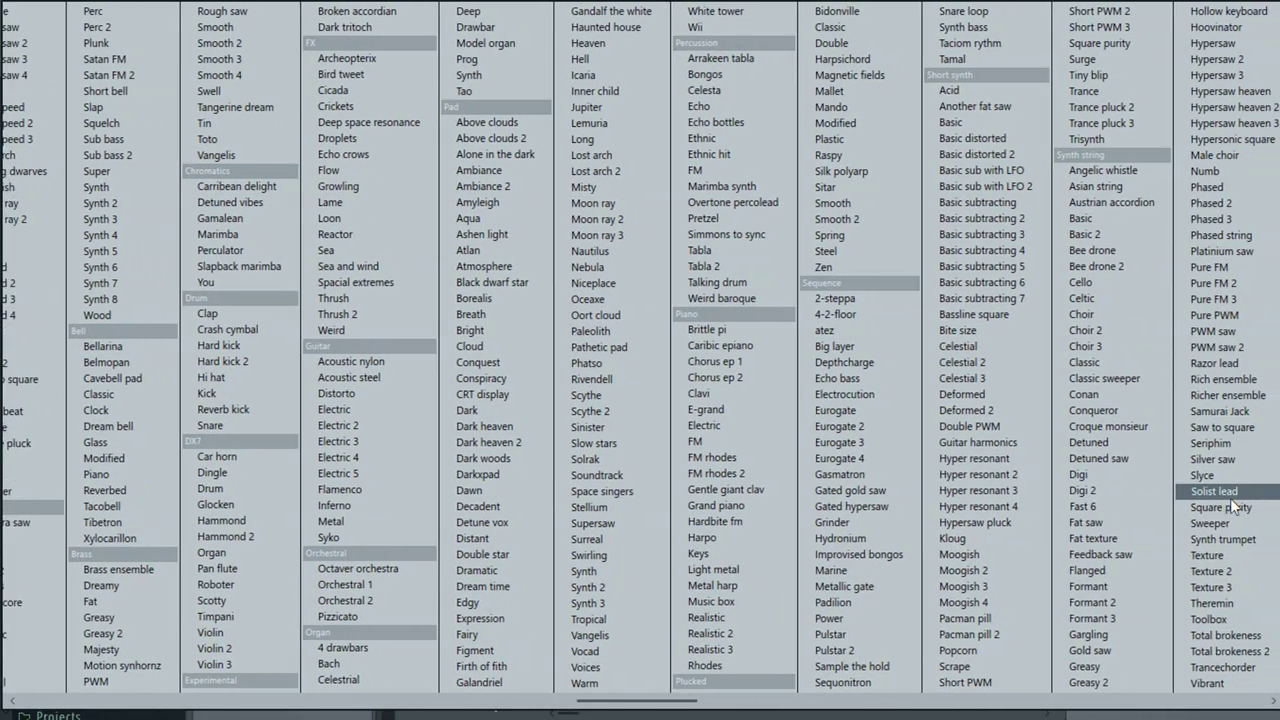
pyautogui.scroll(-3, 1230, 500)
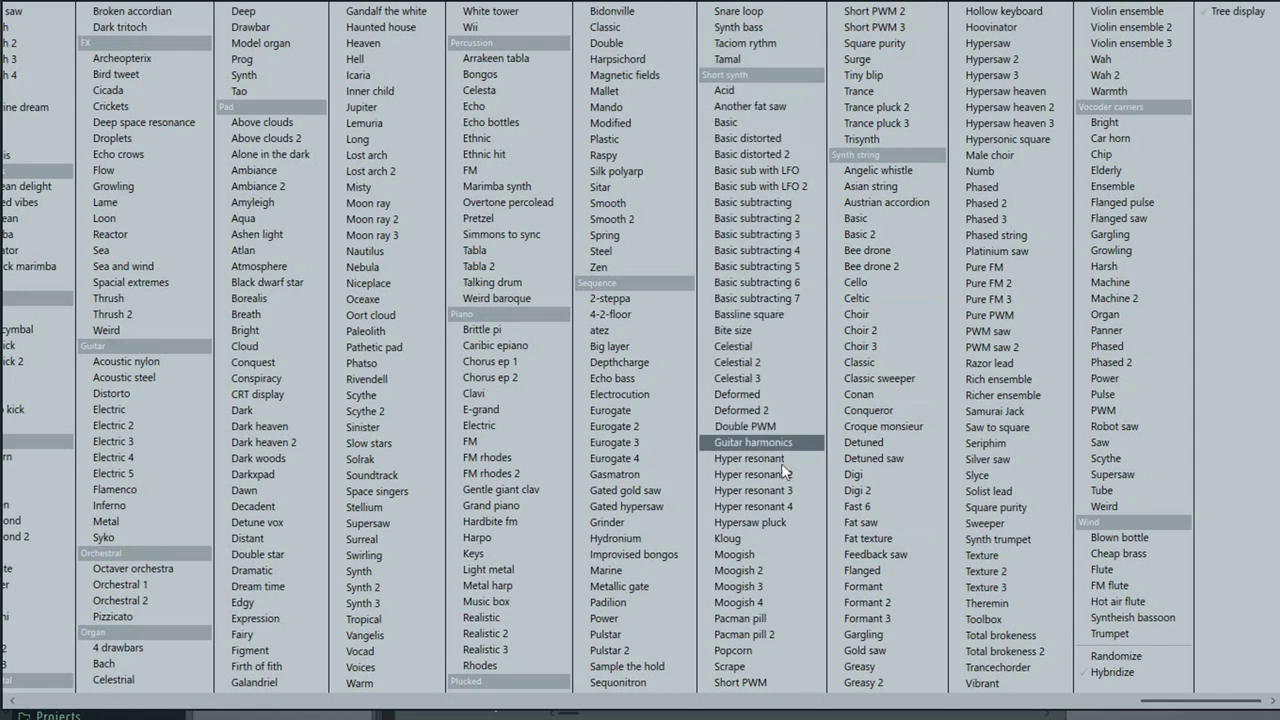
pyautogui.click(620, 571)
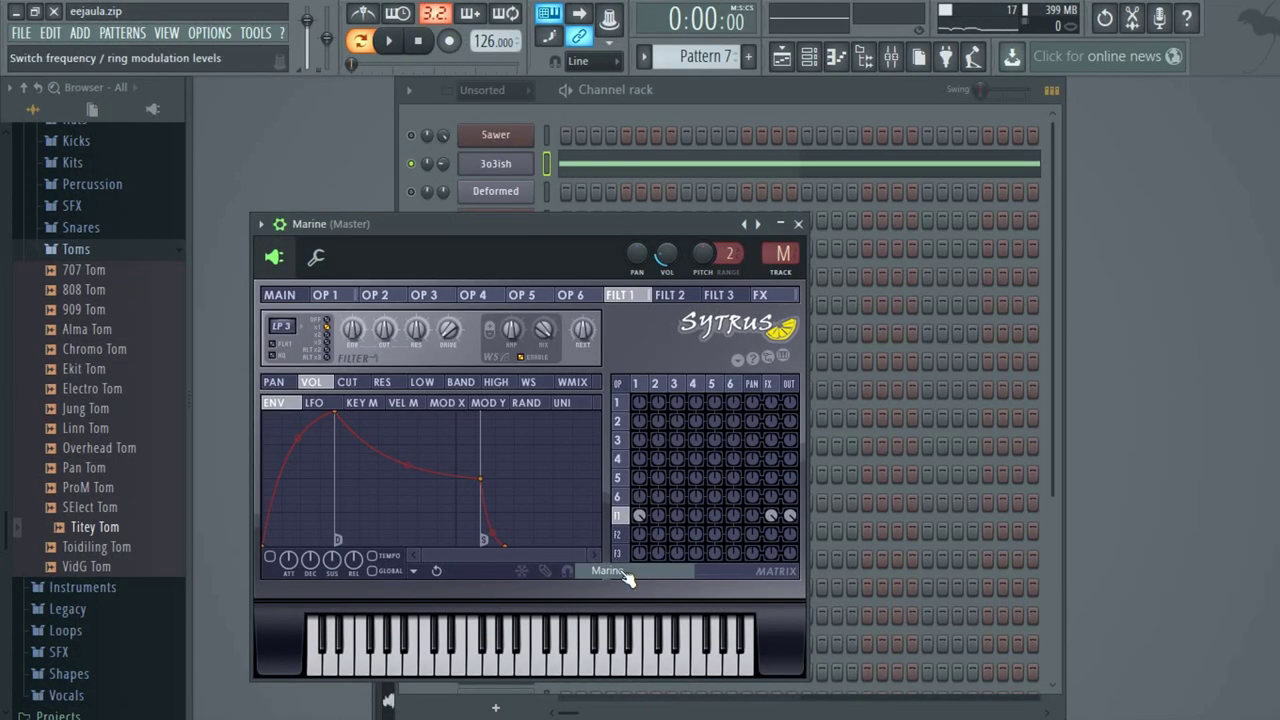
# Audition the presets following Marine, including Metallic gate, Padilion and Power, and settle on Pulstar.
pyautogui.click(759, 224)
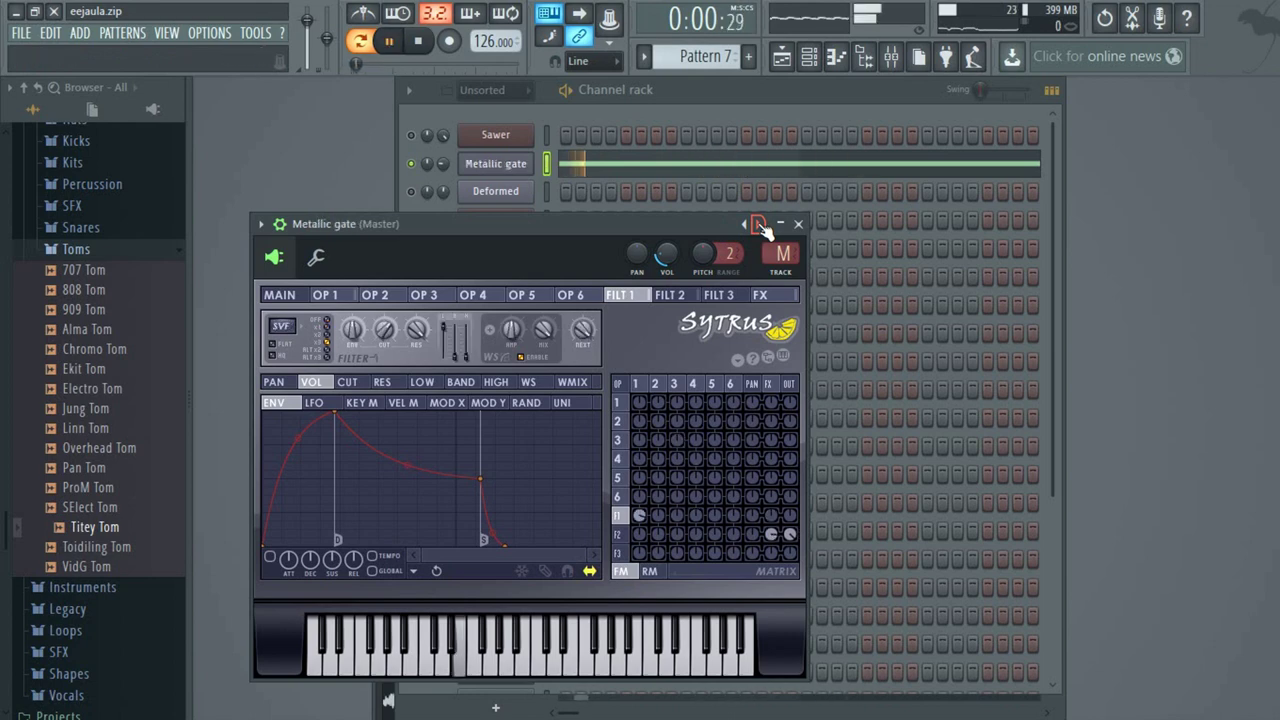
pyautogui.click(759, 224)
pyautogui.press('space')
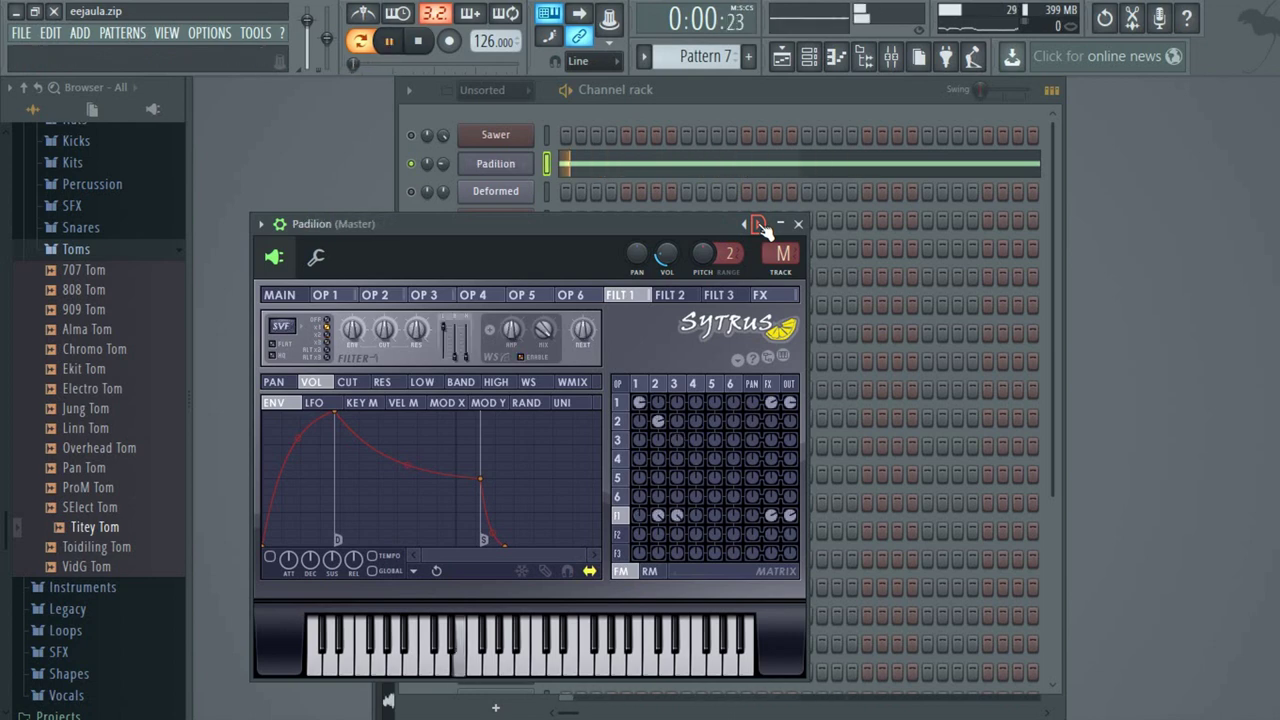
pyautogui.click(759, 224)
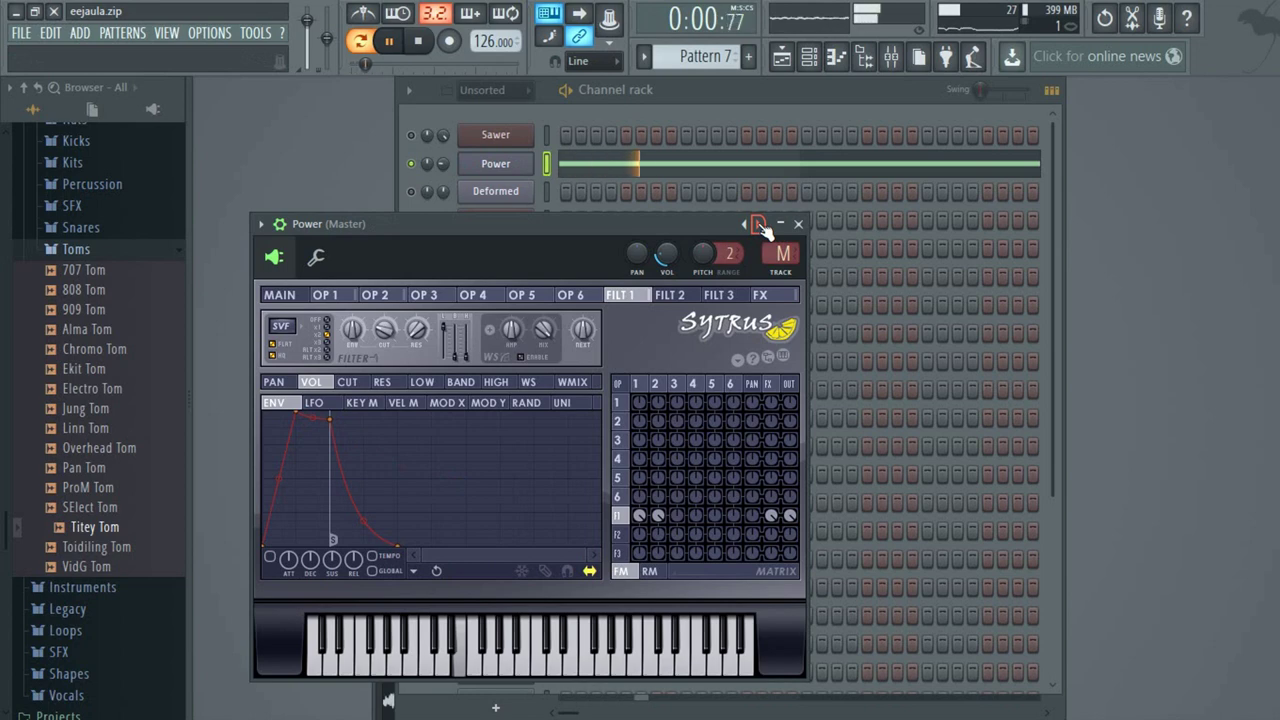
pyautogui.click(759, 224)
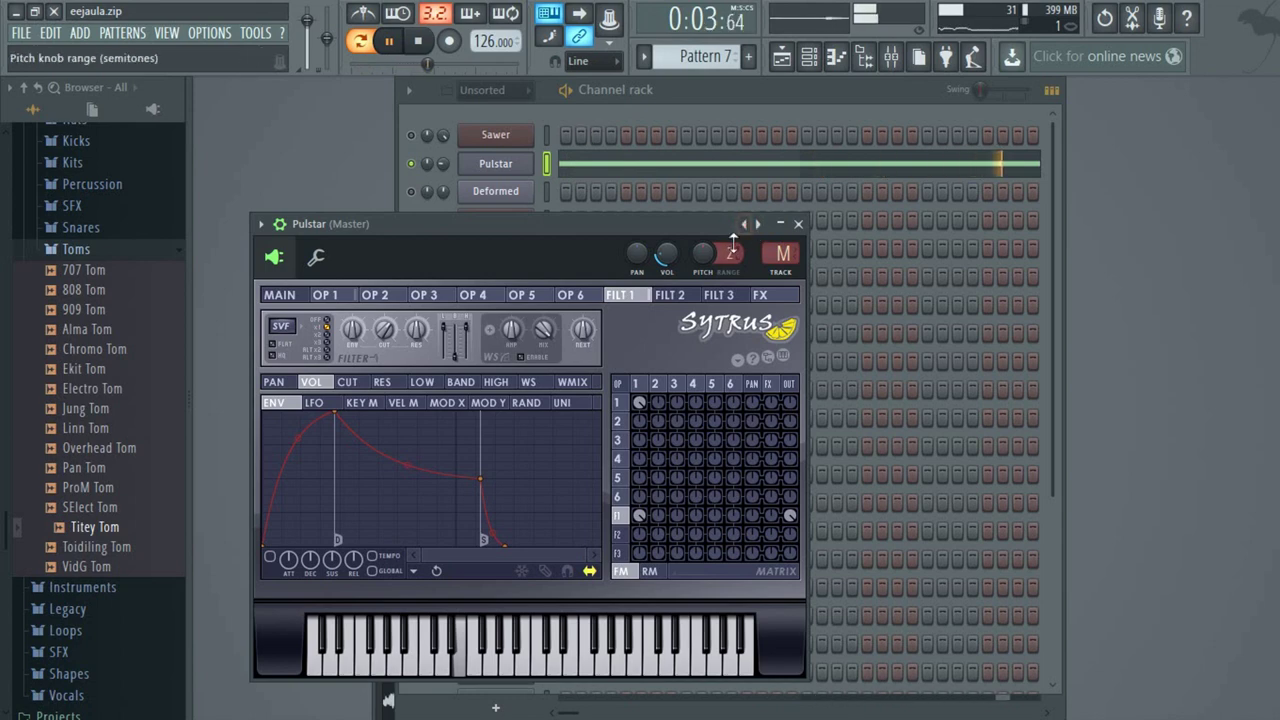
pyautogui.click(748, 224)
pyautogui.press('space')
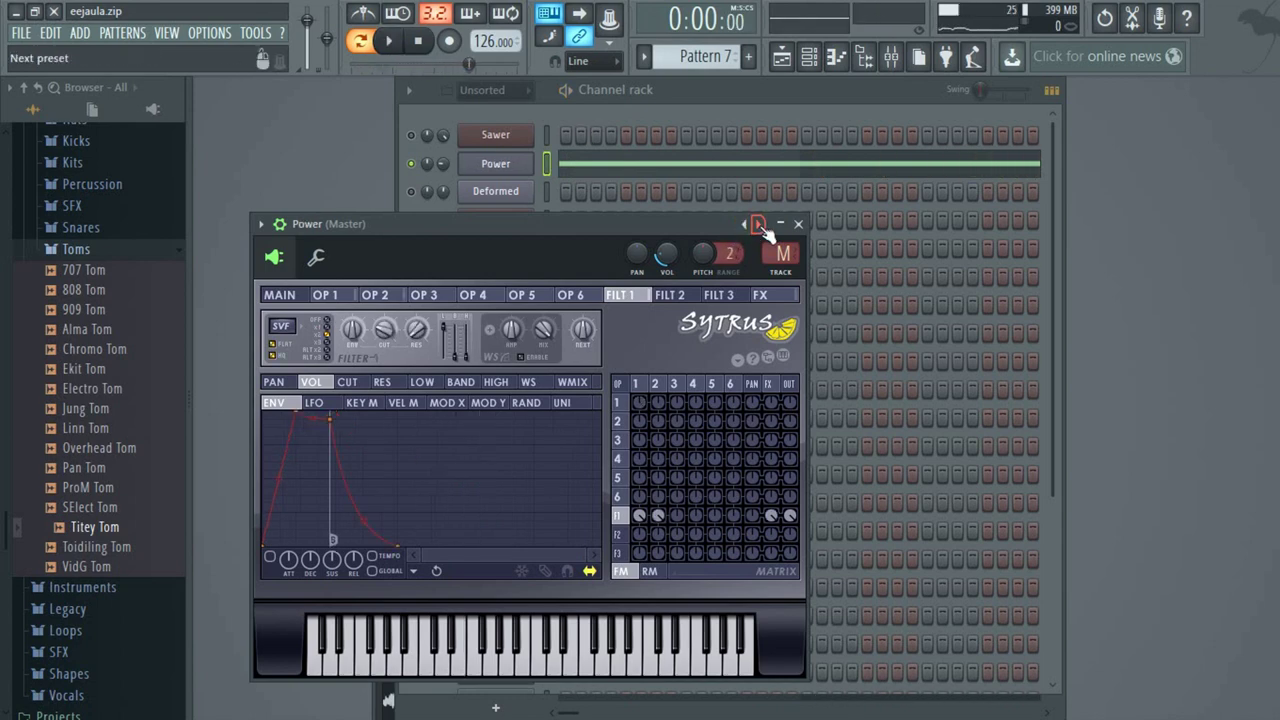
pyautogui.press('space')
pyautogui.click(758, 224)
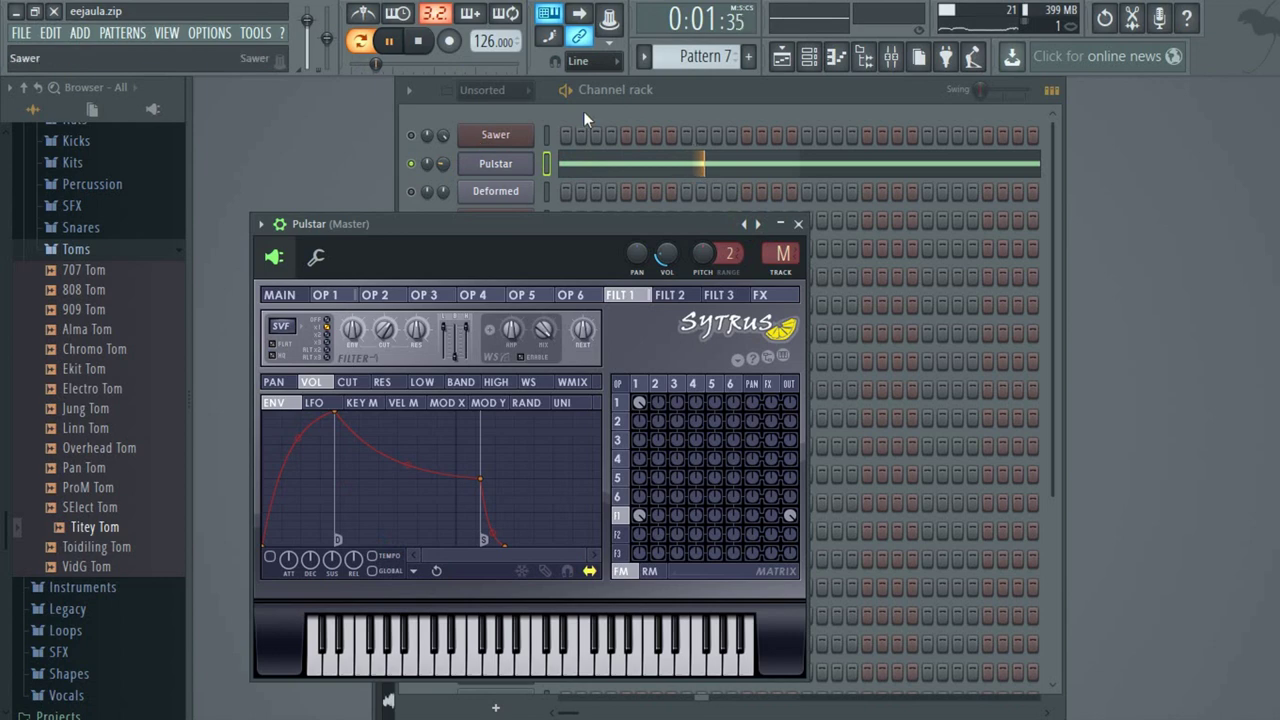
# Stop playback, switch to Pattern 8, and play it with the Toxic Biohazard channel unmuted.
pyautogui.click(737, 85)
pyautogui.press('space')
pyautogui.scroll(-1, 704, 55)
pyautogui.press('space')
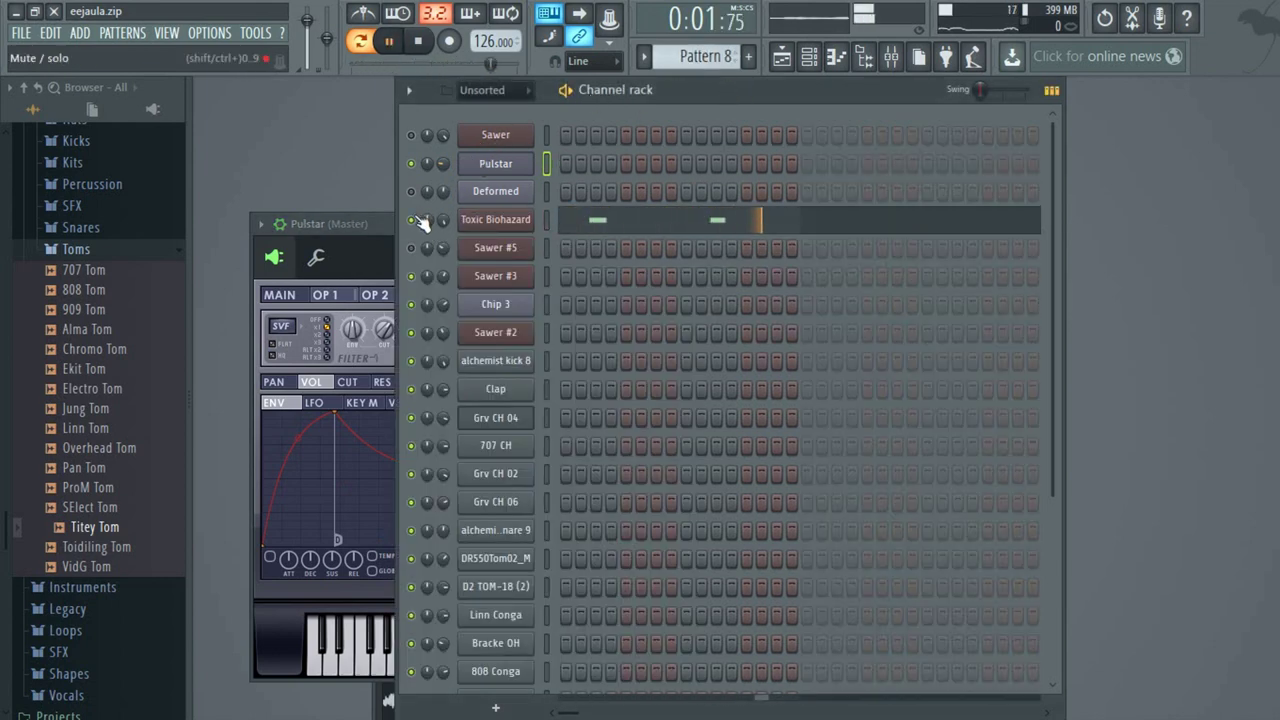
# Stop playback, open the Toxic Biohazard channel's synth to view its settings, and replay Pattern 8.
pyautogui.press('space')
pyautogui.click(489, 219)
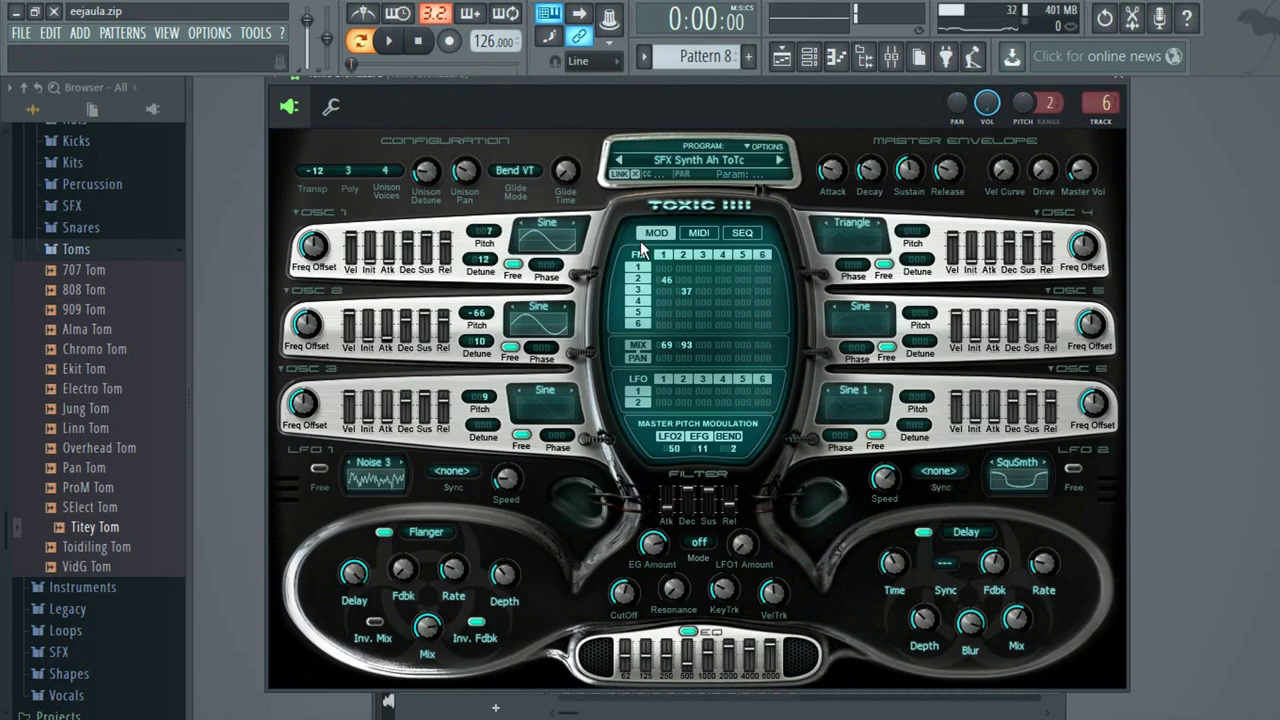
pyautogui.click(1124, 86)
pyautogui.rightClick(510, 220)
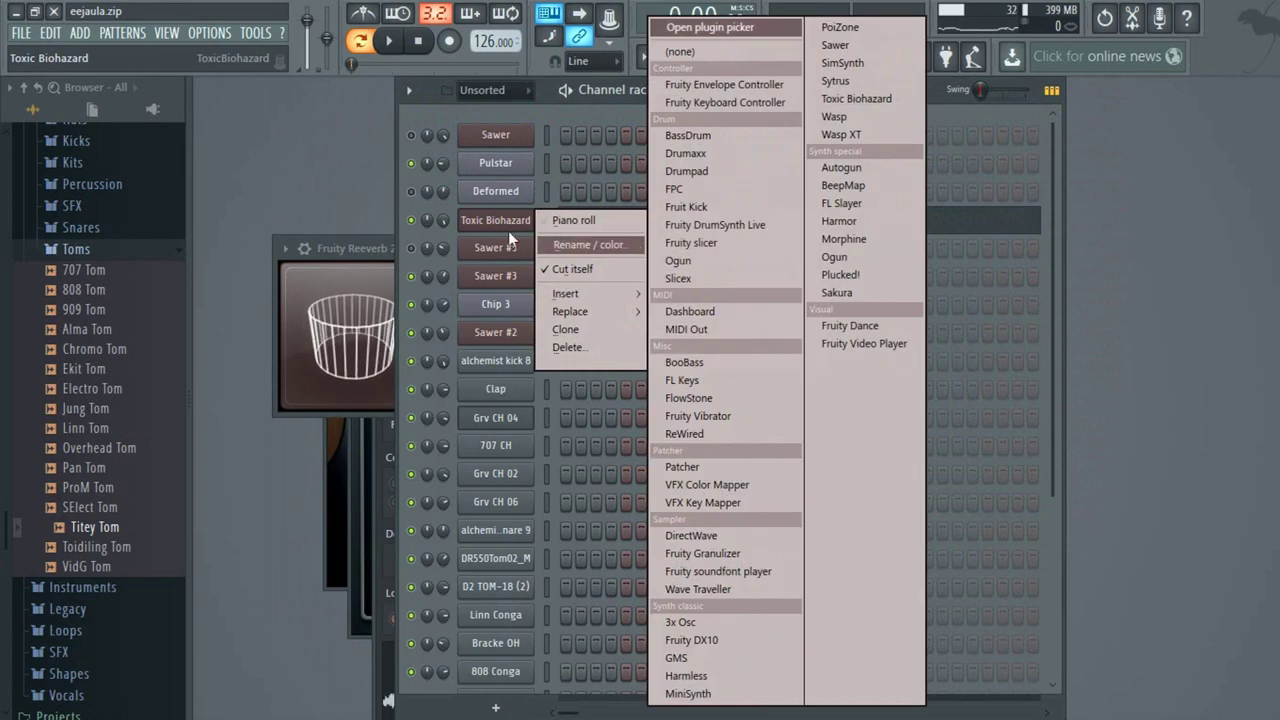
pyautogui.click(507, 226)
pyautogui.click(522, 220)
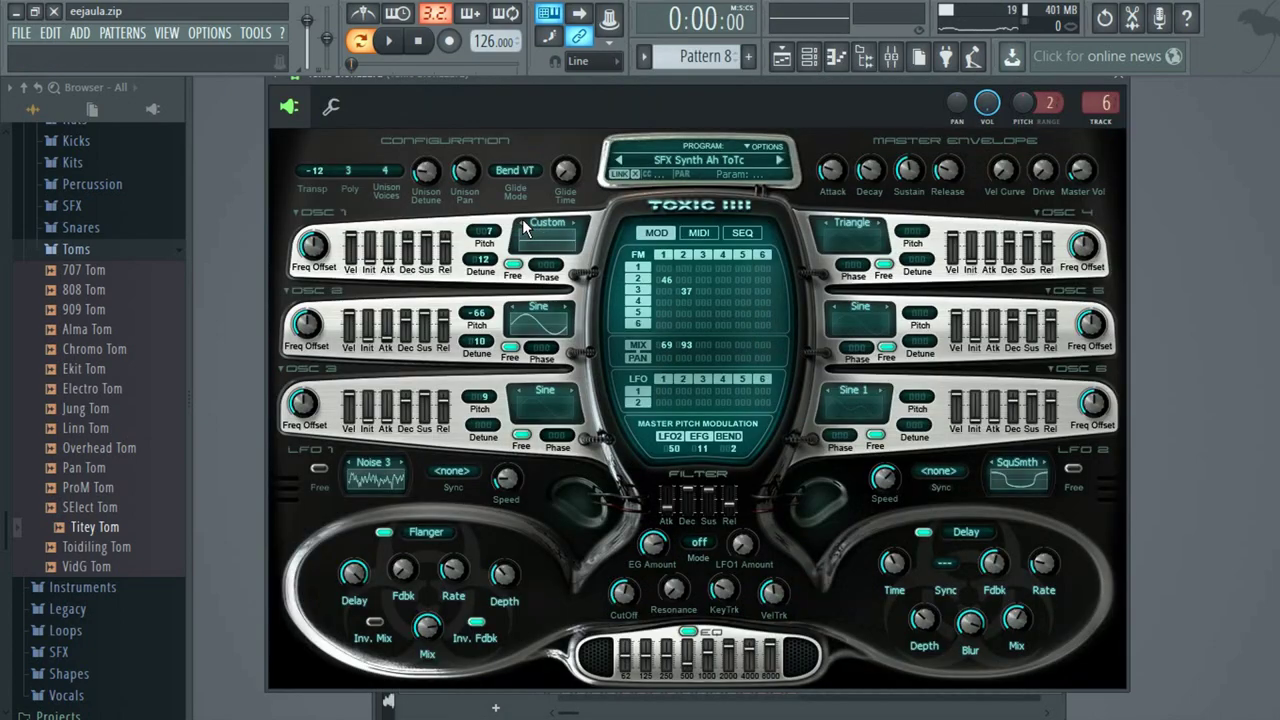
pyautogui.press('space')
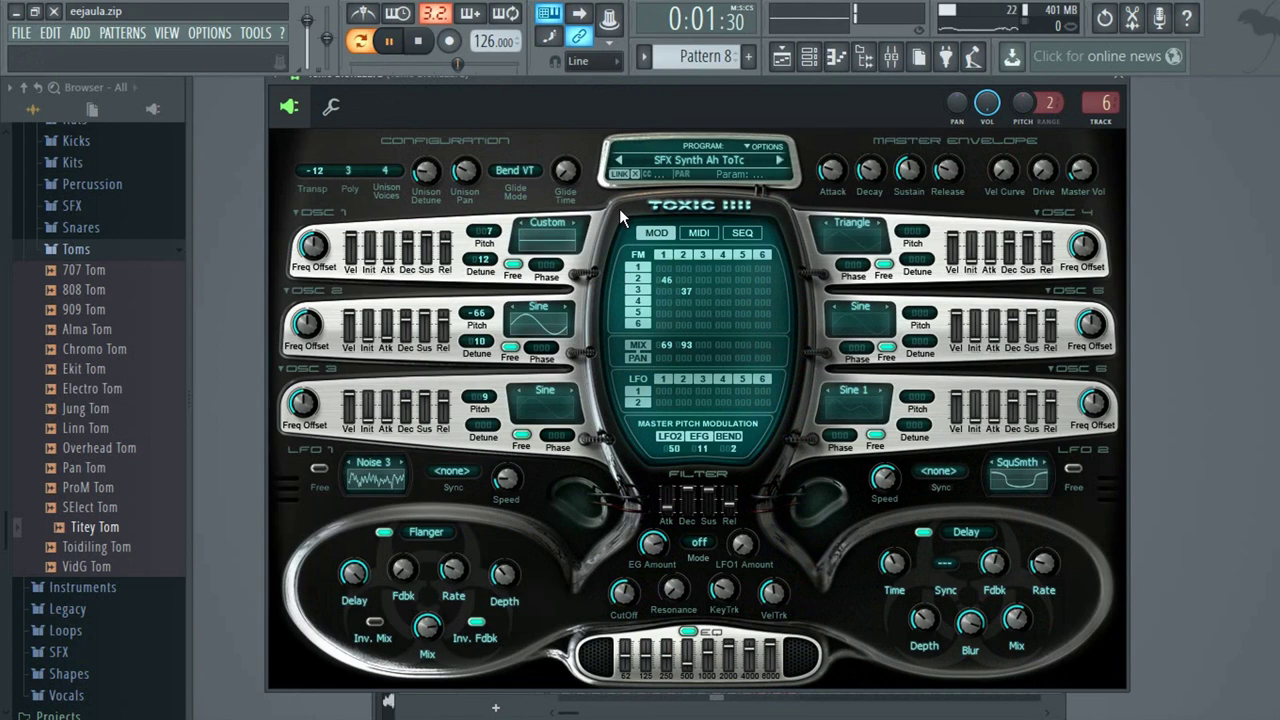
# Look through the Toxic Biohazard preset library, then replay Pattern 8 and bring back the channel rack.
pyautogui.click(725, 160)
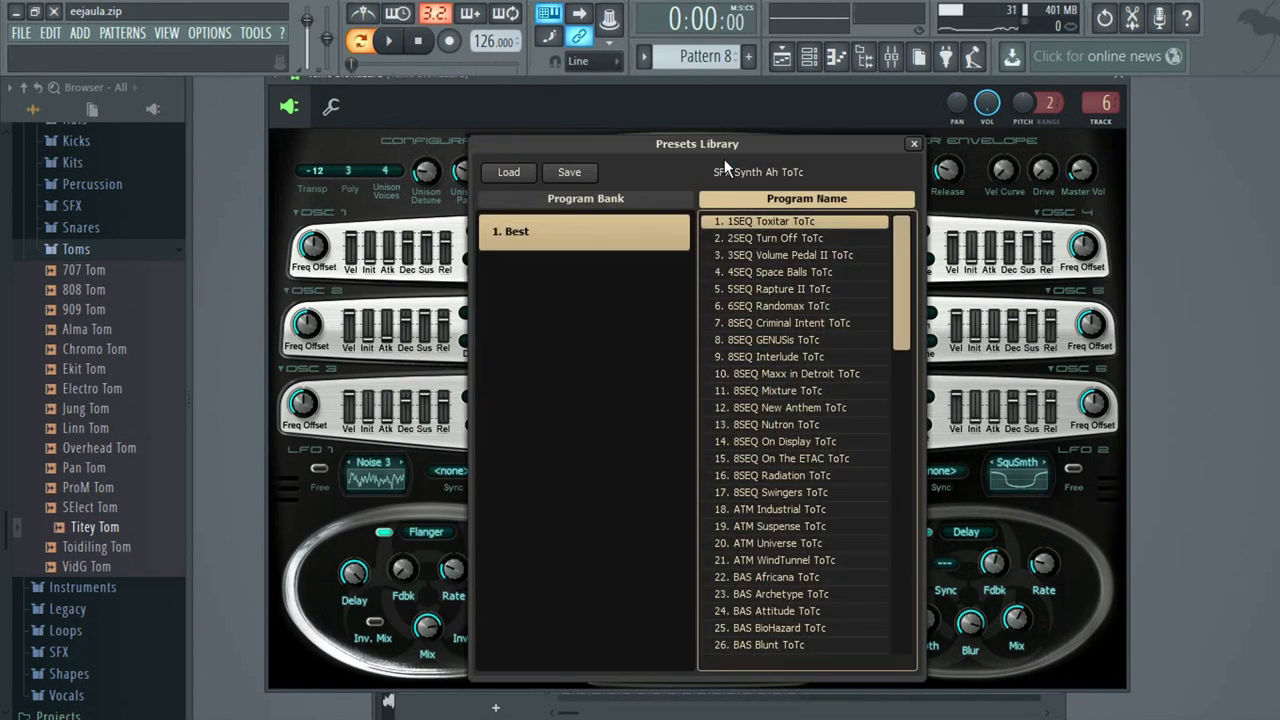
pyautogui.moveTo(905, 243); pyautogui.dragTo(938, 222)
pyautogui.click(914, 146)
pyautogui.press('space')
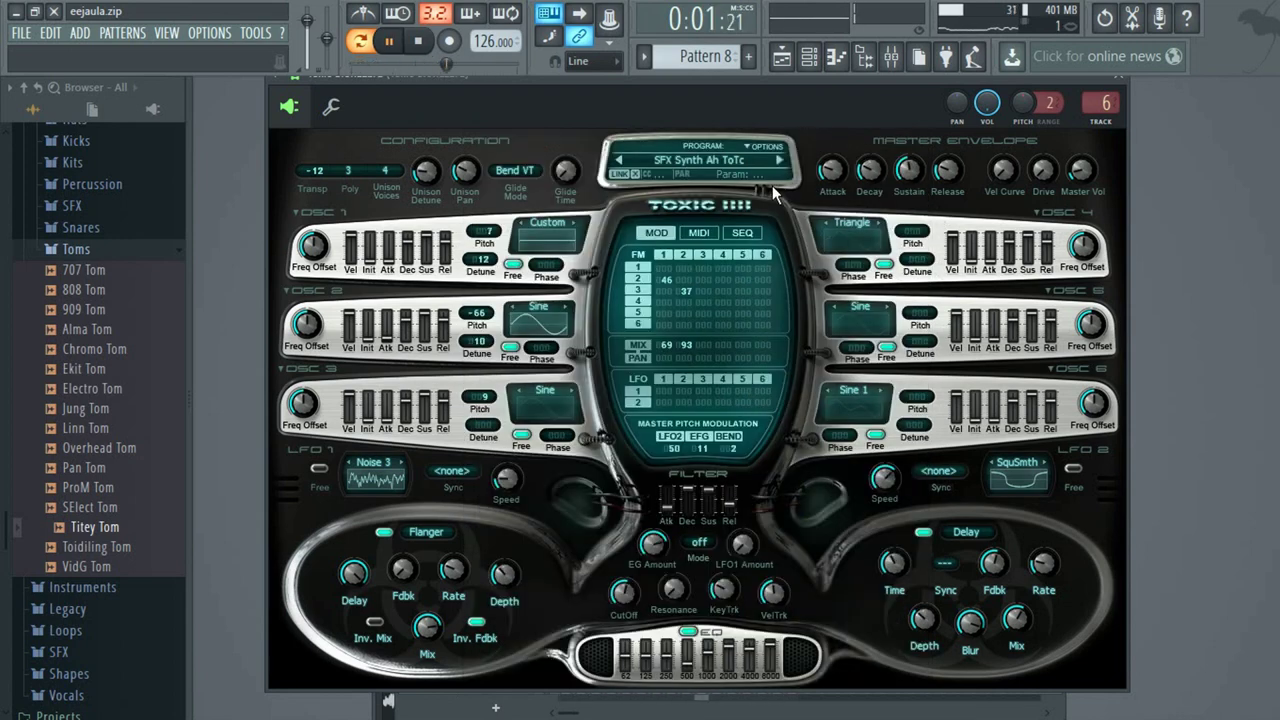
pyautogui.click(809, 57)
pyautogui.press('space')
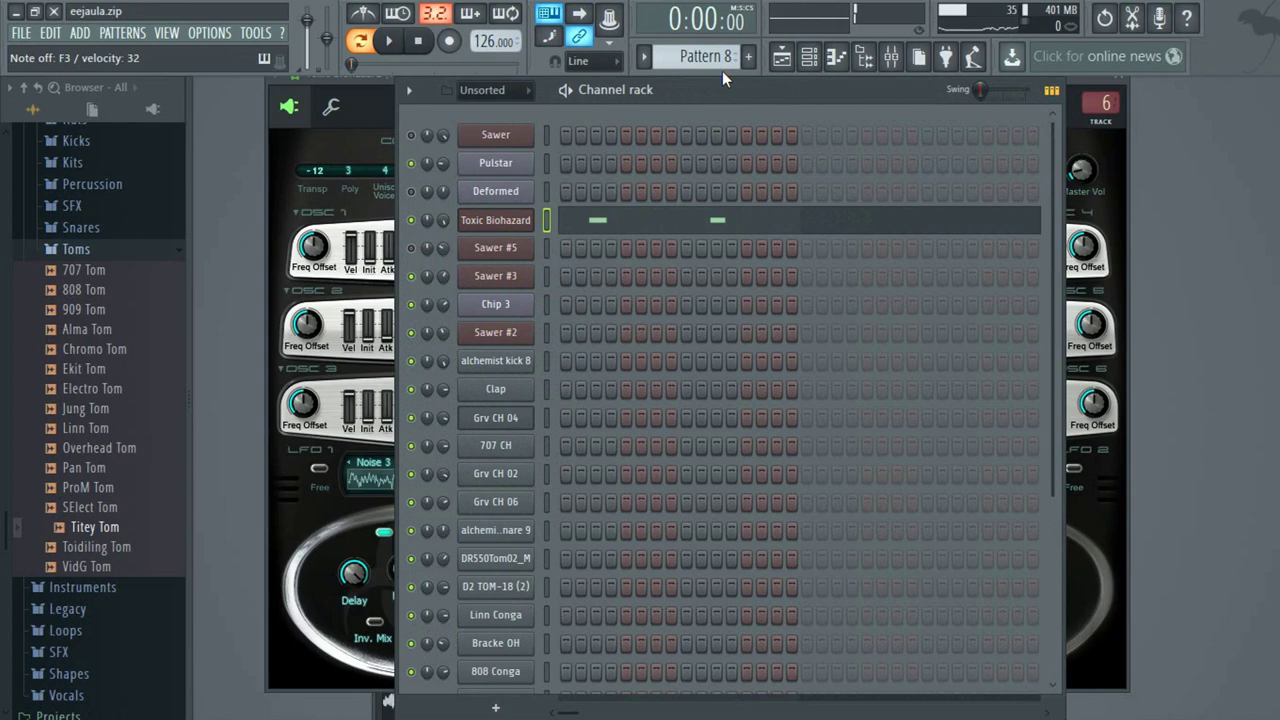
# Switch to Pattern 9, unmute the Sawer, Deformed and Sawer #5 channels, and check the Sawer #3 preset during playback.
pyautogui.scroll(-1, 722, 71)
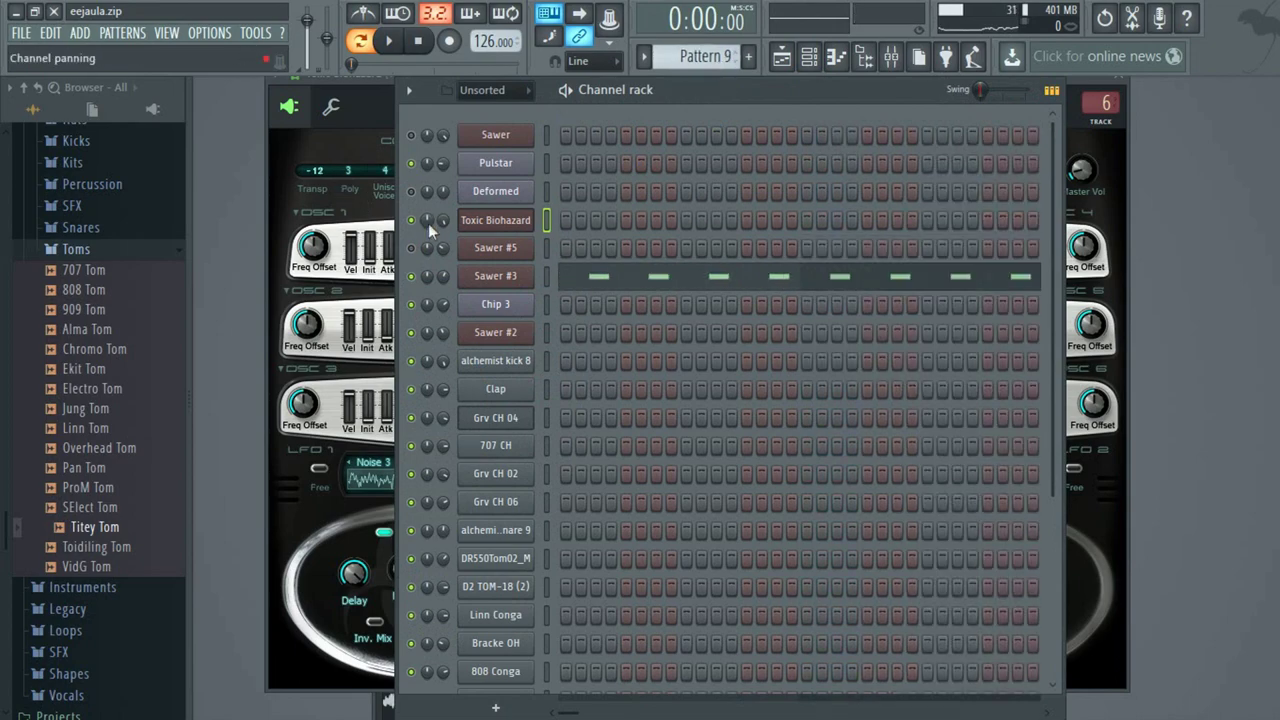
pyautogui.press('space')
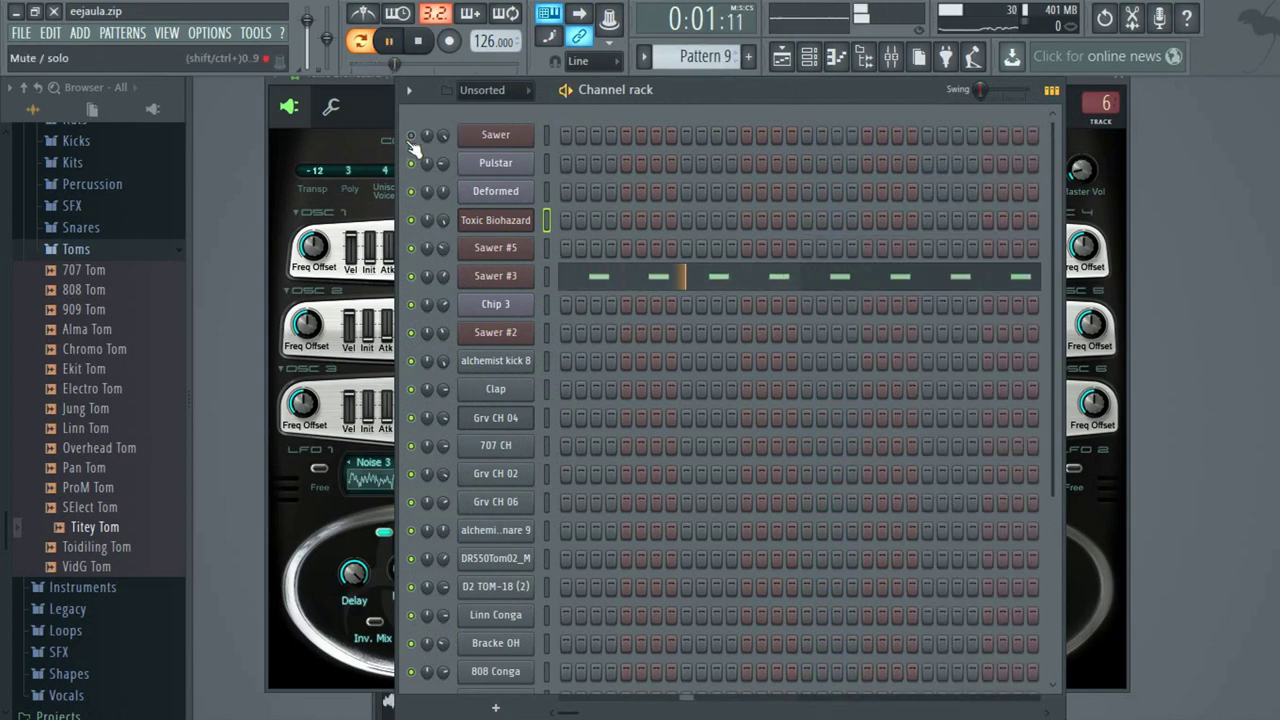
pyautogui.click(483, 276)
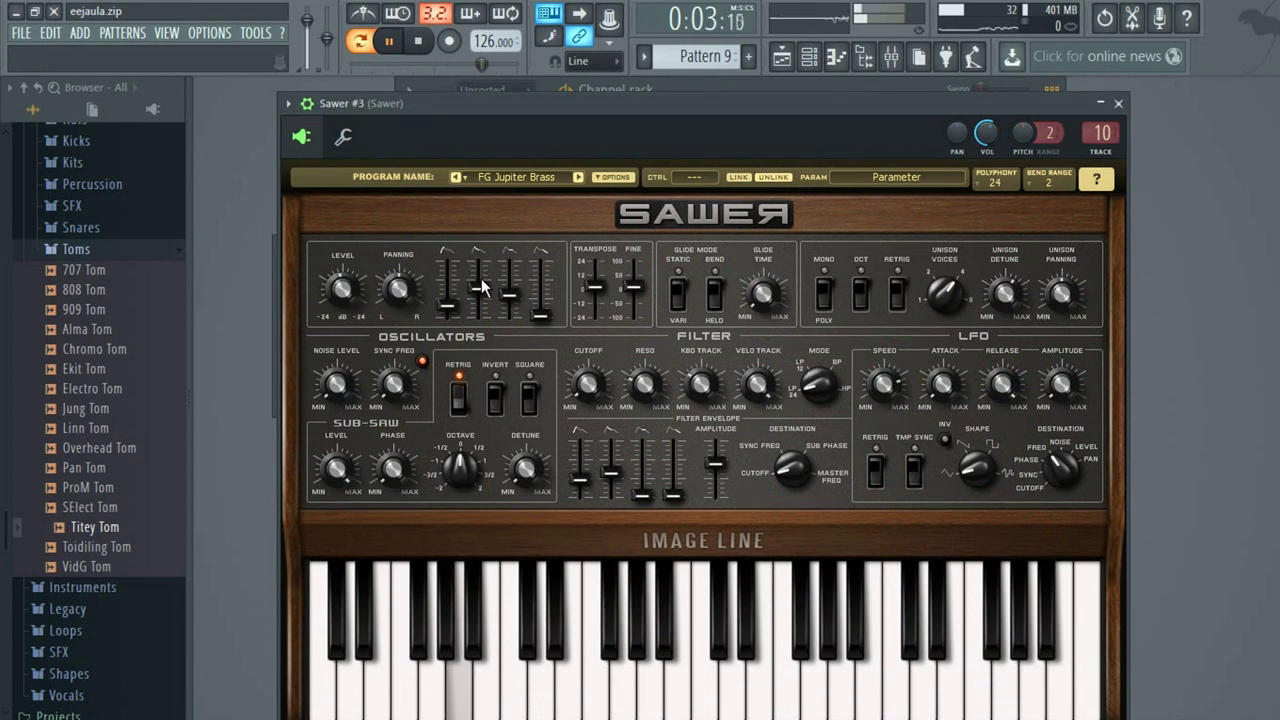
pyautogui.click(1118, 103)
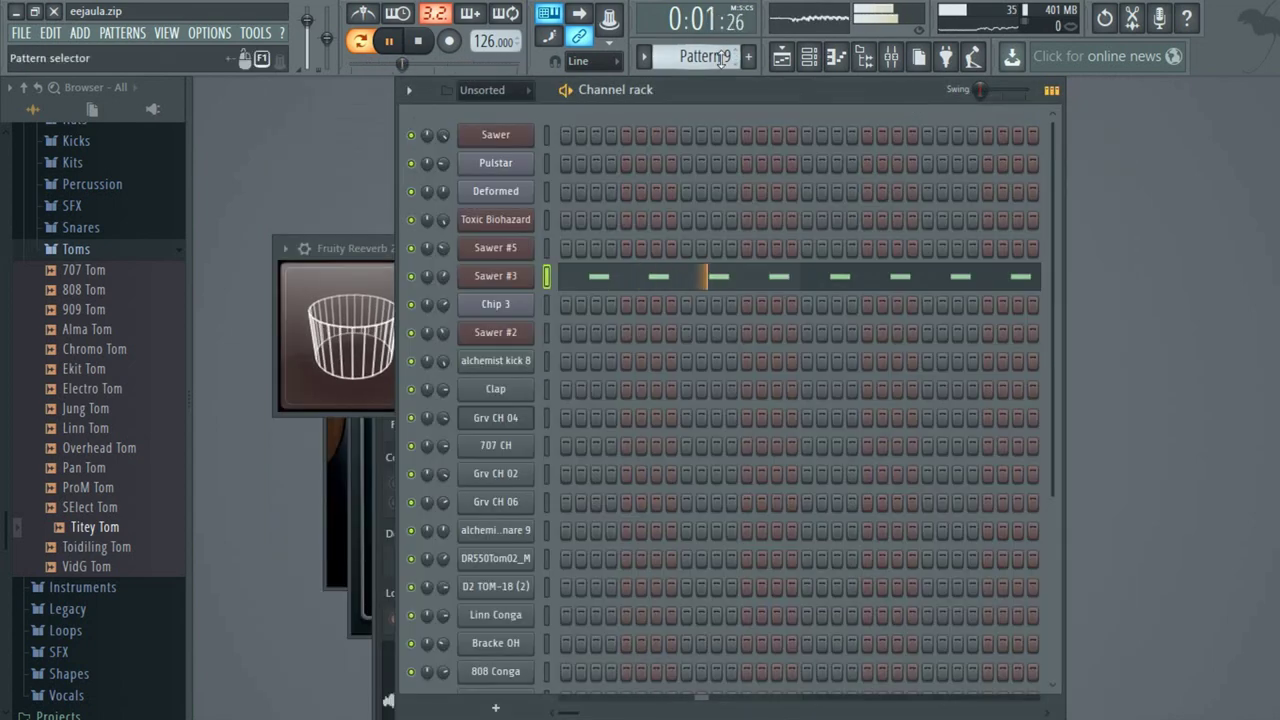
# Switch to Pattern 10 and examine the Sawer #5 channel's preset and its piano roll notes while it plays.
pyautogui.scroll(-1, 718, 57)
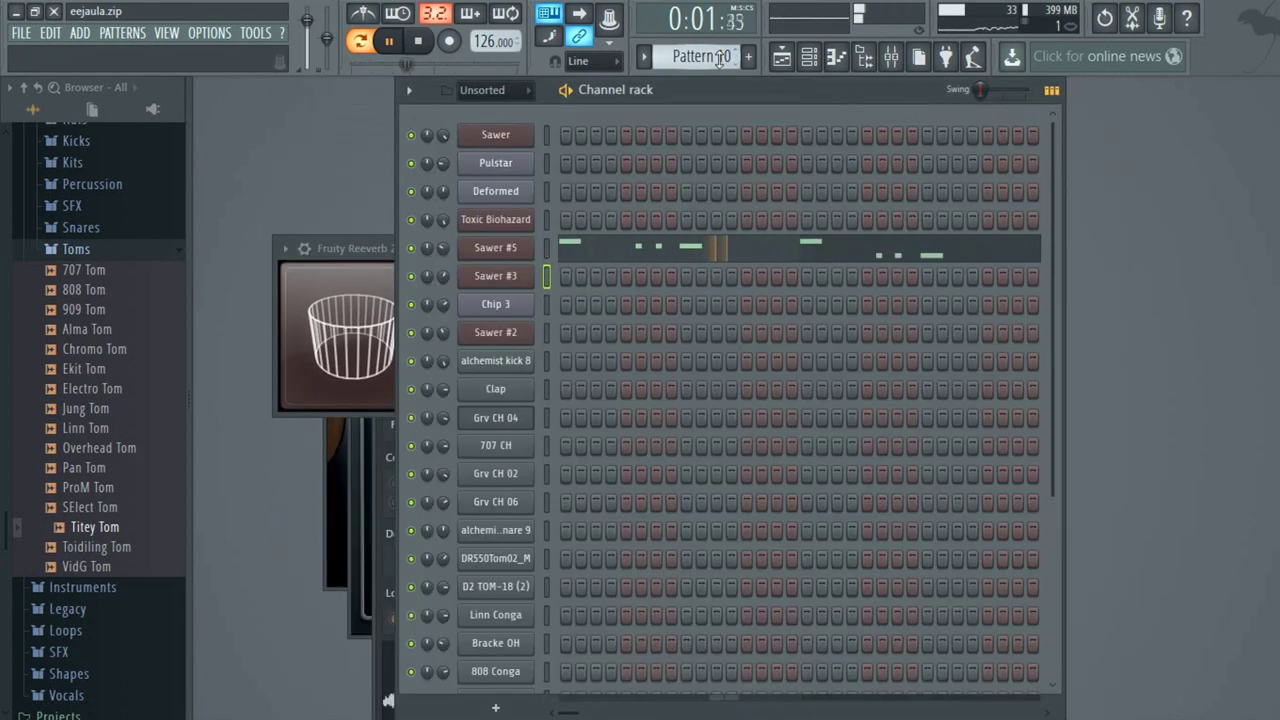
pyautogui.click(495, 247)
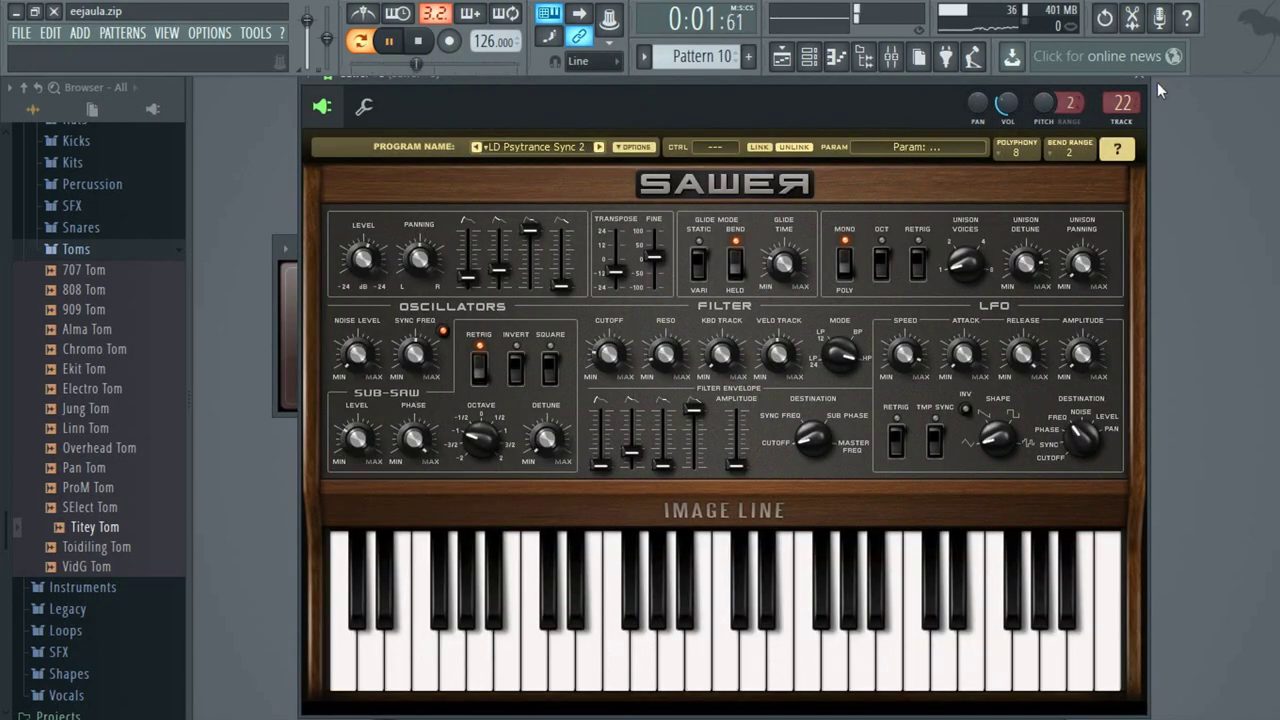
pyautogui.click(1118, 95)
pyautogui.click(858, 248)
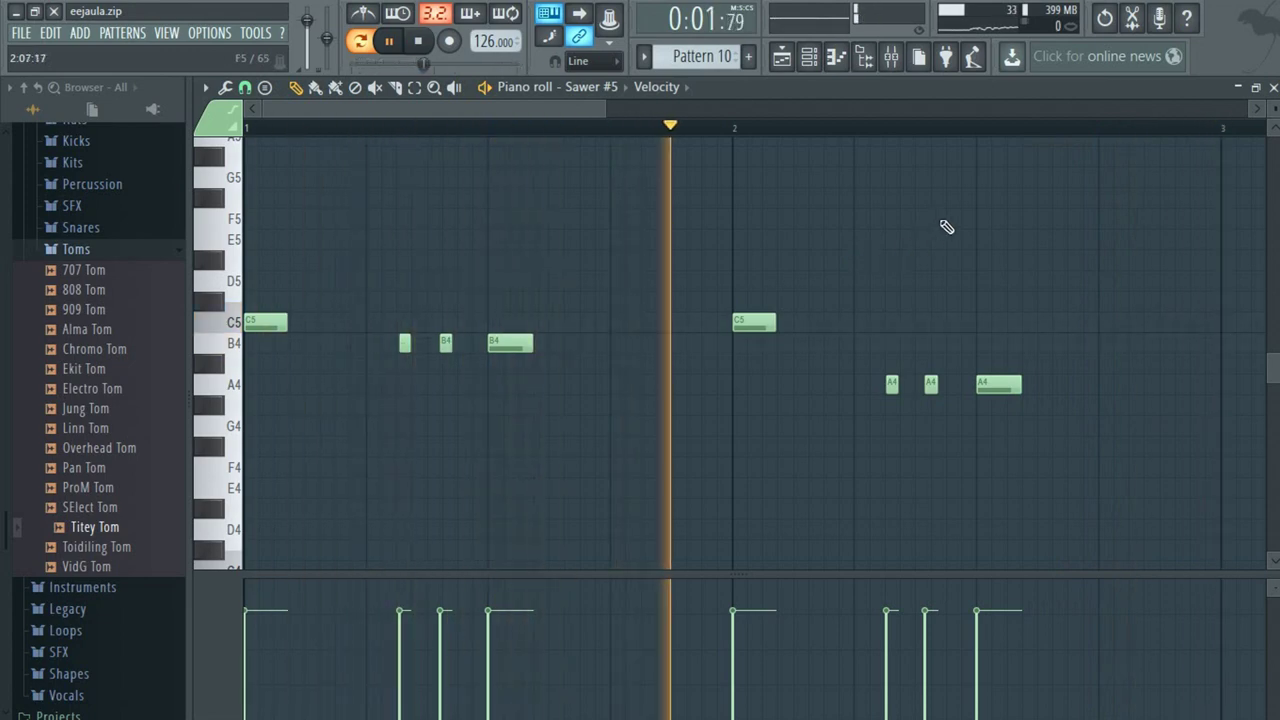
pyautogui.click(1273, 88)
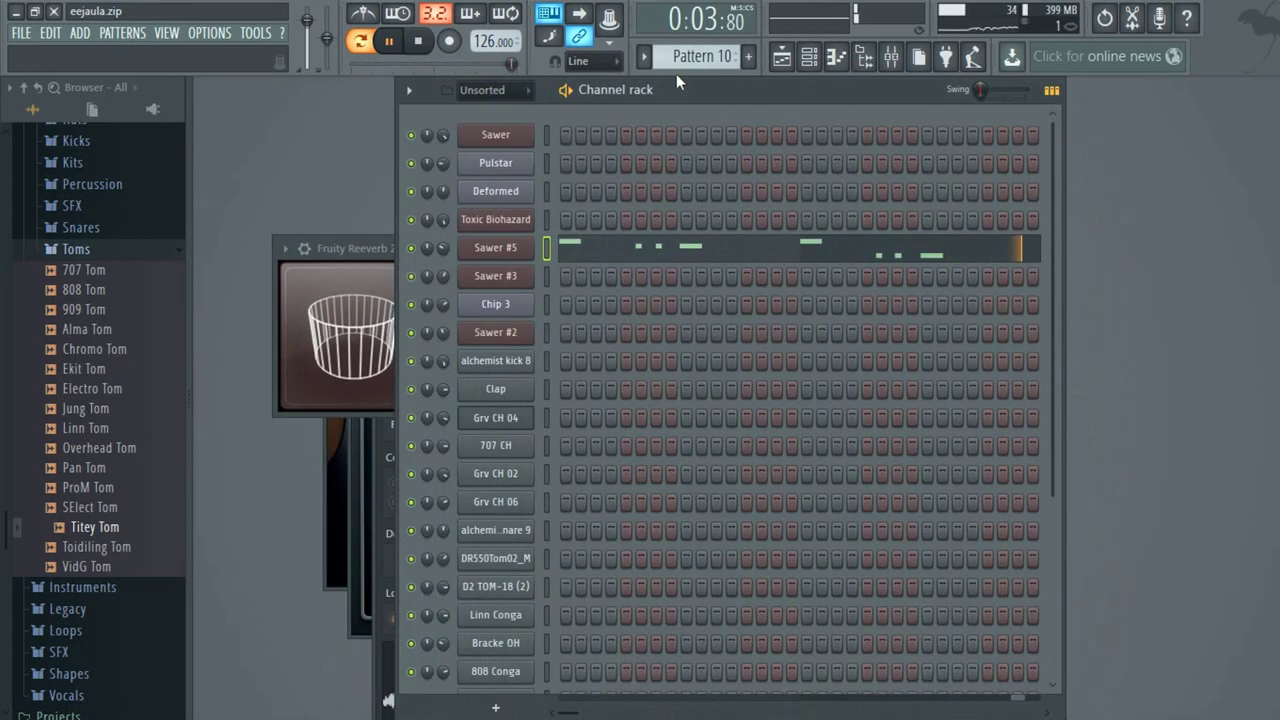
# Switch to Pattern 11 and audition the 2SEQ Turn Off and 1SEQ Toxitar presets in Toxic Biohazard.
pyautogui.scroll(-1, 686, 64)
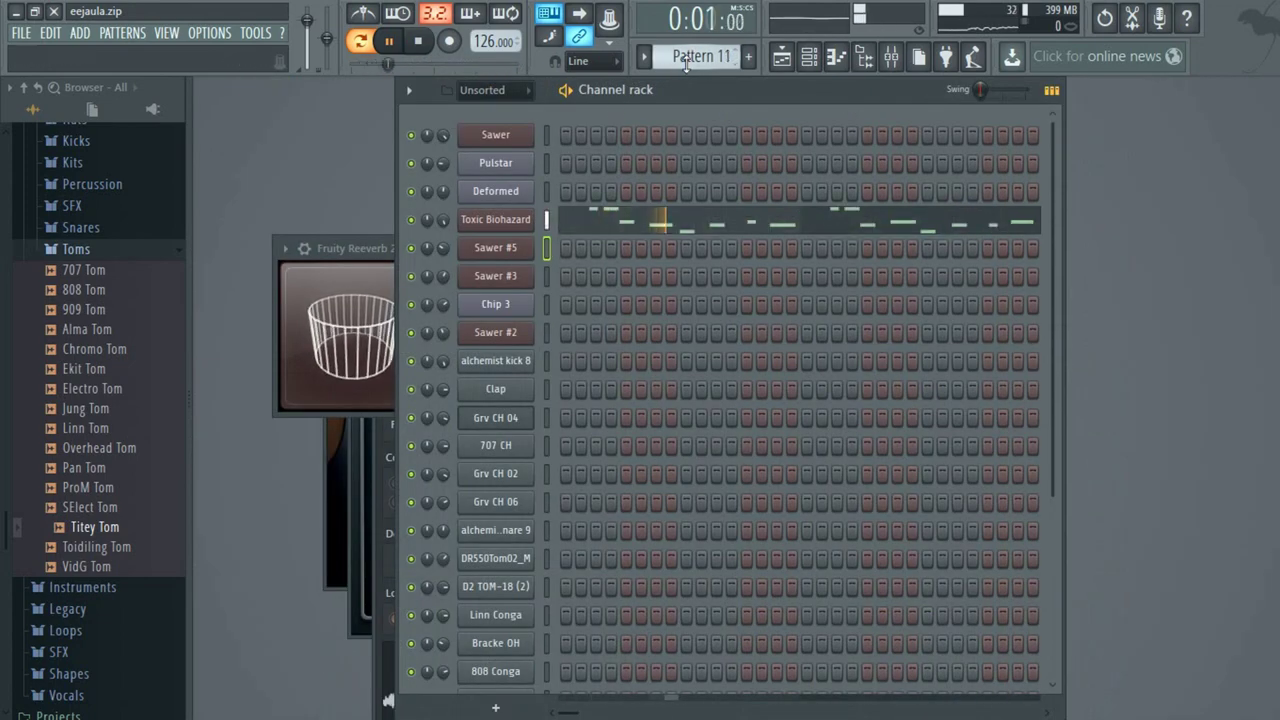
pyautogui.click(511, 220)
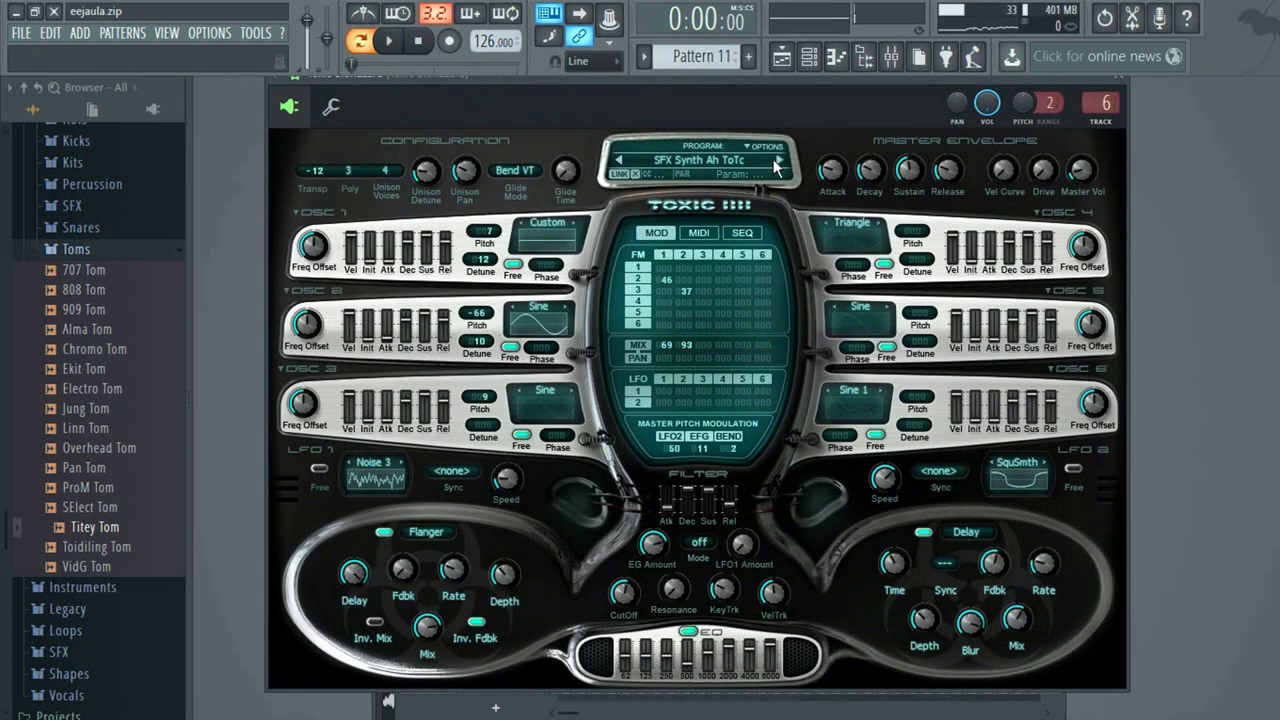
pyautogui.click(779, 162)
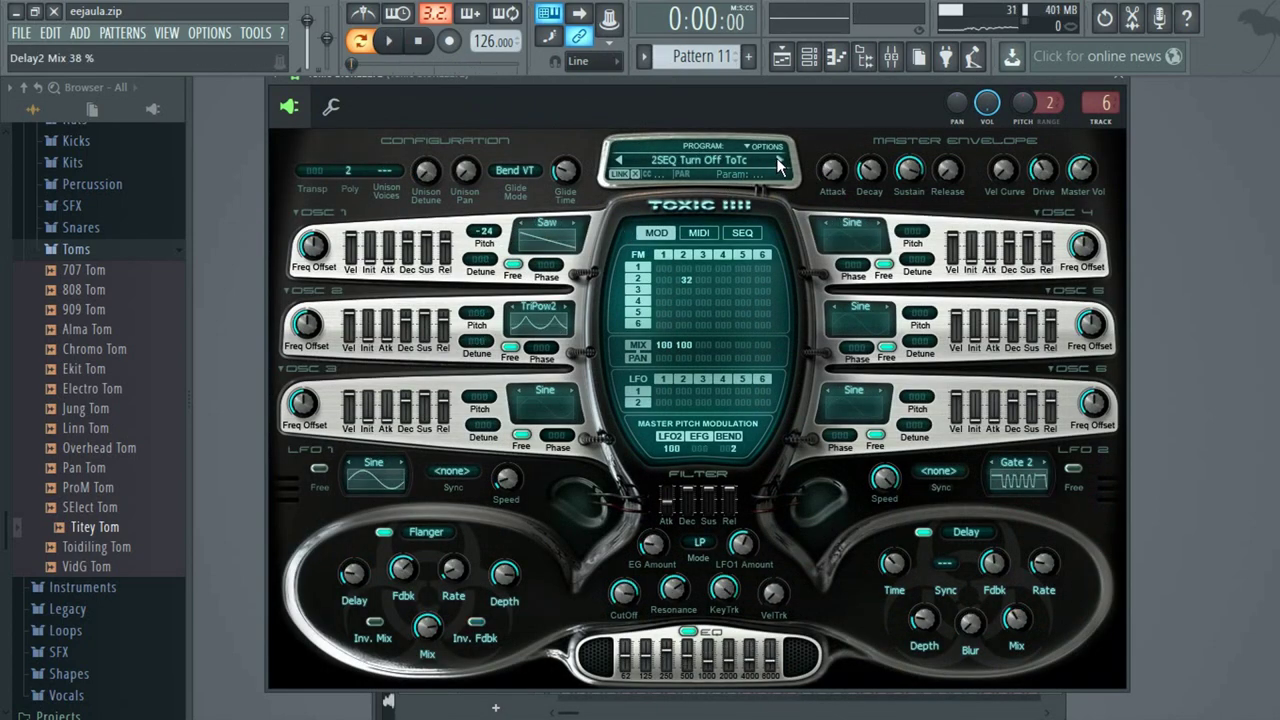
pyautogui.press('space')
pyautogui.click(619, 162)
pyautogui.press('space')
# From the Toxic Biohazard preset library, audition 1SEQ Toxitar, 2SEQ Turn Off and 3SEQ Volume Pedal II.
pyautogui.click(661, 164)
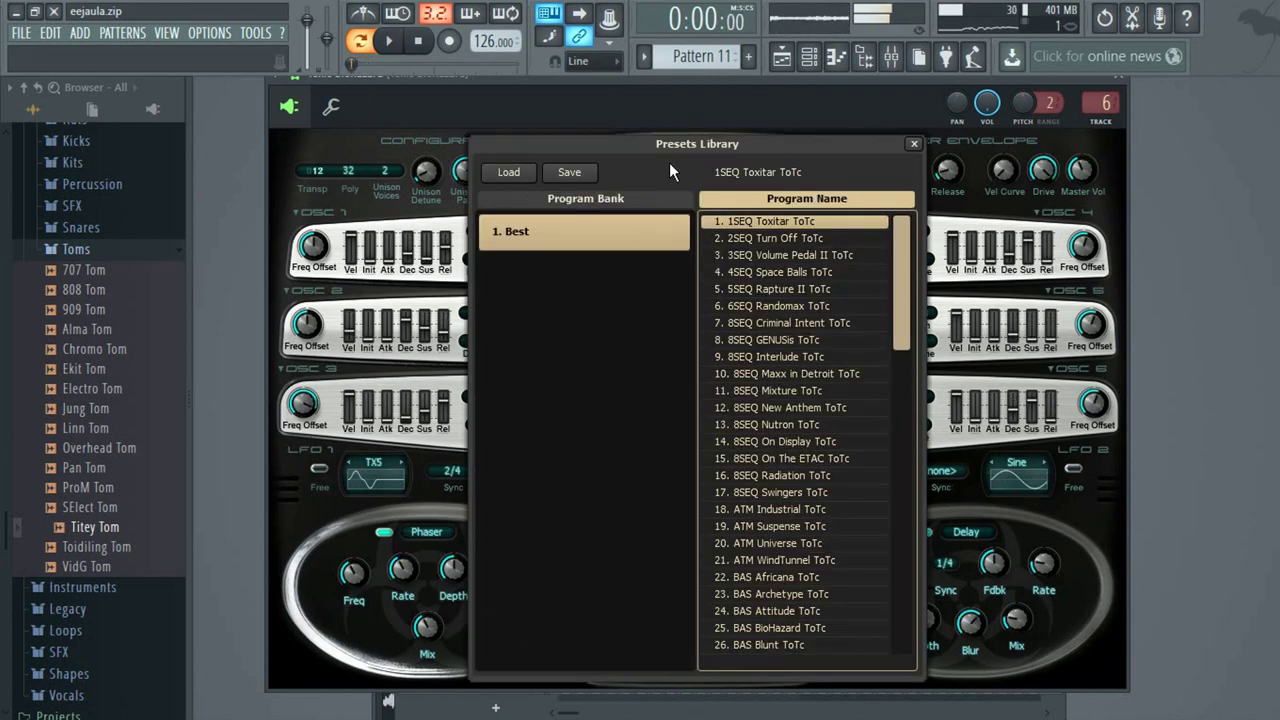
pyautogui.click(755, 222)
pyautogui.press('space')
pyautogui.press('space')
pyautogui.click(745, 160)
pyautogui.click(768, 237)
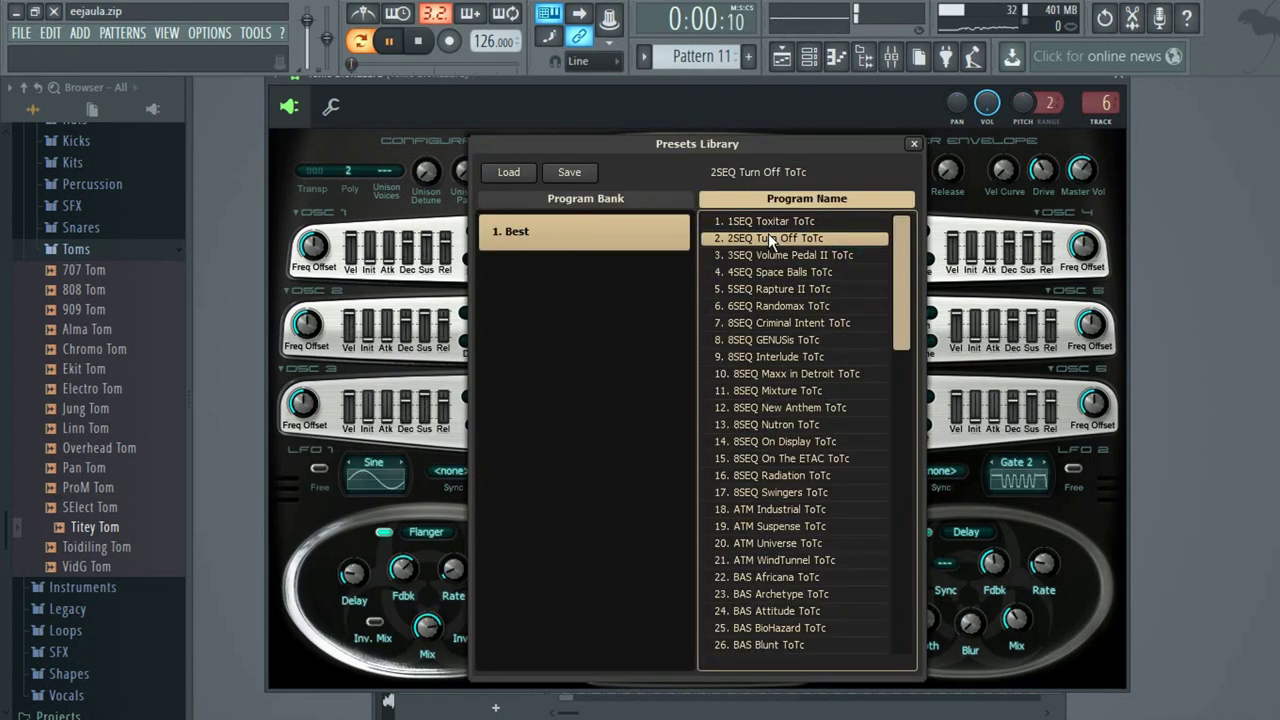
pyautogui.click(830, 253)
pyautogui.press('space')
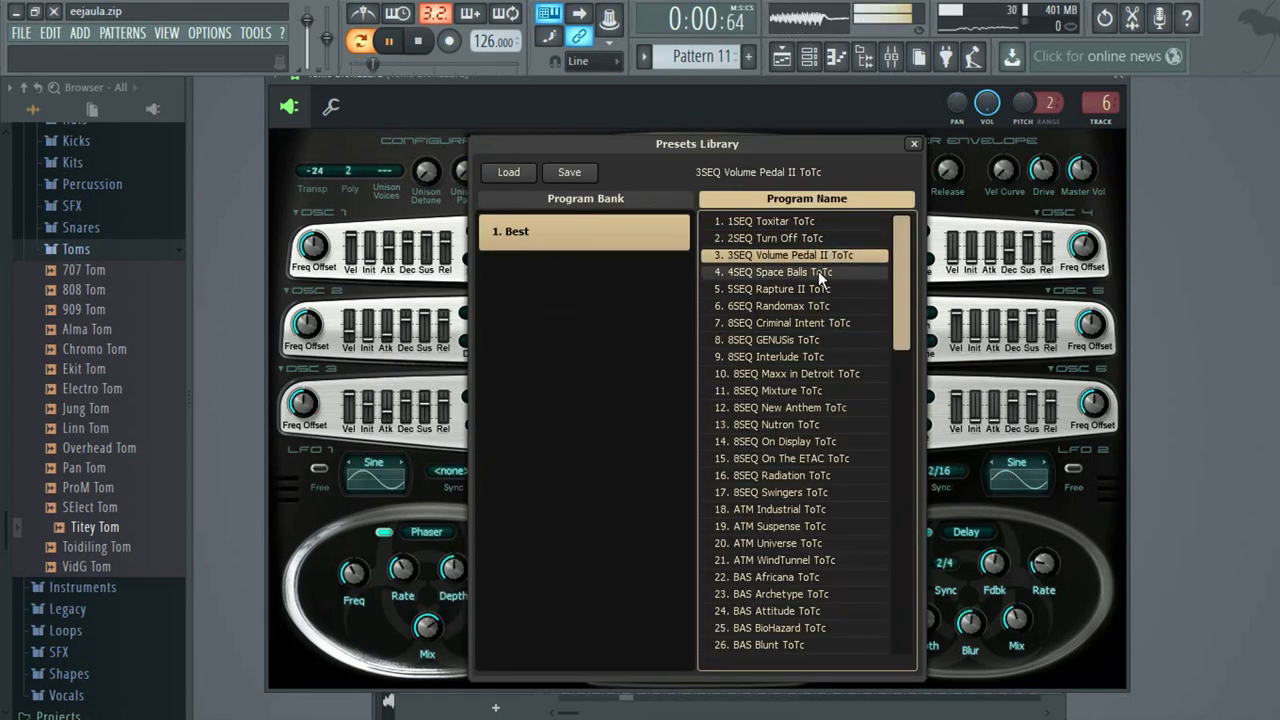
# Audition the 4SEQ Space Balls, 5SEQ Rapture II, 6SEQ Randomax and 8SEQ Criminal Intent presets.
pyautogui.click(815, 272)
pyautogui.click(812, 290)
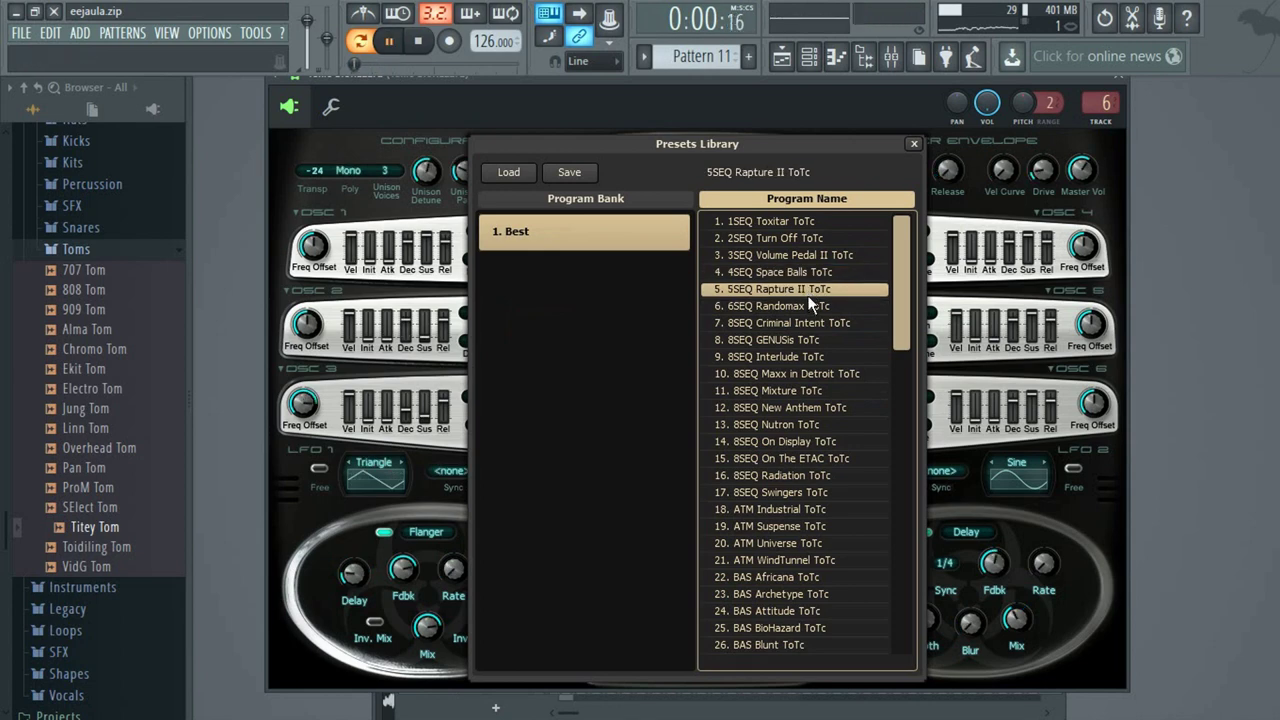
pyautogui.click(812, 305)
pyautogui.click(799, 320)
pyautogui.press('space')
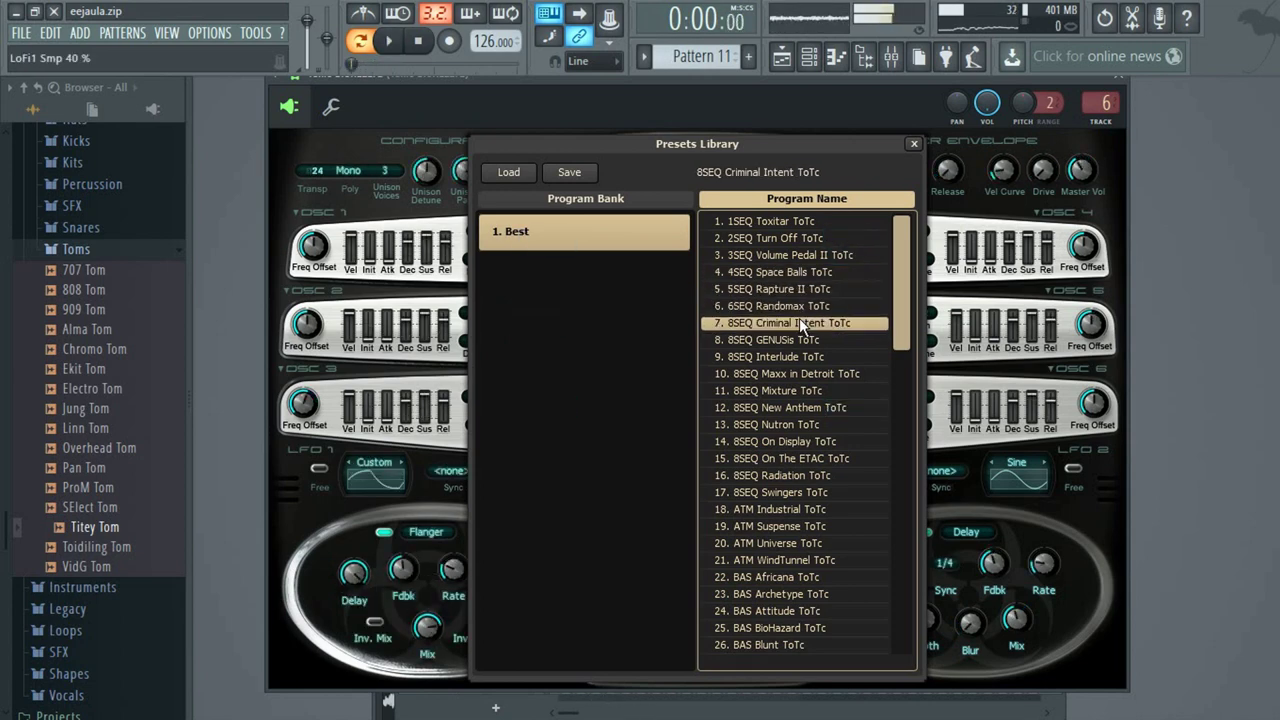
# Audition the 8SEQ presets GENUSis, Interlude, Maxx in Detroit and Mixture with Pattern 11.
pyautogui.click(801, 340)
pyautogui.press('space')
pyautogui.click(797, 351)
pyautogui.press('space')
pyautogui.click(799, 369)
pyautogui.press('space')
pyautogui.click(796, 387)
pyautogui.press('space')
pyautogui.press('space')
# Audition the 8SEQ presets New Anthem, Nutron and On Display with Pattern 11.
pyautogui.click(795, 407)
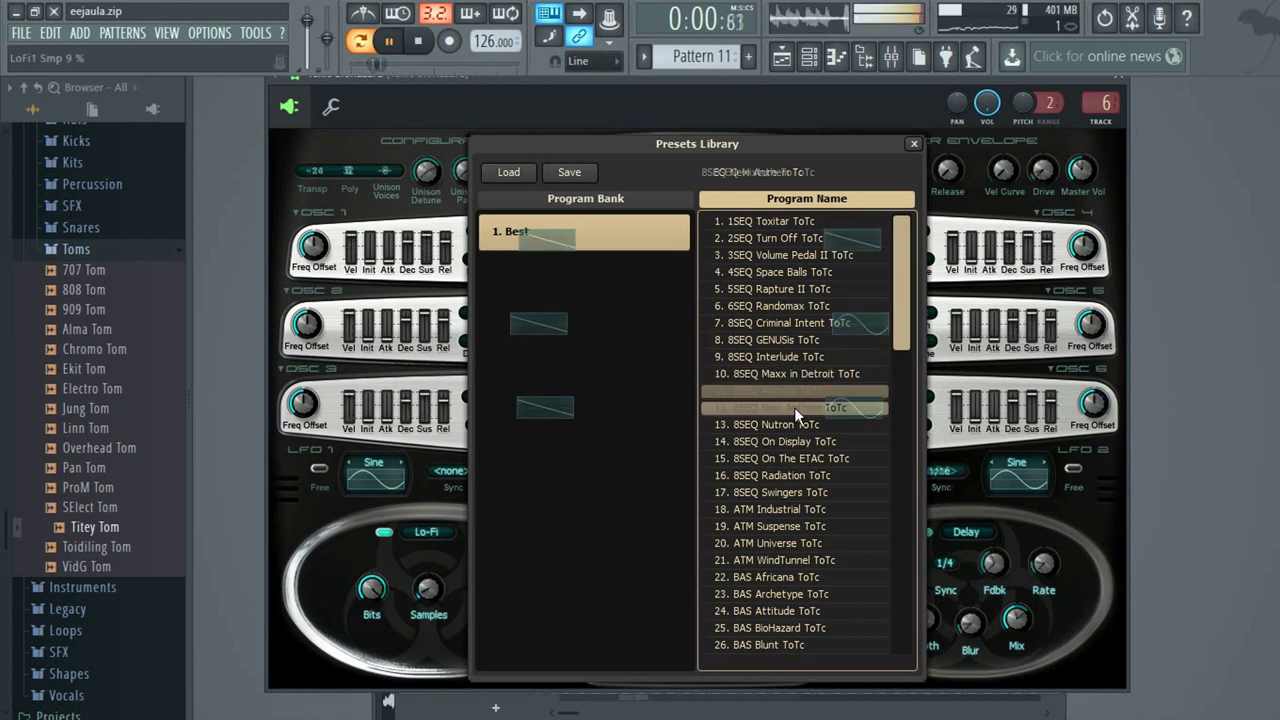
pyautogui.click(794, 424)
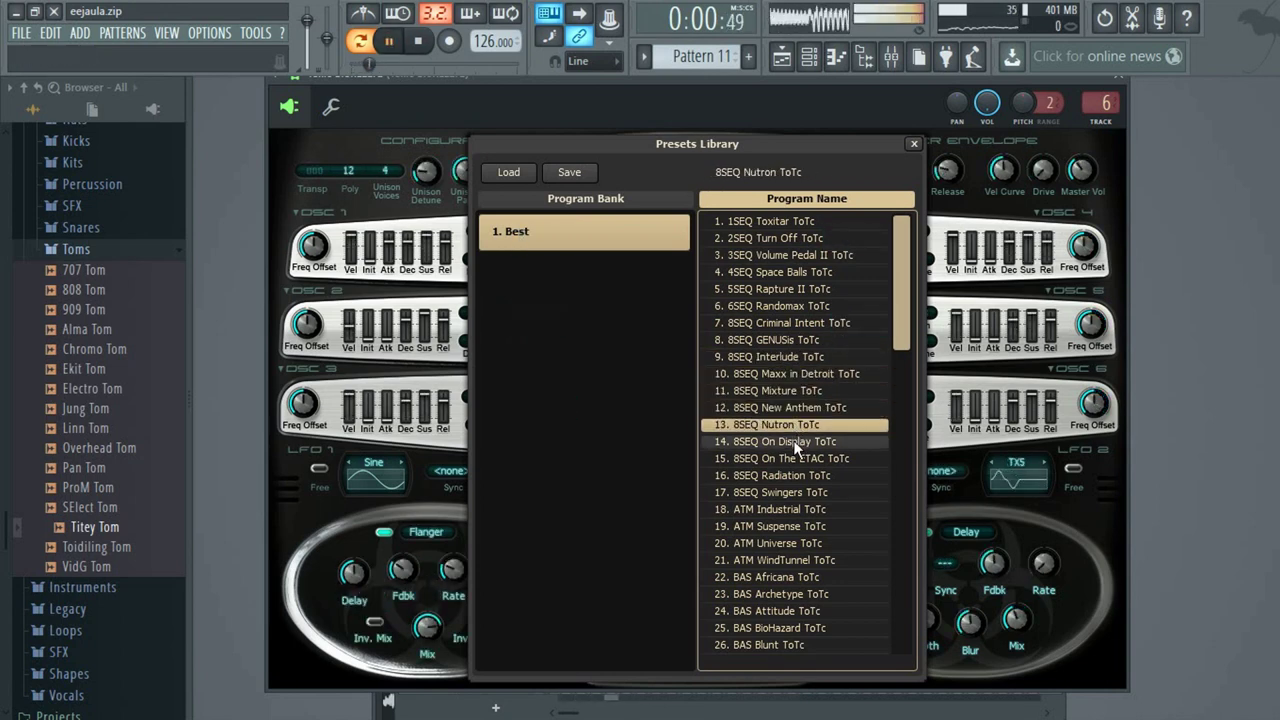
pyautogui.click(793, 440)
pyautogui.press('space')
pyautogui.press('space')
# Audition the 8SEQ presets On The ETAC, Radiation and Swingers with Pattern 11.
pyautogui.click(795, 457)
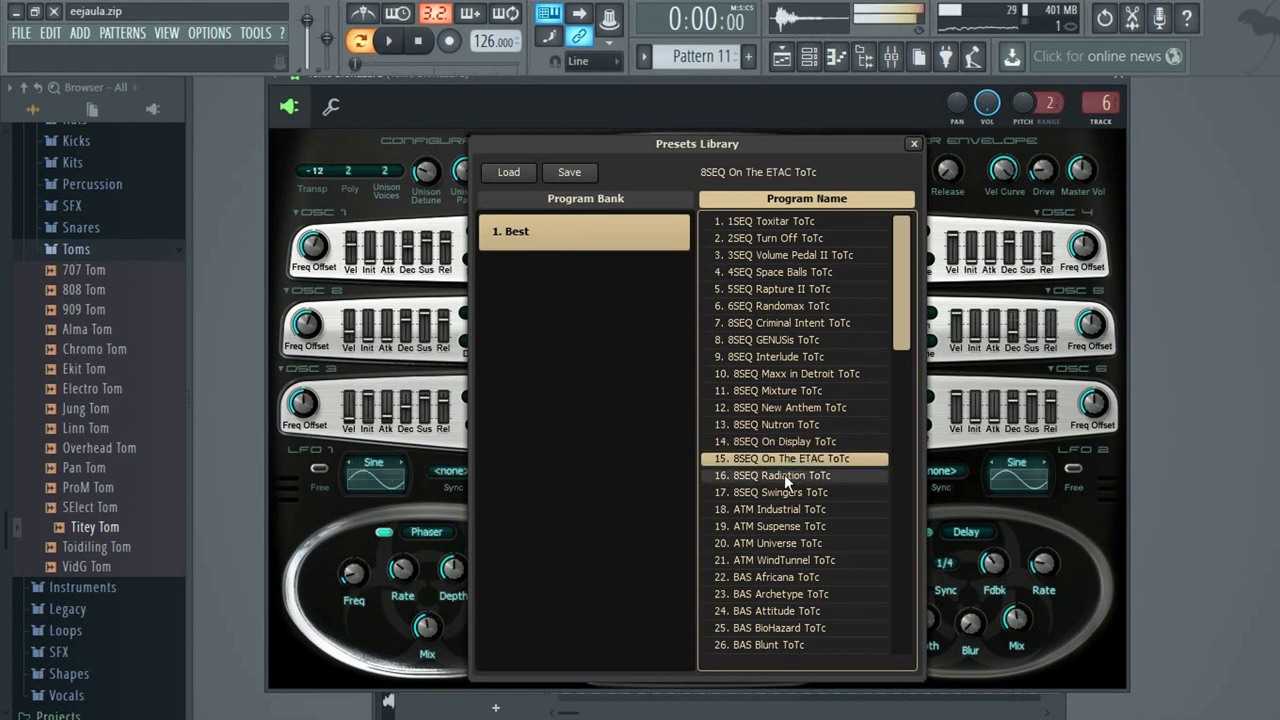
pyautogui.click(784, 475)
pyautogui.press('space')
pyautogui.press('space')
pyautogui.click(785, 489)
pyautogui.press('space')
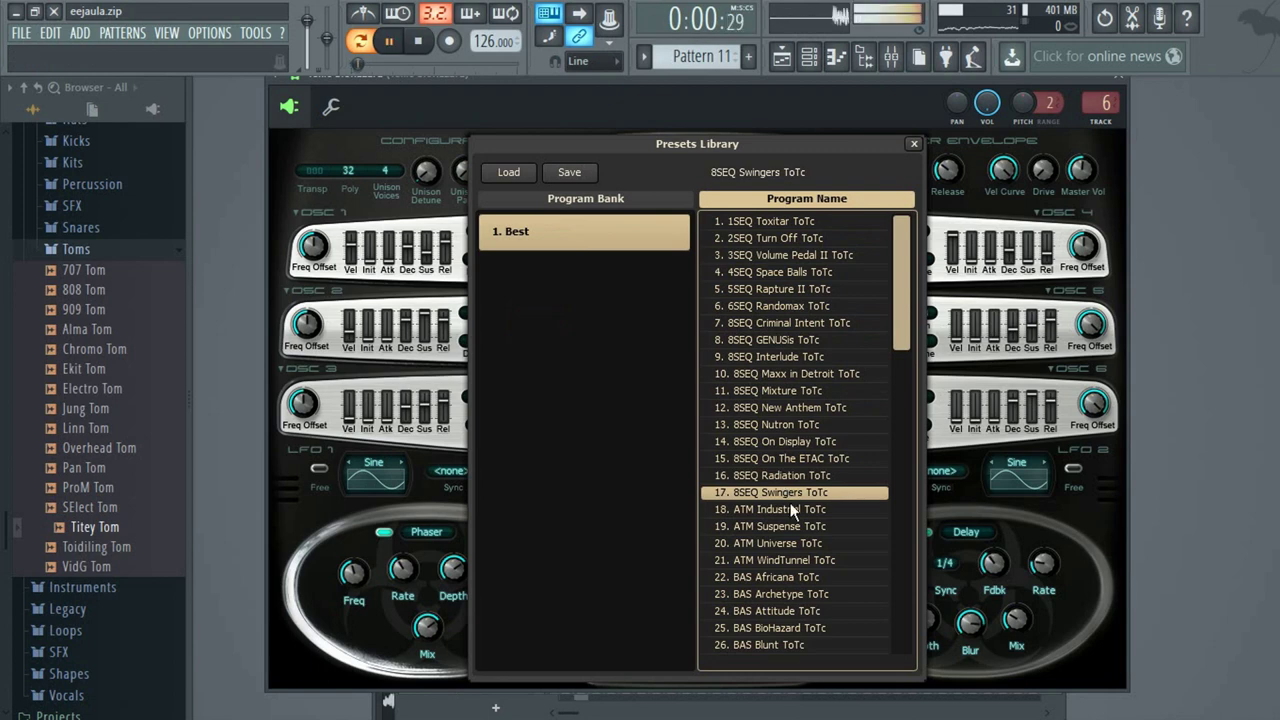
# Audition the ATM presets Industrial, Suspense, Universe and WindTunnel with Pattern 11.
pyautogui.click(790, 510)
pyautogui.press('space')
pyautogui.press('space')
pyautogui.click(793, 527)
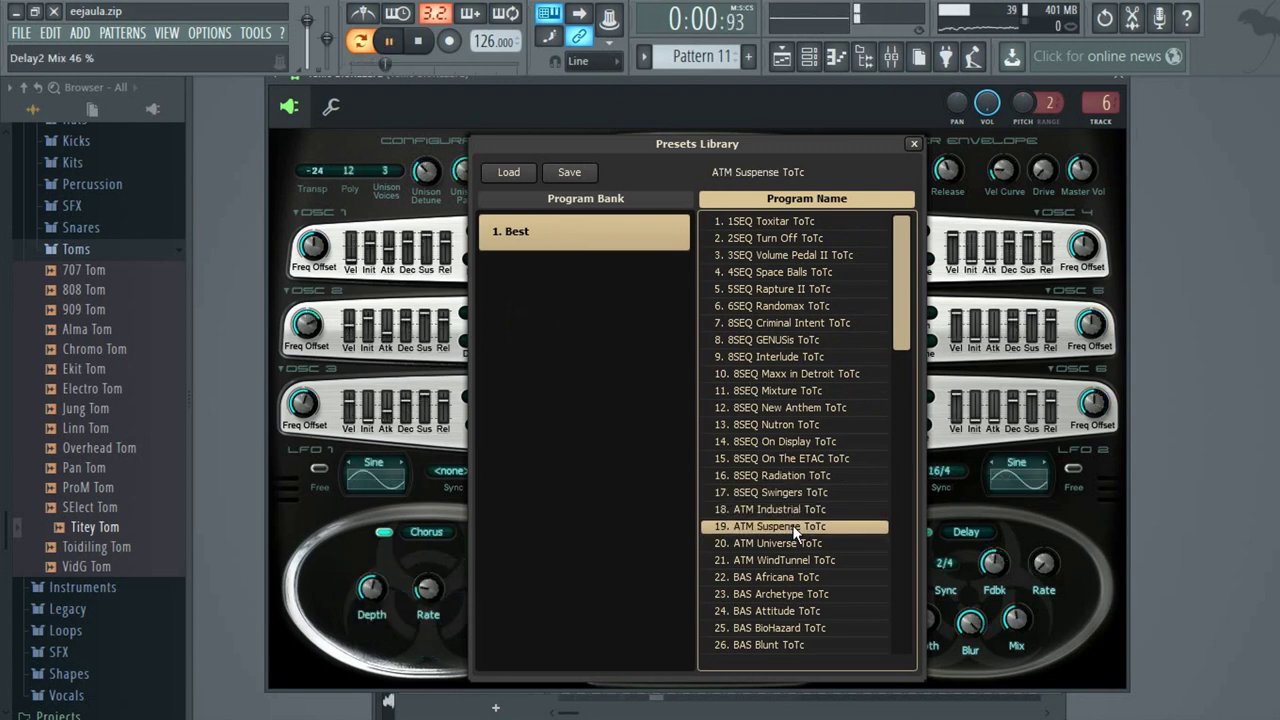
pyautogui.click(783, 544)
pyautogui.press('space')
pyautogui.press('space')
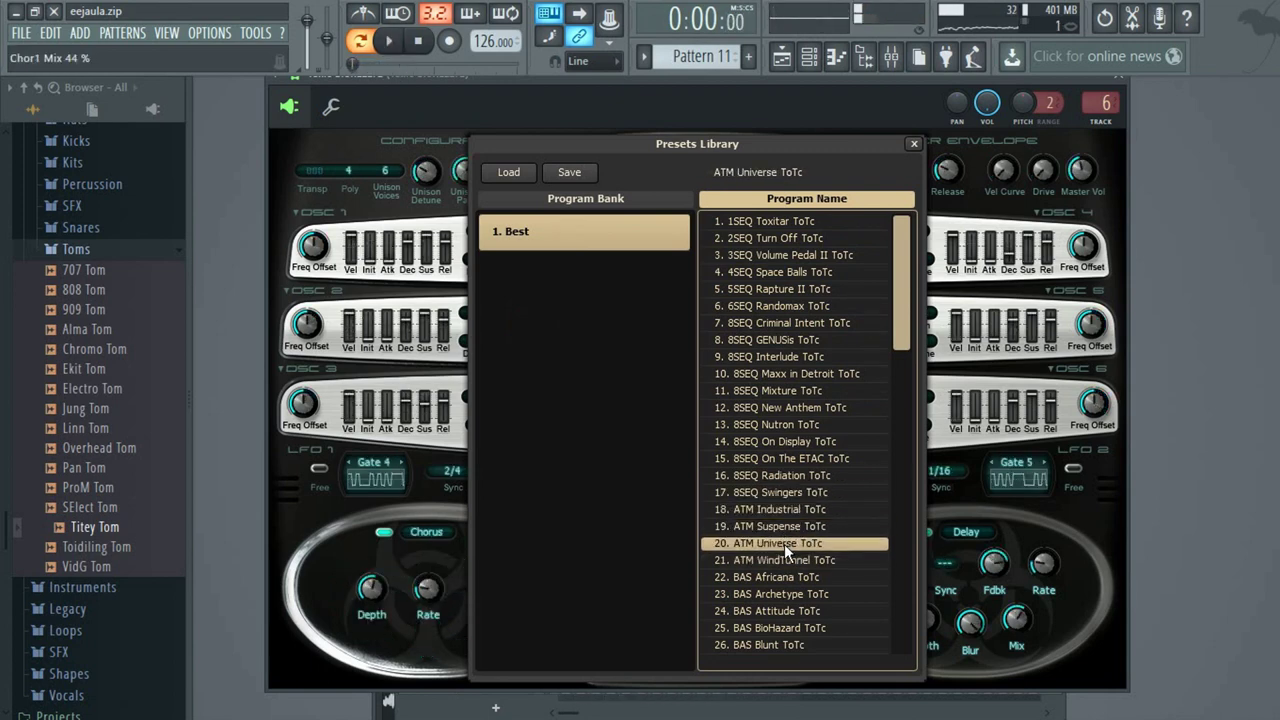
pyautogui.click(794, 575)
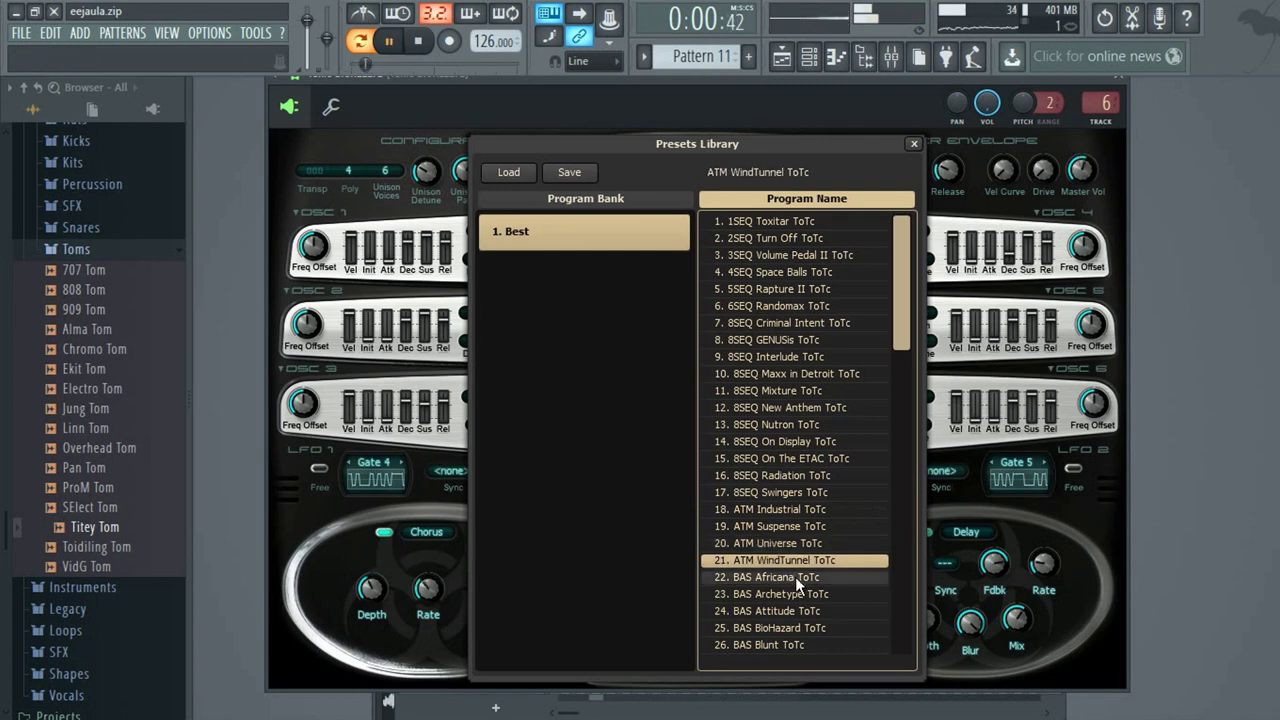
pyautogui.press('space')
pyautogui.press('space')
pyautogui.scroll(-2, 801, 483)
# Audition the bass presets BAS Archetype, BAS Attitude, BAS BioHazard and BAS Blunt with Pattern 11.
pyautogui.click(787, 530)
pyautogui.press('space')
pyautogui.click(789, 544)
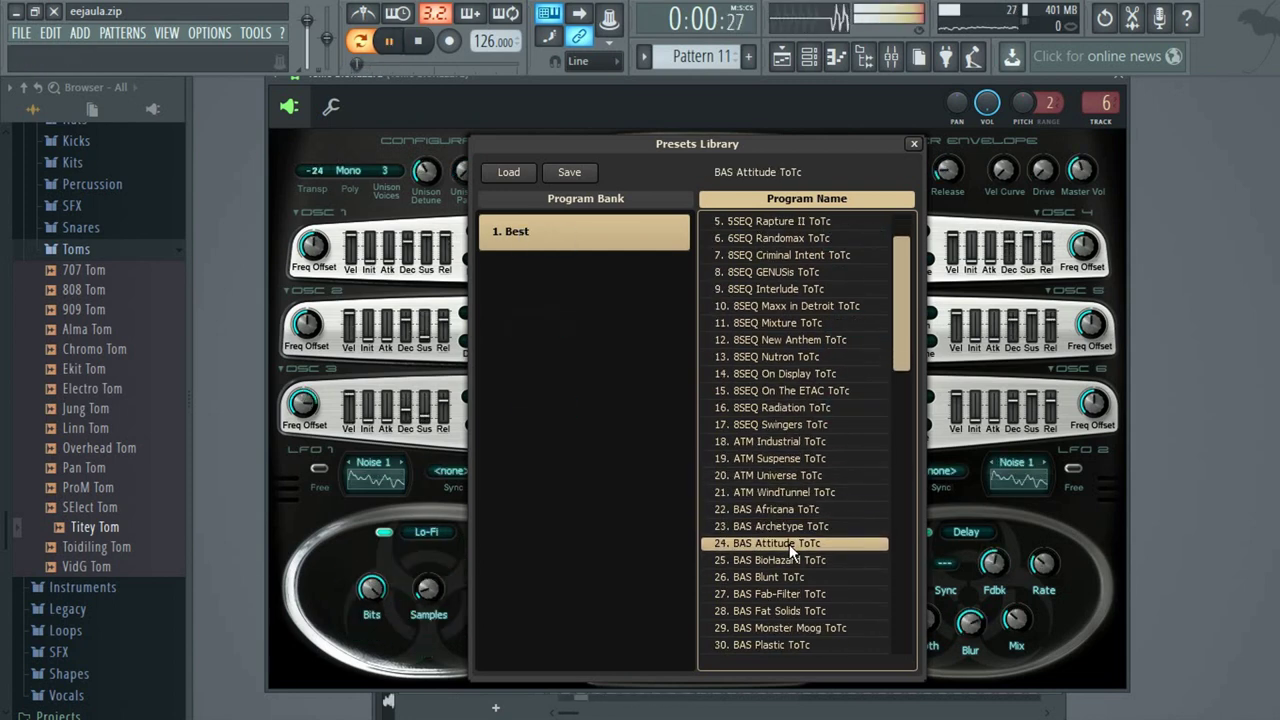
pyautogui.press('space')
pyautogui.click(788, 565)
pyautogui.click(785, 576)
pyautogui.press('space')
pyautogui.press('space')
# Audition the bass presets BAS Fab-Filter, BAS Fat Solids and BAS Monster Moog, and load BAS Plastic.
pyautogui.scroll(-3, 790, 550)
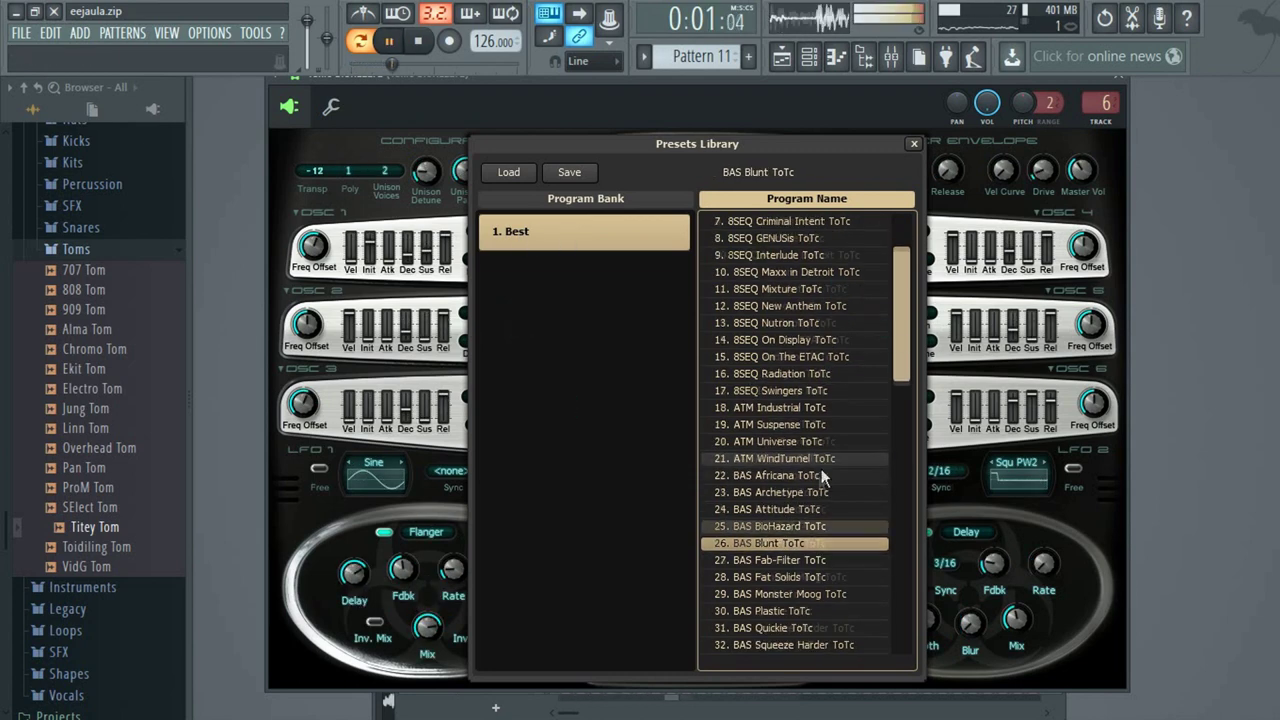
pyautogui.click(790, 544)
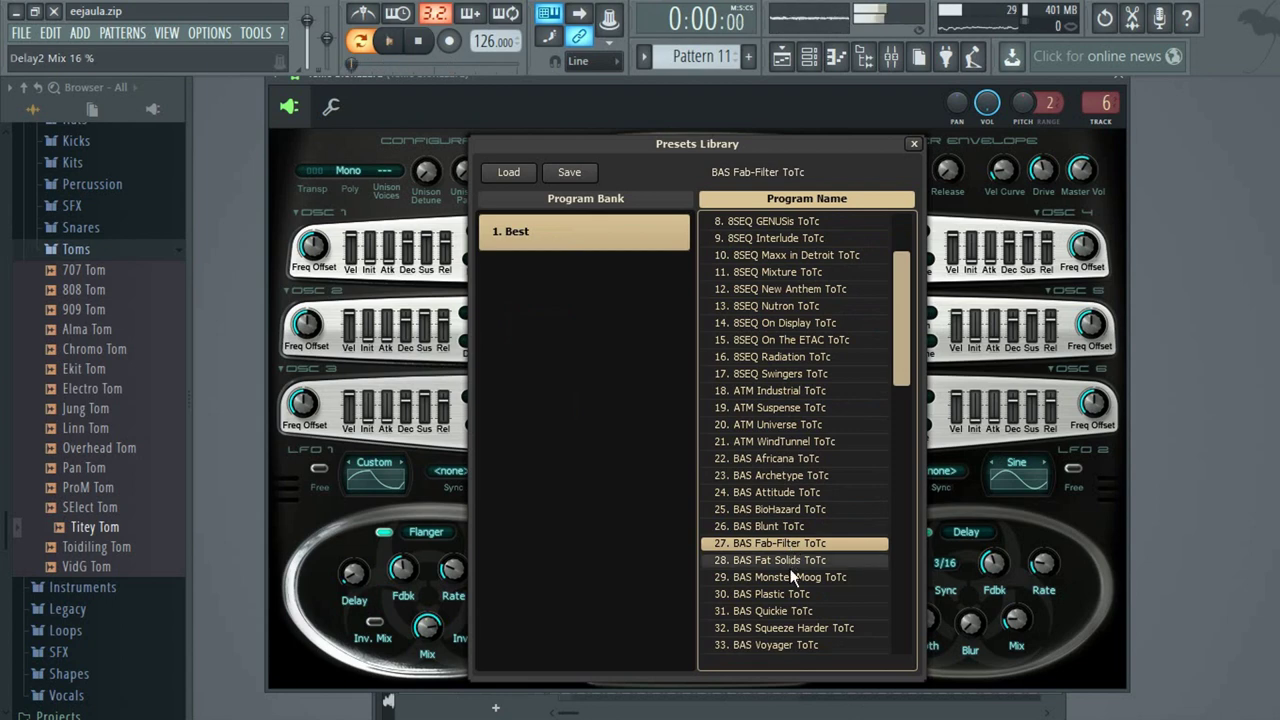
pyautogui.click(792, 561)
pyautogui.press('space')
pyautogui.press('space')
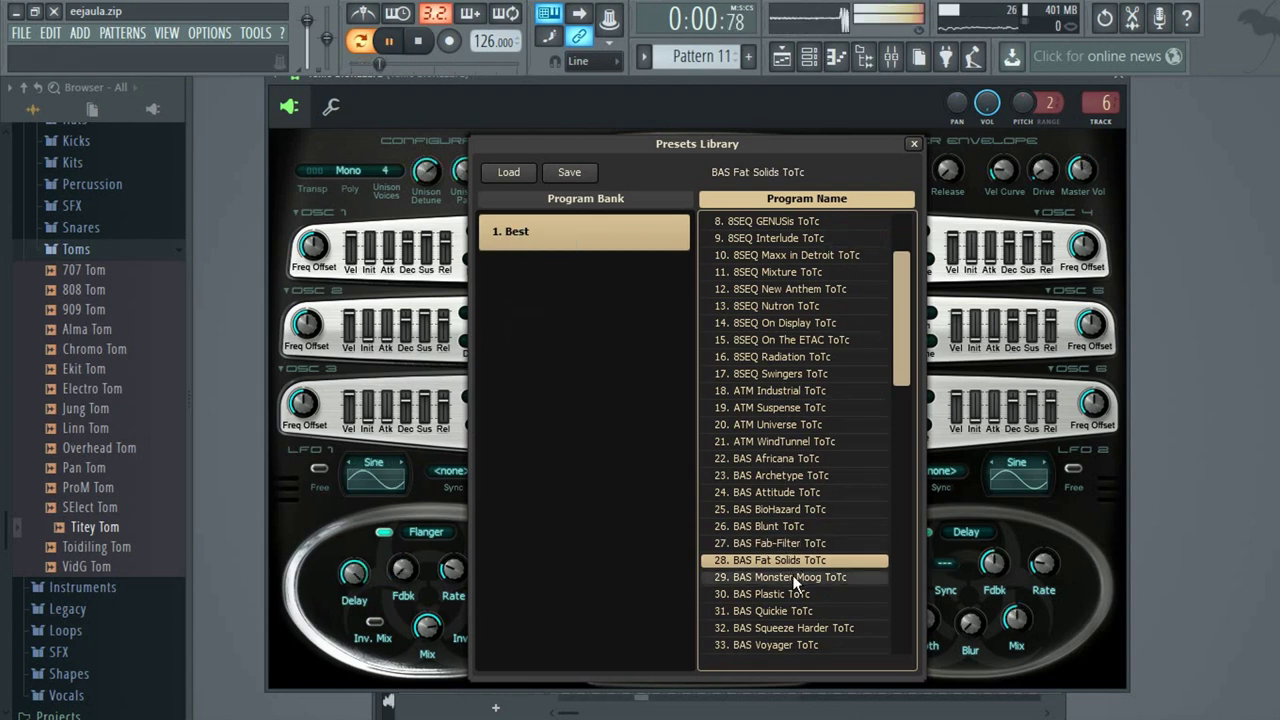
pyautogui.click(793, 577)
pyautogui.click(785, 595)
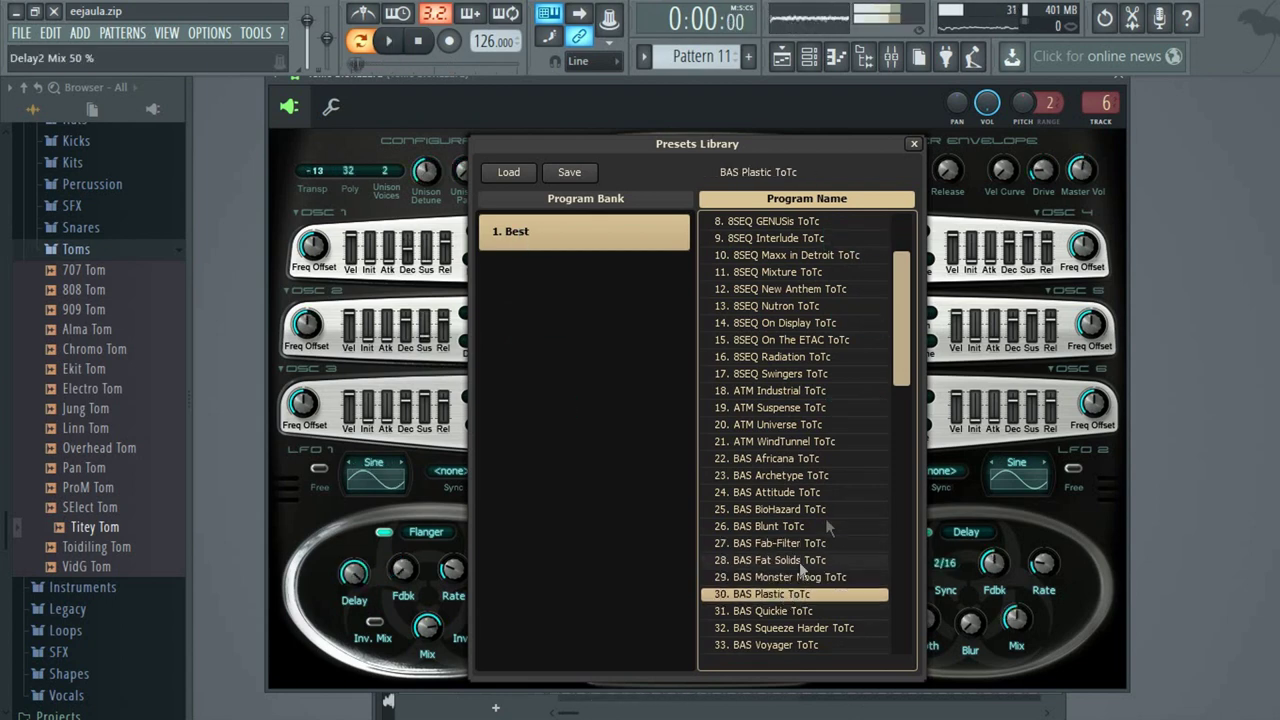
# Audition the presets BAS Quickie, BAS Squeeze Harder, BAS Voyager and Iron Piano with Pattern 11.
pyautogui.scroll(-6, 868, 424)
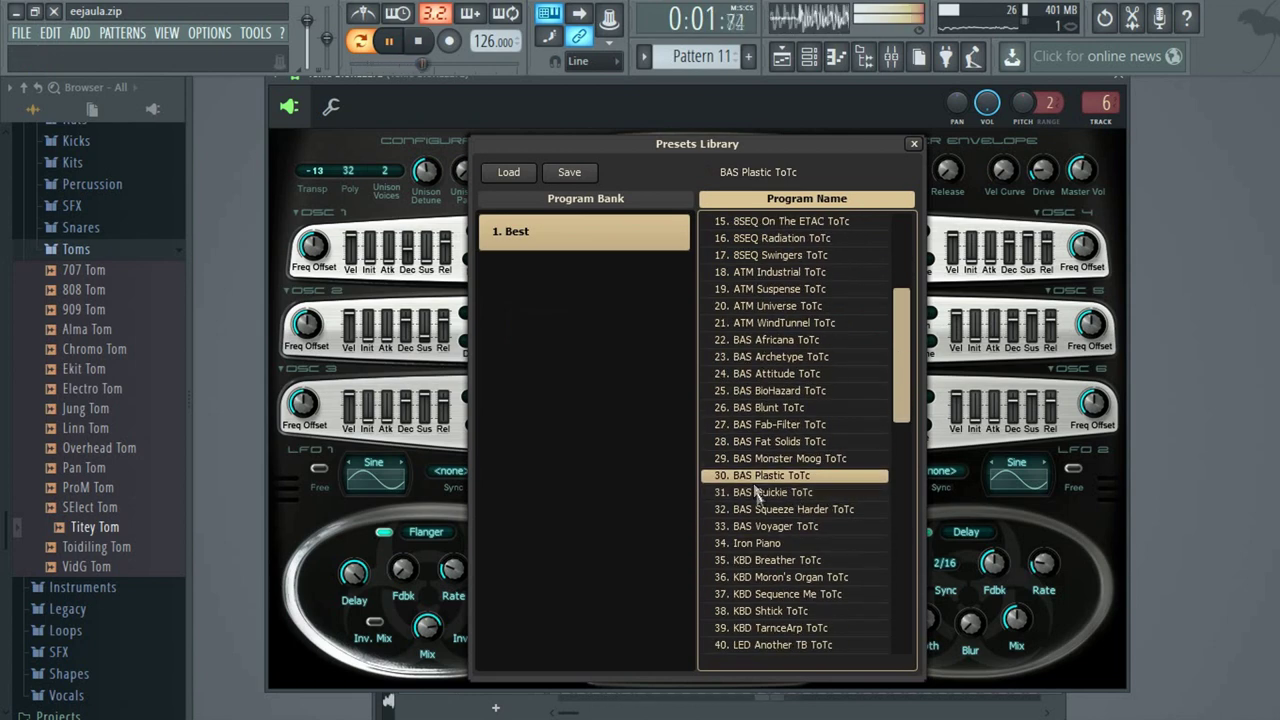
pyautogui.click(760, 494)
pyautogui.click(772, 510)
pyautogui.press('space')
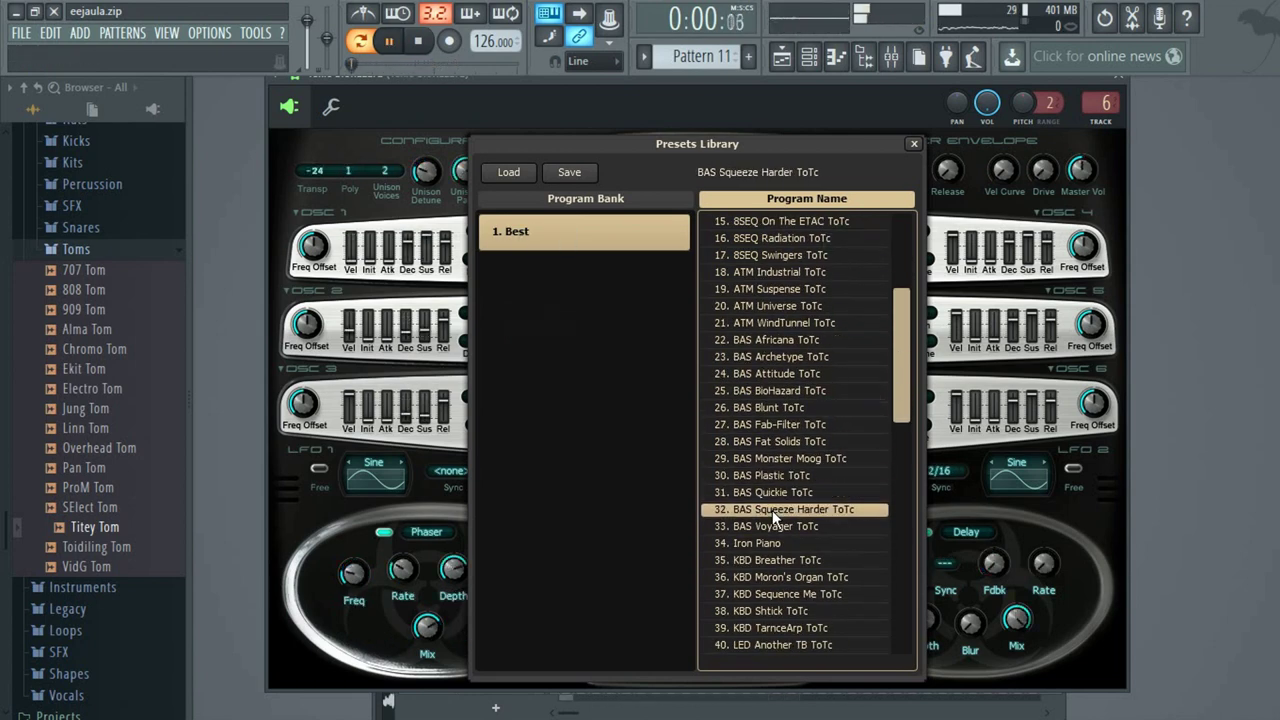
pyautogui.press('space')
pyautogui.click(774, 524)
pyautogui.click(769, 542)
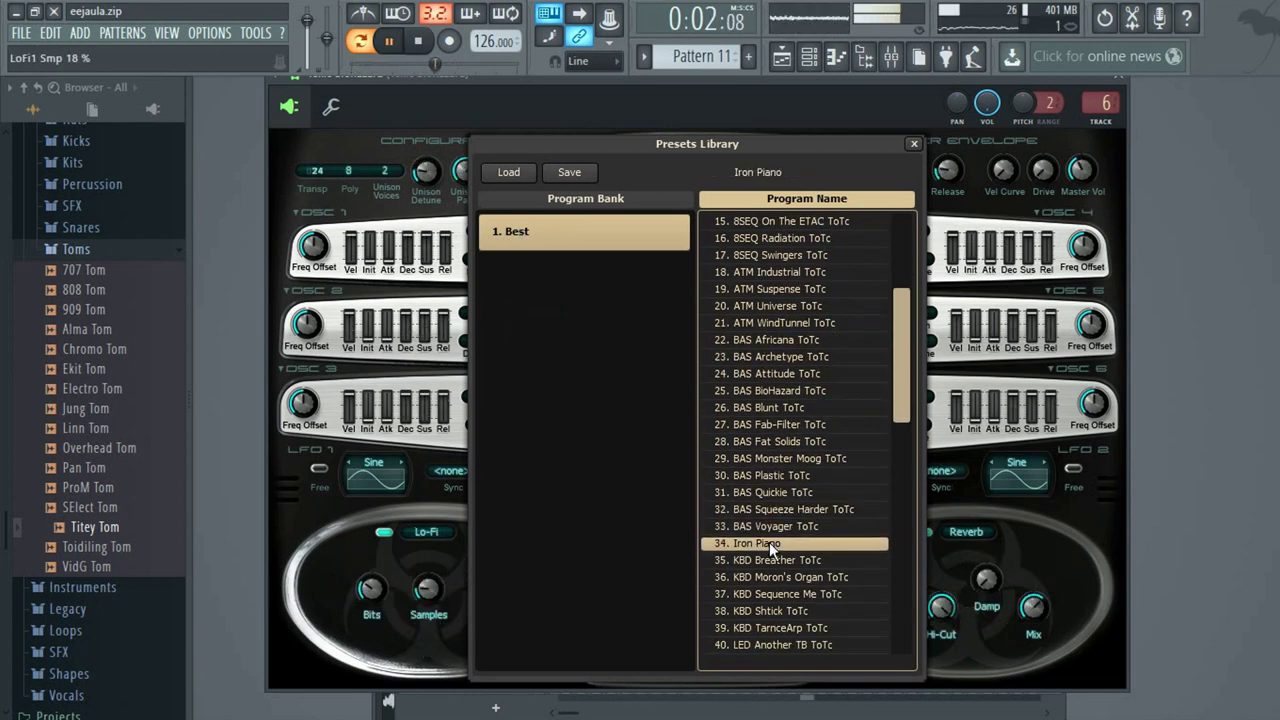
# Audition the keyboard presets KBD Breather, KBD Moron's Organ, KBD Sequence Me, KBD Shtick and KBD TarnceArp with Pattern 11.
pyautogui.click(771, 557)
pyautogui.click(784, 580)
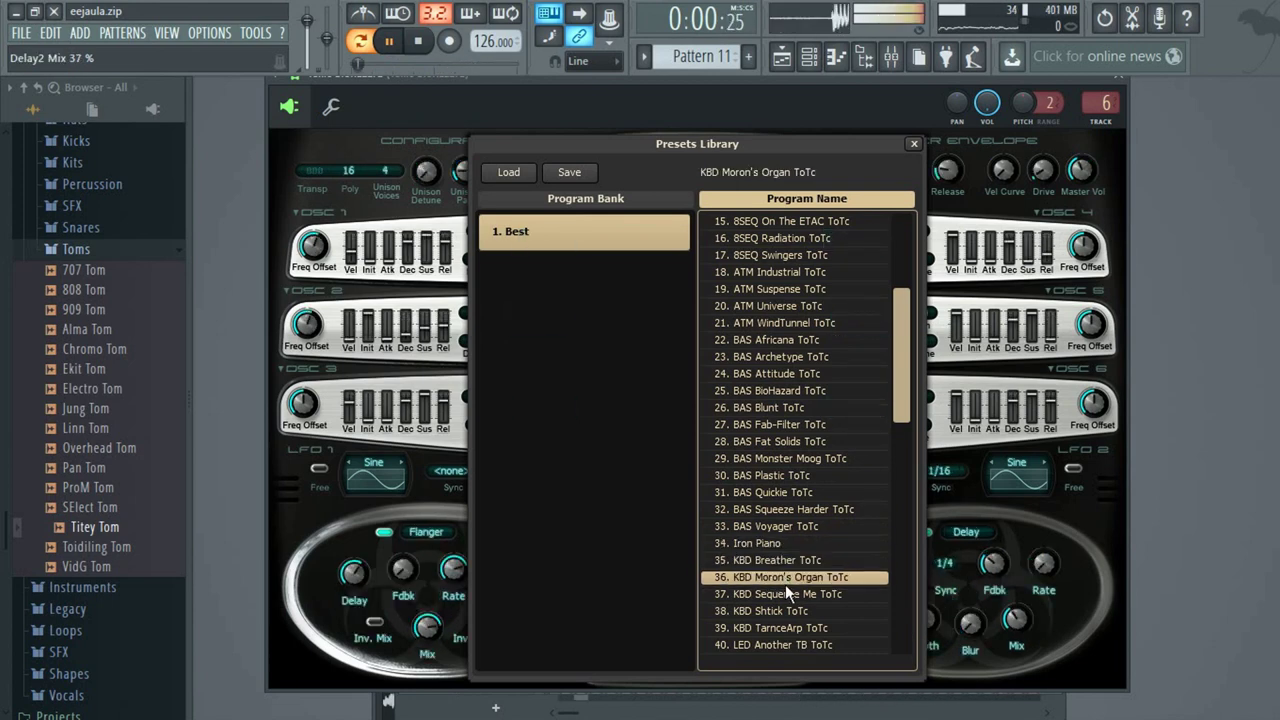
pyautogui.click(785, 595)
pyautogui.click(782, 612)
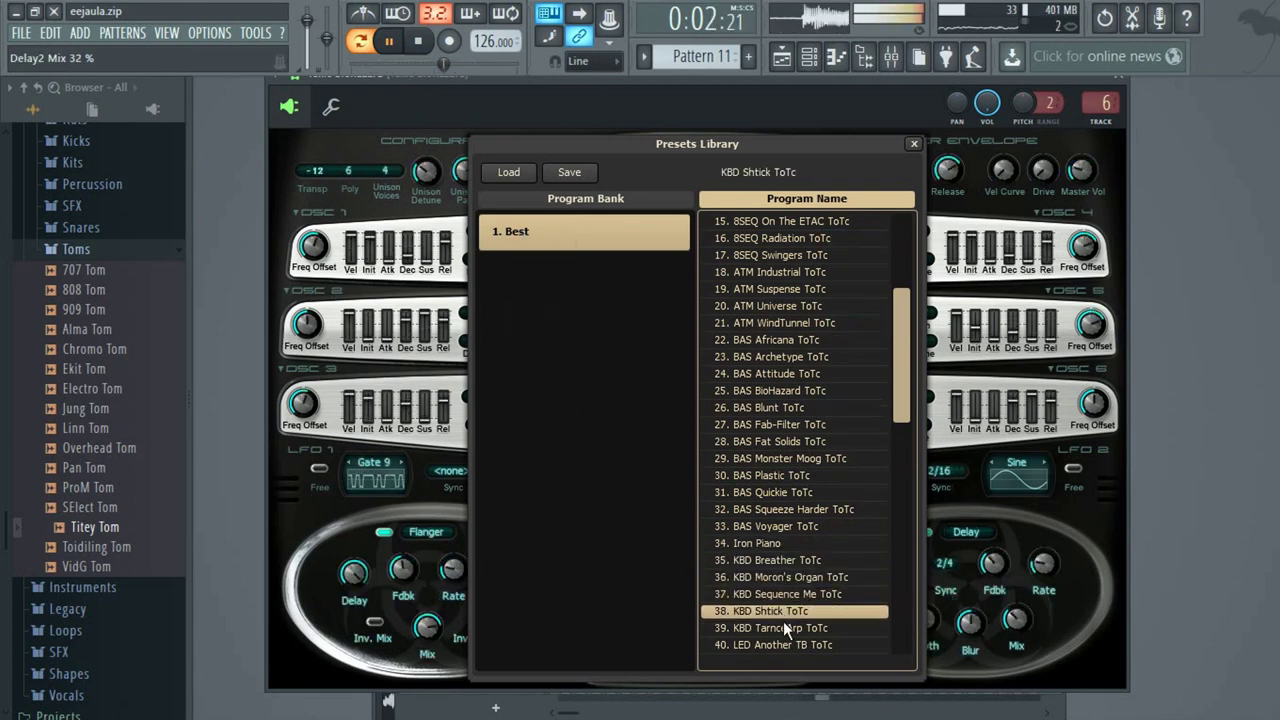
pyautogui.click(785, 626)
# Audition the lead presets LED Another TB, LED CREAM, LED Custom Saw, LED Emulator Brass and LED FMAlog with Pattern 11.
pyautogui.scroll(-2, 798, 550)
pyautogui.click(789, 578)
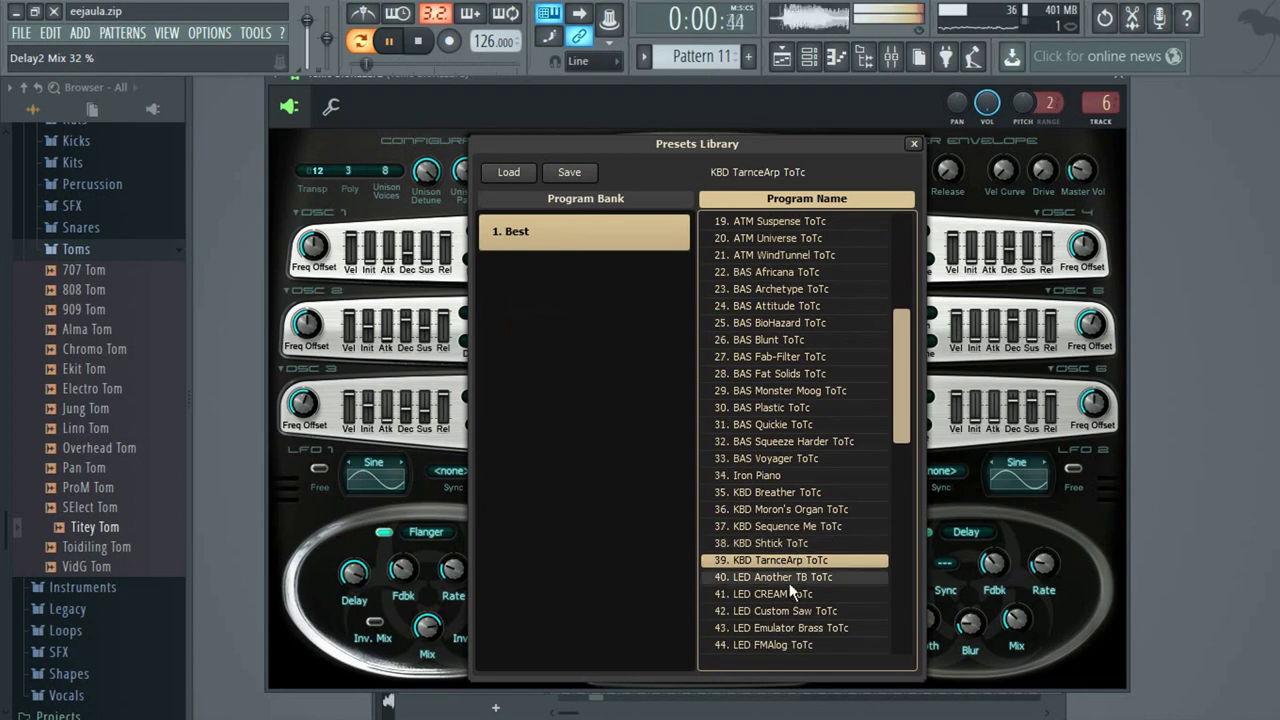
pyautogui.click(795, 594)
pyautogui.click(800, 611)
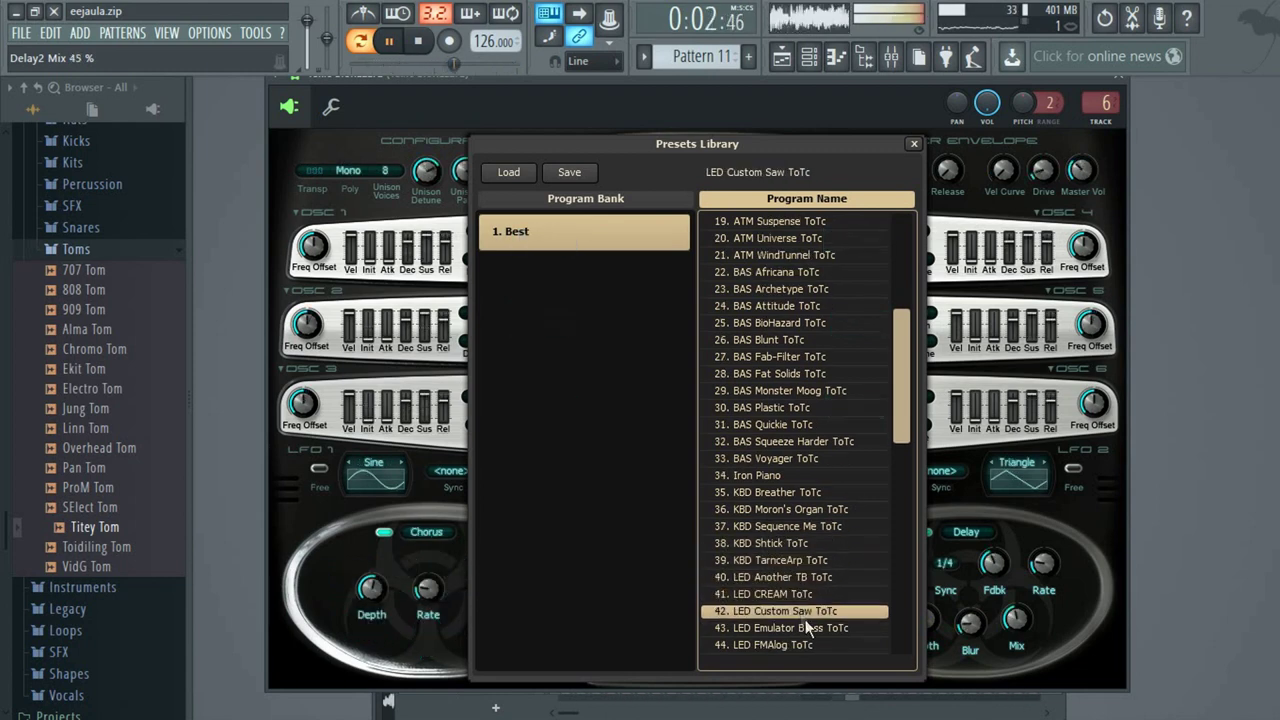
pyautogui.click(800, 626)
pyautogui.click(795, 645)
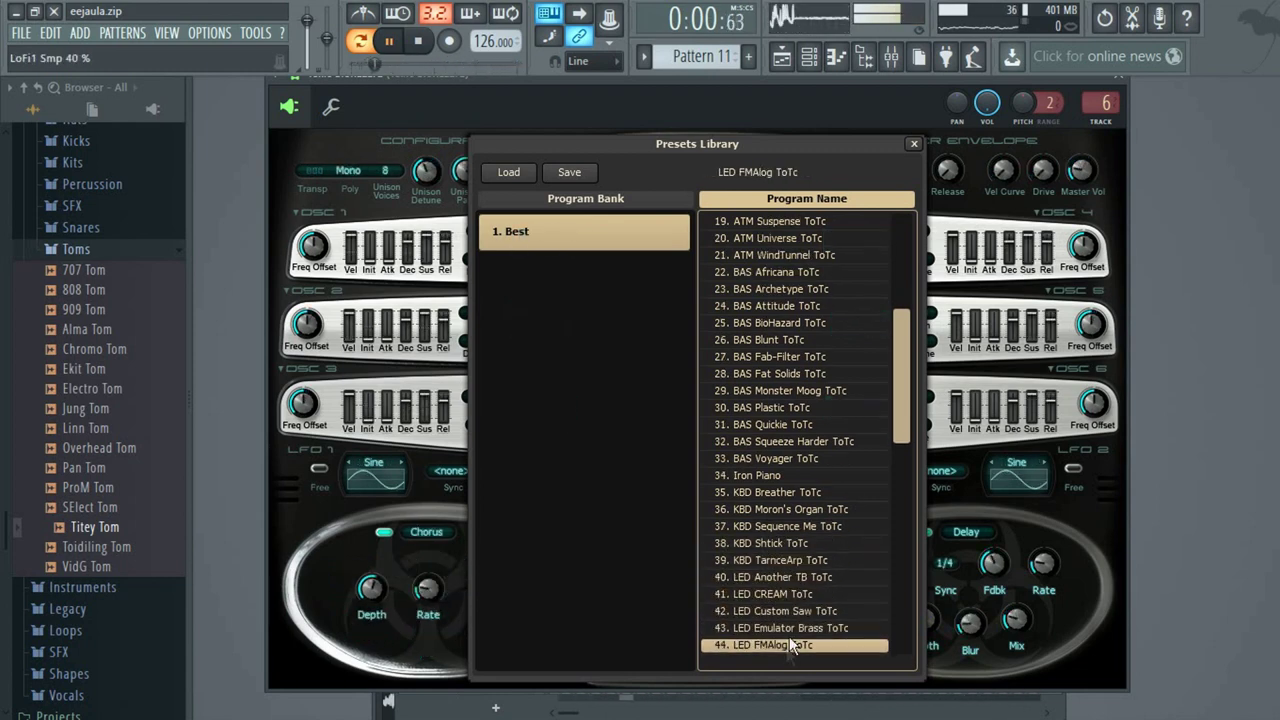
# Audition the lead presets LED GargleSynth, LED KutThroat and LED Persona with Pattern 11.
pyautogui.scroll(-2, 794, 560)
pyautogui.click(782, 594)
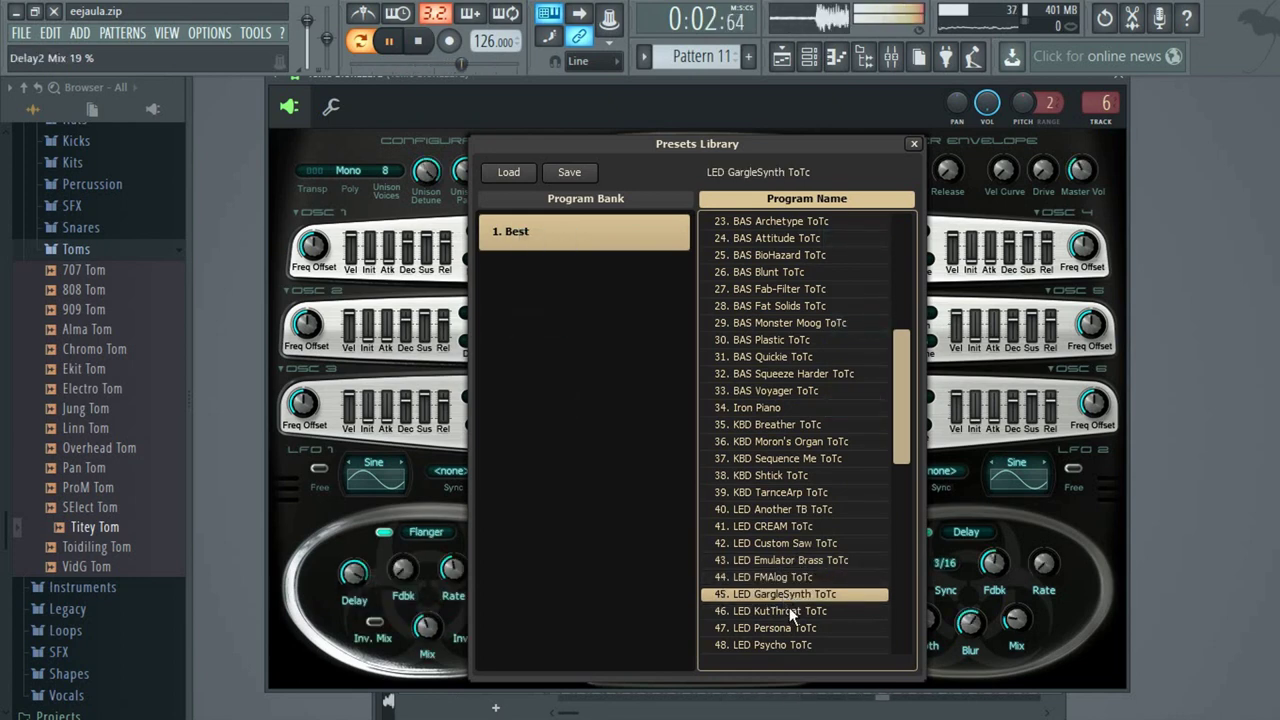
pyautogui.click(793, 611)
pyautogui.click(795, 628)
# Audition the lead presets LED Psycho, LED PW Gurgle, LED Scrape and LED Sharper with Pattern 11.
pyautogui.scroll(-2, 802, 556)
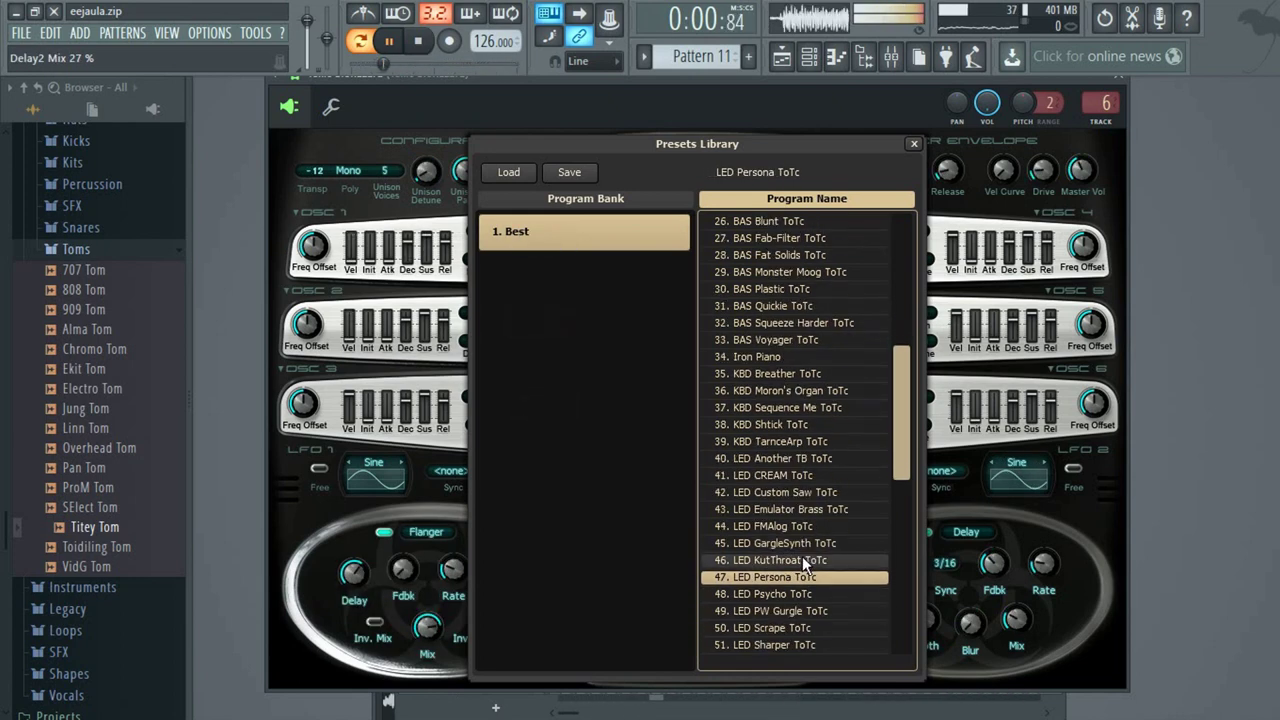
pyautogui.click(789, 578)
pyautogui.click(795, 593)
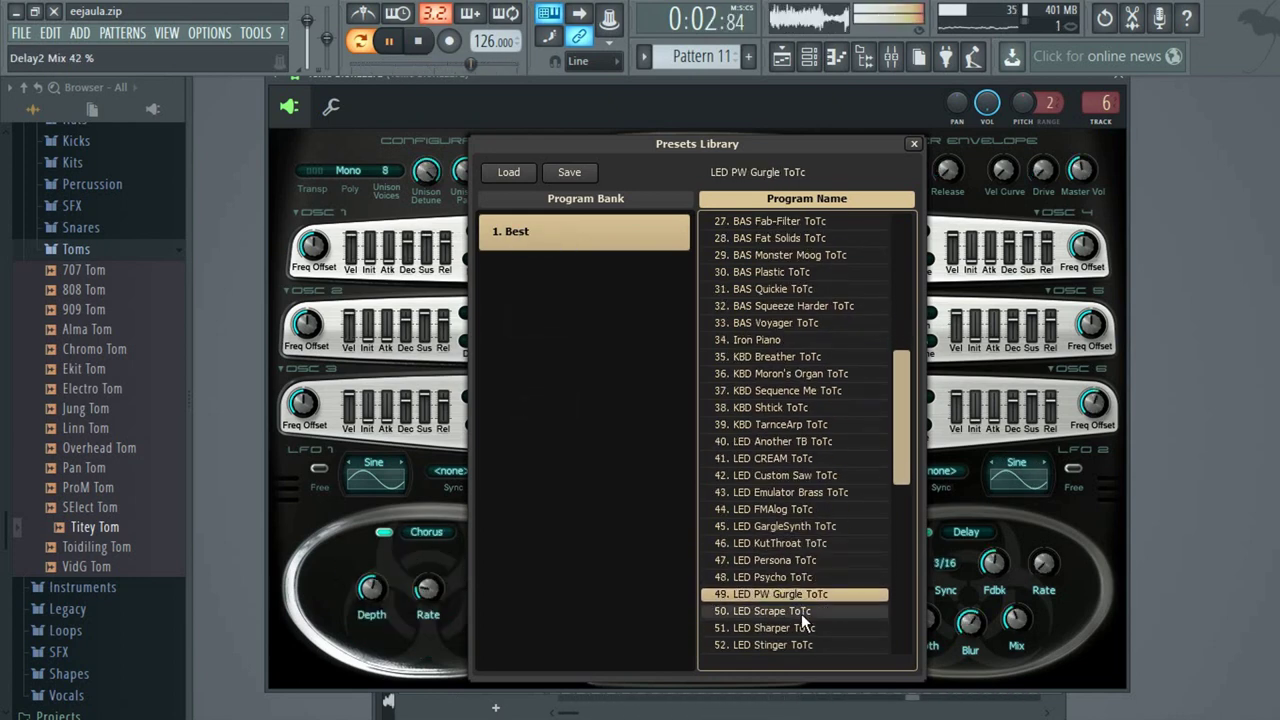
pyautogui.click(803, 613)
pyautogui.click(792, 620)
# Audition the lead presets LED Stinger and LED Virus with Pattern 11.
pyautogui.scroll(-2, 790, 605)
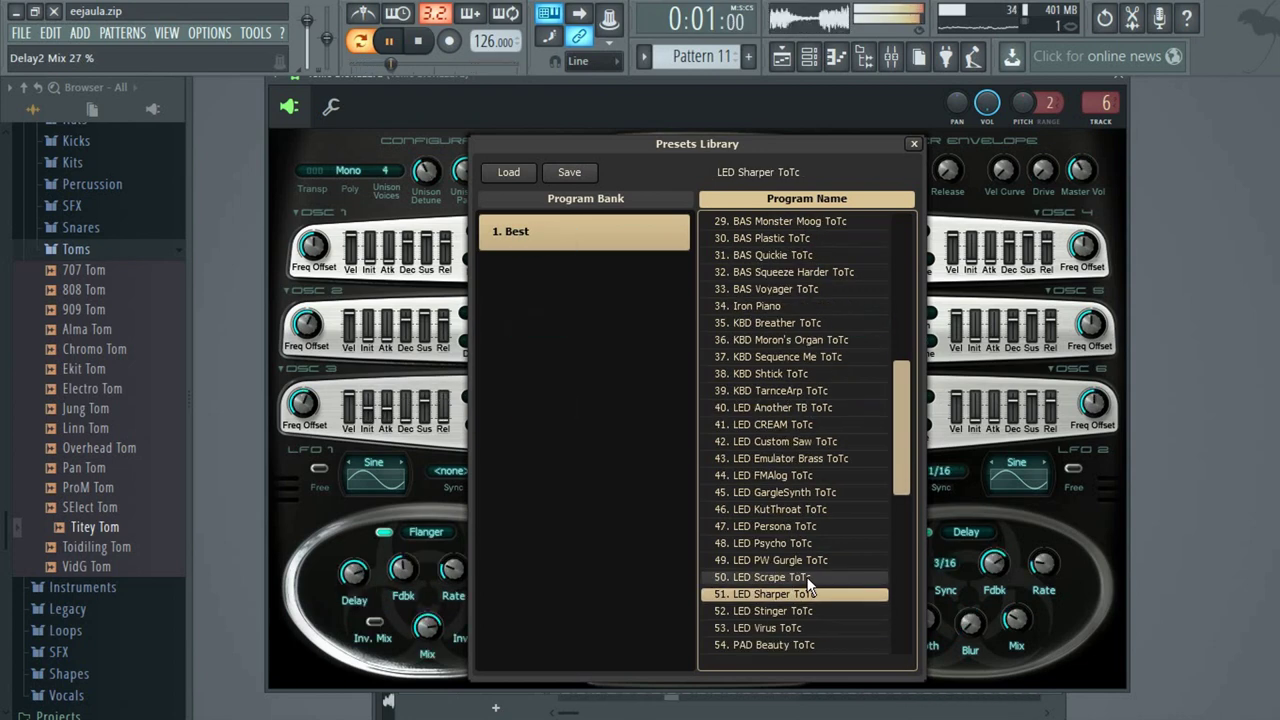
pyautogui.click(785, 597)
pyautogui.click(789, 609)
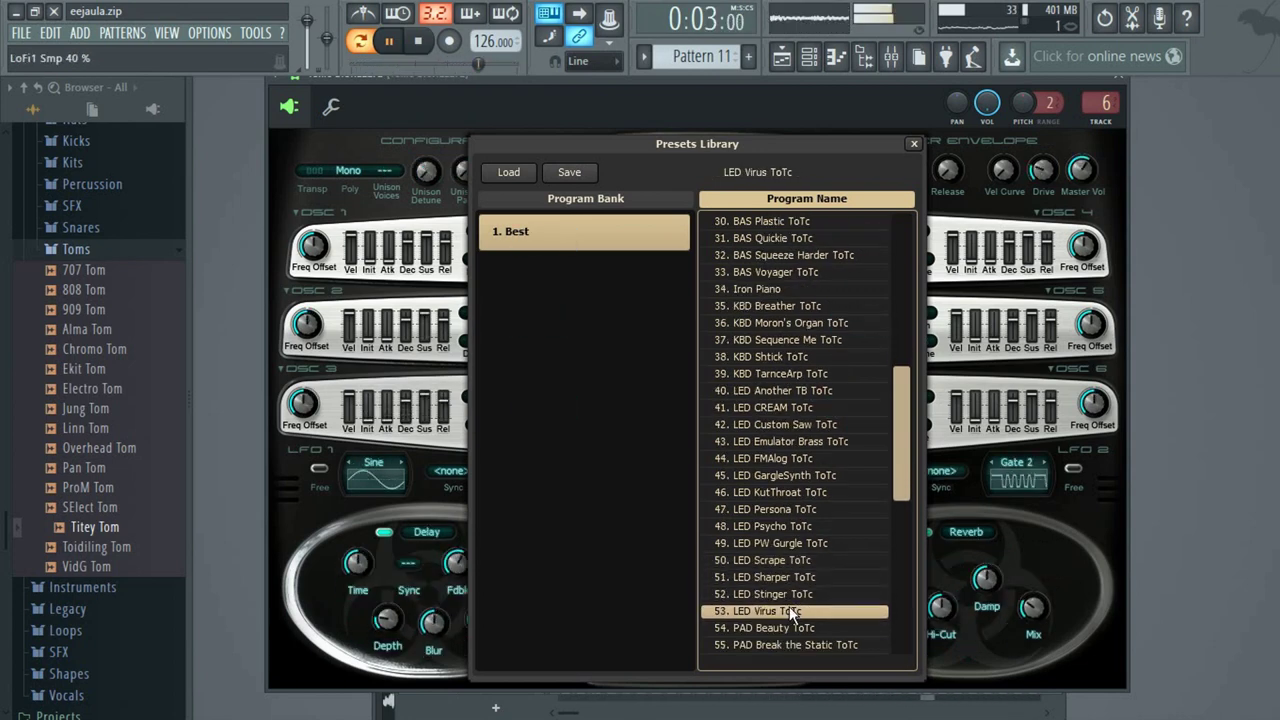
# Audition the PAD presets Beauty, Break the Static, Depth, EZWider, KeyPad and Lite Aliasing with Pattern 11.
pyautogui.click(800, 627)
pyautogui.scroll(-3, 808, 560)
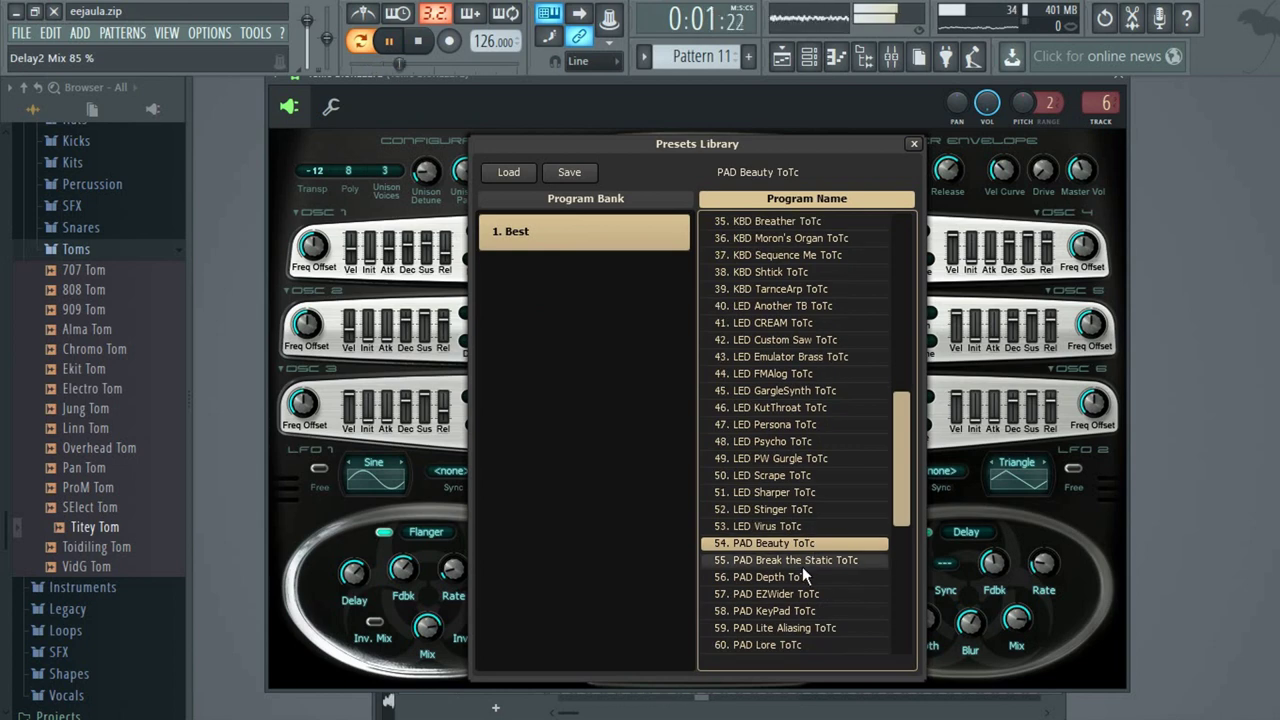
pyautogui.click(805, 561)
pyautogui.click(805, 578)
pyautogui.click(805, 596)
pyautogui.click(805, 608)
pyautogui.click(806, 626)
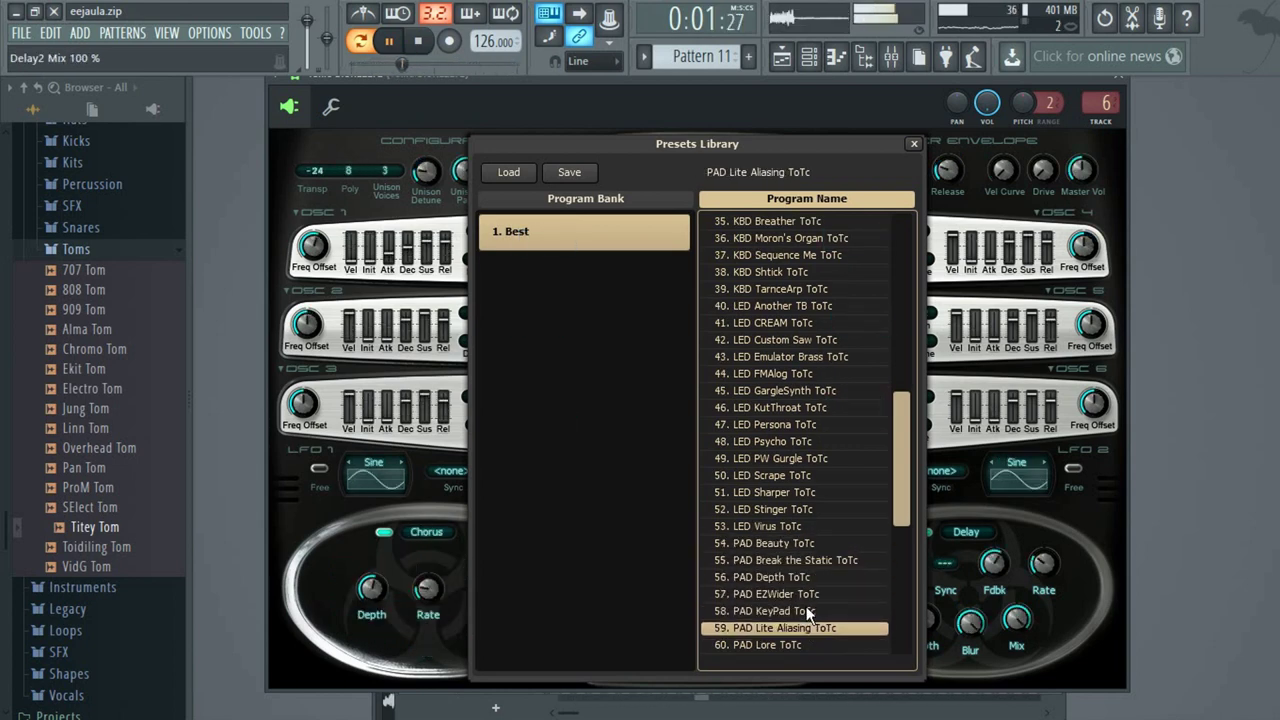
# Audition the PAD presets Lore, Myst, Noxious and Pure Plain with Pattern 11.
pyautogui.scroll(-3, 798, 590)
pyautogui.click(790, 563)
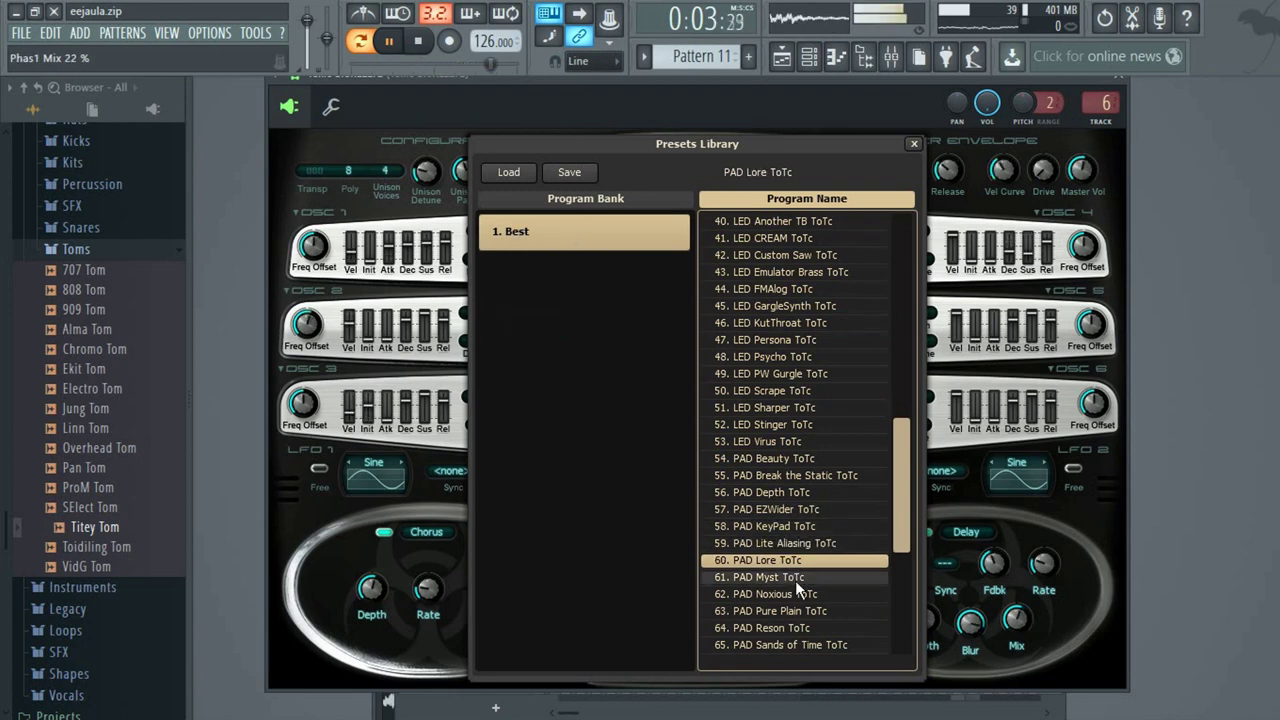
pyautogui.click(800, 577)
pyautogui.click(805, 594)
pyautogui.click(808, 610)
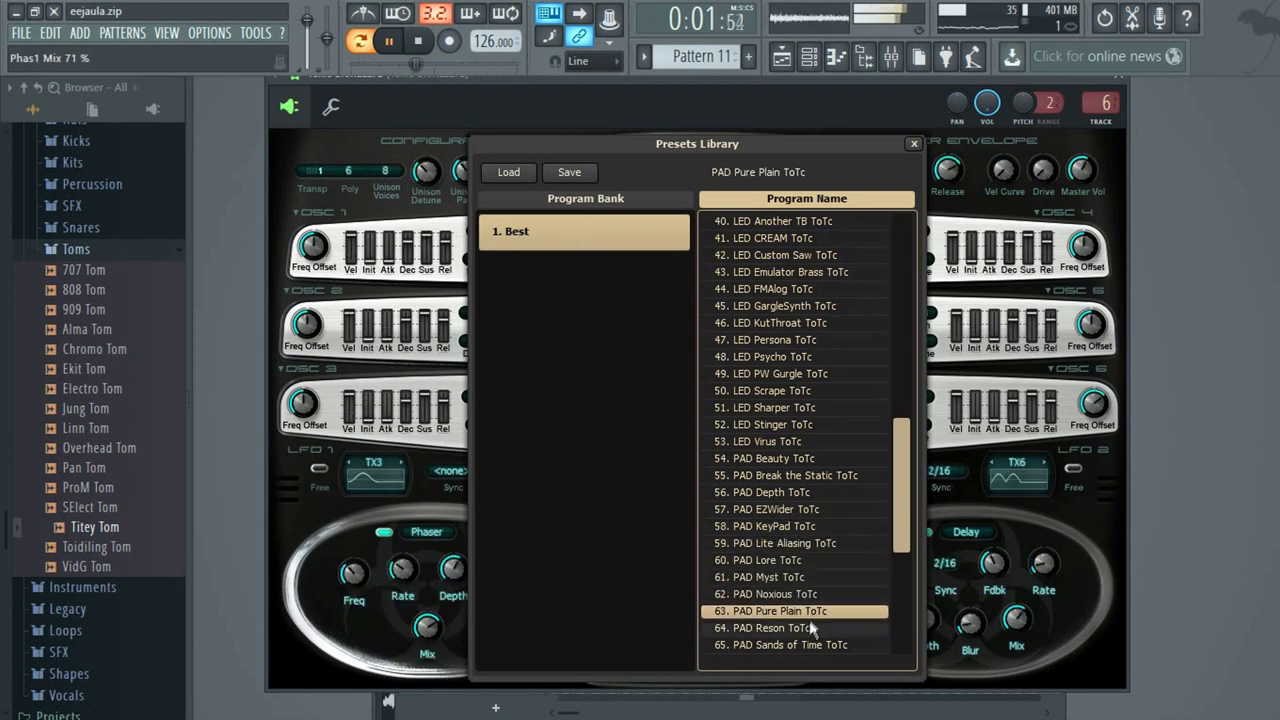
# Audition the presets PAD Reson, PAD Sands of Time, PAD Swipe, PRC Oh Grandfather and PRC Tubular 2 with Pattern 11.
pyautogui.click(810, 628)
pyautogui.click(812, 645)
pyautogui.scroll(-3, 805, 600)
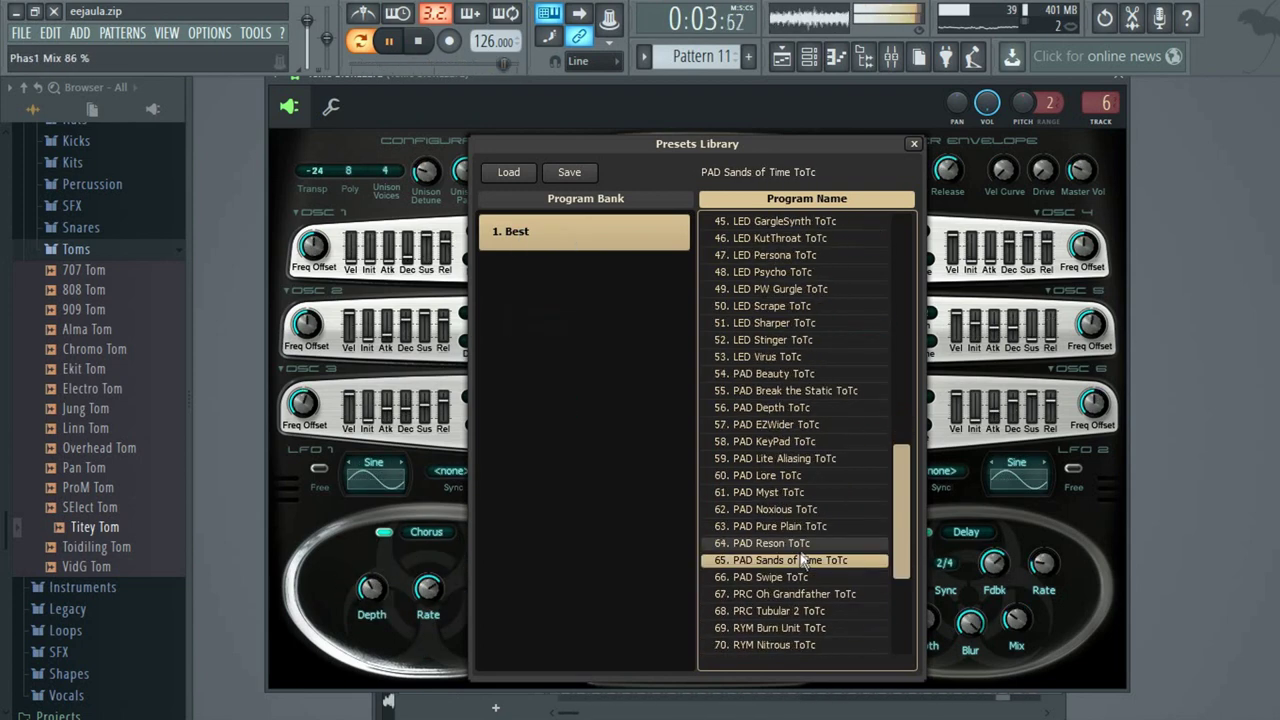
pyautogui.click(799, 577)
pyautogui.click(814, 593)
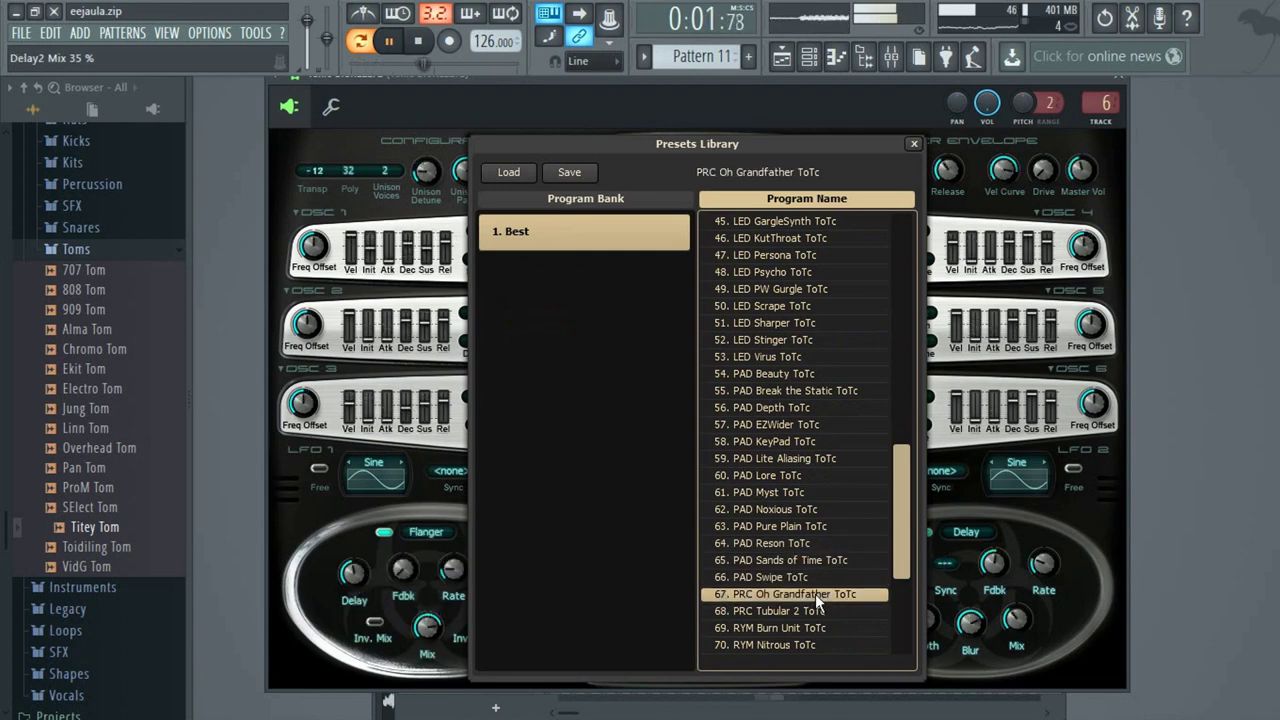
pyautogui.click(822, 616)
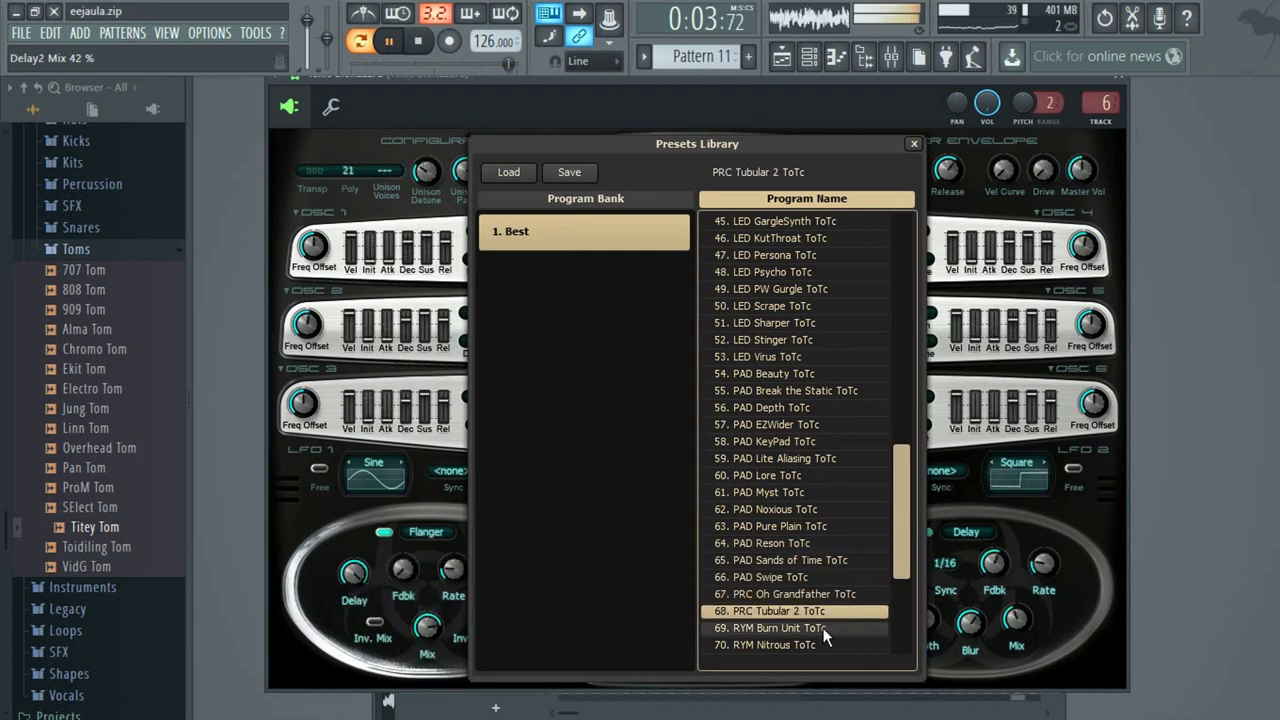
# Audition the rhythm presets RYM Burn Unit, RYM Nitrous and RYM SuperSweep with Pattern 11.
pyautogui.click(823, 628)
pyautogui.scroll(-1, 830, 578)
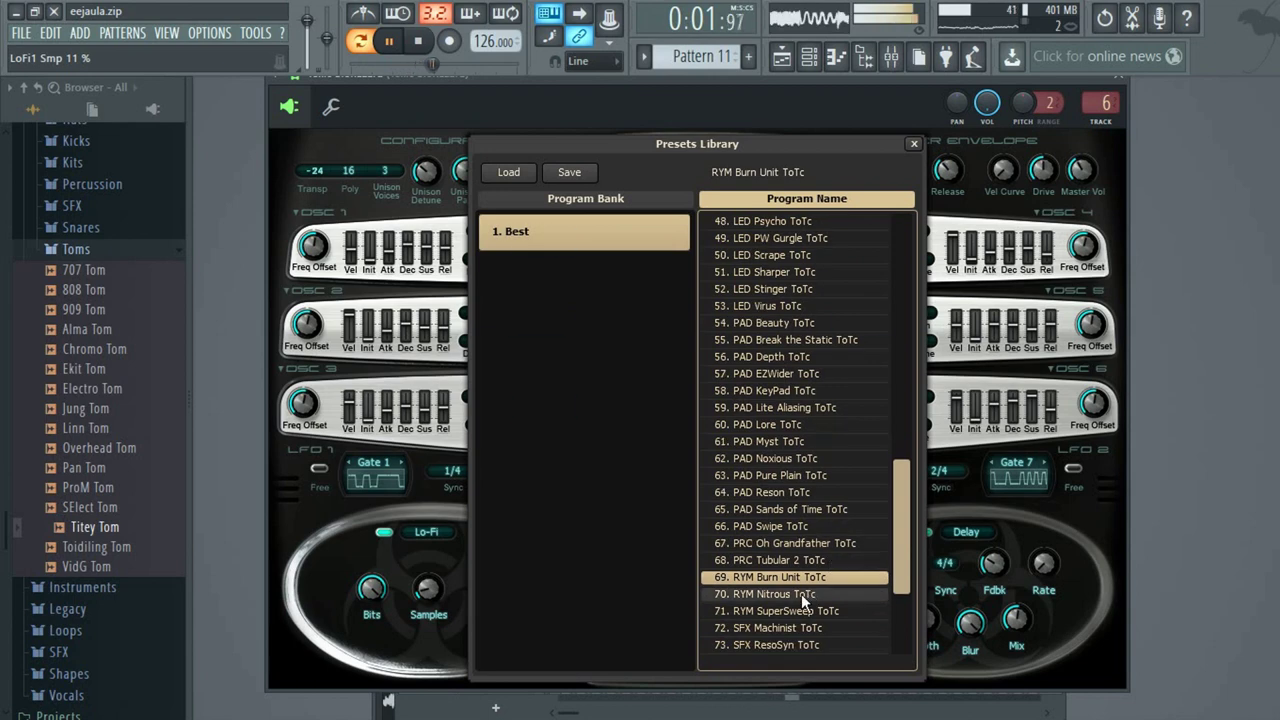
pyautogui.click(801, 594)
pyautogui.scroll(-1, 826, 612)
pyautogui.scroll(-2, 828, 617)
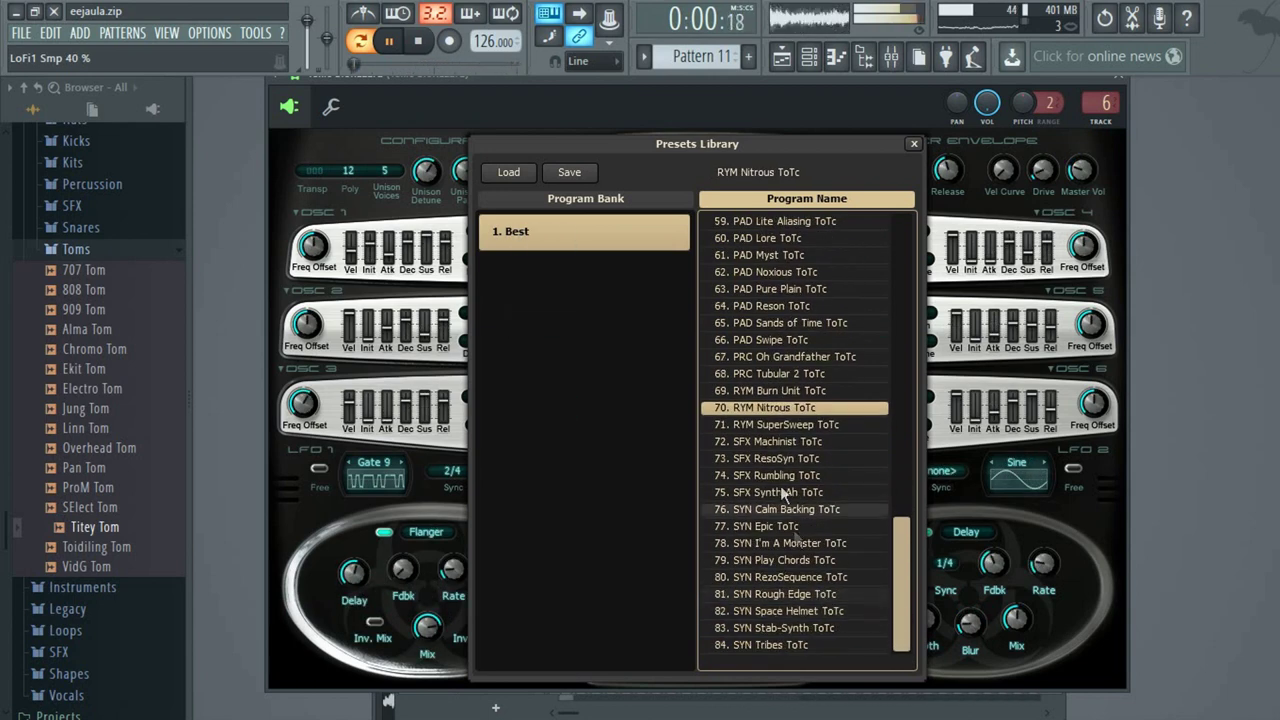
pyautogui.click(788, 427)
# Audition the SFX presets Machinist, ResoSyn and Rumbling, and load SFX Synth Ah from the presets library.
pyautogui.click(790, 443)
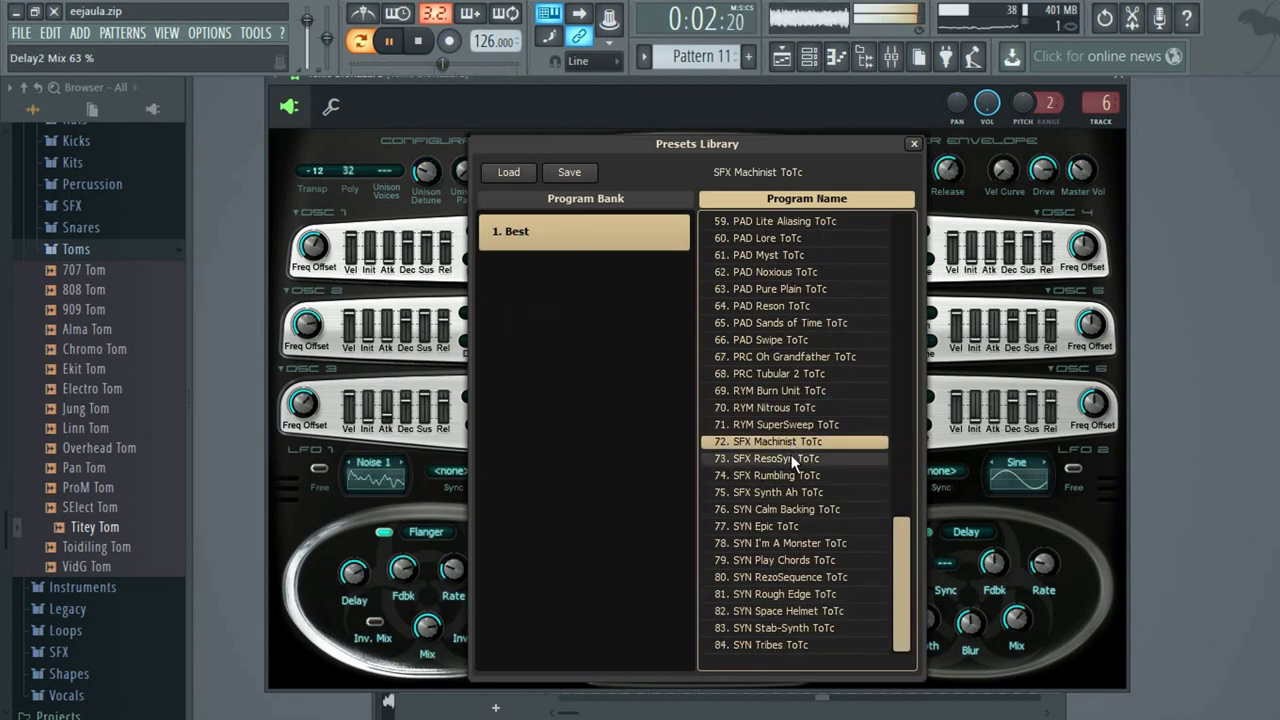
pyautogui.click(792, 459)
pyautogui.click(795, 476)
pyautogui.click(797, 494)
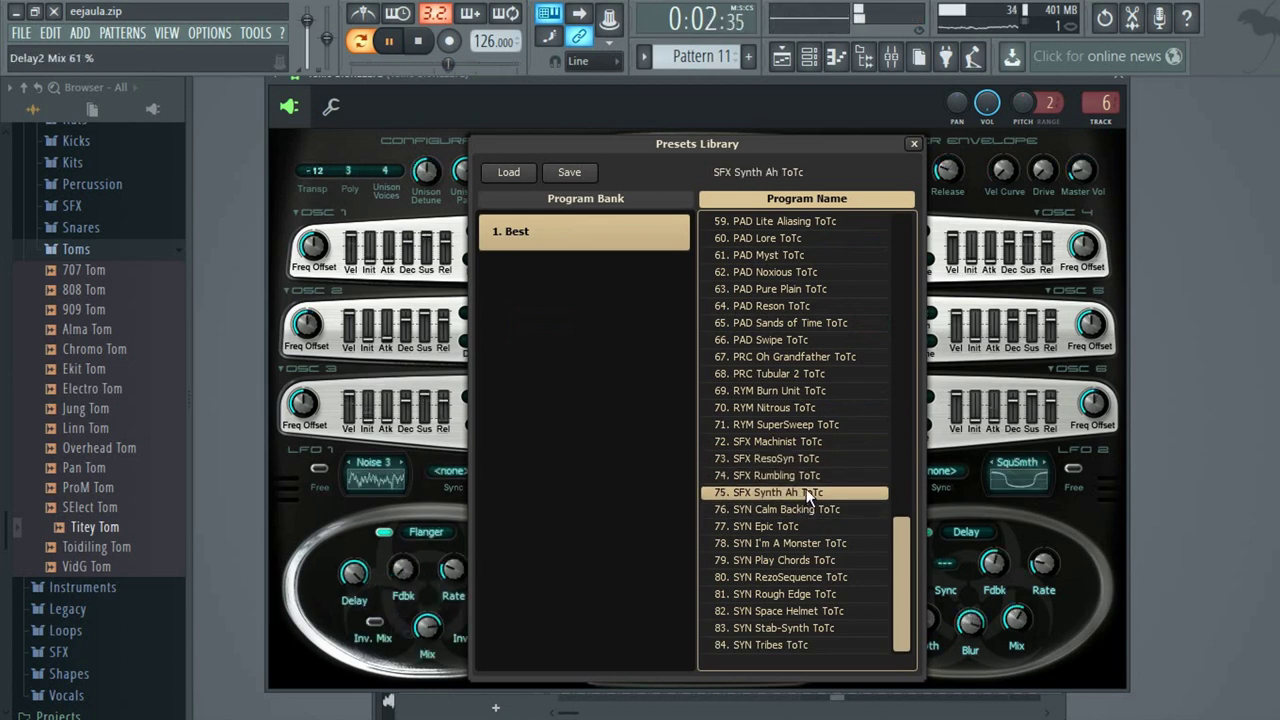
pyautogui.doubleClick(806, 490)
# Adjust the synth's master envelope to an attack of 0.007 s, a decay of 3.945 s and a sustain of 100 %.
pyautogui.moveTo(834, 172); pyautogui.dragTo(844, 174)
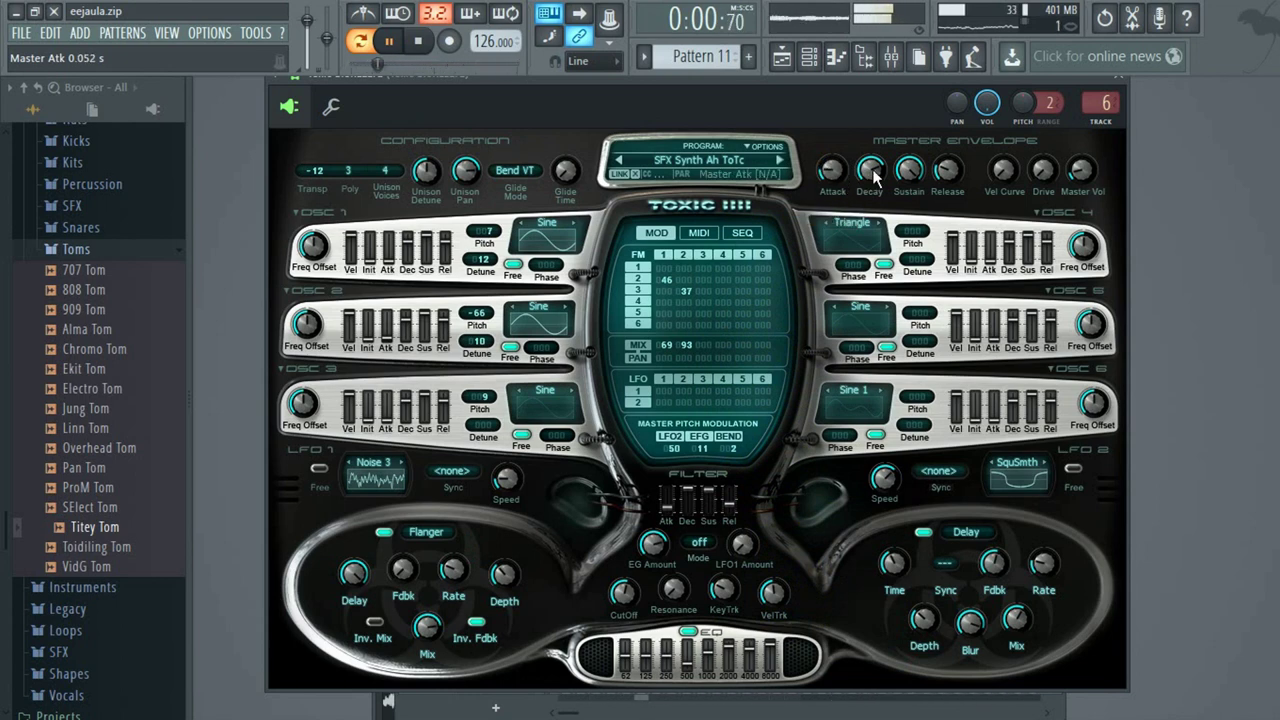
pyautogui.moveTo(875, 177); pyautogui.dragTo(875, 165)
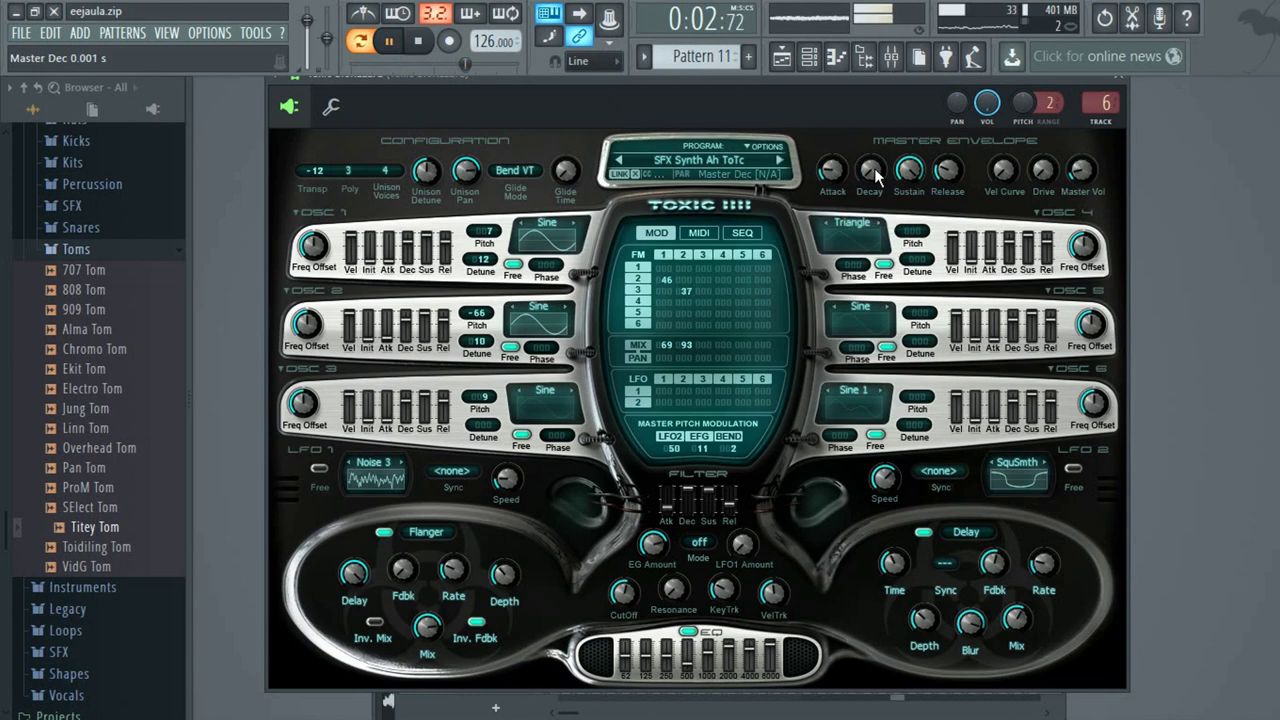
pyautogui.moveTo(907, 172); pyautogui.dragTo(907, 165)
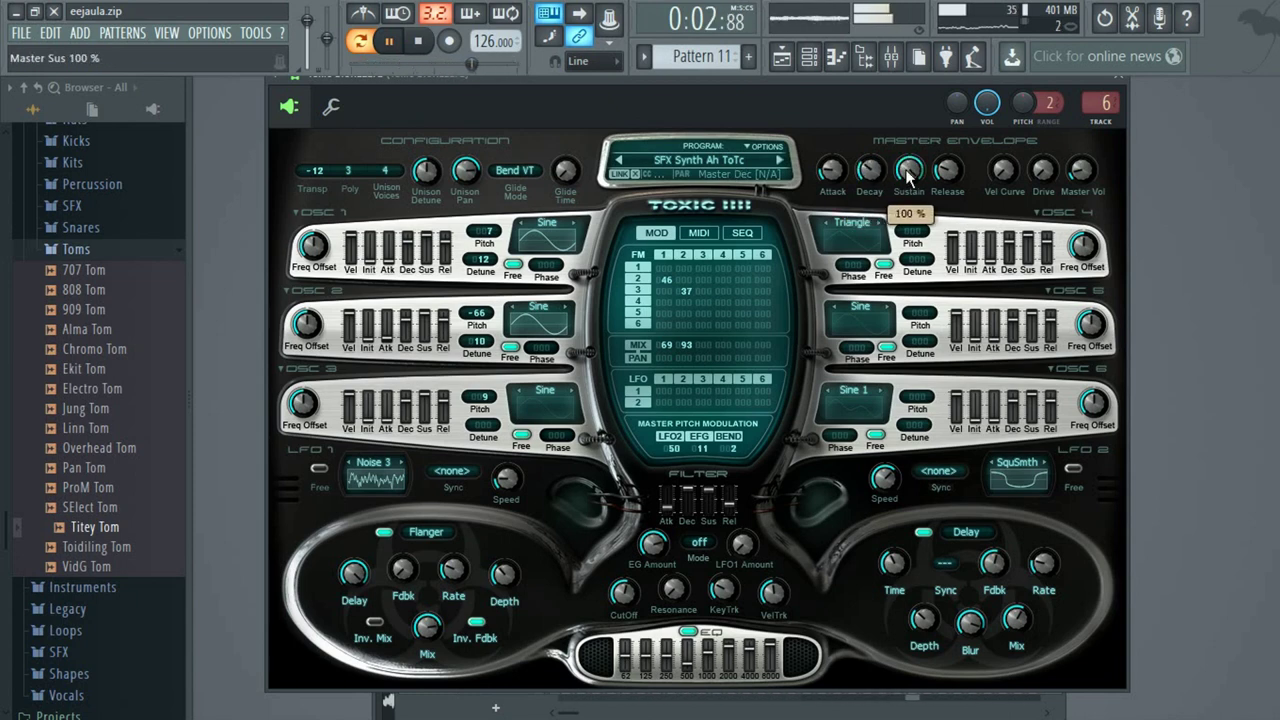
pyautogui.moveTo(874, 170); pyautogui.dragTo(874, 110)
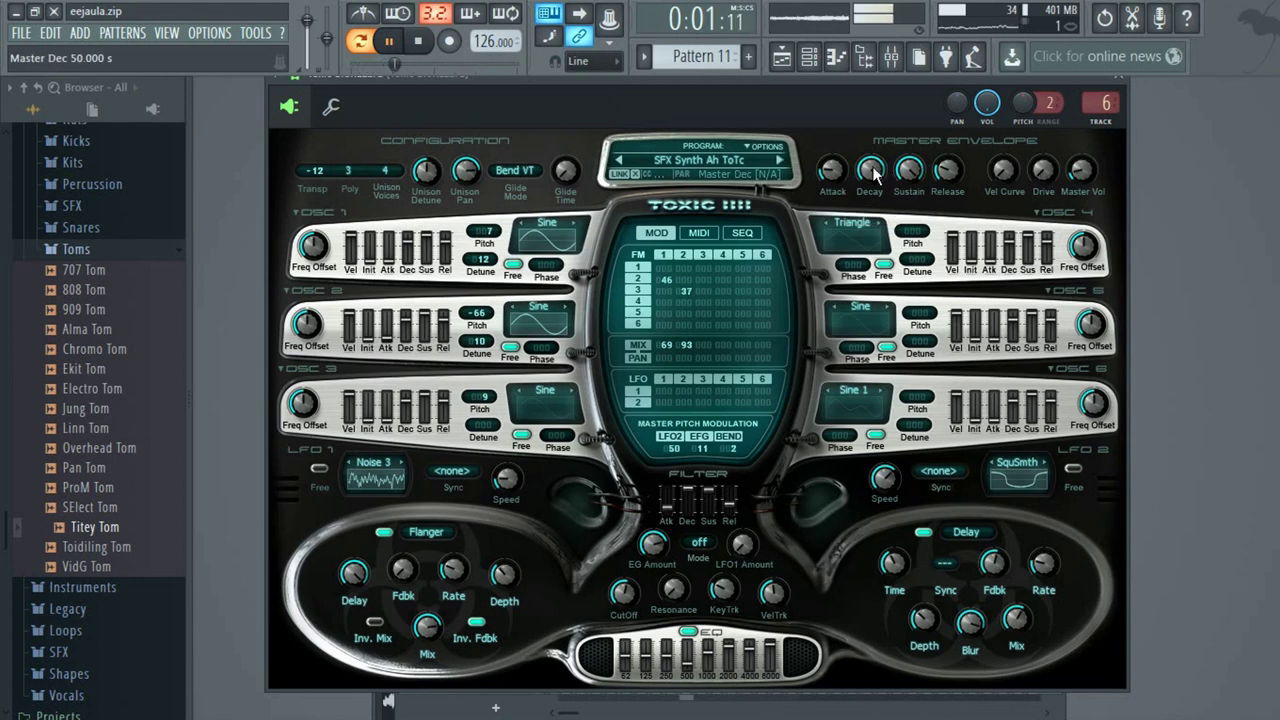
pyautogui.moveTo(832, 170); pyautogui.dragTo(832, 167)
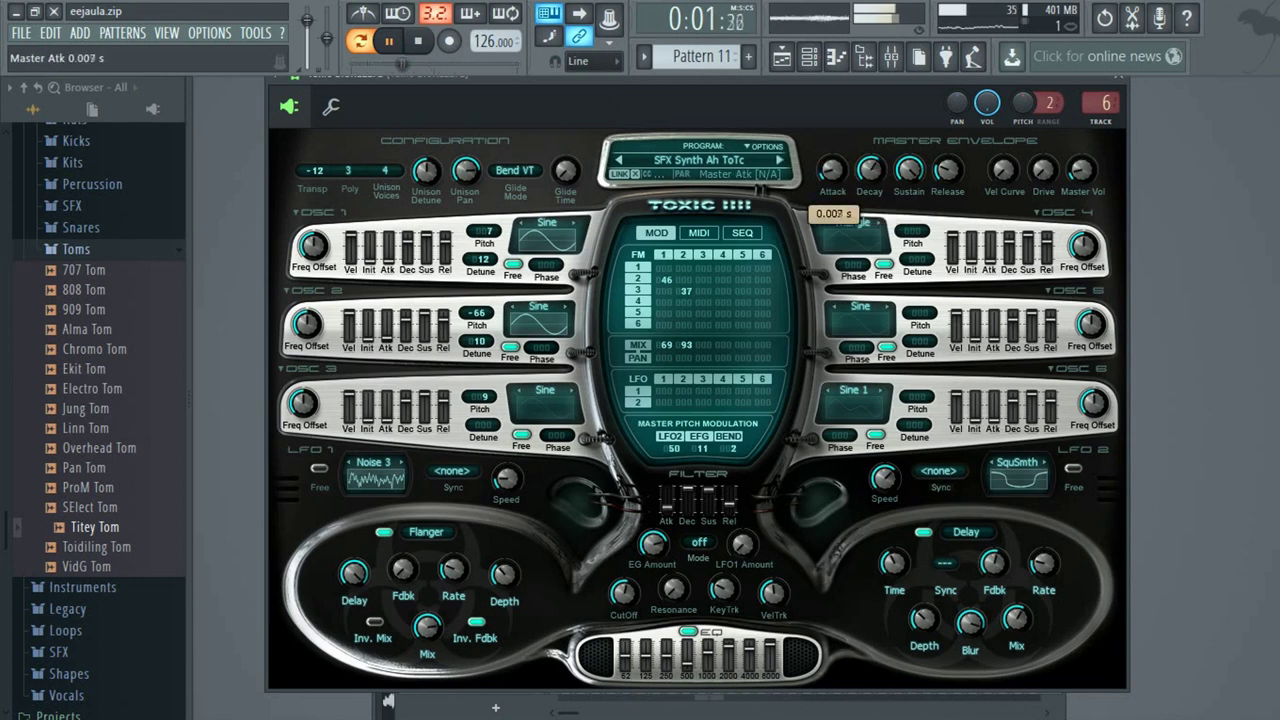
pyautogui.moveTo(882, 165)
pyautogui.mouseDown()
pyautogui.moveTo(882, 195)
pyautogui.moveTo(875, 175)
pyautogui.mouseUp()
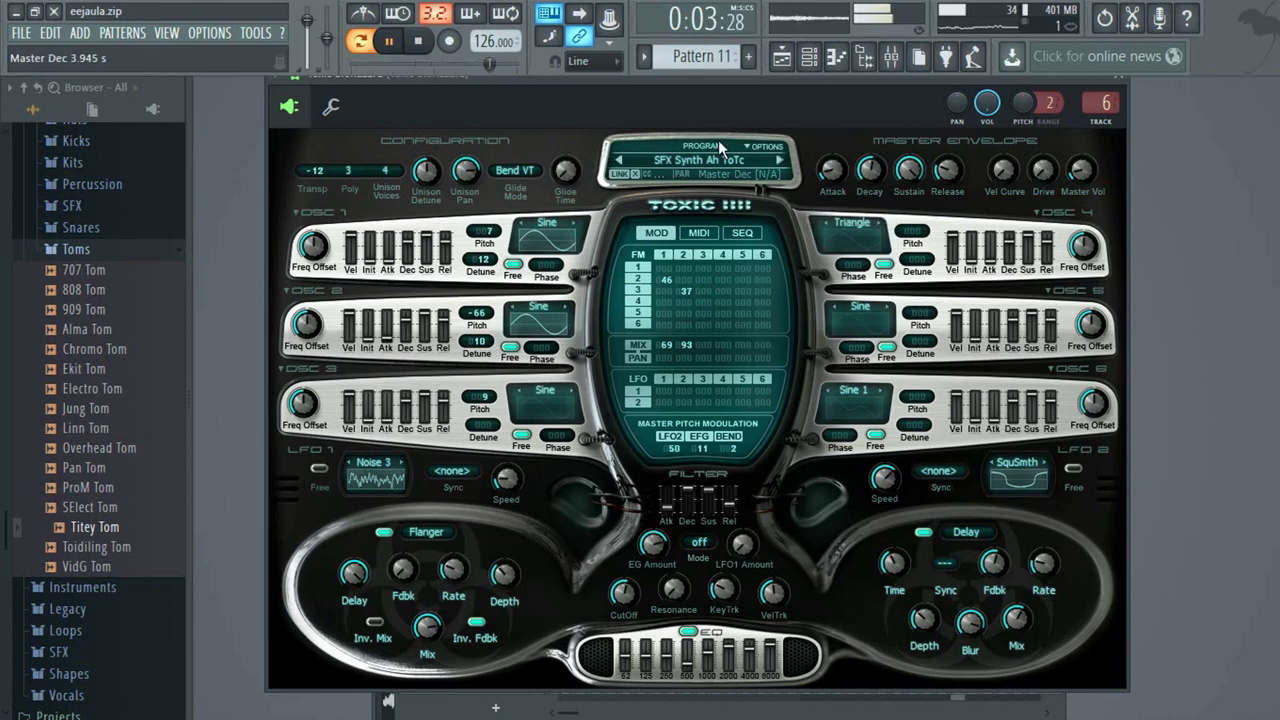
# Review the Toxic Biobhazard notes of Pattern 11 in the piano roll while playing them, and close the piano roll.
pyautogui.click(809, 57)
pyautogui.click(688, 214)
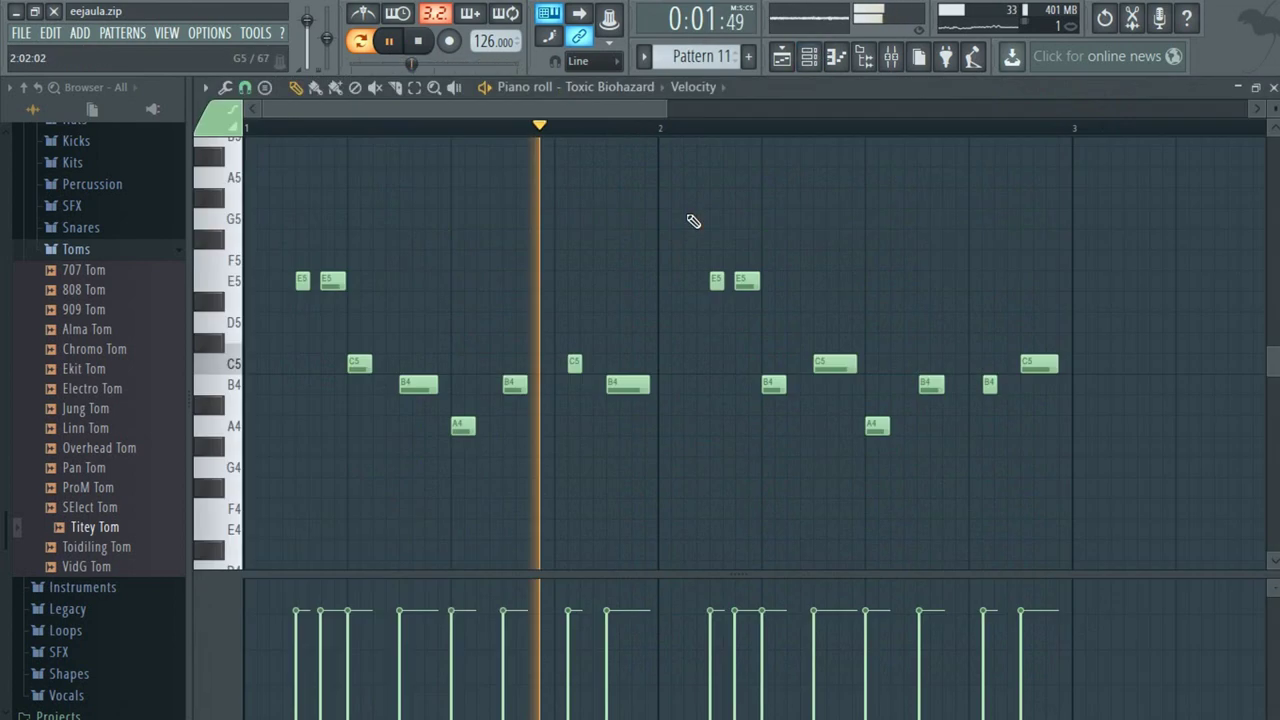
pyautogui.press('space')
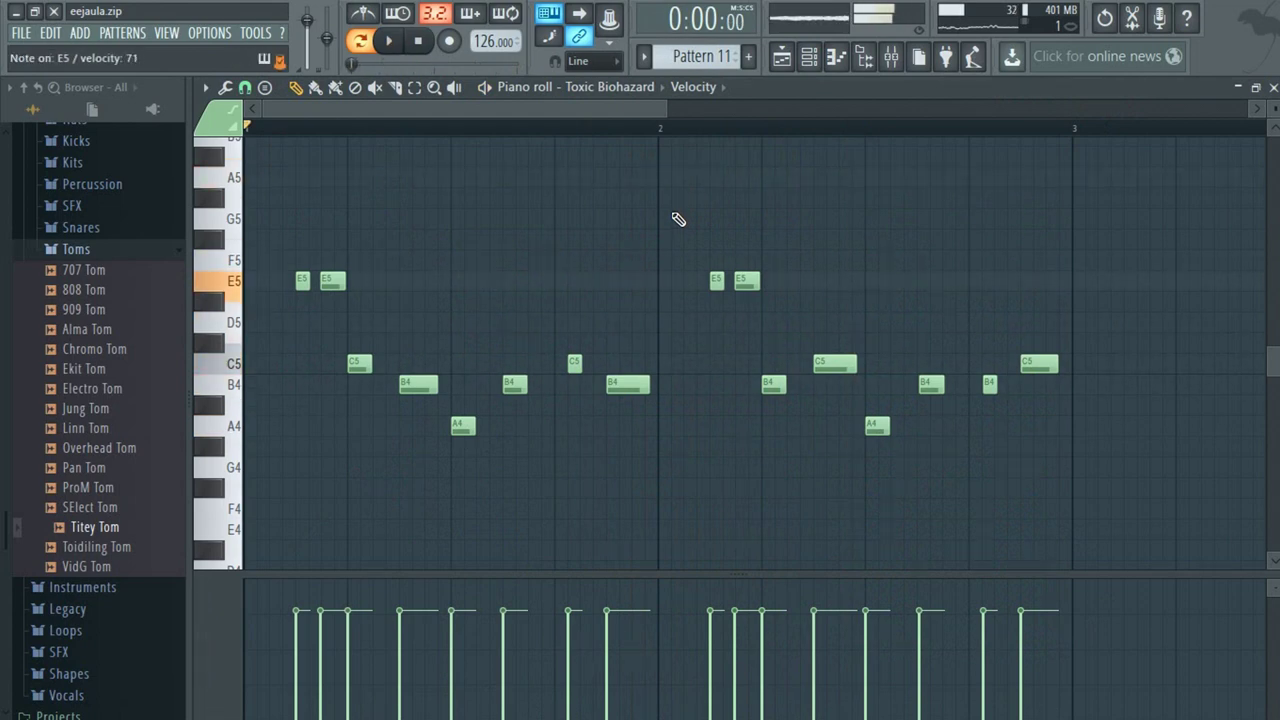
pyautogui.press('space')
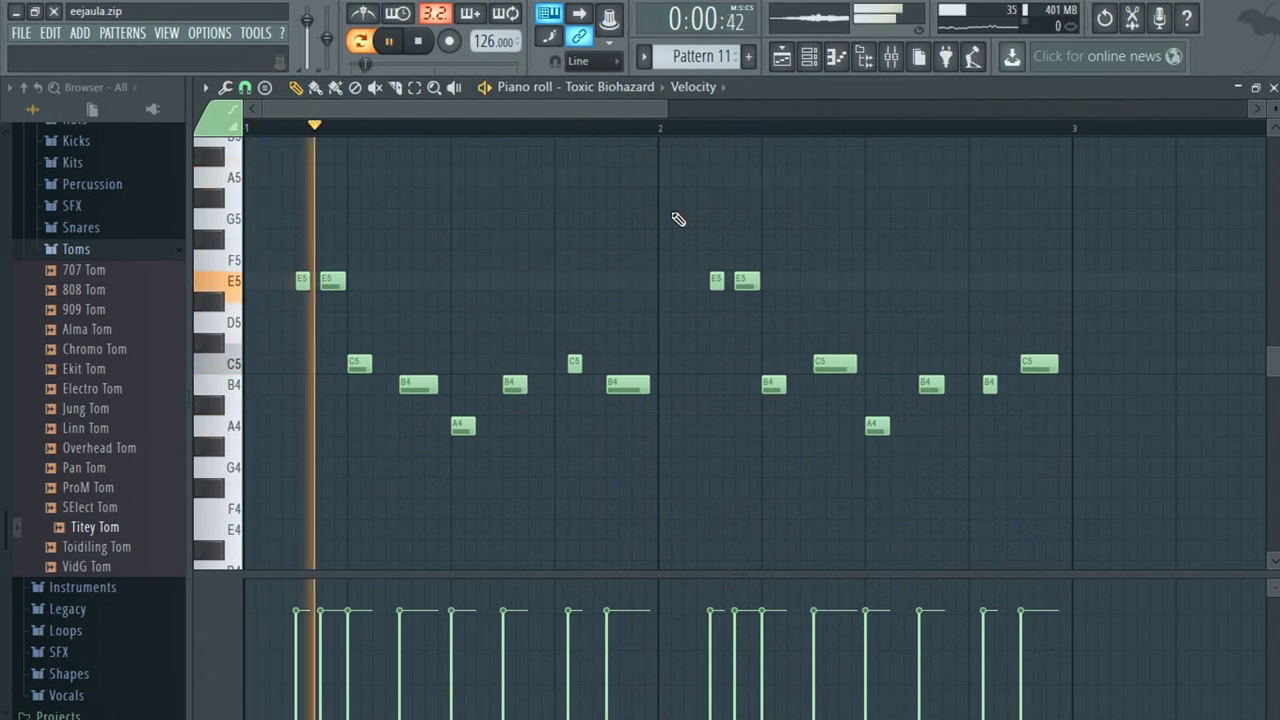
pyautogui.click(1273, 87)
pyautogui.press('space')
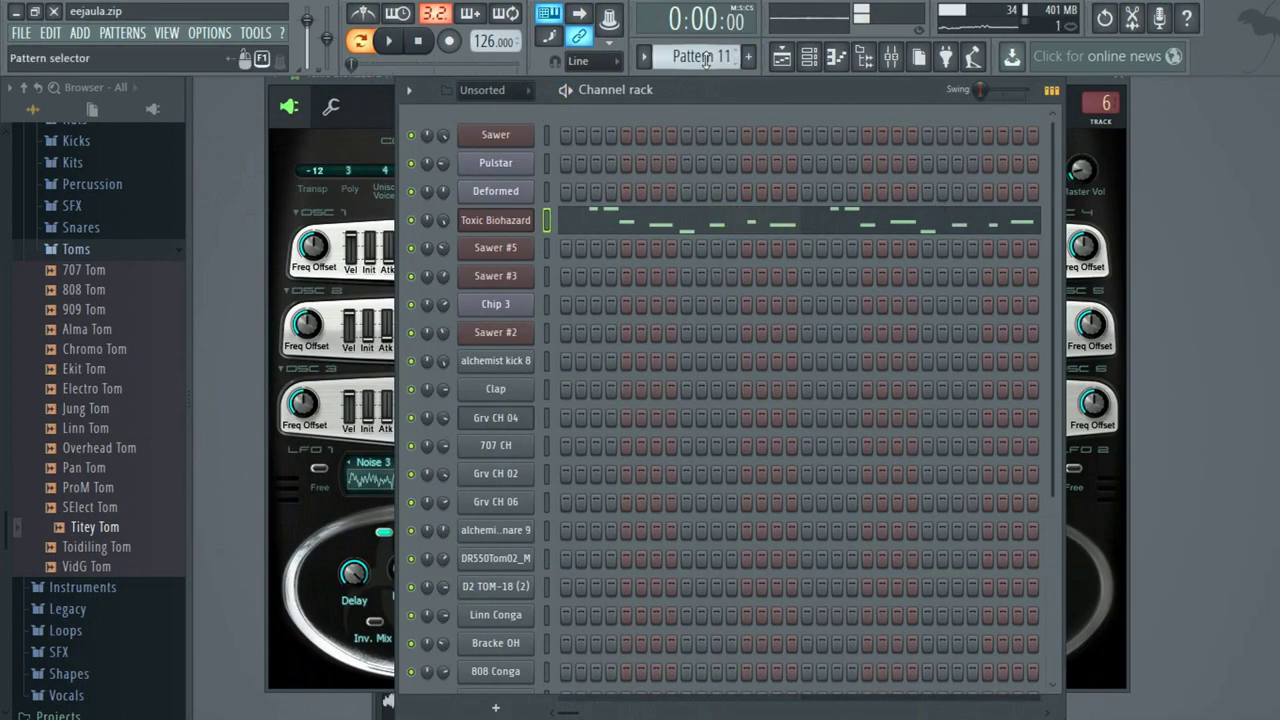
# Switch to Pattern 12, play it and open the Sawer #2 synth.
pyautogui.scroll(-1, 706, 59)
pyautogui.press('space')
pyautogui.click(514, 331)
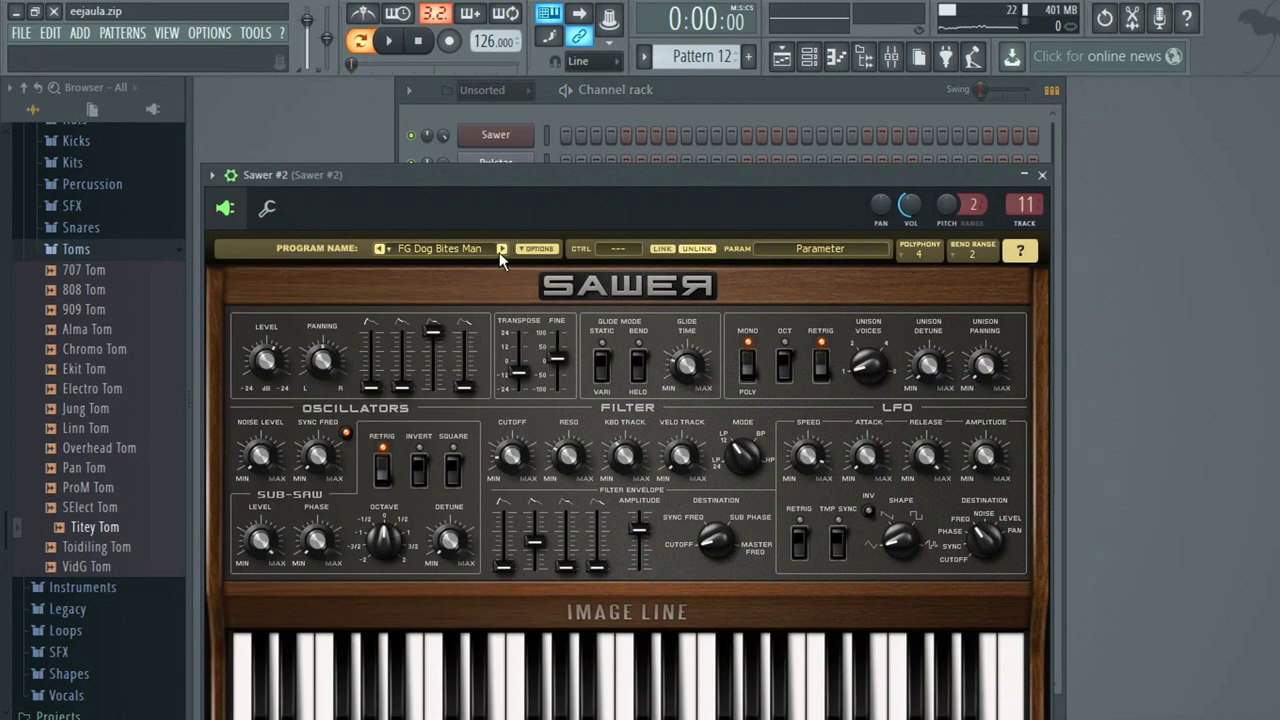
# Play Pattern 12, move the Sawer #2 synth window aside and open the Sawer #2 notes in the piano roll.
pyautogui.press('space')
pyautogui.press('space')
pyautogui.press('space')
pyautogui.moveTo(581, 174); pyautogui.dragTo(622, 147)
pyautogui.click(676, 94)
pyautogui.click(624, 330)
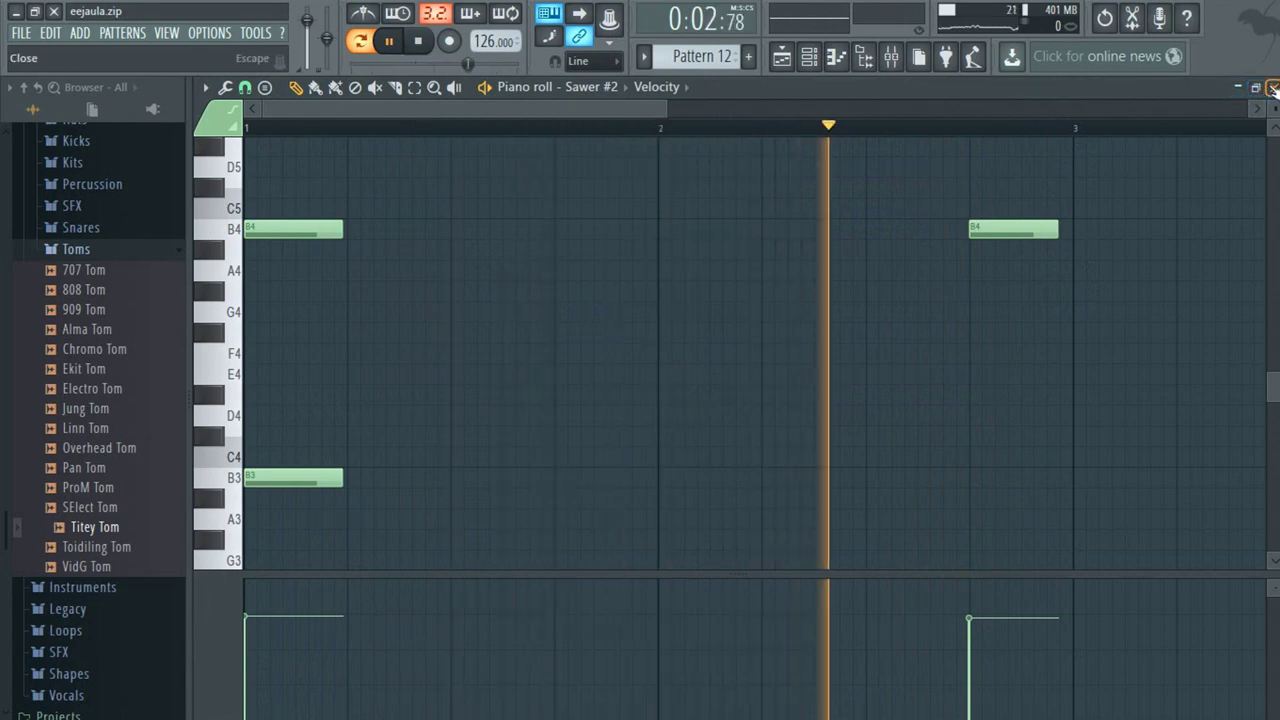
# Review the Sawer #2 notes of Pattern 12, close the piano roll and stop playback.
pyautogui.scroll(6, 986, 129)
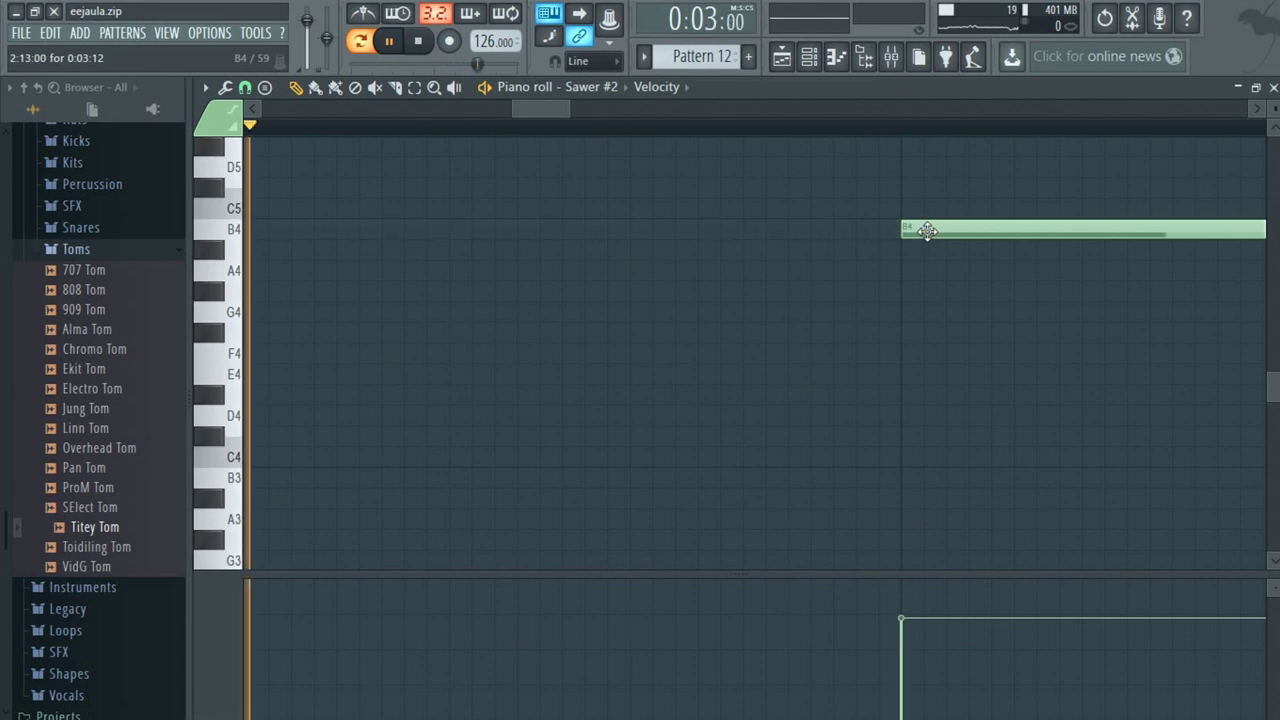
pyautogui.scroll(-4, 1006, 131)
pyautogui.scroll(-2, 1003, 131)
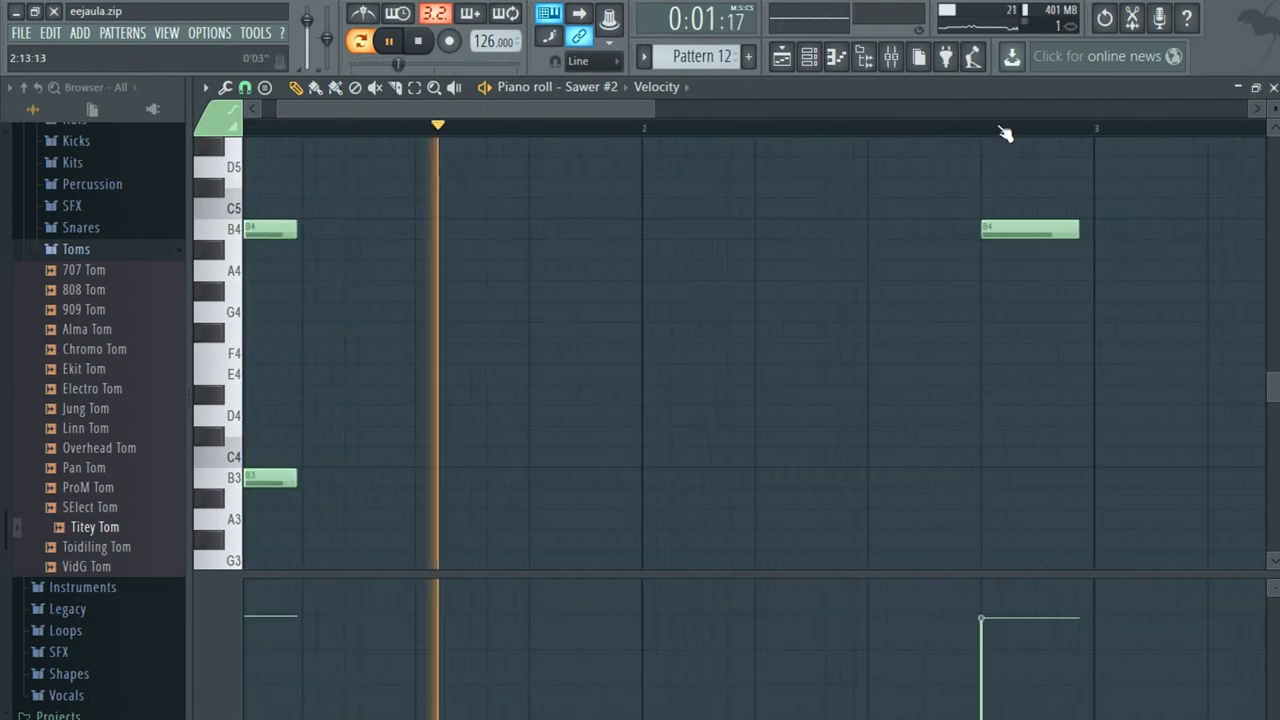
pyautogui.click(1273, 87)
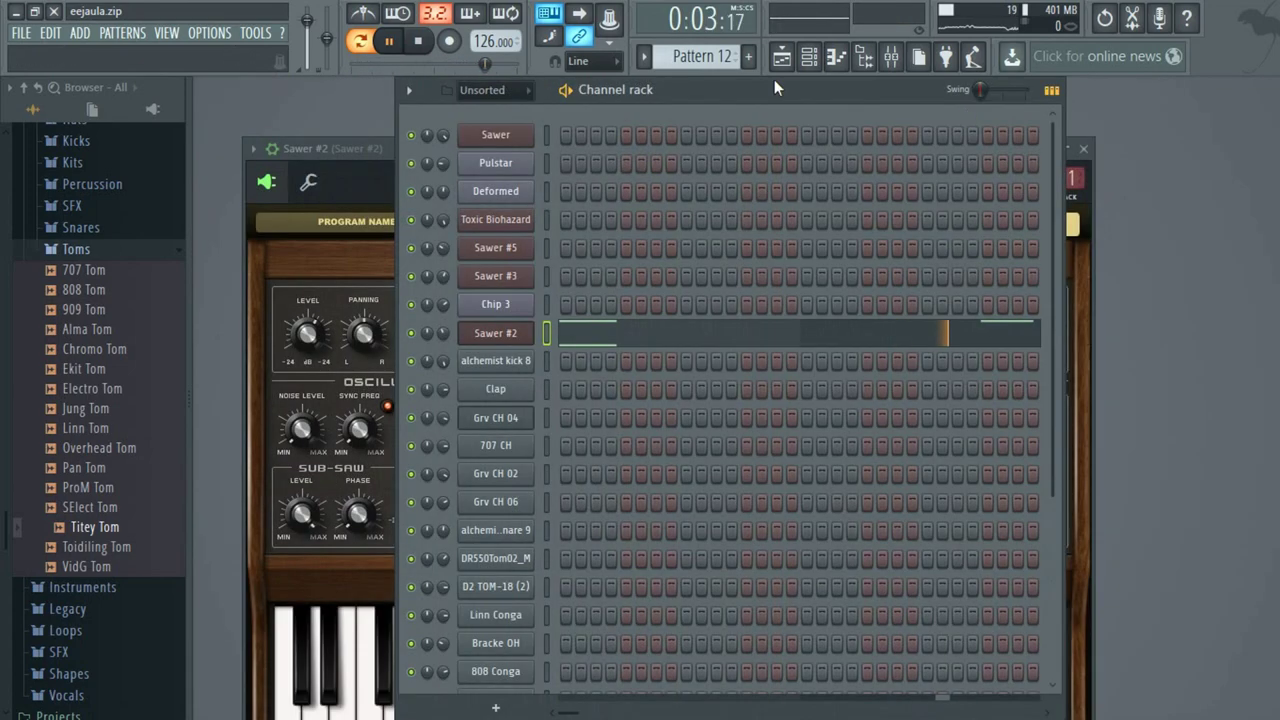
pyautogui.press('space')
# Switch to Pattern 13, review the Deformed channel's notes in the piano roll during playback, and close the piano roll.
pyautogui.scroll(1, 718, 57)
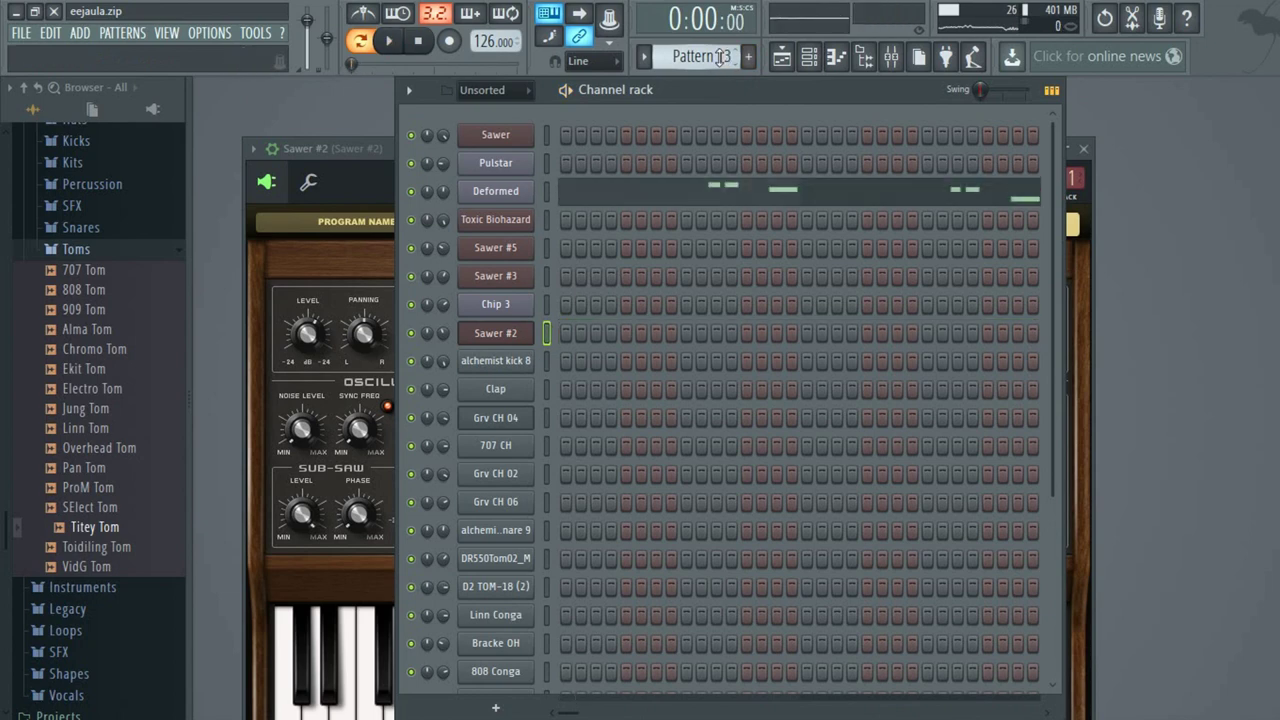
pyautogui.click(766, 204)
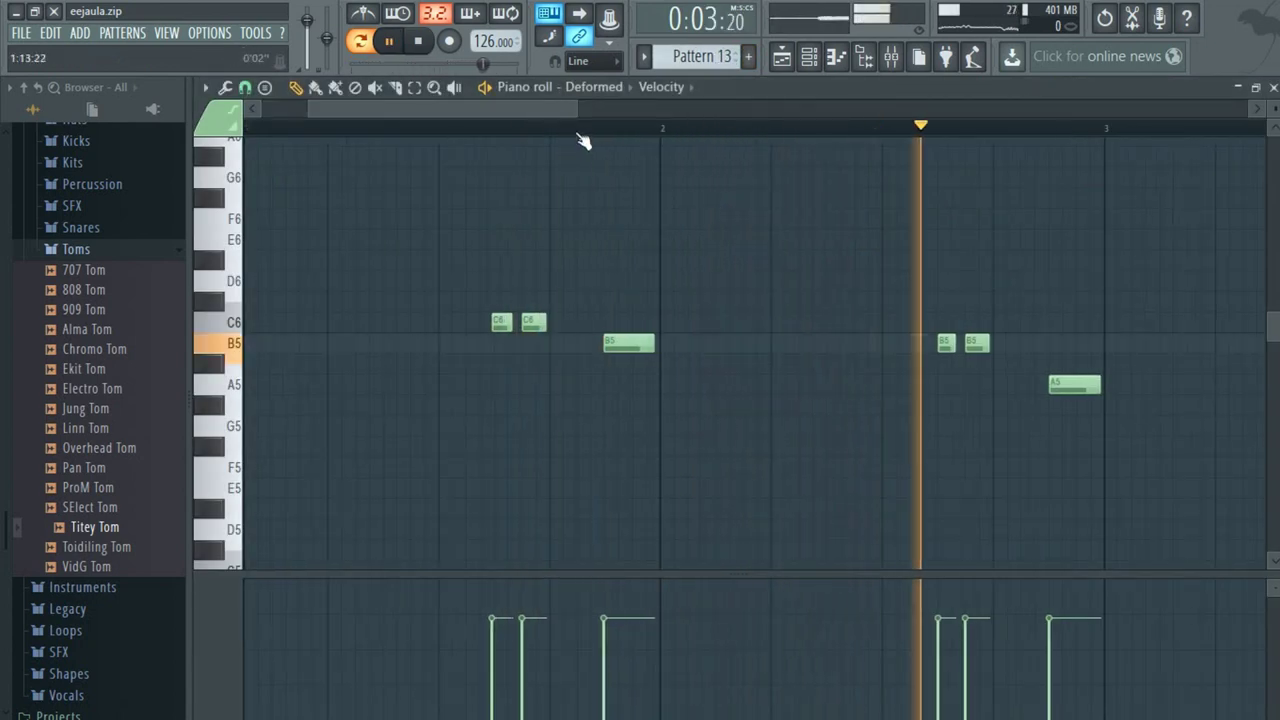
pyautogui.scroll(3, 583, 141)
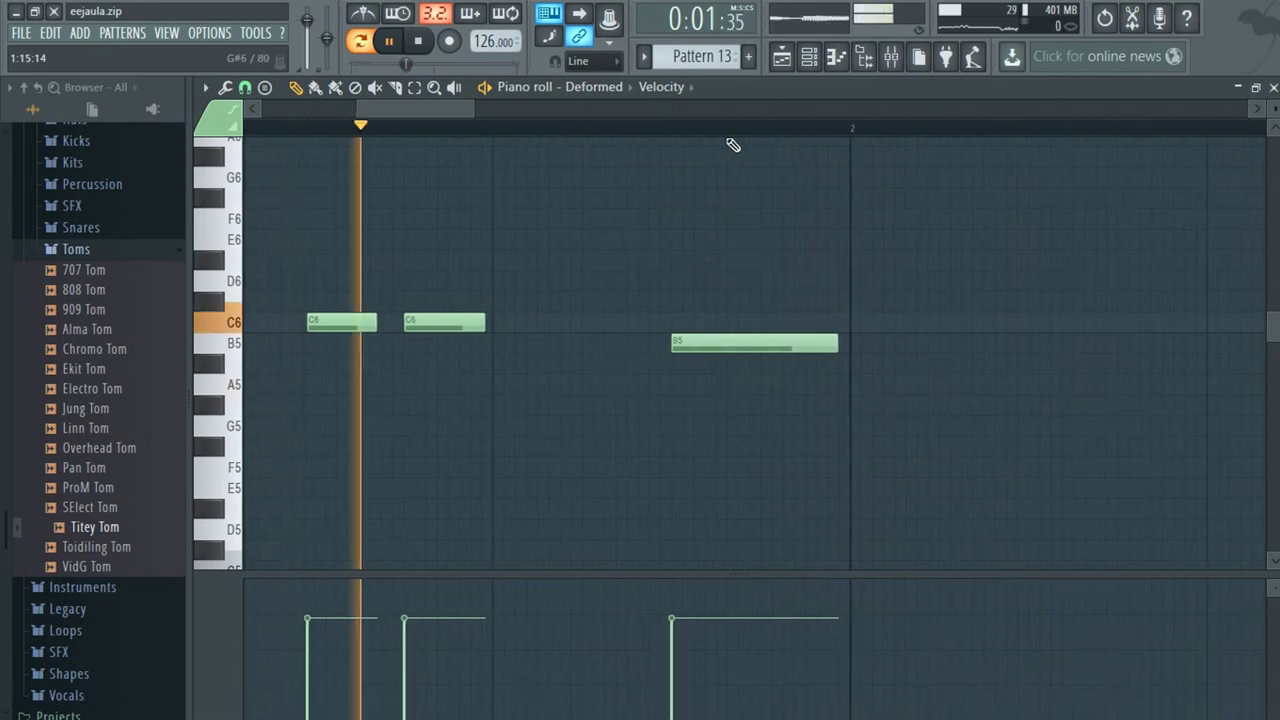
pyautogui.scroll(-5, 733, 135)
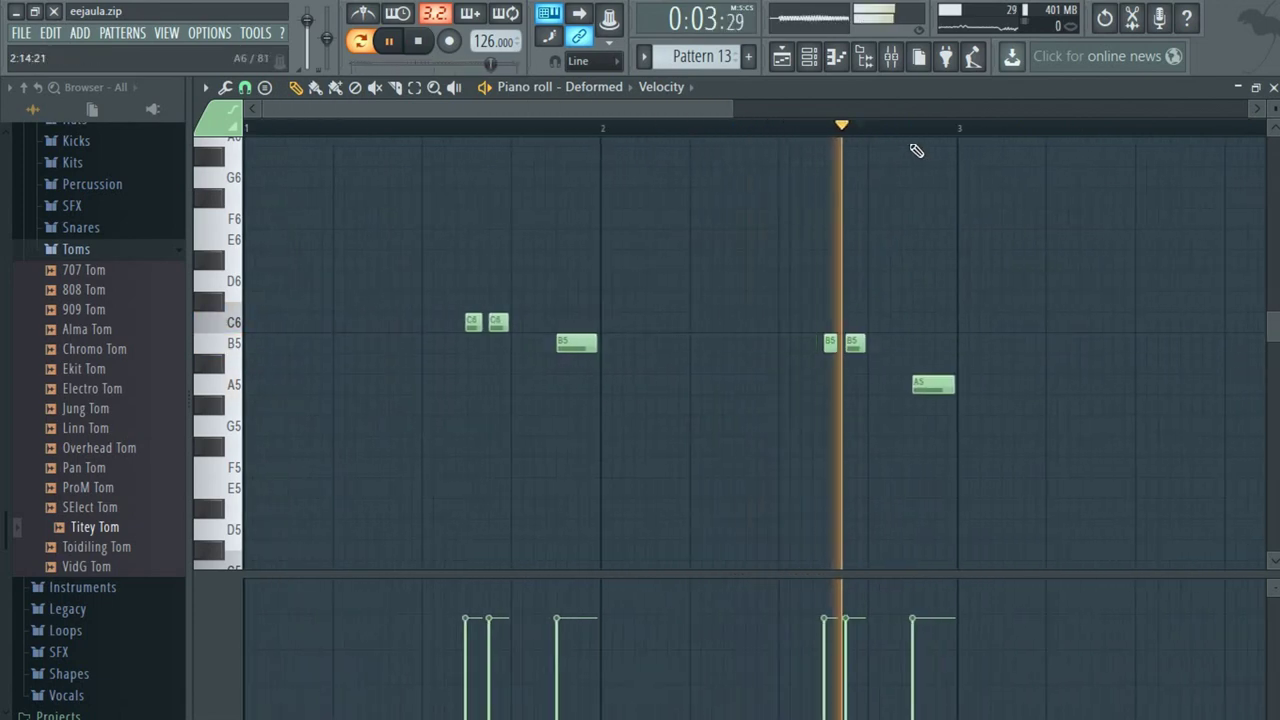
pyautogui.scroll(2, 908, 138)
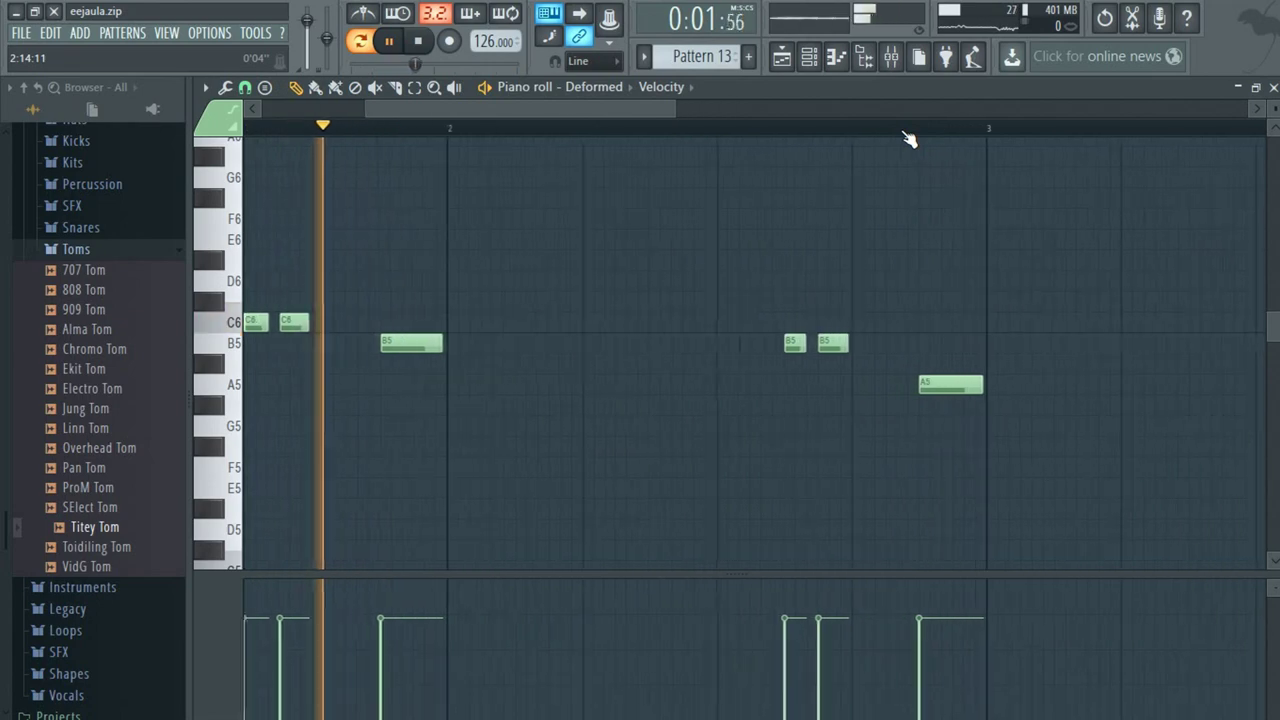
pyautogui.scroll(-3, 912, 138)
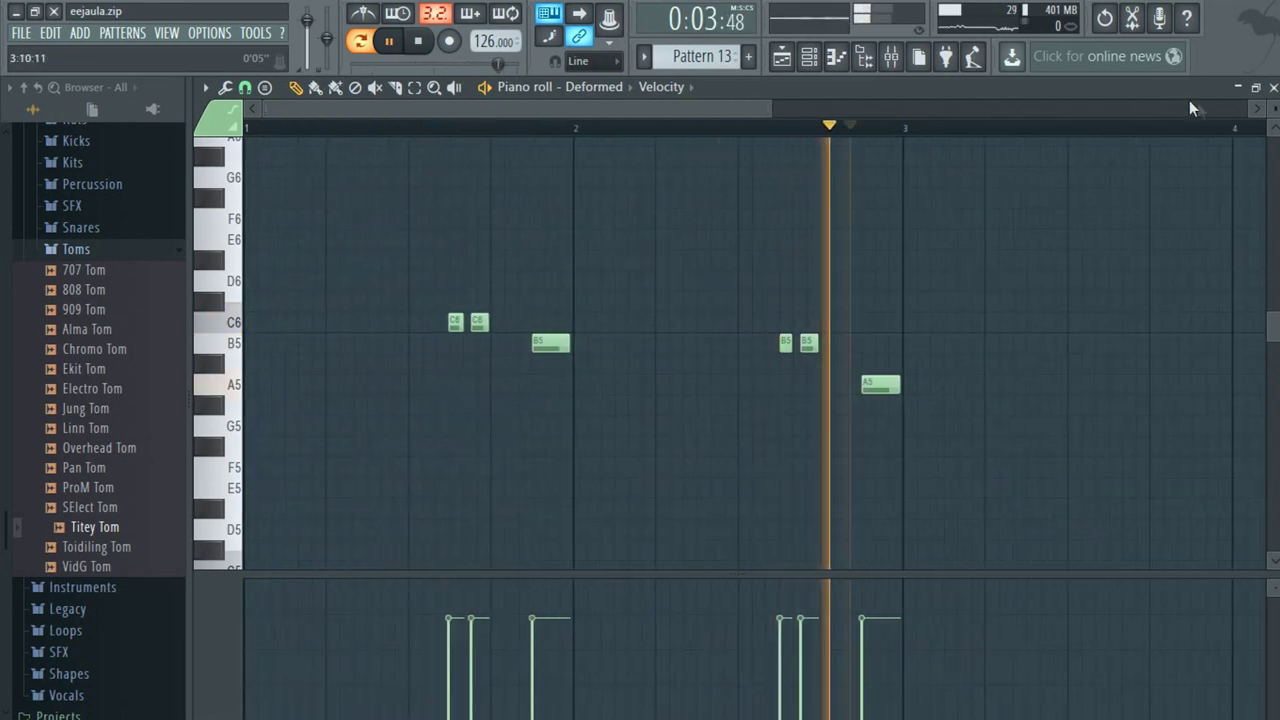
pyautogui.click(1273, 87)
# View the Deformed channel's Sytrus synth settings, return to the channel rack and stop playback.
pyautogui.click(518, 194)
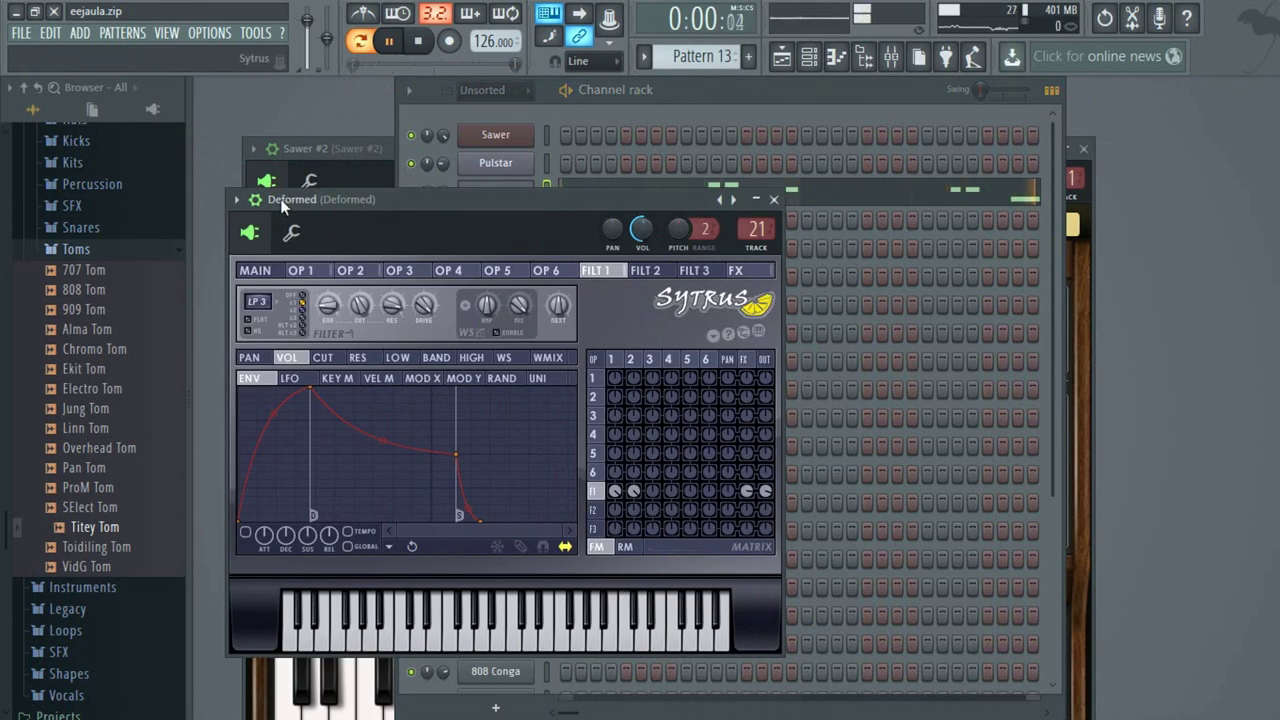
pyautogui.click(773, 99)
pyautogui.press('space')
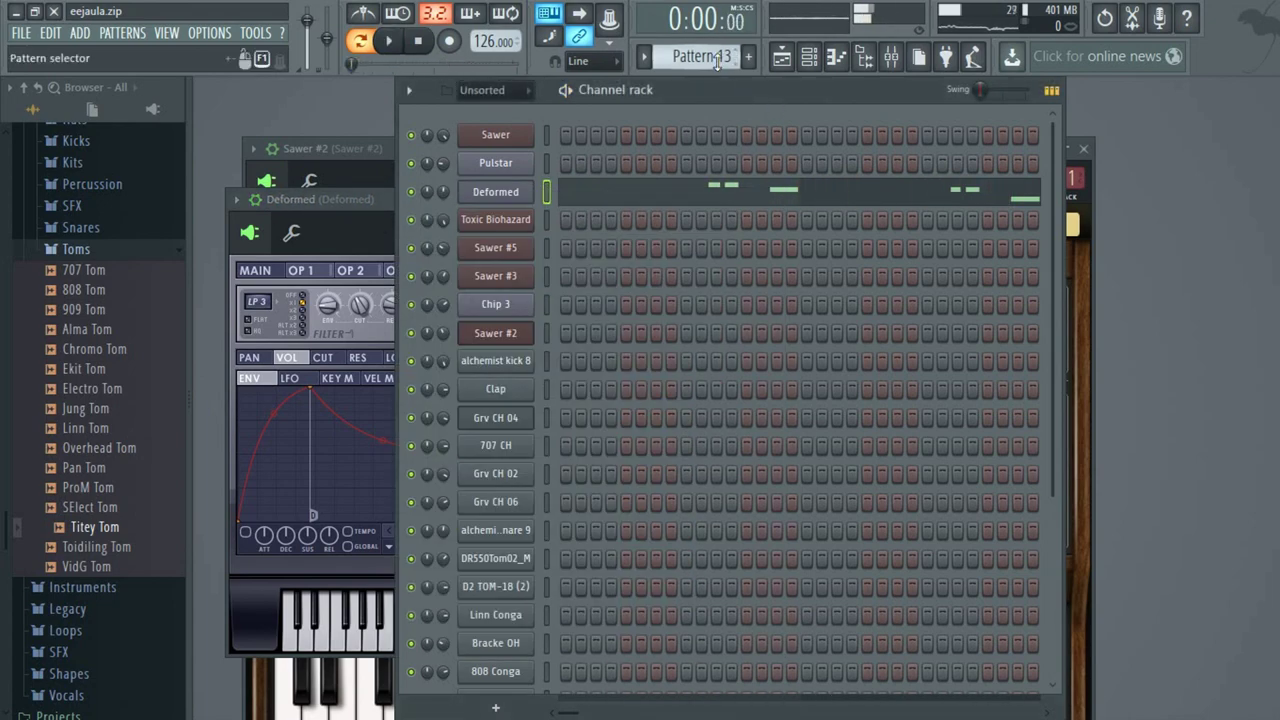
# Switch to Pattern 14, view its Sawer synth and open the Sawer notes in the piano roll, stopping playback.
pyautogui.scroll(1, 716, 62)
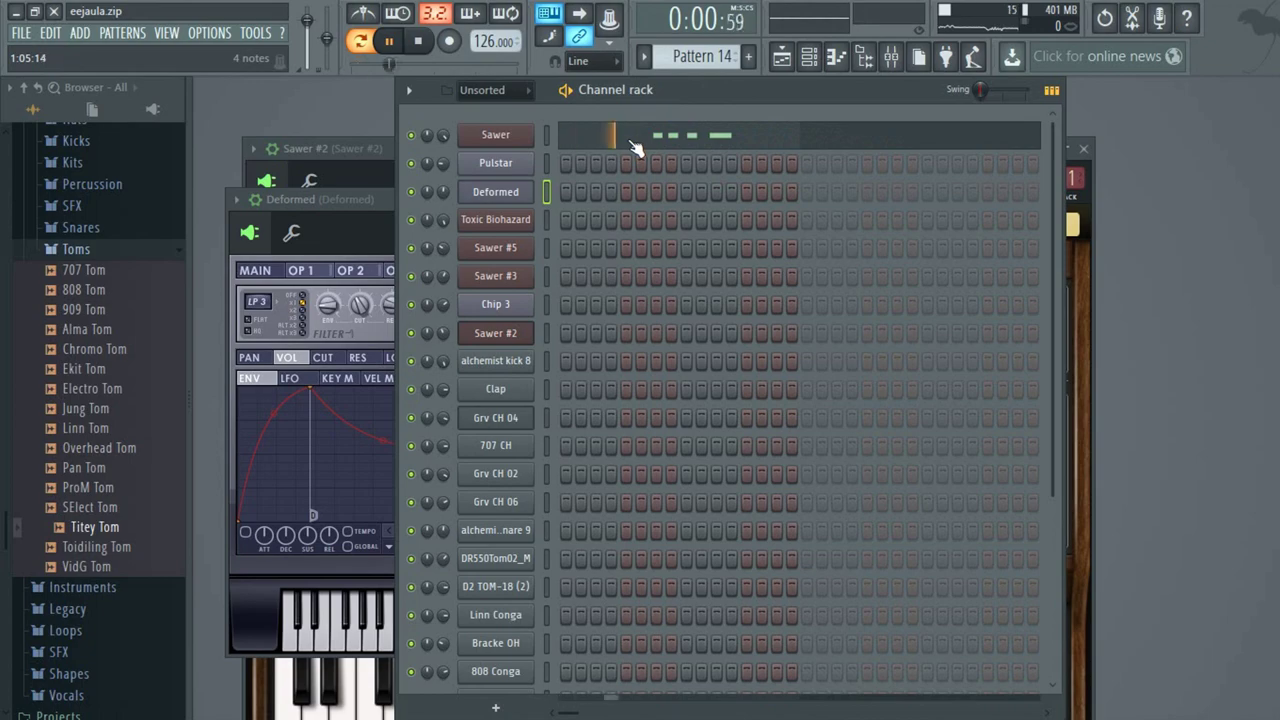
pyautogui.click(509, 136)
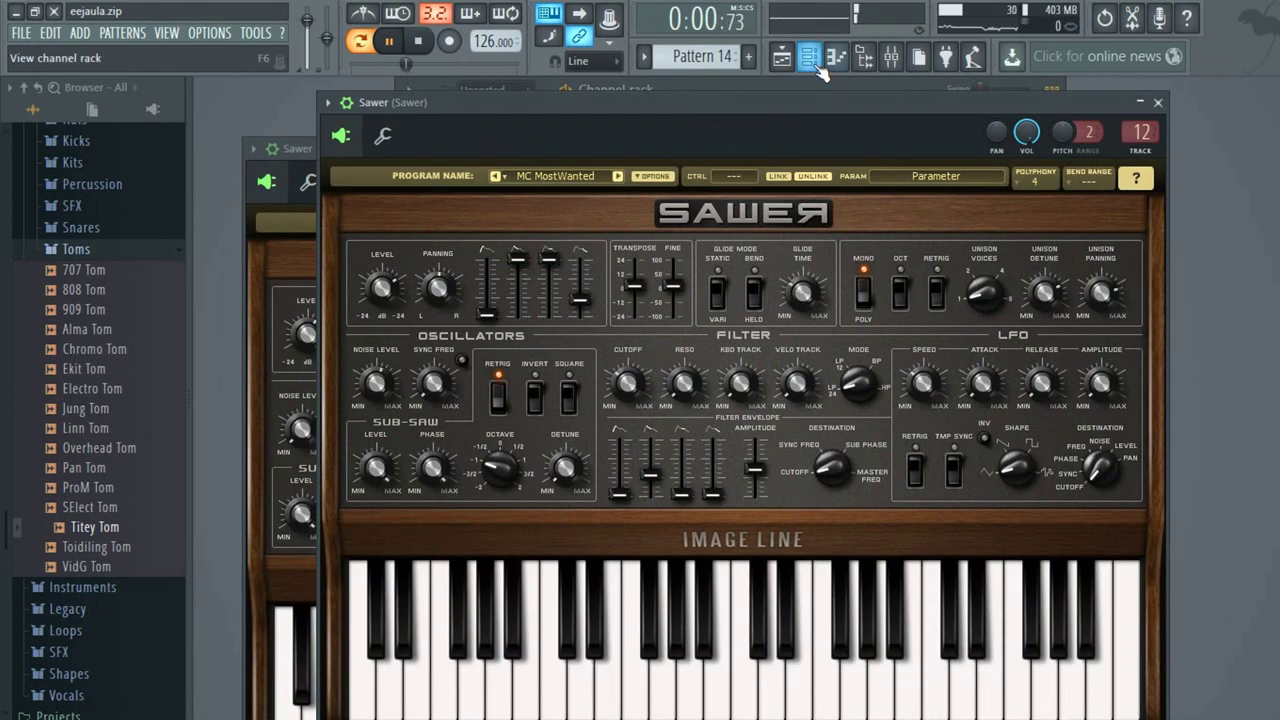
pyautogui.click(780, 57)
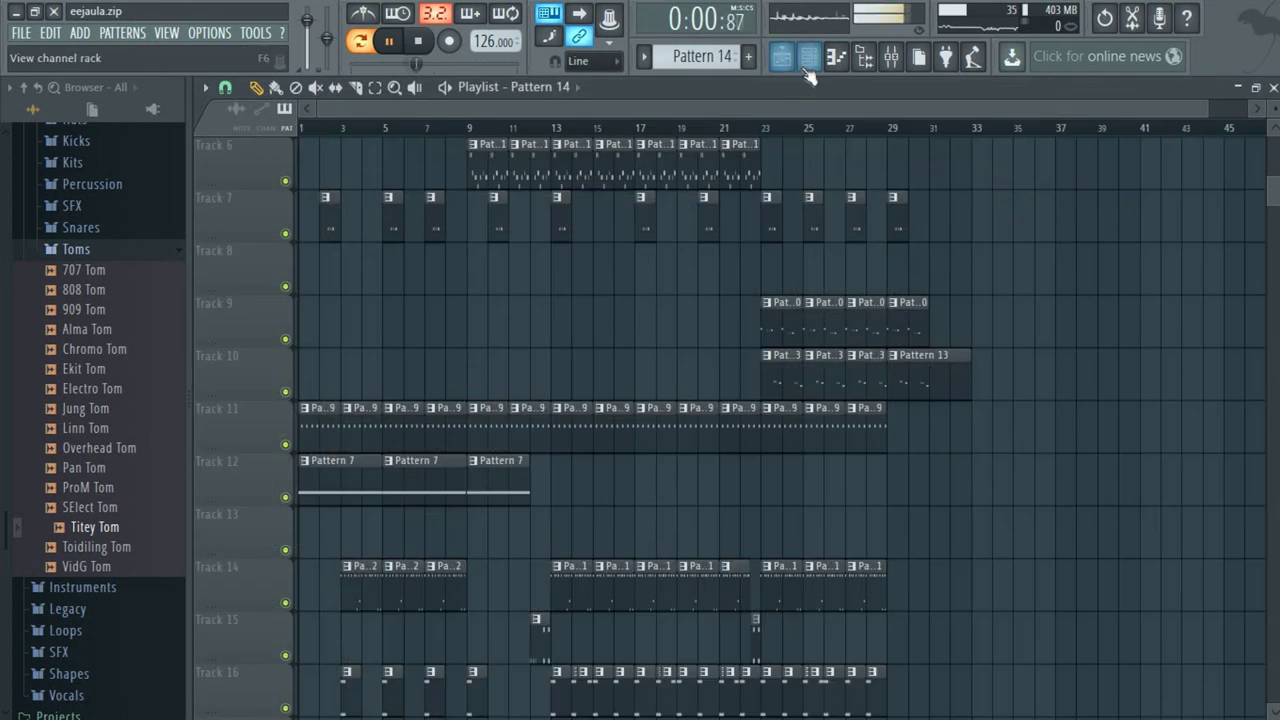
pyautogui.click(809, 57)
pyautogui.click(758, 136)
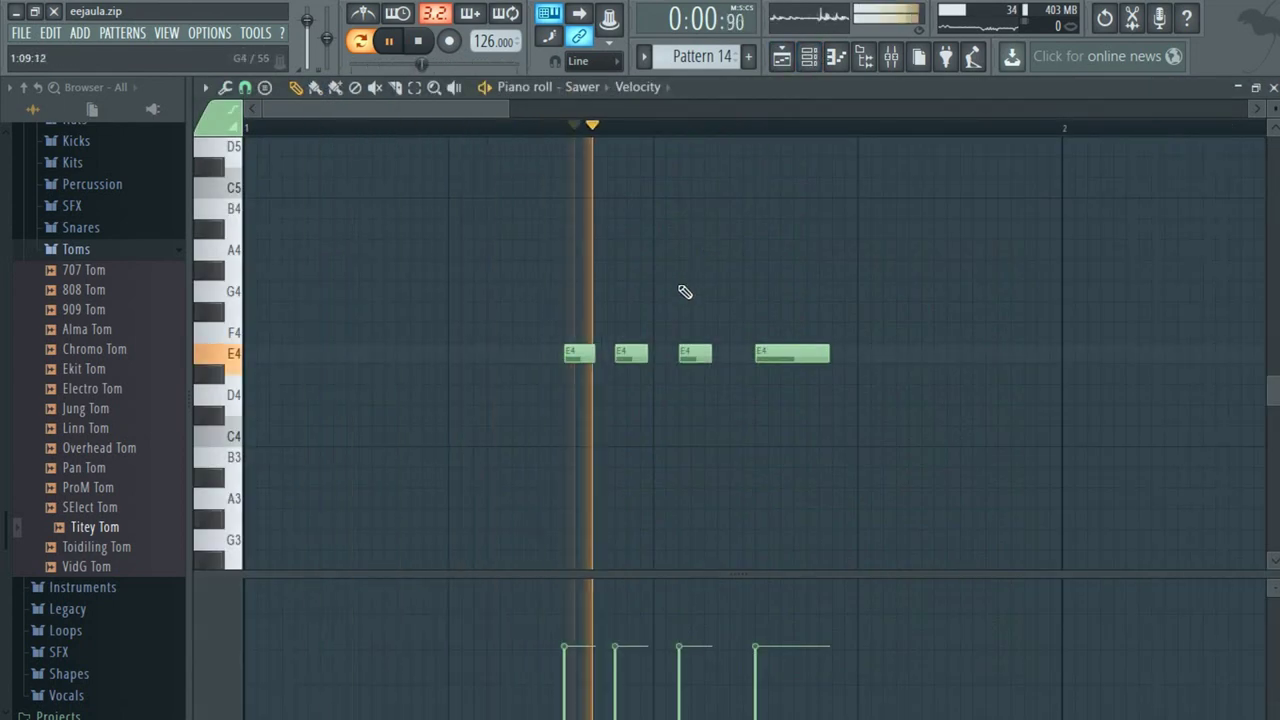
pyautogui.press('space')
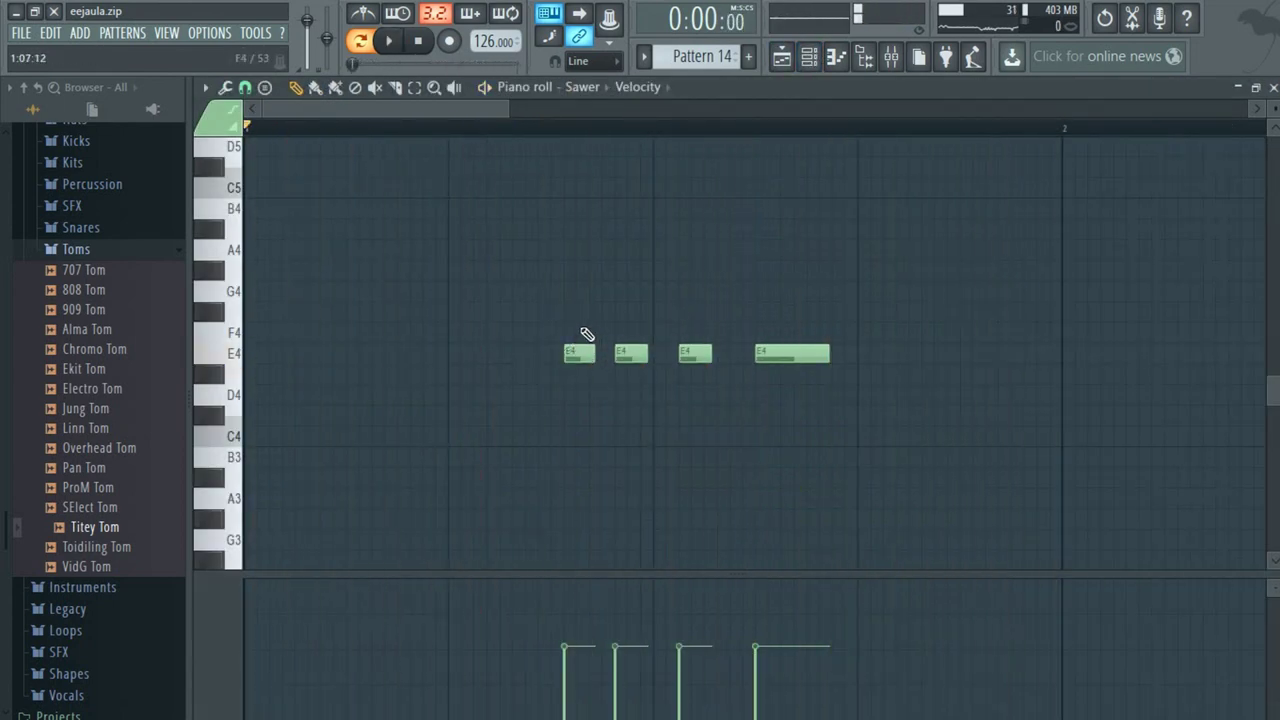
# Audition a few single notes, including F4, on the Sawer synth with the piano roll open.
pyautogui.press('x')
pyautogui.press('c')
pyautogui.press('b')
pyautogui.press('v')
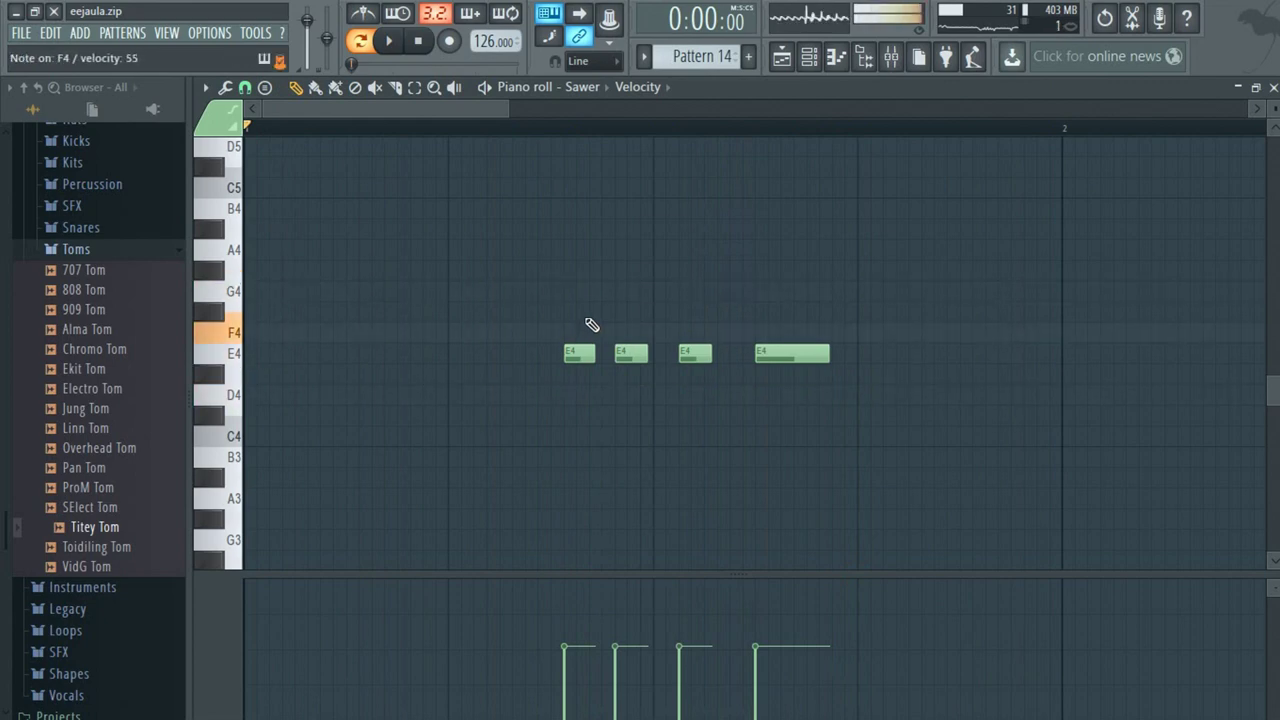
pyautogui.press('c')
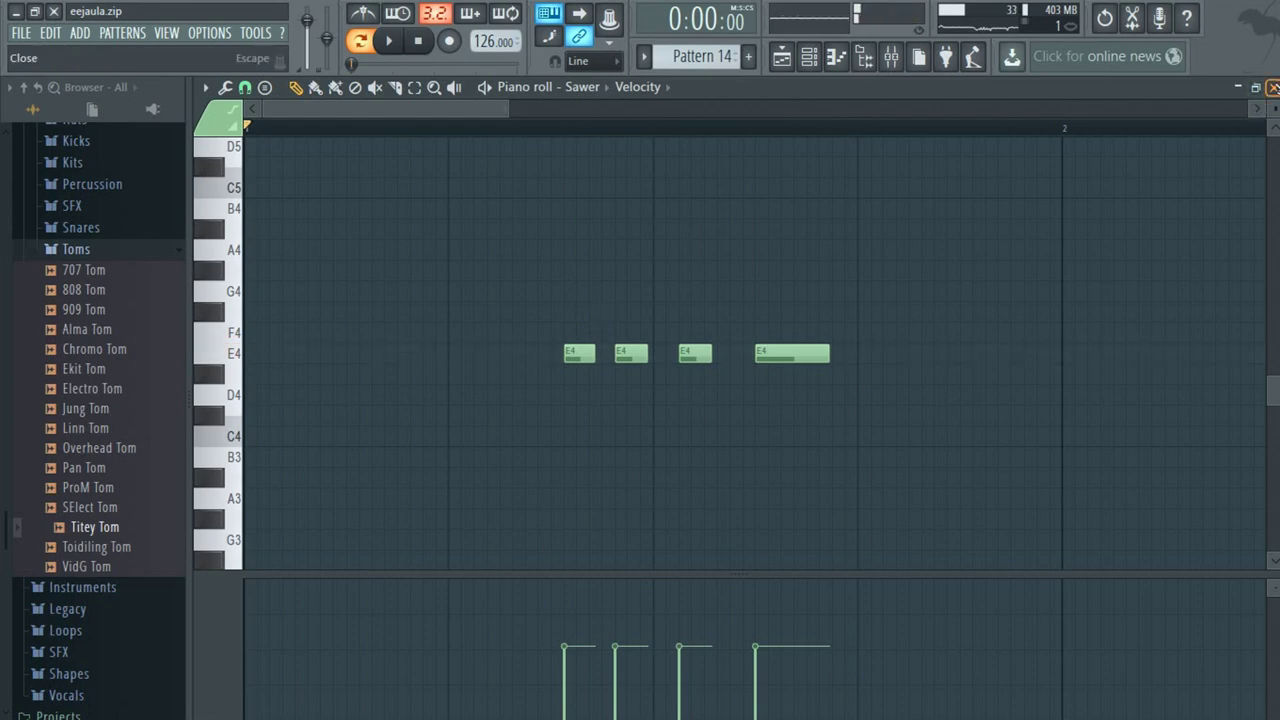
# Play Pattern 14, close the piano roll and the playlist, and stop playback.
pyautogui.press('space')
pyautogui.click(1273, 87)
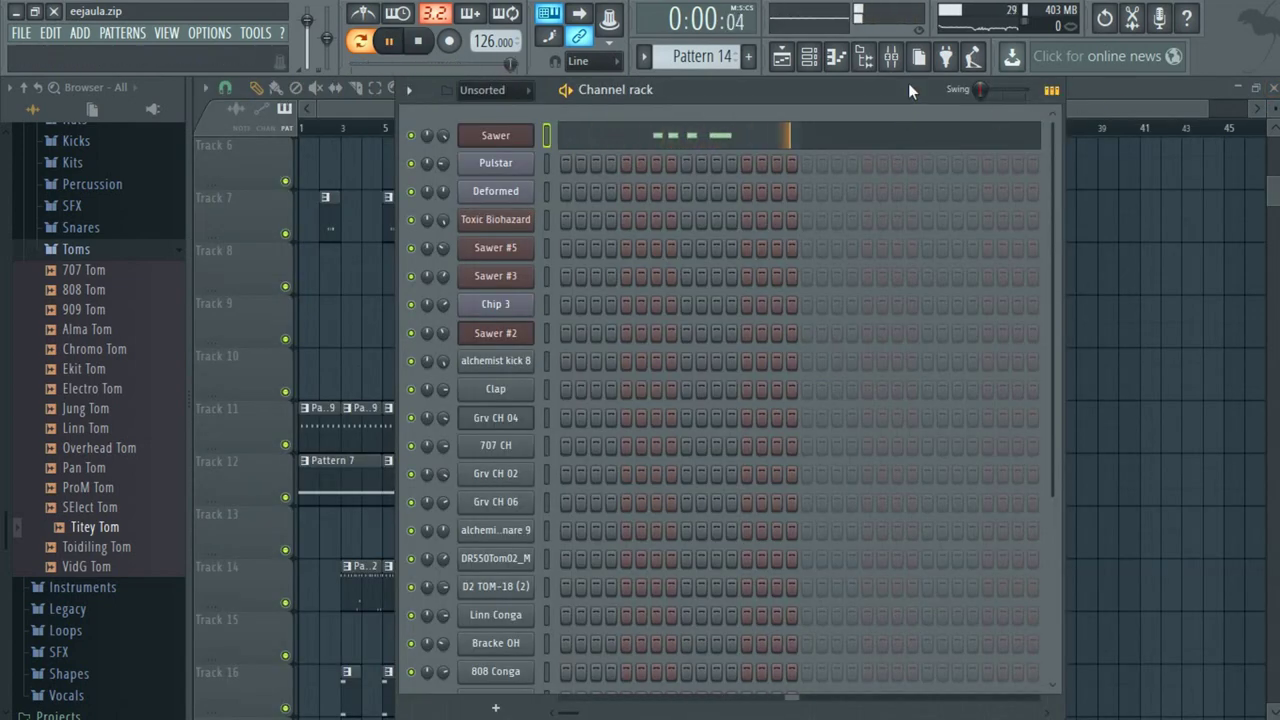
pyautogui.click(1273, 88)
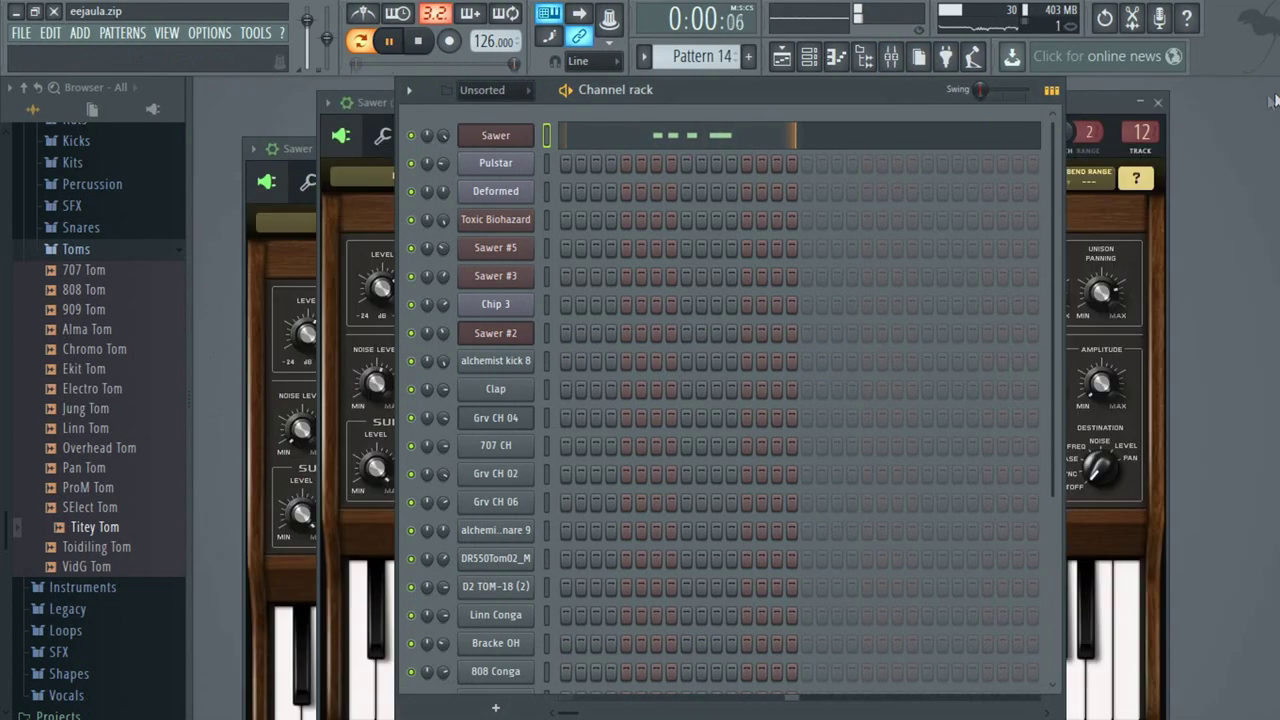
pyautogui.press('space')
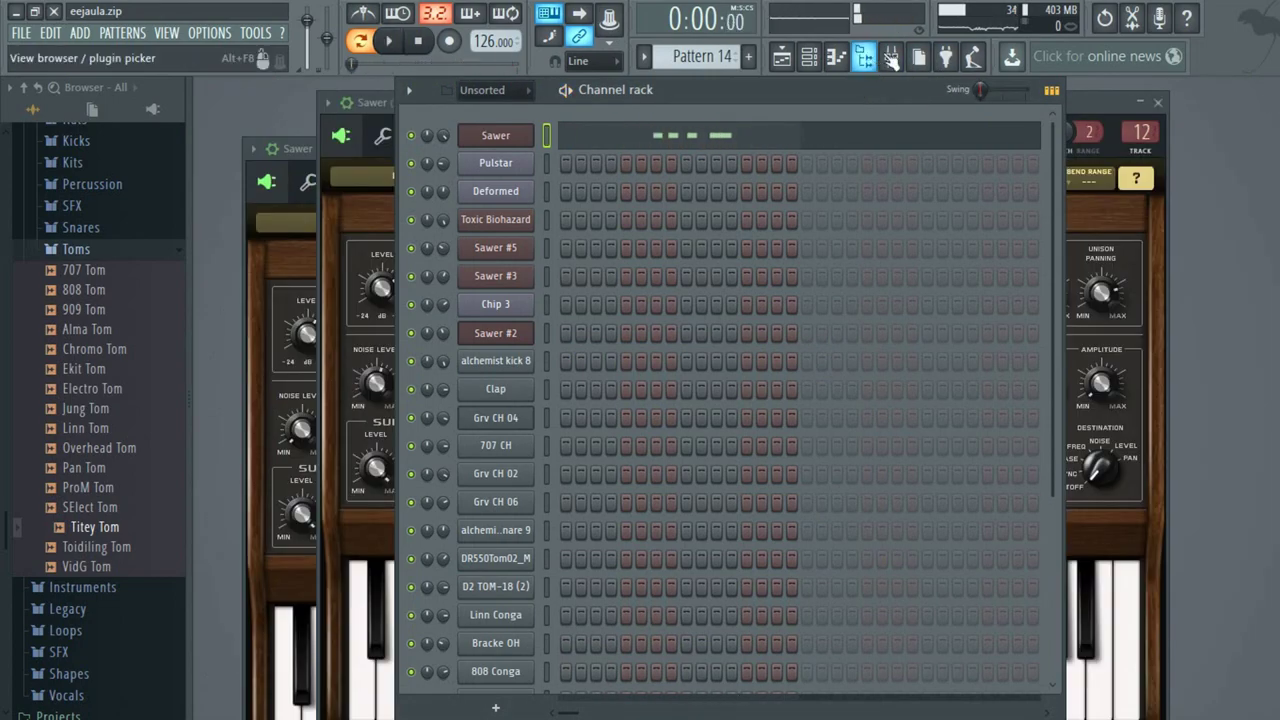
# Inspect the Fruity Reeverb 2 and Fruity parametric EQ 2 effects on the Sawer mixer track.
pyautogui.click(891, 57)
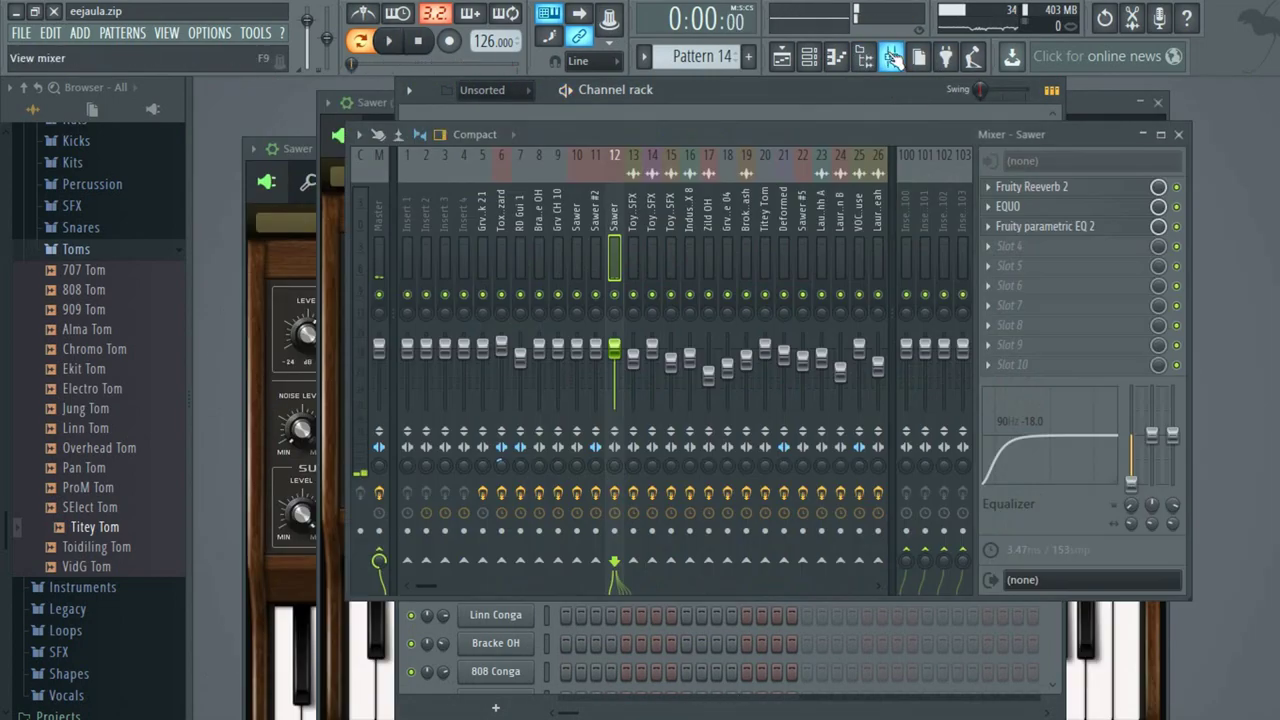
pyautogui.click(1066, 190)
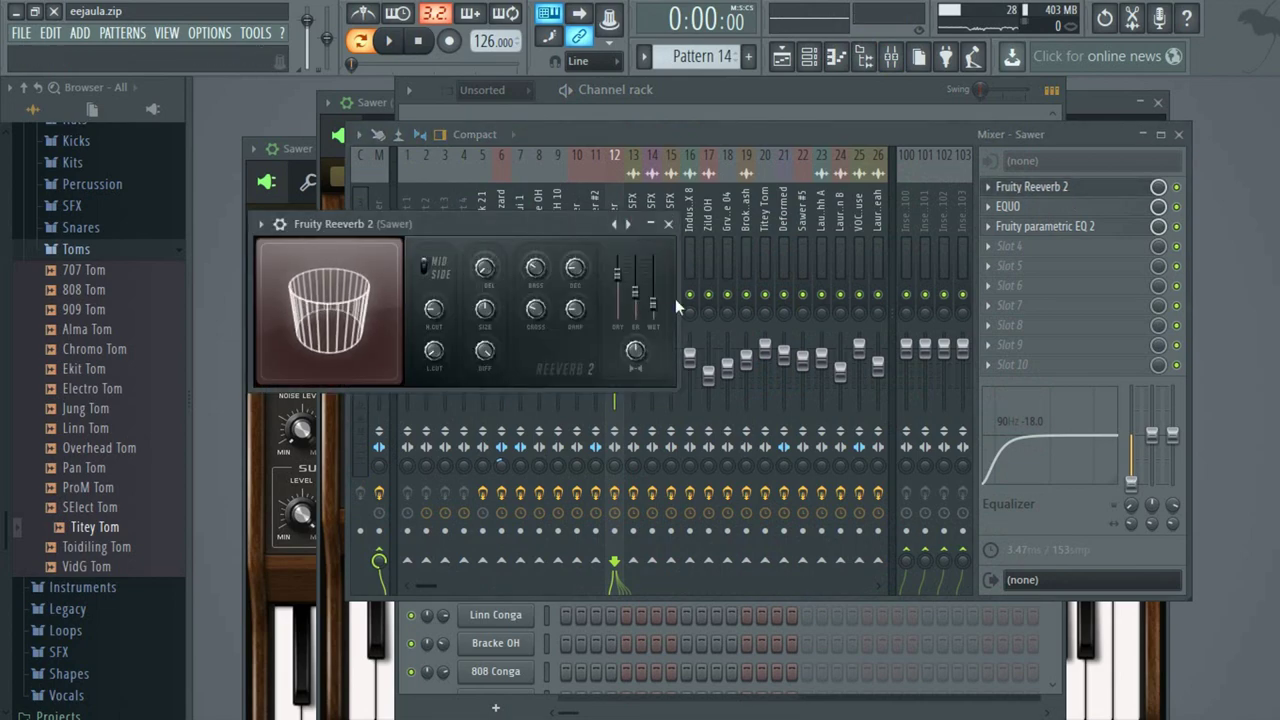
pyautogui.click(757, 300)
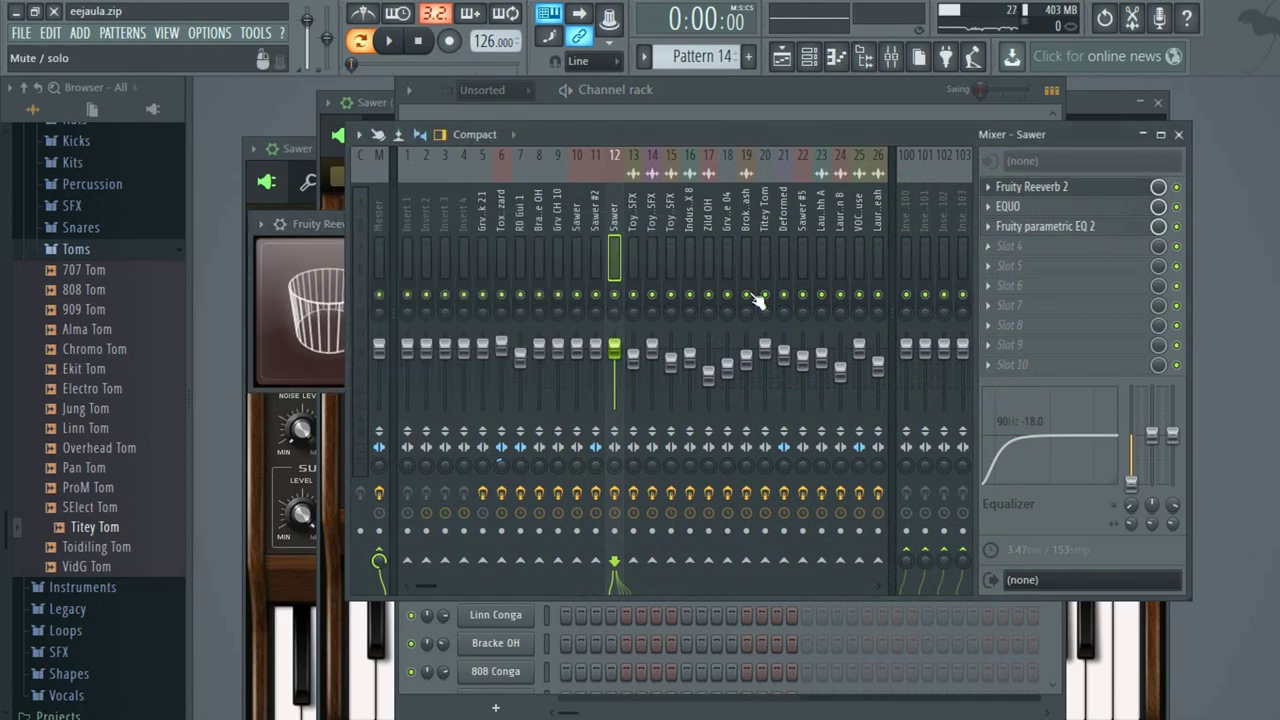
pyautogui.click(1086, 228)
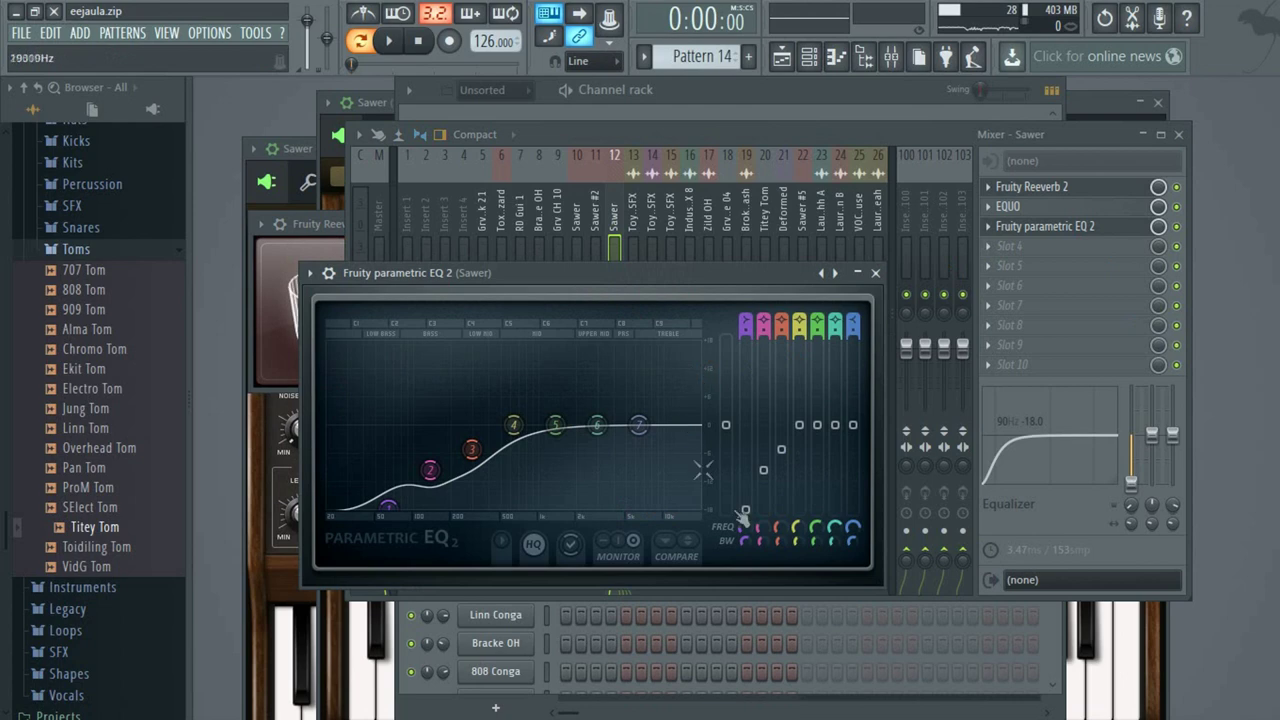
# View the EQUO equalizer curve on the Sawer mixer track and return to the mixer.
pyautogui.click(1030, 207)
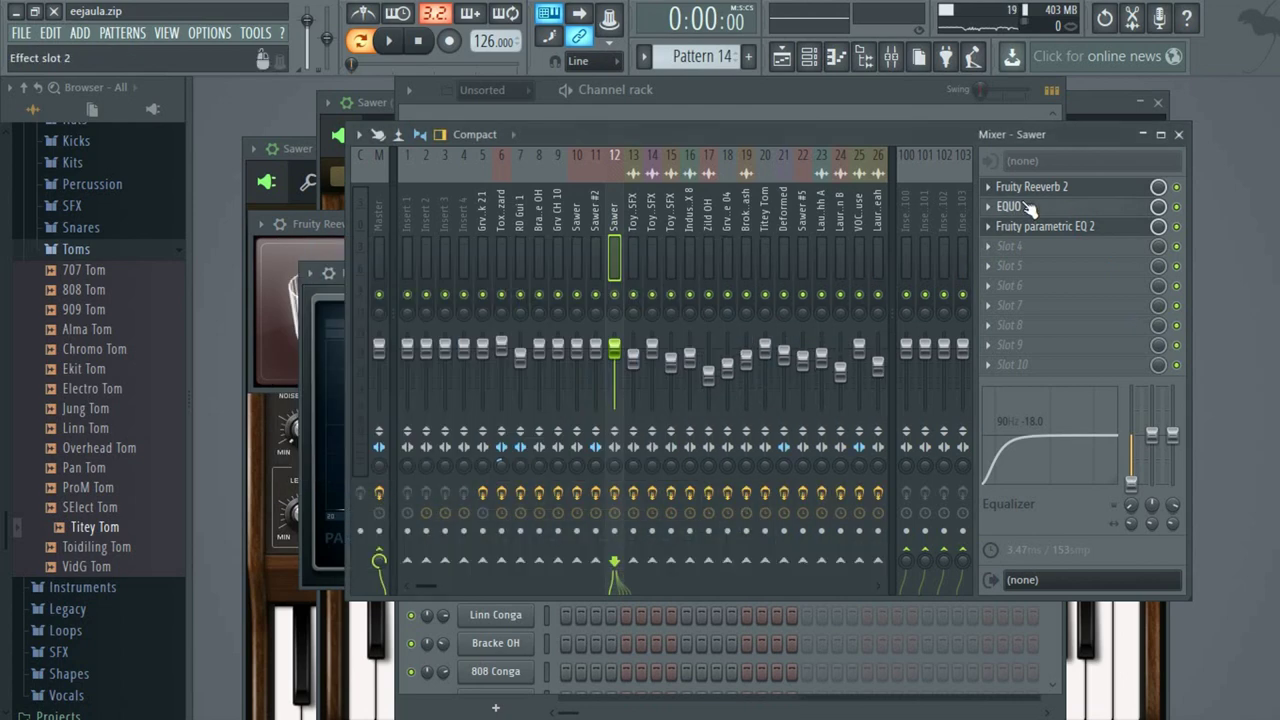
pyautogui.click(1028, 212)
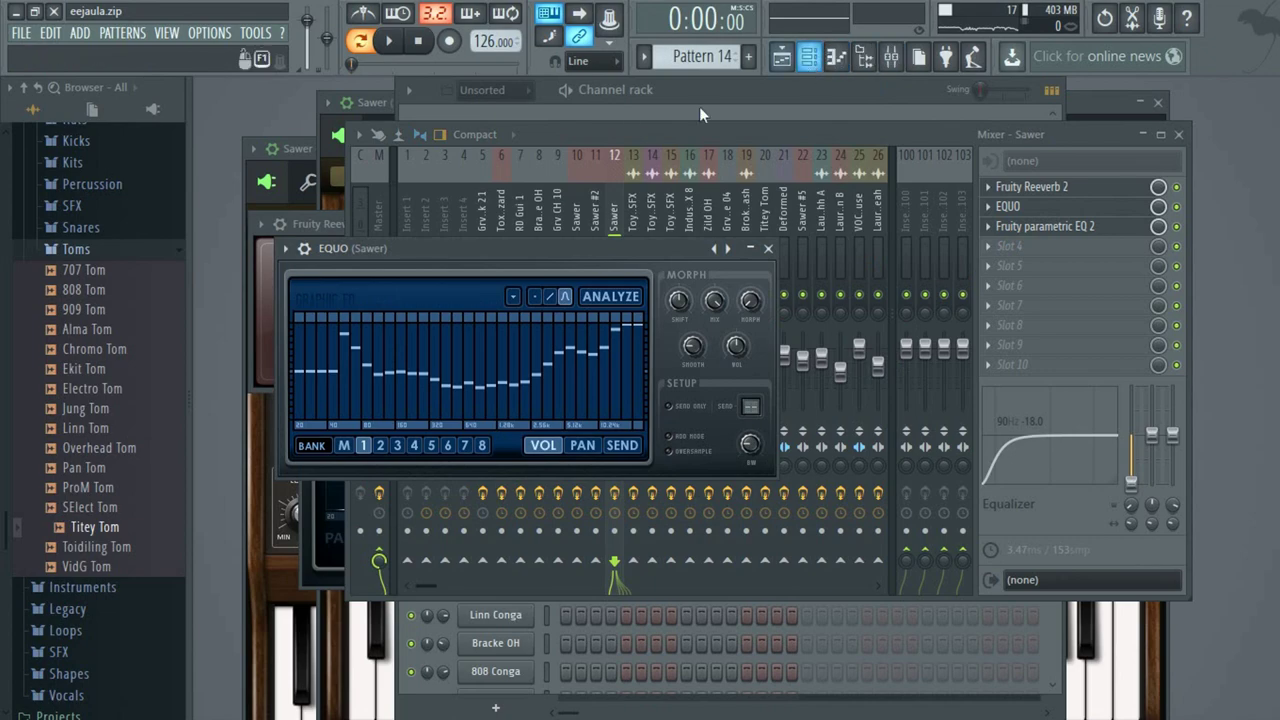
pyautogui.click(809, 56)
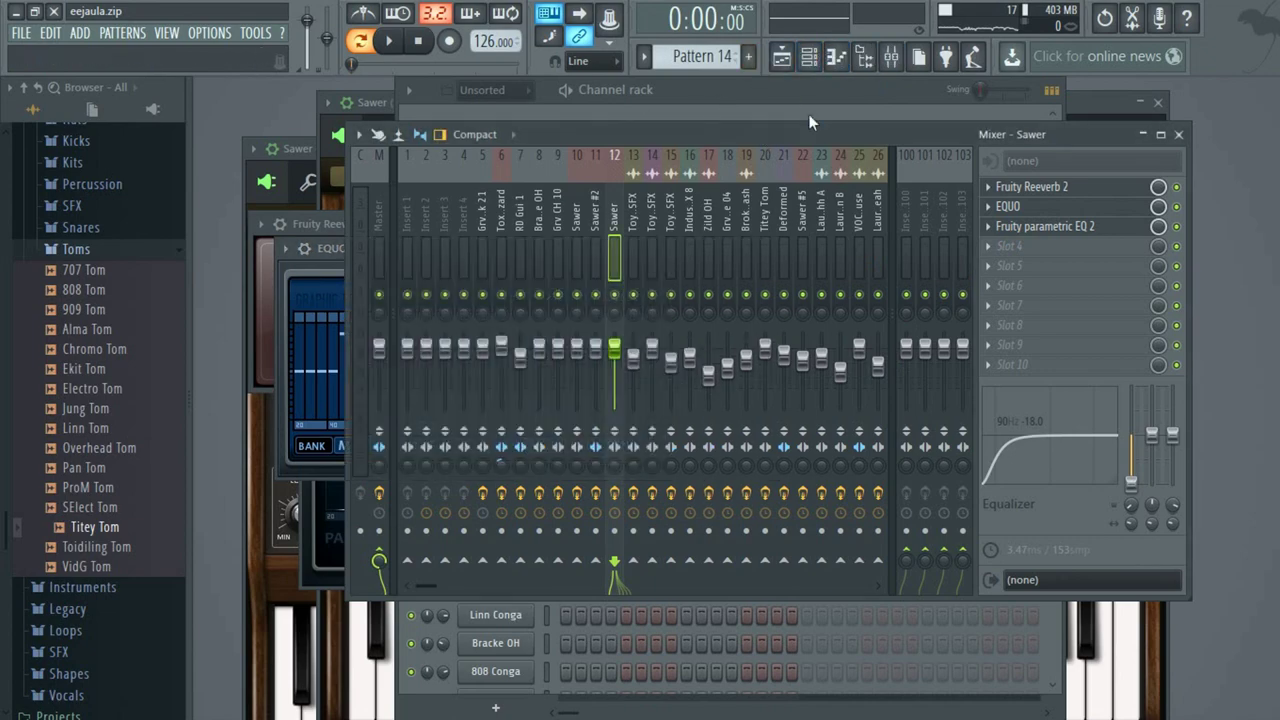
pyautogui.click(891, 56)
pyautogui.click(893, 58)
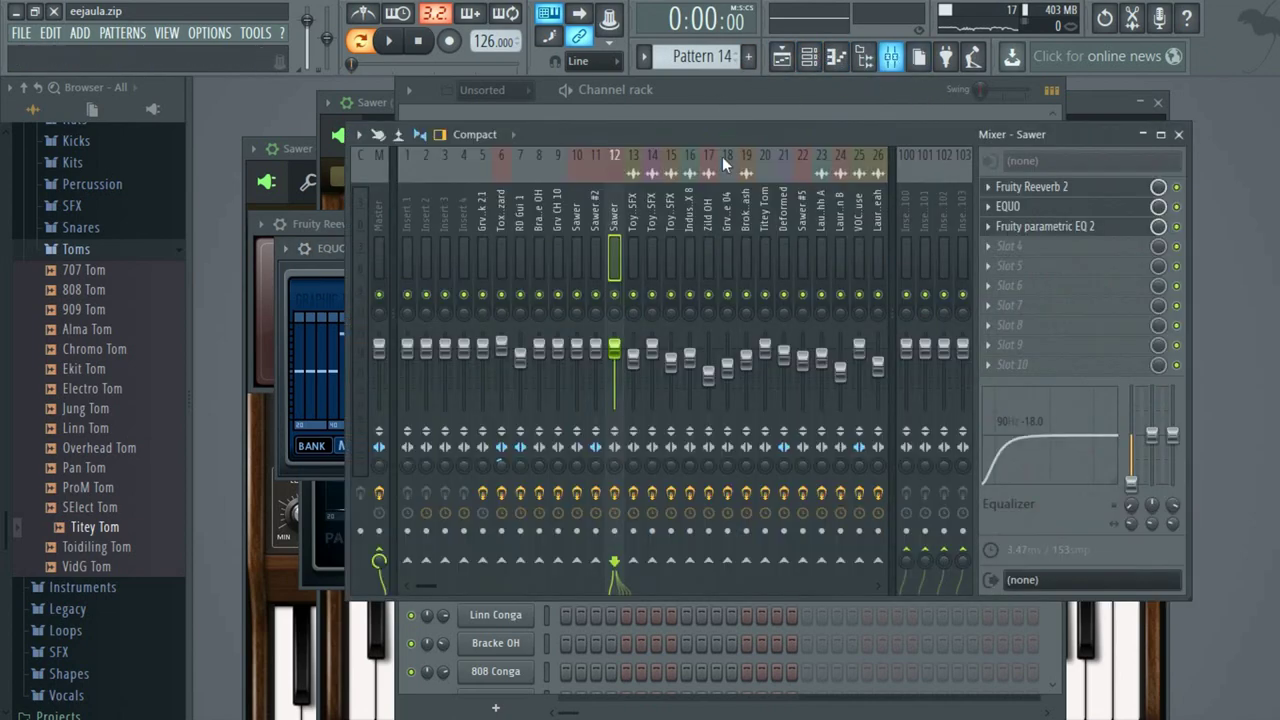
# Select the Master mixer track and open its Fruity Multiband Compressor while the pattern plays.
pyautogui.click(378, 225)
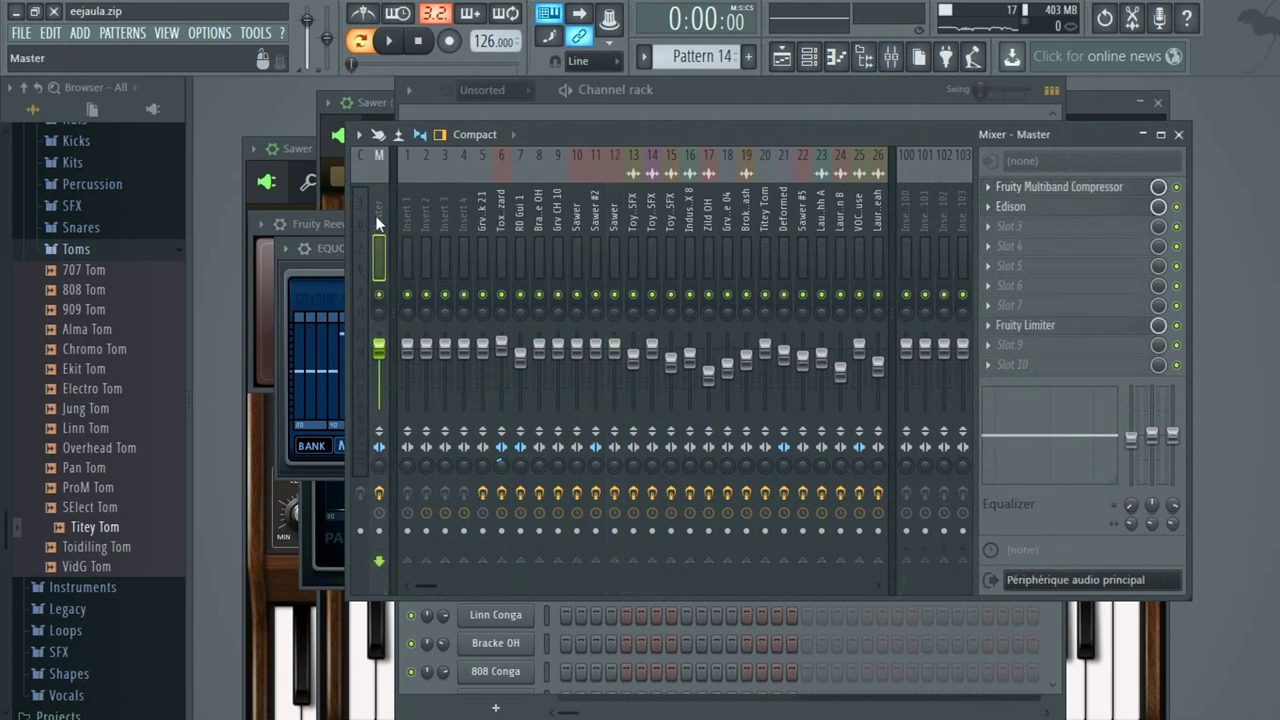
pyautogui.click(1177, 187)
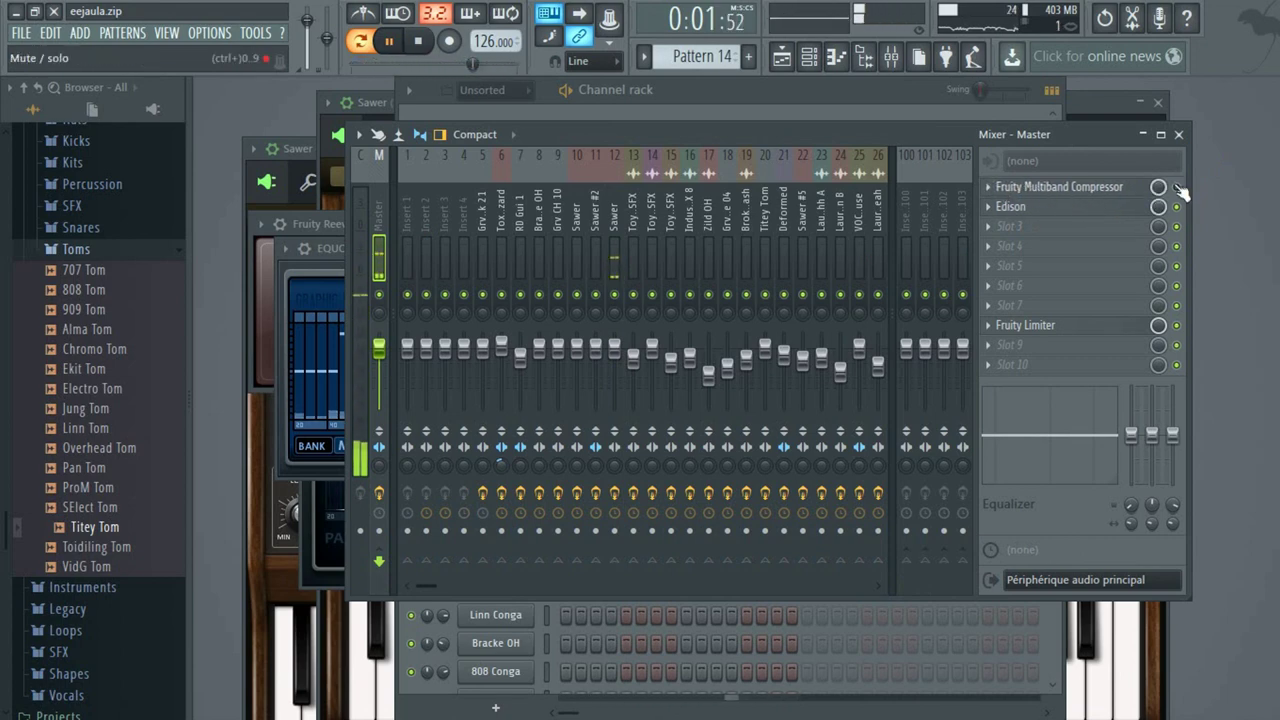
pyautogui.click(1037, 190)
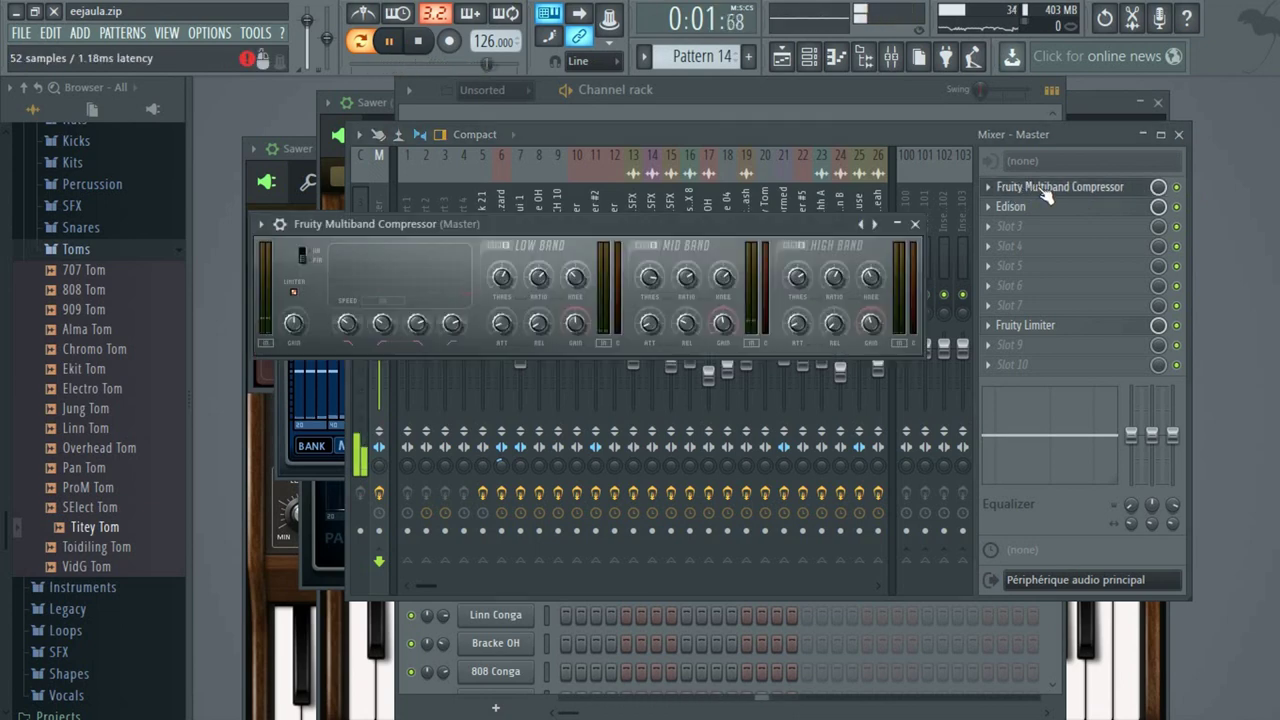
# Reload Fruity Multiband Compressor in the Master track's first effect slot with the General purpose 2 preset.
pyautogui.click(982, 189)
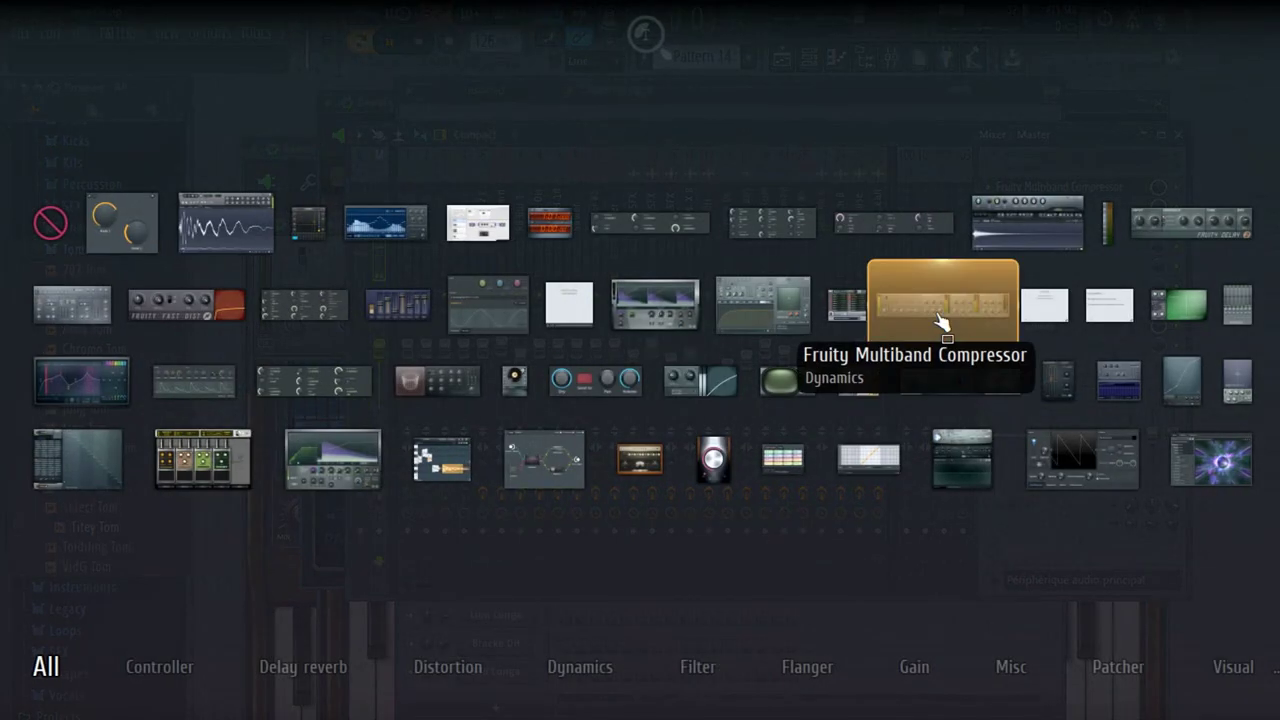
pyautogui.click(940, 320)
pyautogui.rightClick(877, 233)
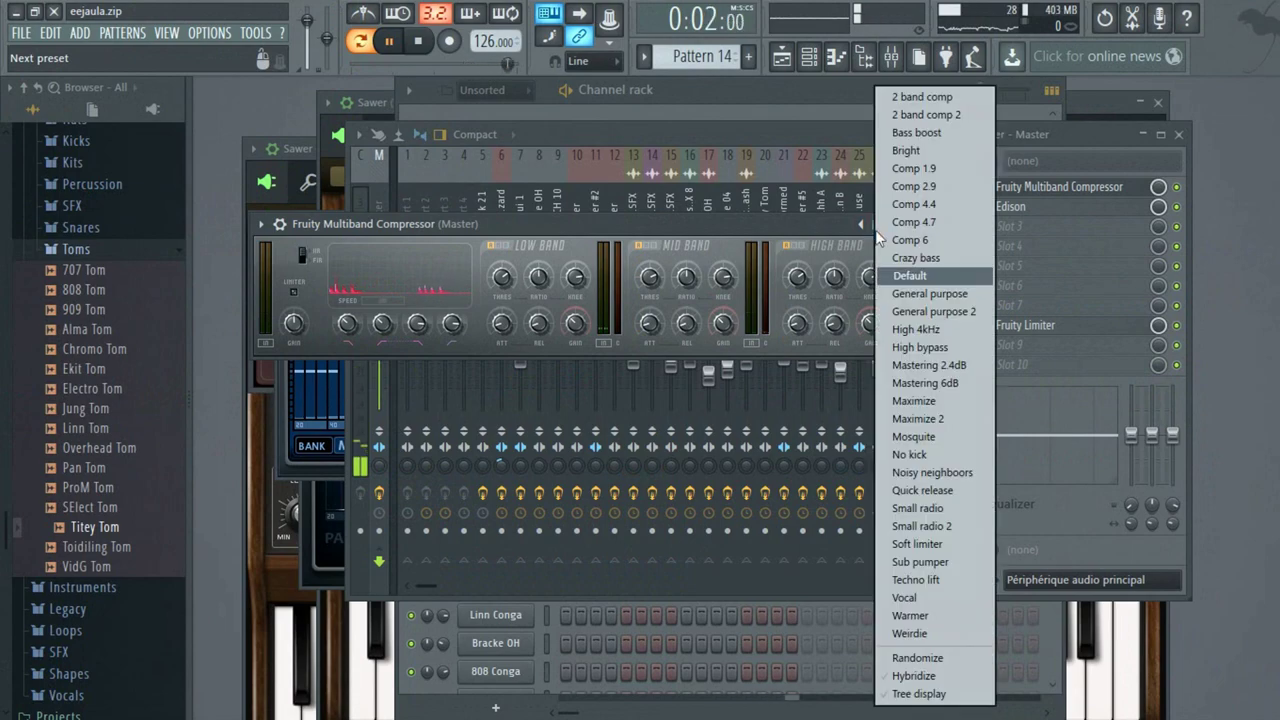
pyautogui.click(926, 314)
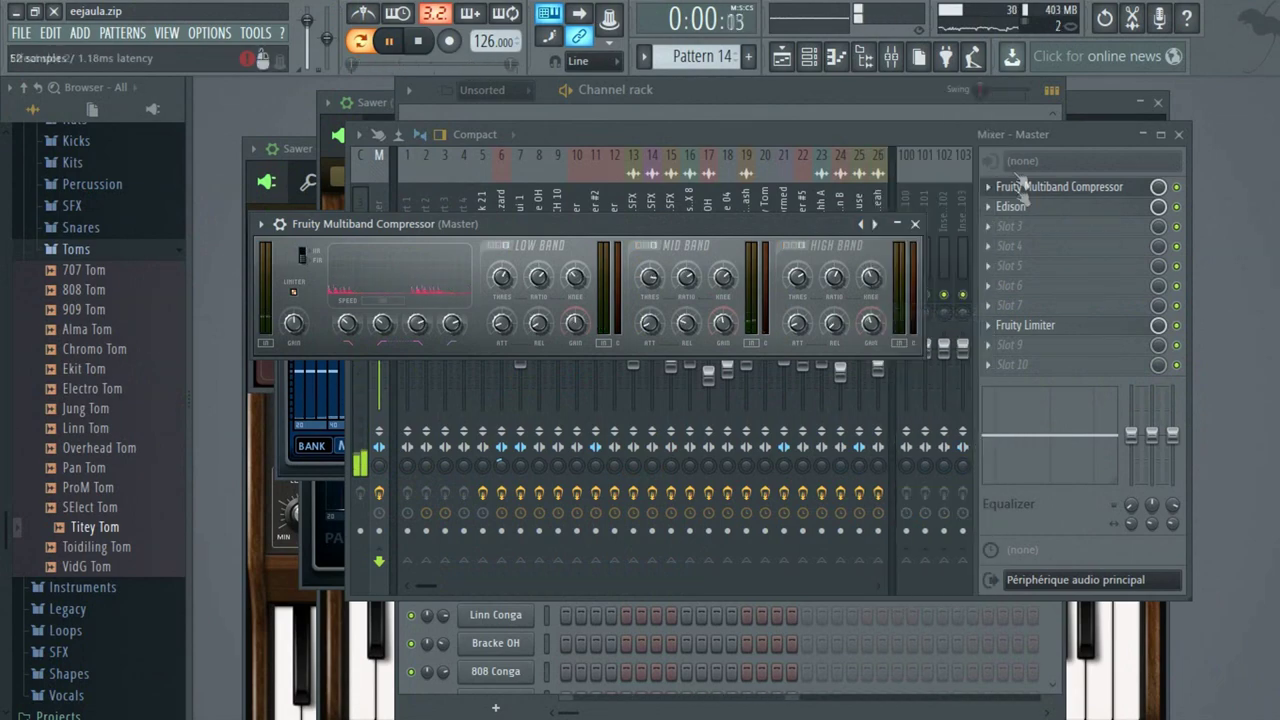
# Turn off the left/right channel swap on the Master track and adjust its stereo separation.
pyautogui.click(1066, 138)
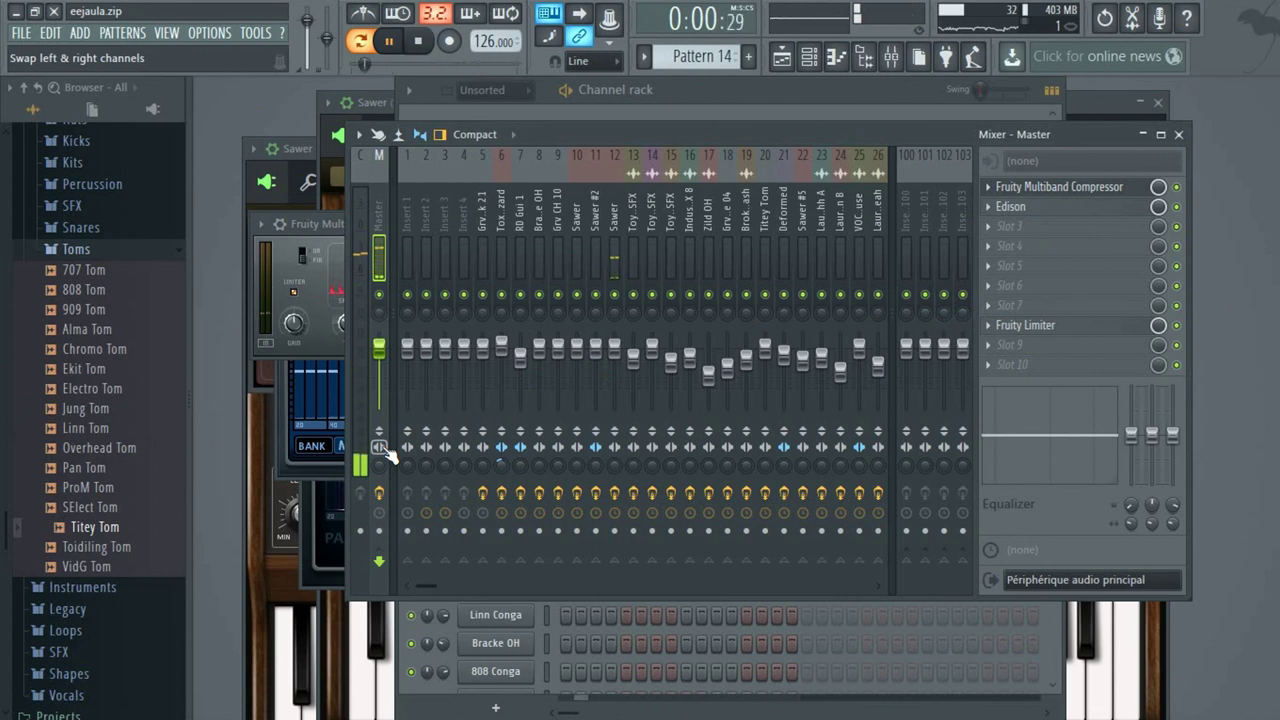
pyautogui.click(384, 450)
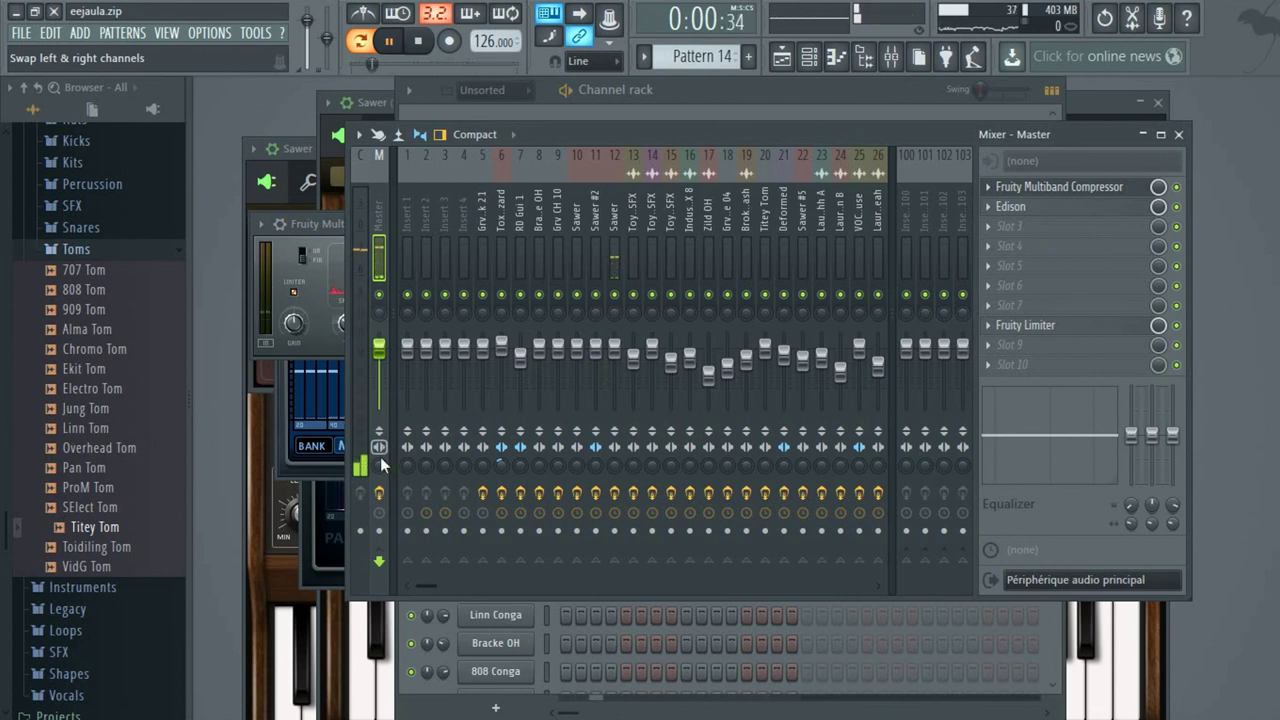
pyautogui.moveTo(380, 466); pyautogui.dragTo(380, 482)
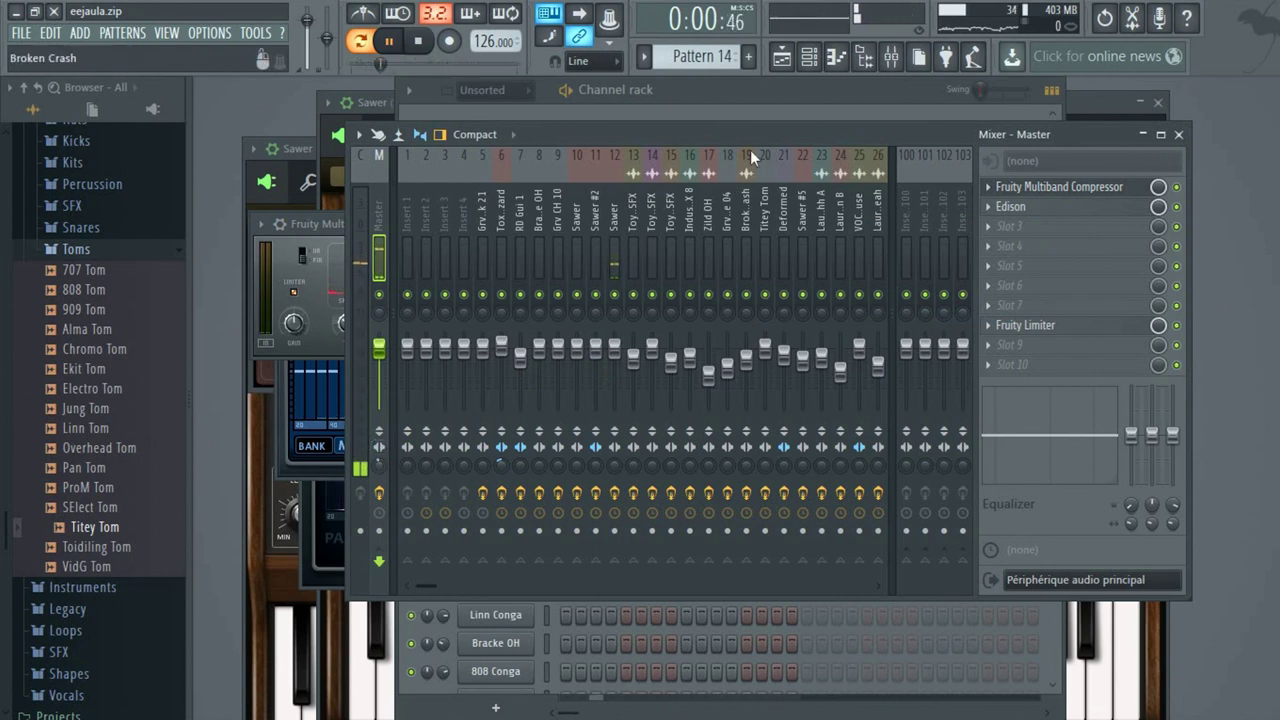
# Stop playback in the channel rack and check Pattern 15 and the list of patterns.
pyautogui.click(809, 56)
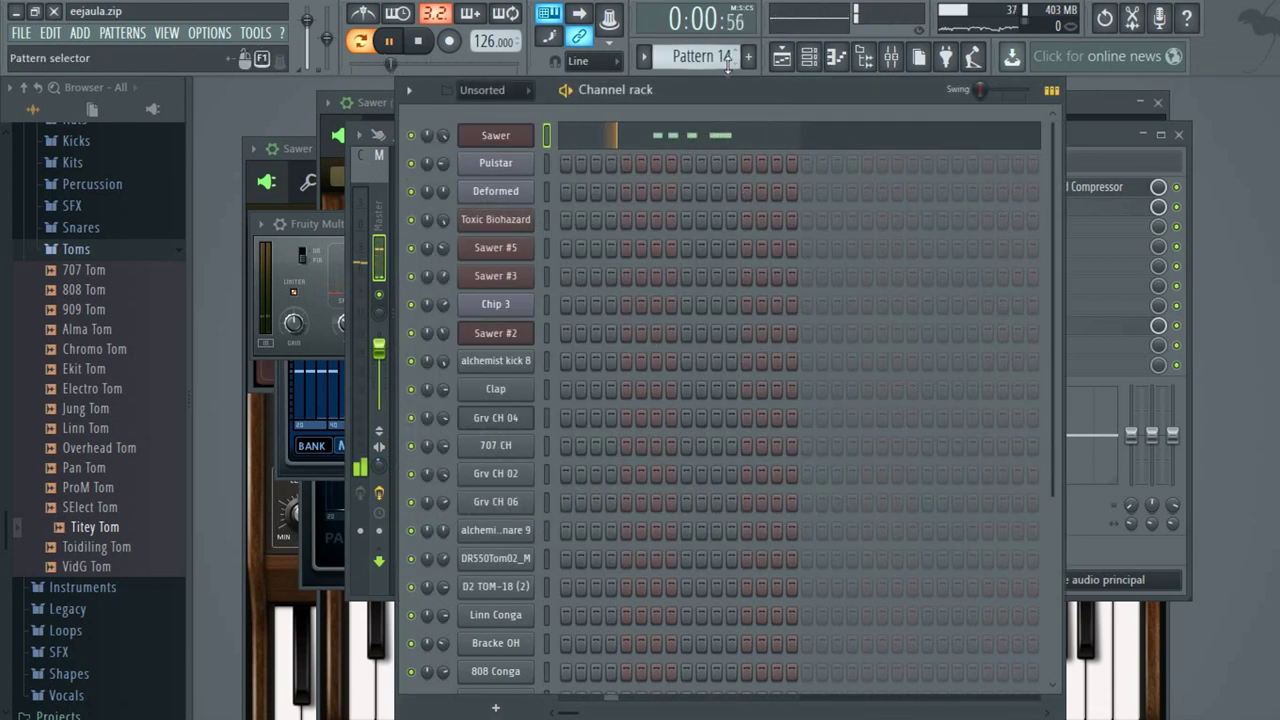
pyautogui.press('space')
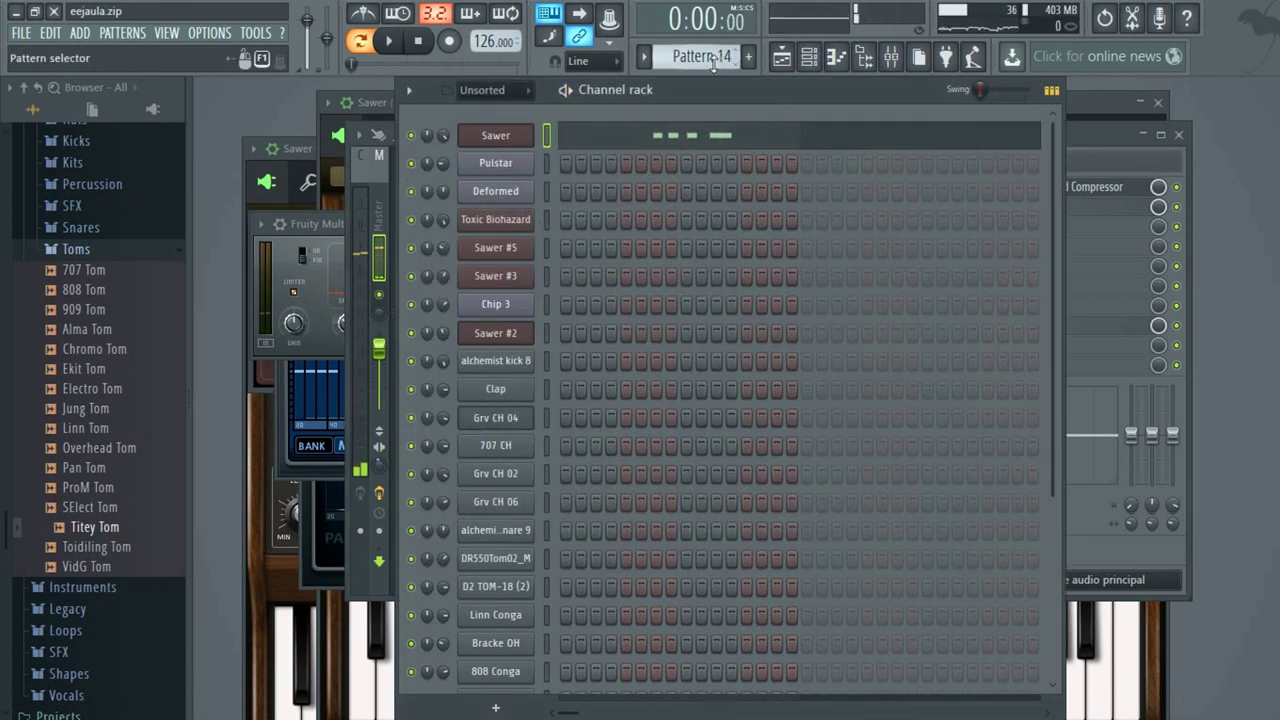
pyautogui.scroll(-1, 713, 60)
pyautogui.click(713, 60)
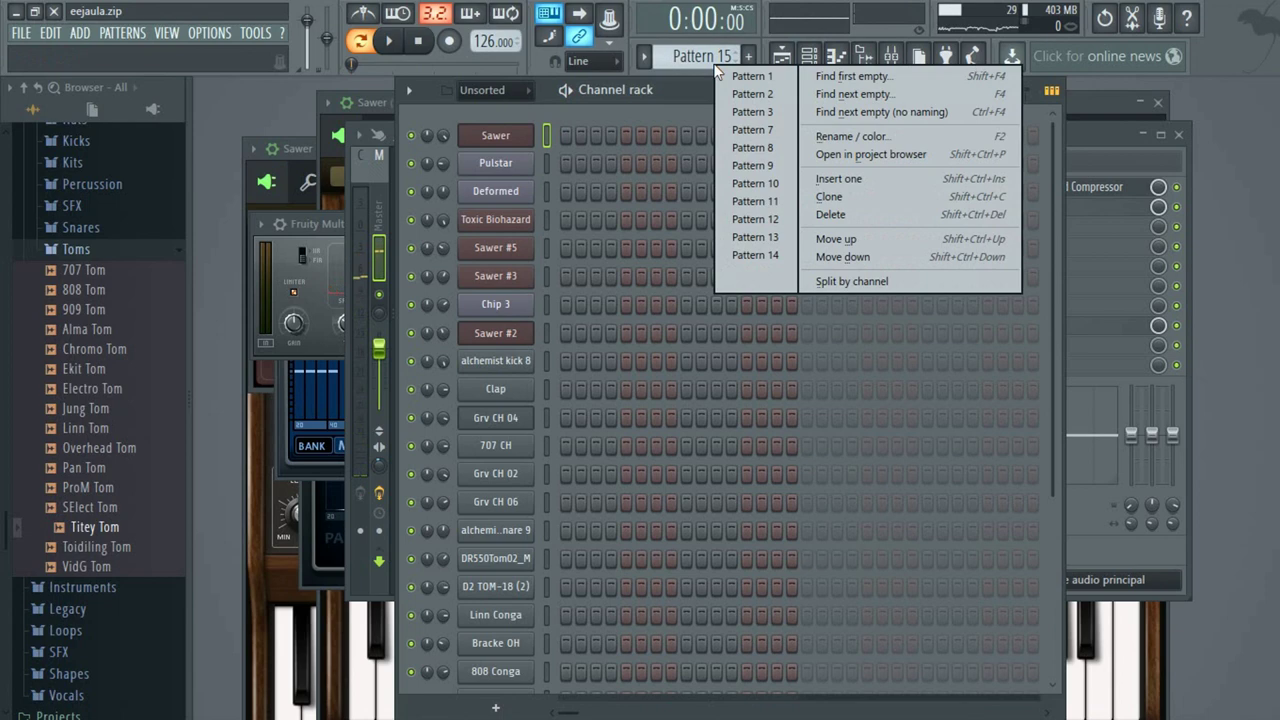
pyautogui.click(710, 58)
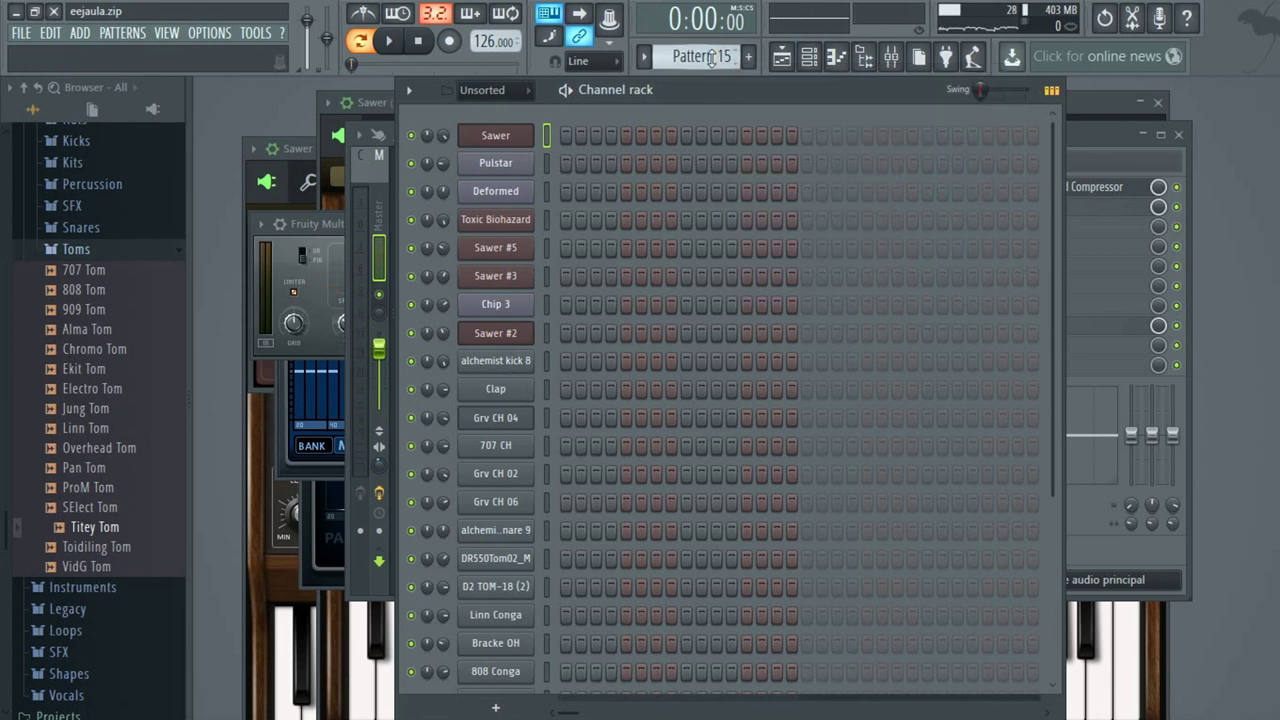
# Switch back through the patterns to Pattern 11 and listen to its Toxic Biohazard melody.
pyautogui.scroll(1, 713, 60)
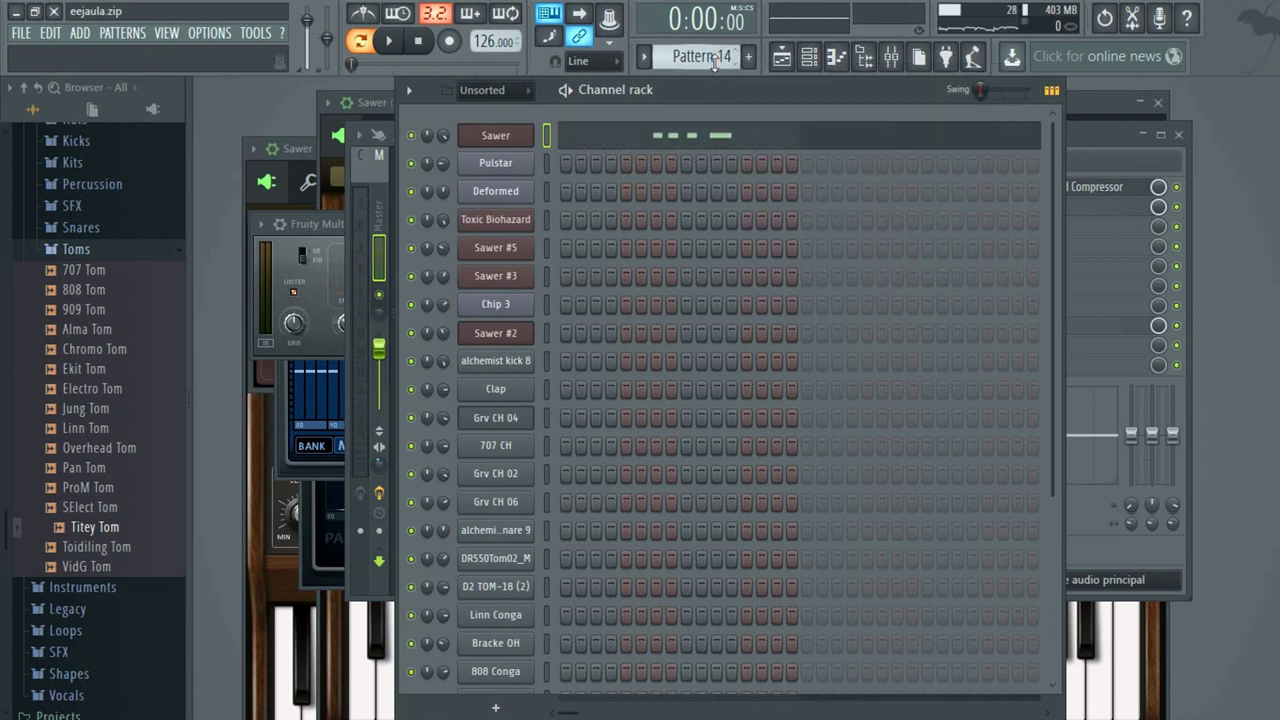
pyautogui.scroll(1, 689, 60)
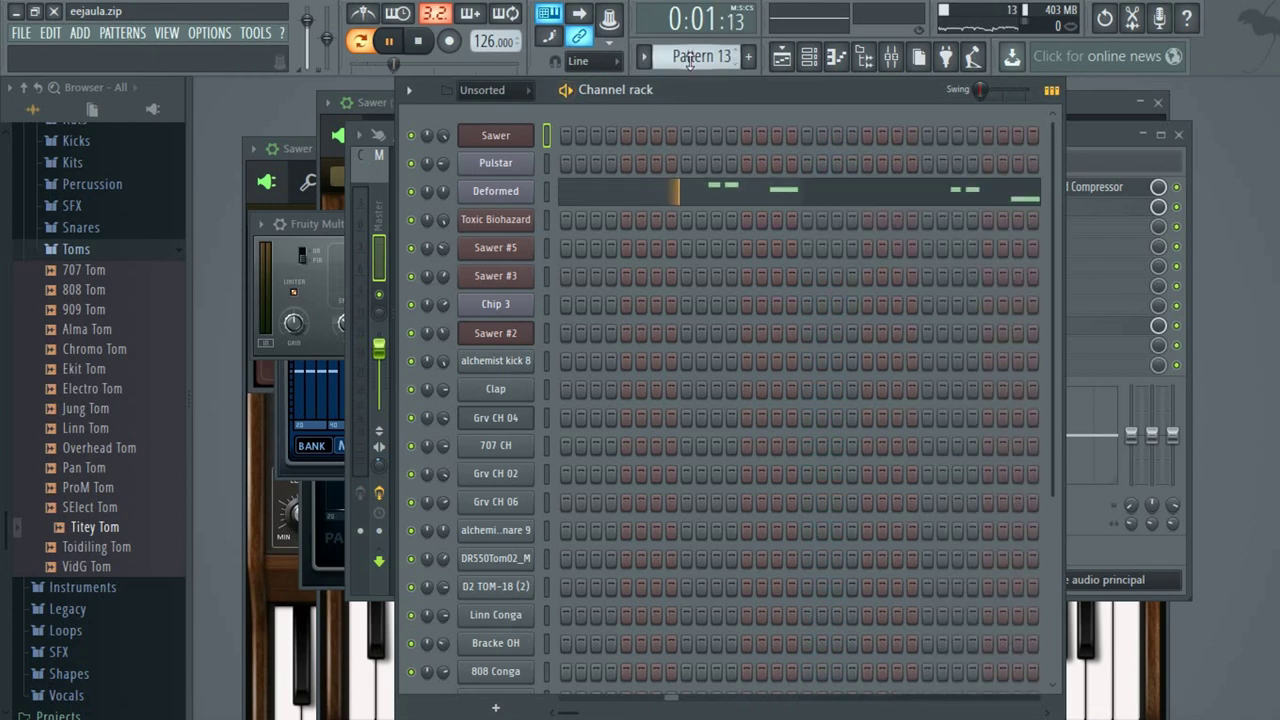
pyautogui.scroll(1, 689, 60)
pyautogui.scroll(1, 689, 60)
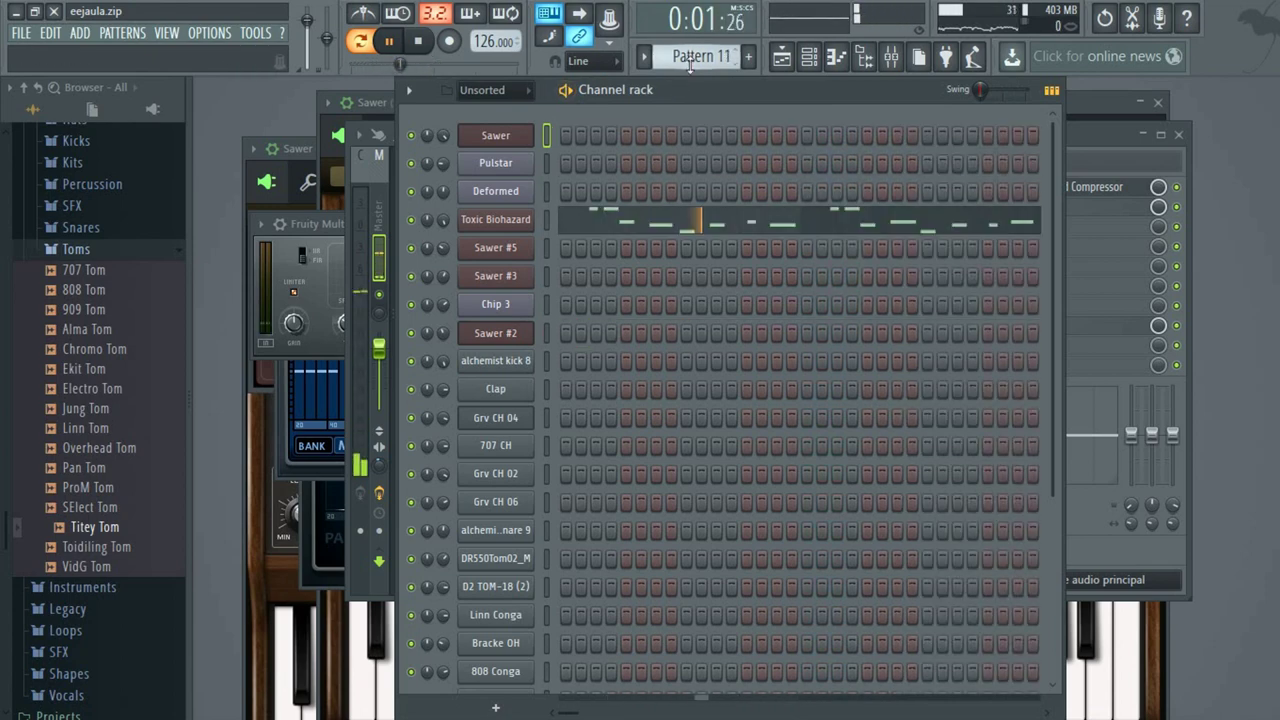
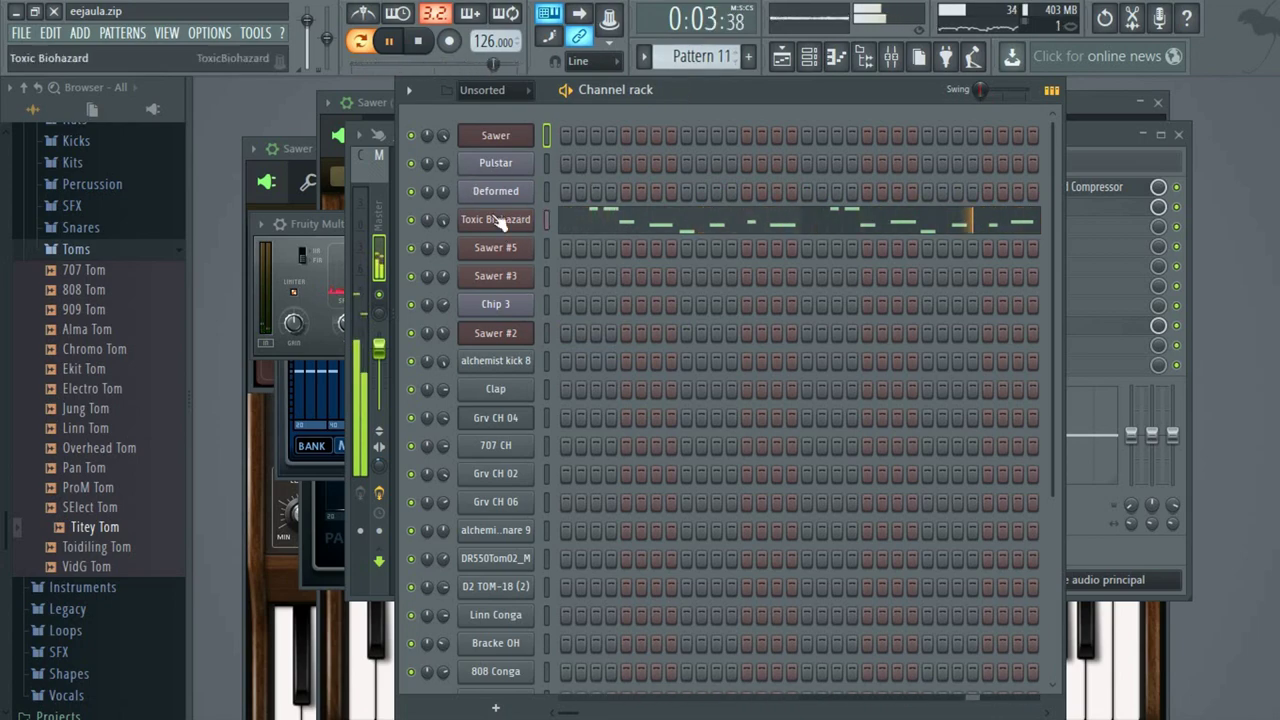
# Open Fruity parametric EQ 2 on the Toxic Biohazard mixer track and adjust its low band level.
pyautogui.click(492, 227)
pyautogui.click(860, 62)
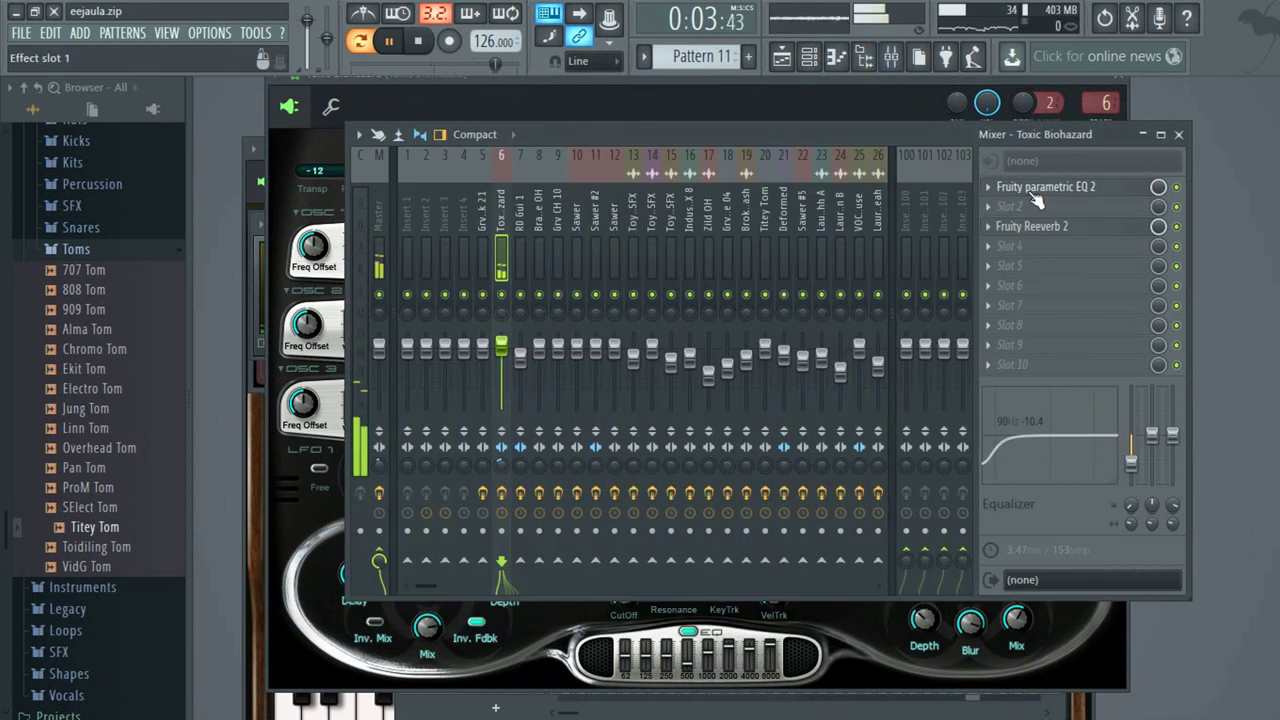
pyautogui.click(1036, 193)
pyautogui.moveTo(806, 470); pyautogui.dragTo(806, 492)
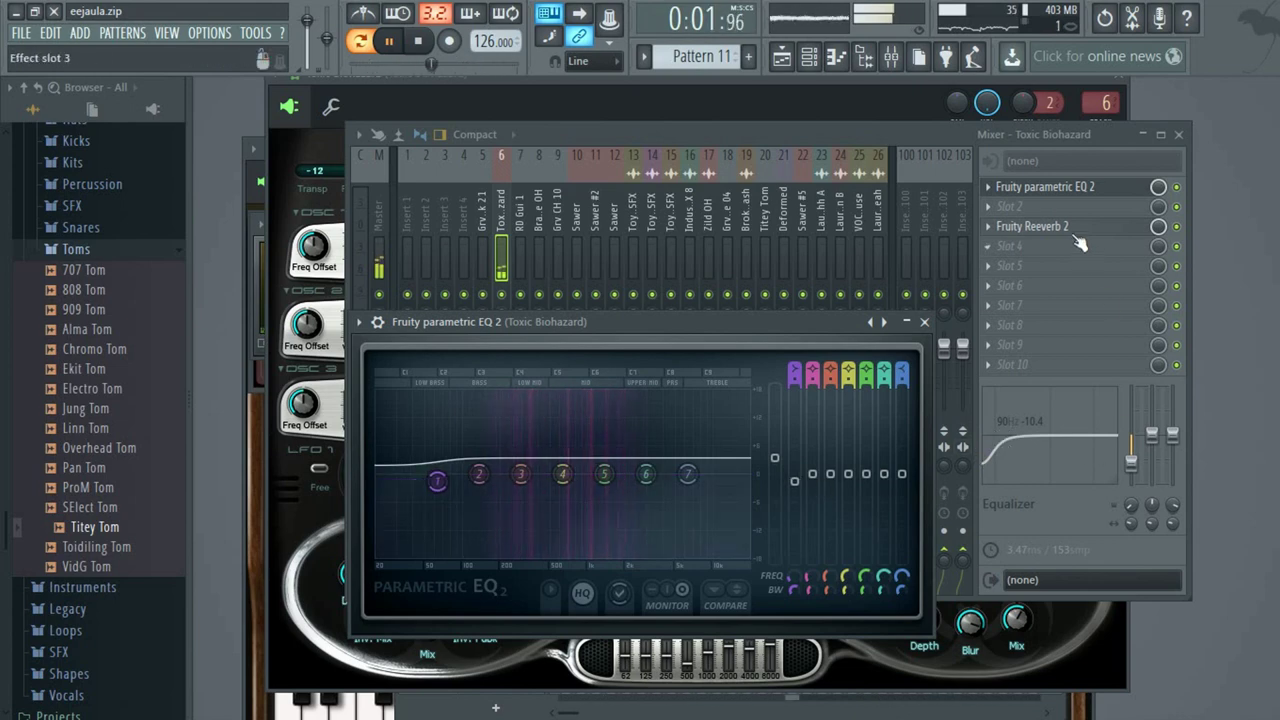
# View the Fruity Reeverb 2 settings on the Toxic Biohazard mixer track and stop playback.
pyautogui.click(1074, 235)
pyautogui.click(1074, 235)
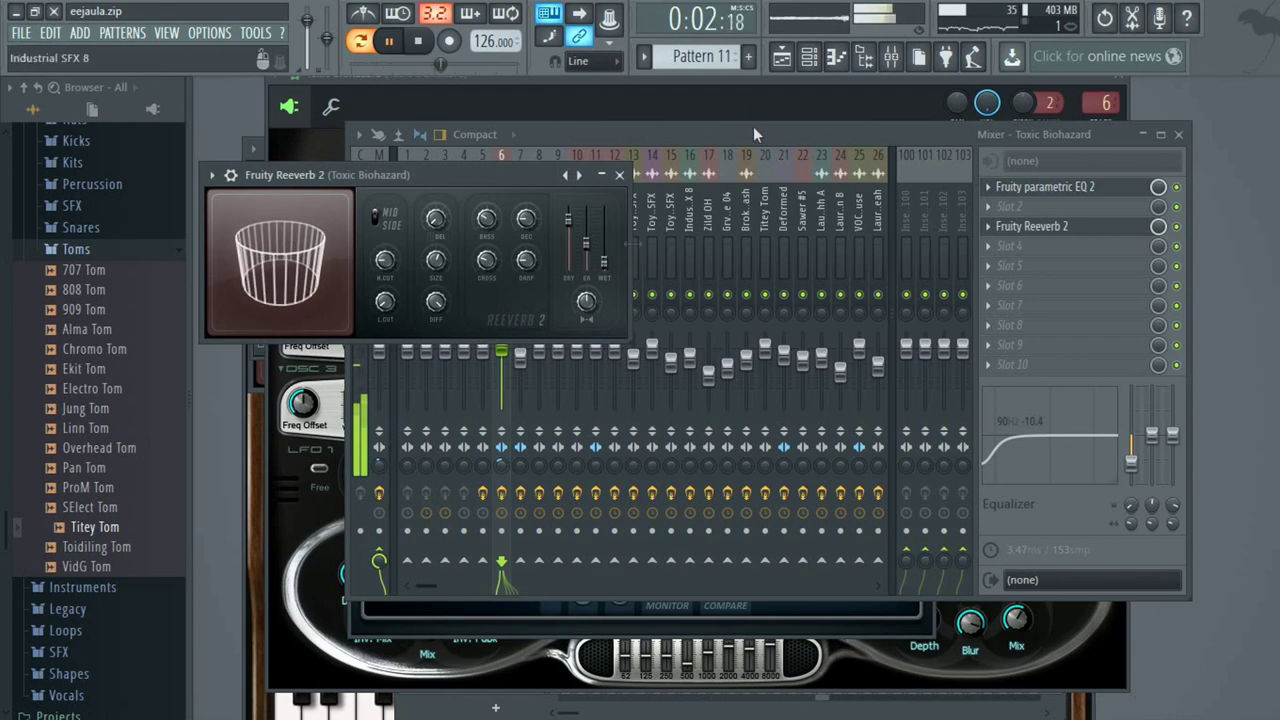
pyautogui.press('space')
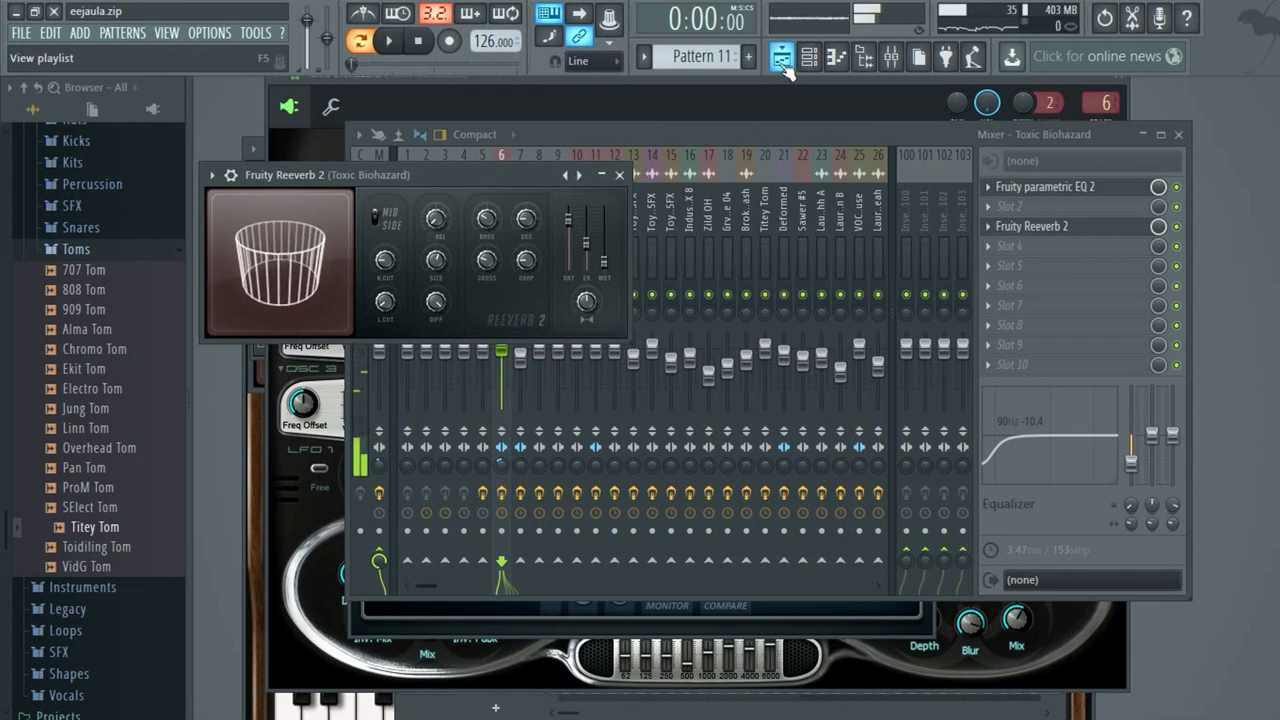
# Inspect the notes of the first Track 7 clip in the piano roll and return to the playlist.
pyautogui.click(783, 60)
pyautogui.scroll(1, 395, 320)
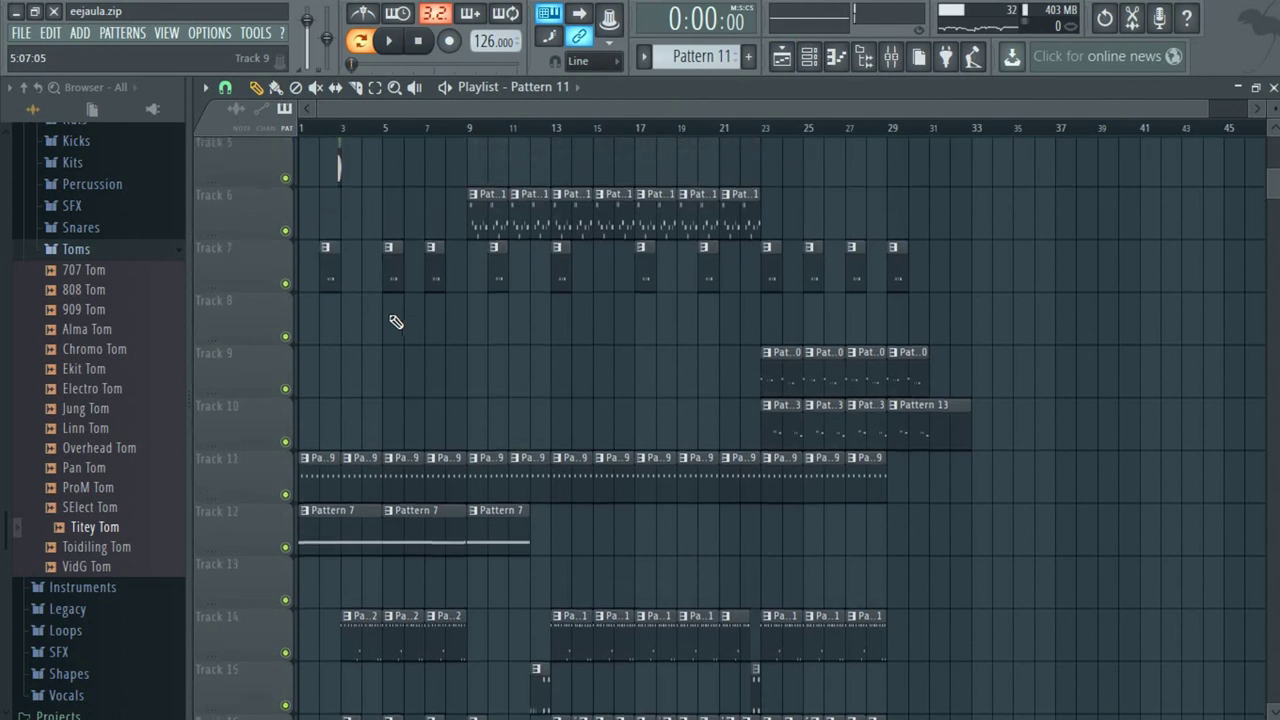
pyautogui.doubleClick(330, 273)
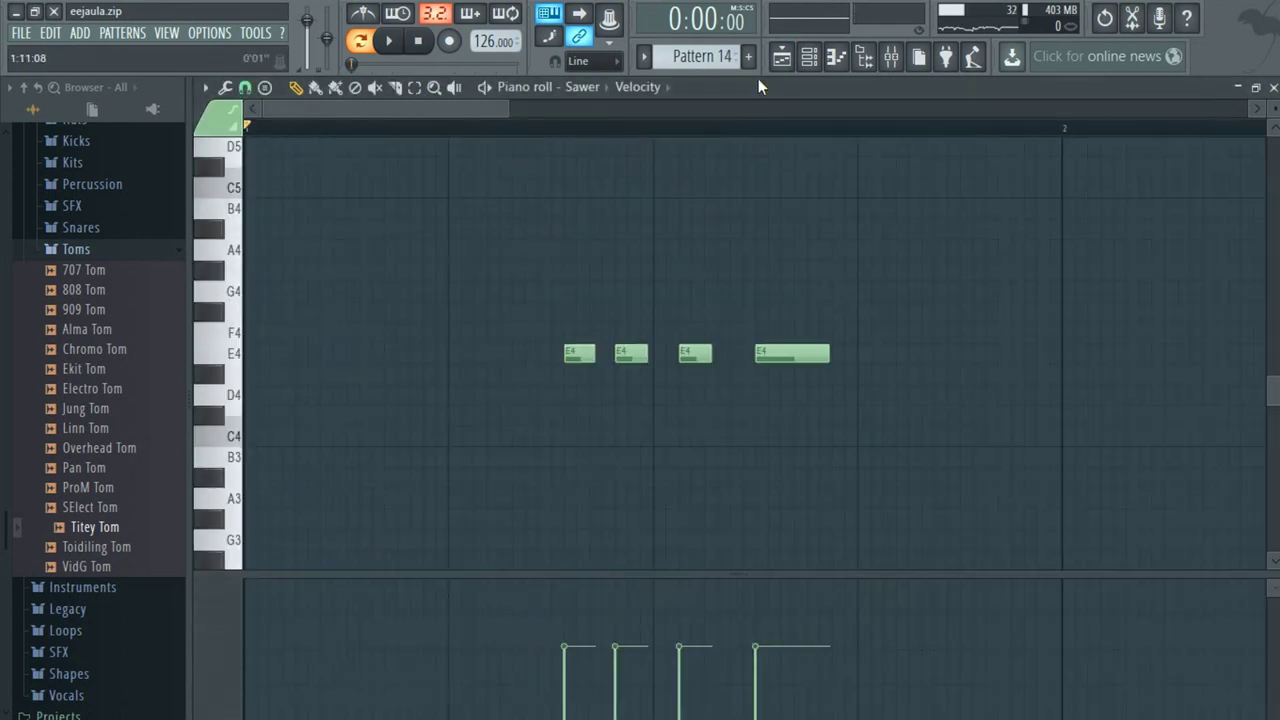
pyautogui.click(781, 57)
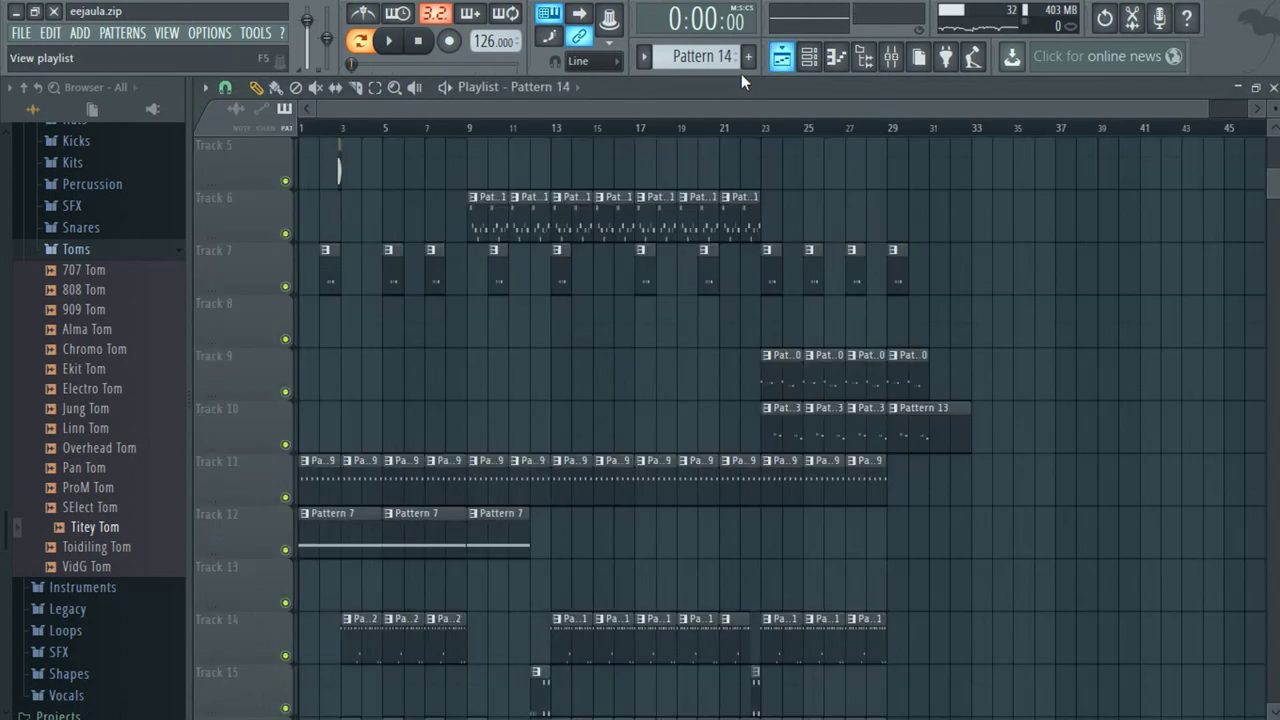
# Play the opening bars of the song, stop, and view the Toy Rip SFX clip's sample settings on Track 5.
pyautogui.click(388, 44)
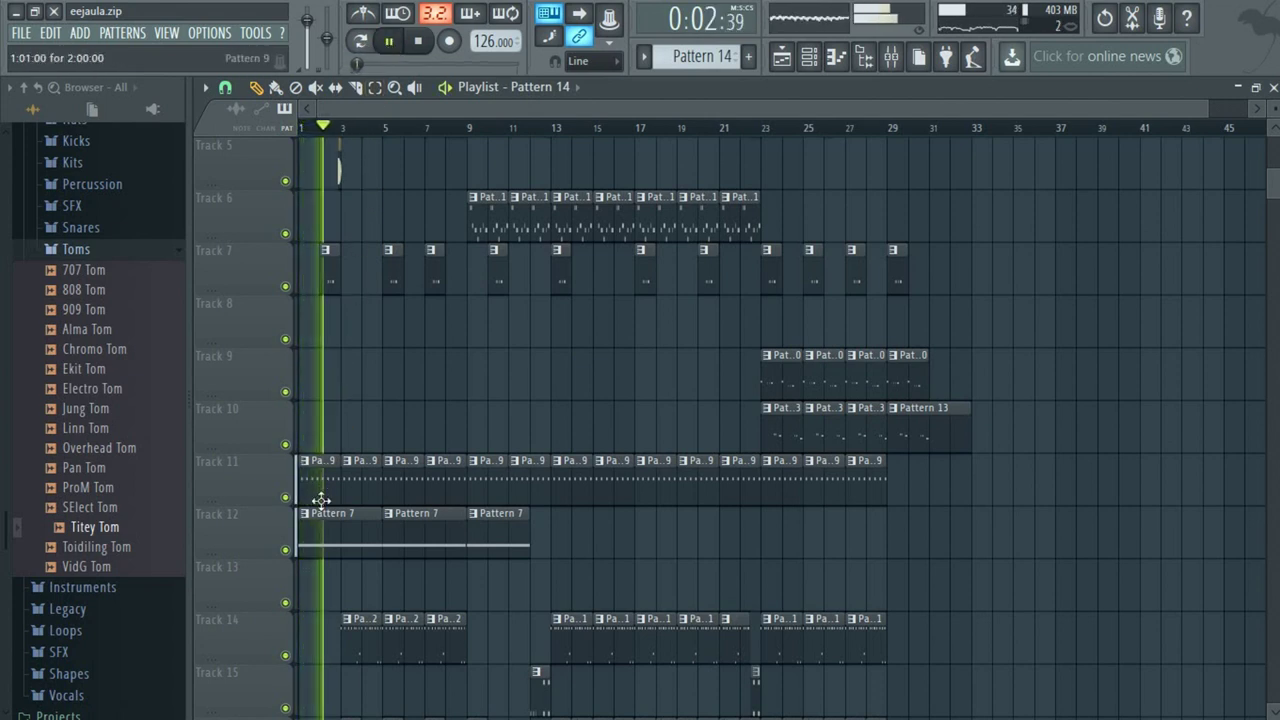
pyautogui.press('space')
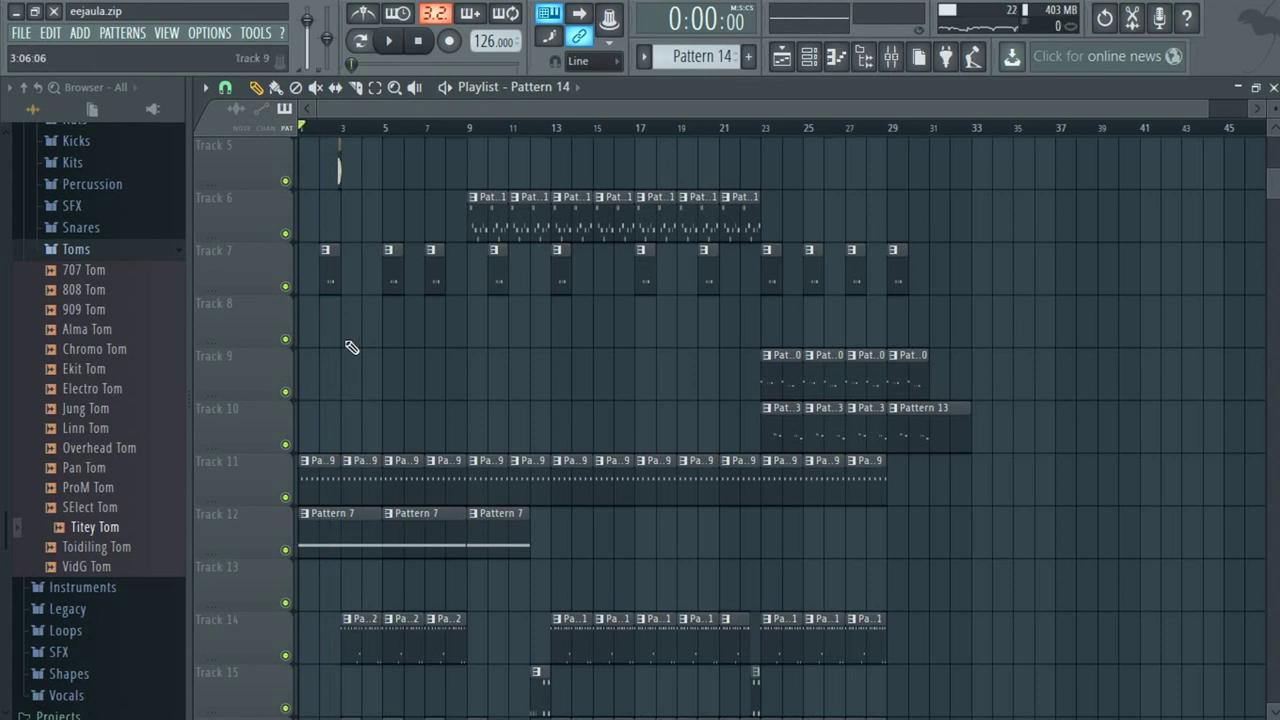
pyautogui.scroll(2, 340, 240)
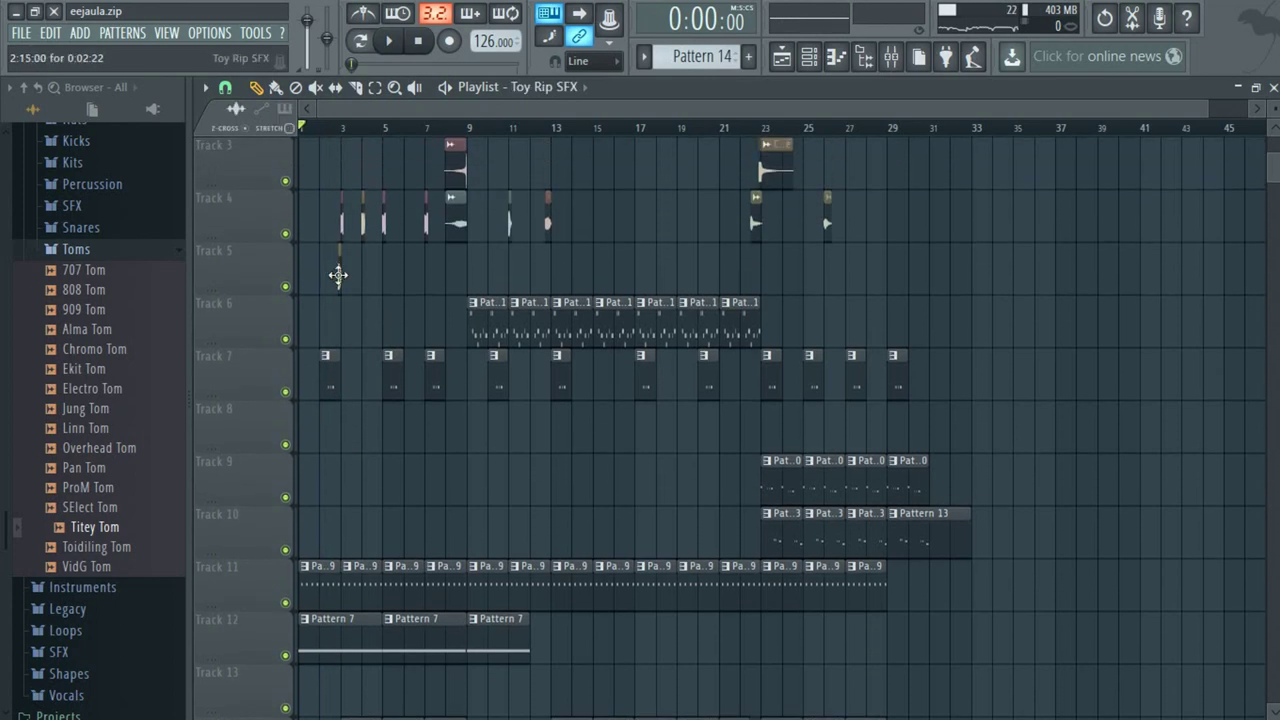
pyautogui.doubleClick(338, 275)
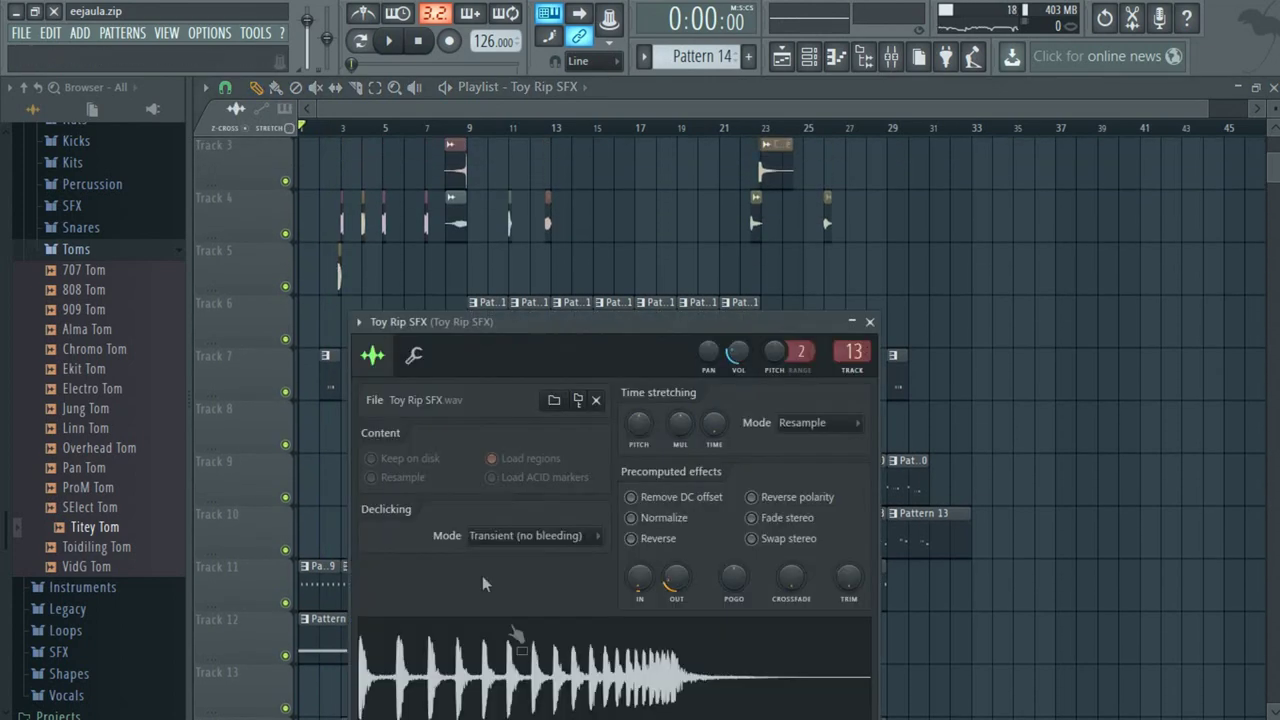
# Look through the Kits, Hats and Percussion drum folders in the browser for the source of the sound effect.
pyautogui.click(79, 252)
pyautogui.click(72, 321)
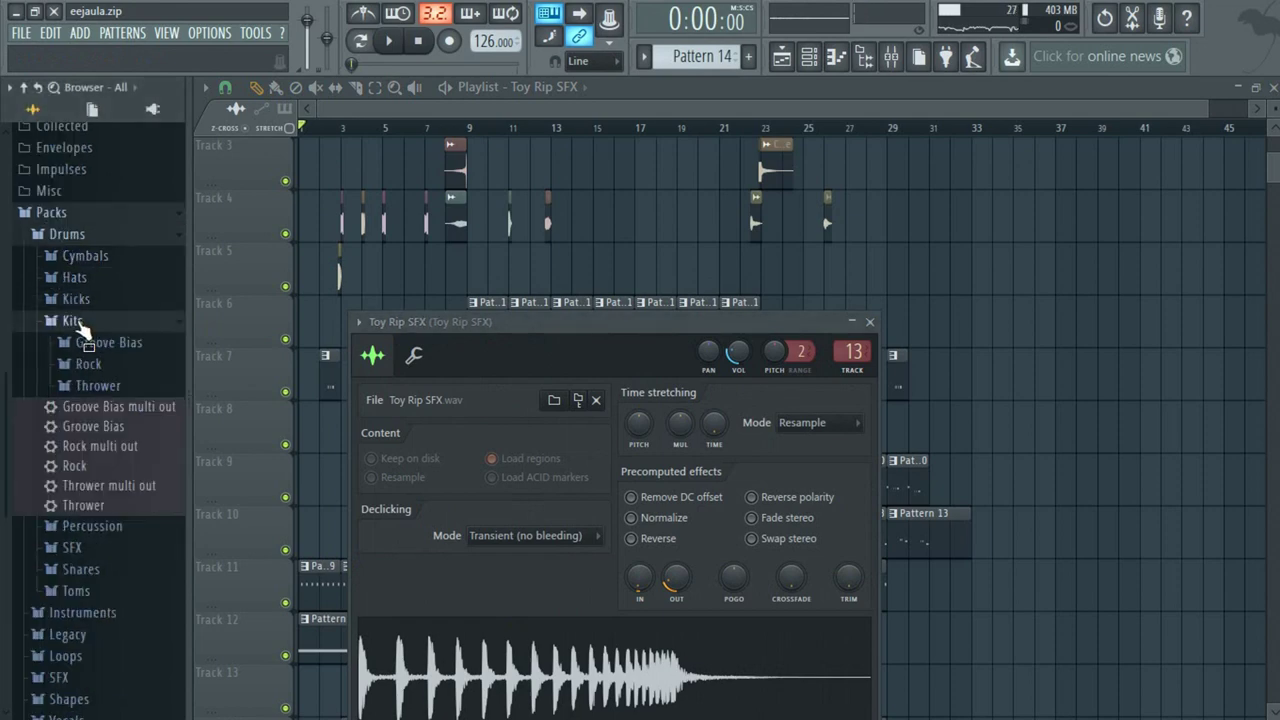
pyautogui.click(75, 278)
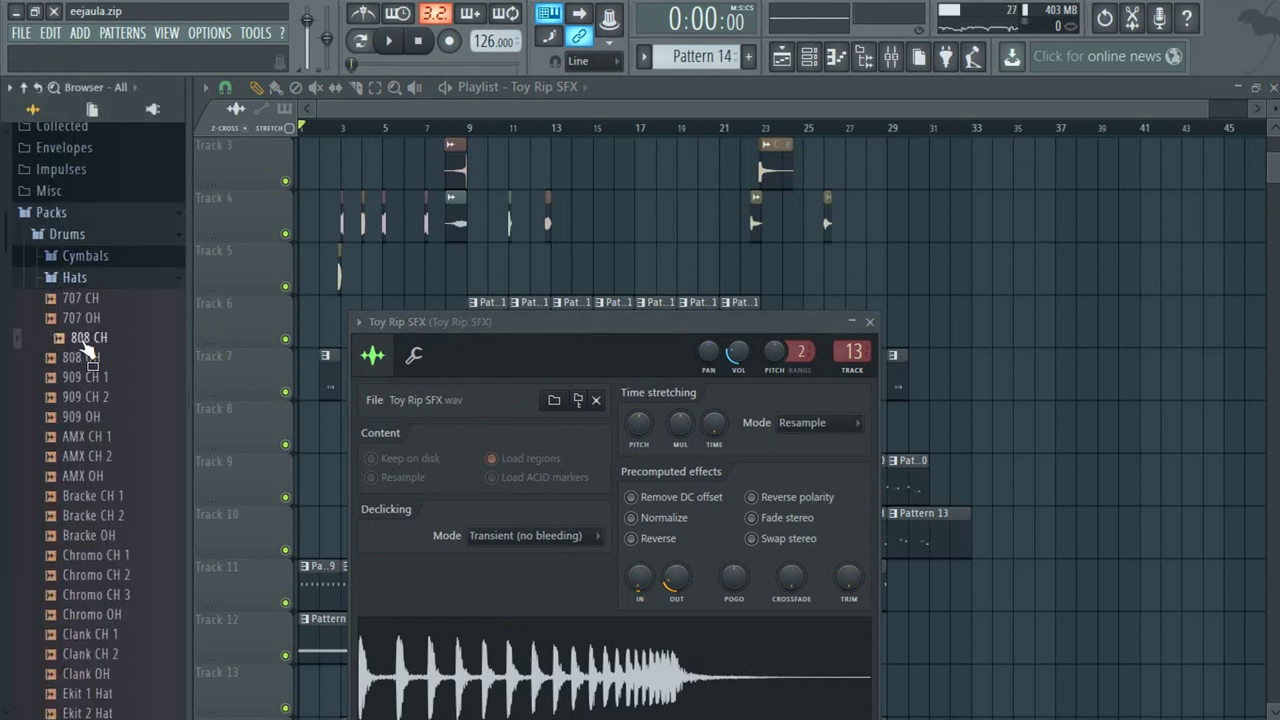
pyautogui.click(75, 278)
pyautogui.click(88, 340)
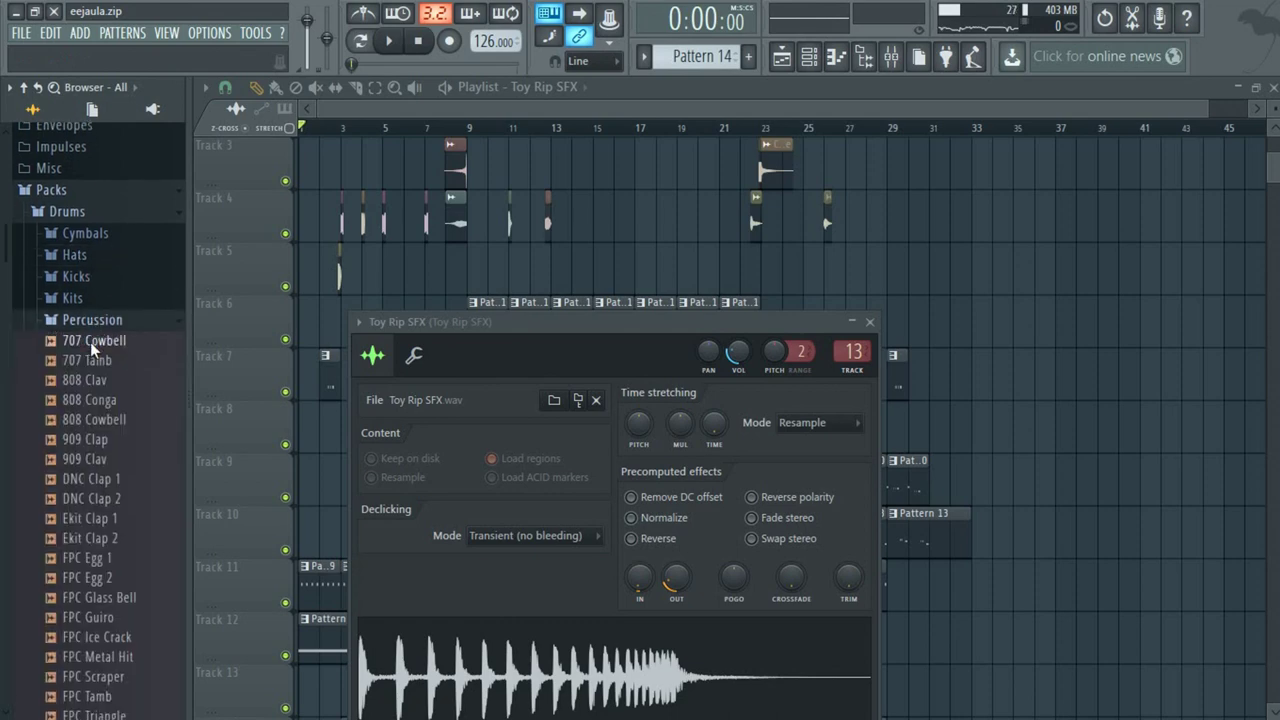
pyautogui.moveTo(92, 383); pyautogui.dragTo(287, 163)
# Find the Toy Rip SFX clip just before bar 3 on Track 5 and reopen its sample settings.
pyautogui.scroll(8, 343, 135)
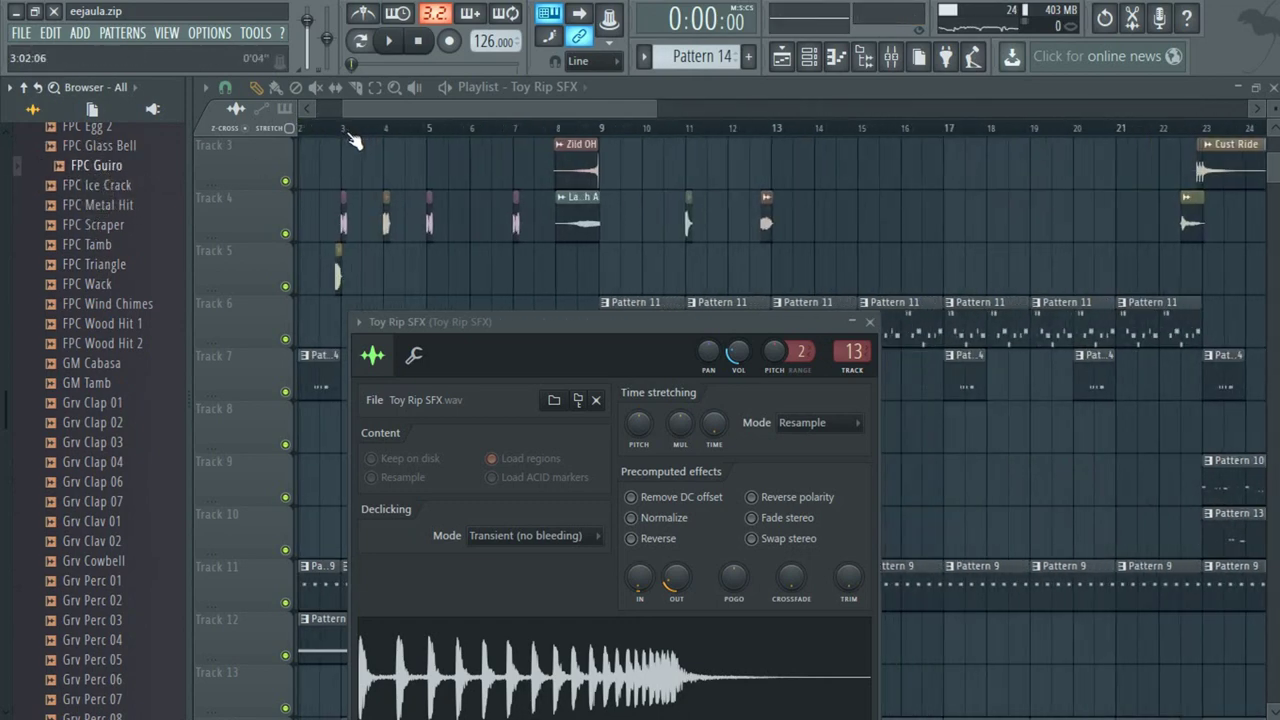
pyautogui.moveTo(415, 110); pyautogui.dragTo(263, 162)
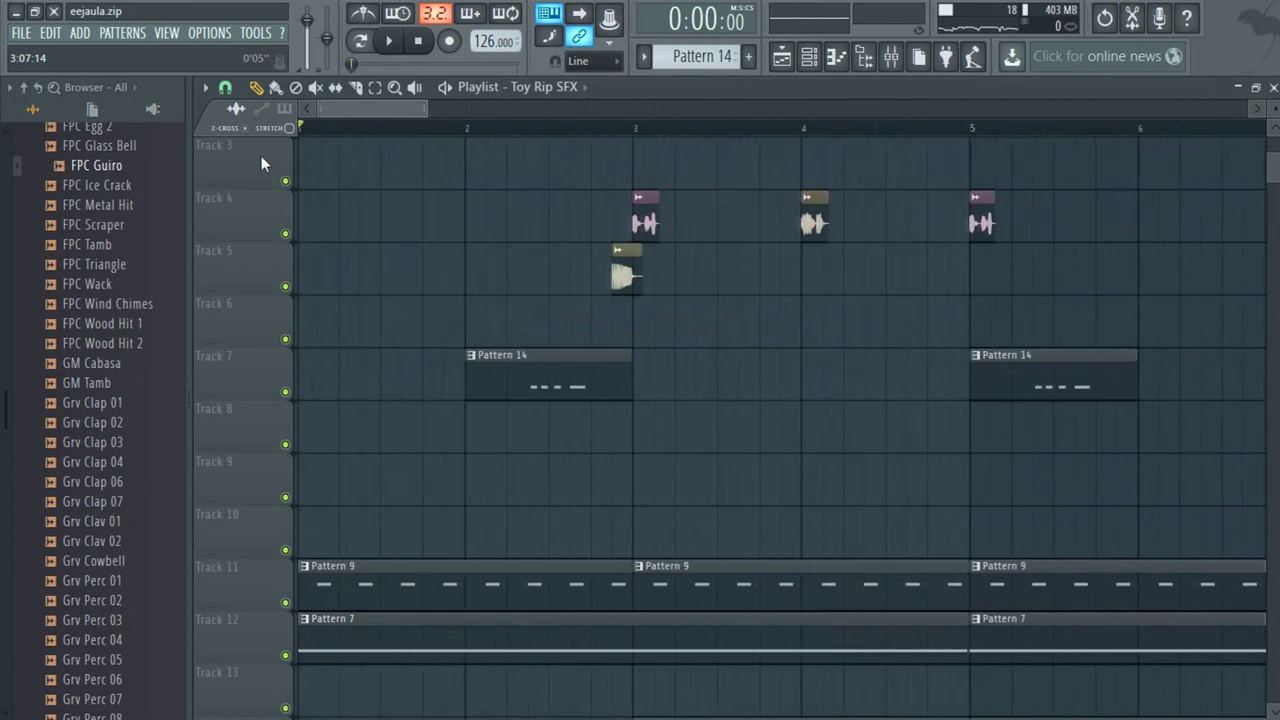
pyautogui.scroll(4, 592, 170)
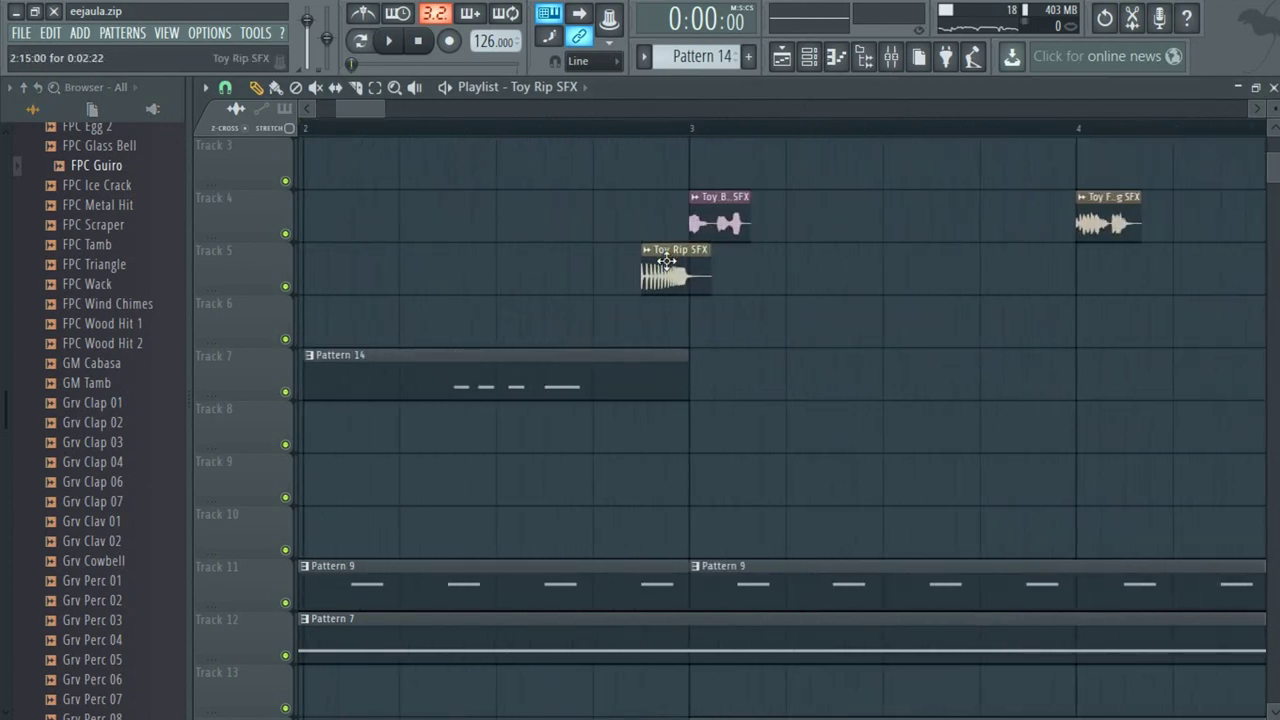
pyautogui.doubleClick(666, 261)
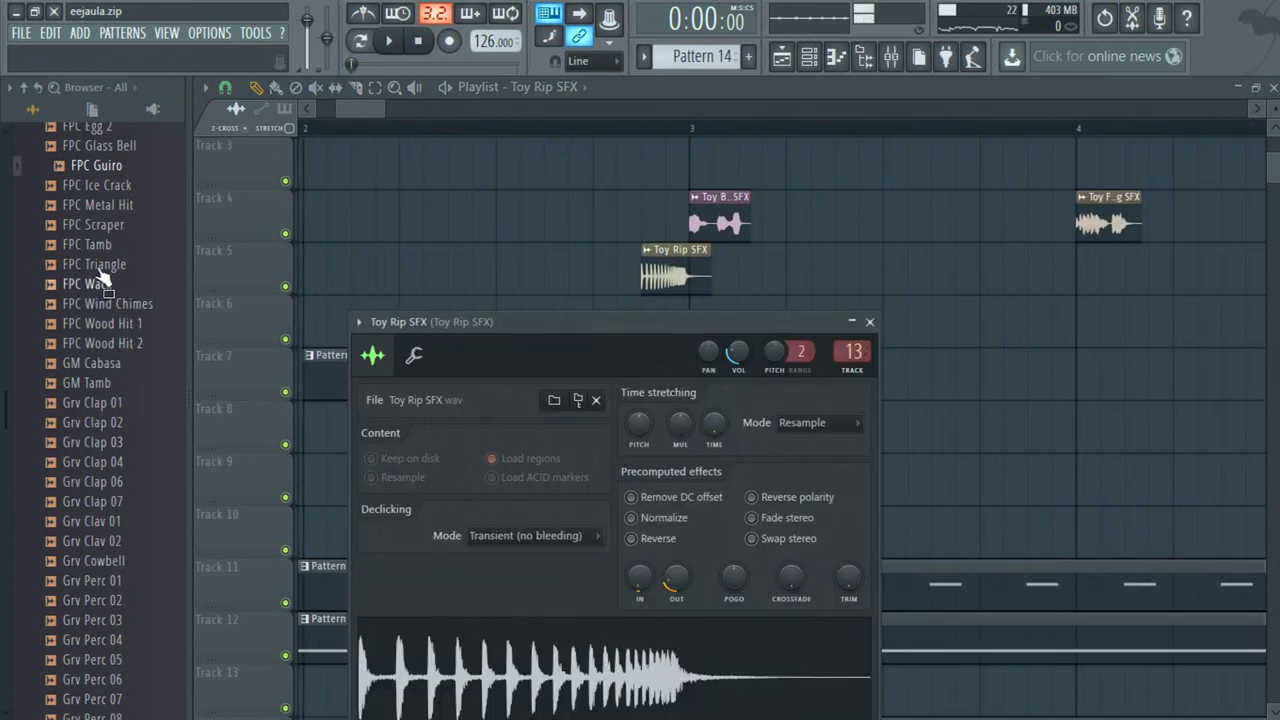
# Preview drum samples in the Percussion folder, including Ekit Clap 2.
pyautogui.moveTo(97, 242); pyautogui.dragTo(100, 471)
pyautogui.scroll(12, 106, 410)
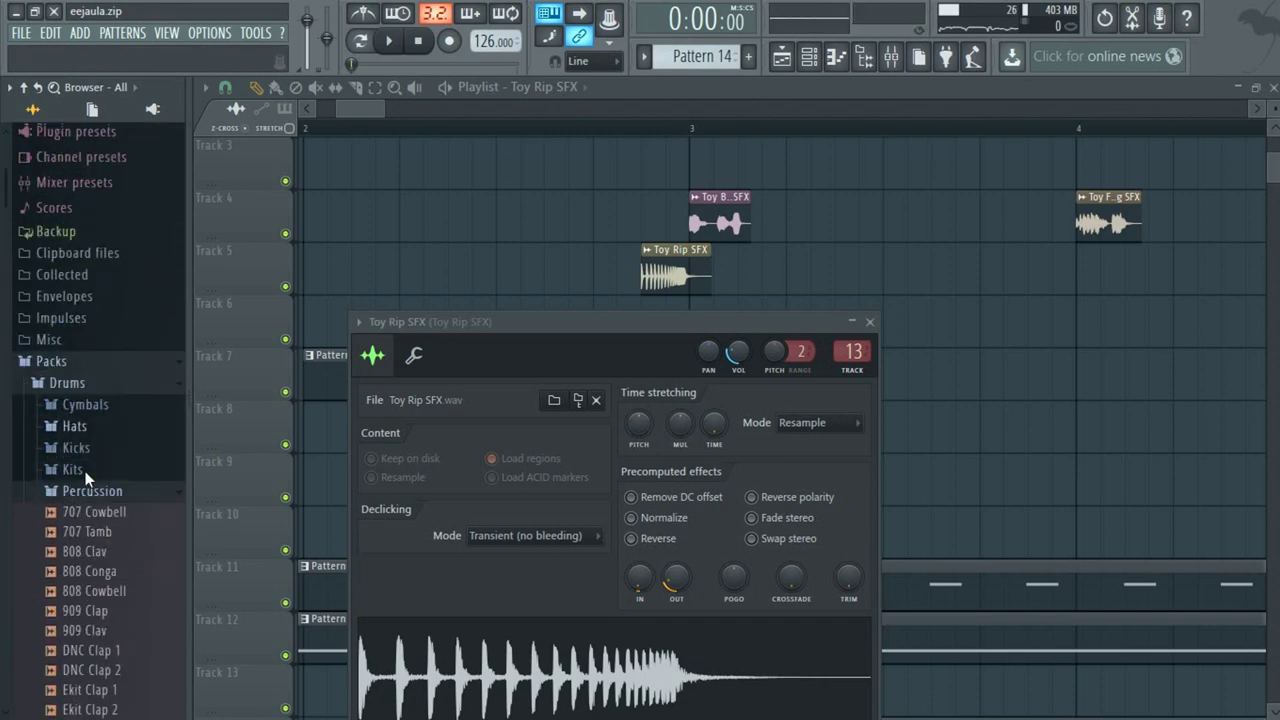
pyautogui.click(108, 544)
pyautogui.moveTo(108, 540); pyautogui.dragTo(90, 716)
pyautogui.scroll(-3, 107, 600)
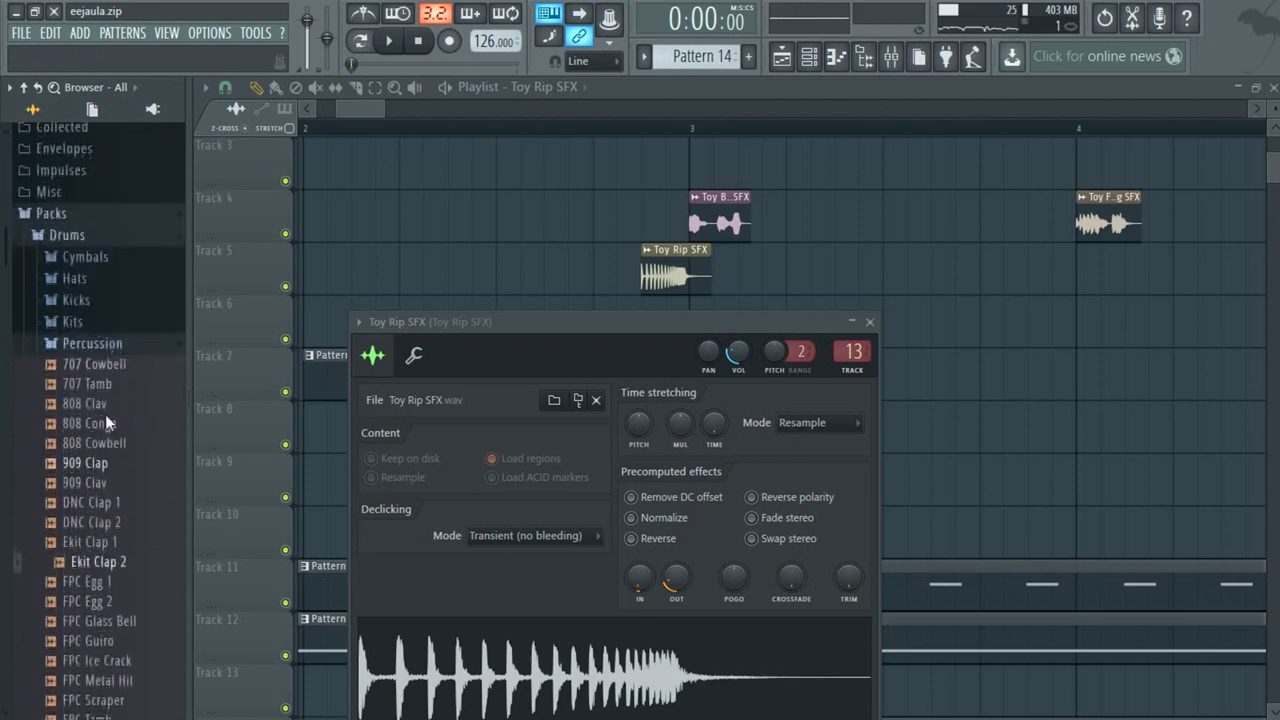
# Switch from the Percussion to the SFX drum folder and preview its samples down to Toy Rip SFX.
pyautogui.click(113, 346)
pyautogui.click(104, 366)
pyautogui.click(98, 404)
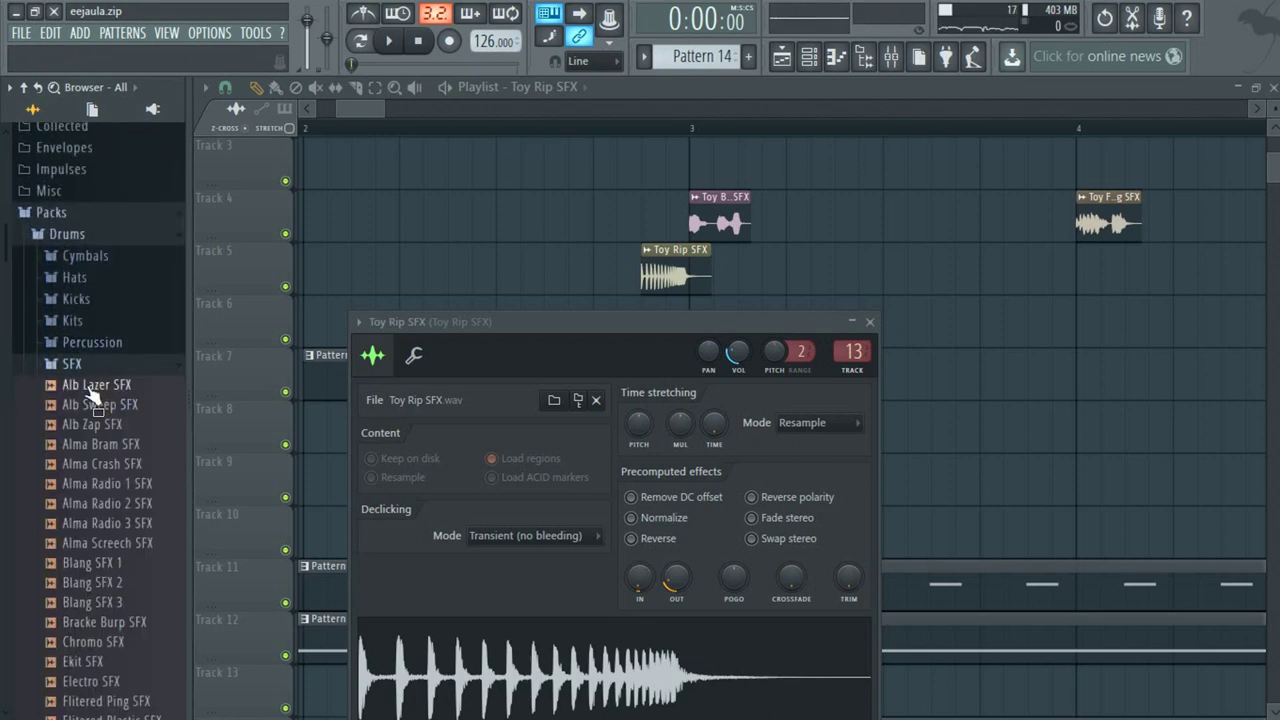
pyautogui.moveTo(100, 470); pyautogui.dragTo(93, 640)
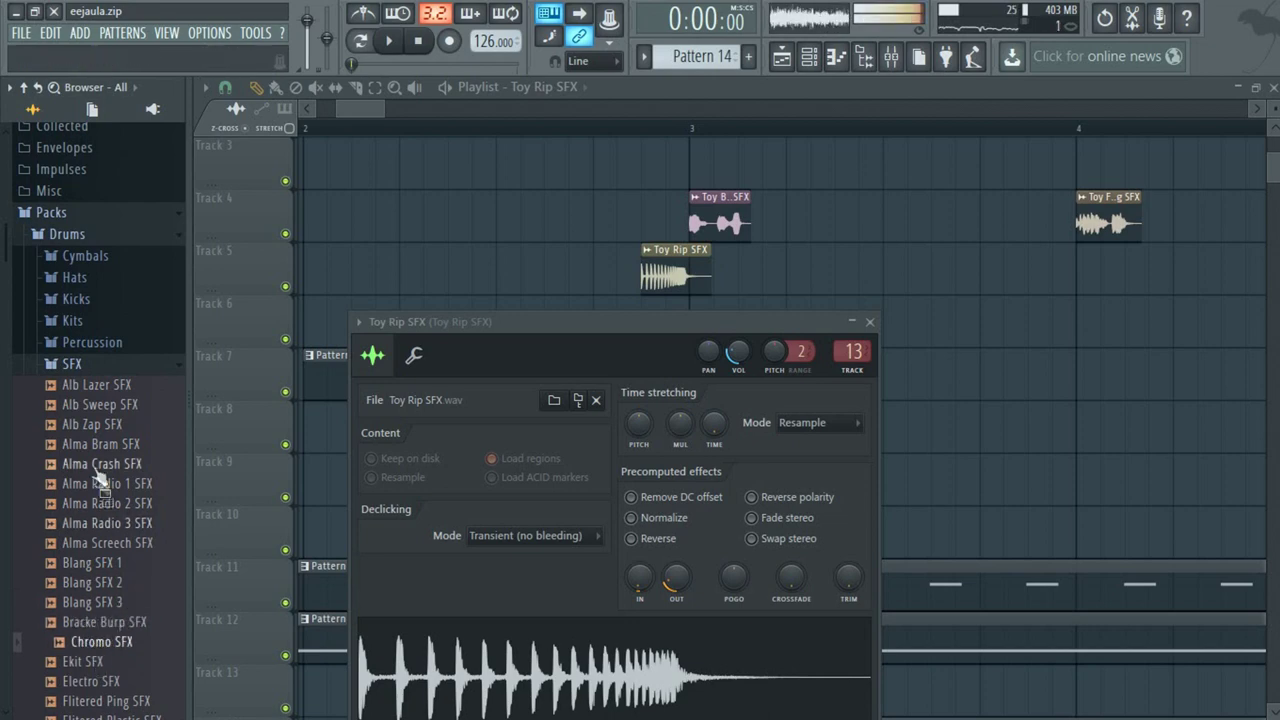
pyautogui.scroll(-7, 98, 468)
pyautogui.click(97, 189)
pyautogui.moveTo(105, 237); pyautogui.dragTo(103, 641)
pyautogui.click(100, 628)
pyautogui.click(102, 685)
pyautogui.scroll(-4, 103, 660)
pyautogui.click(92, 525)
pyautogui.click(92, 558)
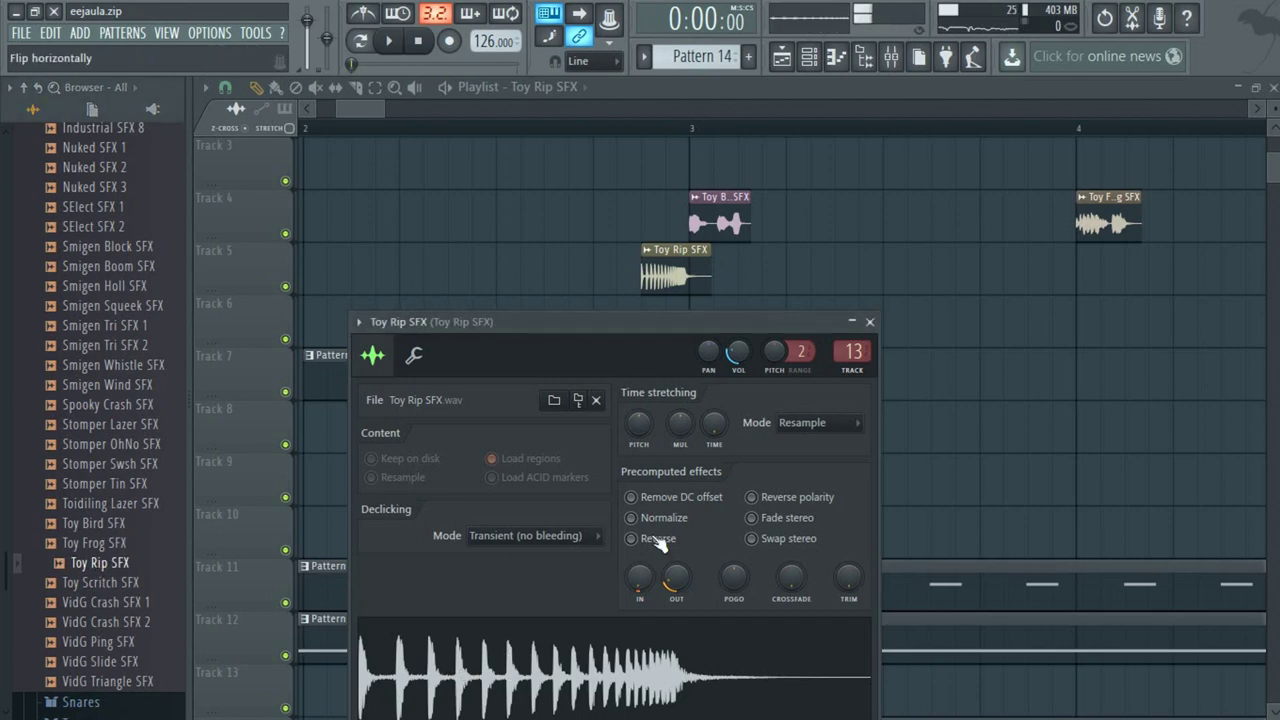
# View the Fruity Reeverb 2 and Fruity delay 2 settings on the Toy Rip SFX mixer track, and return to the playlist.
pyautogui.click(891, 58)
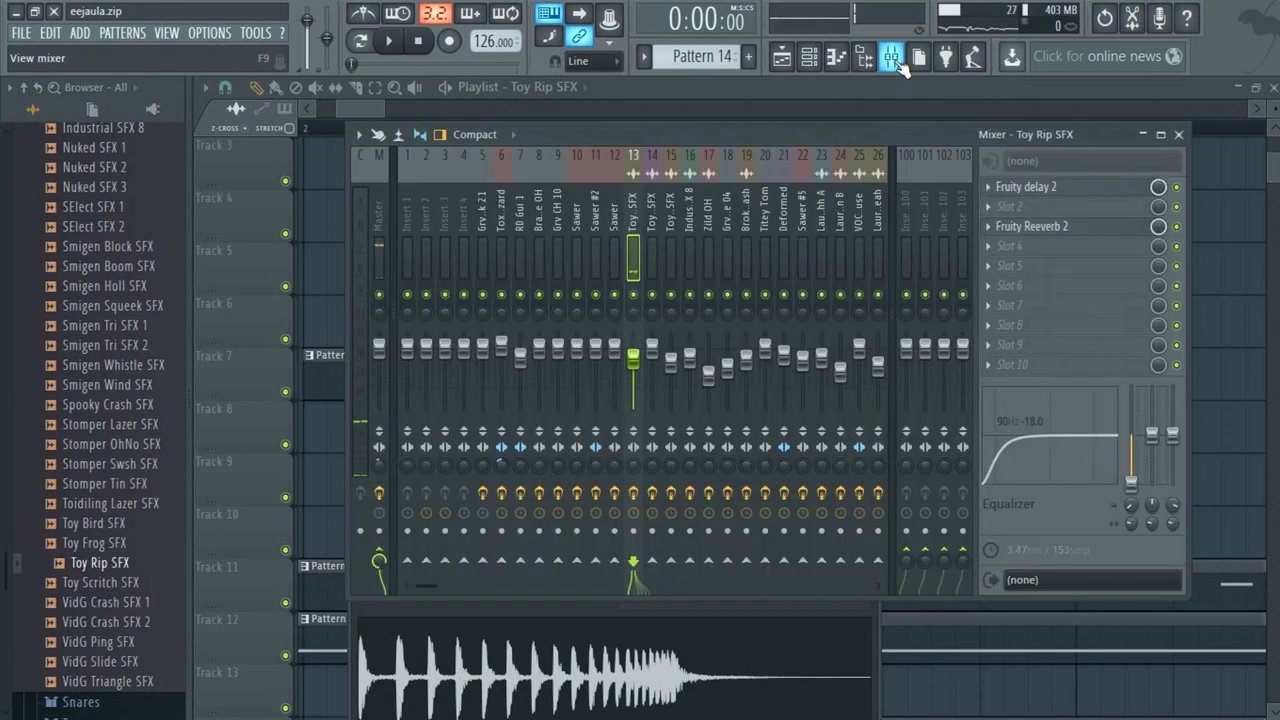
pyautogui.click(1070, 228)
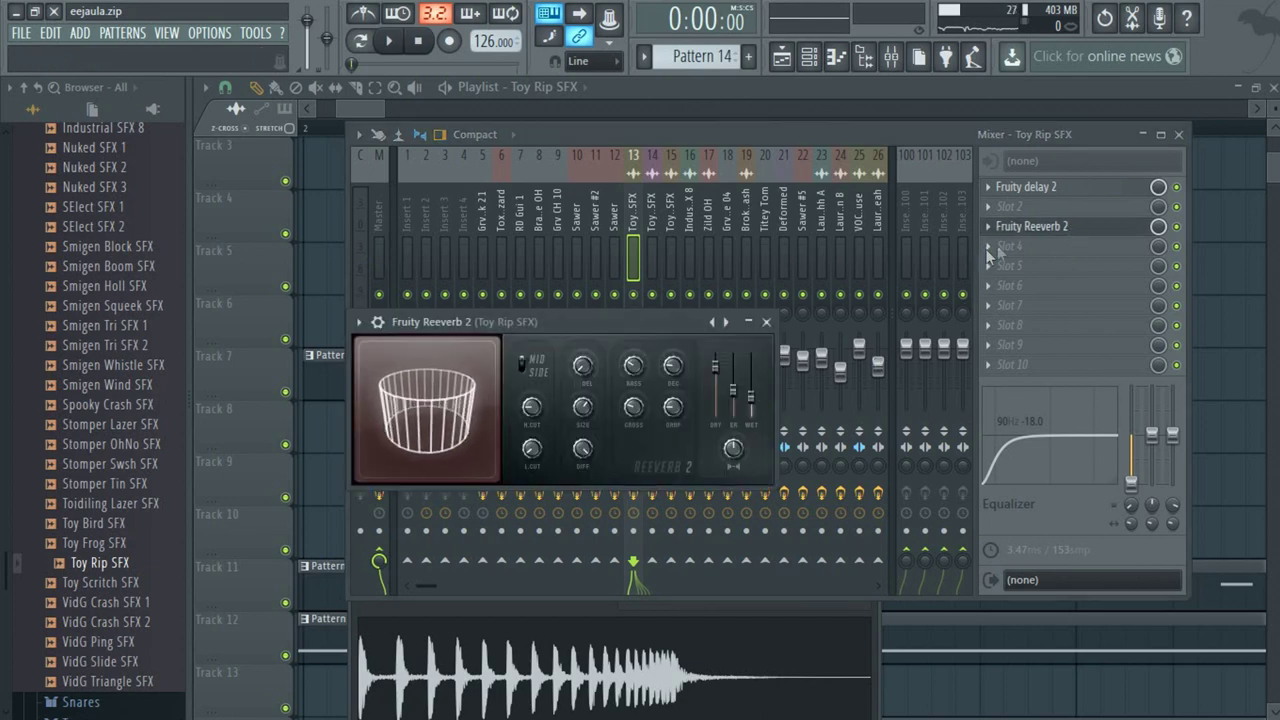
pyautogui.click(1040, 226)
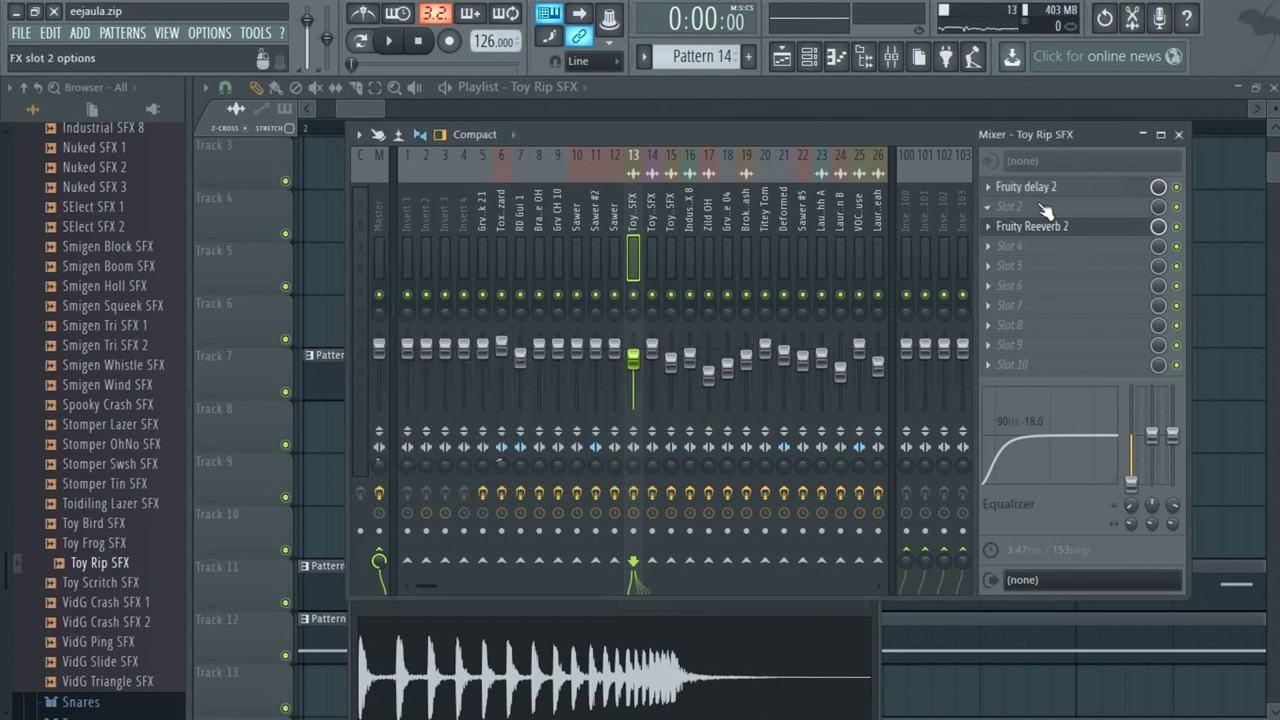
pyautogui.click(1050, 188)
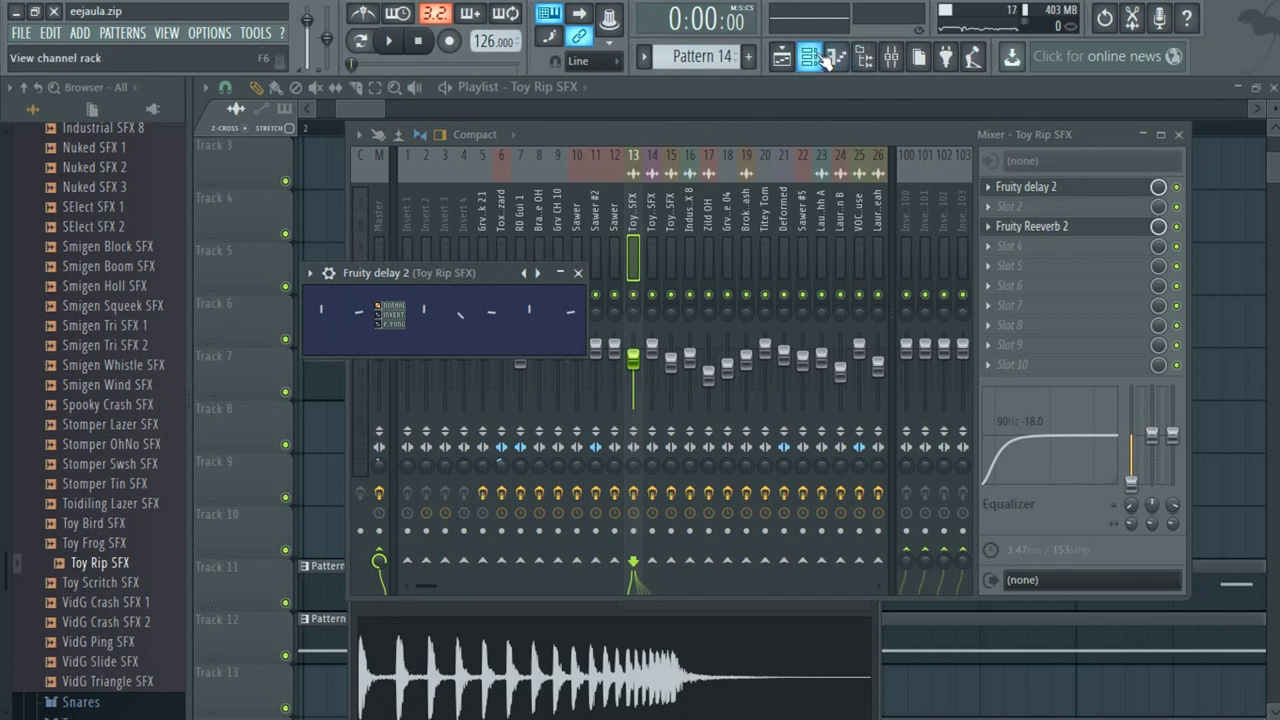
pyautogui.click(823, 58)
pyautogui.click(786, 59)
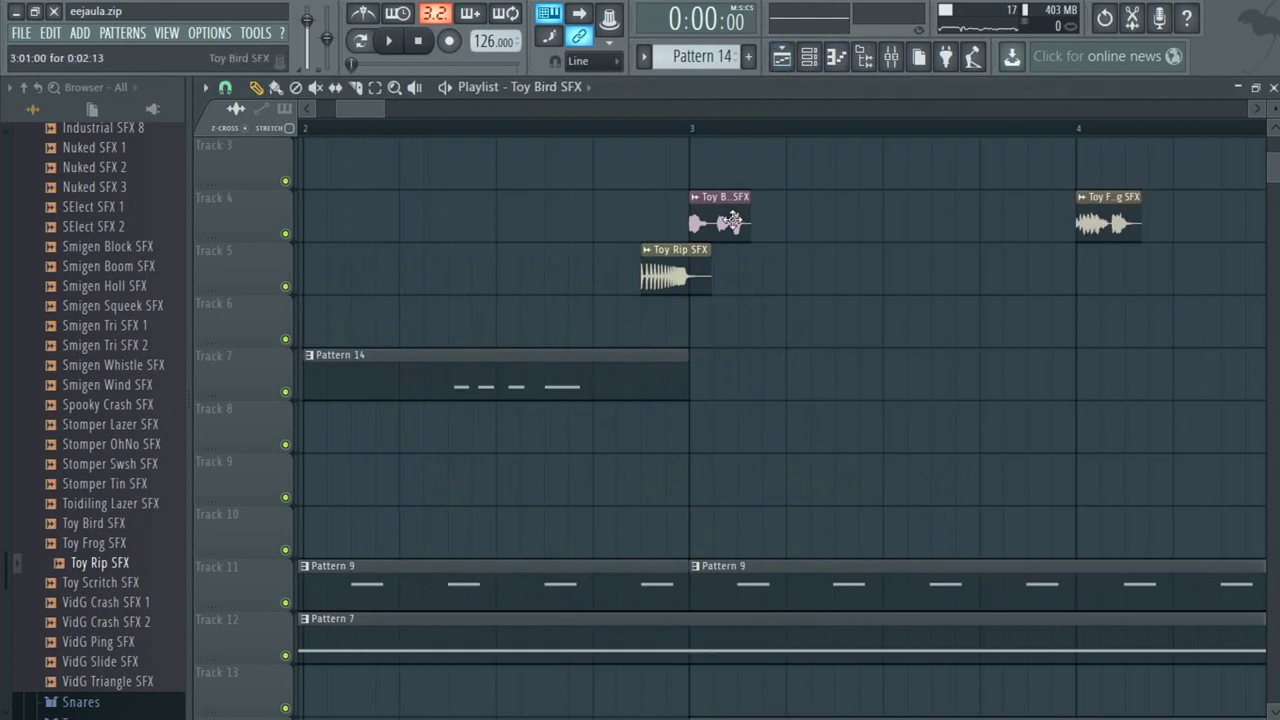
# Open the Toy Bird SFX clip's sample settings at bar 3 on Track 4 and preview neighbouring SFX samples up to Toy Bird SFX.
pyautogui.doubleClick(733, 221)
pyautogui.click(112, 543)
pyautogui.click(108, 565)
pyautogui.click(100, 583)
pyautogui.click(100, 602)
pyautogui.click(100, 622)
pyautogui.click(104, 524)
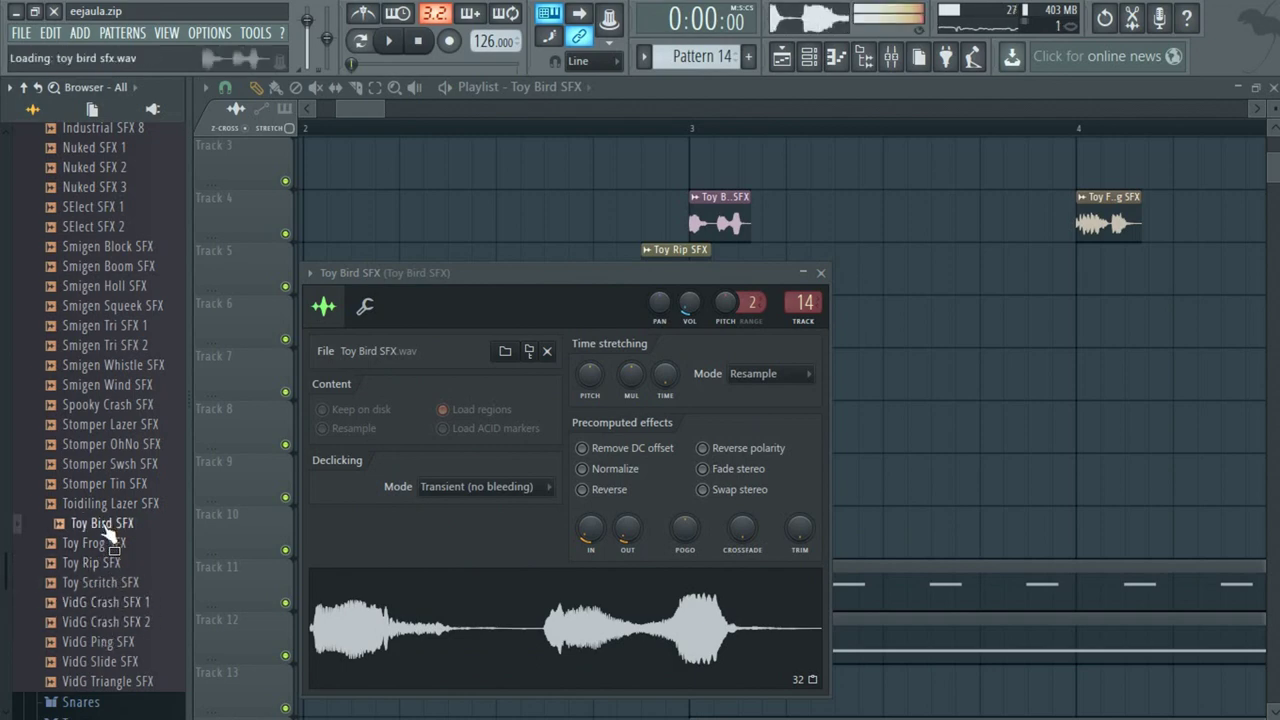
pyautogui.moveTo(105, 528); pyautogui.dragTo(624, 633)
# View the Toy Frog SFX clip's sample settings at bar 4 on Track 4 and move on to bars 7 to 9.
pyautogui.doubleClick(1095, 202)
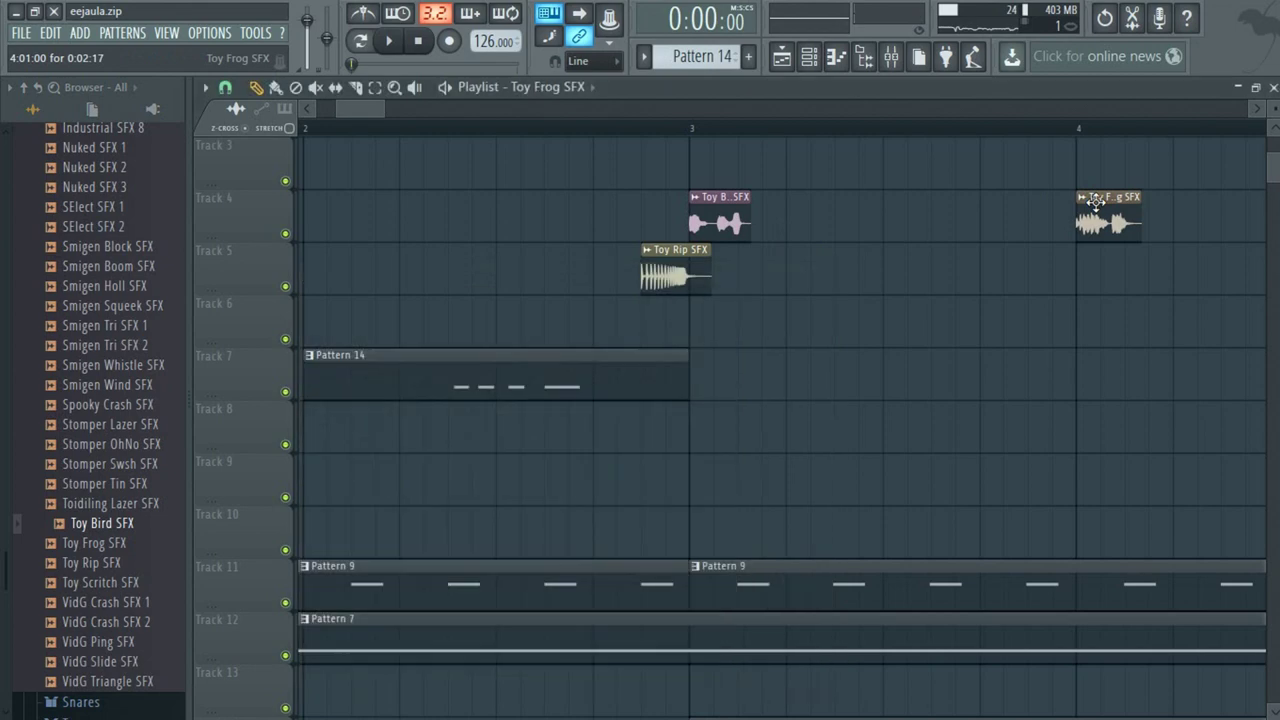
pyautogui.moveTo(371, 107); pyautogui.dragTo(507, 137)
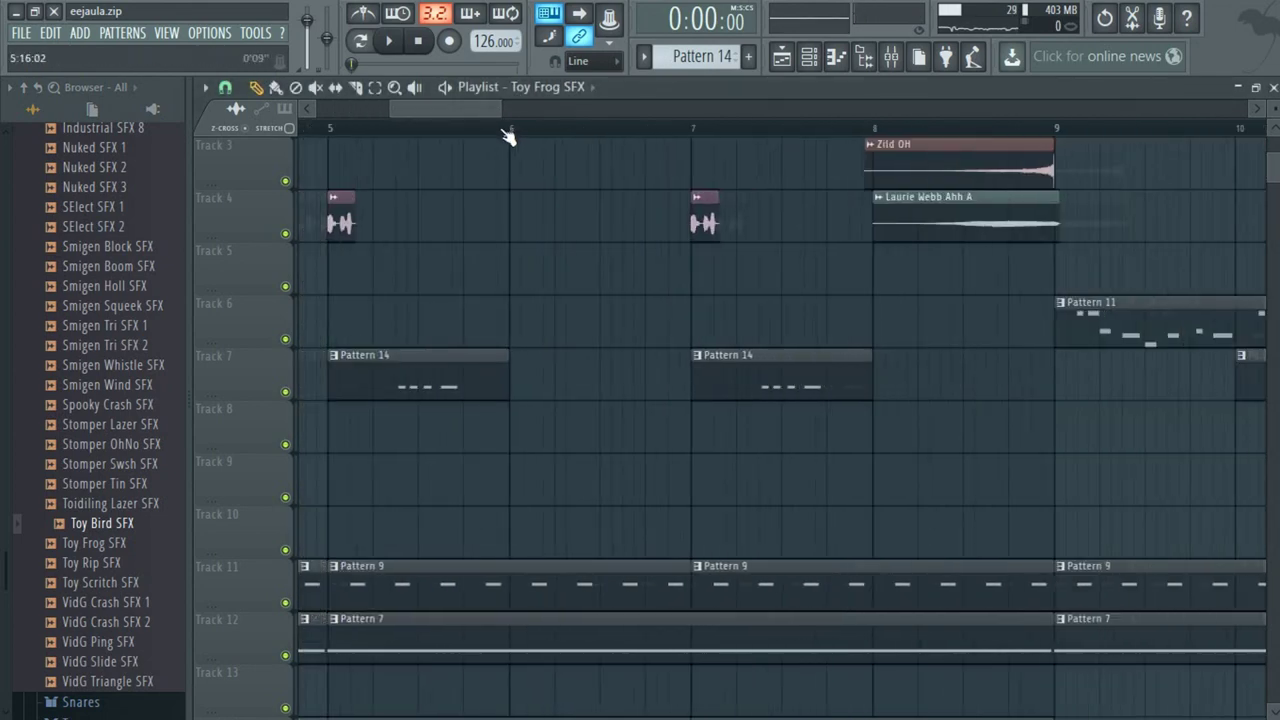
pyautogui.scroll(-5, 508, 137)
pyautogui.scroll(1, 651, 309)
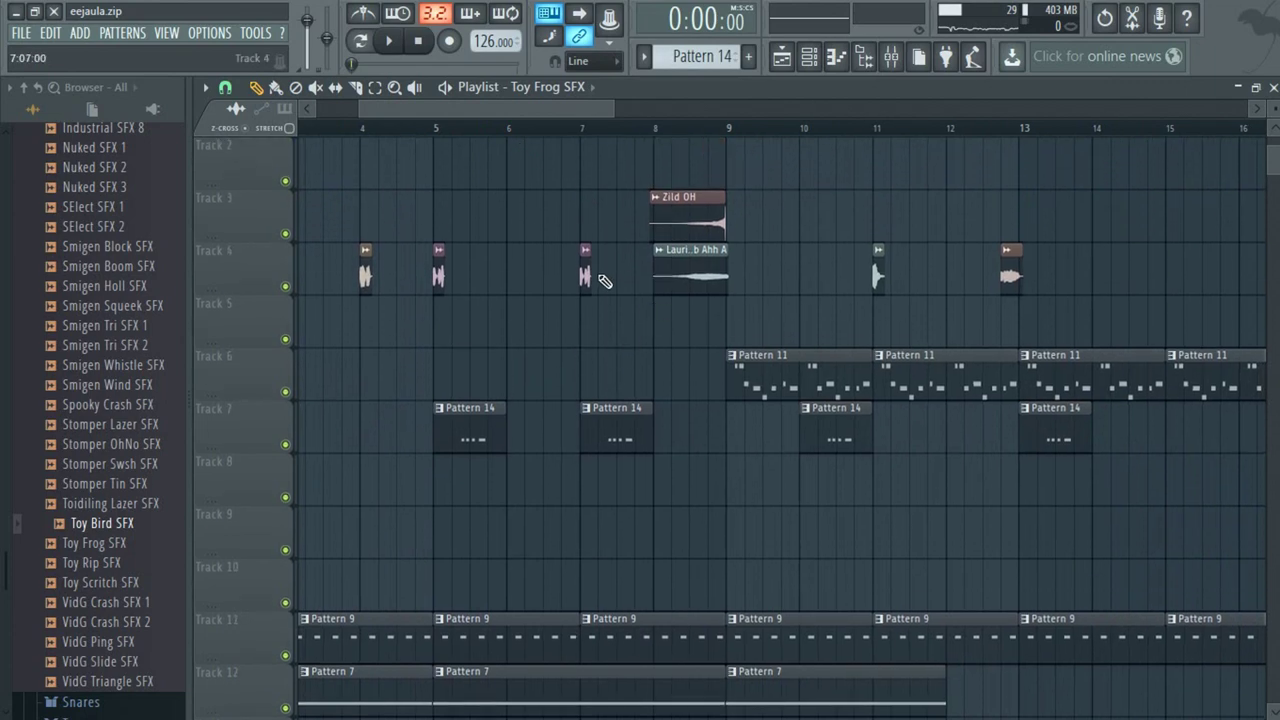
# Open the Ahh A vocal clip's sample settings at bar 8 on Track 4 and preview its source in the Vocals pack.
pyautogui.doubleClick(691, 274)
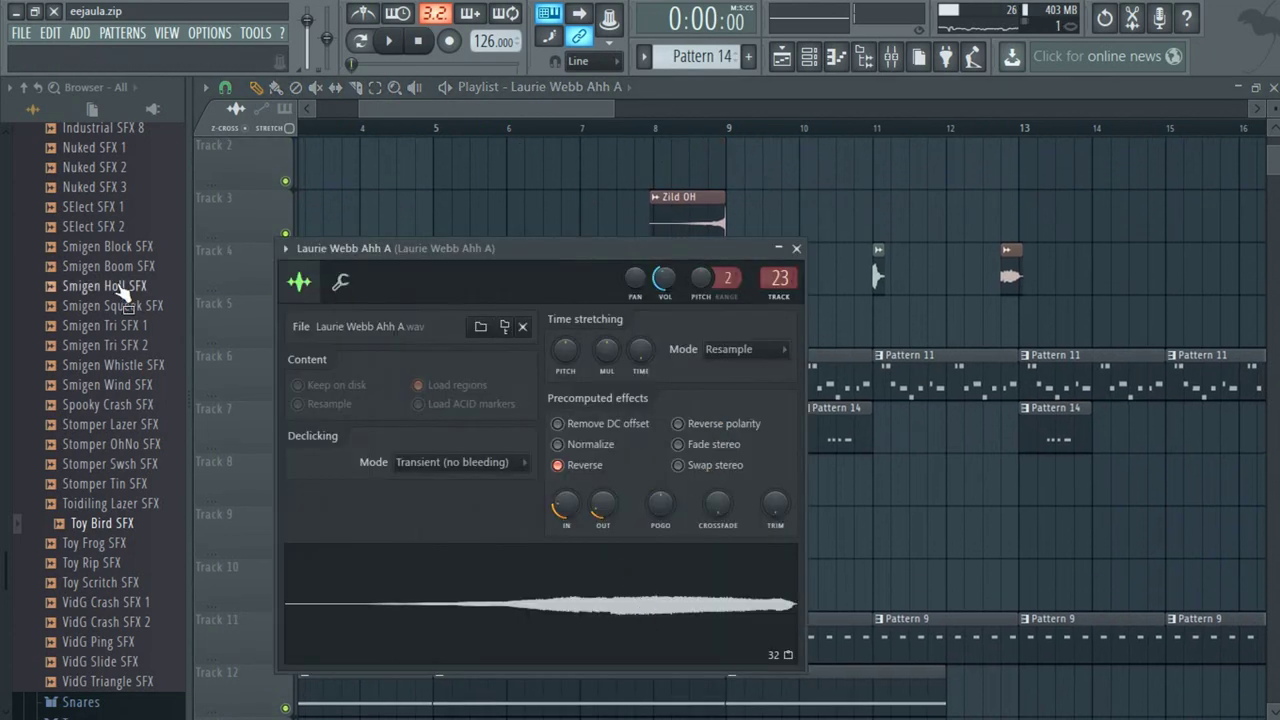
pyautogui.scroll(15, 125, 290)
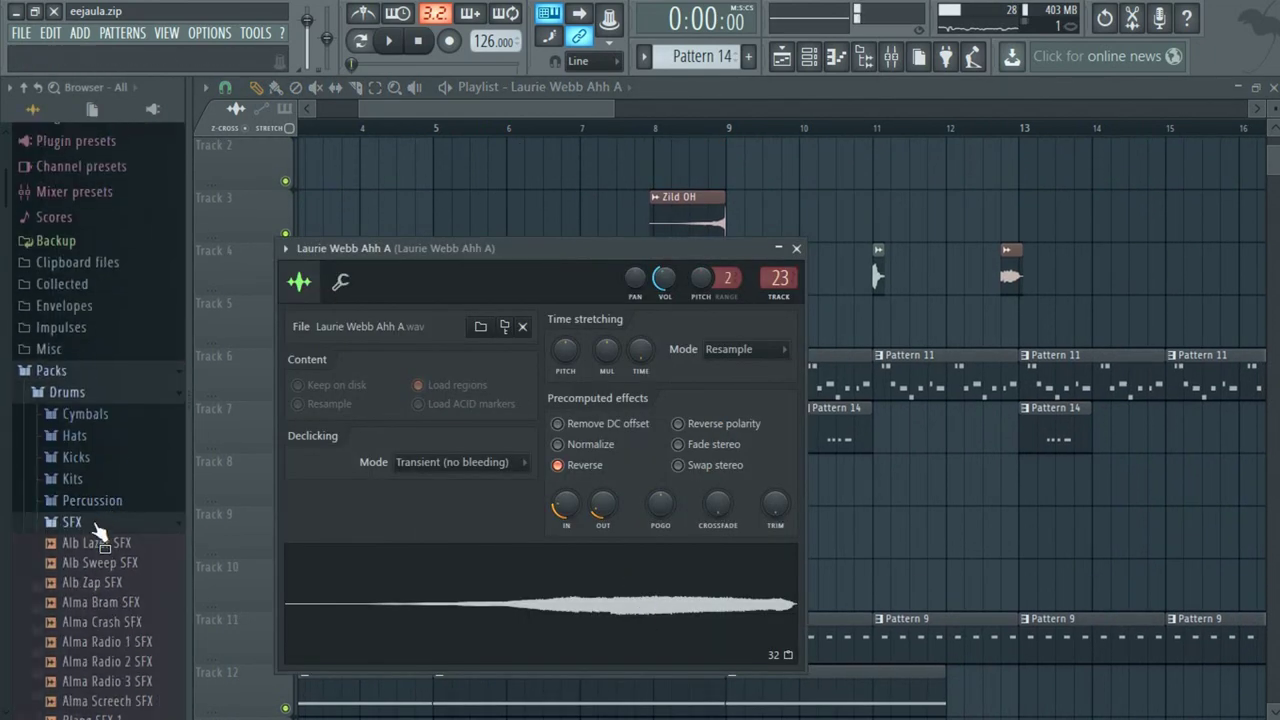
pyautogui.click(97, 527)
pyautogui.scroll(-6, 92, 560)
pyautogui.click(66, 612)
pyautogui.moveTo(68, 544); pyautogui.dragTo(85, 585)
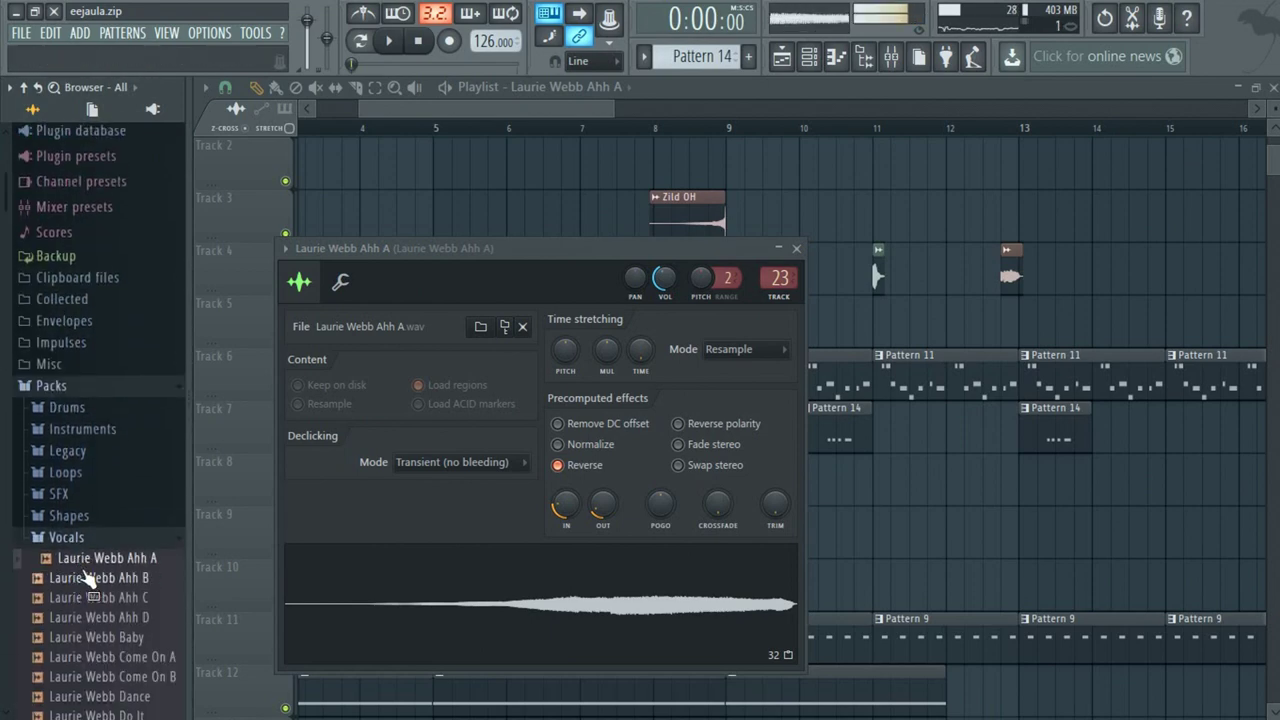
# Turn the Ahh A vocal sample's Reverse effect off and back on to compare the waveforms.
pyautogui.click(566, 468)
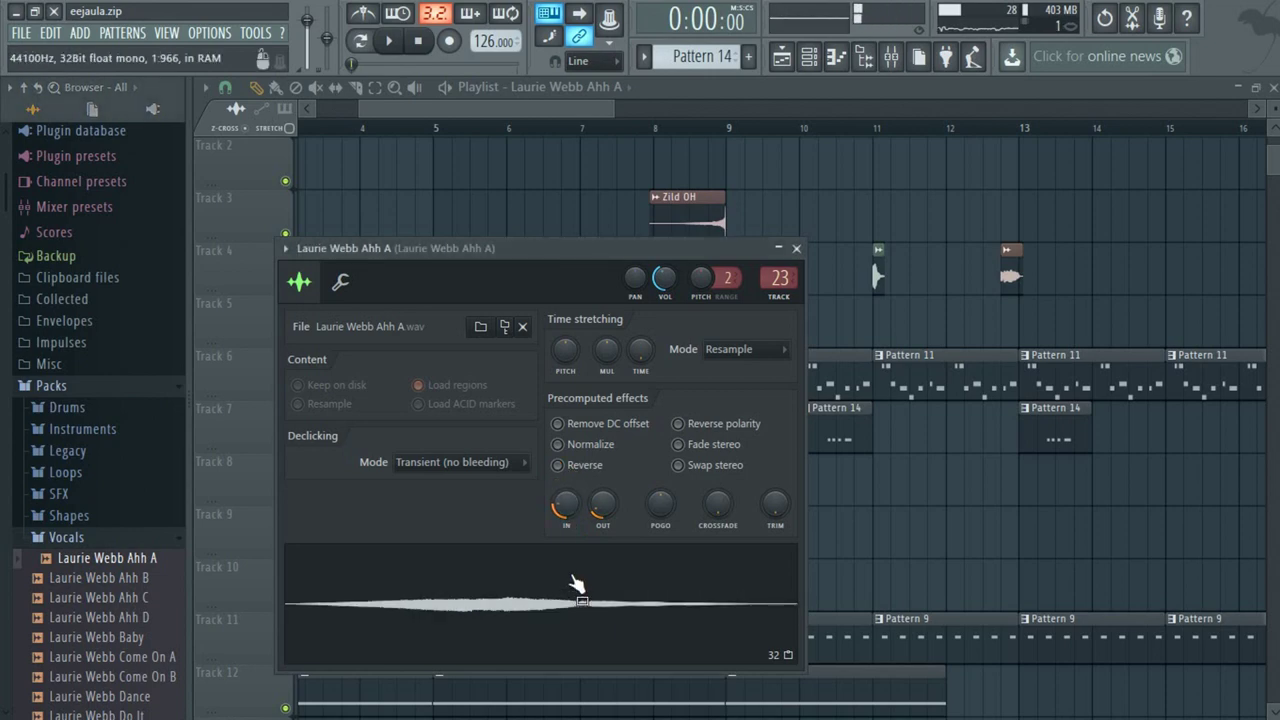
pyautogui.click(566, 468)
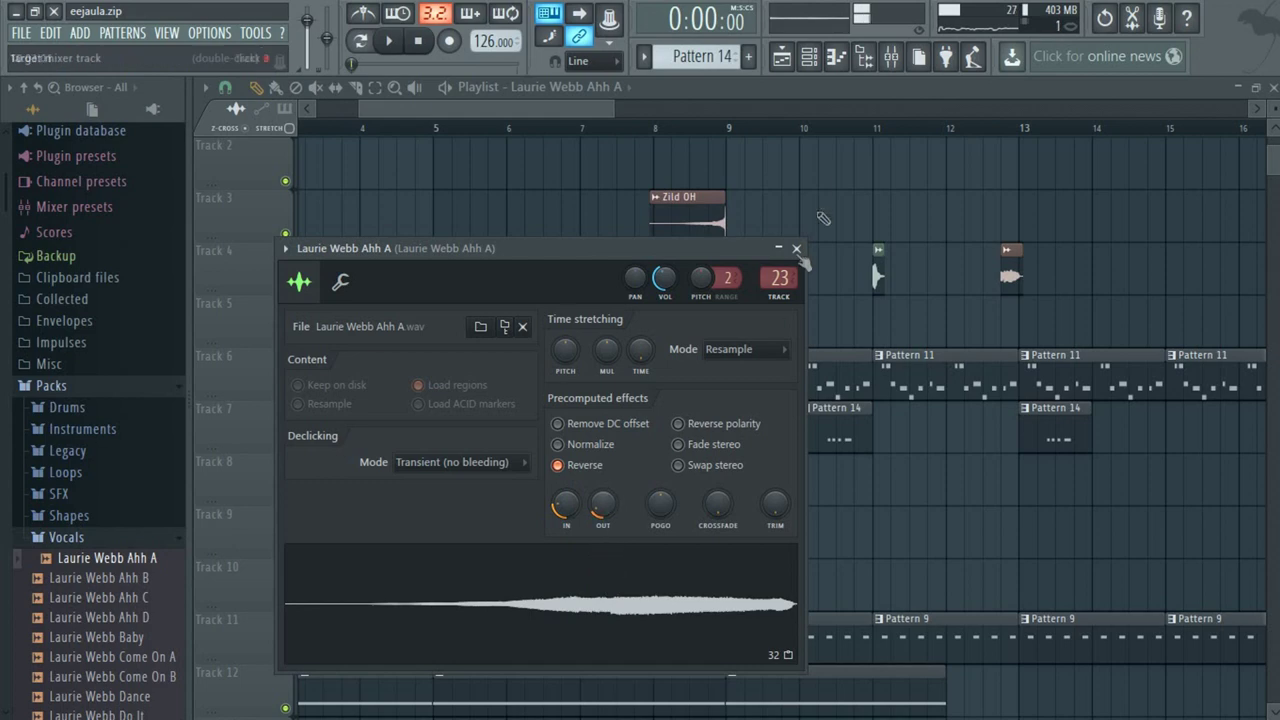
# View the sample settings of the Zild OH clip on Track 3 and the Industrial SFX 8 clip at bar 11 on Track 4.
pyautogui.doubleClick(700, 201)
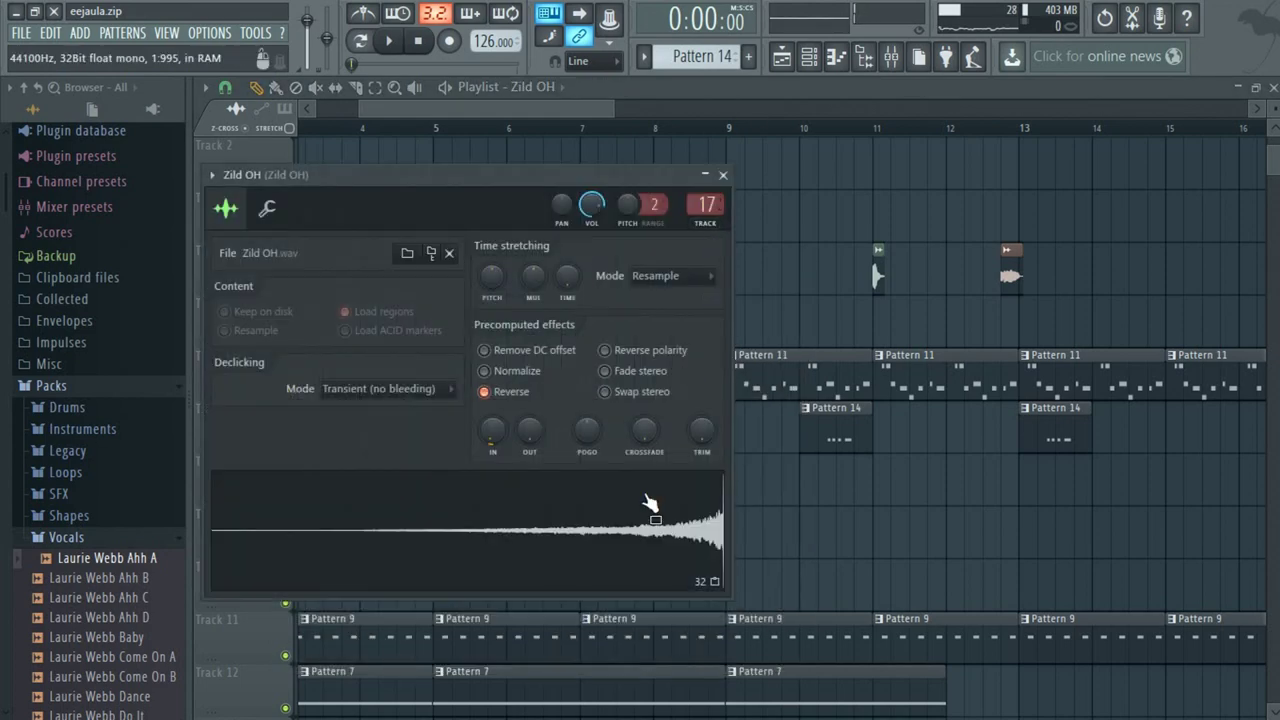
pyautogui.click(723, 174)
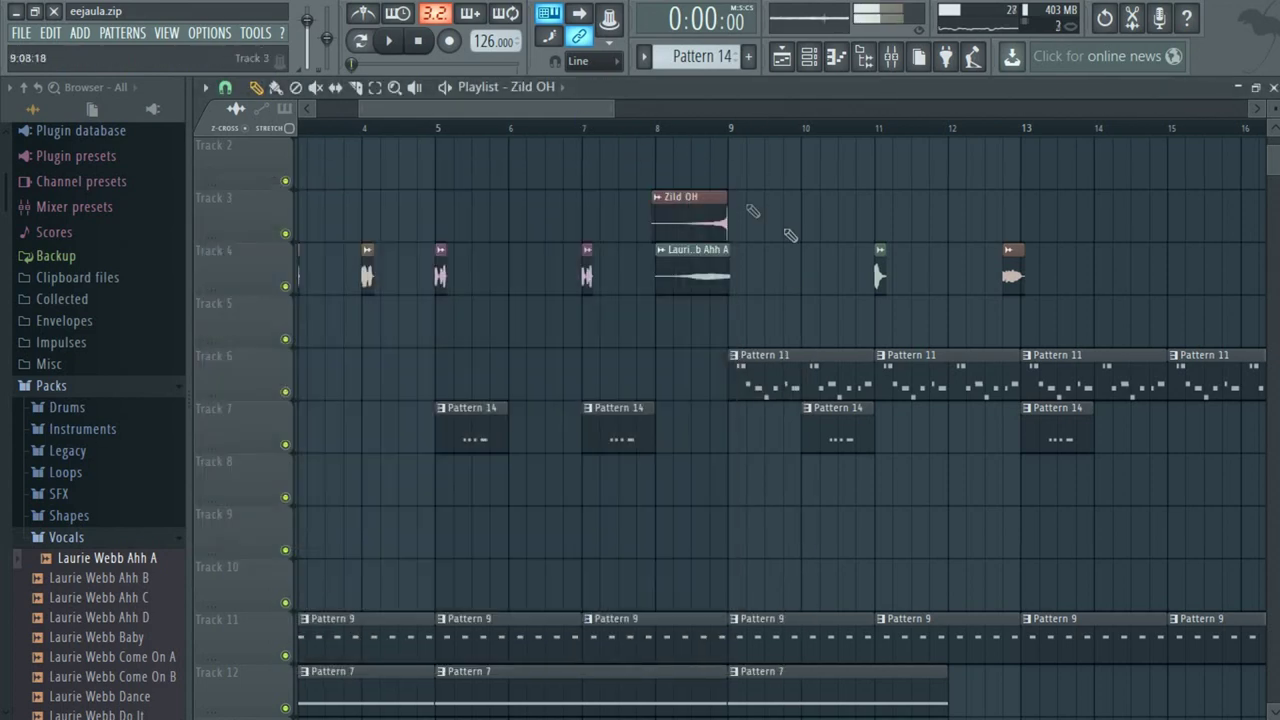
pyautogui.doubleClick(879, 266)
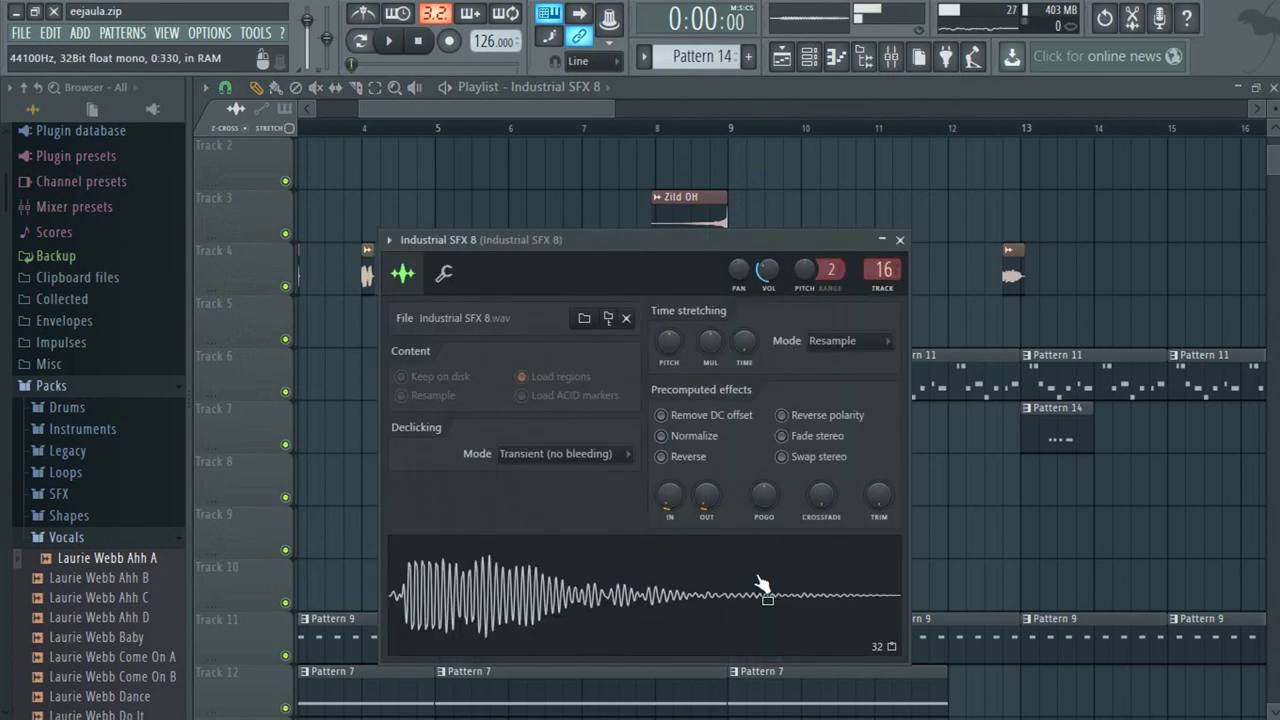
# Open the Come On B vocal clip's settings near bar 13 on Track 4 and preview samples from the Vocals pack, including Come On B.
pyautogui.doubleClick(1015, 278)
pyautogui.scroll(-3, 124, 618)
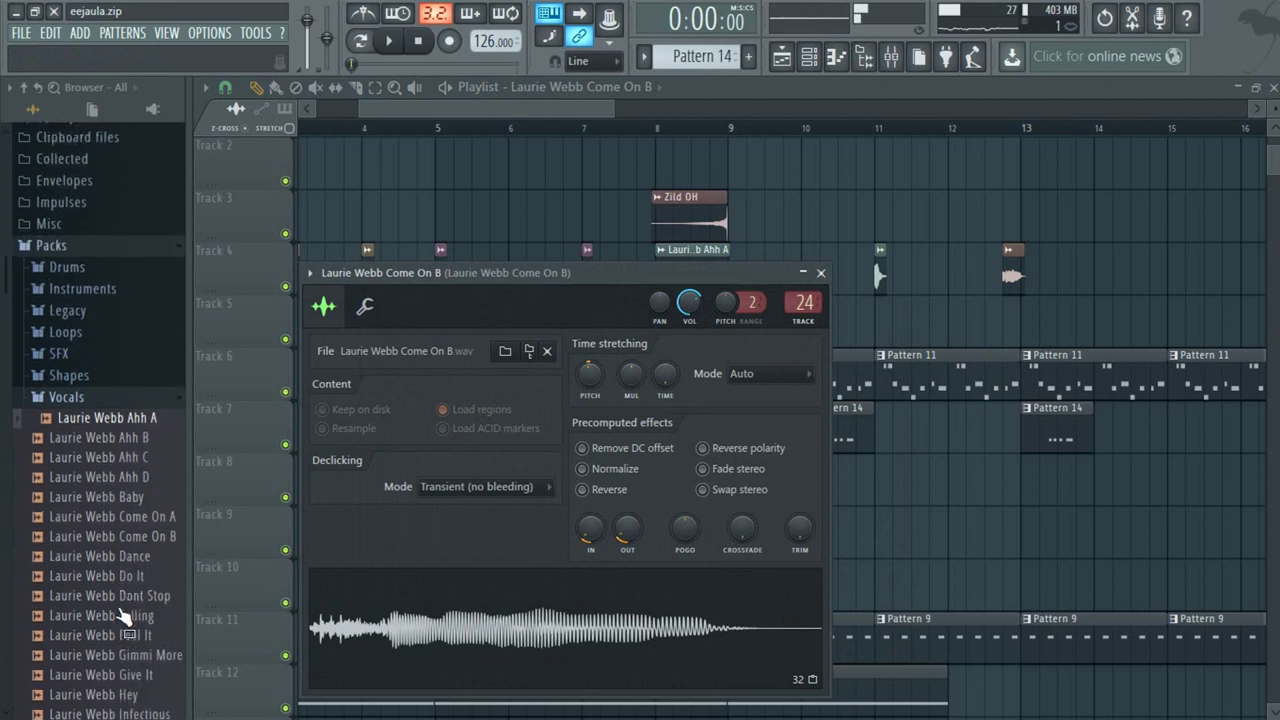
pyautogui.click(112, 479)
pyautogui.click(112, 461)
pyautogui.click(118, 499)
pyautogui.click(121, 518)
pyautogui.click(120, 538)
pyautogui.click(118, 519)
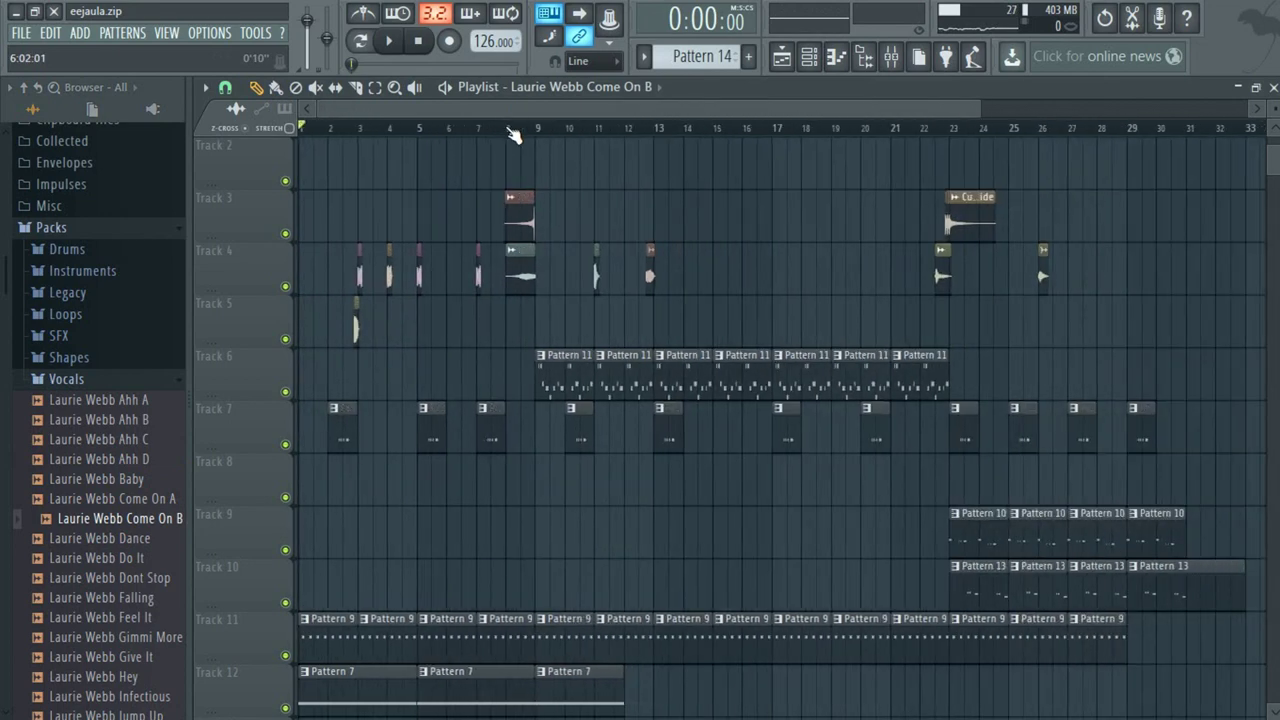
# Open the VOC House clip's sample settings before bar 23 on Track 4 and preview VOC Baby and VOC House in the Vocals pack.
pyautogui.doubleClick(916, 274)
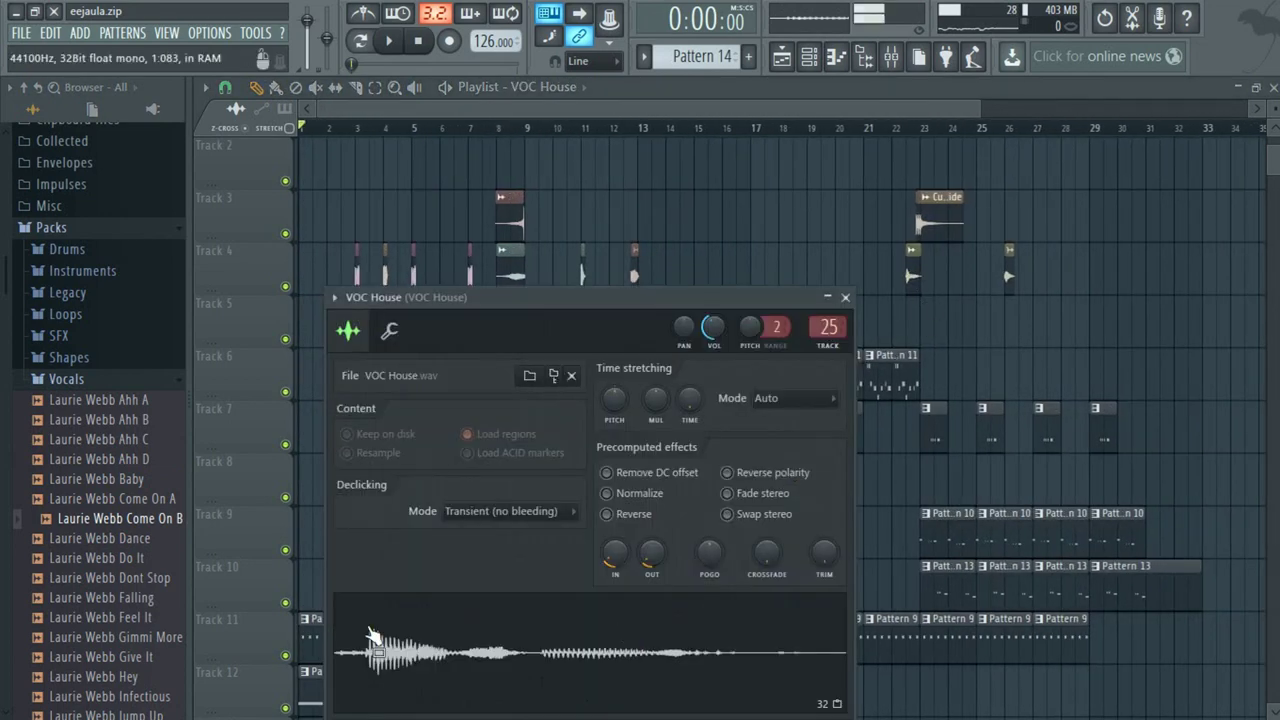
pyautogui.scroll(-5, 126, 606)
pyautogui.click(95, 658)
pyautogui.click(90, 677)
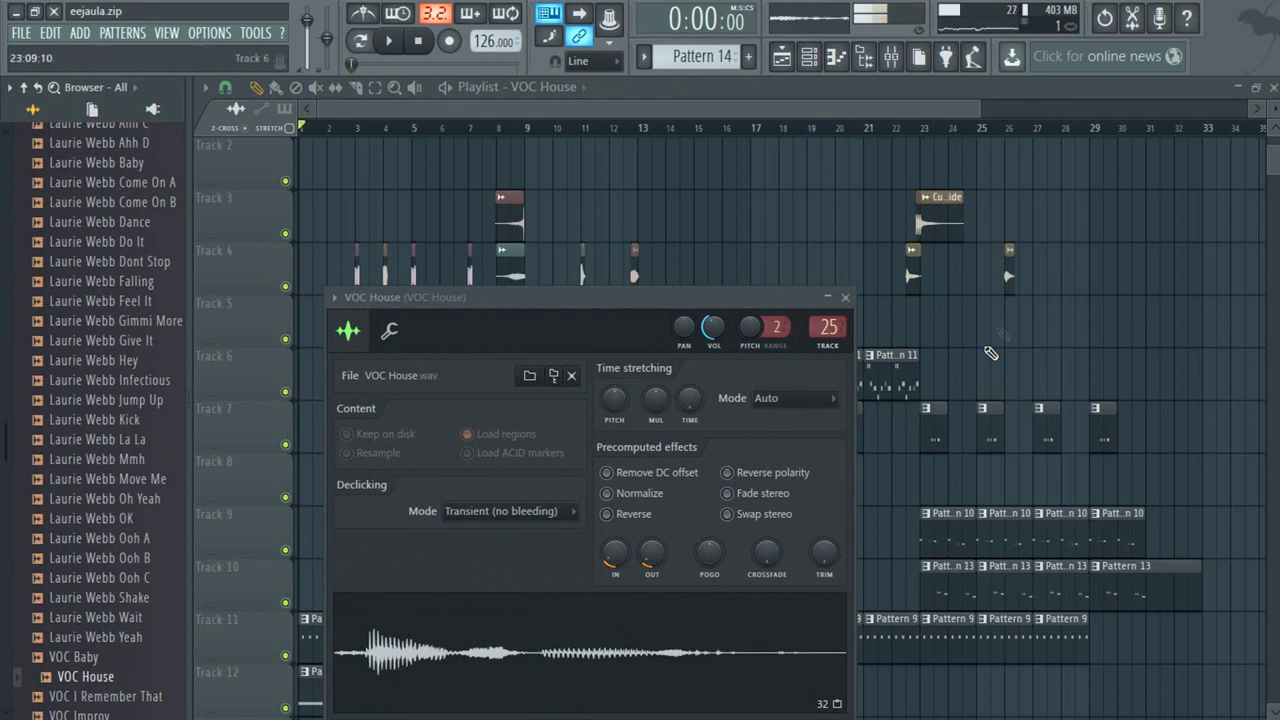
# Preview vocal samples such as Move Me and Yeah for the Yeah clip near bar 26 on Track 4, and open the Cust Ride clip on Track 3.
pyautogui.click(1023, 274)
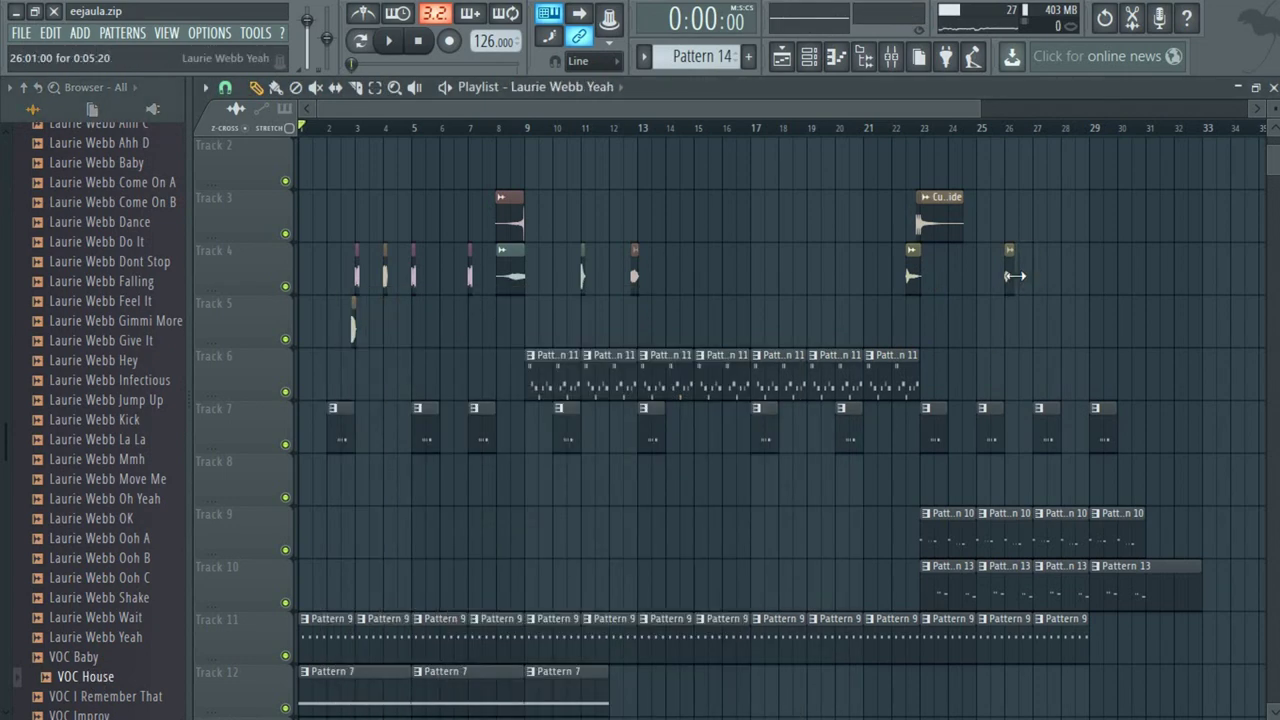
pyautogui.doubleClick(1013, 276)
pyautogui.click(110, 479)
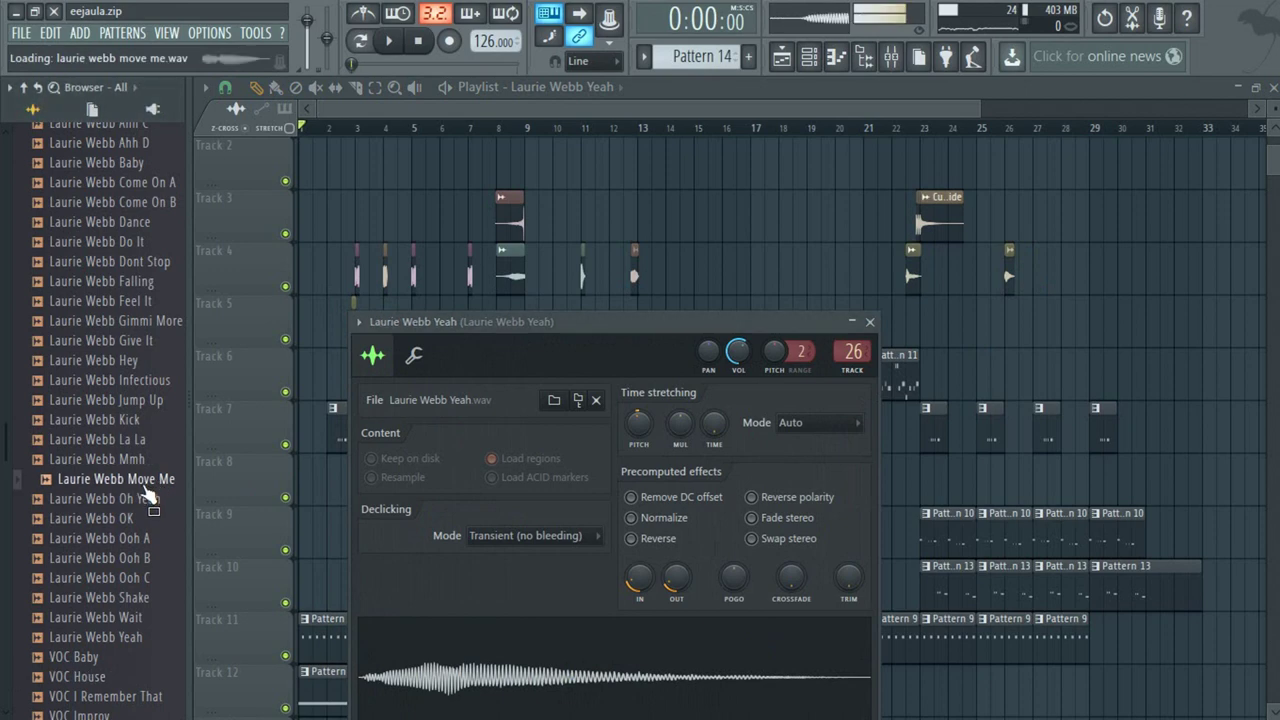
pyautogui.click(100, 560)
pyautogui.moveTo(108, 598); pyautogui.dragTo(117, 648)
pyautogui.doubleClick(944, 227)
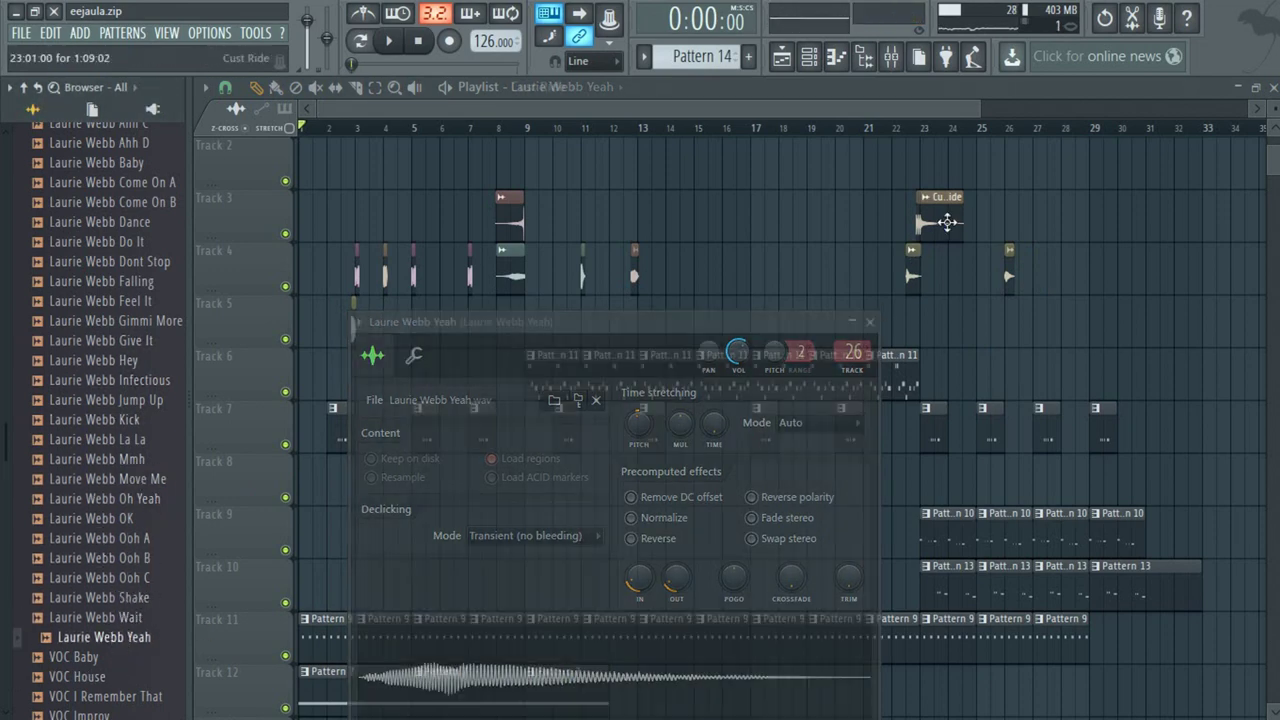
pyautogui.click(750, 106)
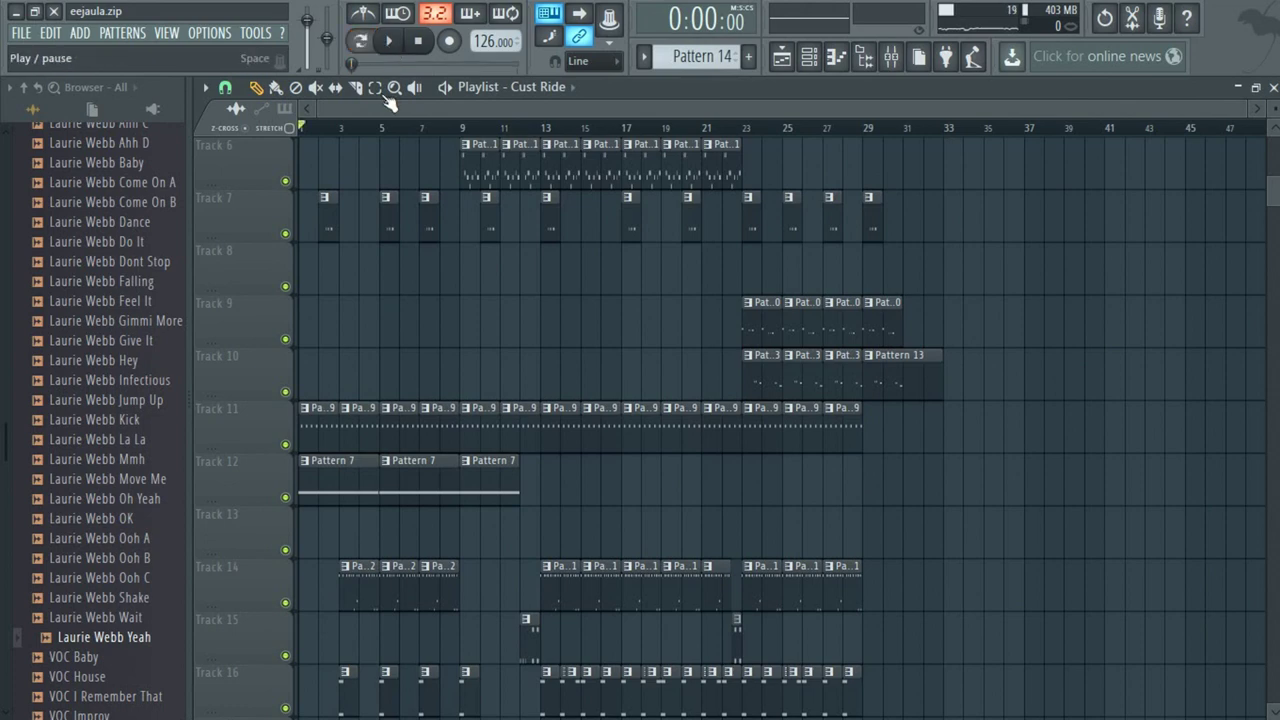
# Play the song and inspect Pattern 9 on Track 11, viewing its Sawer #3 synth settings and its notes in the piano roll.
pyautogui.press('space')
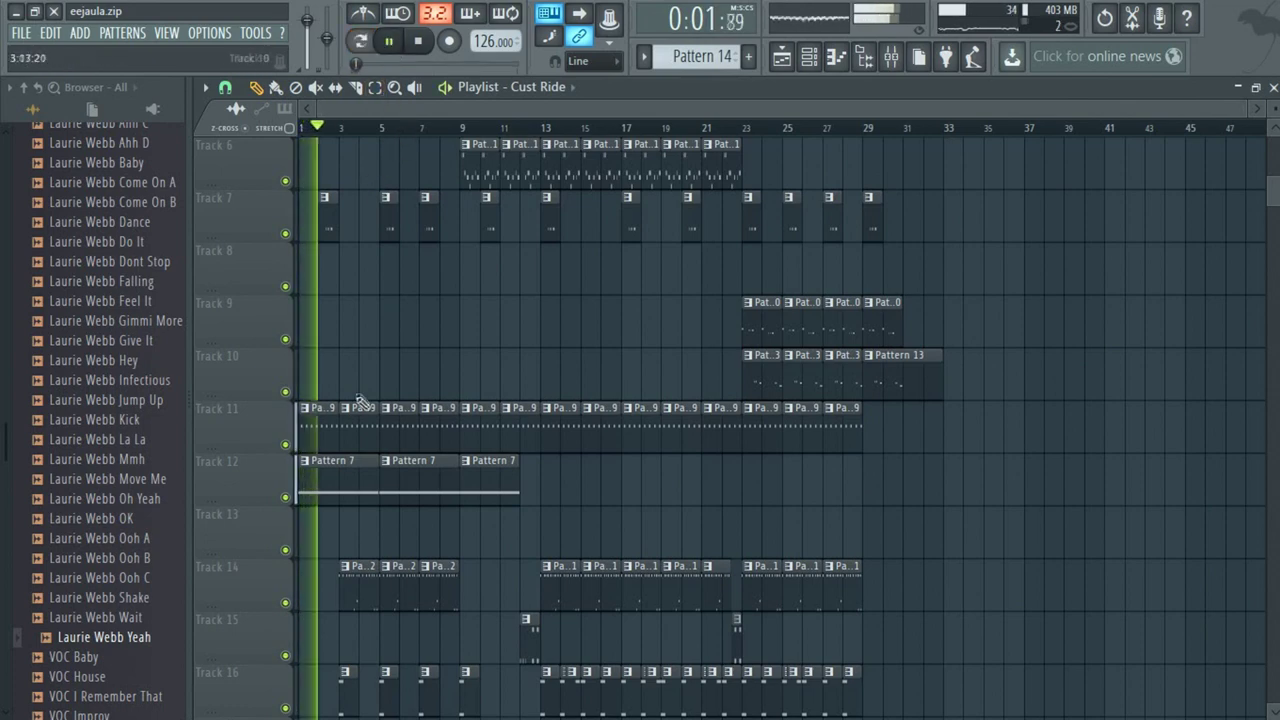
pyautogui.doubleClick(334, 430)
pyautogui.click(809, 58)
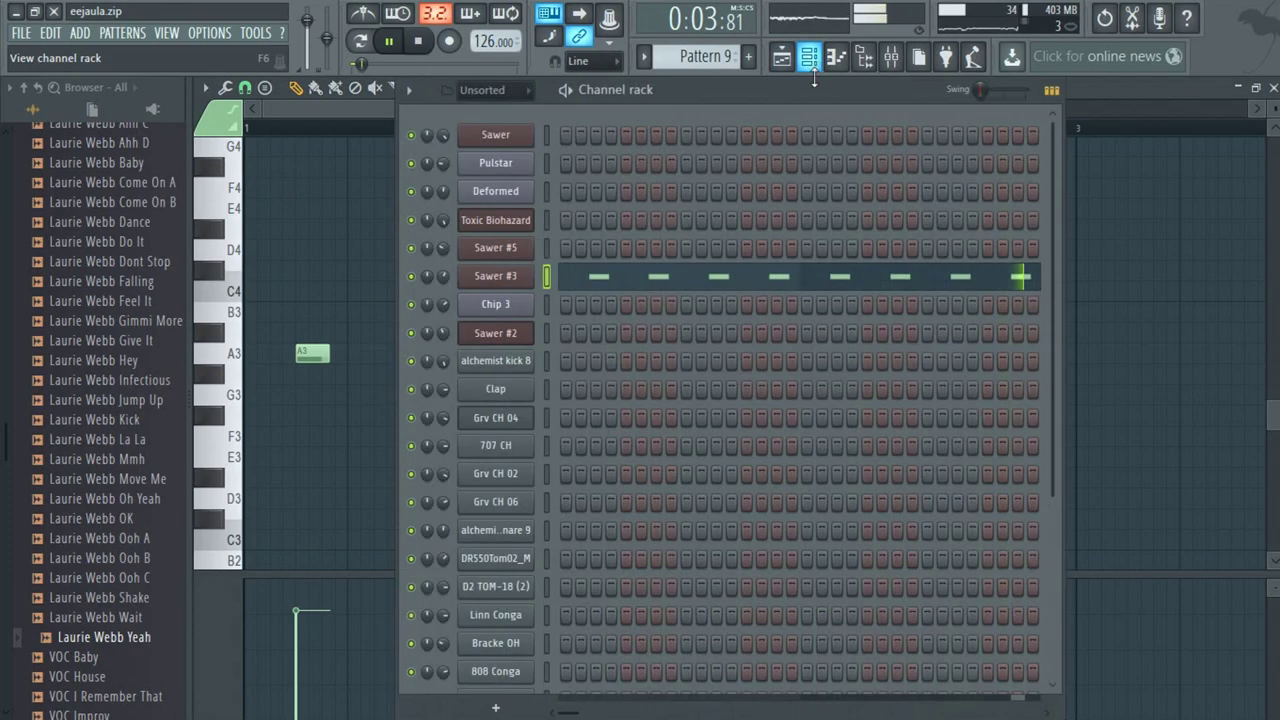
pyautogui.click(505, 277)
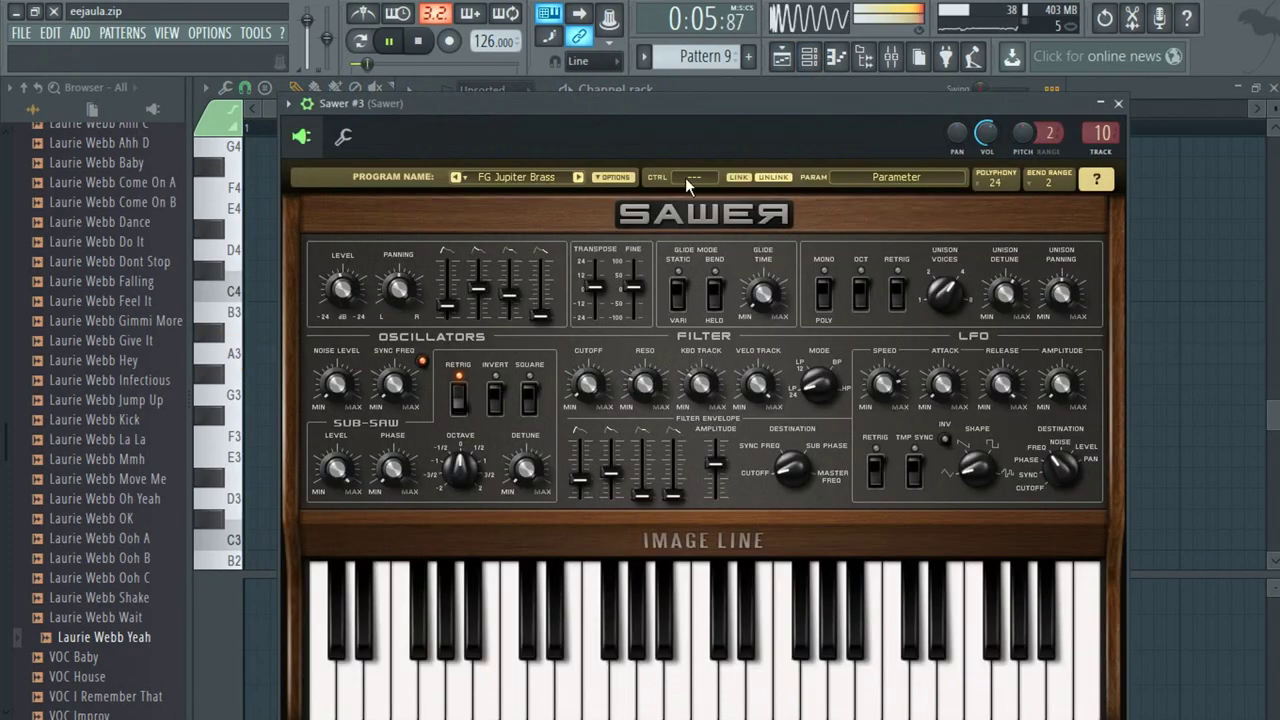
pyautogui.click(809, 58)
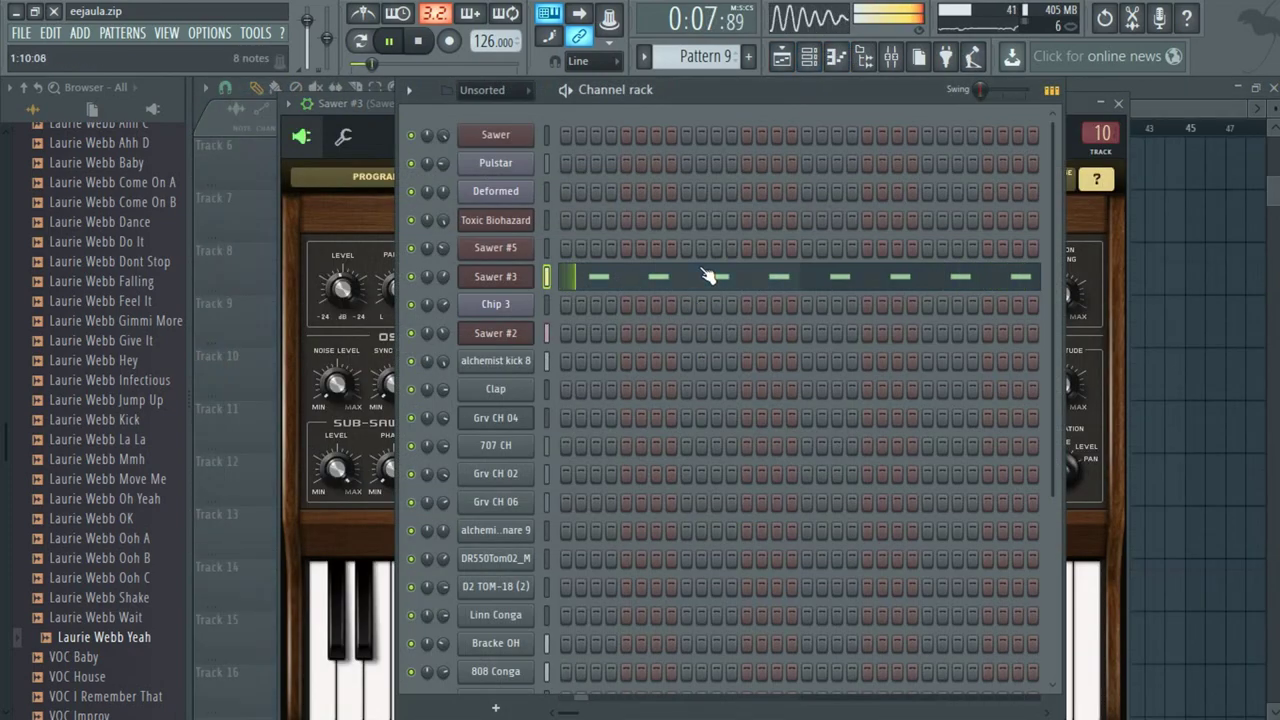
pyautogui.click(707, 276)
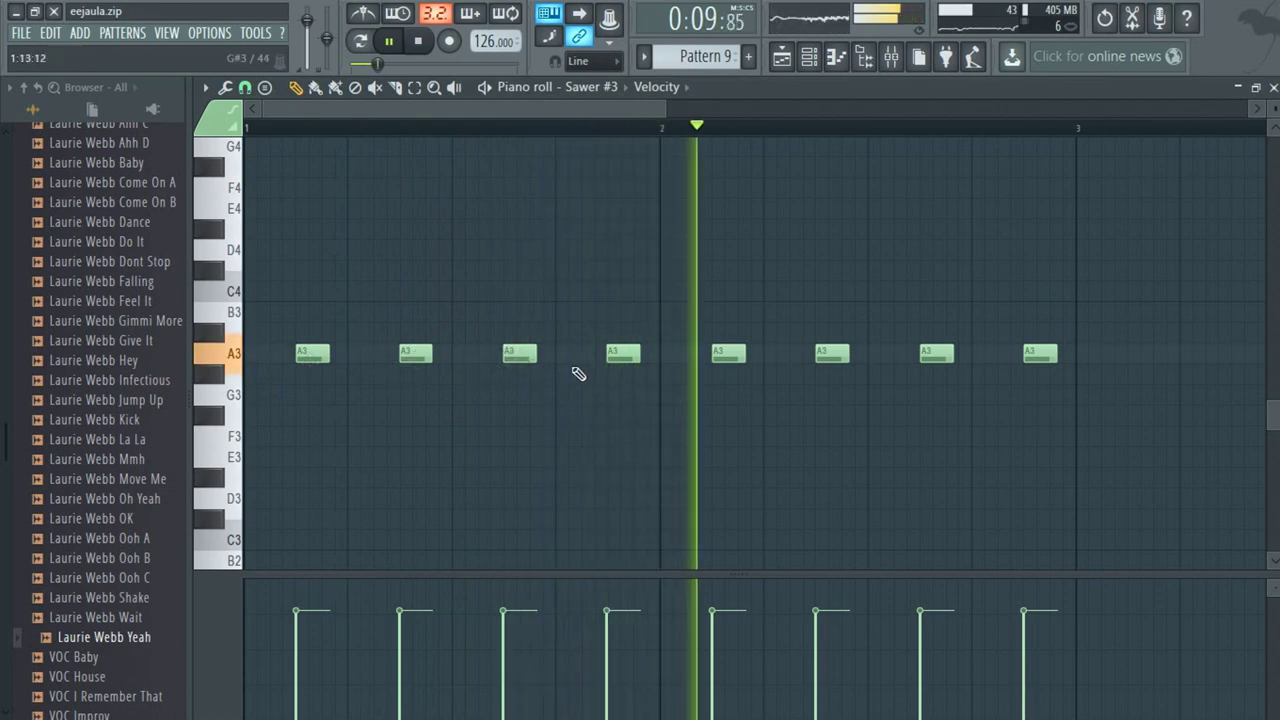
# Replay the song around bar 8, view the reversed Ahh A clip's sample settings on Track 4 and the audio channels, and stop playback.
pyautogui.click(782, 56)
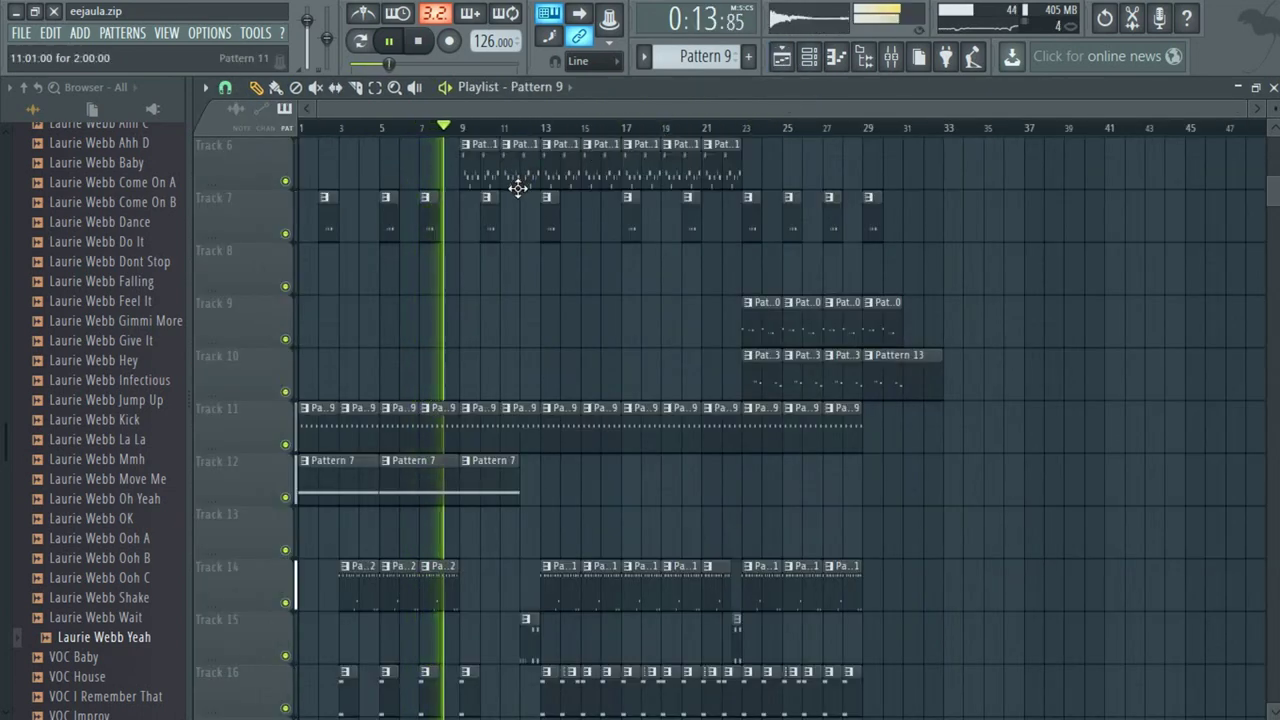
pyautogui.scroll(5, 389, 363)
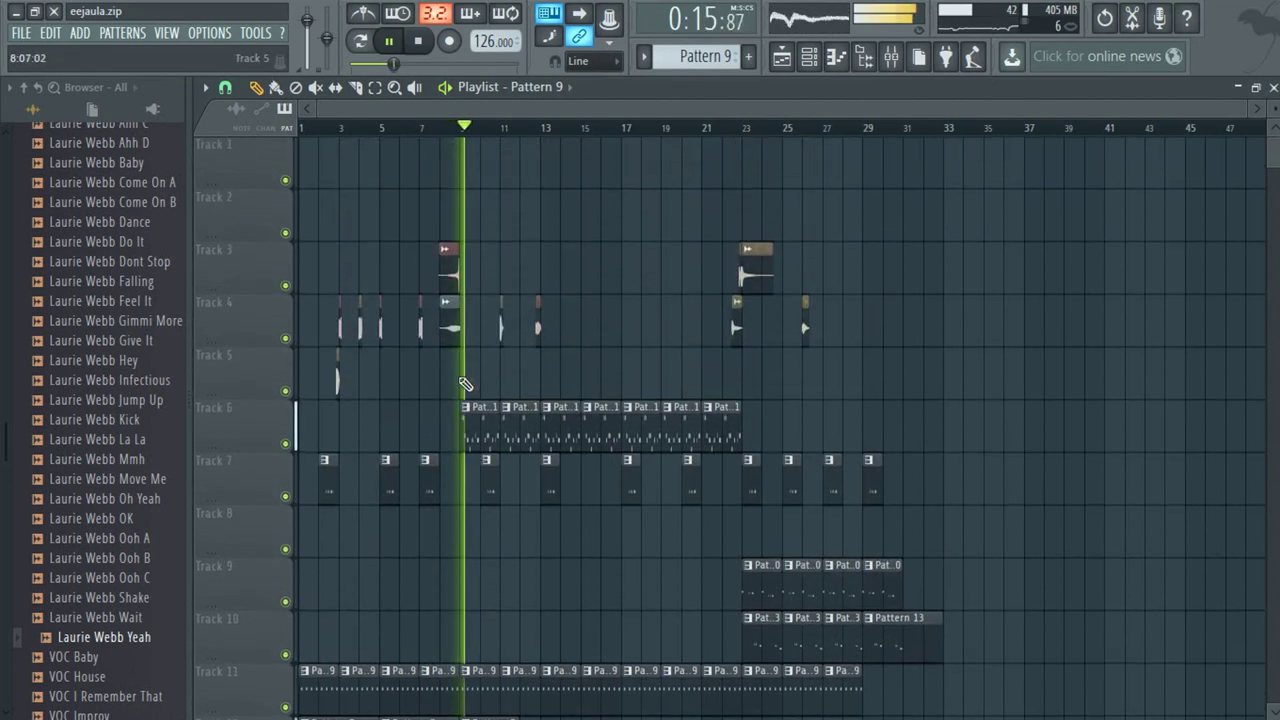
pyautogui.click(448, 133)
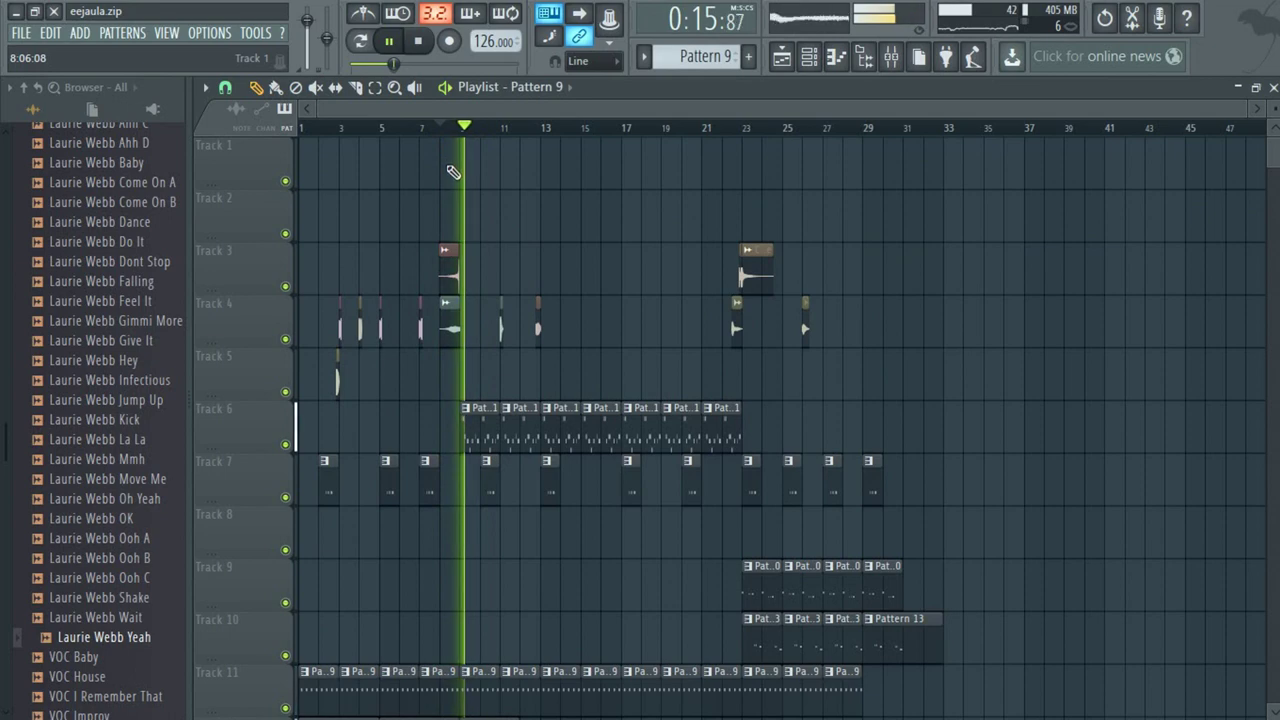
pyautogui.doubleClick(448, 314)
pyautogui.click(807, 62)
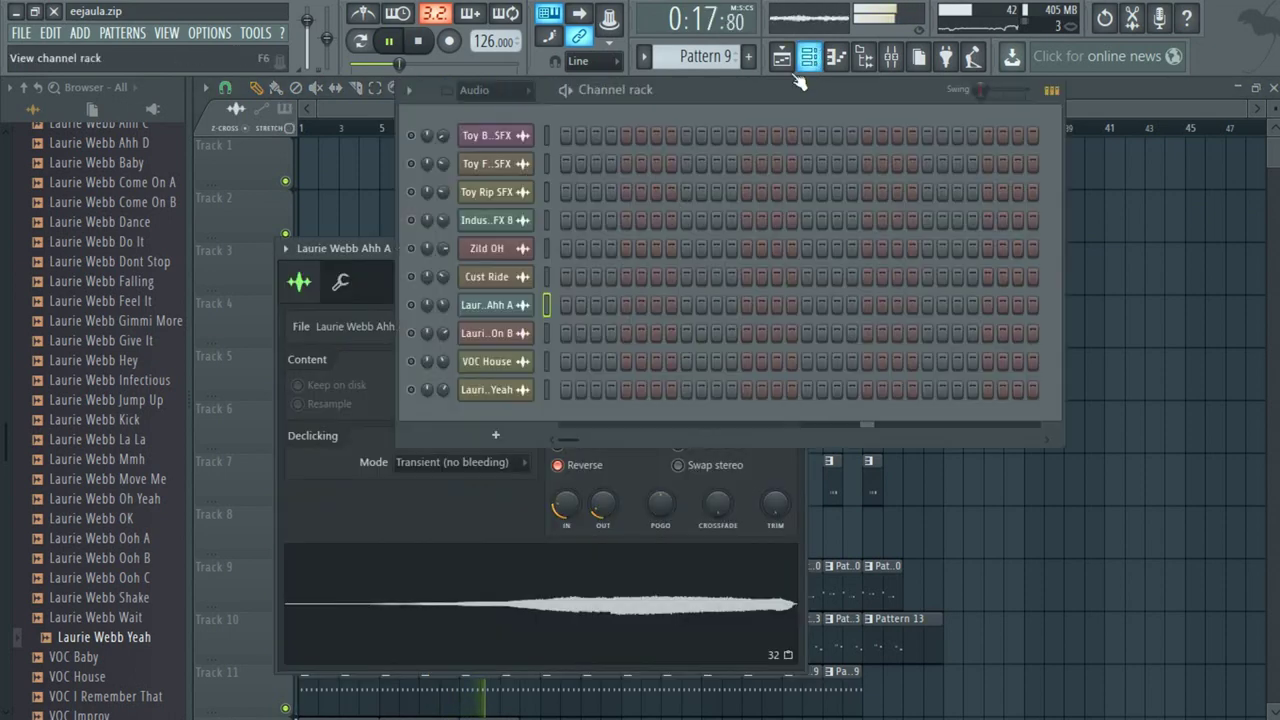
pyautogui.press('space')
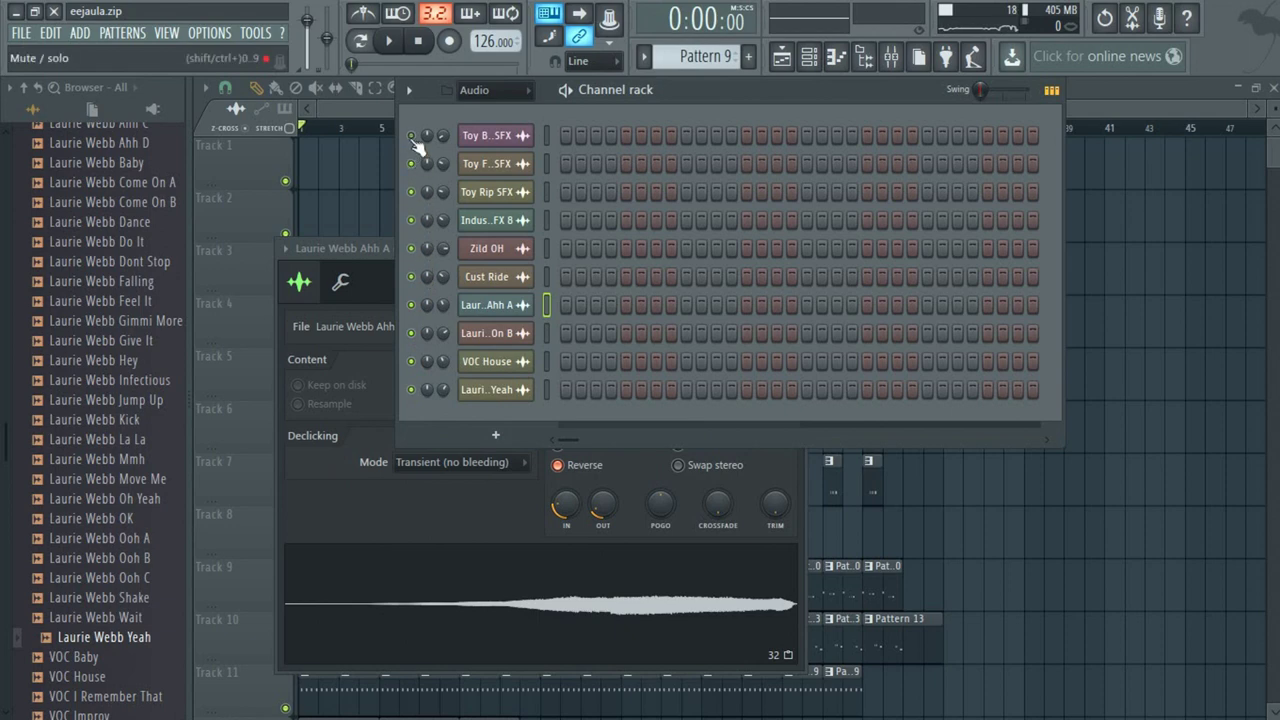
# Play the song from the start and follow the playlist arrangement, checking the Unsorted instrument channels as they sound.
pyautogui.click(809, 60)
pyautogui.click(809, 60)
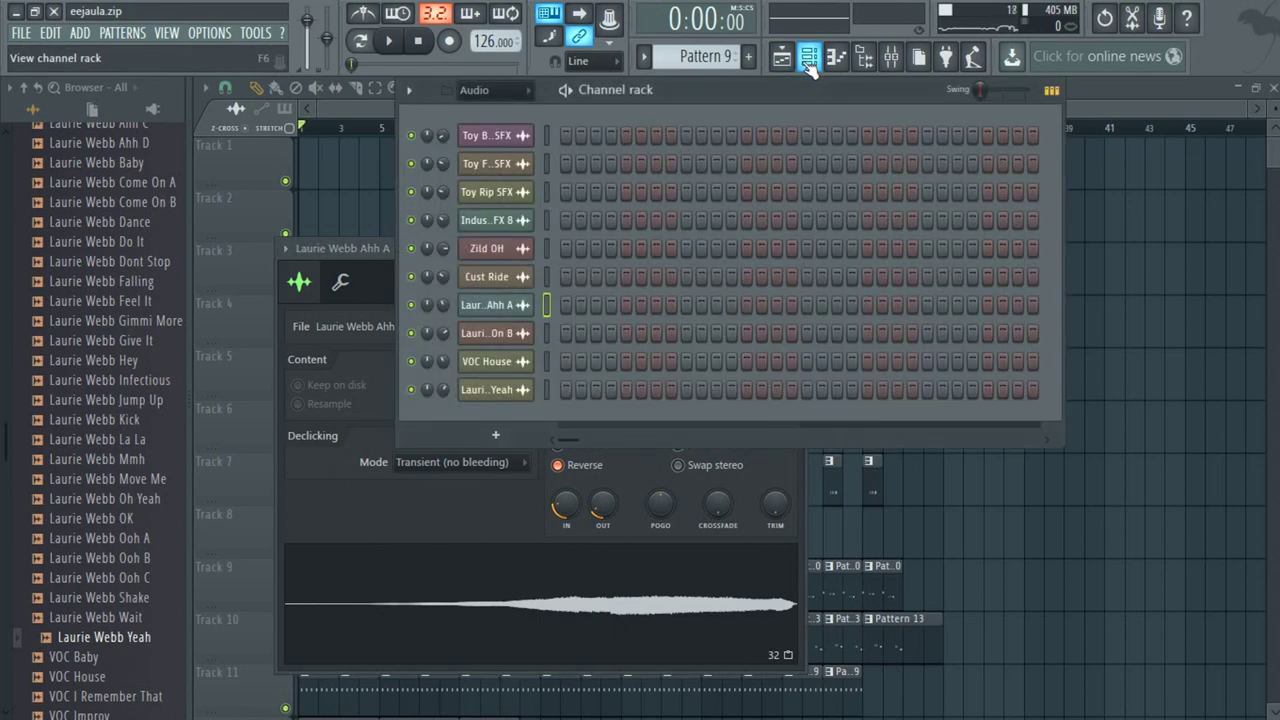
pyautogui.click(392, 42)
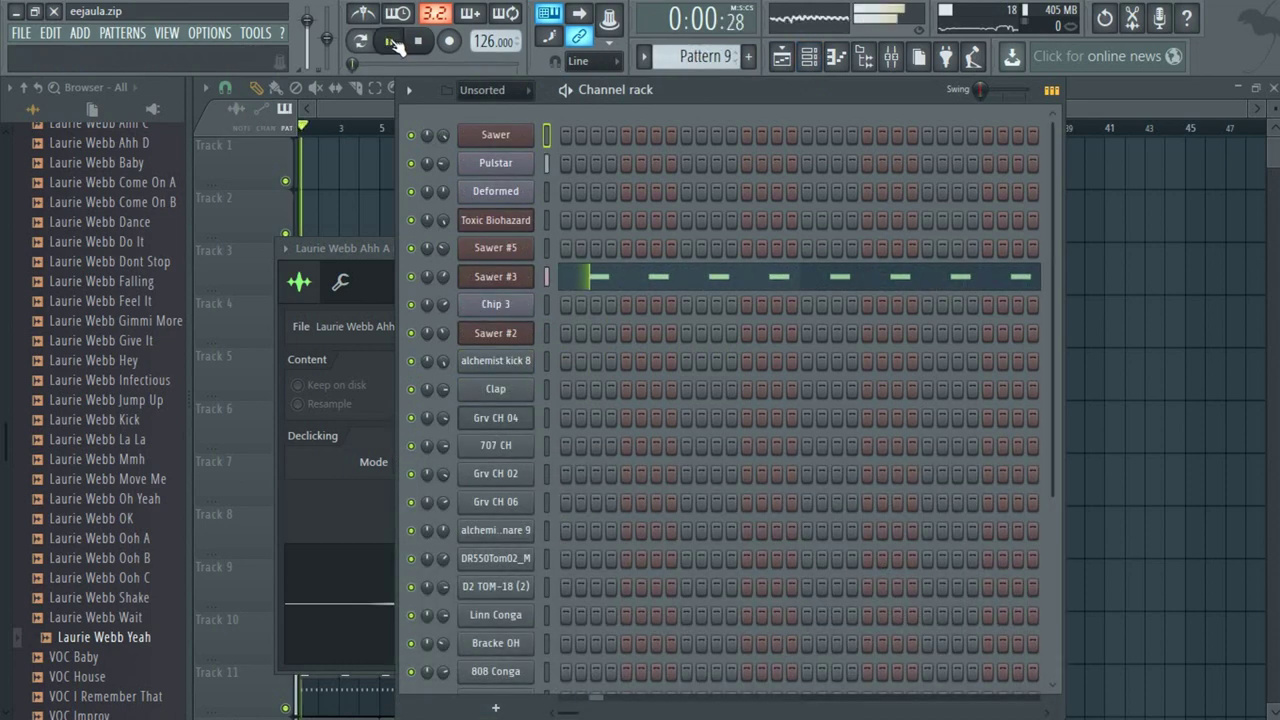
pyautogui.click(782, 58)
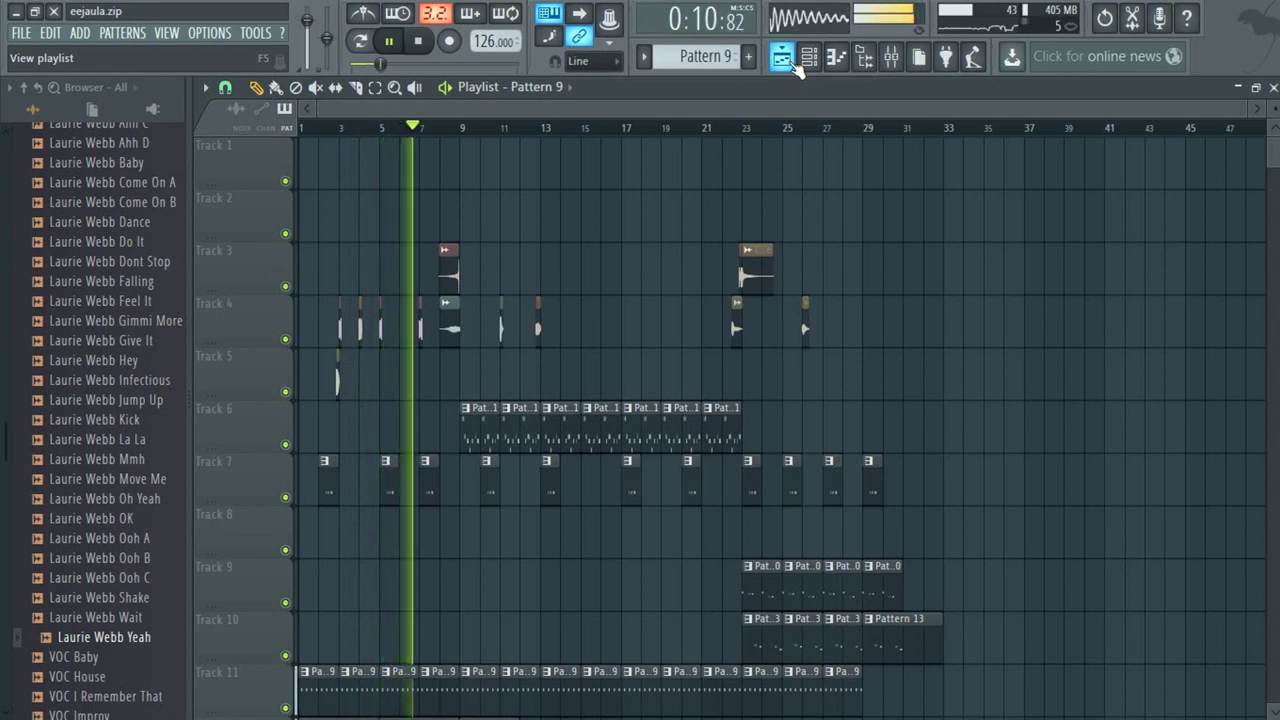
pyautogui.scroll(-1, 936, 262)
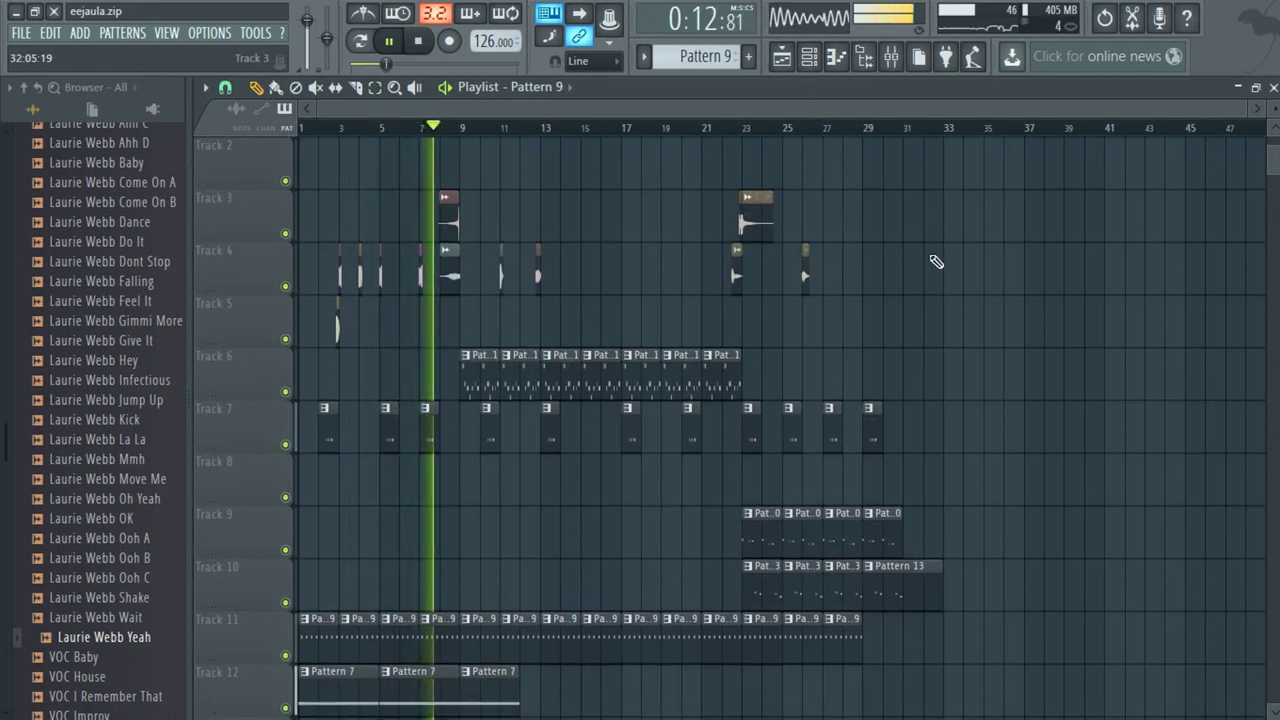
pyautogui.scroll(-1, 936, 262)
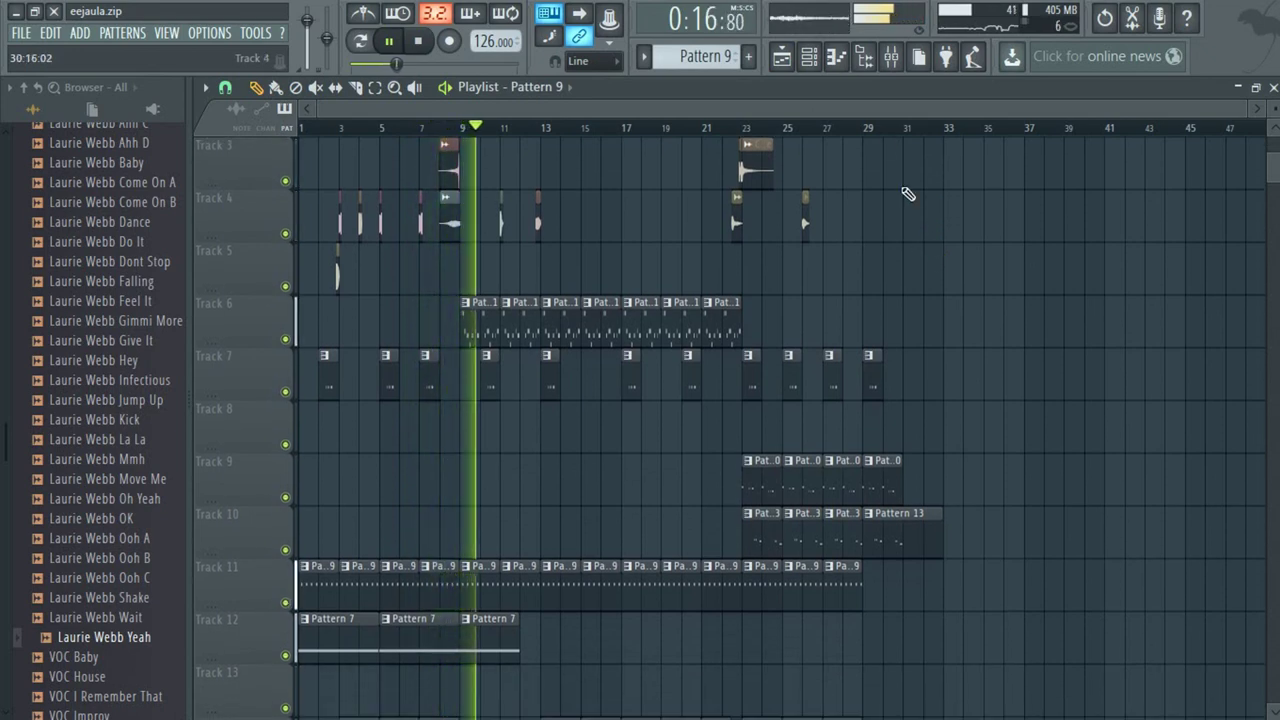
pyautogui.click(822, 66)
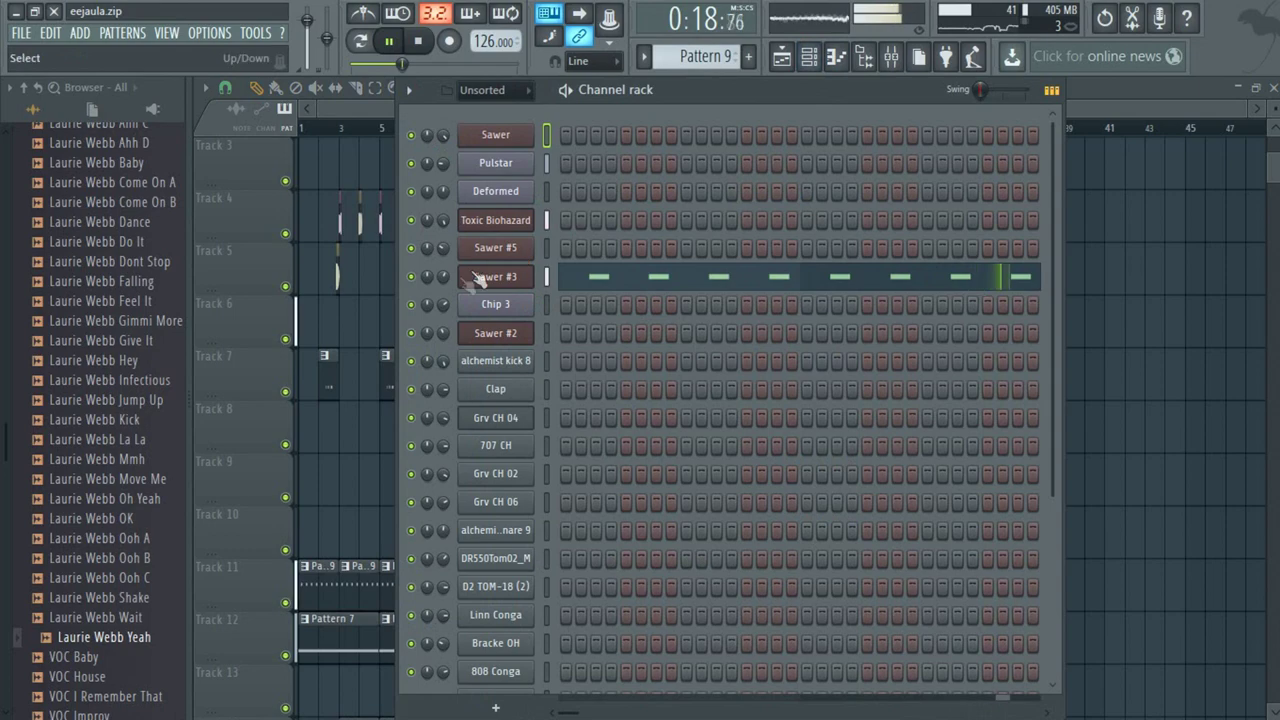
pyautogui.click(782, 57)
pyautogui.scroll(-4, 850, 273)
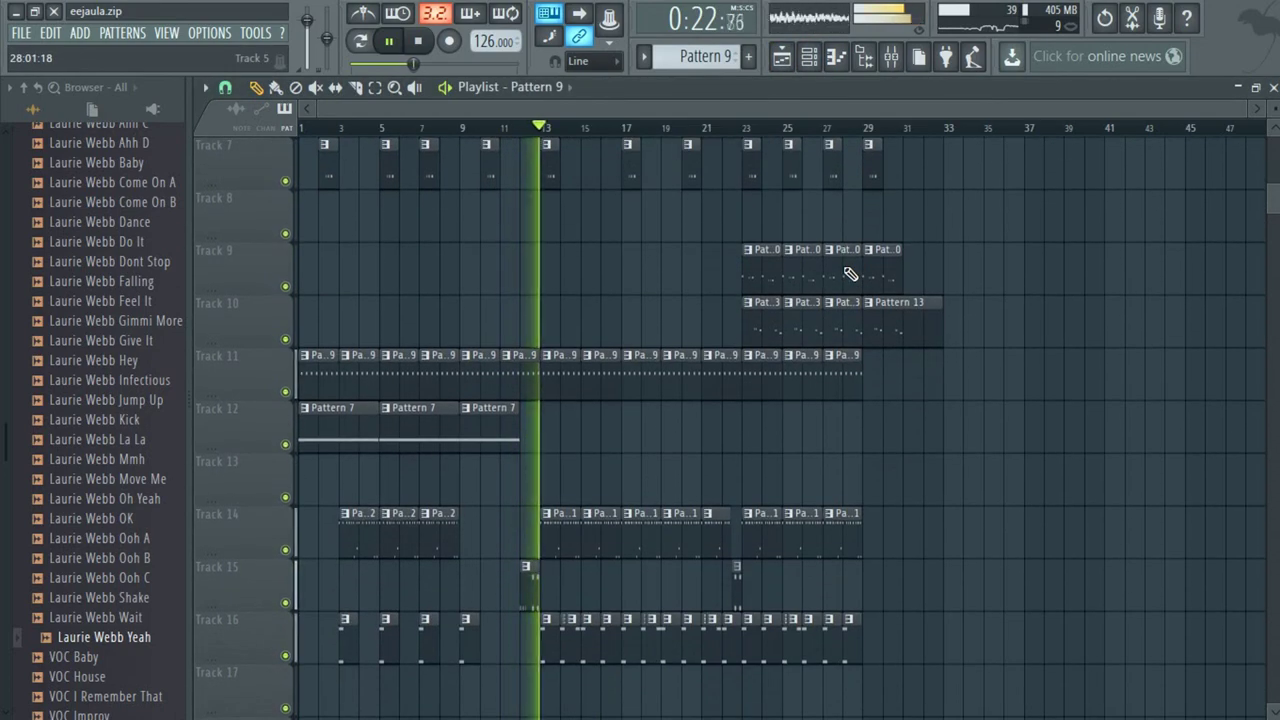
pyautogui.scroll(3, 874, 280)
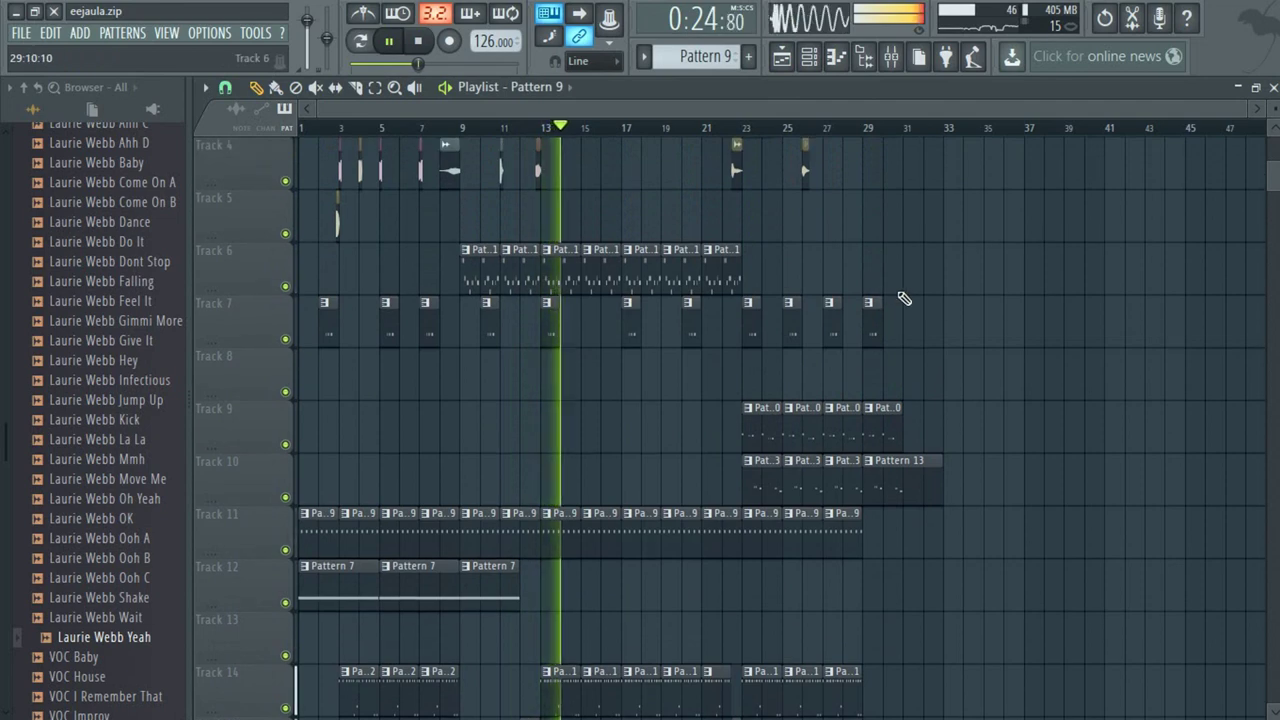
pyautogui.scroll(-1, 826, 288)
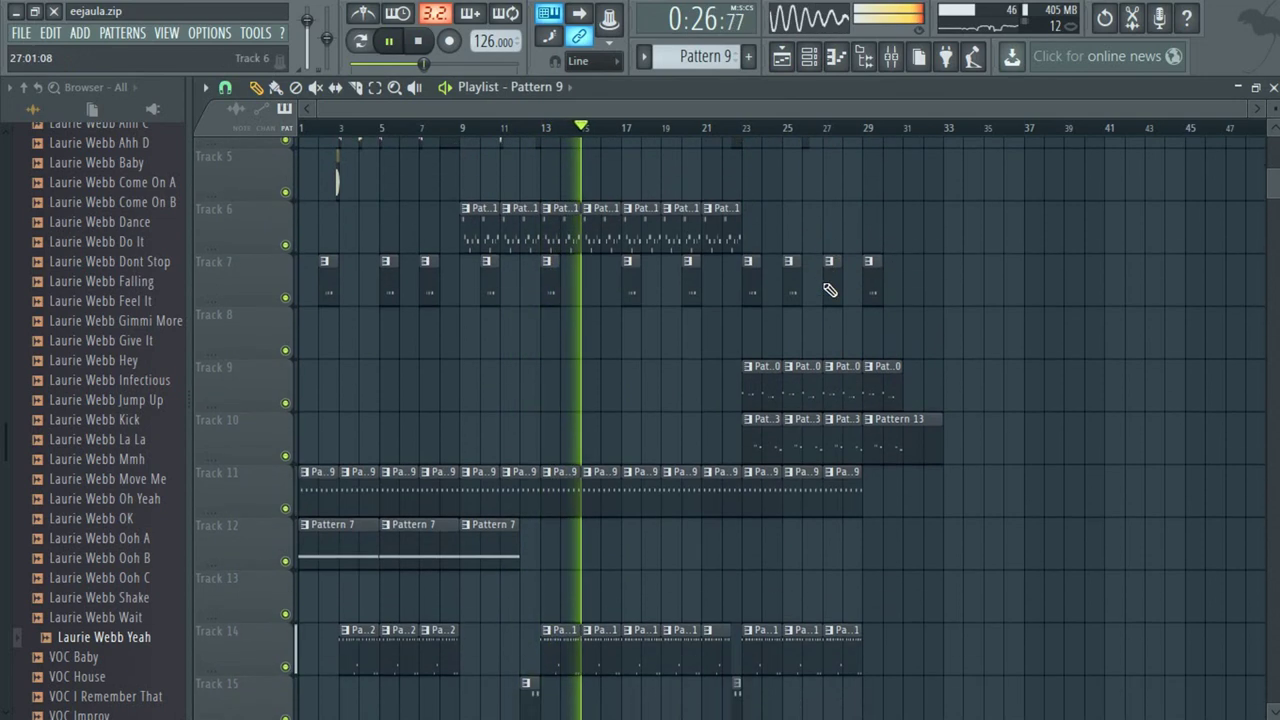
# View the notes of Pattern 11 on Track 6 and its Toxic Biohazard channel while the song plays.
pyautogui.doubleClick(614, 210)
pyautogui.click(809, 58)
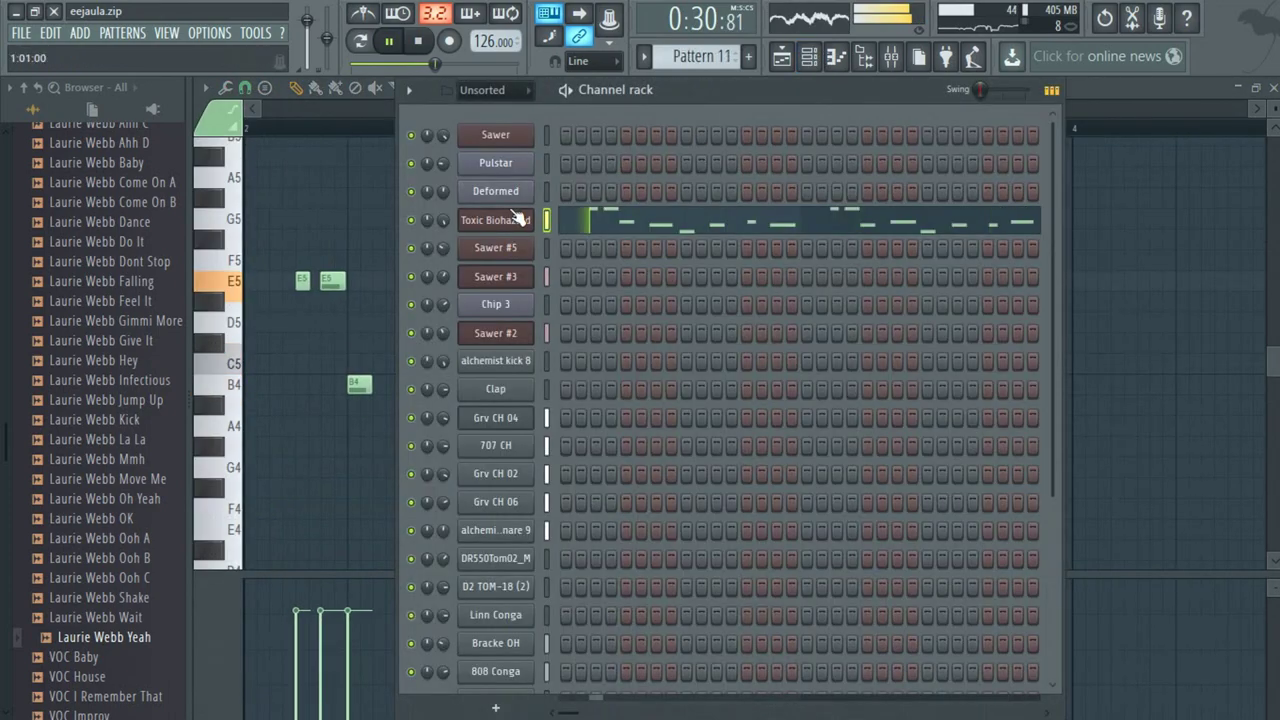
pyautogui.click(782, 58)
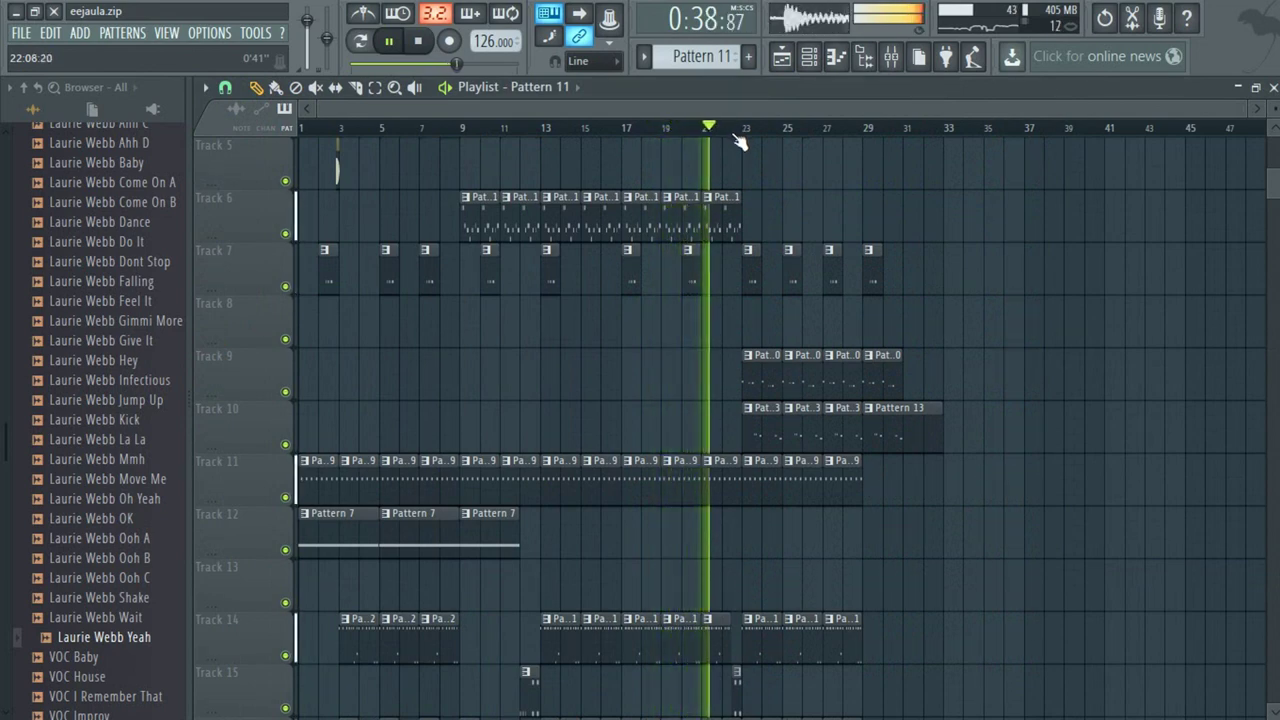
# Follow the playlist's final section from bar 21 as it plays, pausing playback at about bar 31.
pyautogui.scroll(-1, 903, 266)
pyautogui.scroll(3, 906, 134)
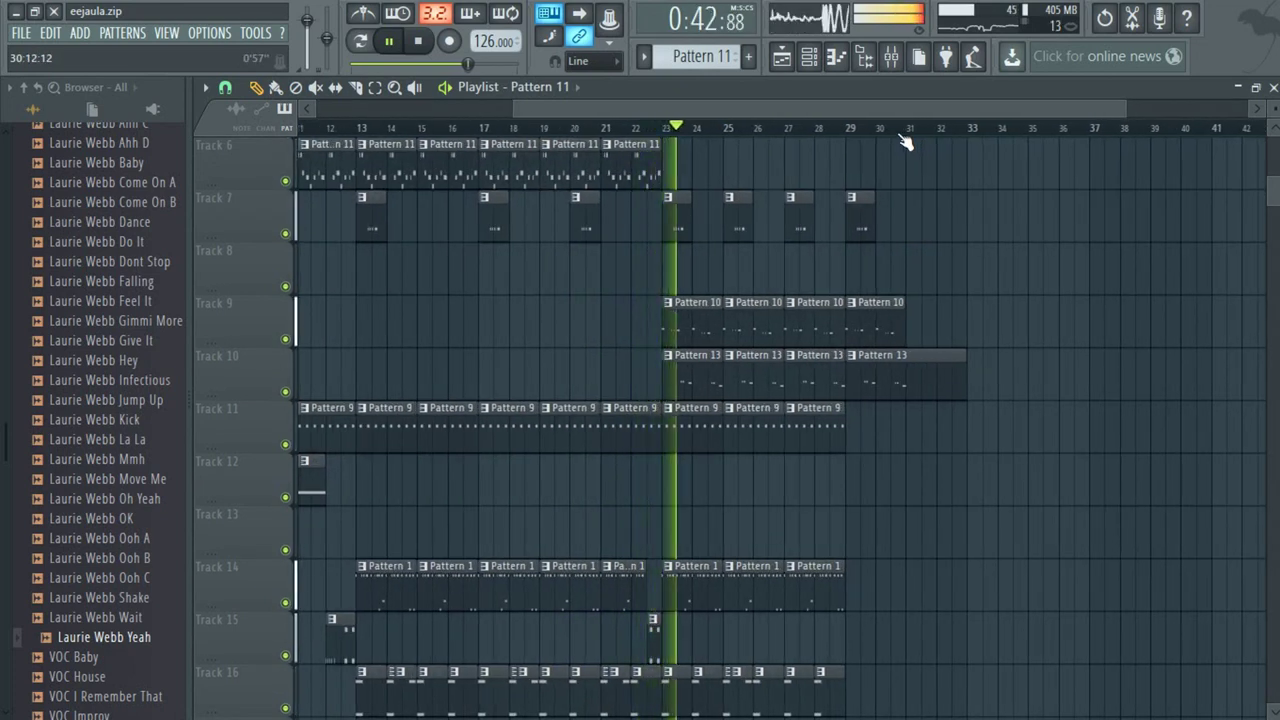
pyautogui.scroll(-2, 895, 143)
pyautogui.scroll(-1, 895, 143)
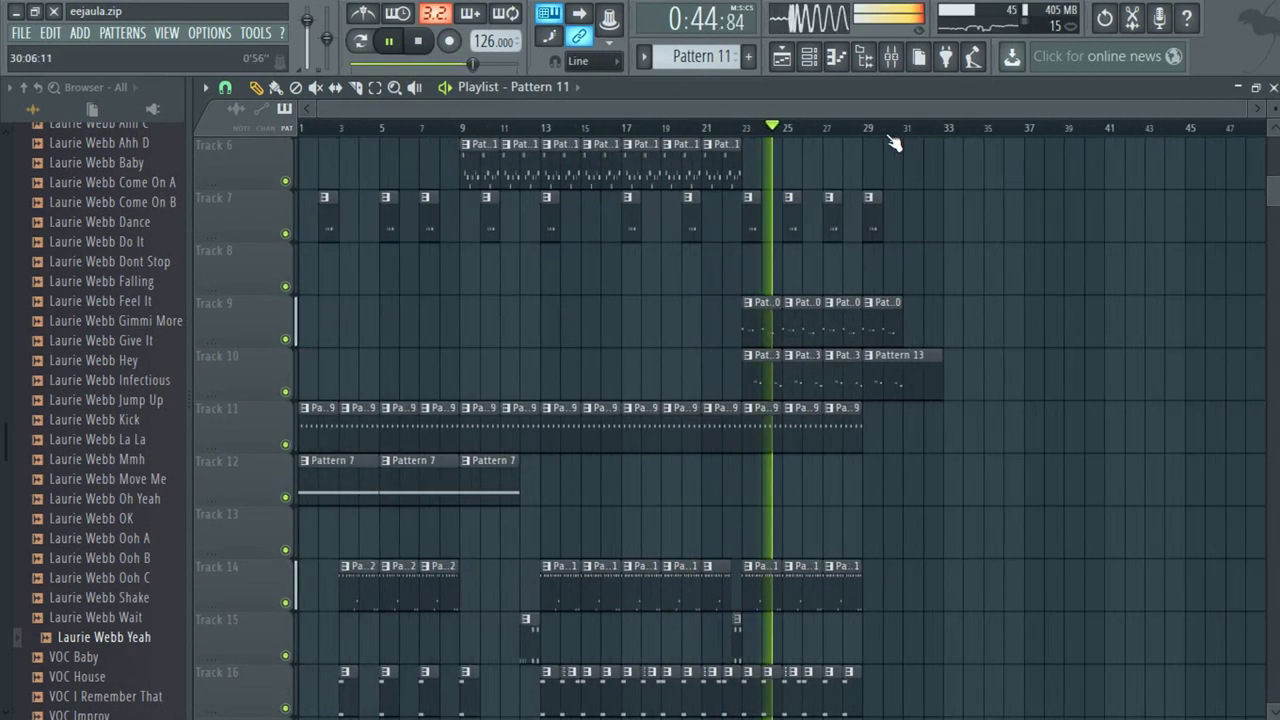
pyautogui.scroll(2, 968, 276)
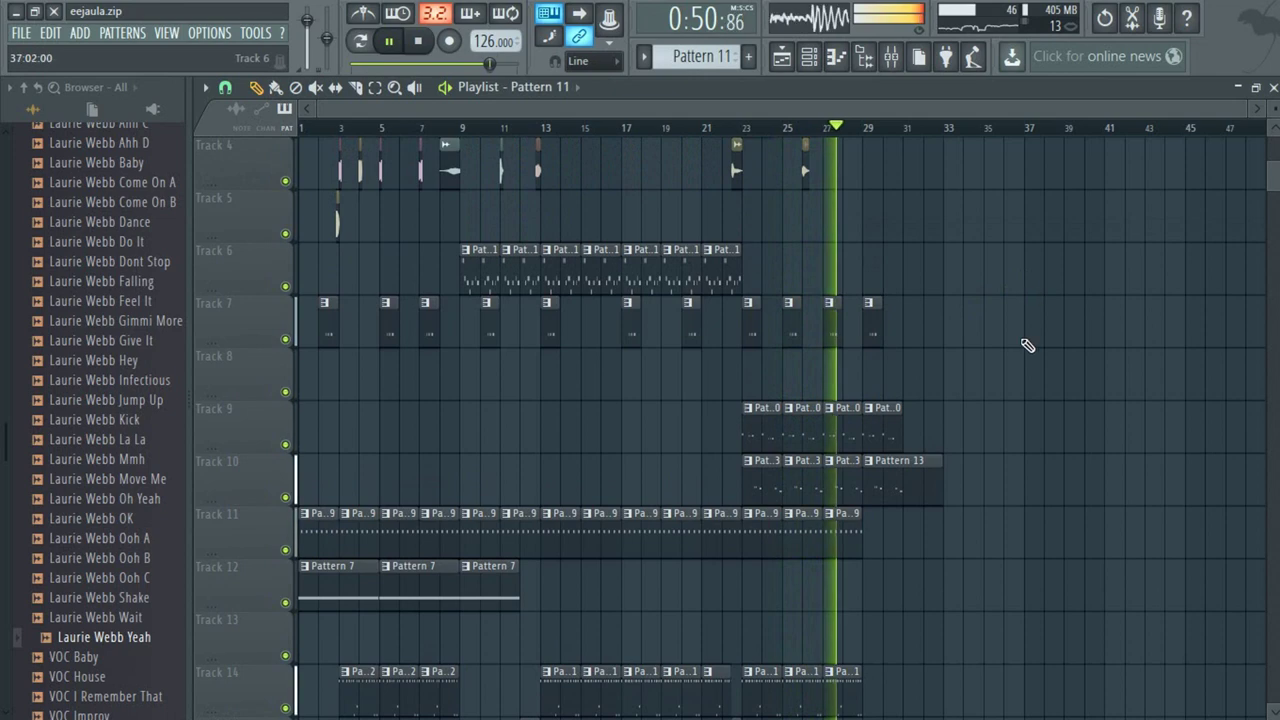
pyautogui.scroll(1, 1023, 346)
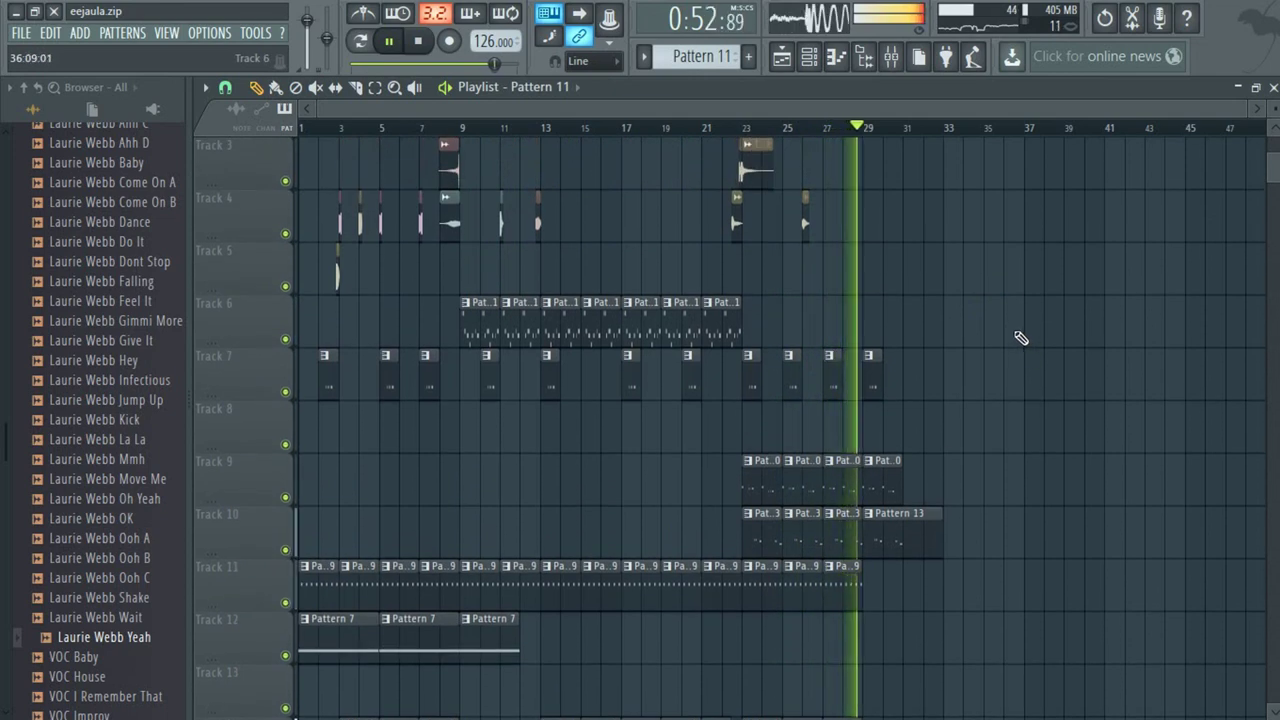
pyautogui.scroll(-1, 902, 328)
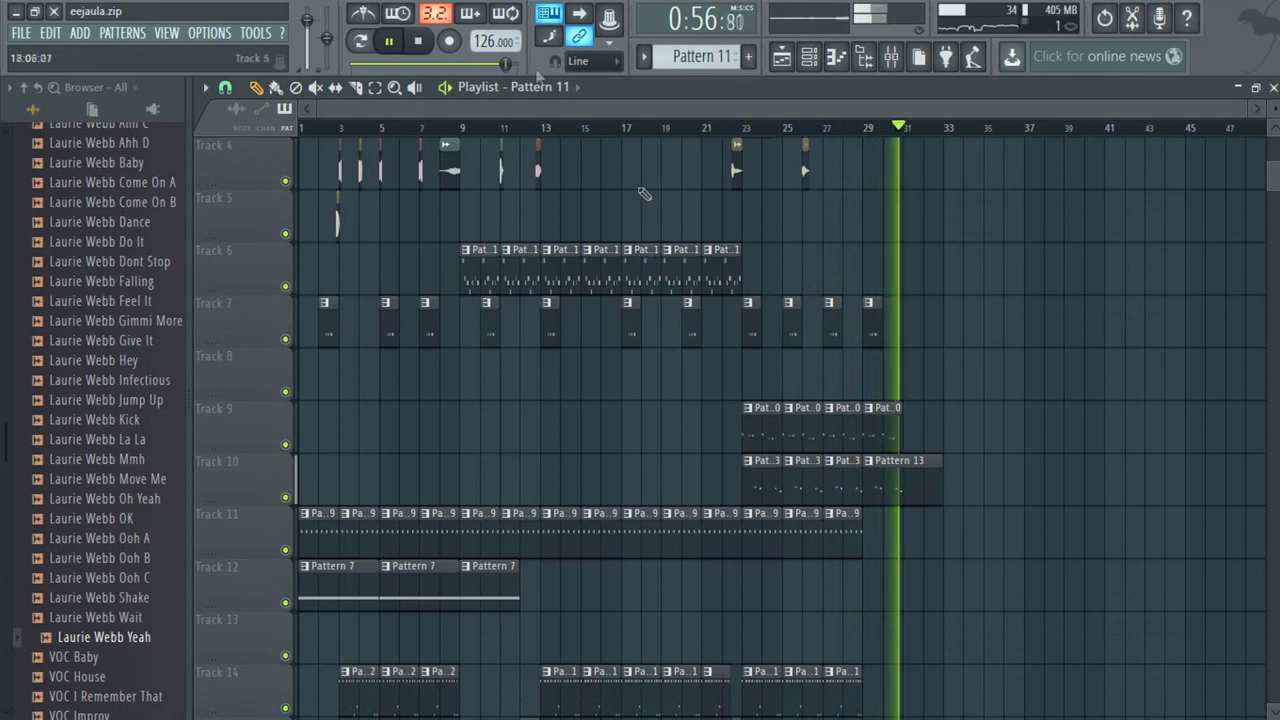
pyautogui.click(389, 40)
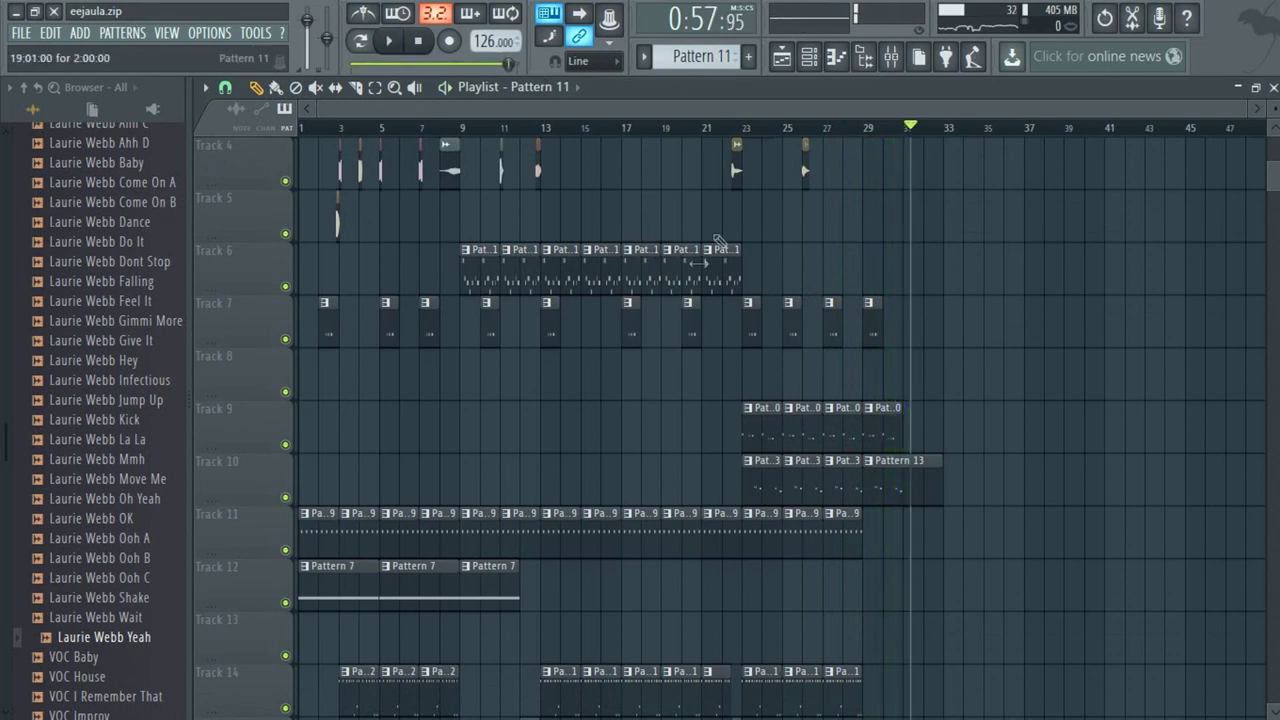
# Open Pattern 11 on Track 6, play it alone in pattern mode, and open its Toxic Biohazard synth to view the preset.
pyautogui.doubleClick(651, 262)
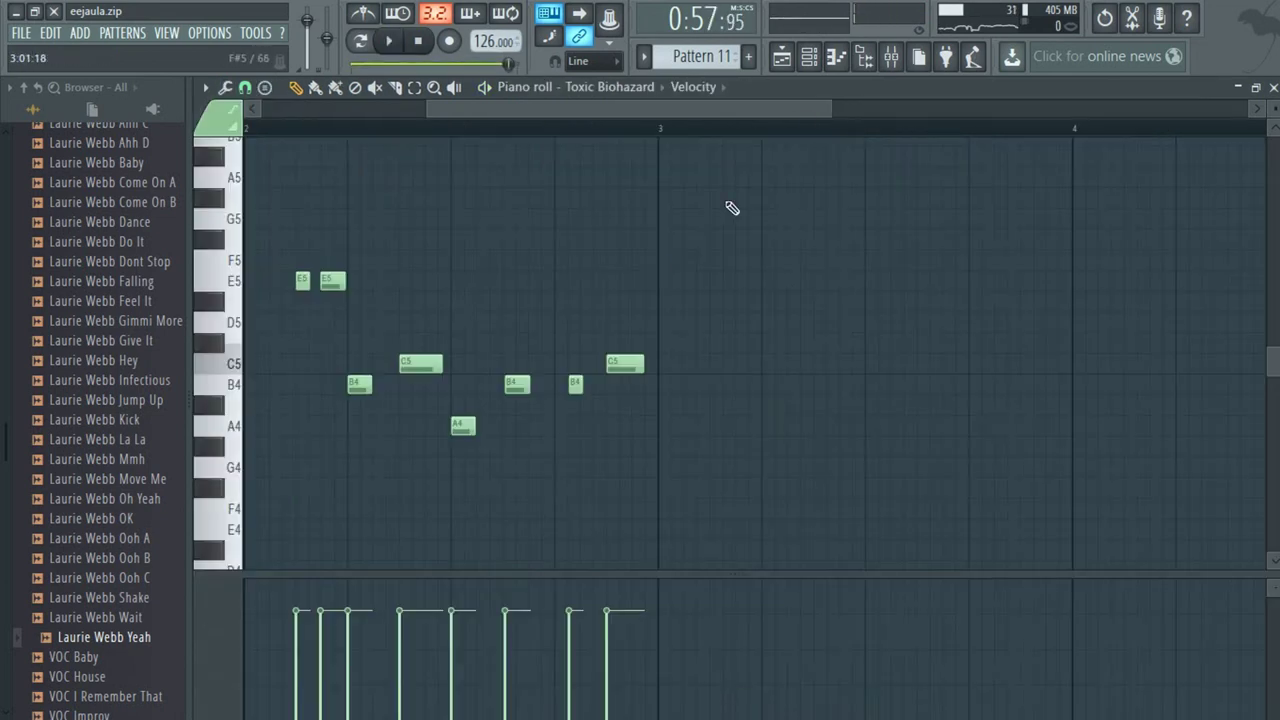
pyautogui.click(836, 57)
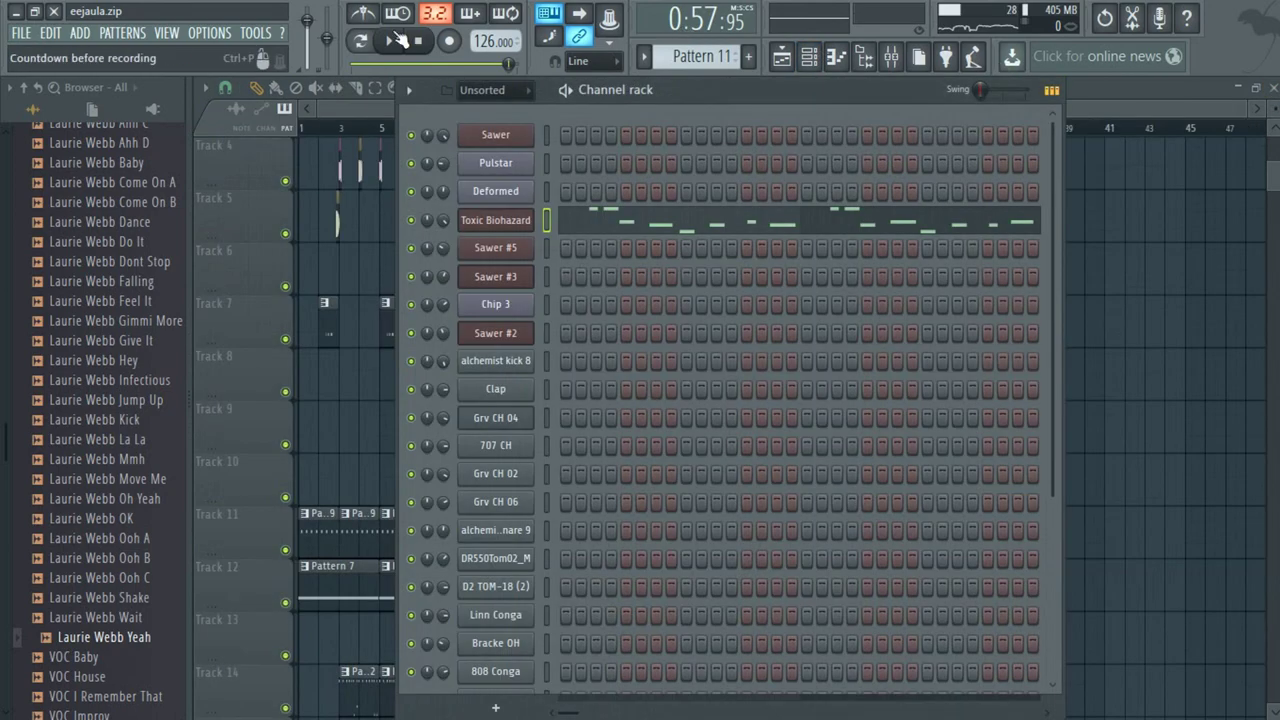
pyautogui.click(359, 40)
pyautogui.click(391, 44)
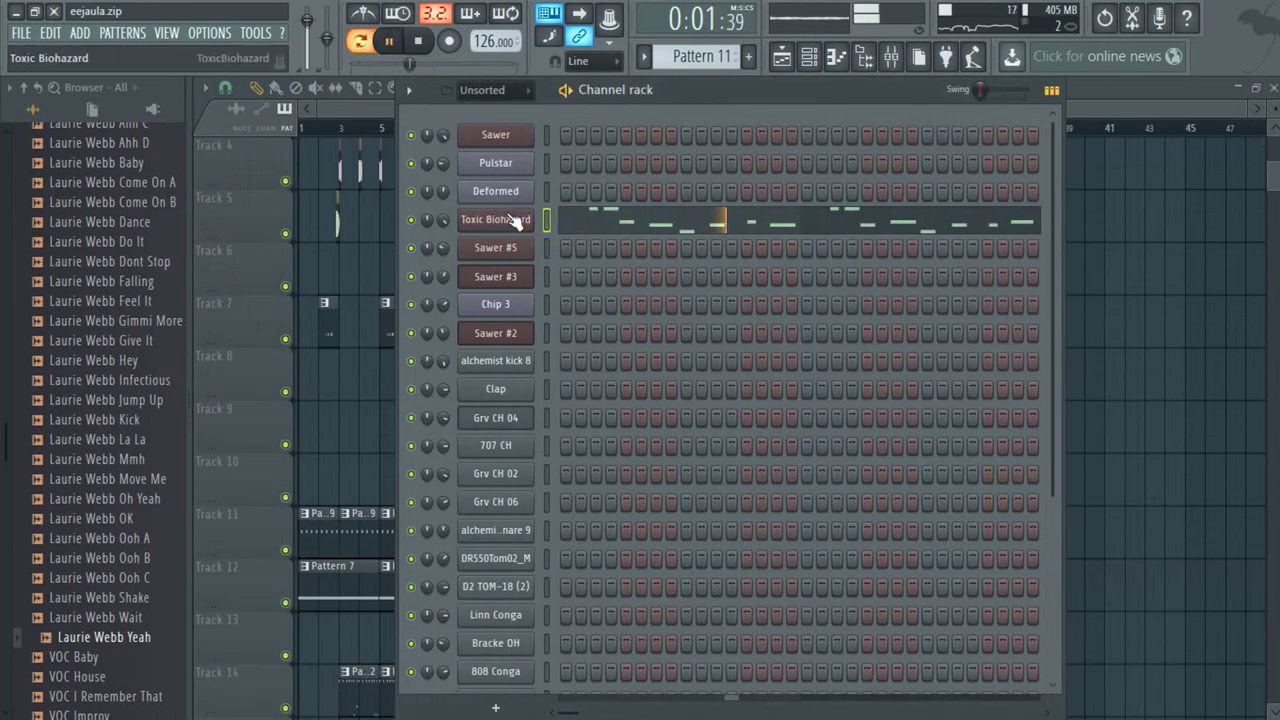
pyautogui.click(516, 220)
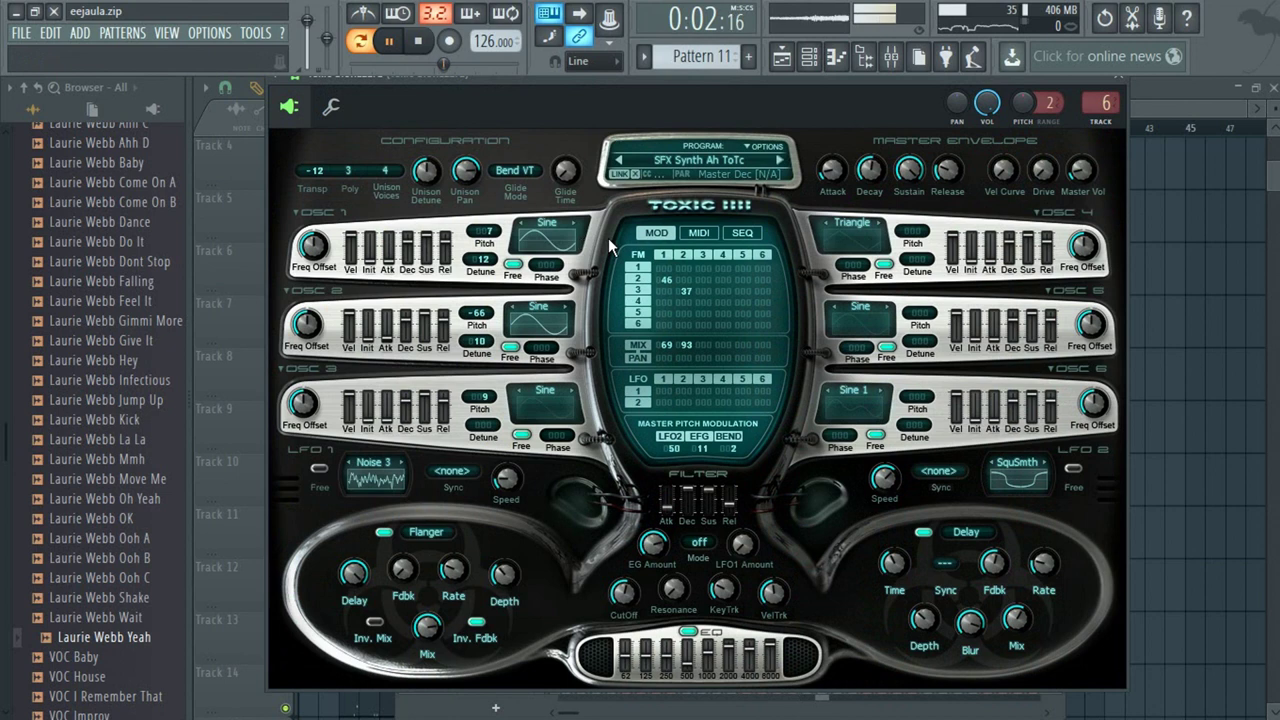
# Set the synth's unison detune to 30% and filter EG amount to -0.04%, and check the available filter modes.
pyautogui.moveTo(467, 171); pyautogui.dragTo(434, 180)
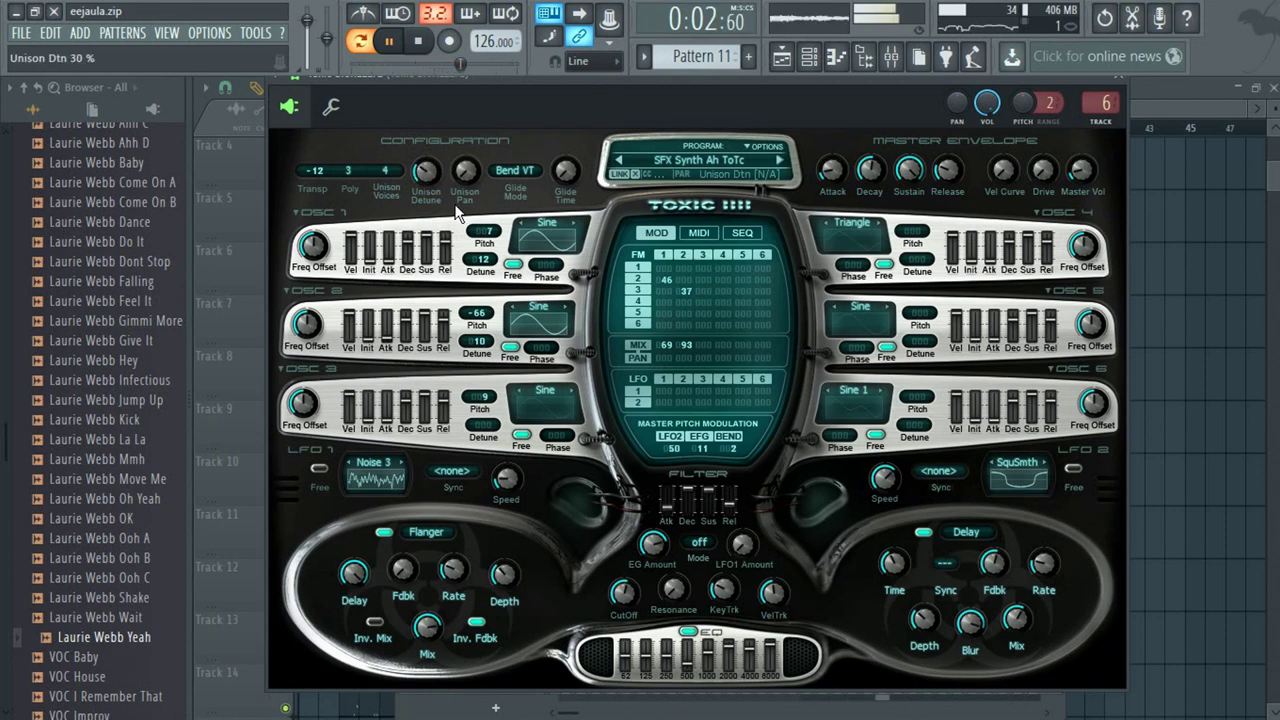
pyautogui.moveTo(652, 549)
pyautogui.mouseDown()
pyautogui.moveTo(652, 560)
pyautogui.moveTo(650, 534)
pyautogui.mouseUp()
pyautogui.click(696, 543)
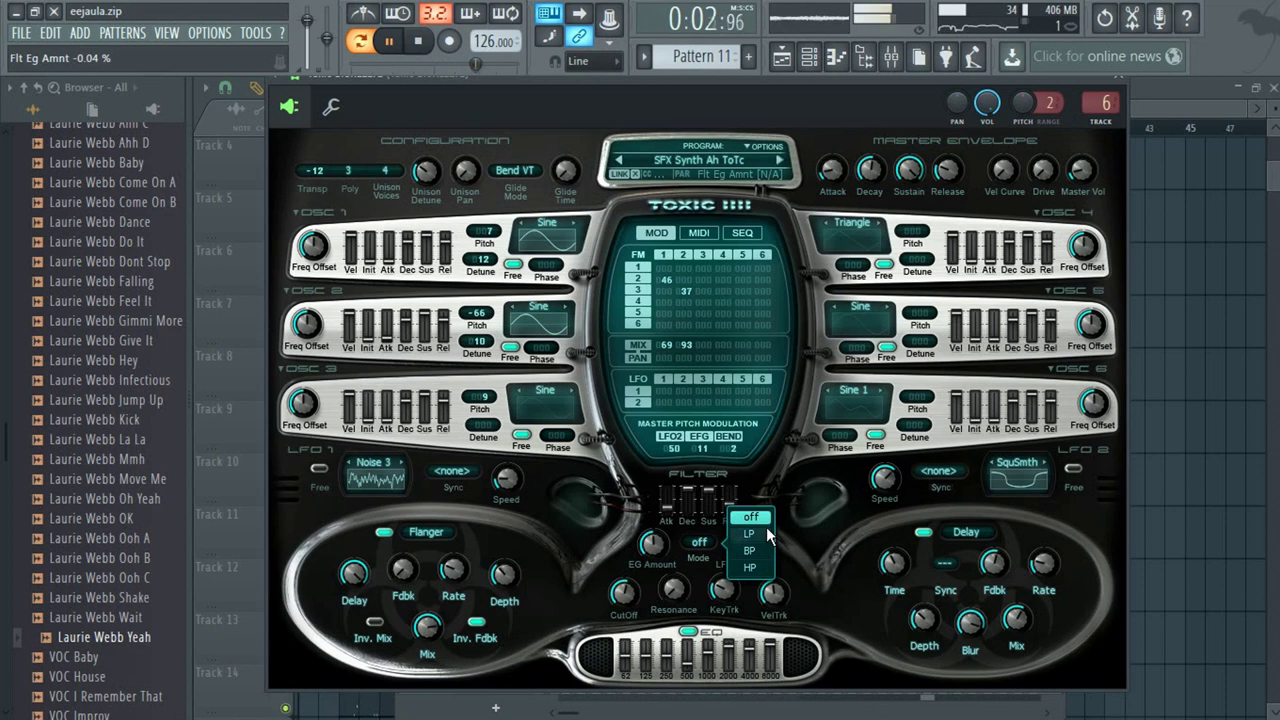
pyautogui.click(835, 589)
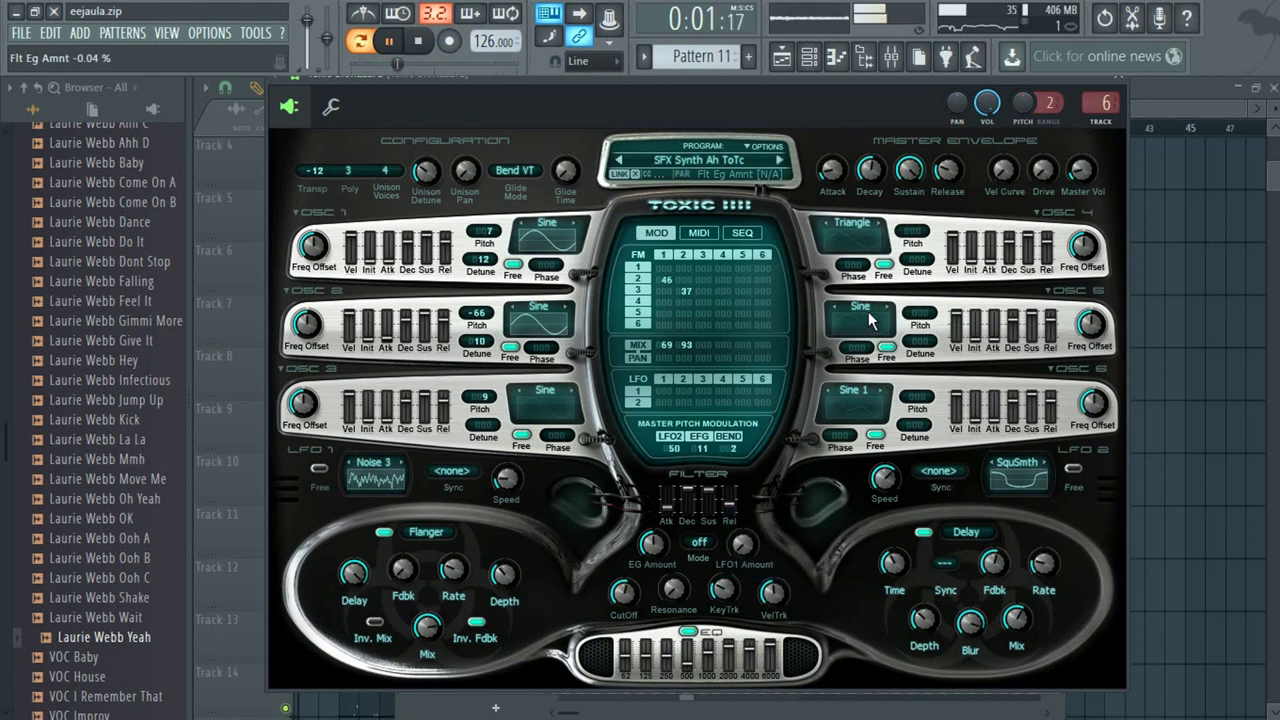
# Adjust the frequency offsets of oscillators 4, 1, 2 and 3, with oscillator 1 shifted to -6.29 Hz.
pyautogui.moveTo(1084, 246)
pyautogui.mouseDown()
pyautogui.moveTo(1084, 304)
pyautogui.moveTo(1084, 248)
pyautogui.mouseUp()
pyautogui.moveTo(313, 245)
pyautogui.mouseDown()
pyautogui.moveTo(313, 285)
pyautogui.moveTo(313, 240)
pyautogui.mouseUp()
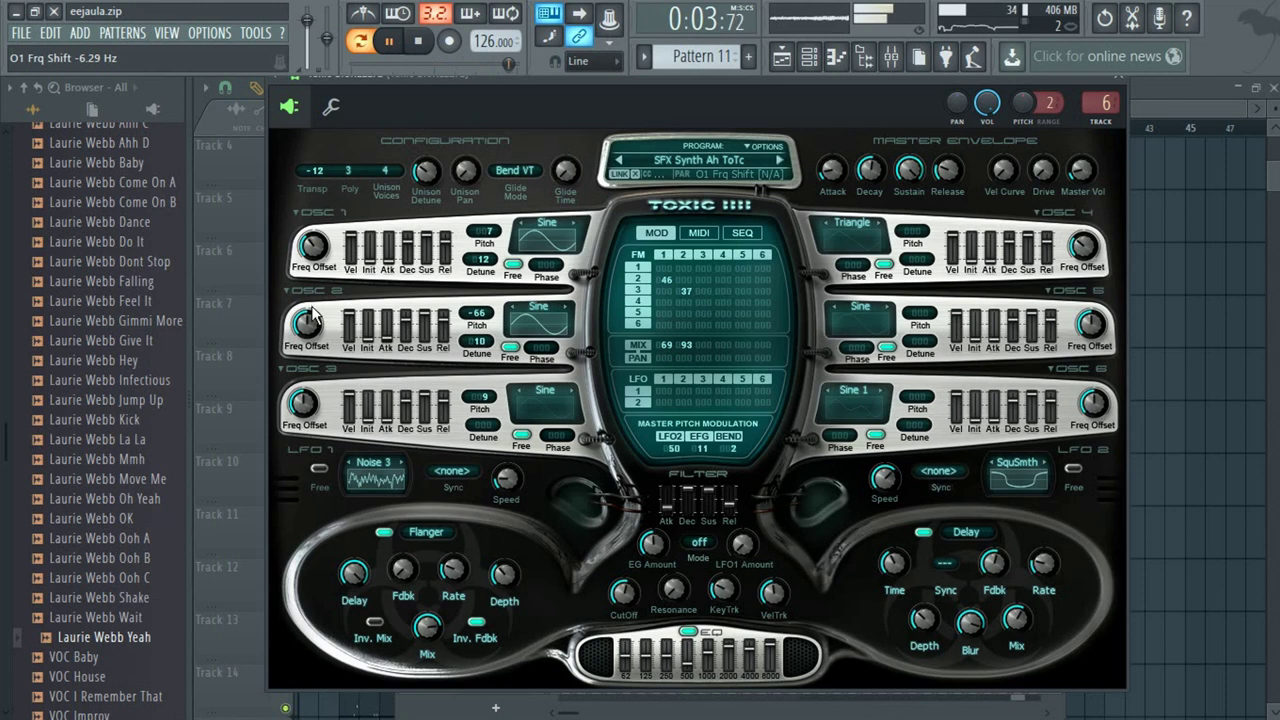
pyautogui.moveTo(307, 322); pyautogui.dragTo(305, 387)
pyautogui.moveTo(298, 400); pyautogui.dragTo(298, 404)
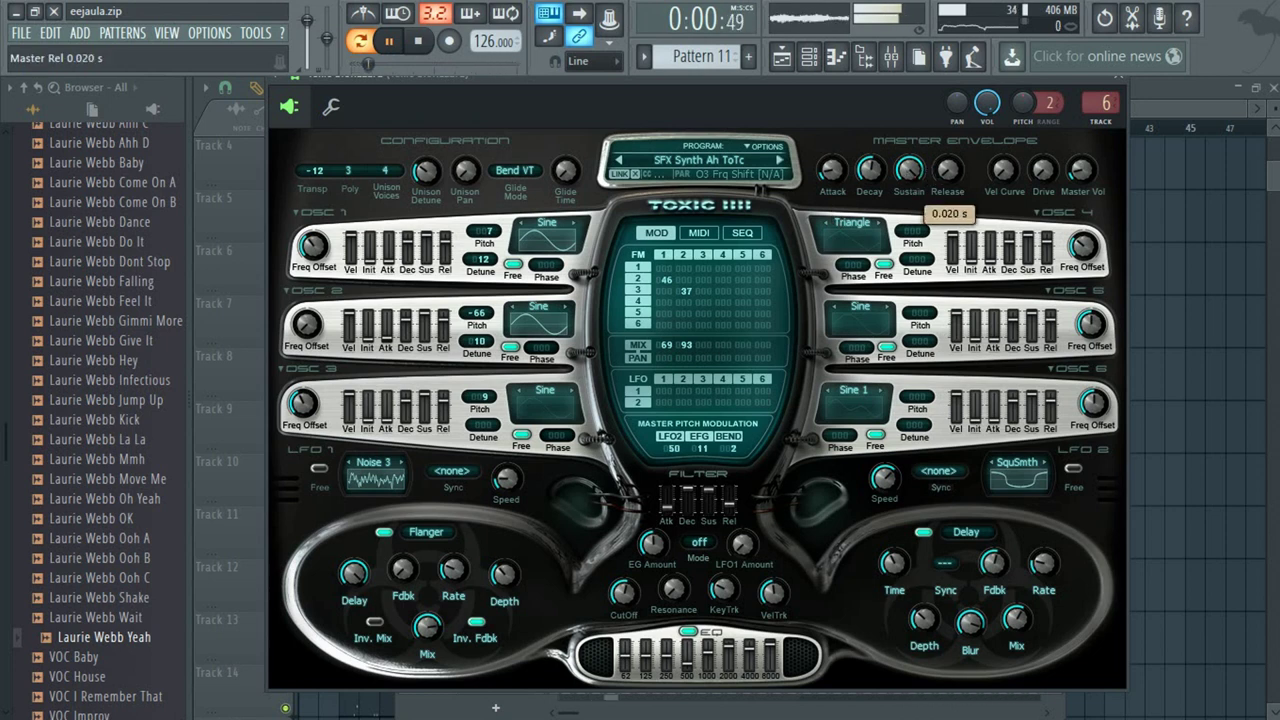
# Adjust the master envelope's sustain and the frequency offsets of oscillators 4 and 5, with oscillator 5 at -96.72 Hz.
pyautogui.moveTo(916, 177); pyautogui.dragTo(916, 193)
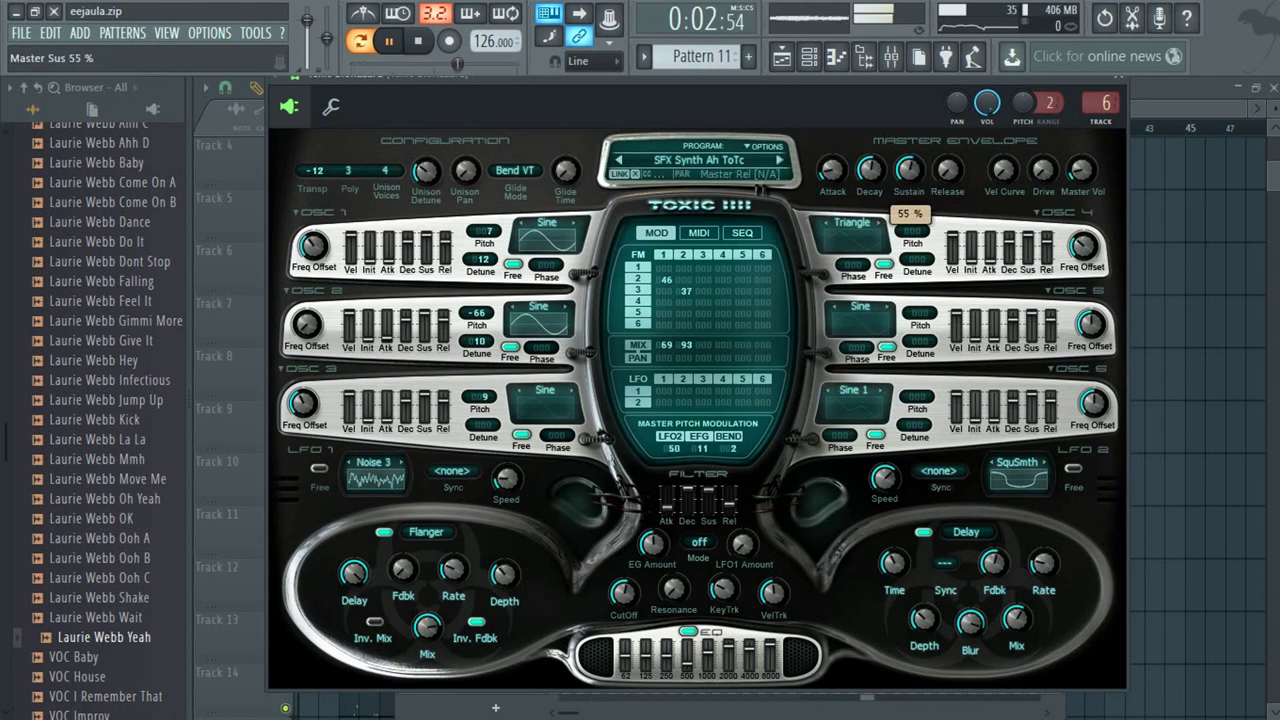
pyautogui.moveTo(908, 170); pyautogui.dragTo(908, 155)
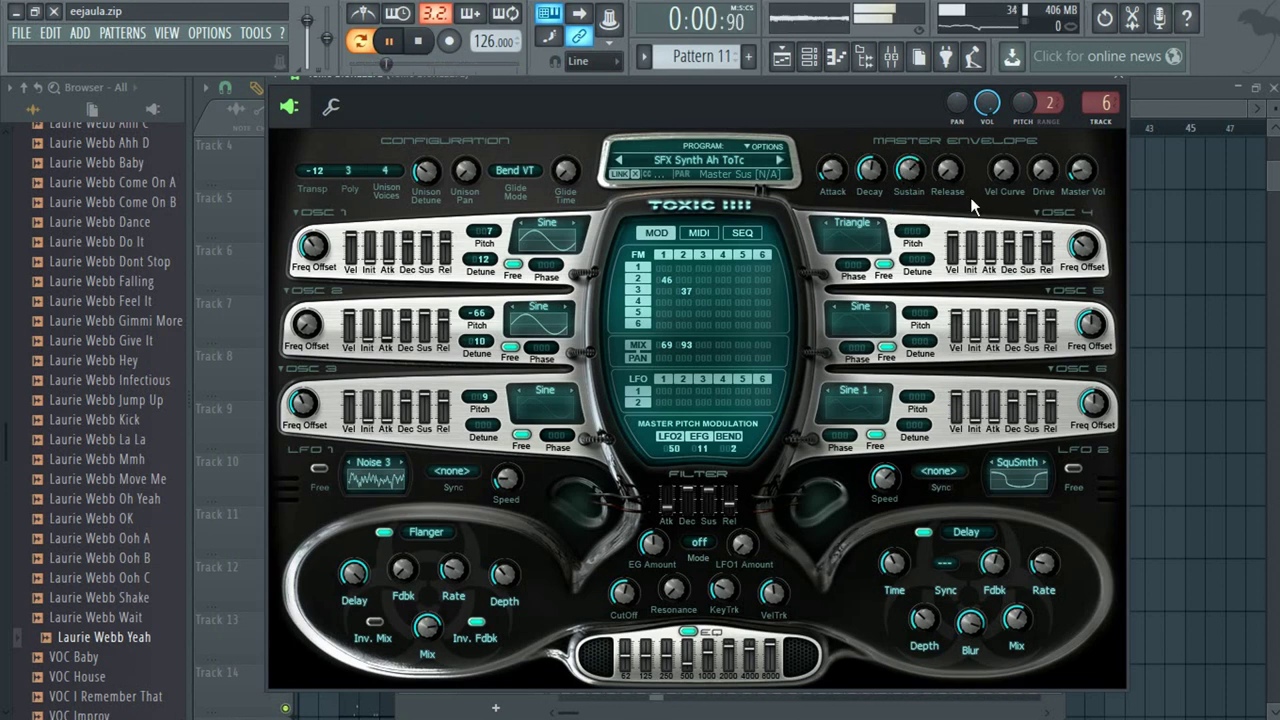
pyautogui.moveTo(1084, 246)
pyautogui.mouseDown()
pyautogui.moveTo(1084, 296)
pyautogui.moveTo(1084, 255)
pyautogui.mouseUp()
pyautogui.moveTo(1091, 324)
pyautogui.mouseDown()
pyautogui.moveTo(1091, 352)
pyautogui.moveTo(1093, 335)
pyautogui.mouseUp()
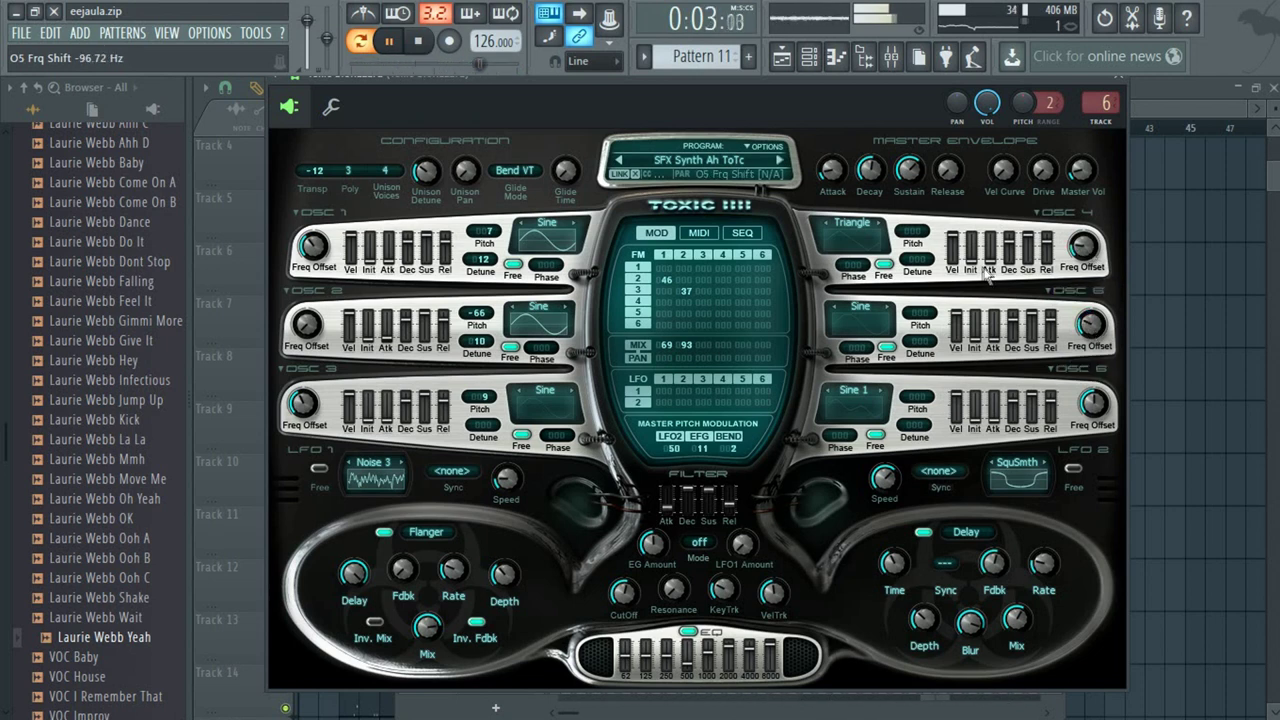
# View the synth's MIDI and SEQ pages, and return to the MOD matrix.
pyautogui.click(700, 234)
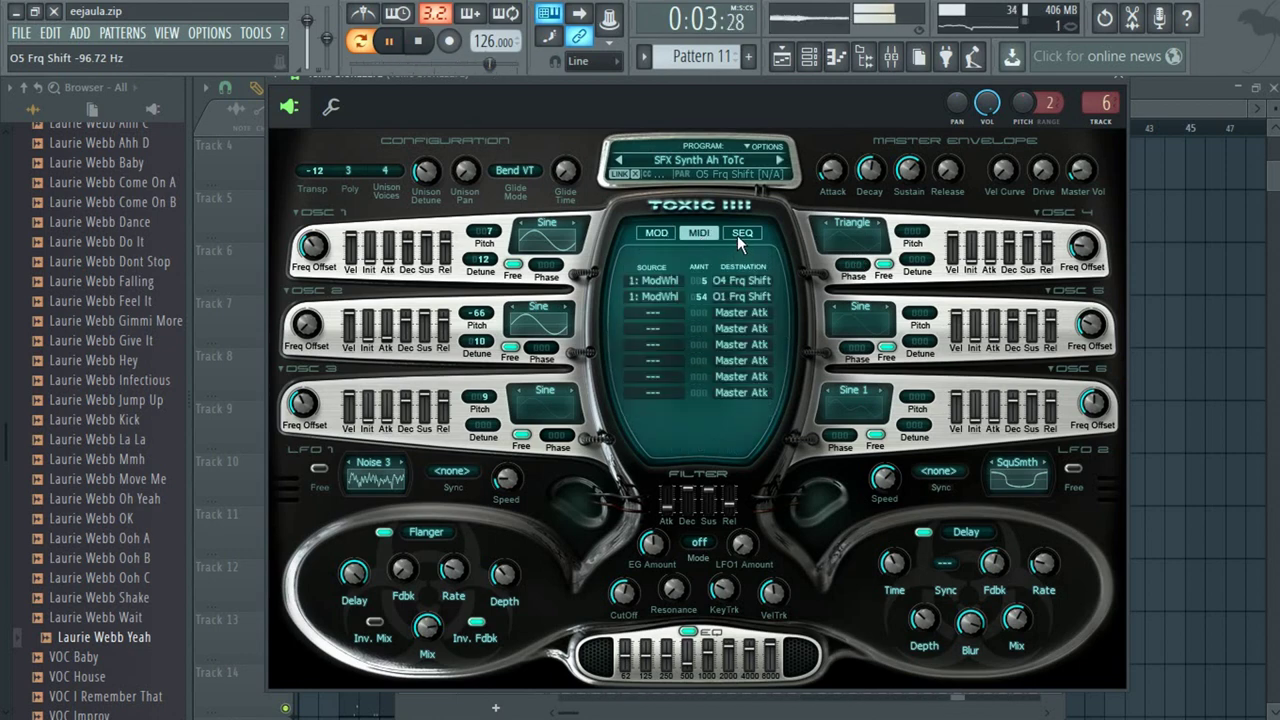
pyautogui.click(738, 236)
pyautogui.click(660, 237)
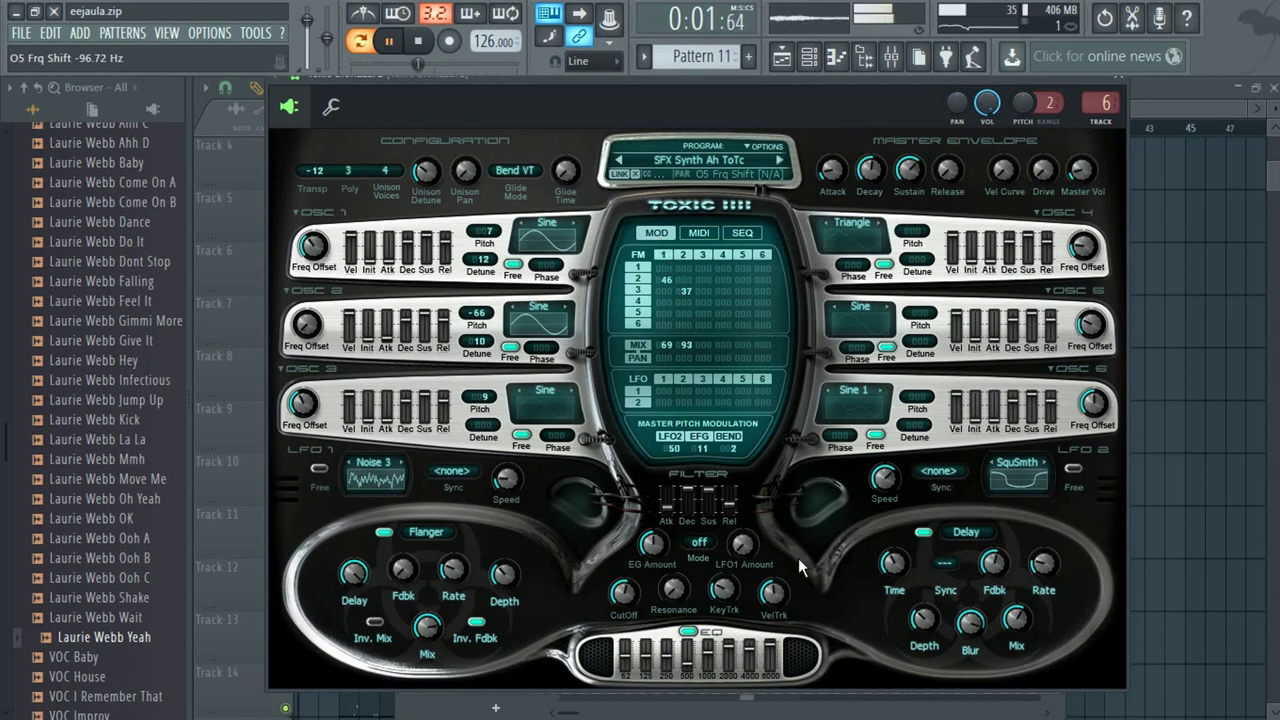
# Lower the second effect's delay feedback to 2% and bring it back up to 33%.
pyautogui.moveTo(993, 560); pyautogui.dragTo(993, 590)
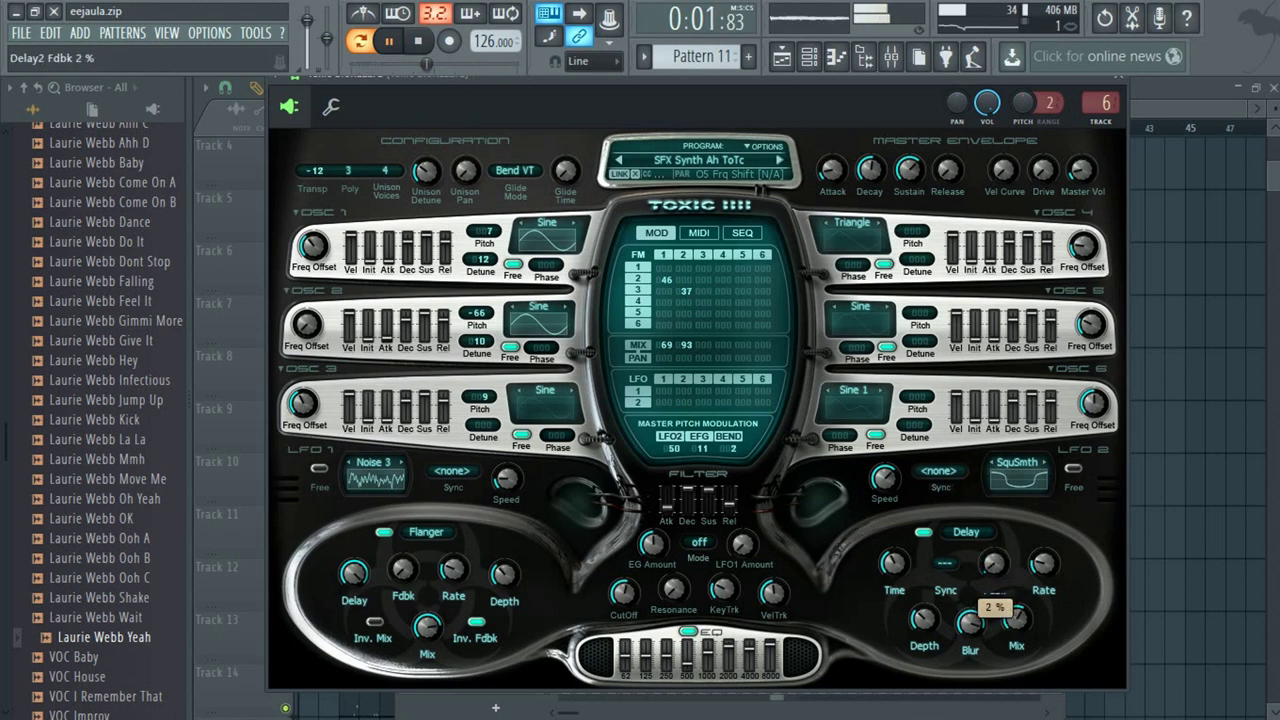
pyautogui.moveTo(993, 590)
pyautogui.mouseDown()
pyautogui.moveTo(1007, 539)
pyautogui.moveTo(996, 583)
pyautogui.mouseUp()
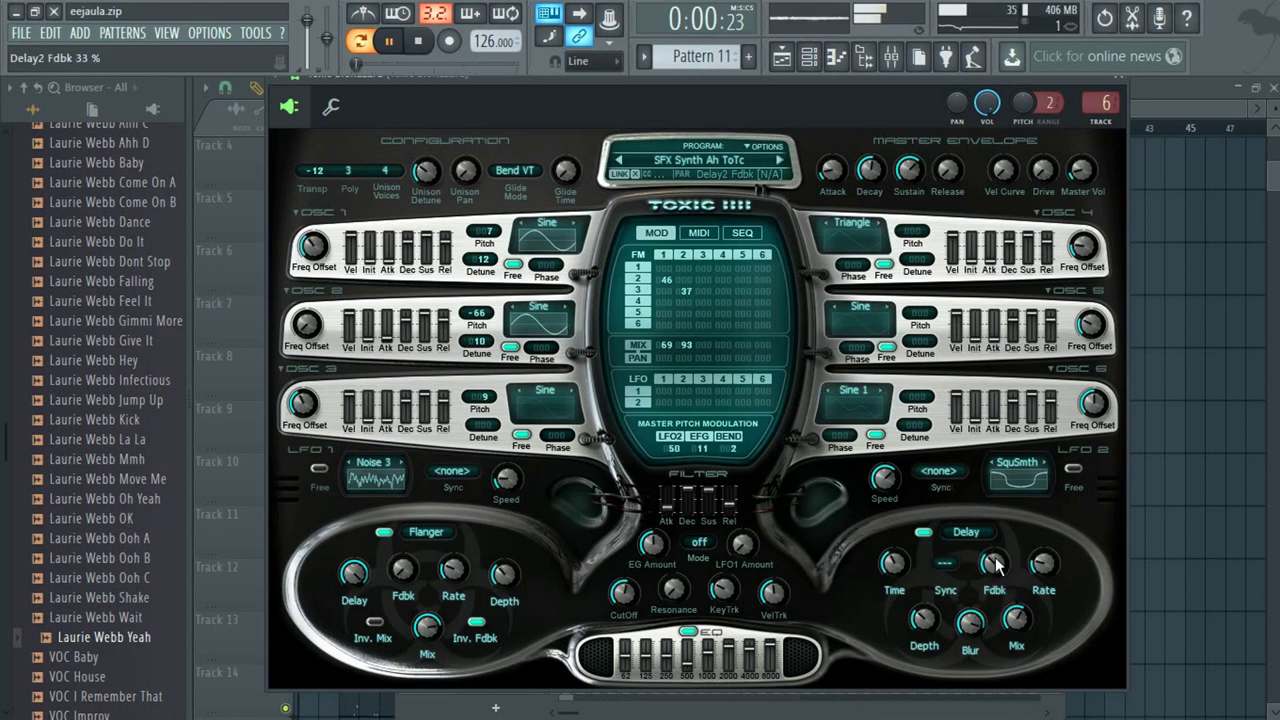
# Readjust the master sustain and the frequency offsets of oscillators 2 and 1, with oscillator 1 shifted to -1.63 Hz.
pyautogui.moveTo(907, 173); pyautogui.dragTo(946, 154)
pyautogui.moveTo(309, 327); pyautogui.dragTo(309, 320)
pyautogui.moveTo(314, 246); pyautogui.dragTo(316, 250)
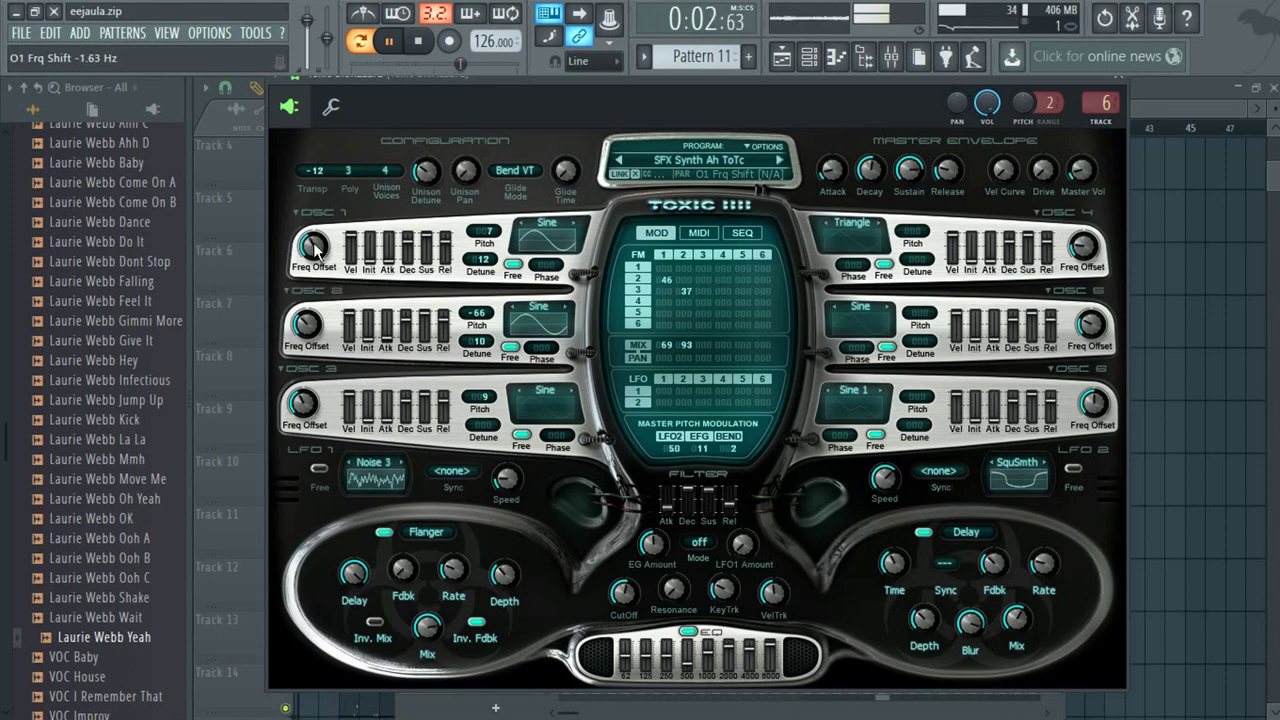
# Try the delay time at 25% and look up the SFX Synth Ah ToTc preset in the presets library.
pyautogui.moveTo(895, 565); pyautogui.dragTo(891, 567)
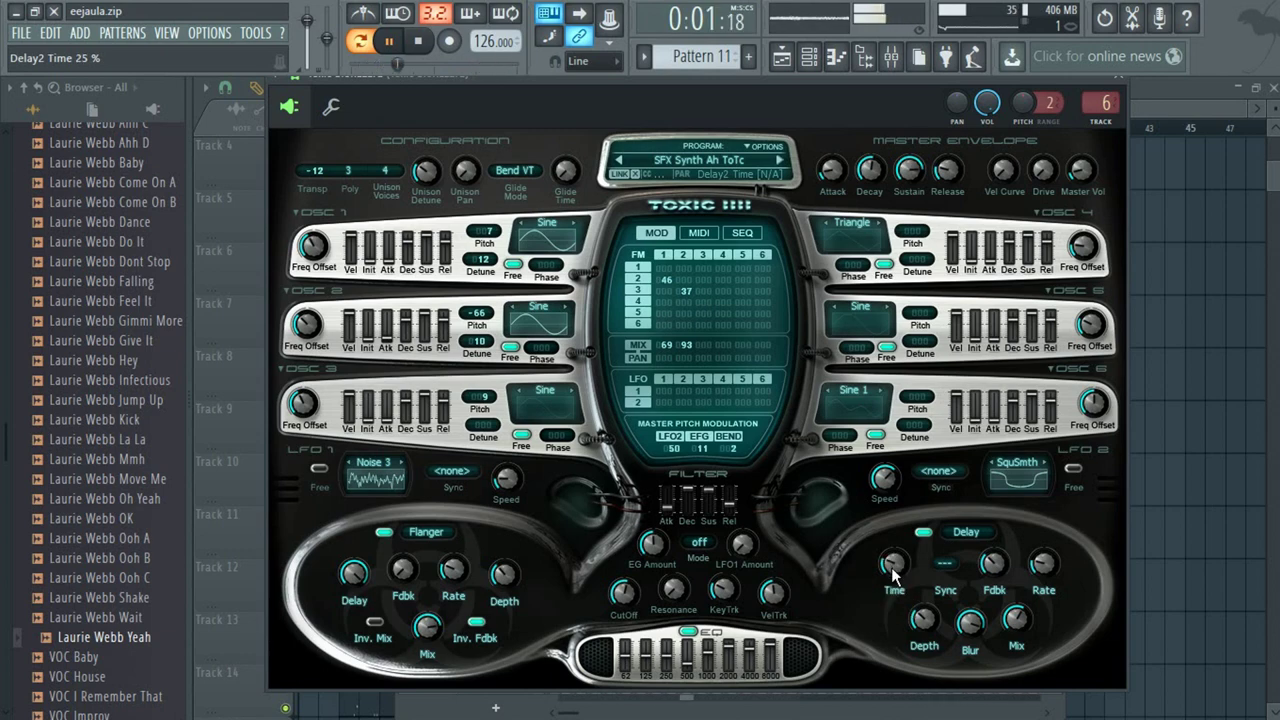
pyautogui.click(731, 161)
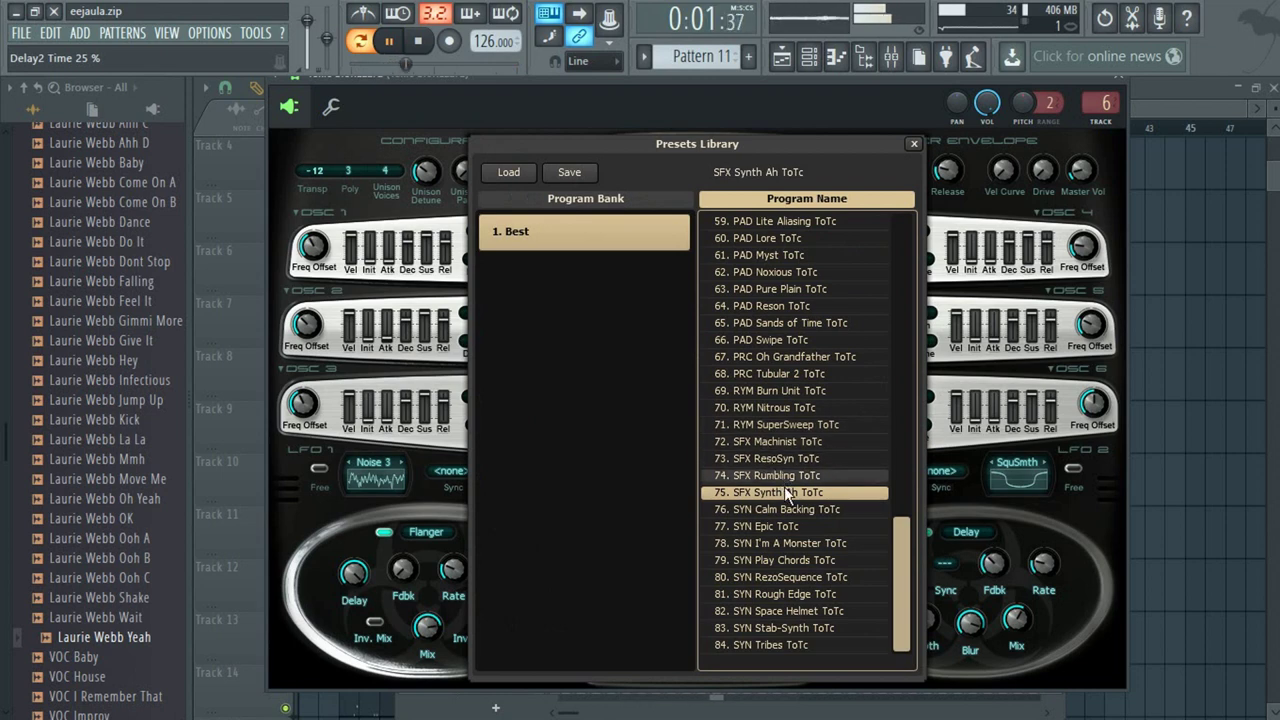
pyautogui.click(914, 144)
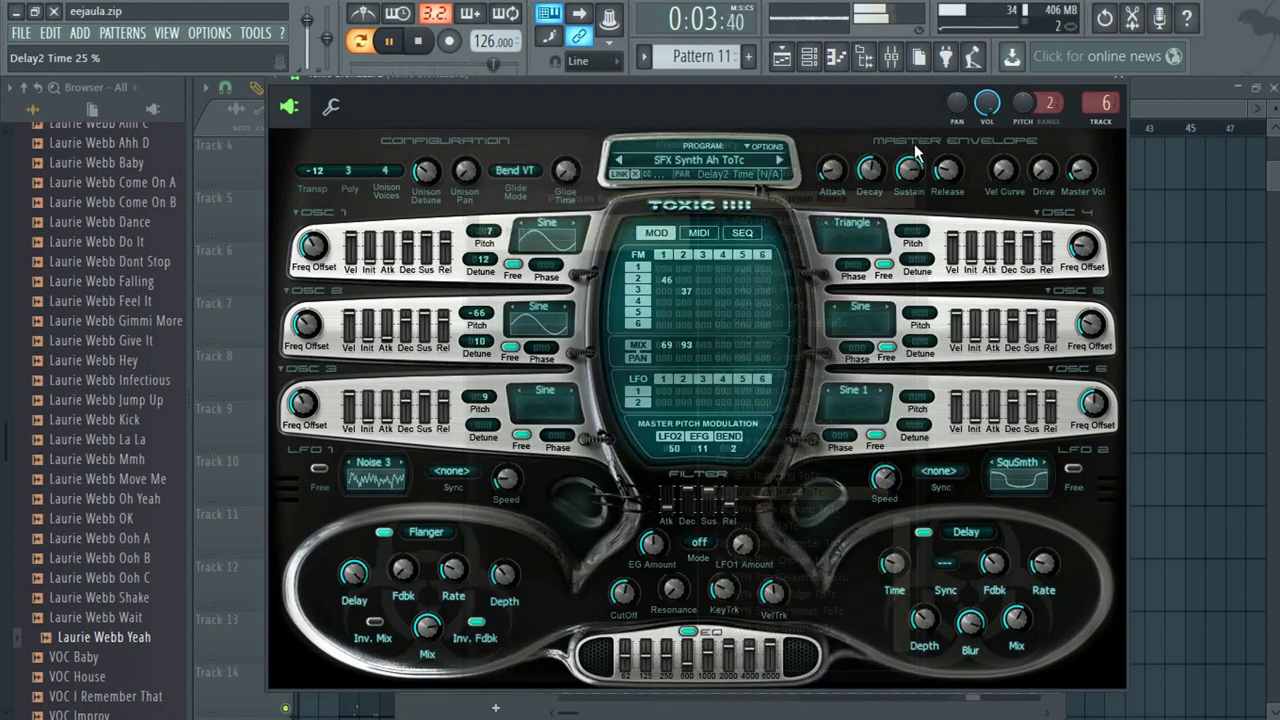
# Set the second effect's delay time to 46% and its rate to 16%.
pyautogui.moveTo(896, 583); pyautogui.dragTo(896, 572)
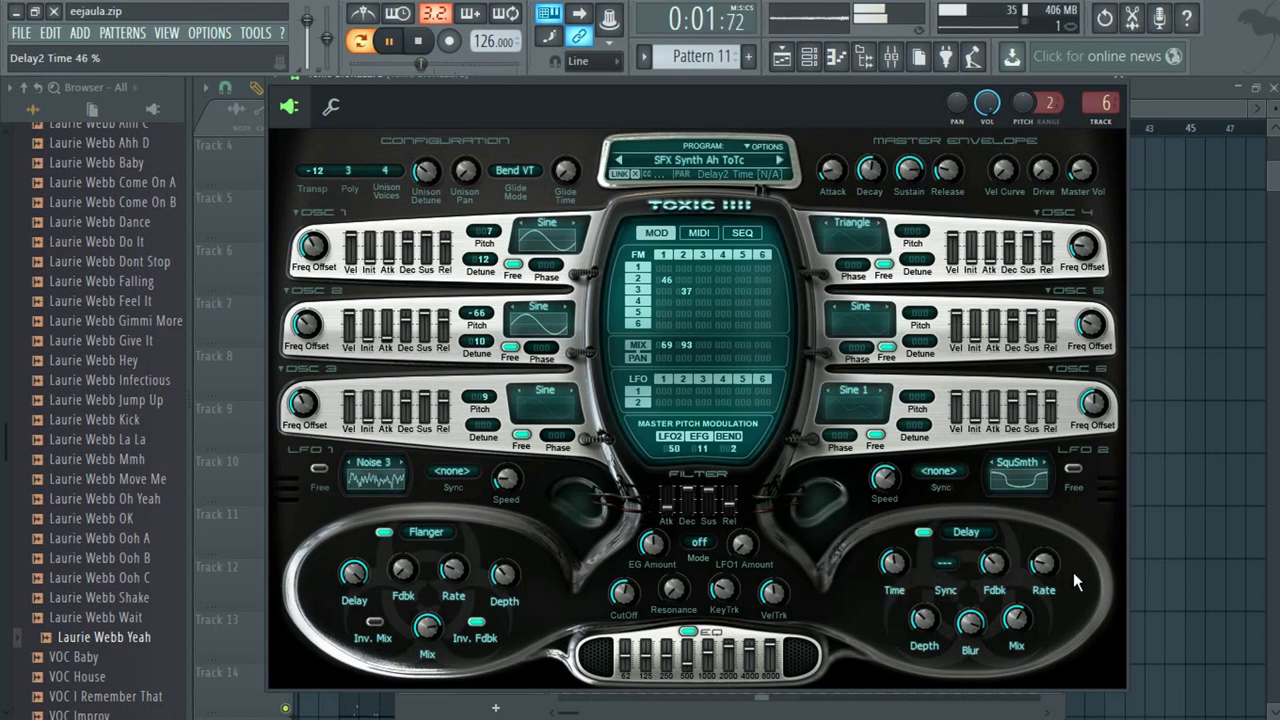
pyautogui.moveTo(1049, 566)
pyautogui.mouseDown()
pyautogui.moveTo(1049, 586)
pyautogui.moveTo(1049, 574)
pyautogui.mouseUp()
# Check the second effect's type options, and switch its Delay off and on again to compare the sound.
pyautogui.click(966, 533)
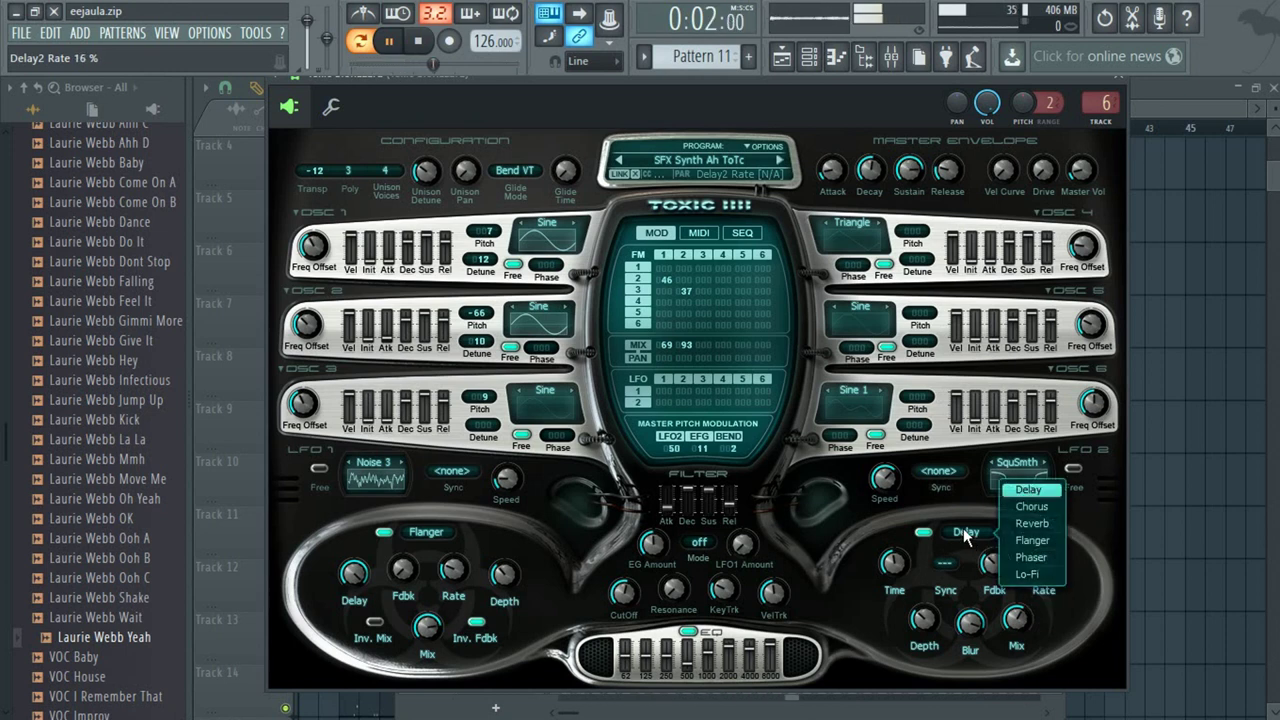
pyautogui.click(925, 533)
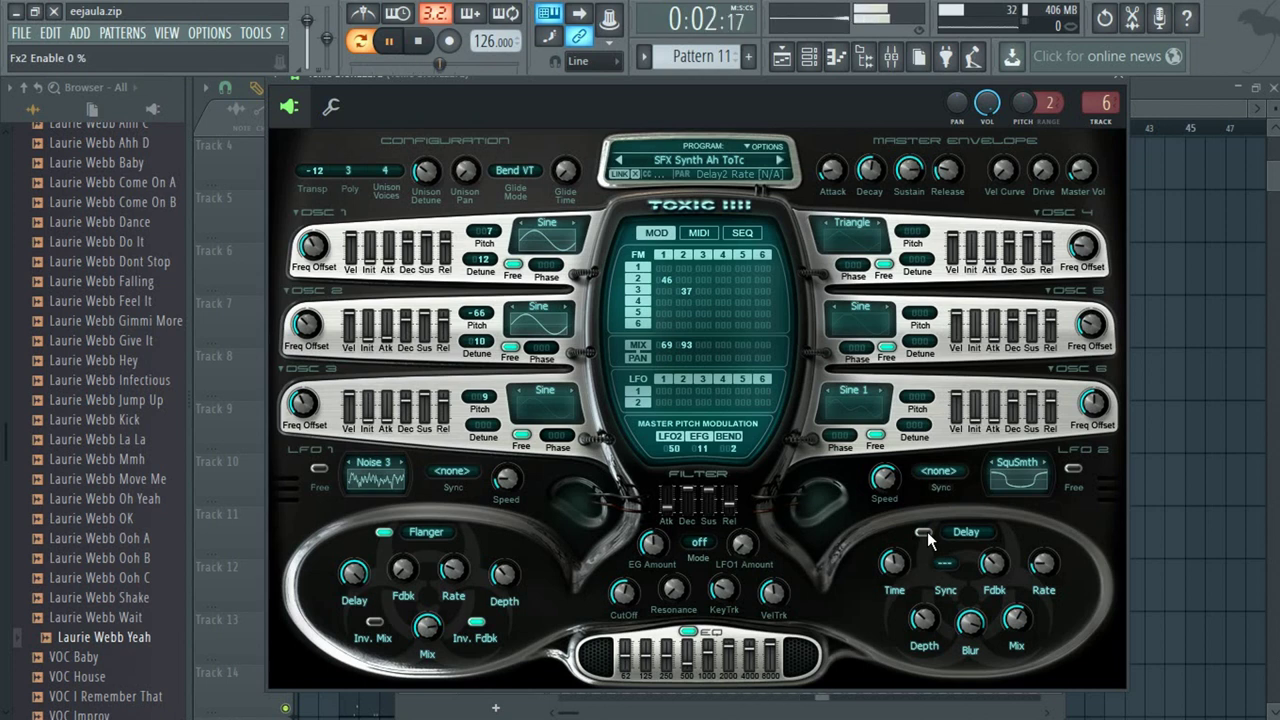
pyautogui.moveTo(894, 563); pyautogui.dragTo(898, 566)
pyautogui.click(923, 533)
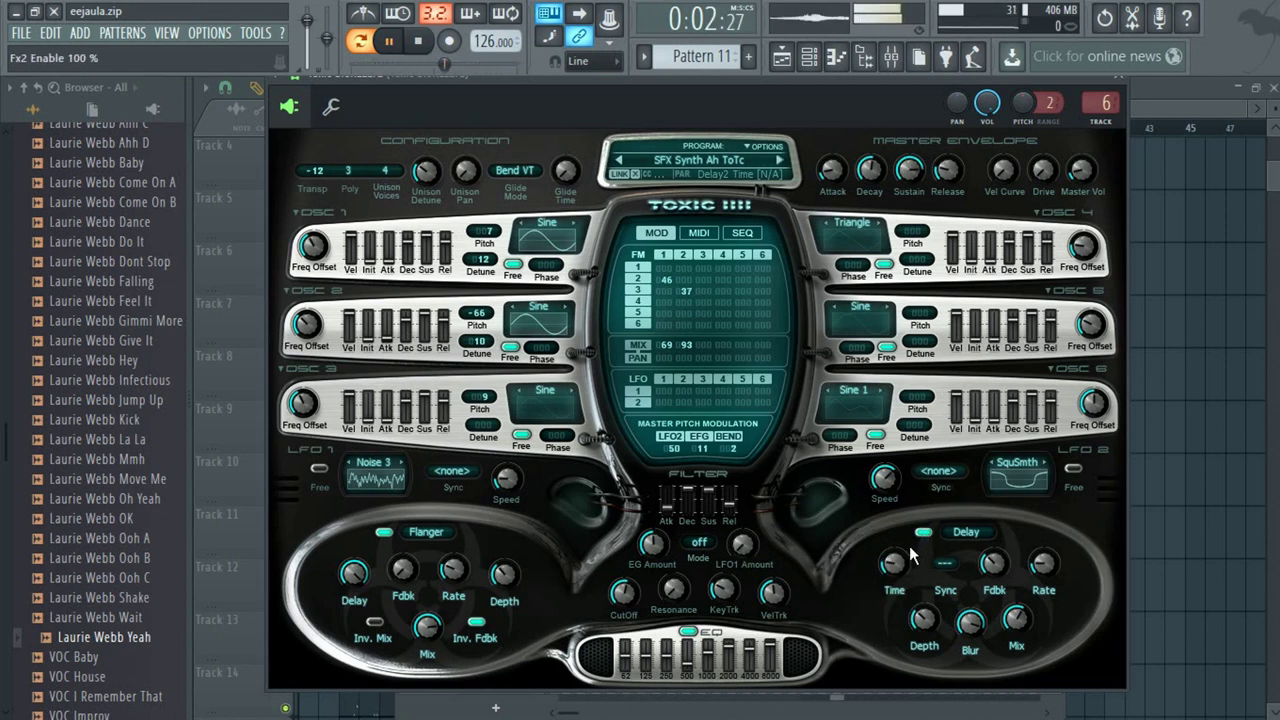
# Set the second effect's delay time to 45% and adjust its blur.
pyautogui.moveTo(903, 572); pyautogui.dragTo(933, 630)
pyautogui.moveTo(910, 566); pyautogui.dragTo(910, 530)
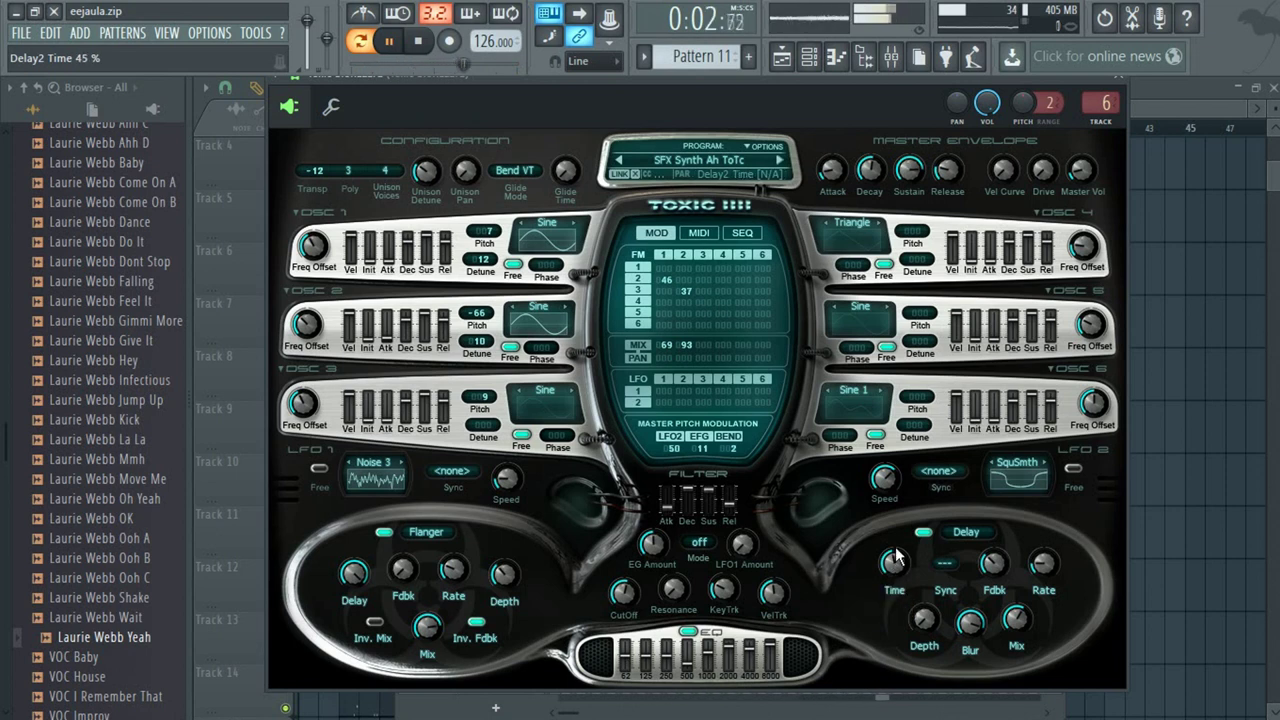
pyautogui.click(975, 621)
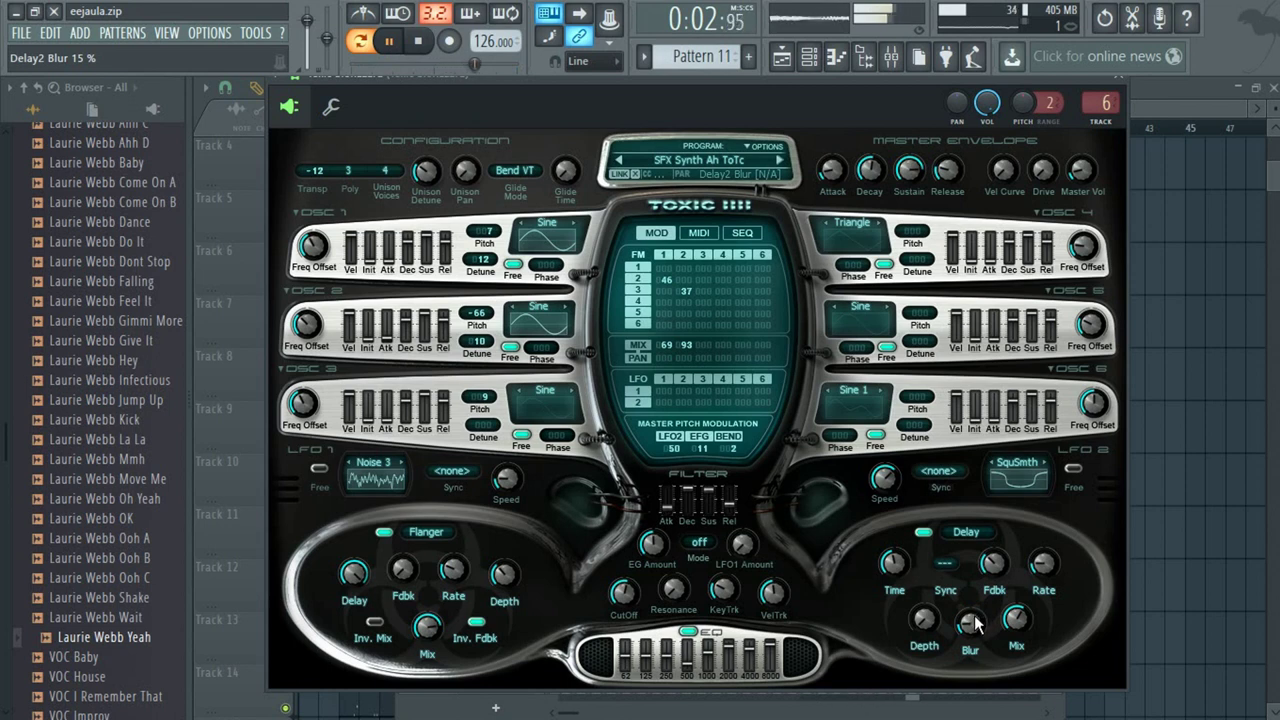
pyautogui.moveTo(975, 623); pyautogui.dragTo(975, 605)
# Try the second effect's delay mix at 0%, raise it again, and adjust the delay depth.
pyautogui.click(1013, 622)
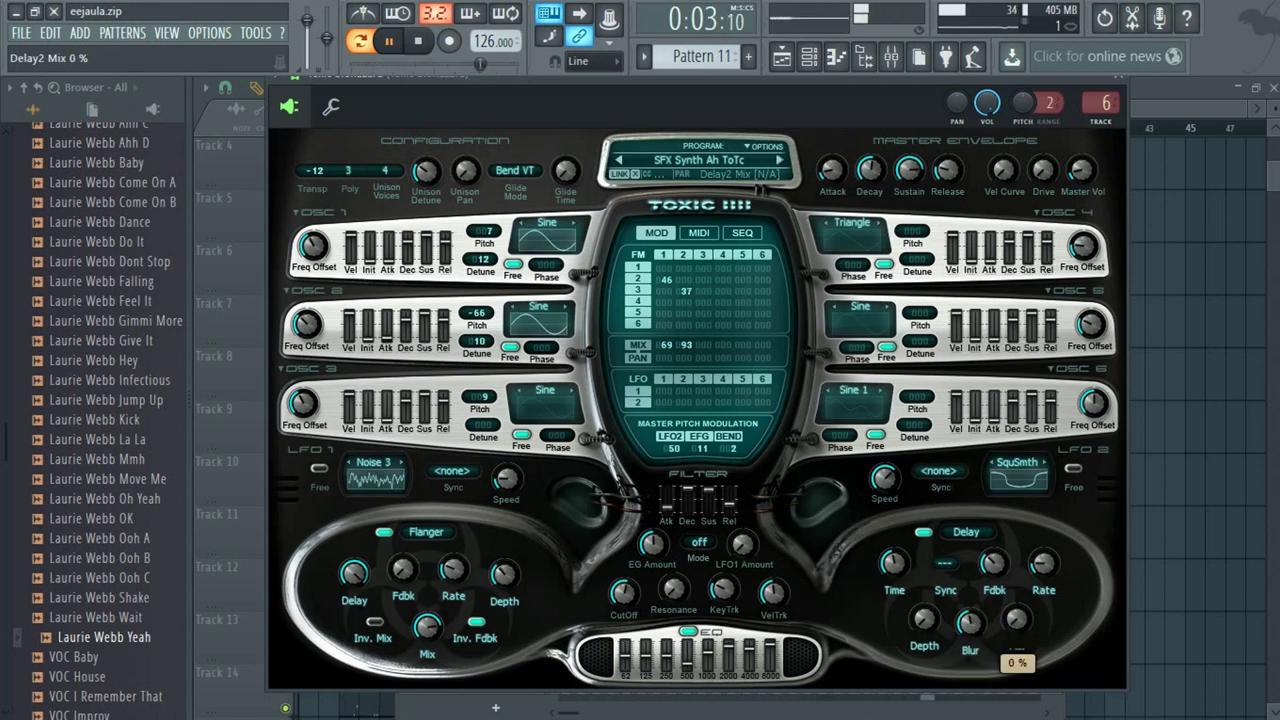
pyautogui.moveTo(894, 563); pyautogui.dragTo(1006, 620)
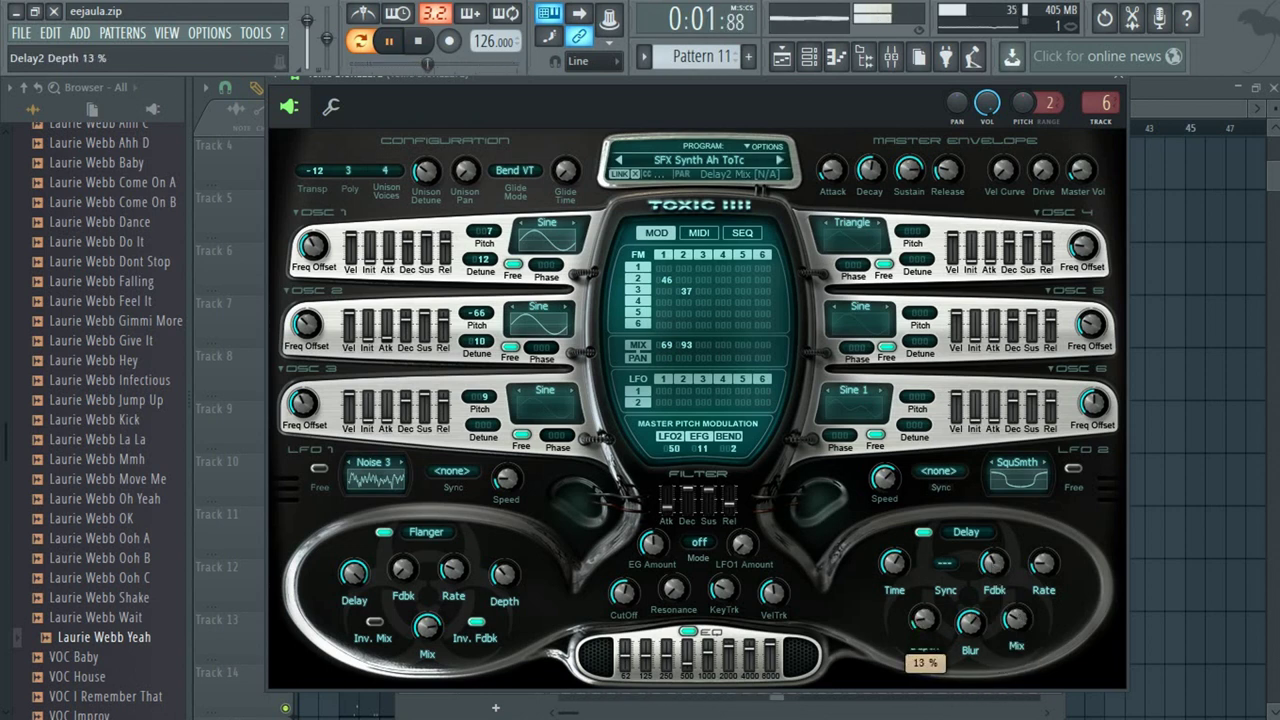
pyautogui.moveTo(925, 619); pyautogui.dragTo(930, 621)
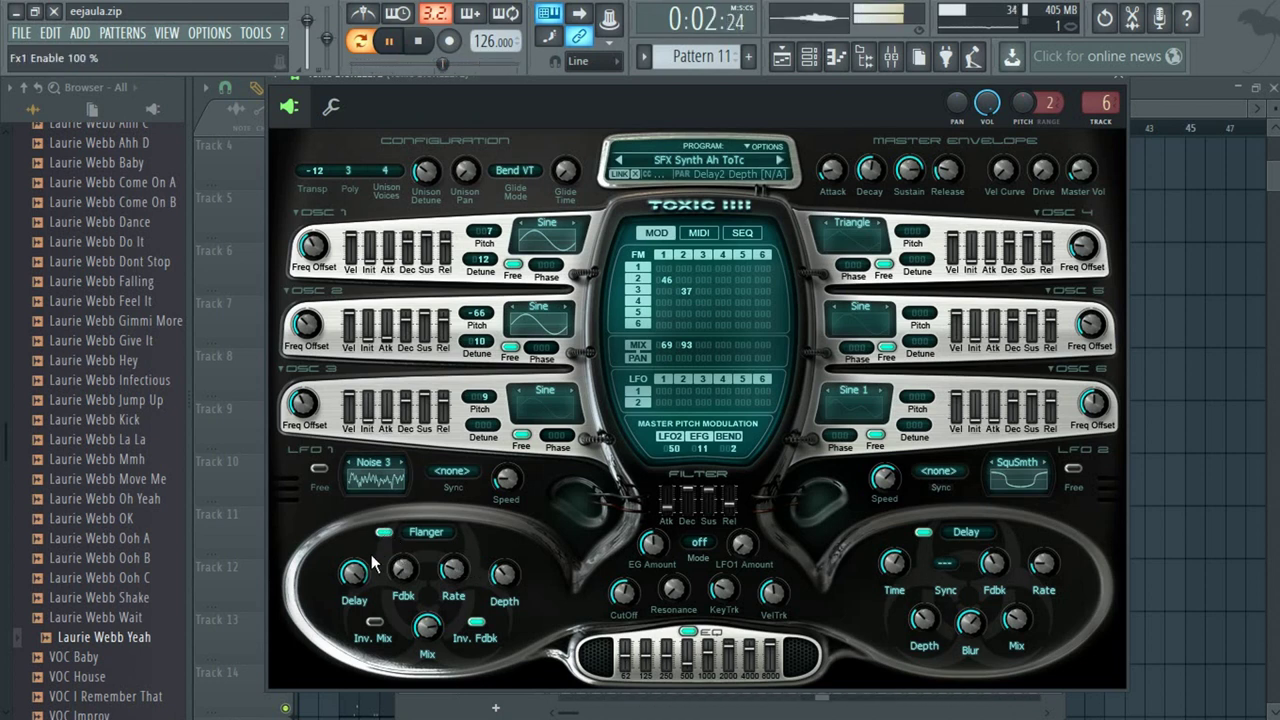
# Set the flanger's delay to 61%, and try Phaser and Delay as the first effect.
pyautogui.moveTo(352, 572); pyautogui.dragTo(358, 572)
pyautogui.click(415, 535)
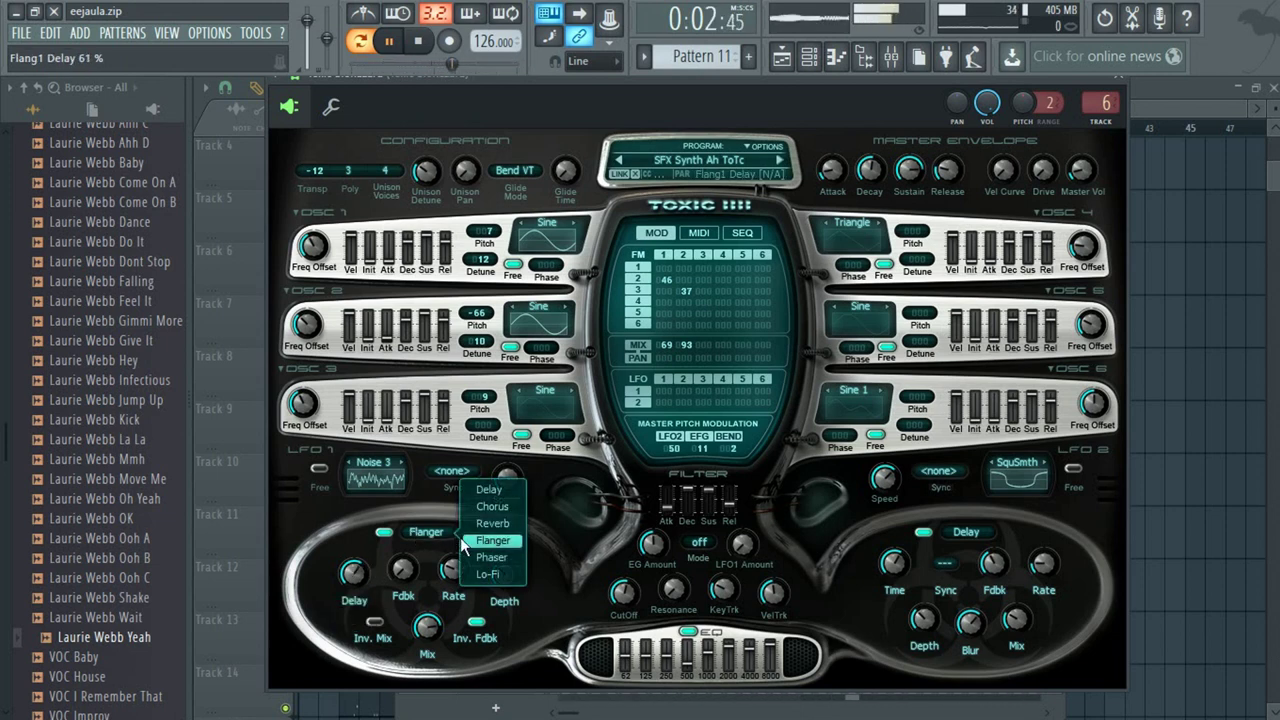
pyautogui.click(460, 537)
pyautogui.click(437, 532)
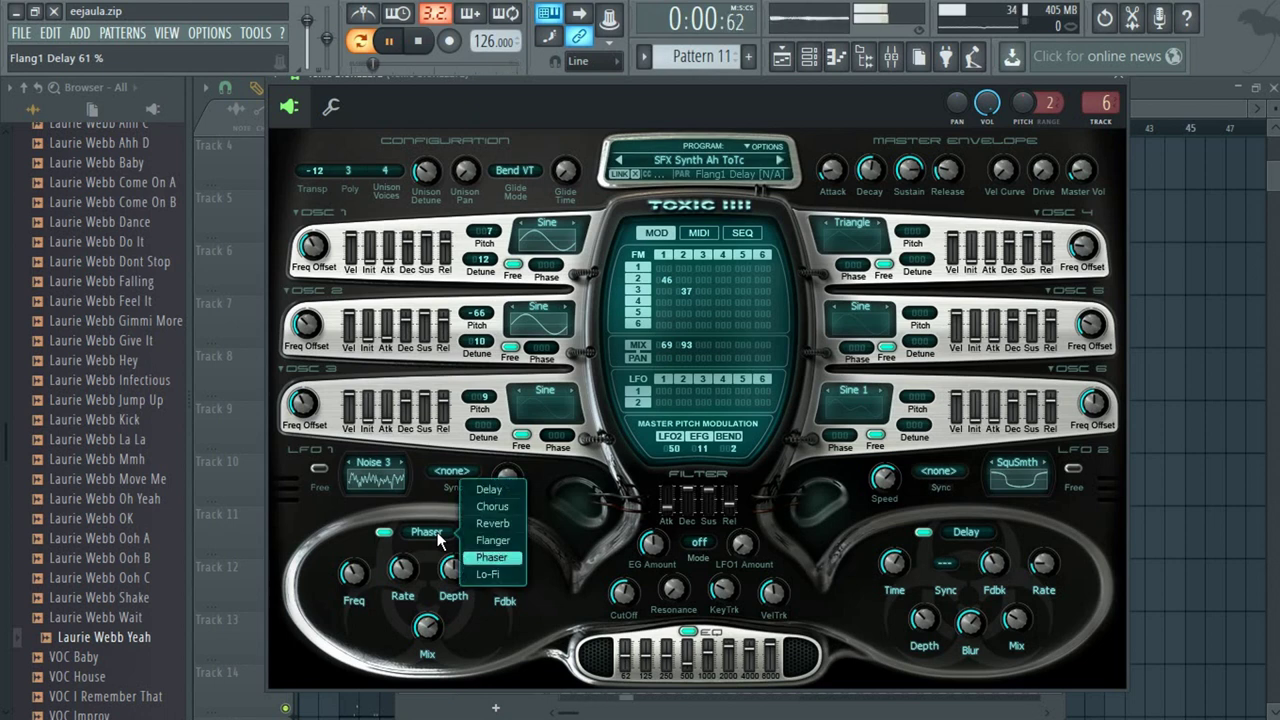
pyautogui.click(489, 490)
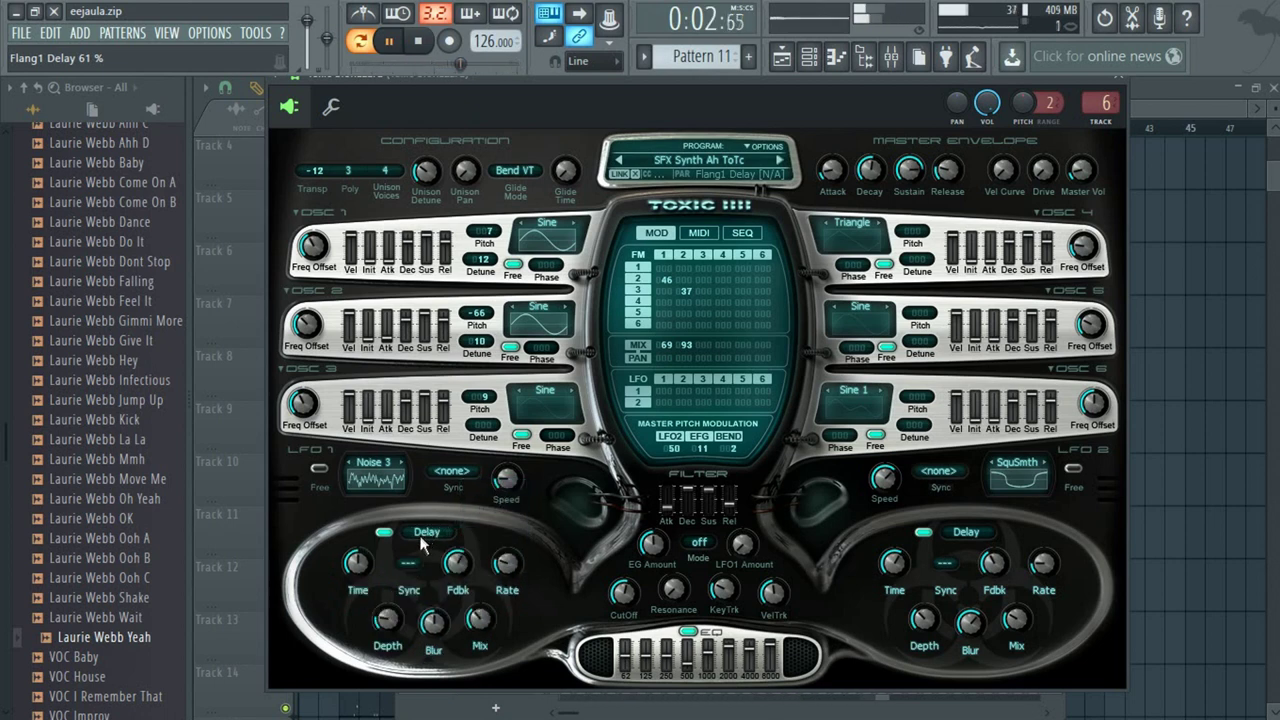
# Change the first effect to Chorus and adjust its depth and rate, with the mix at 49%.
pyautogui.click(428, 537)
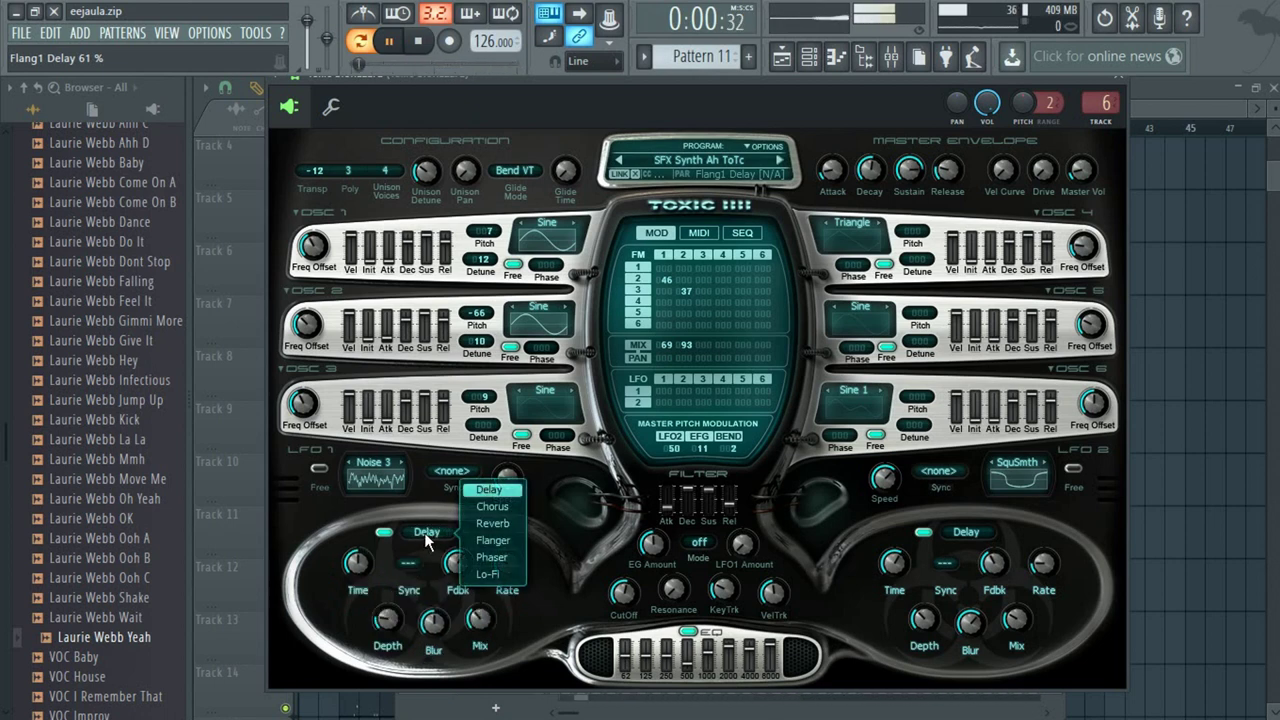
pyautogui.click(493, 507)
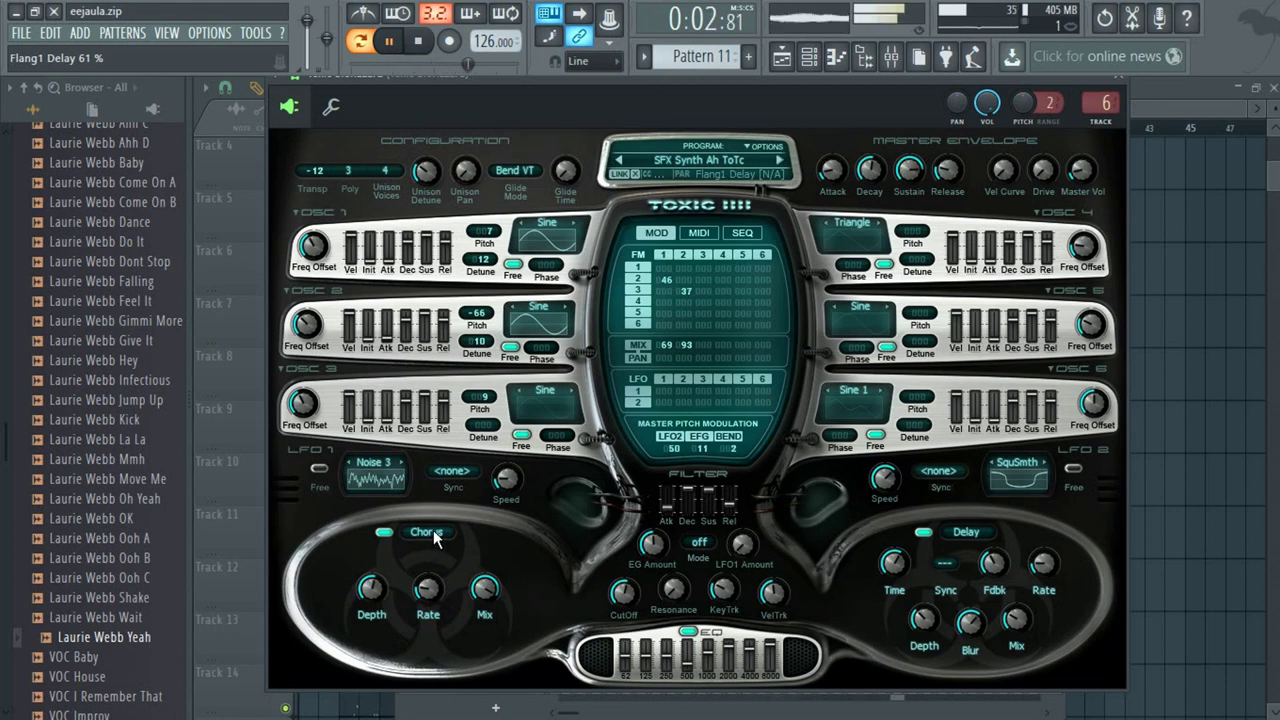
pyautogui.moveTo(377, 583); pyautogui.dragTo(377, 615)
pyautogui.moveTo(429, 587); pyautogui.dragTo(478, 582)
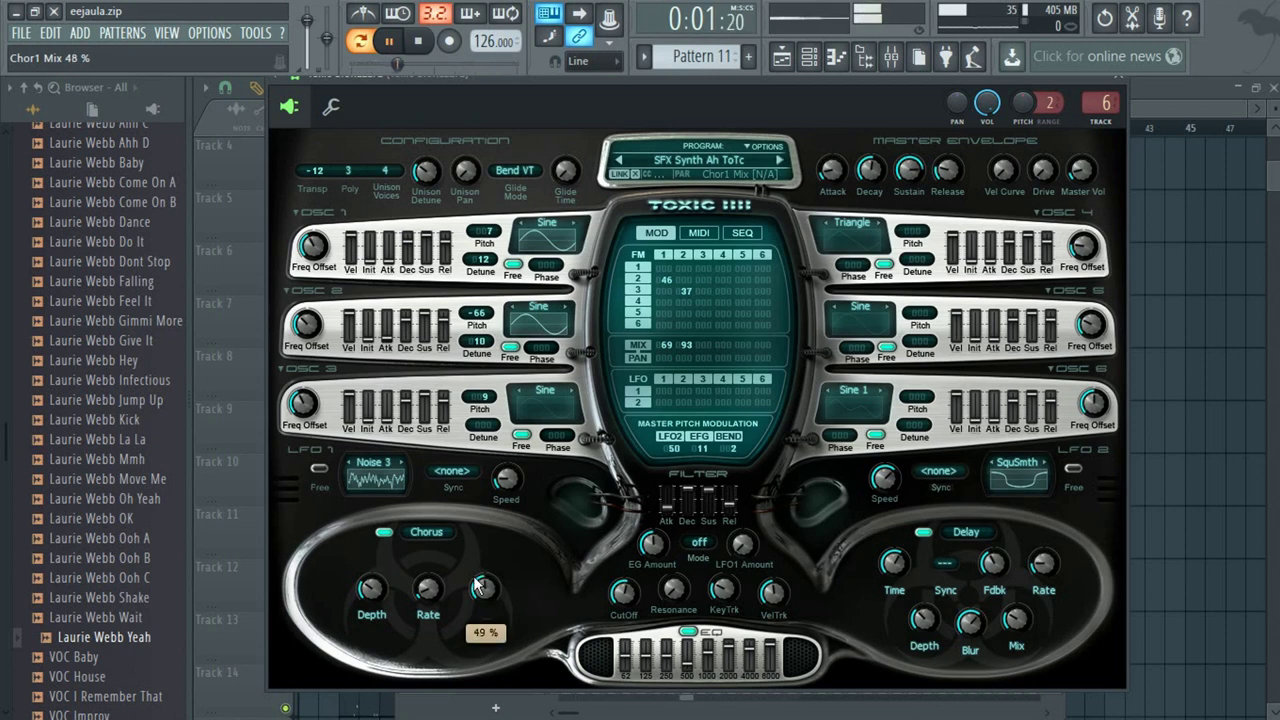
# Try Lo-Fi as the first effect, and switch it to Phaser with the mix at 0%.
pyautogui.click(425, 530)
pyautogui.click(480, 572)
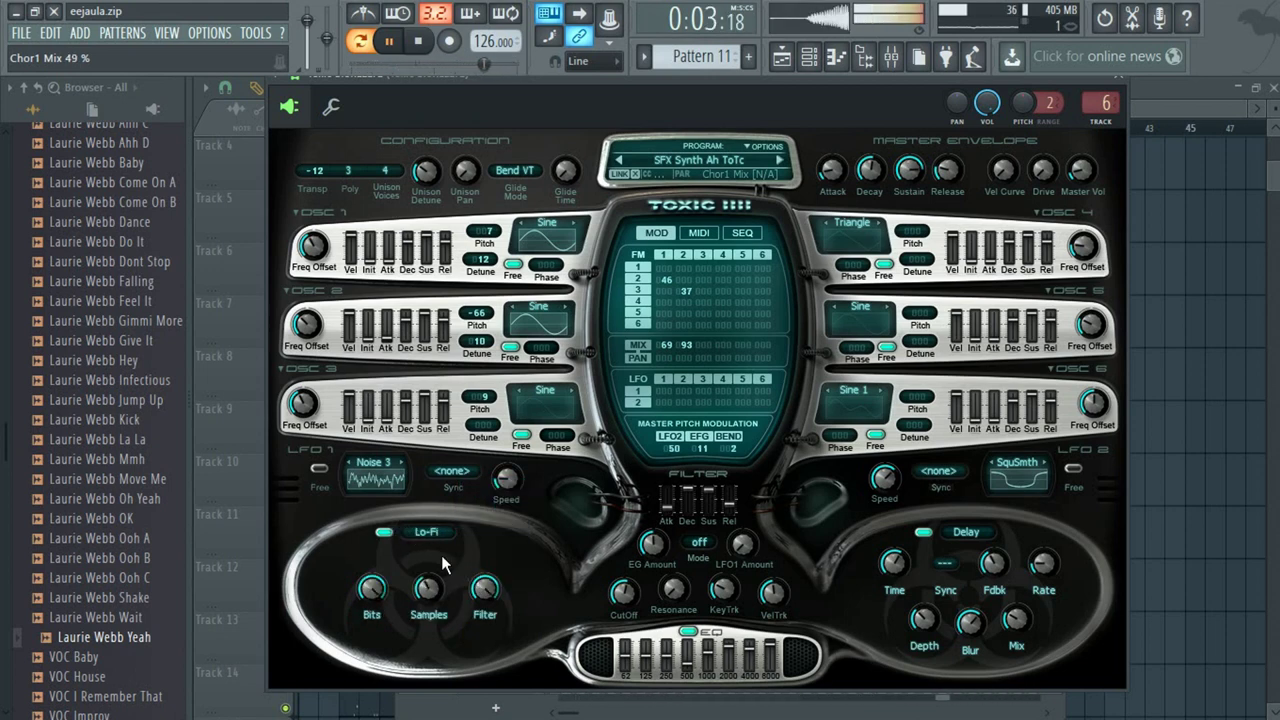
pyautogui.click(420, 535)
pyautogui.click(484, 557)
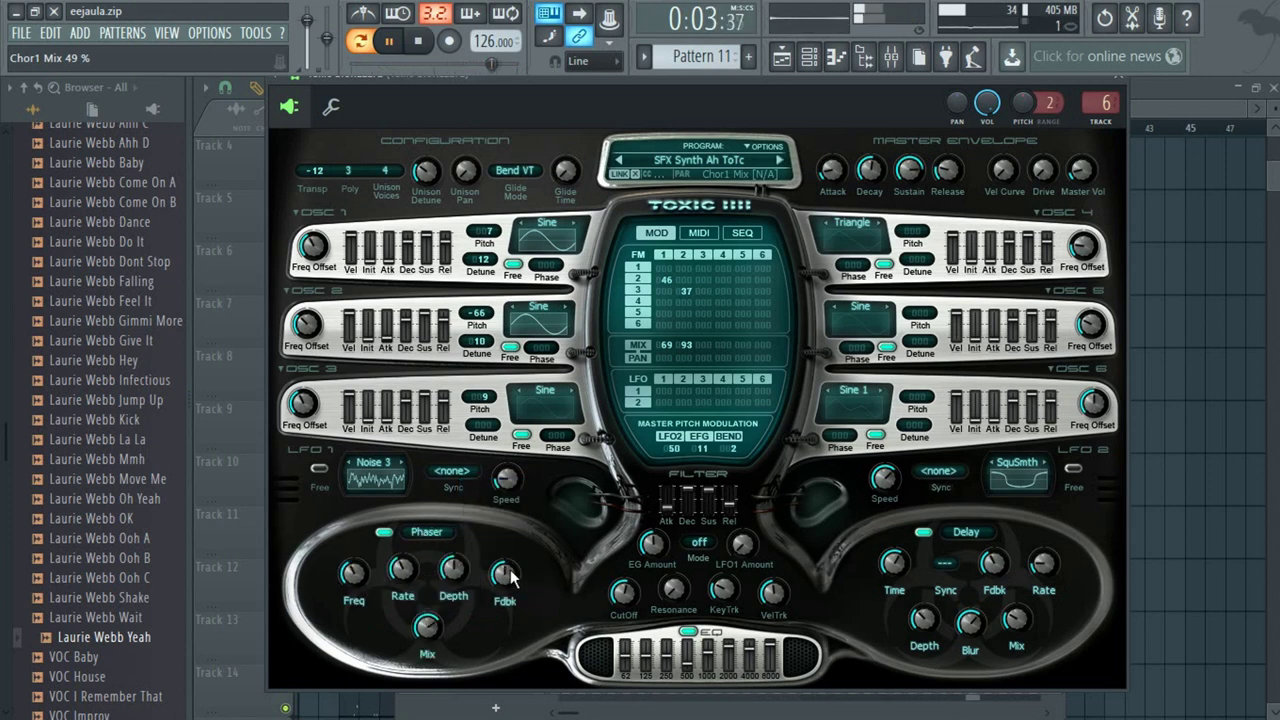
pyautogui.moveTo(427, 626); pyautogui.dragTo(427, 632)
# Change the first effect from Phaser to Delay.
pyautogui.click(426, 531)
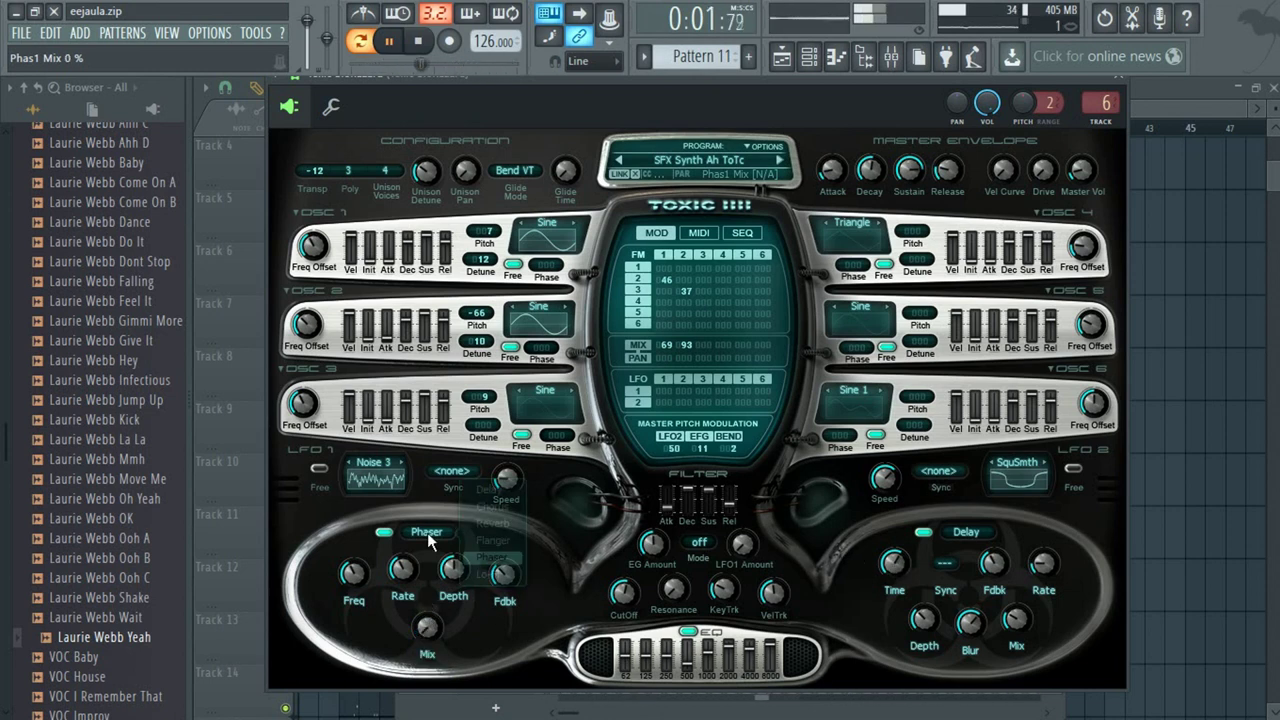
pyautogui.click(496, 490)
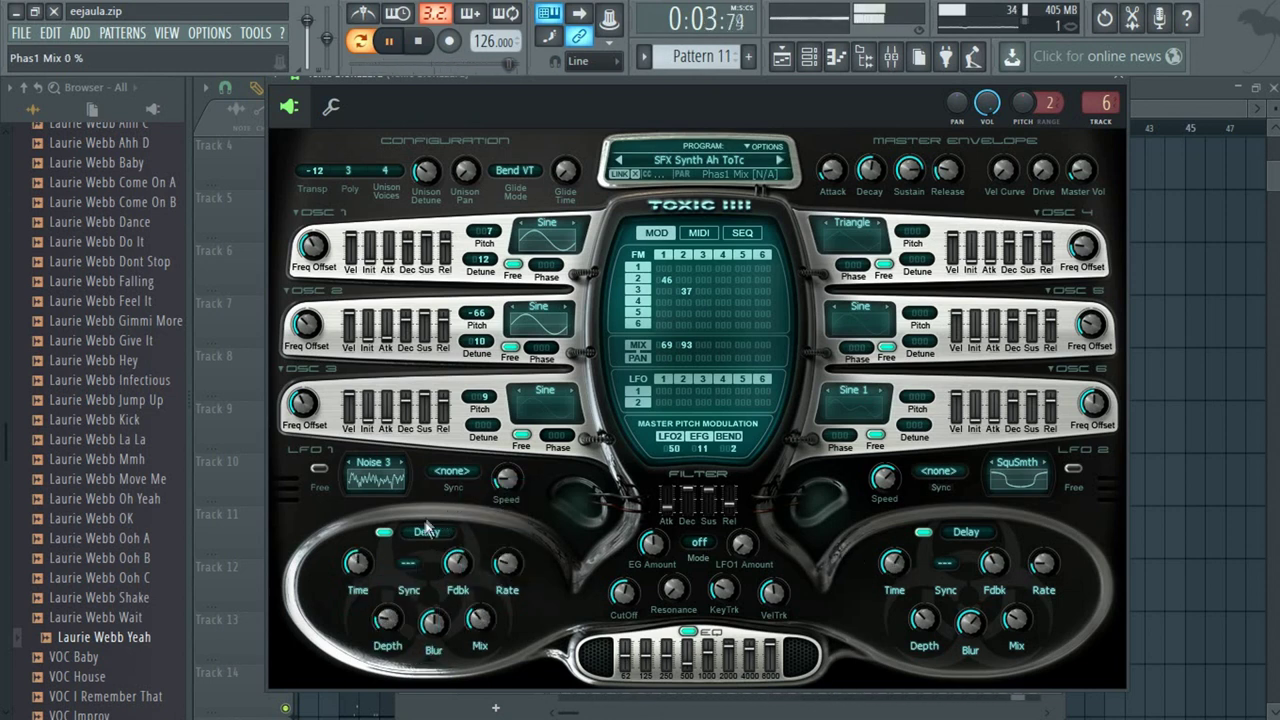
# Try Chorus and Reverb as the first effect, adjust the reverb's mix, and stop playback.
pyautogui.click(425, 535)
pyautogui.click(483, 510)
pyautogui.click(431, 535)
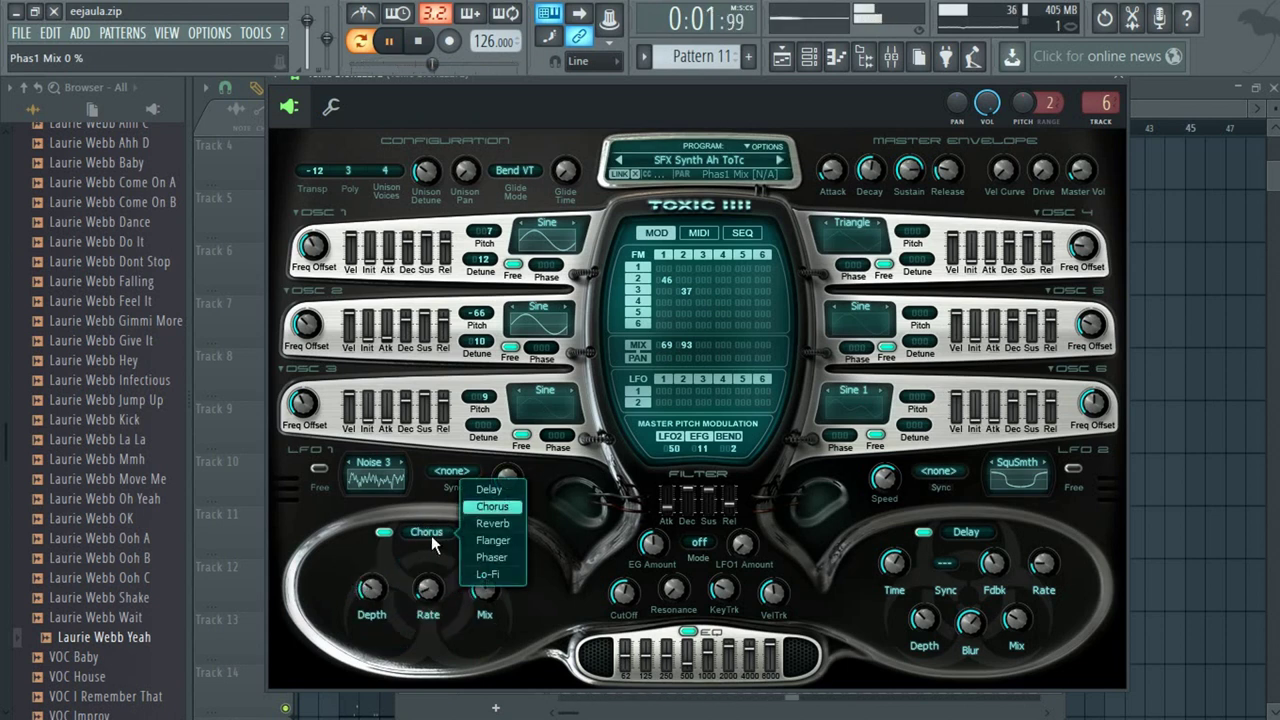
pyautogui.click(486, 528)
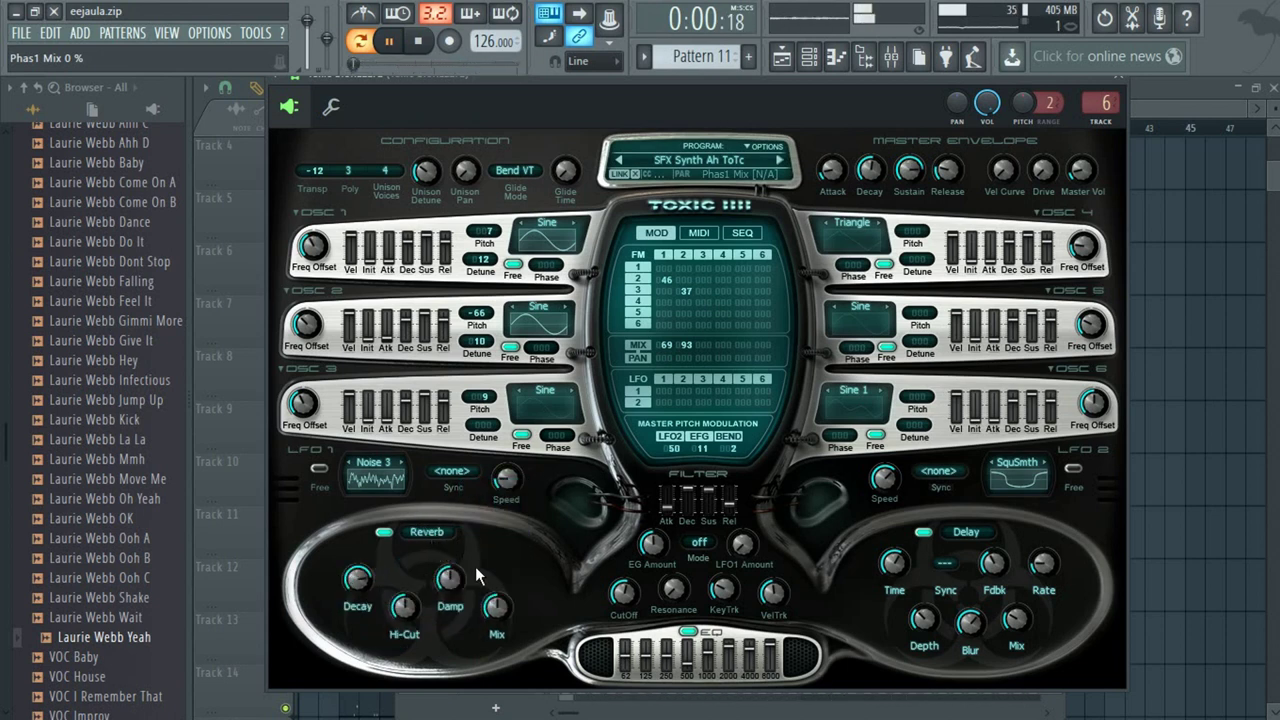
pyautogui.moveTo(497, 612); pyautogui.dragTo(497, 585)
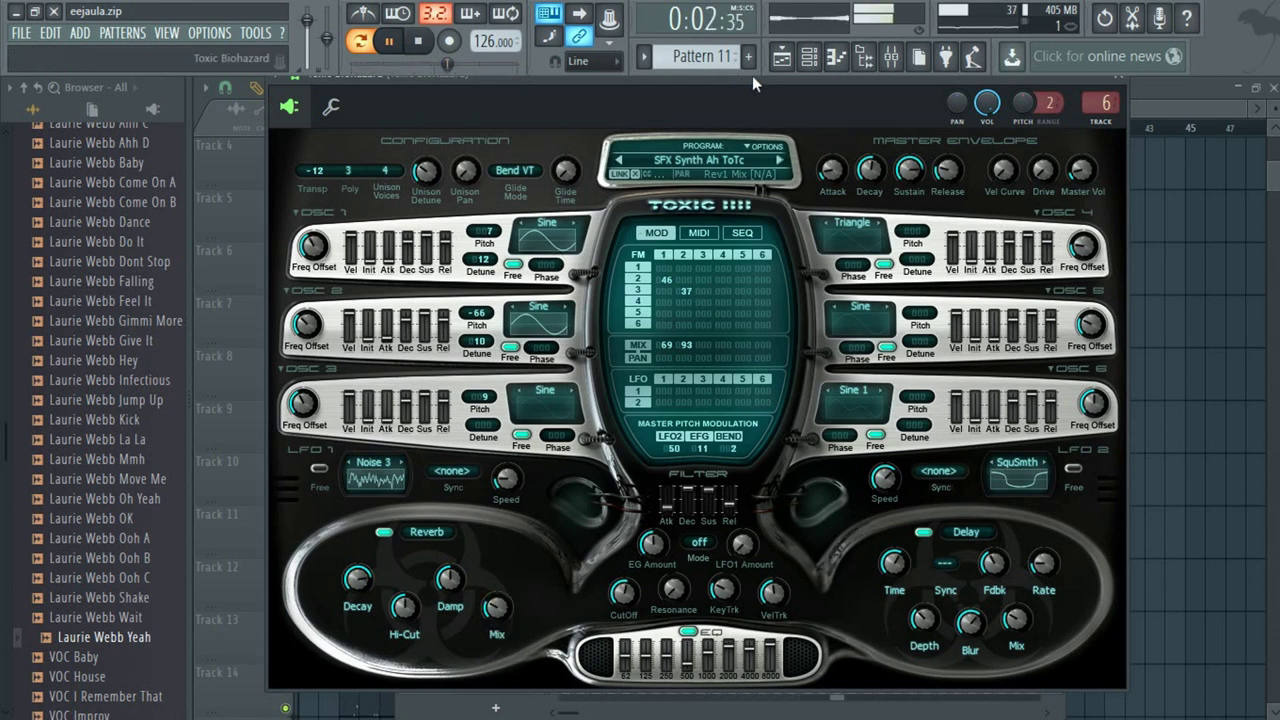
pyautogui.press('space')
# Play the song from bar 9 in the playlist.
pyautogui.click(781, 57)
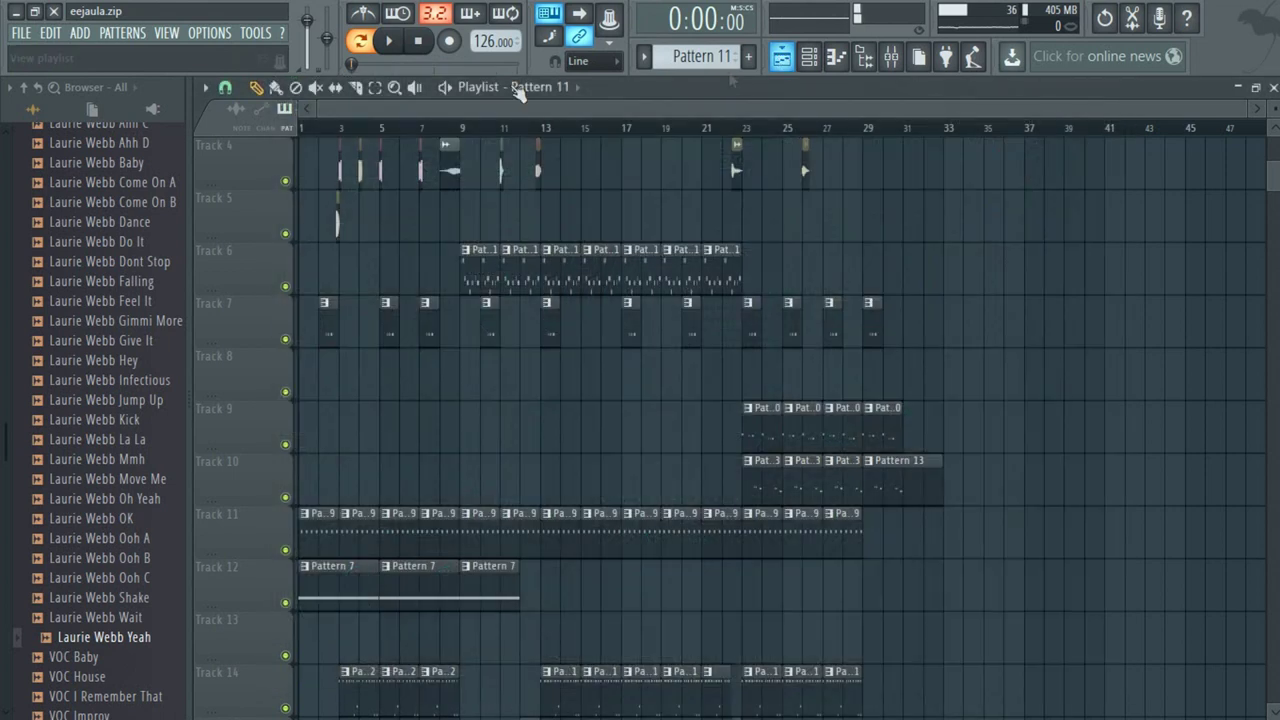
pyautogui.click(462, 130)
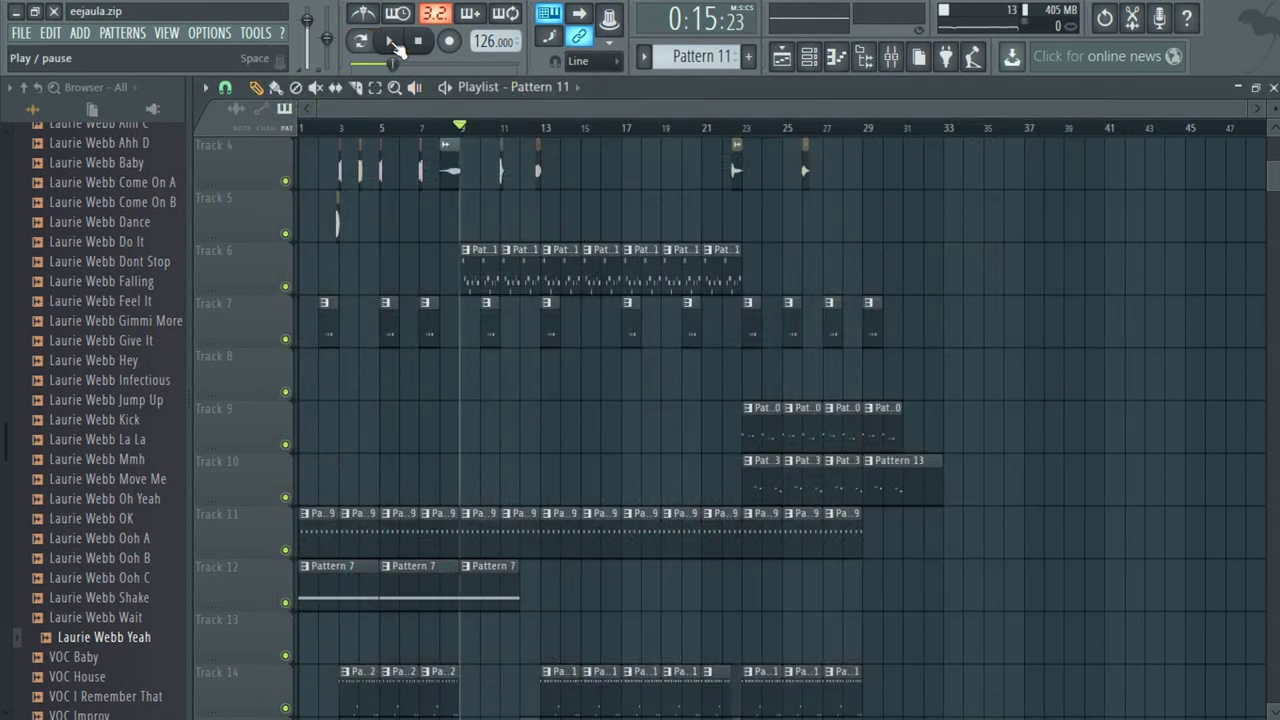
pyautogui.click(394, 42)
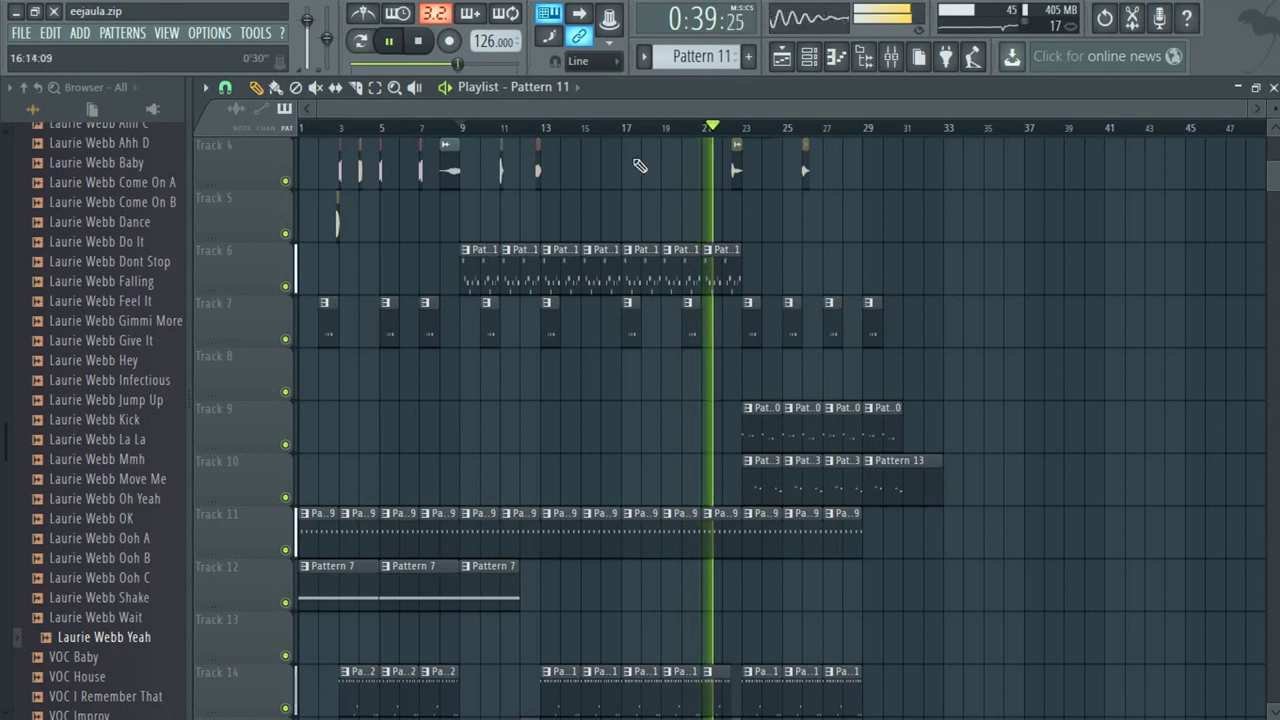
pyautogui.scroll(-2, 597, 366)
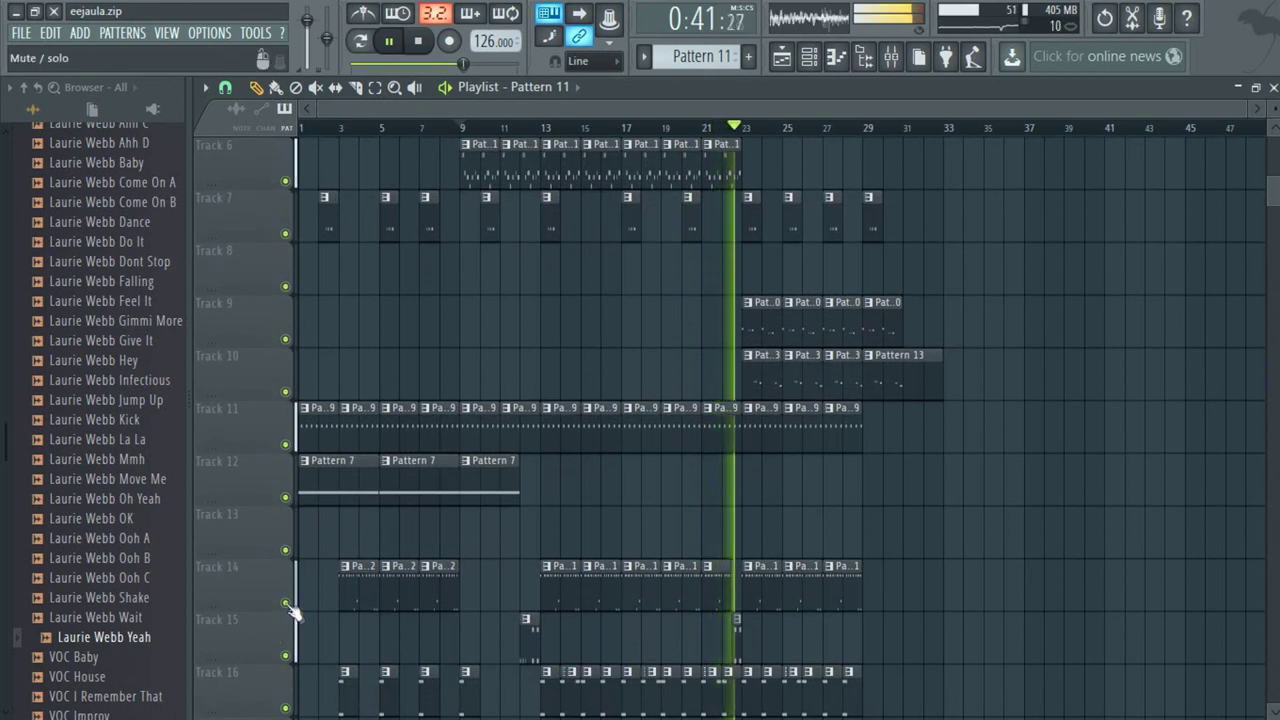
# Mute Tracks 14 and 11 and select bars 13 to 22 for looped playback.
pyautogui.click(287, 604)
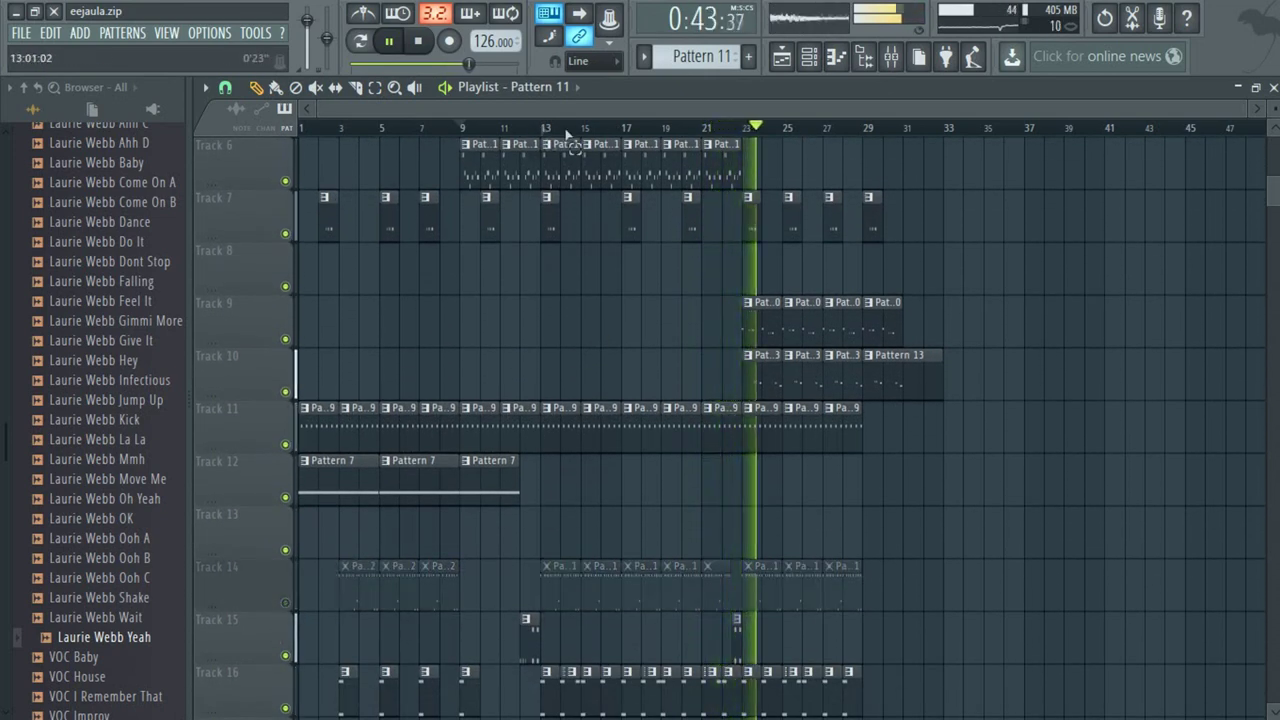
pyautogui.moveTo(567, 135); pyautogui.dragTo(745, 135)
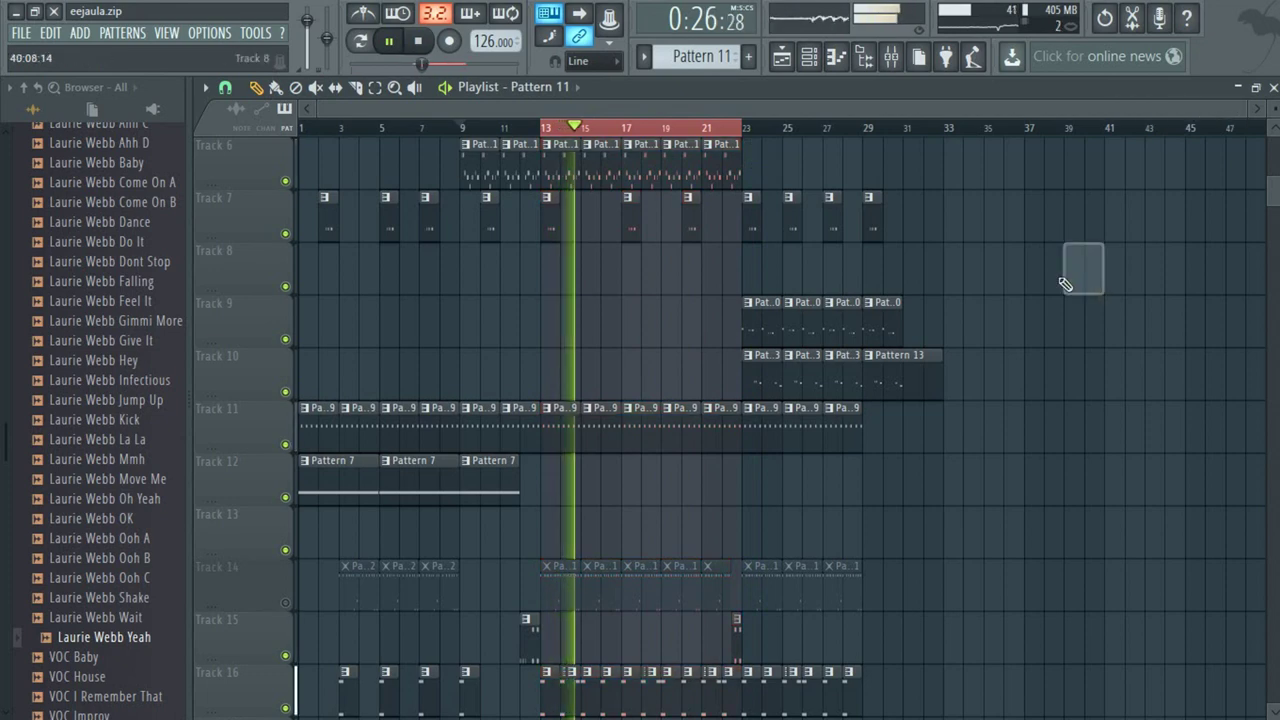
pyautogui.click(285, 444)
# Open the Pattern 11 clip on Track 6 and bring up its Toxic Biohazard instrument from the channel rack.
pyautogui.scroll(1, 660, 180)
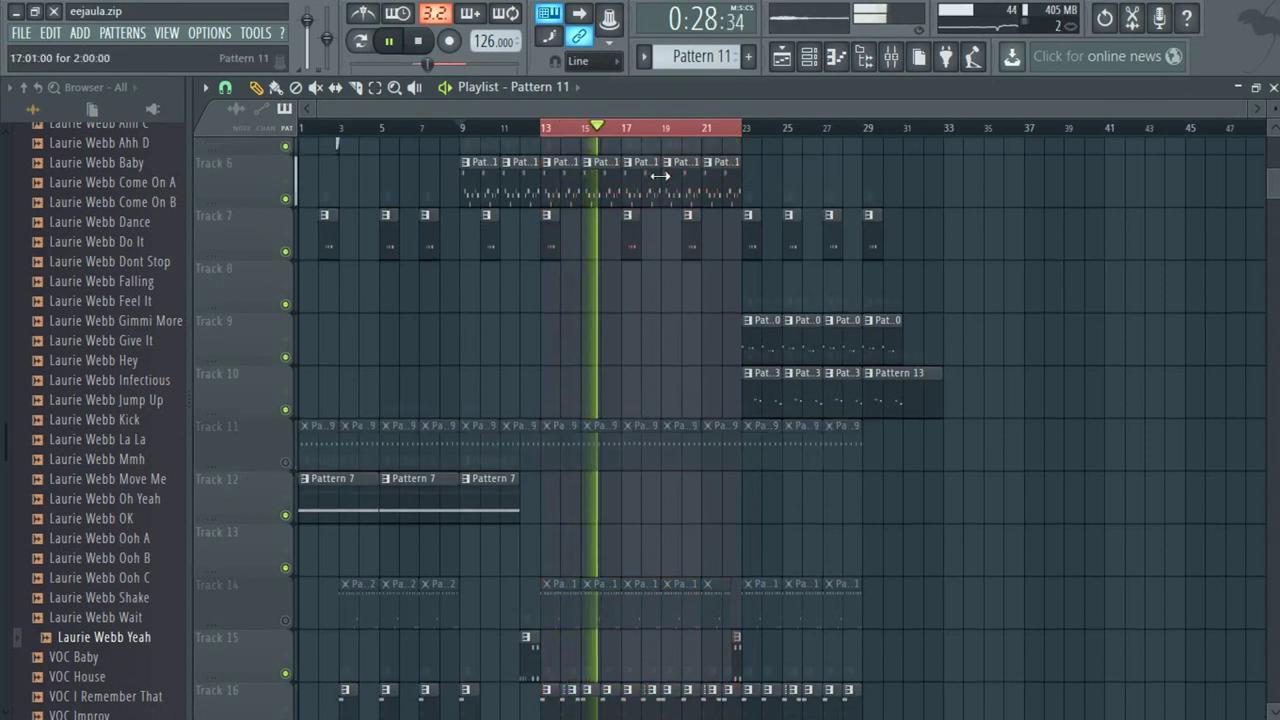
pyautogui.scroll(2, 662, 180)
pyautogui.doubleClick(649, 273)
pyautogui.click(818, 61)
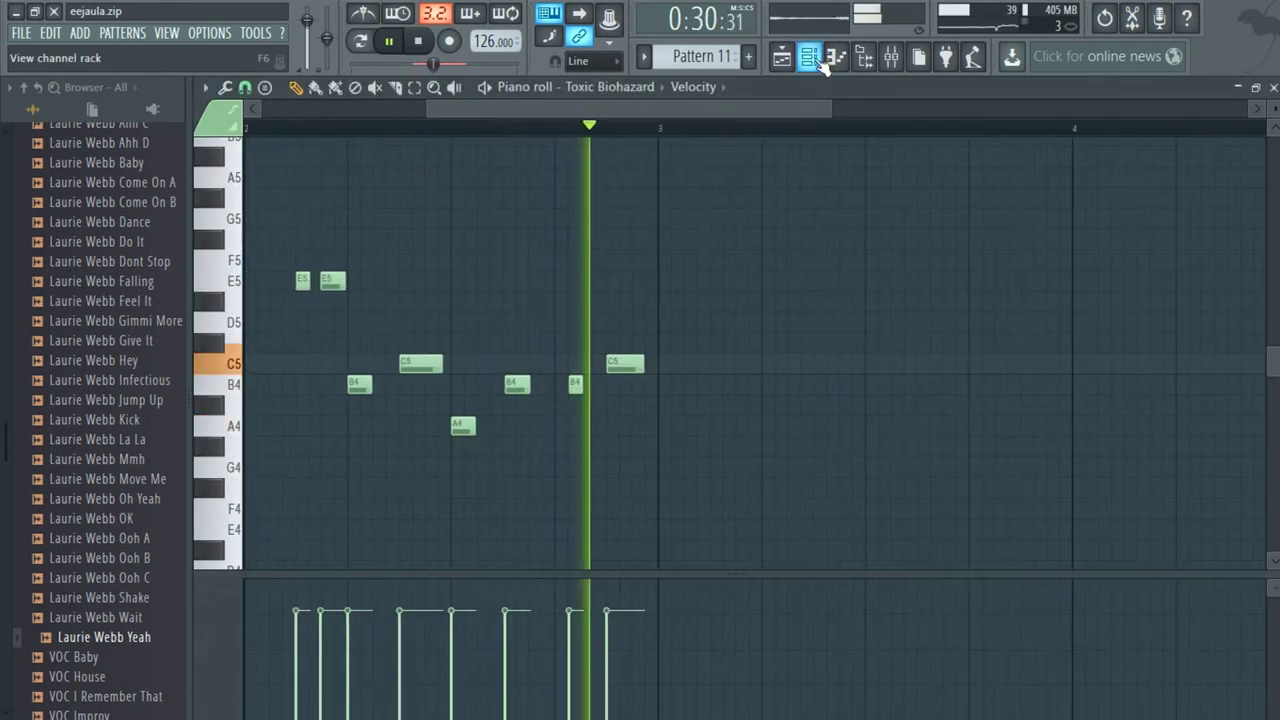
pyautogui.click(500, 219)
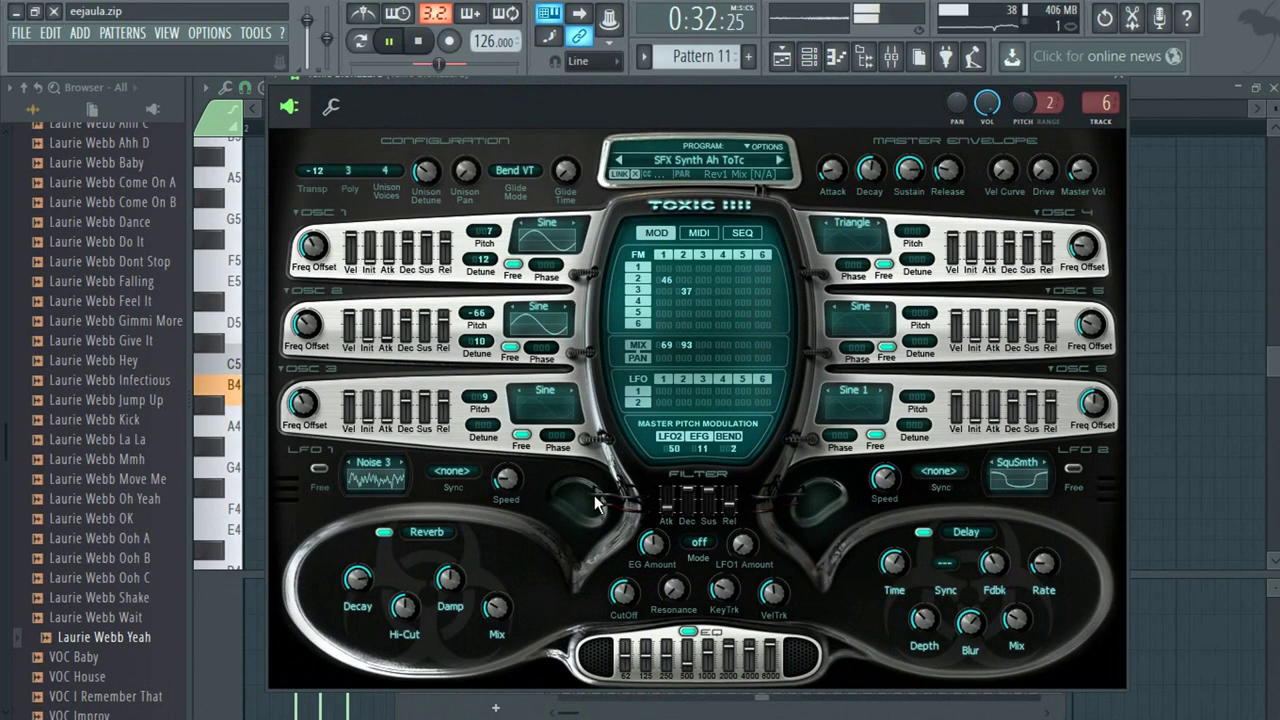
# Change the first effect to Delay, and set the mix to 42% for the second delay and 38% for the first.
pyautogui.click(435, 534)
pyautogui.click(500, 541)
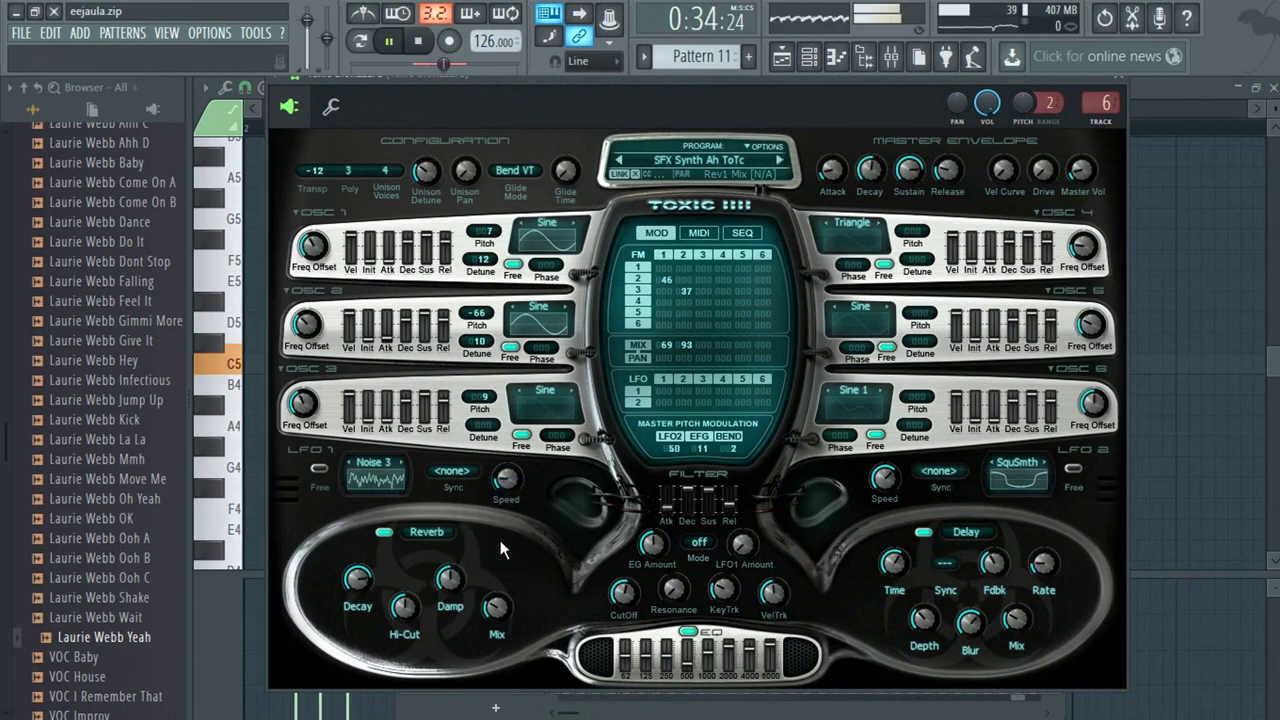
pyautogui.click(441, 535)
pyautogui.click(433, 535)
pyautogui.click(433, 537)
pyautogui.click(497, 515)
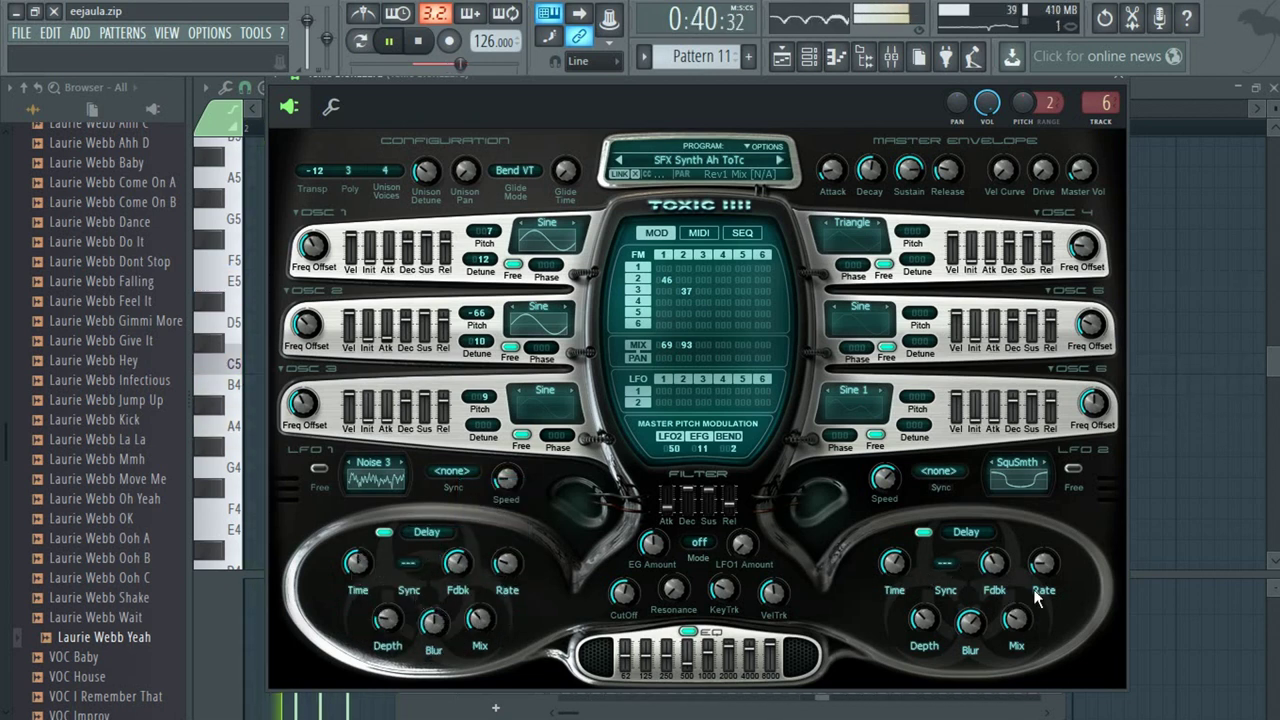
pyautogui.moveTo(1017, 621); pyautogui.dragTo(1017, 605)
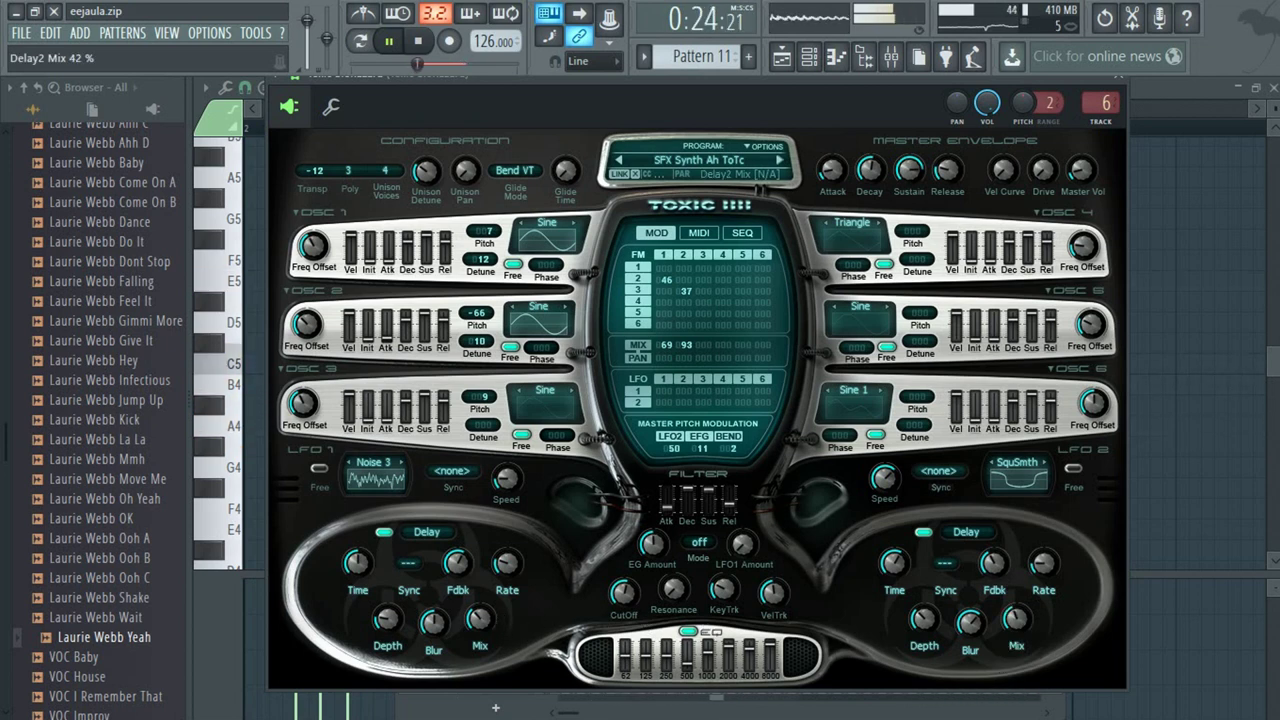
pyautogui.moveTo(480, 619); pyautogui.dragTo(480, 618)
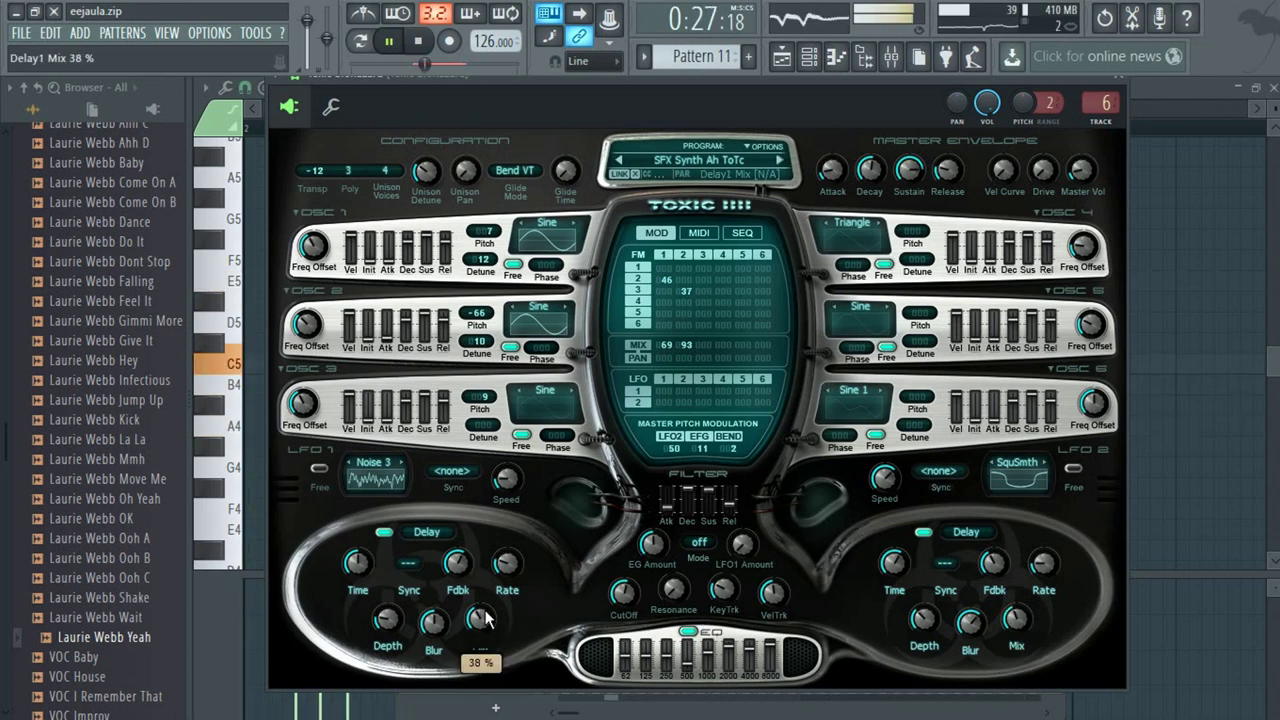
# Stop playback in the playlist and open the Pulstar instrument used by the Pattern 7 clip on Track 12.
pyautogui.click(783, 57)
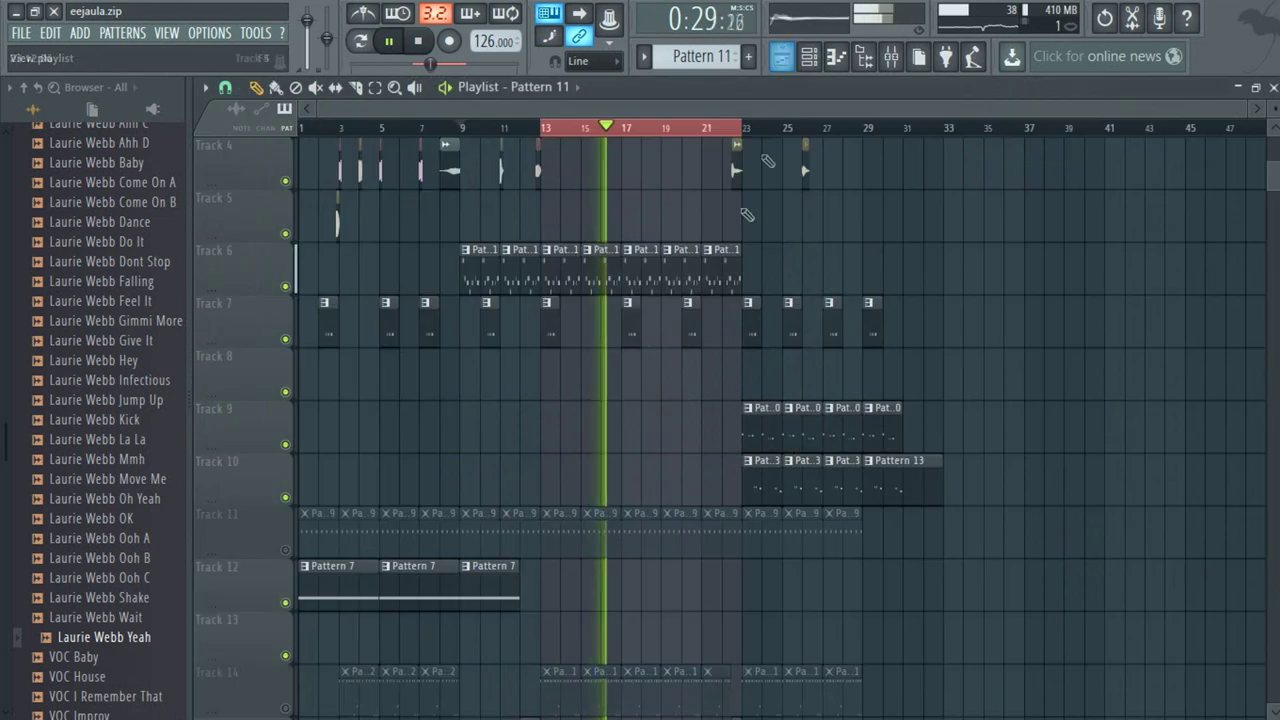
pyautogui.press('space')
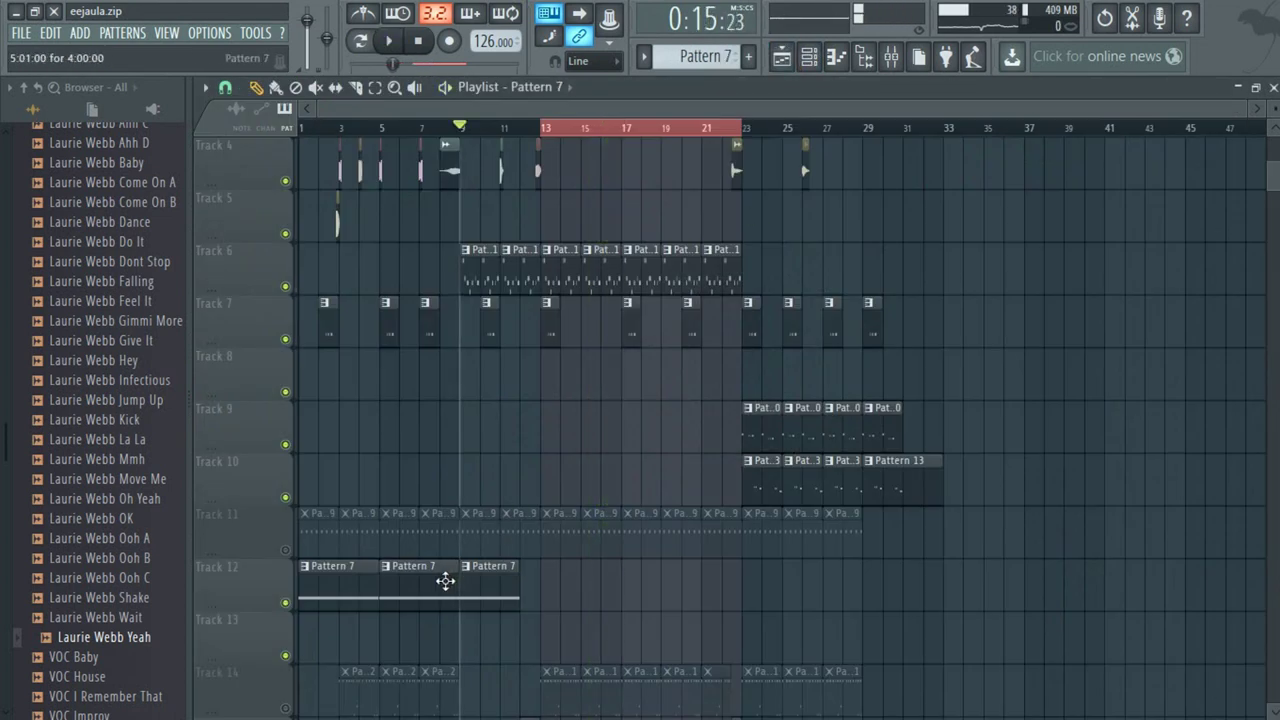
pyautogui.doubleClick(446, 581)
pyautogui.click(1271, 88)
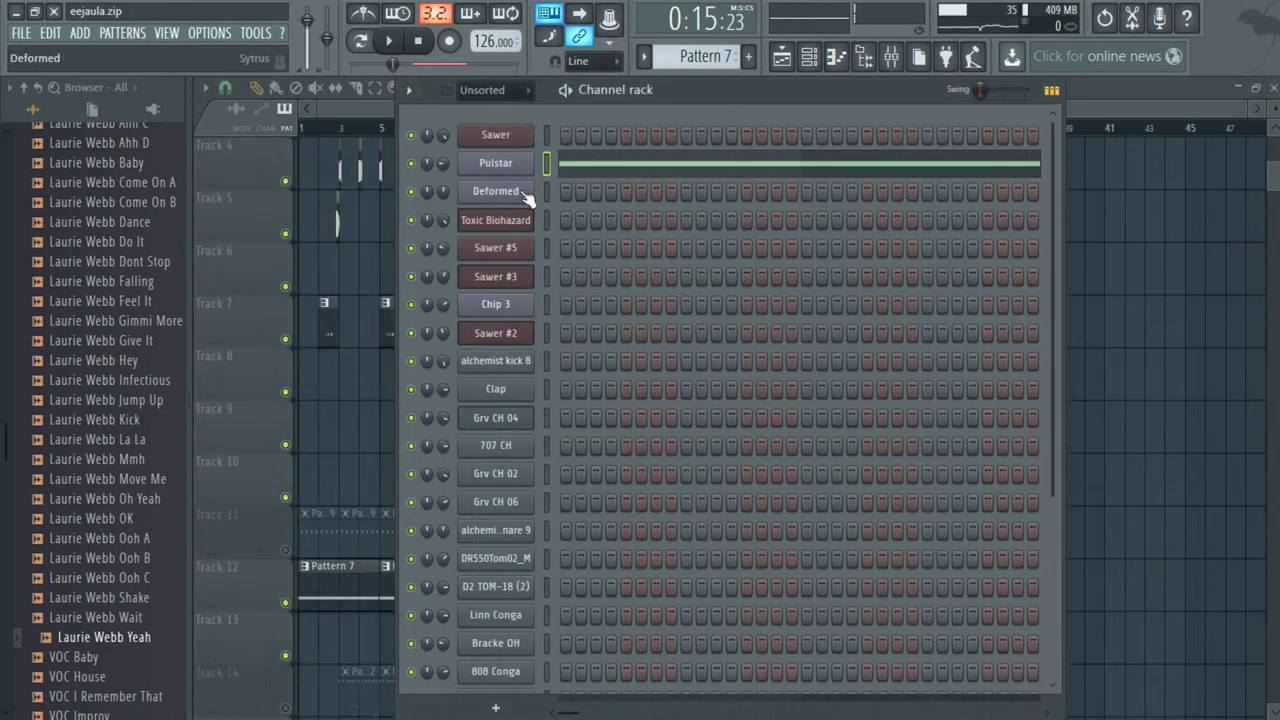
pyautogui.click(495, 163)
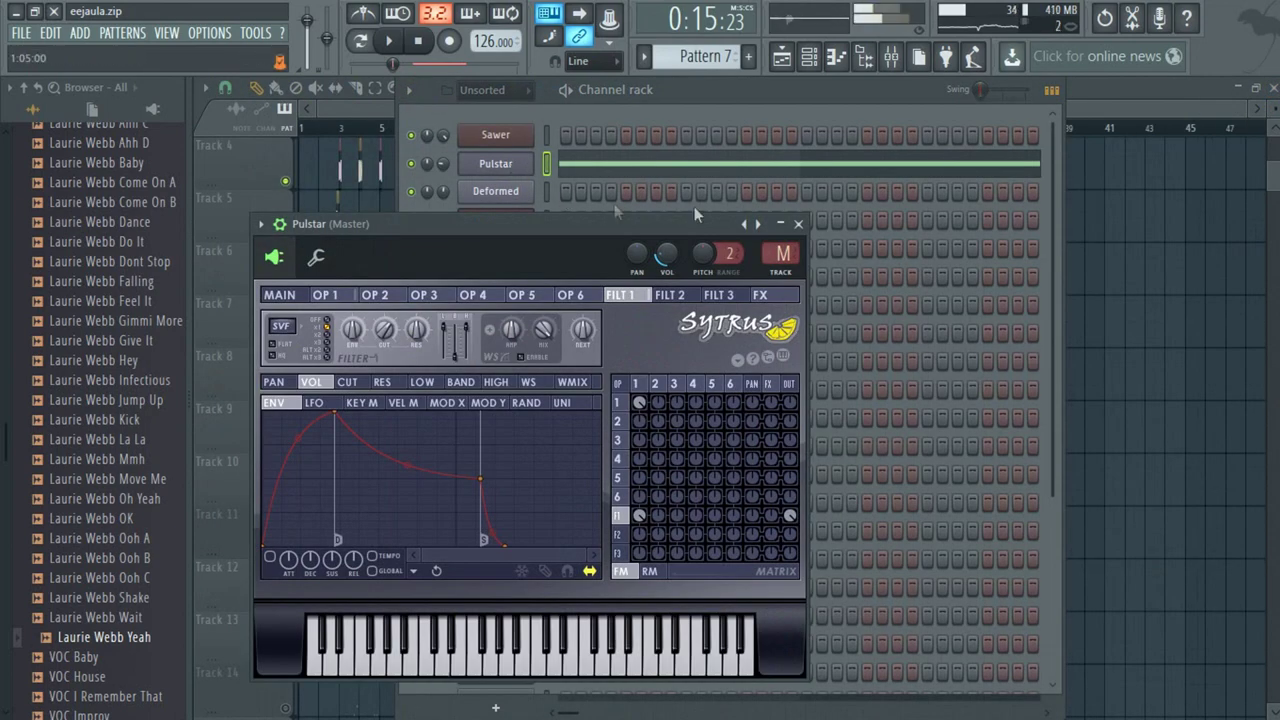
# Try the Sytrus presets Power and Padilion, and load Formant from the Synth string presets.
pyautogui.click(752, 225)
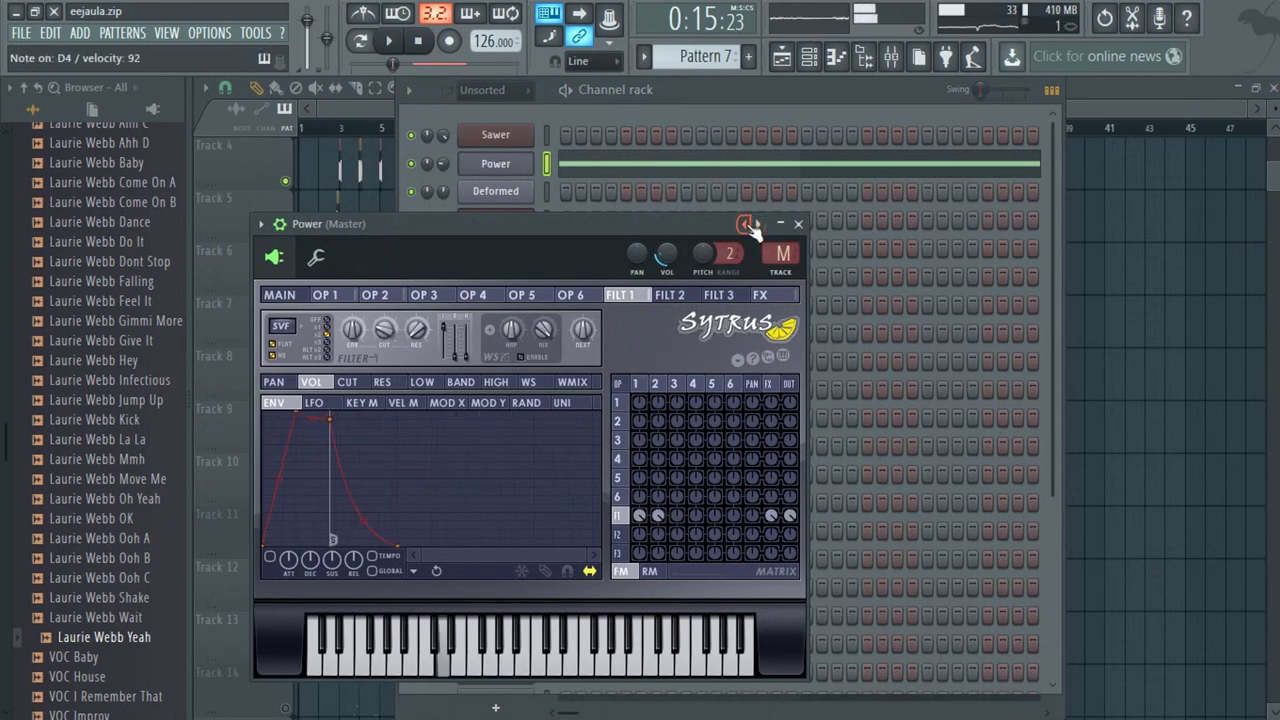
pyautogui.click(752, 225)
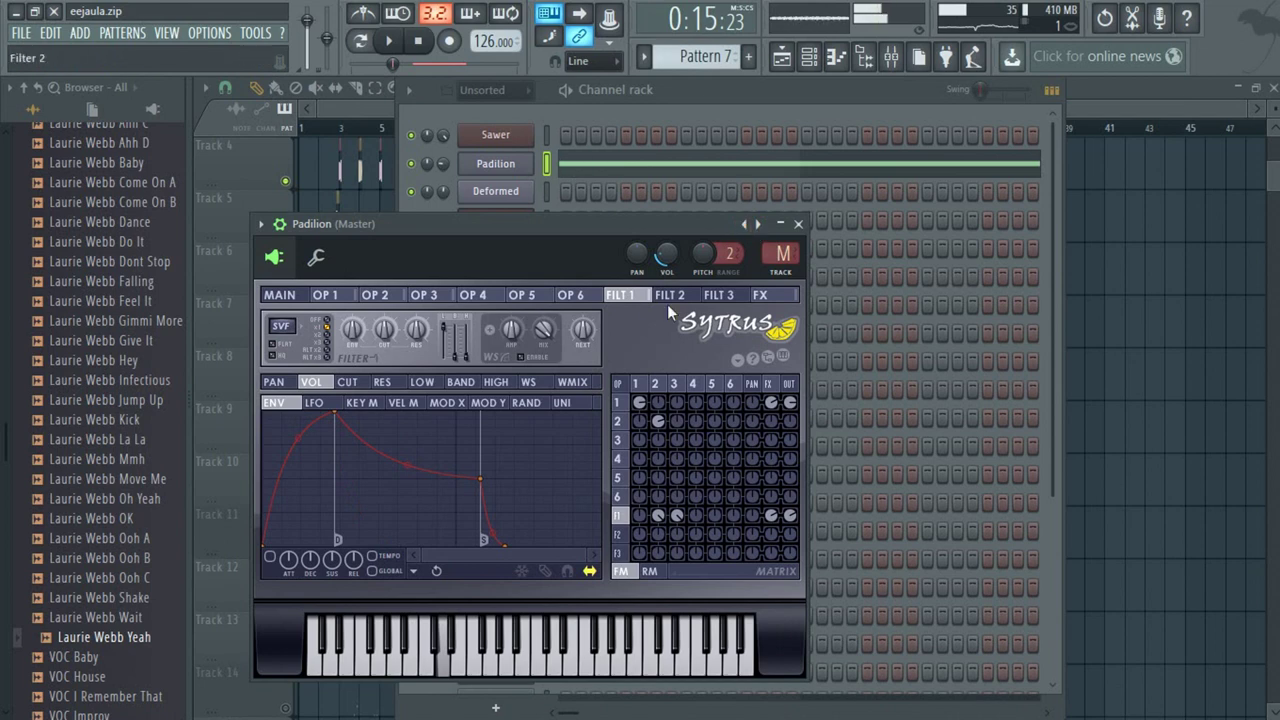
pyautogui.rightClick(760, 225)
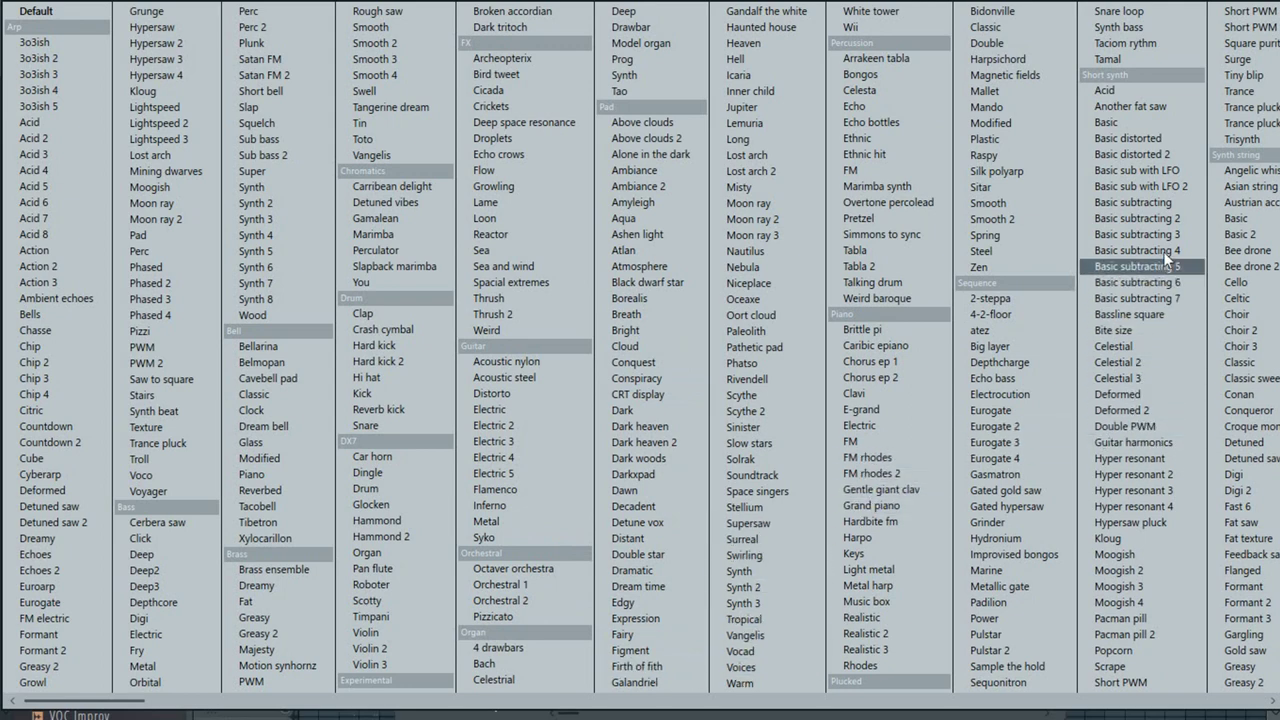
pyautogui.scroll(-1, 1255, 209)
pyautogui.scroll(-1, 1221, 209)
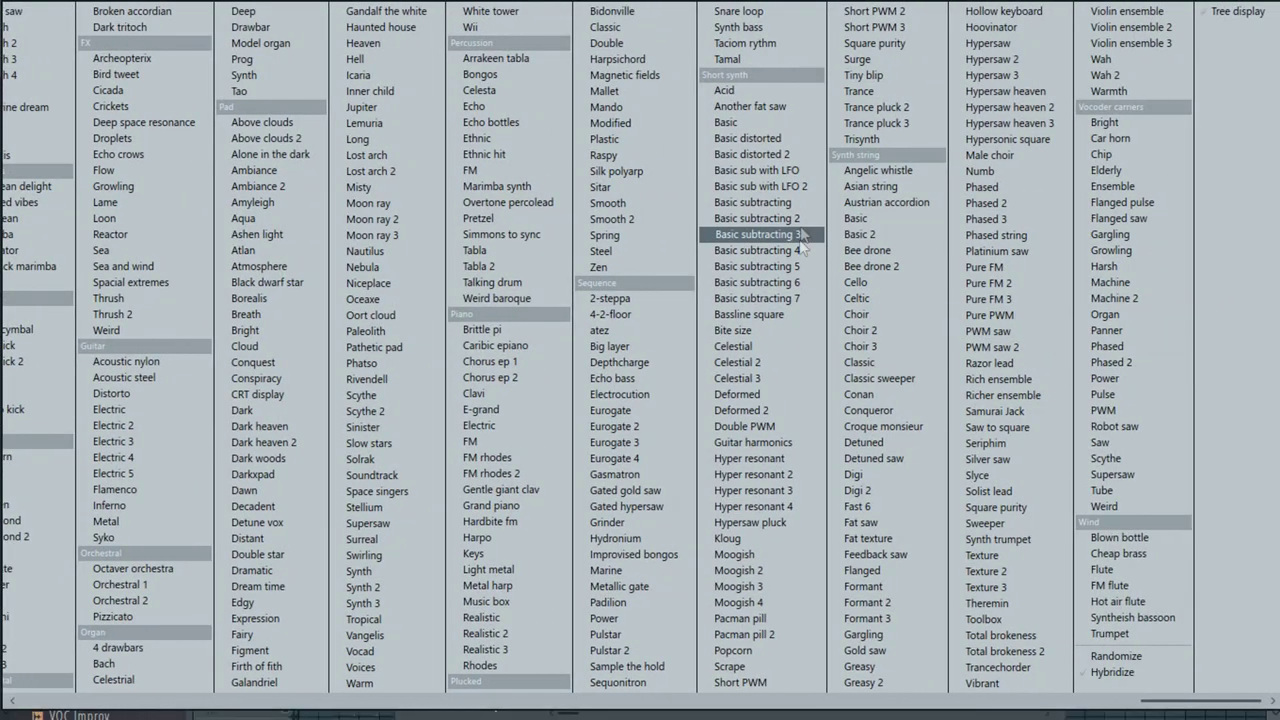
pyautogui.click(874, 587)
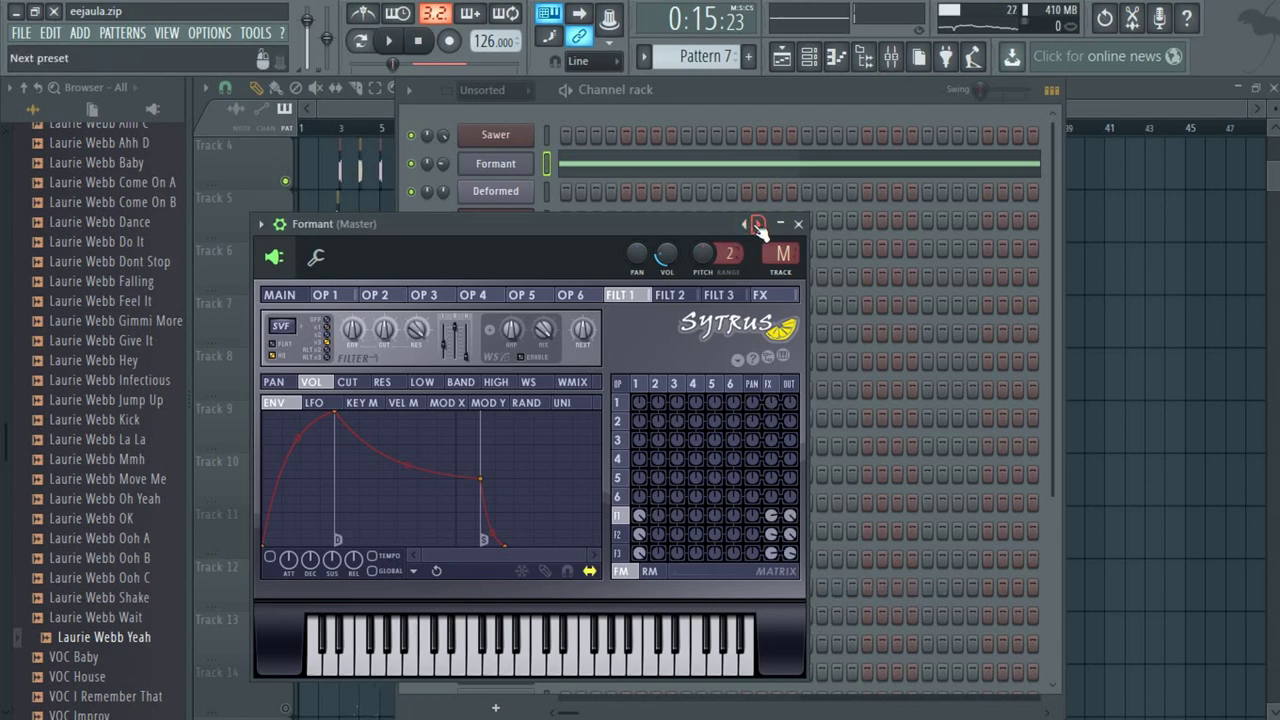
# Play Pattern 7 with the Formant preset, and step back through Flanged to the Fat texture preset.
pyautogui.click(395, 45)
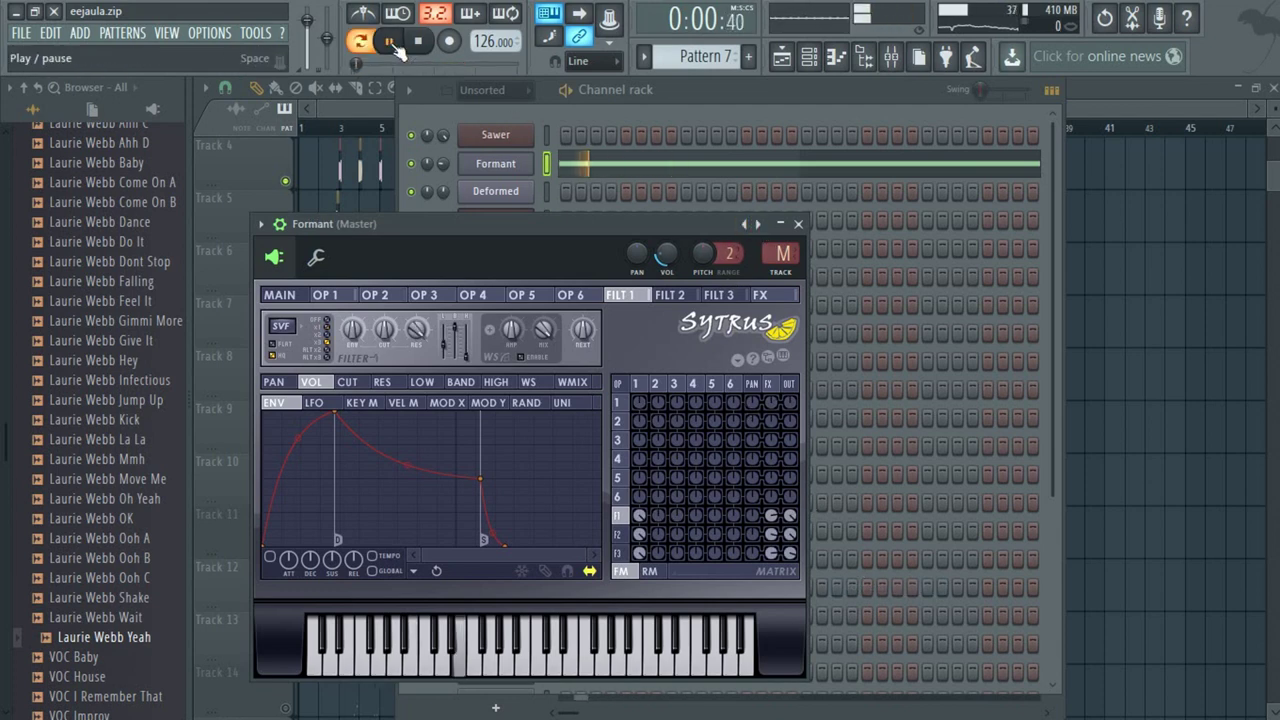
pyautogui.click(745, 226)
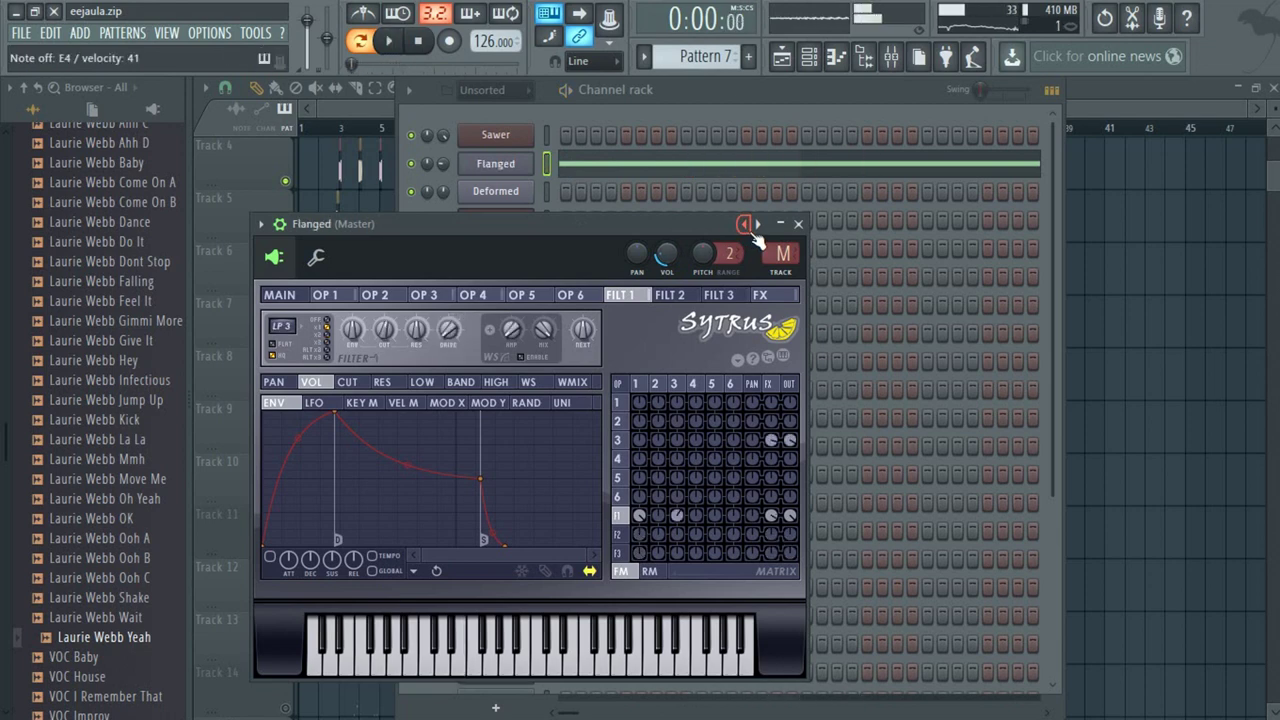
pyautogui.click(746, 226)
pyautogui.click(745, 225)
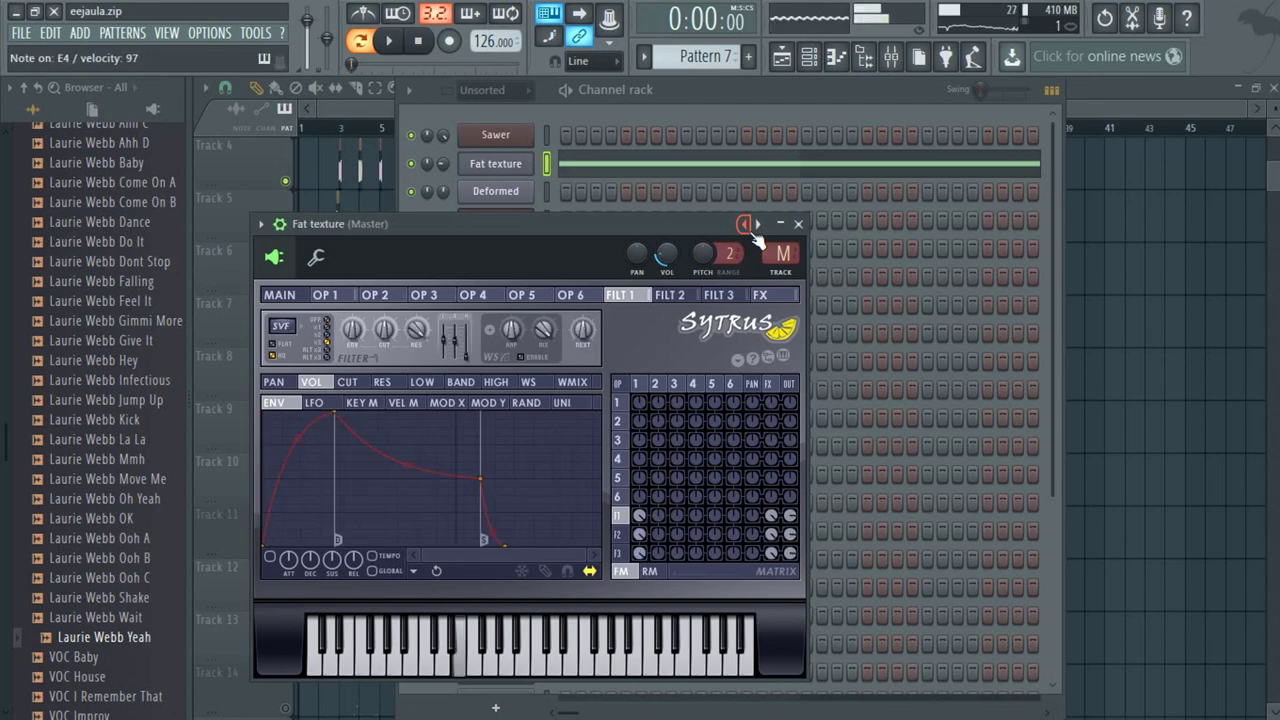
# Return to the playlist in song mode, unmute Tracks 11 and 14, and clear the selection over bars 13 to 22.
pyautogui.click(362, 40)
pyautogui.click(346, 108)
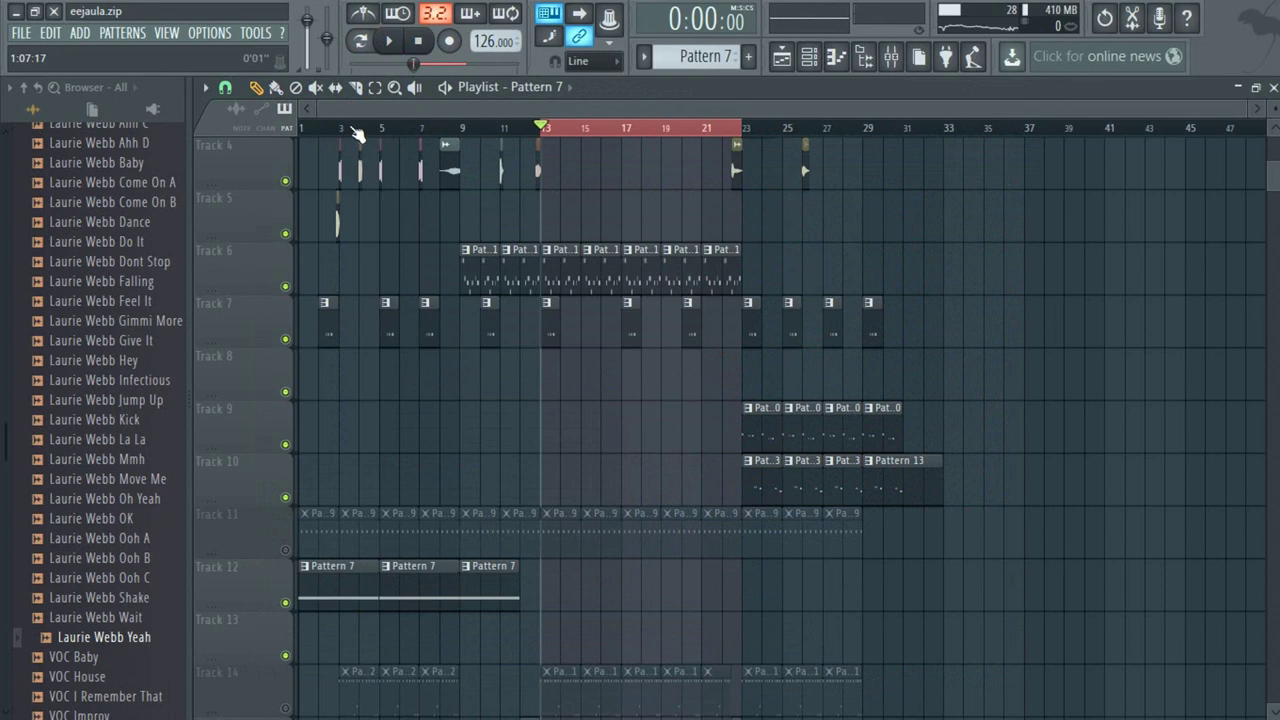
pyautogui.click(285, 549)
pyautogui.scroll(-2, 289, 605)
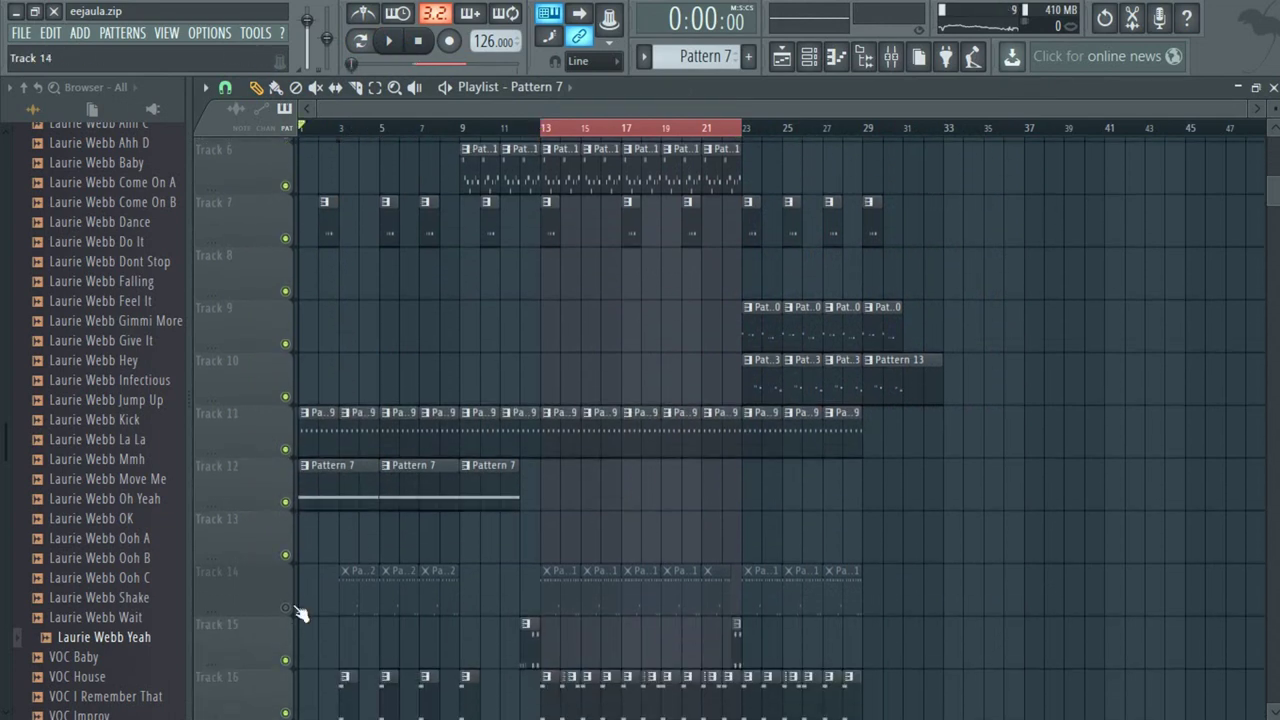
pyautogui.click(285, 604)
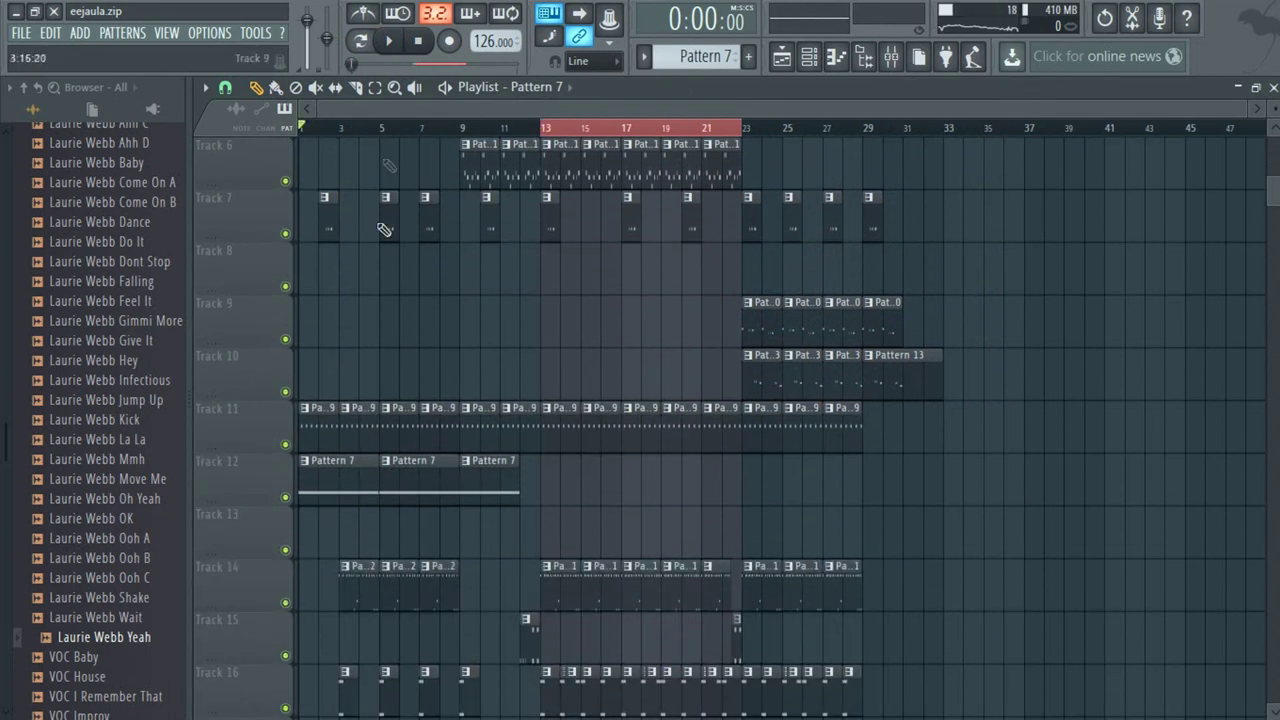
pyautogui.click(552, 127)
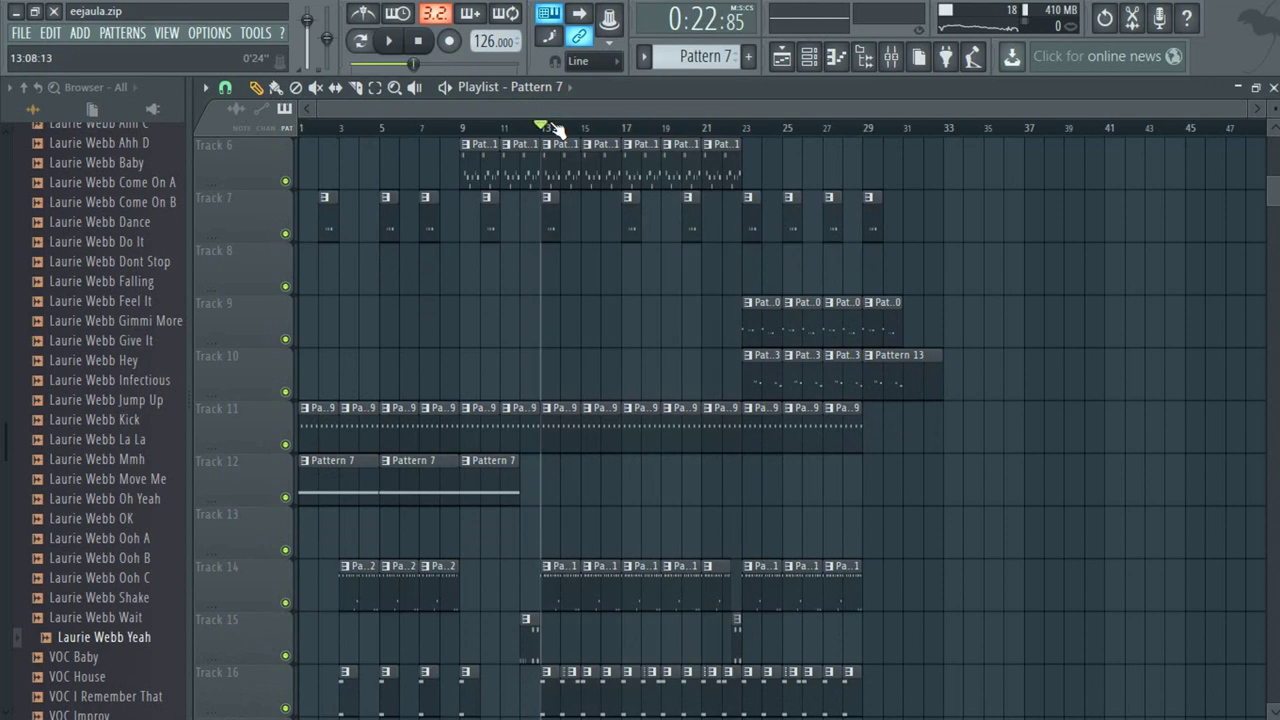
# Play the song from the beginning with all tracks active.
pyautogui.click(404, 43)
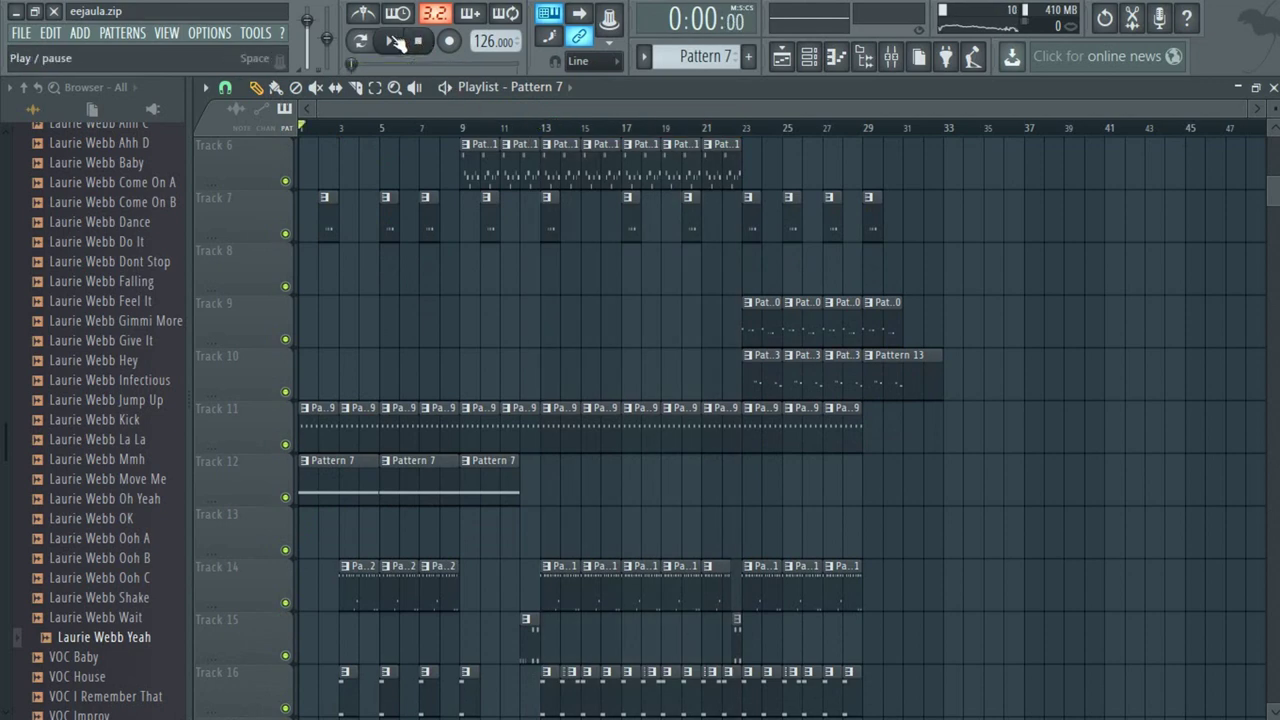
pyautogui.click(397, 42)
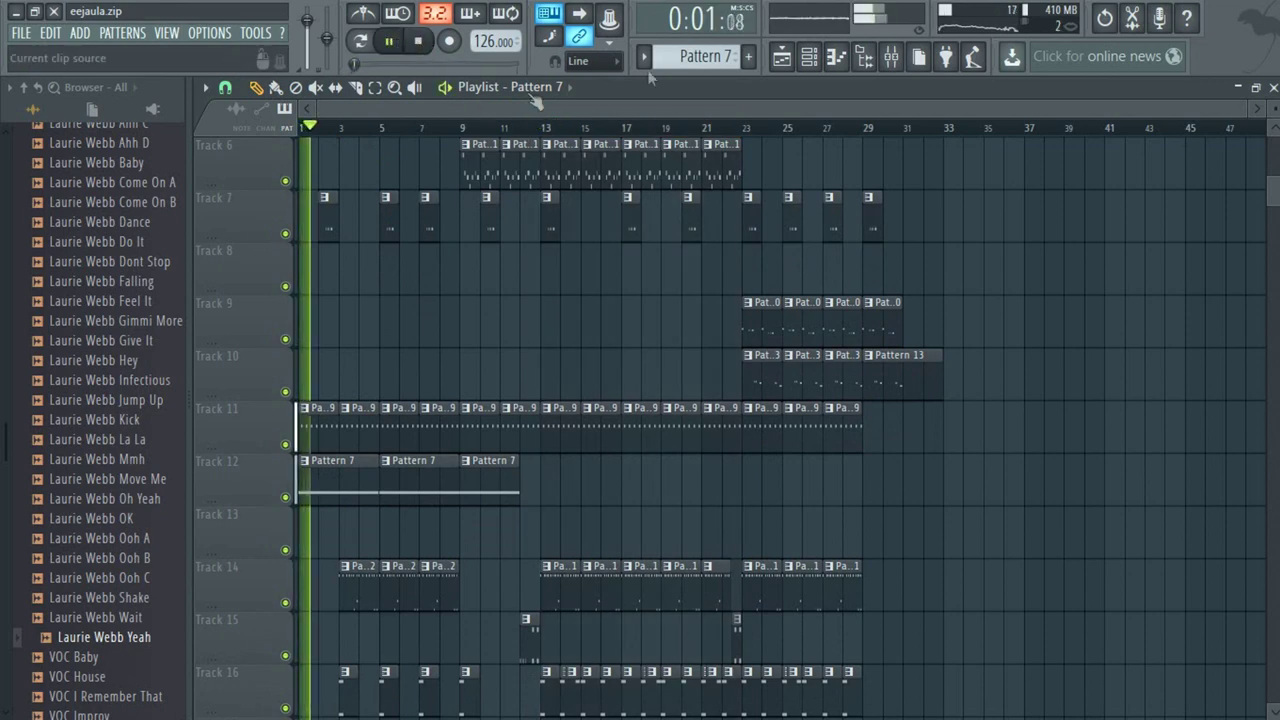
pyautogui.scroll(1, 820, 214)
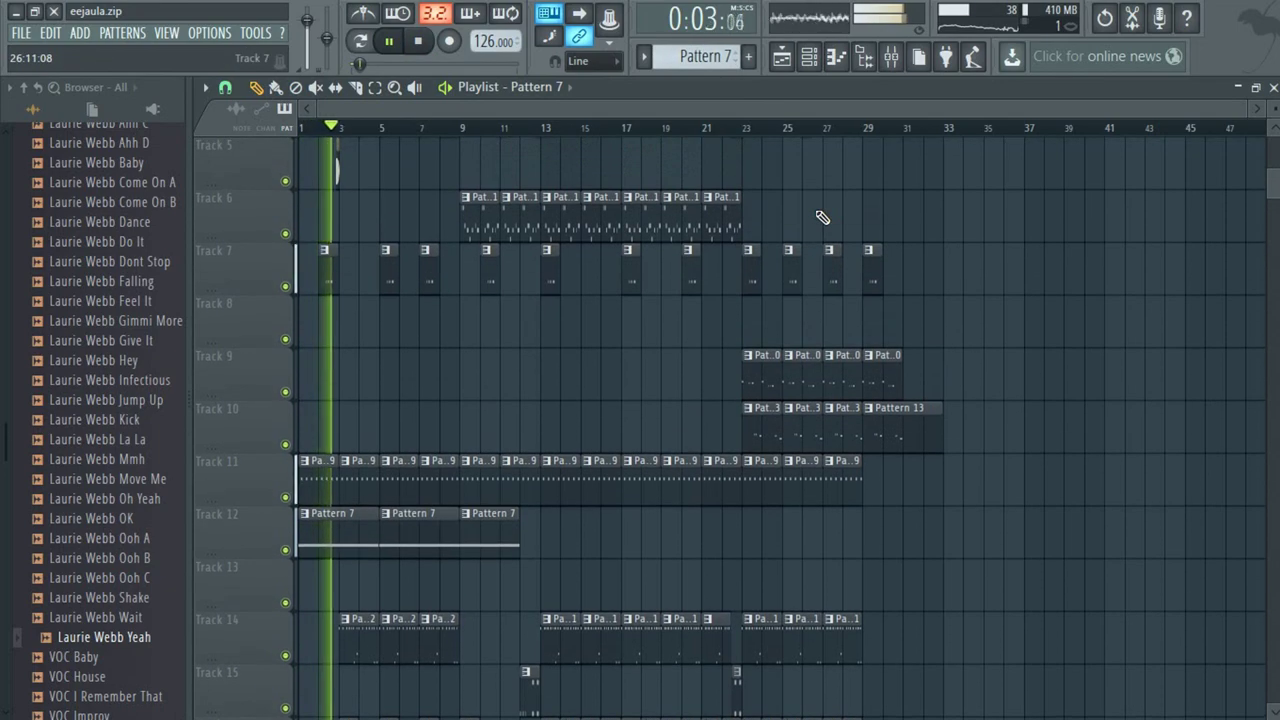
# Adjust the channel volume of the Laurie Webb Come On B vocal clip near bar 13 on Track 4, and return to the playlist.
pyautogui.scroll(-2, 882, 155)
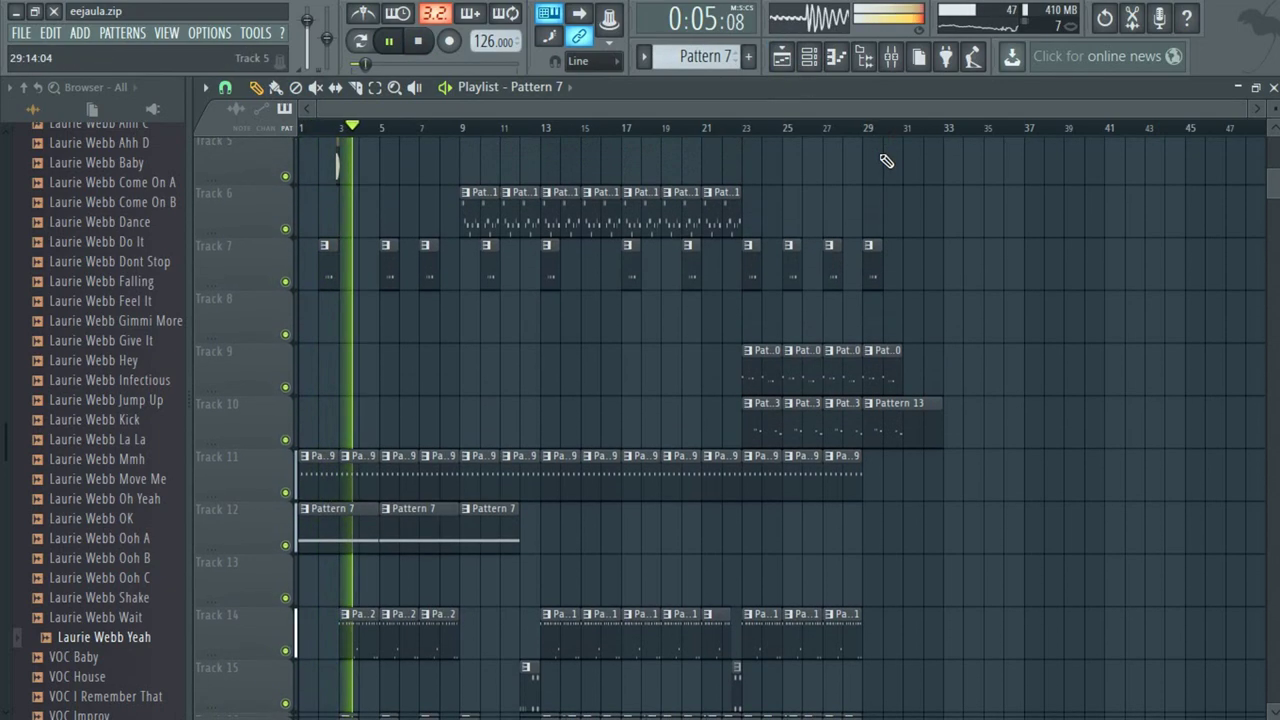
pyautogui.scroll(3, 1110, 180)
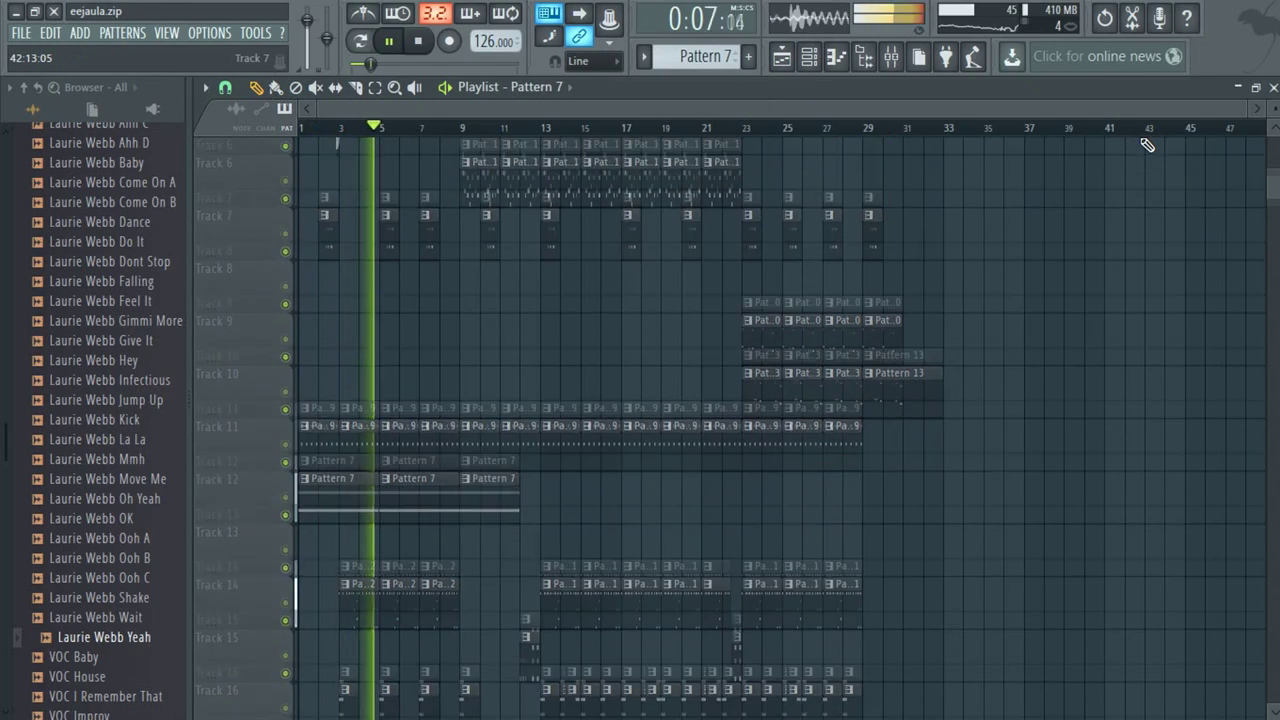
pyautogui.scroll(3, 1100, 235)
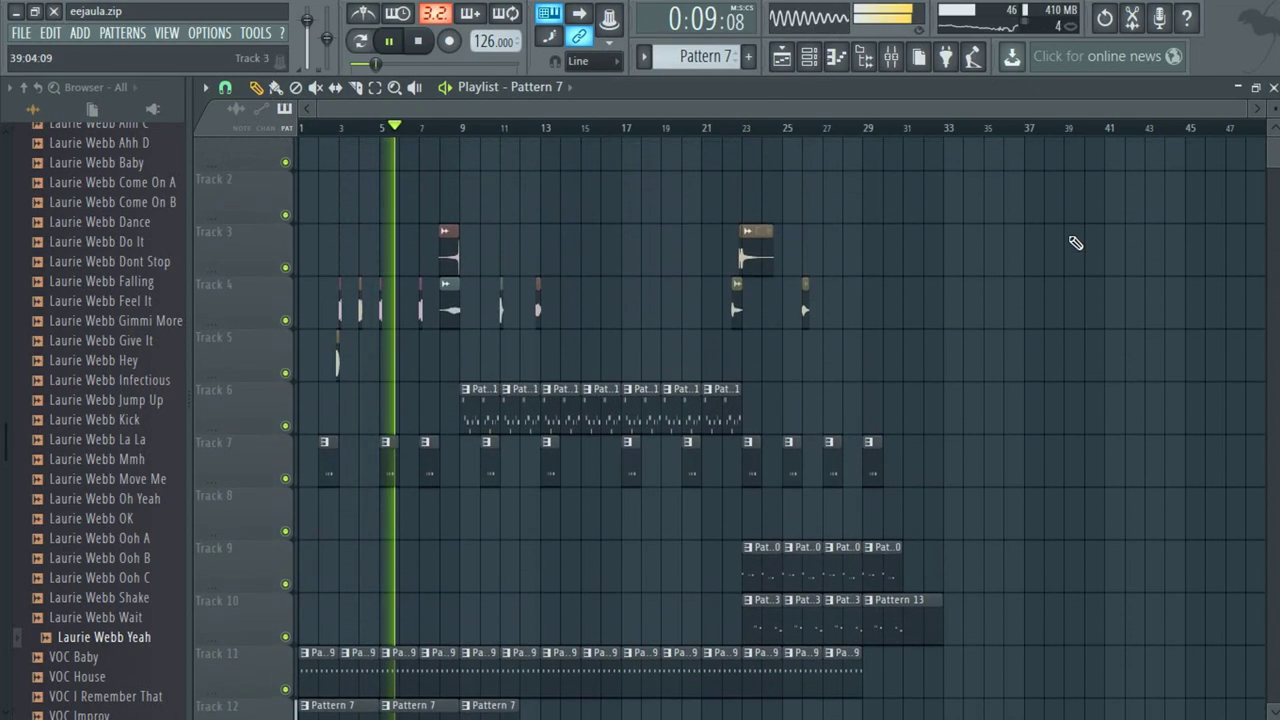
pyautogui.scroll(-1, 935, 262)
pyautogui.doubleClick(537, 273)
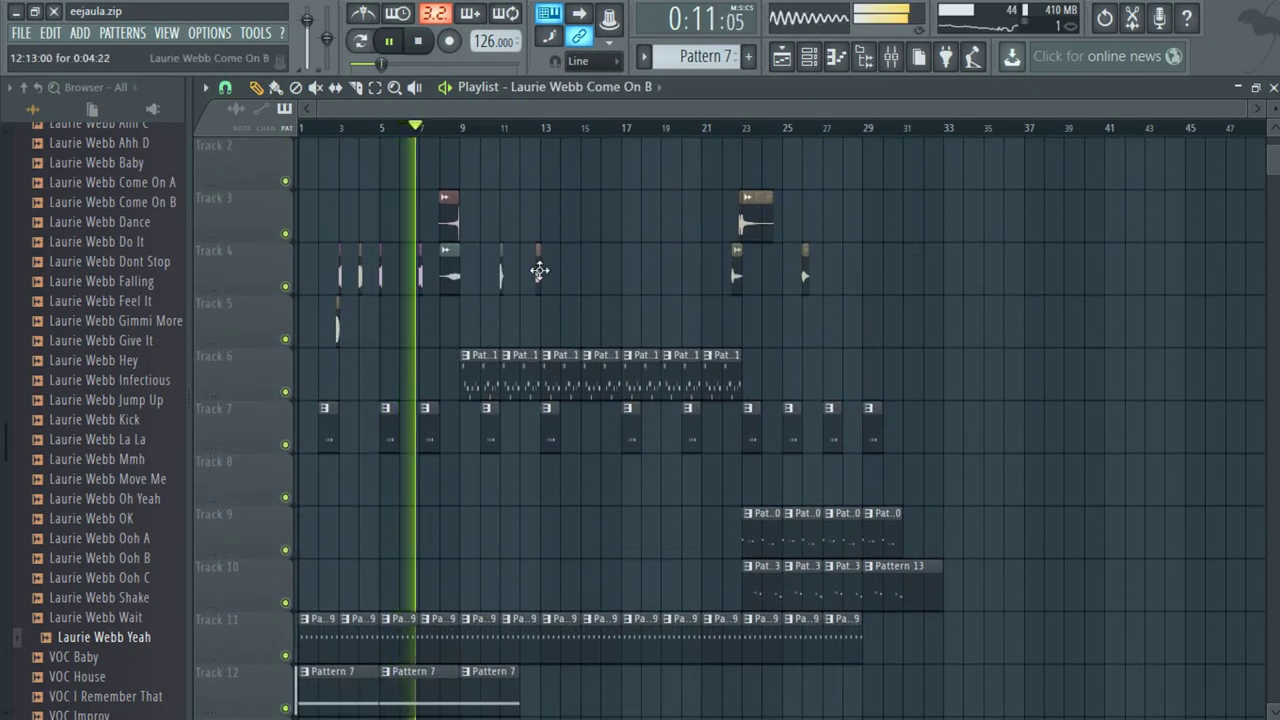
pyautogui.click(809, 56)
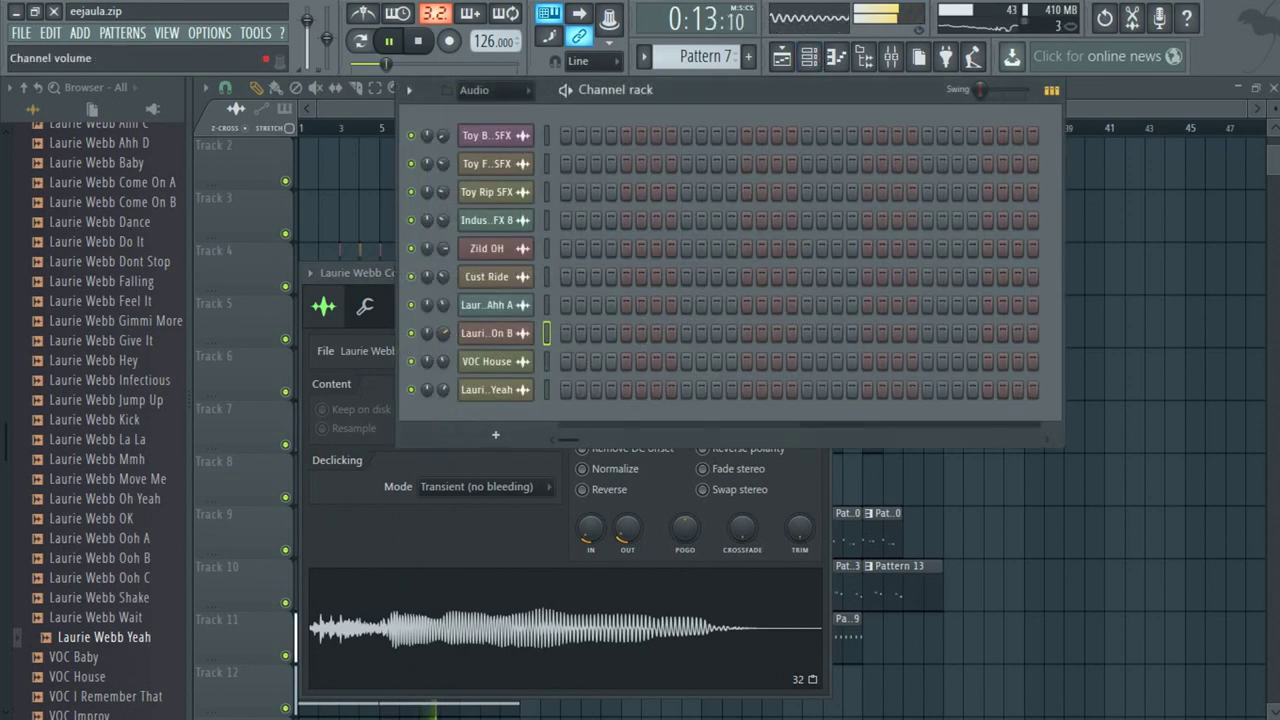
pyautogui.click(780, 58)
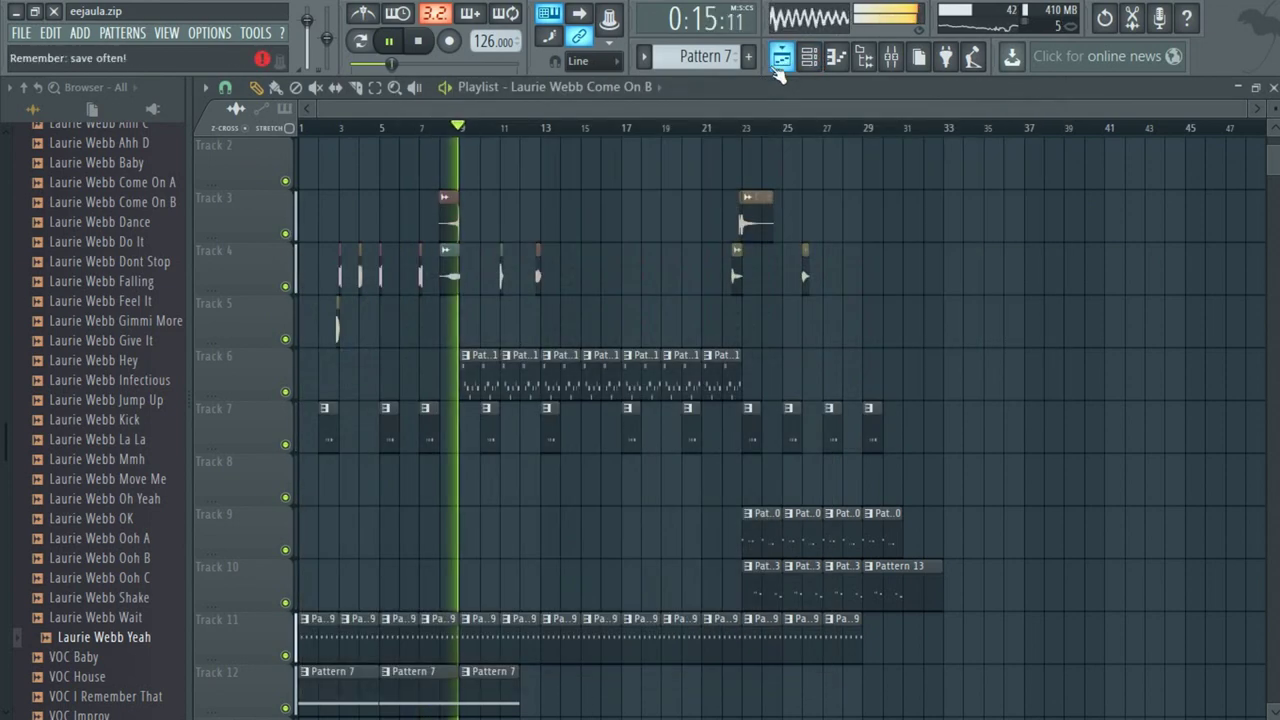
# Open Pattern 14 from Track 7, adjust the channel volume of Sawer, and return to the playlist.
pyautogui.scroll(-2, 737, 150)
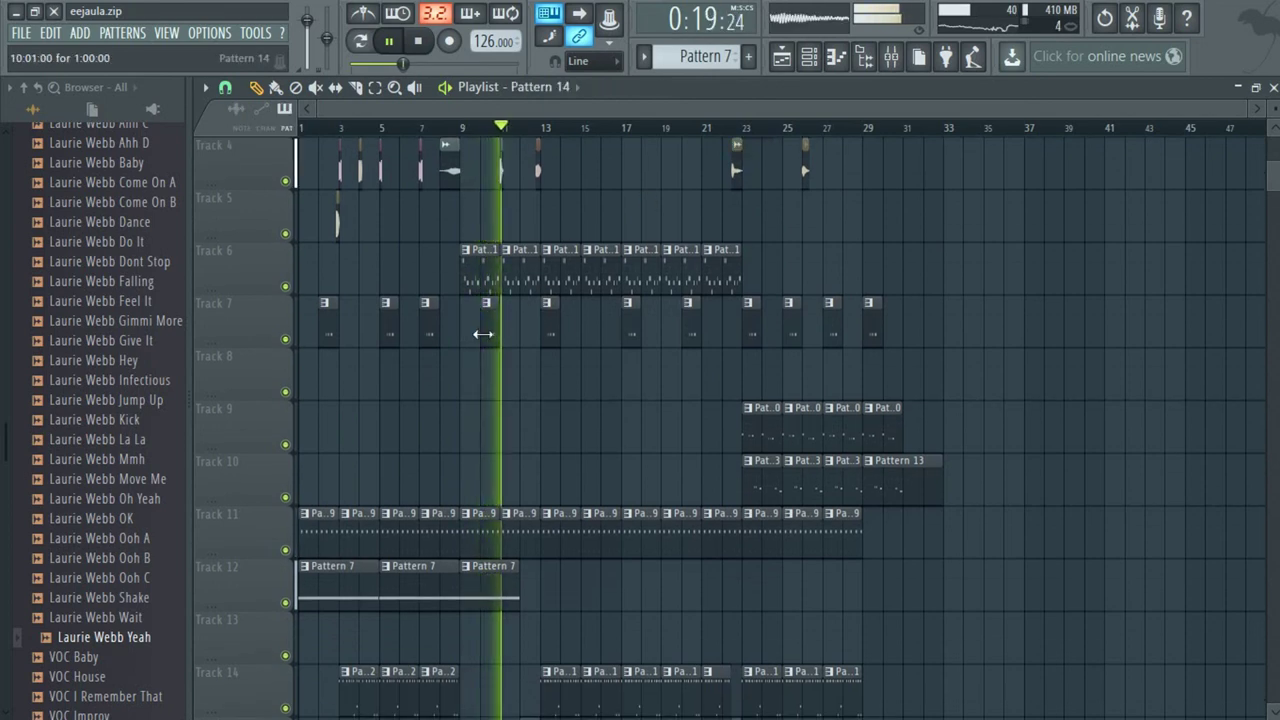
pyautogui.doubleClick(486, 333)
pyautogui.click(810, 60)
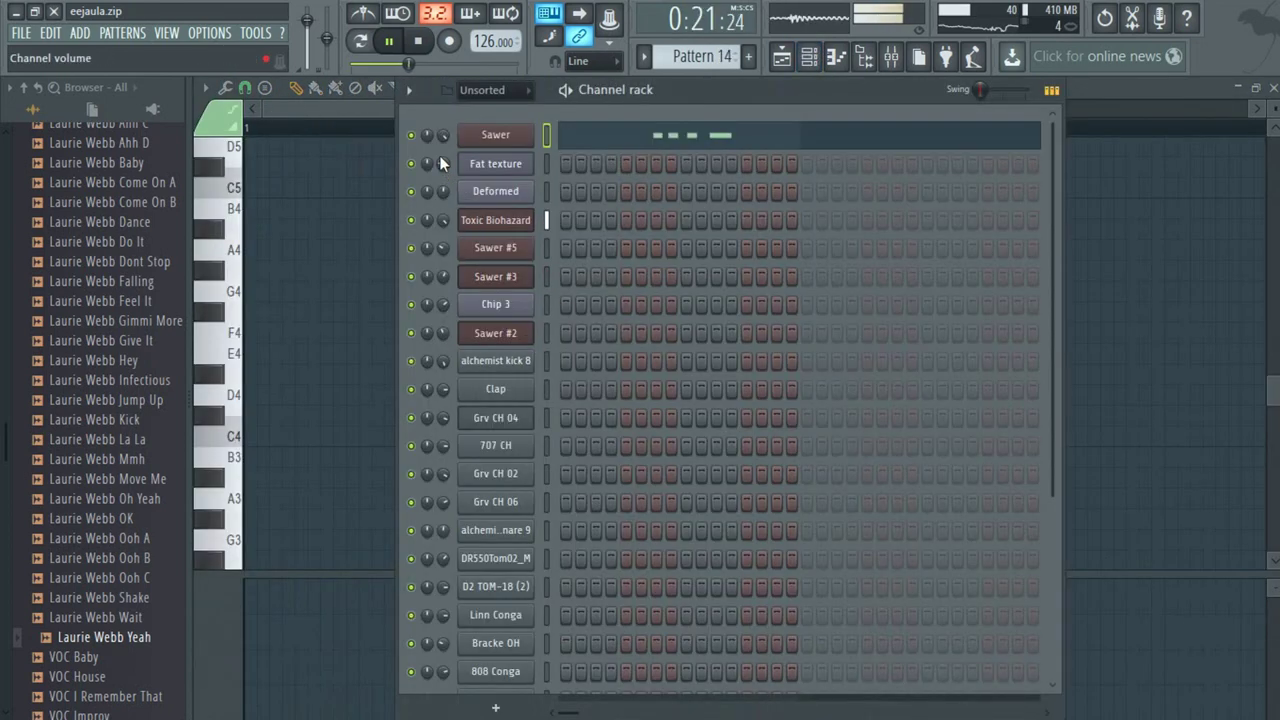
pyautogui.click(783, 60)
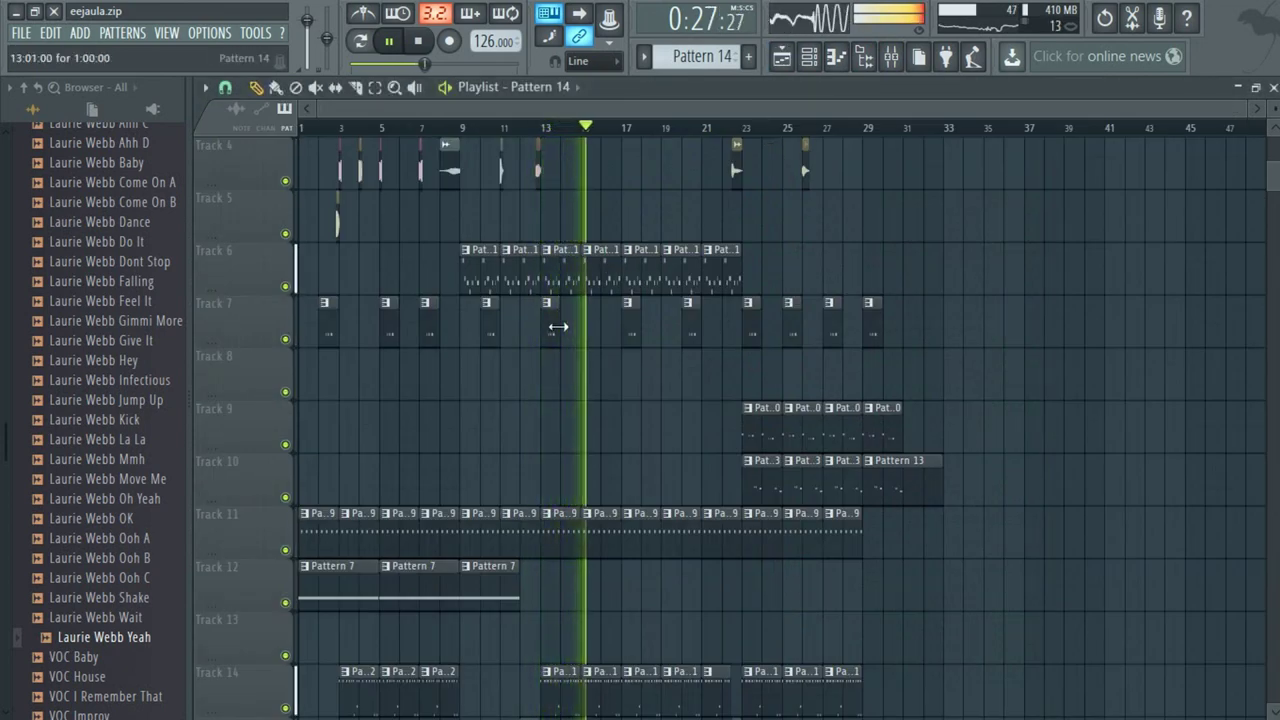
# Open Pattern 11 from Track 6, check its Toxic Biohazard channel in the channel rack, and return to the playlist.
pyautogui.doubleClick(607, 254)
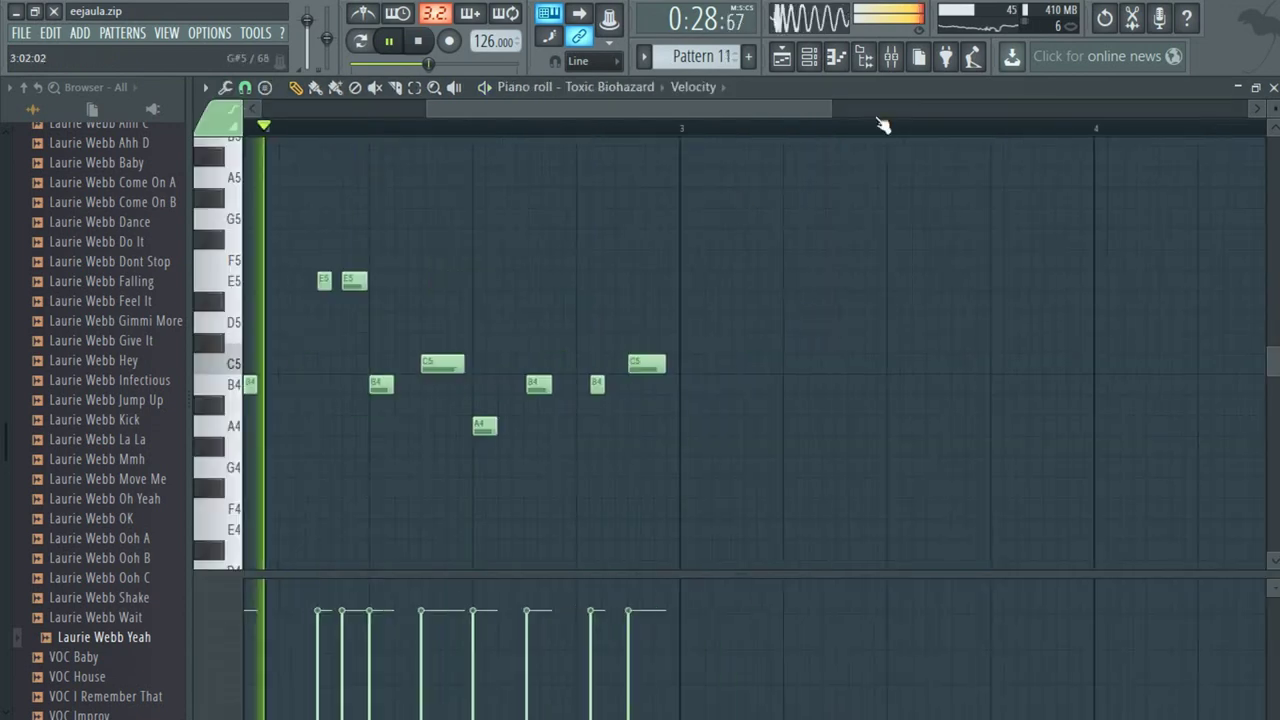
pyautogui.click(810, 60)
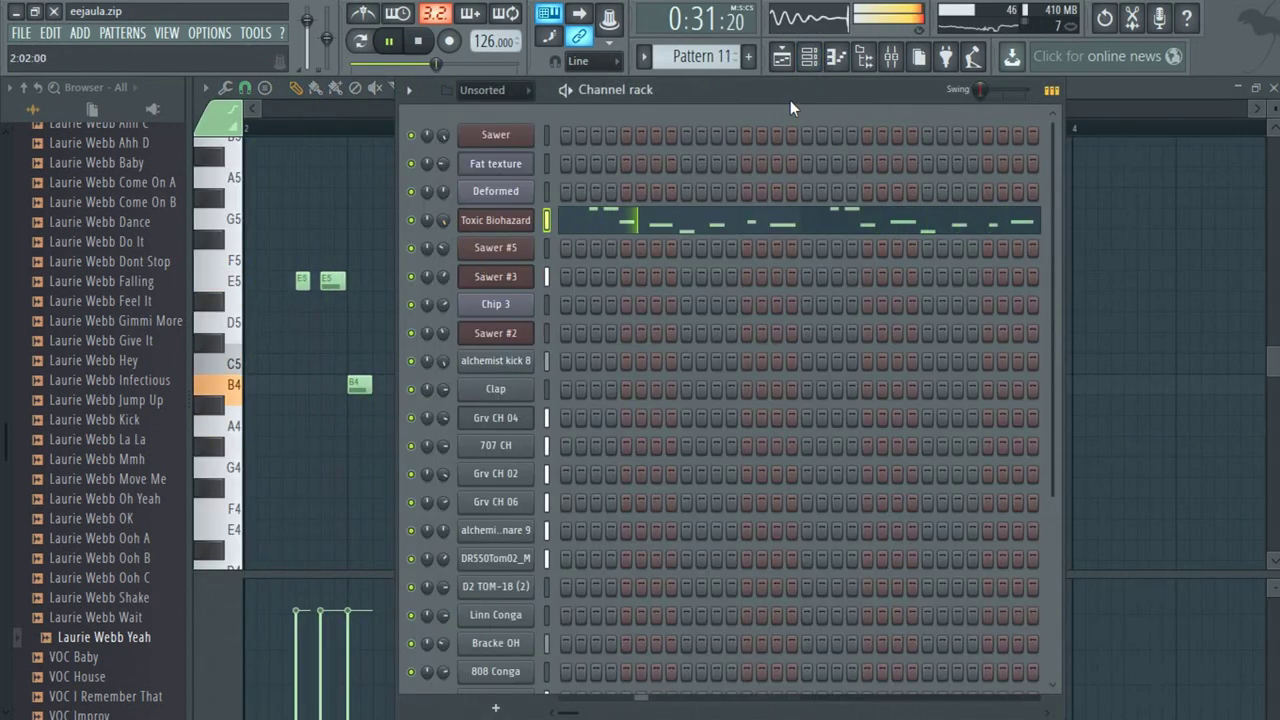
pyautogui.click(781, 58)
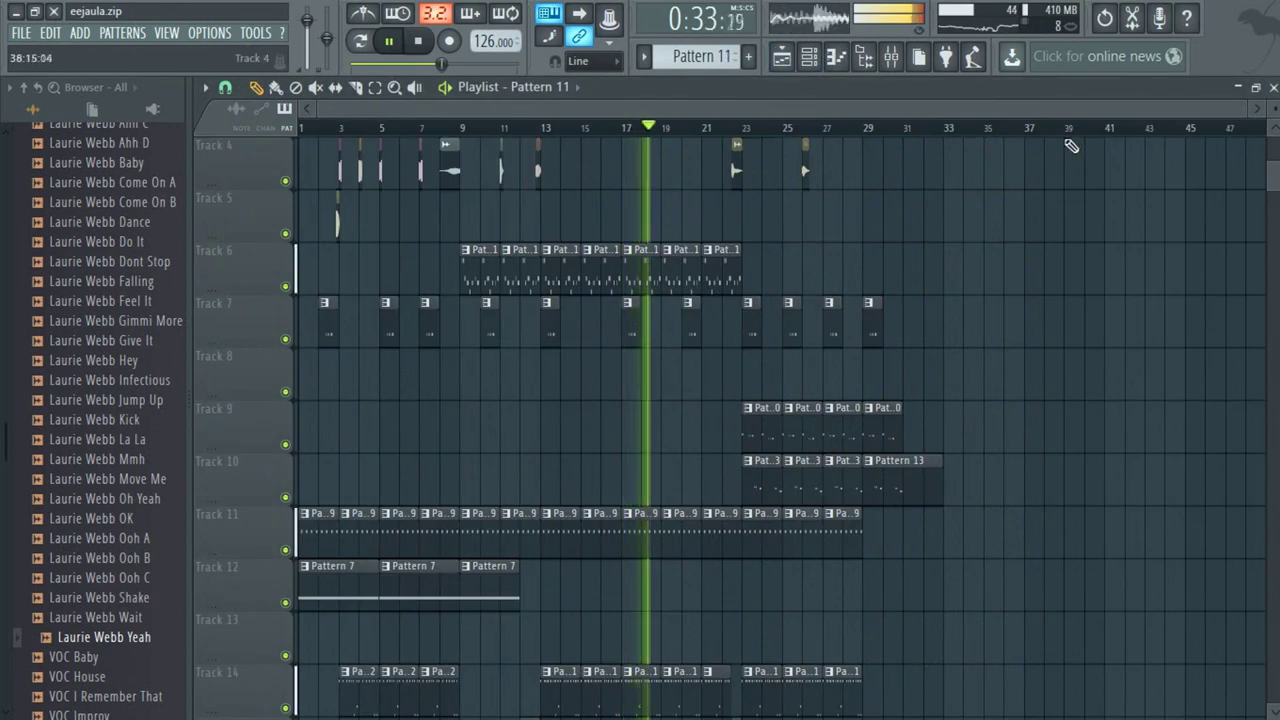
# Open Pattern 10 from Track 9, adjust the channel volume of Sawer #5, and return to the playlist.
pyautogui.scroll(2, 1072, 145)
pyautogui.scroll(-5, 1168, 263)
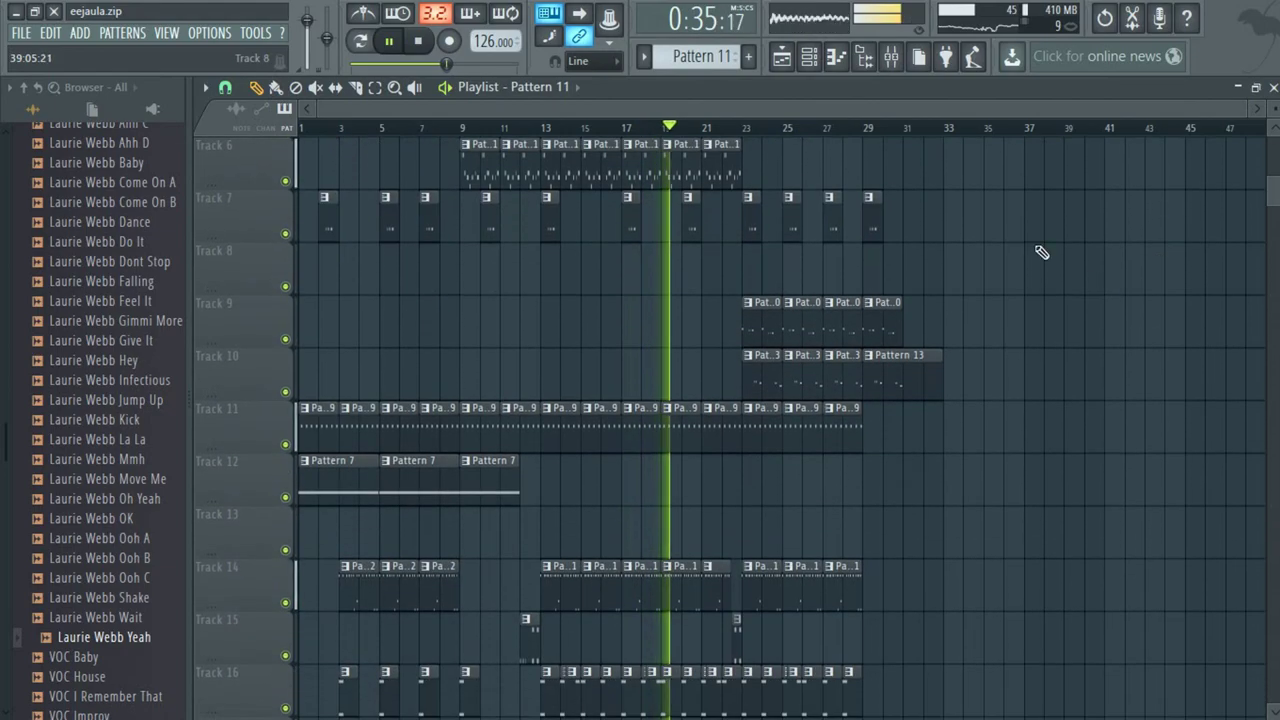
pyautogui.scroll(-1, 1005, 200)
pyautogui.scroll(2, 997, 143)
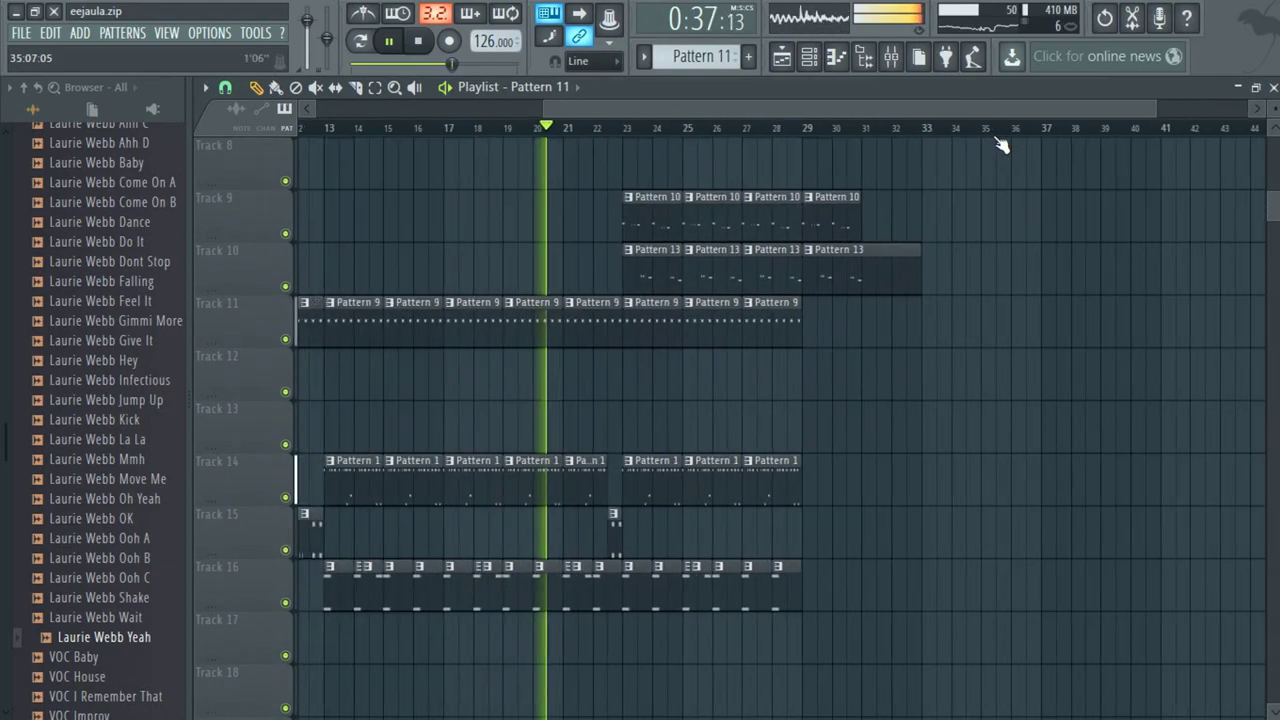
pyautogui.scroll(-1, 1002, 145)
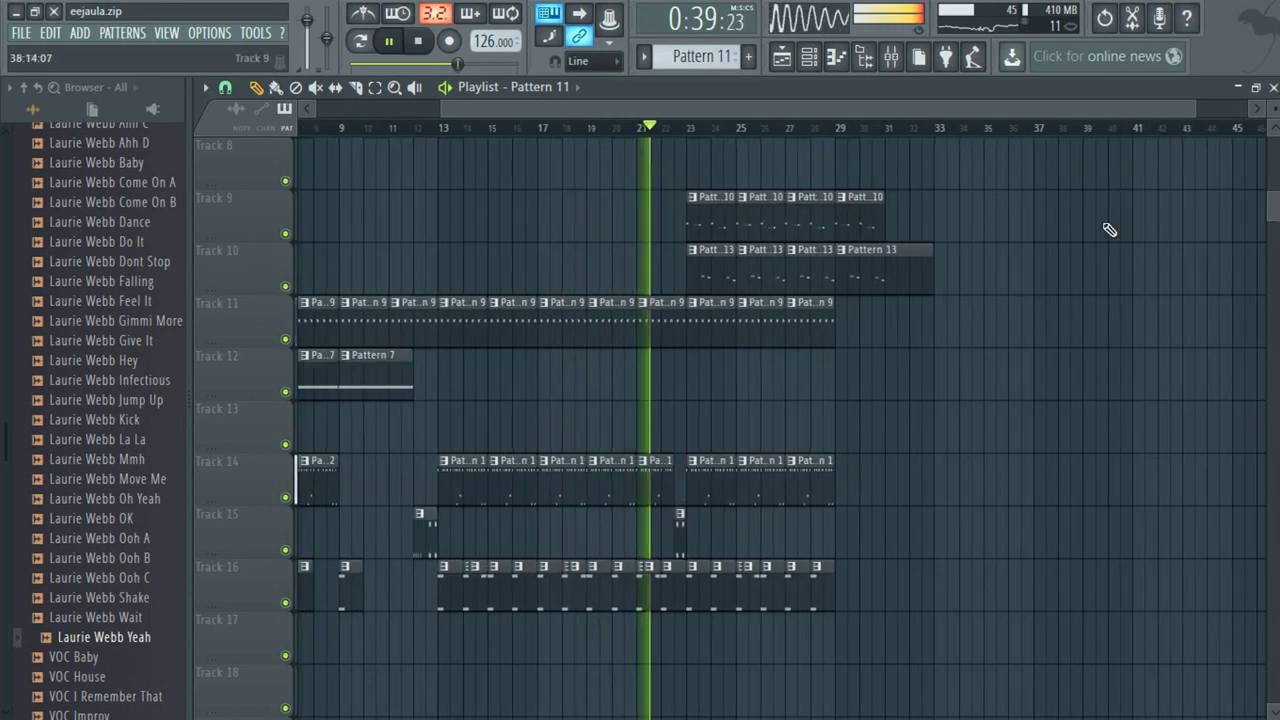
pyautogui.scroll(3, 1138, 297)
pyautogui.scroll(1, 1136, 285)
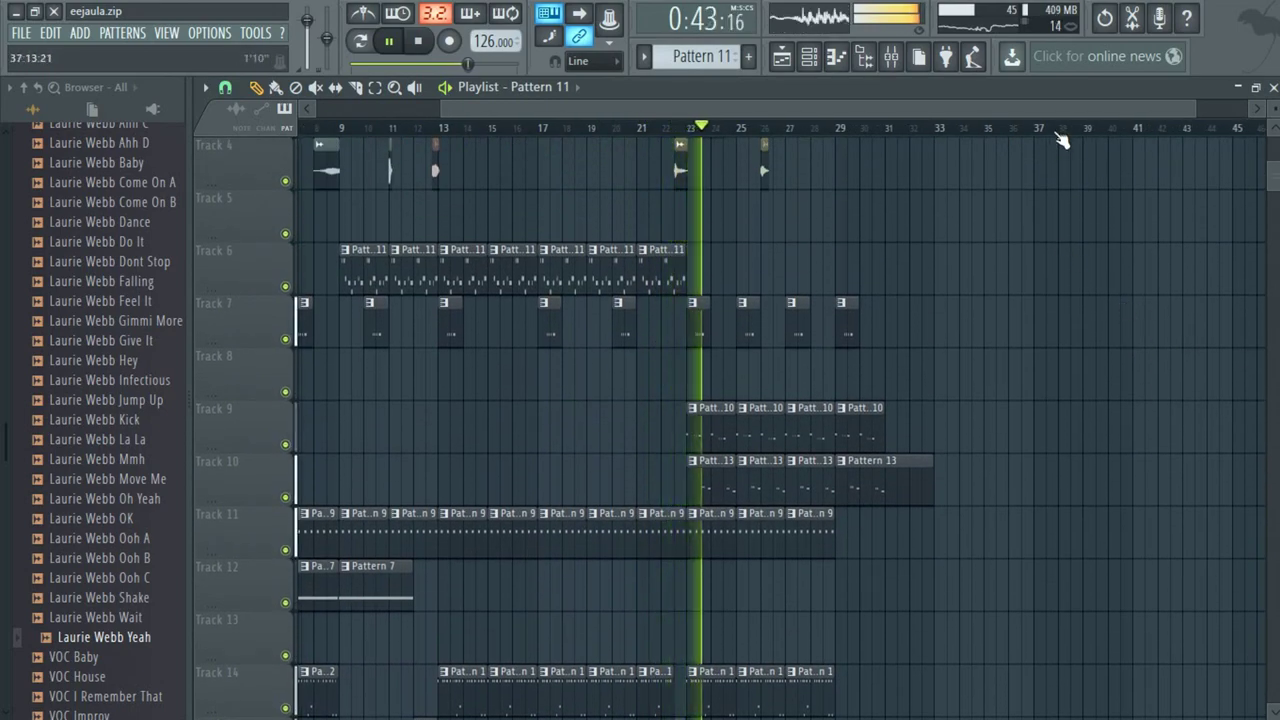
pyautogui.scroll(-1, 1050, 135)
pyautogui.click(823, 428)
pyautogui.doubleClick(823, 428)
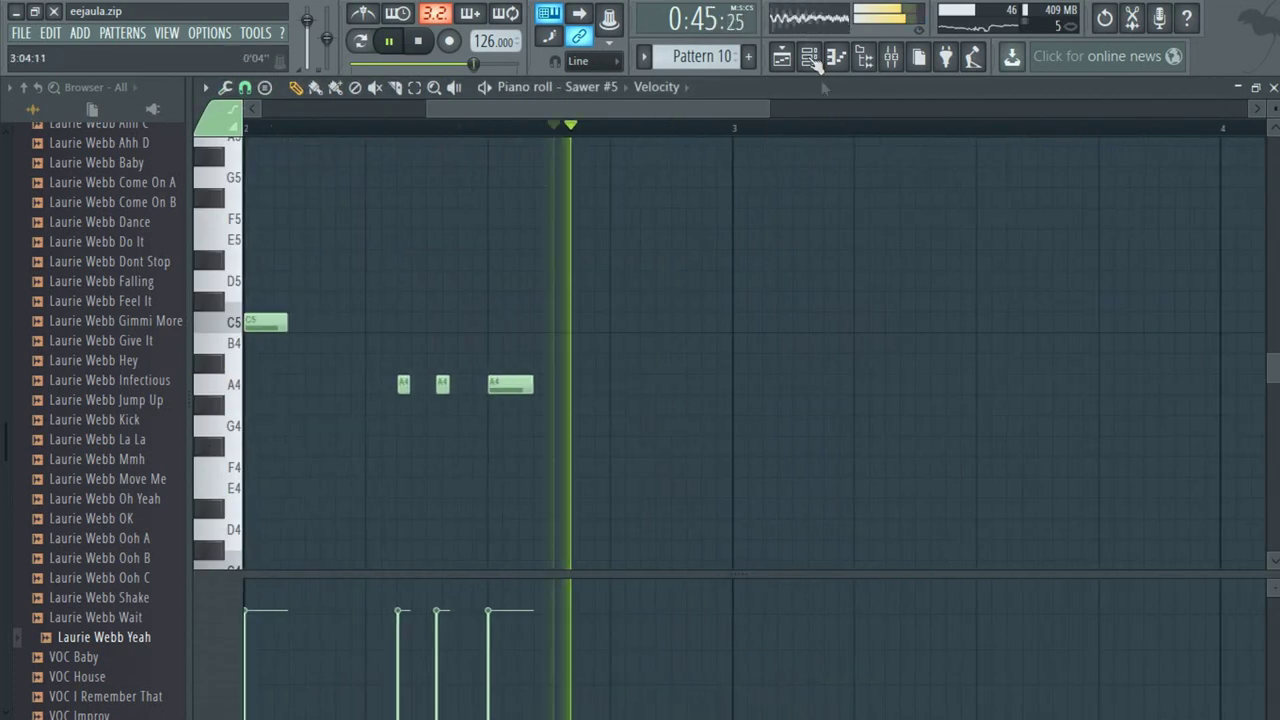
pyautogui.click(811, 59)
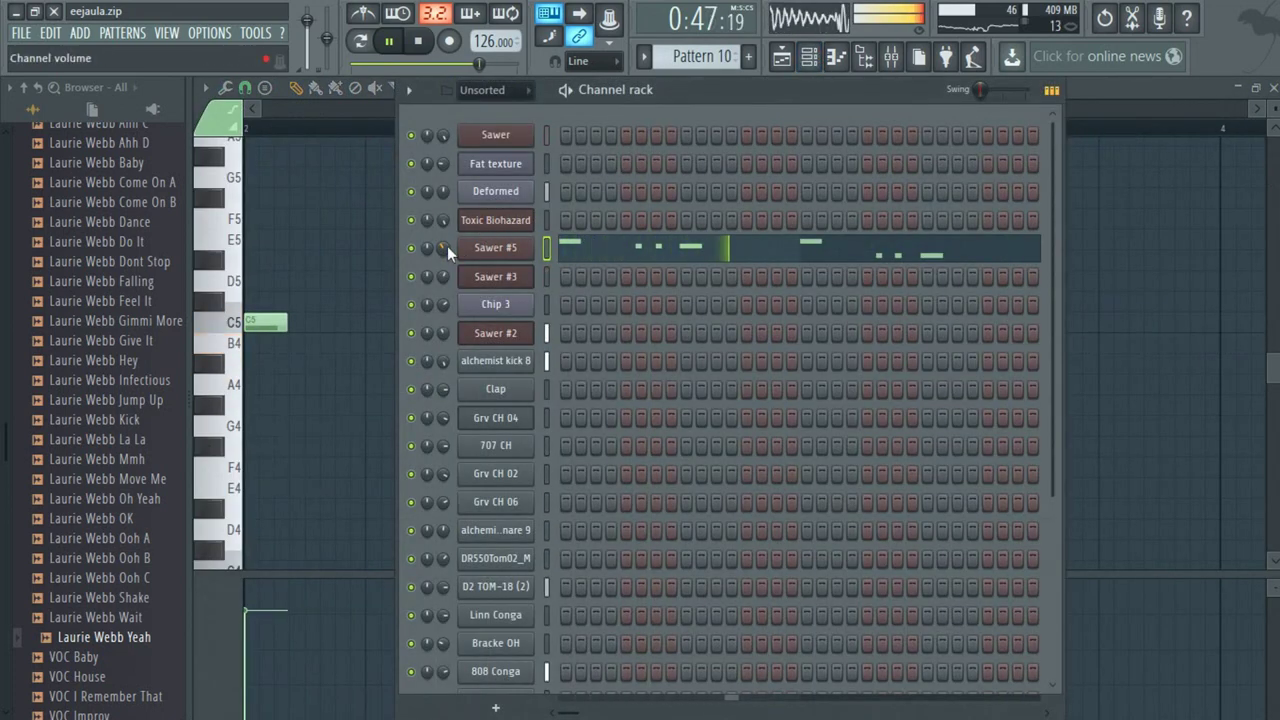
pyautogui.click(782, 57)
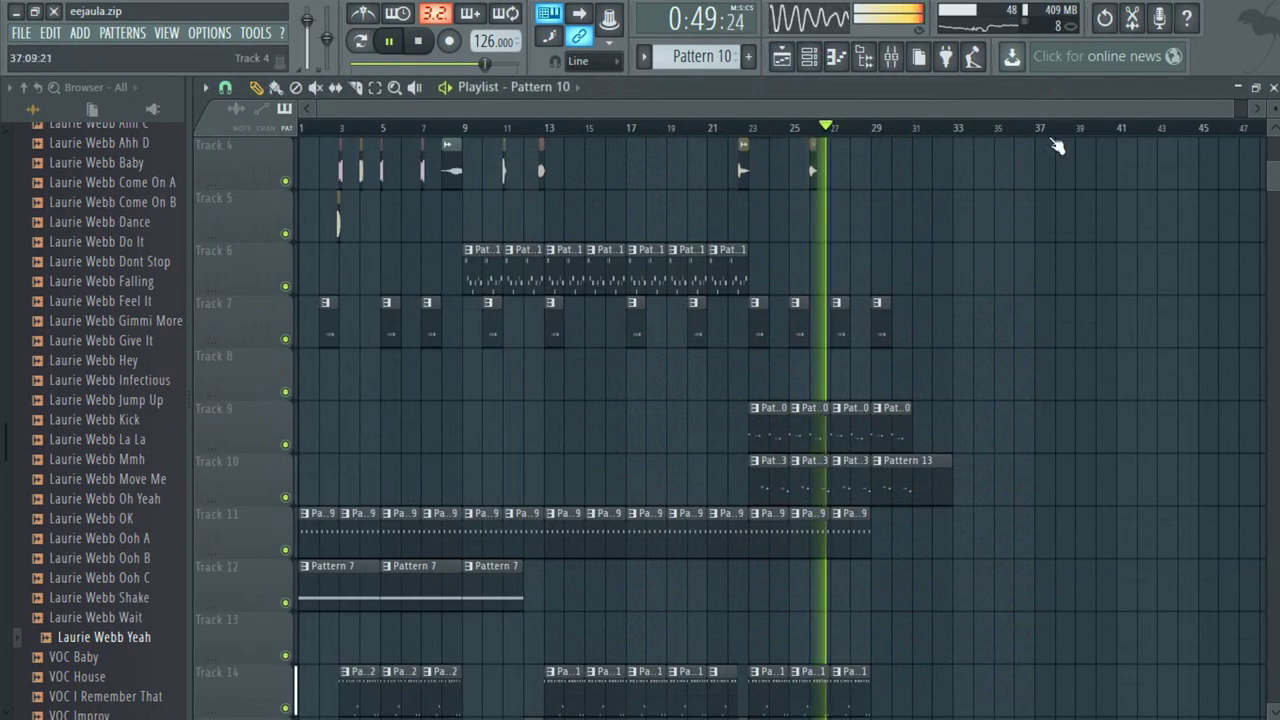
# Shorten the last Pattern 13 clip on Track 10 to end at bar 31, and stop the playback.
pyautogui.scroll(2, 1065, 135)
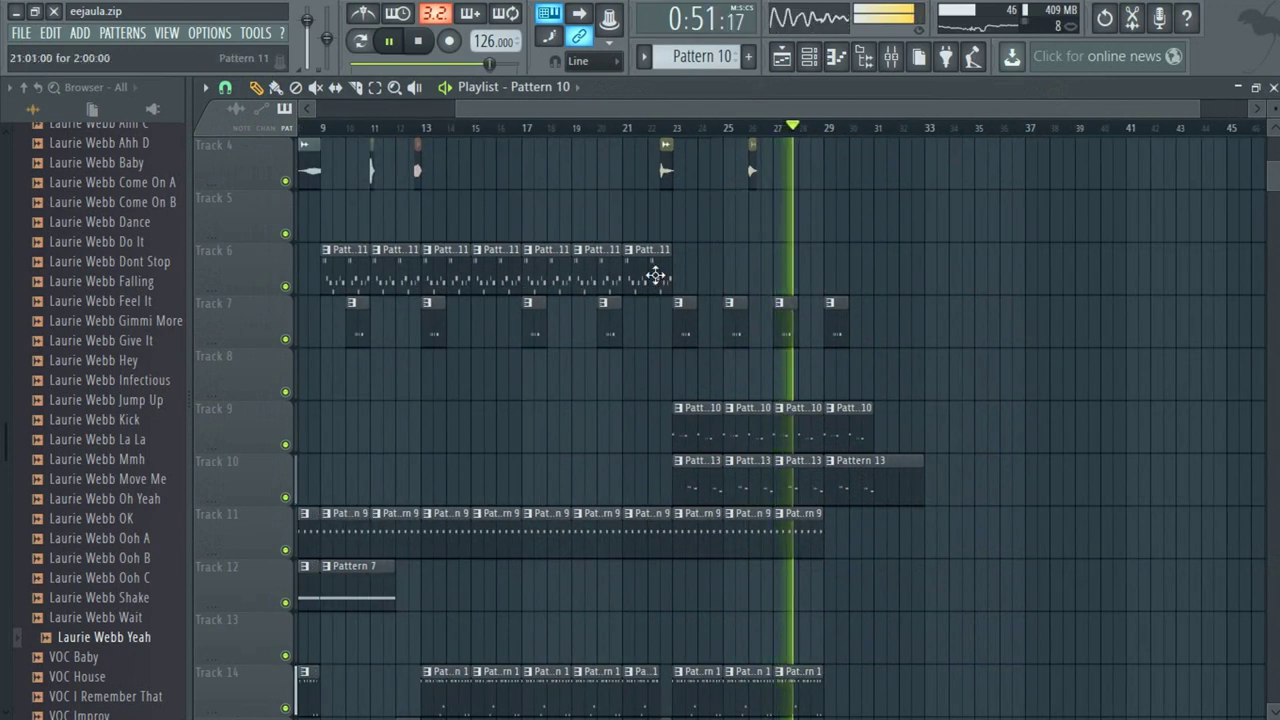
pyautogui.moveTo(922, 478); pyautogui.dragTo(872, 477)
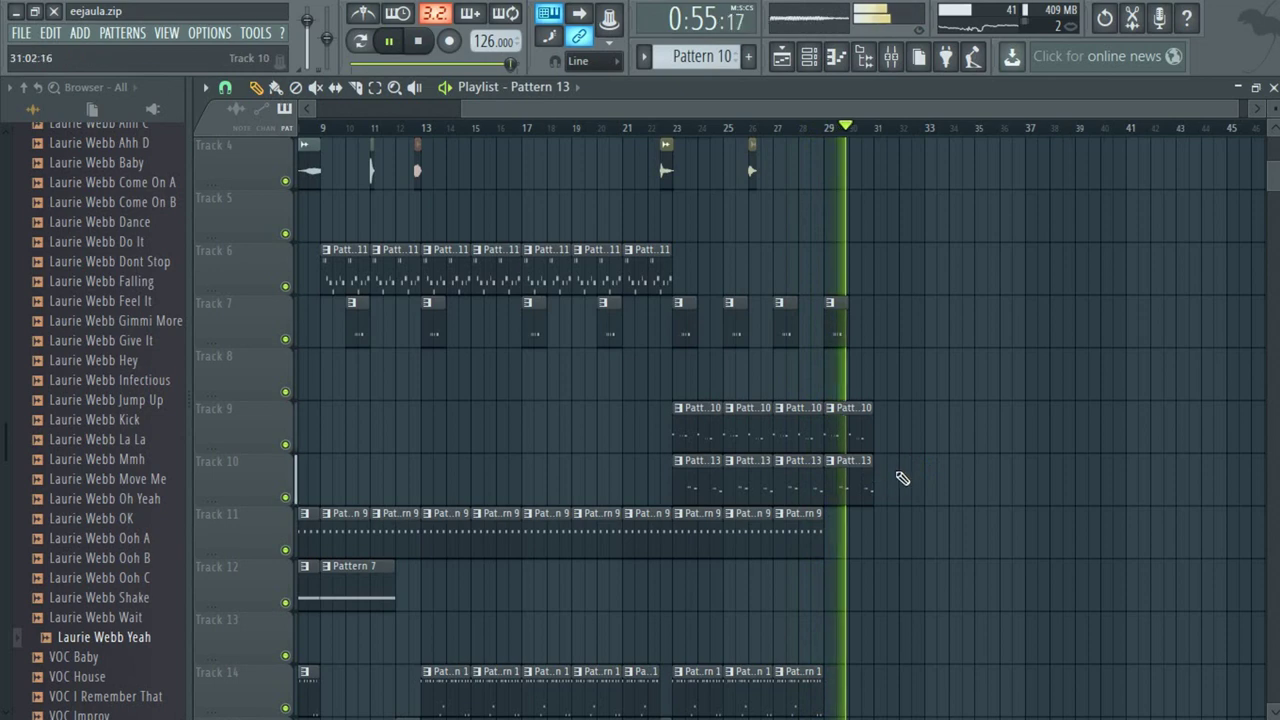
pyautogui.scroll(-2, 895, 465)
pyautogui.press('space')
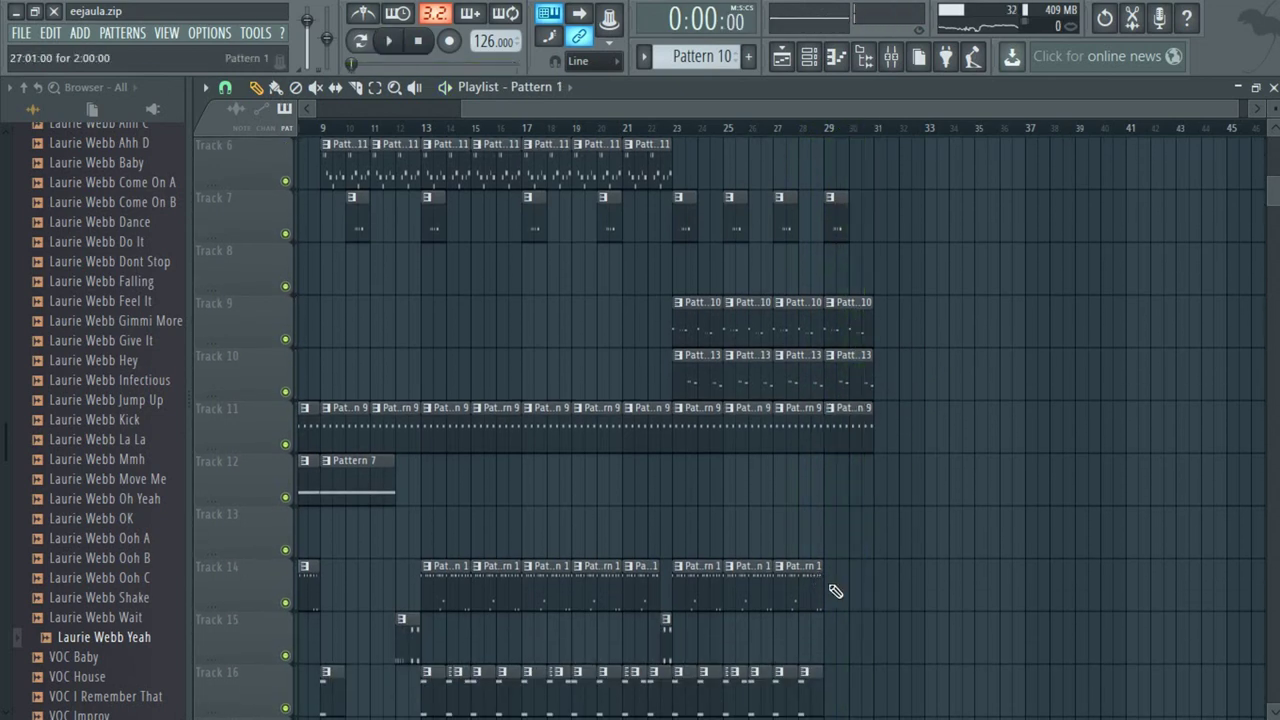
# Continue Pattern 1 on Track 14 and Pattern 12 on Track 16 to bar 31, and add Pattern 10, 13 and 14 clips at bar 31.
pyautogui.scroll(-2, 851, 581)
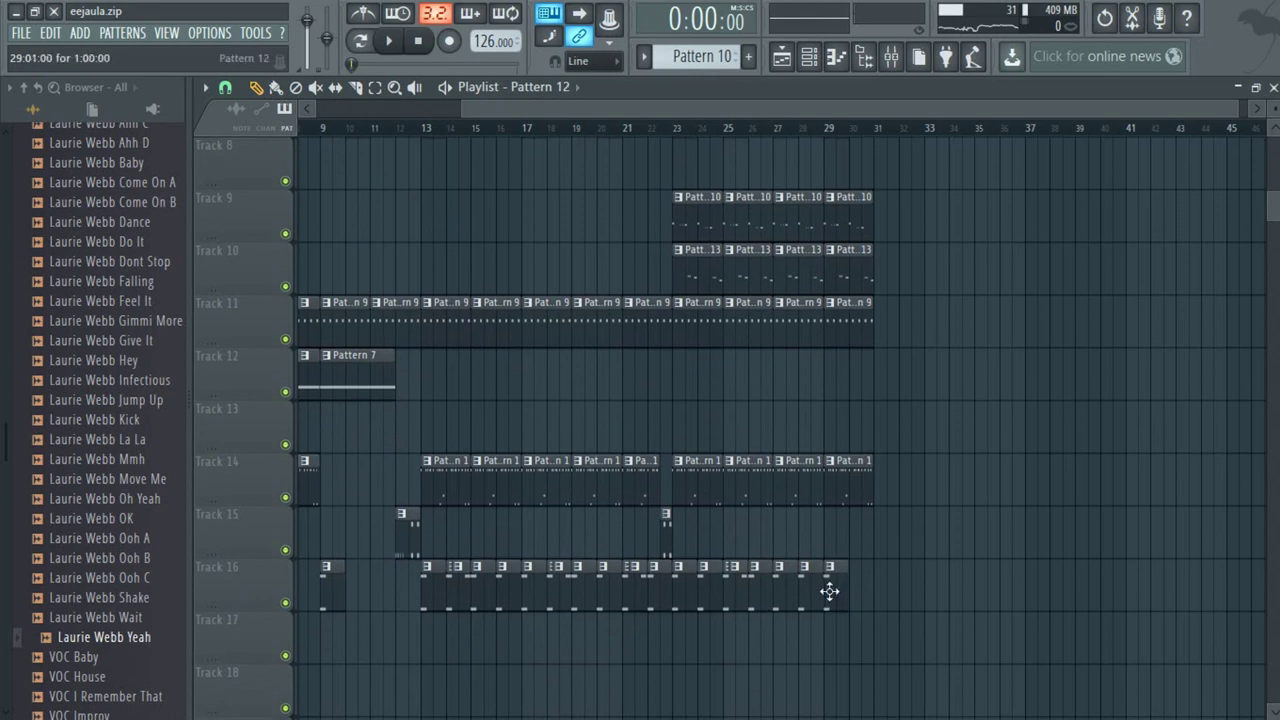
pyautogui.scroll(2, 923, 475)
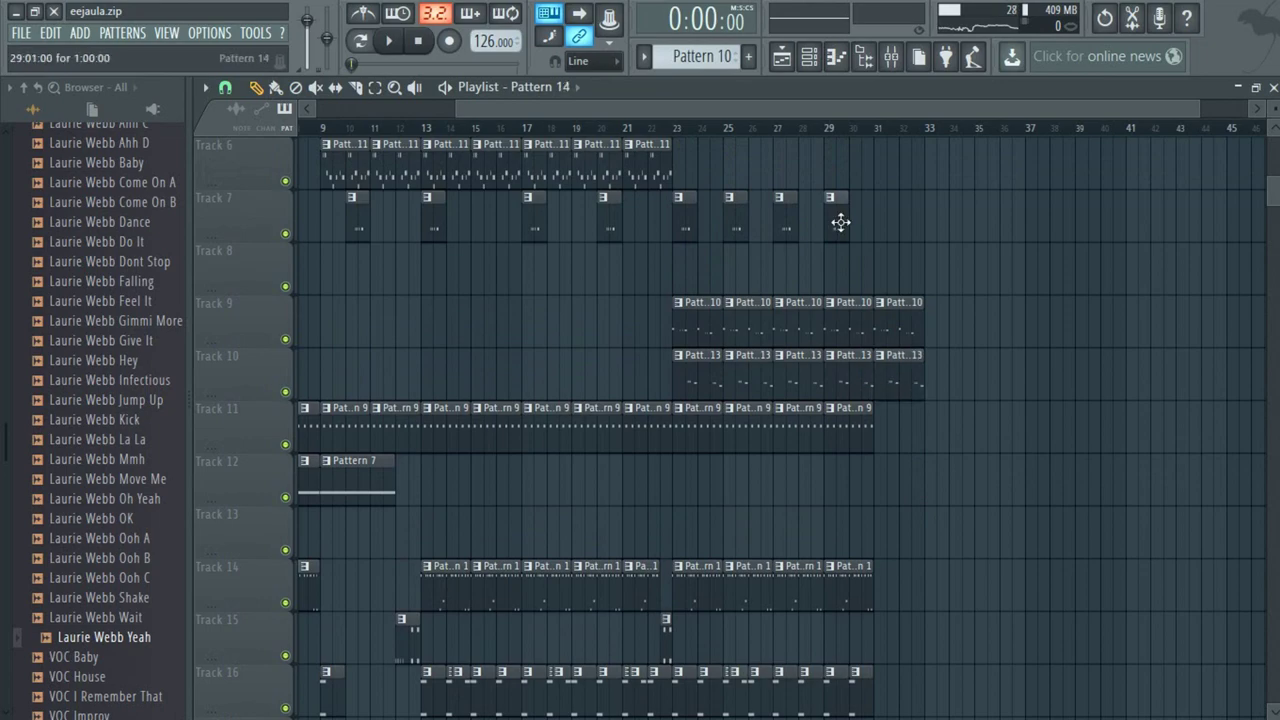
pyautogui.scroll(-2, 963, 357)
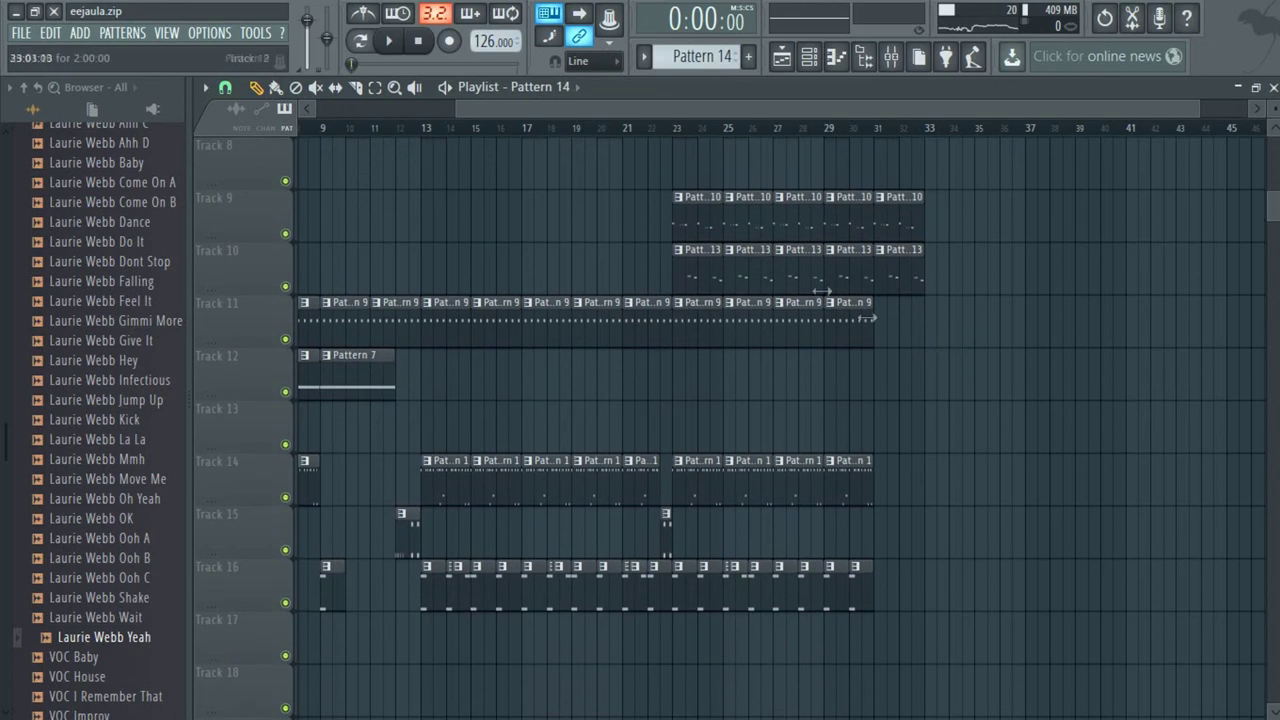
pyautogui.scroll(2, 640, 178)
pyautogui.scroll(-1, 828, 386)
pyautogui.scroll(-2, 828, 386)
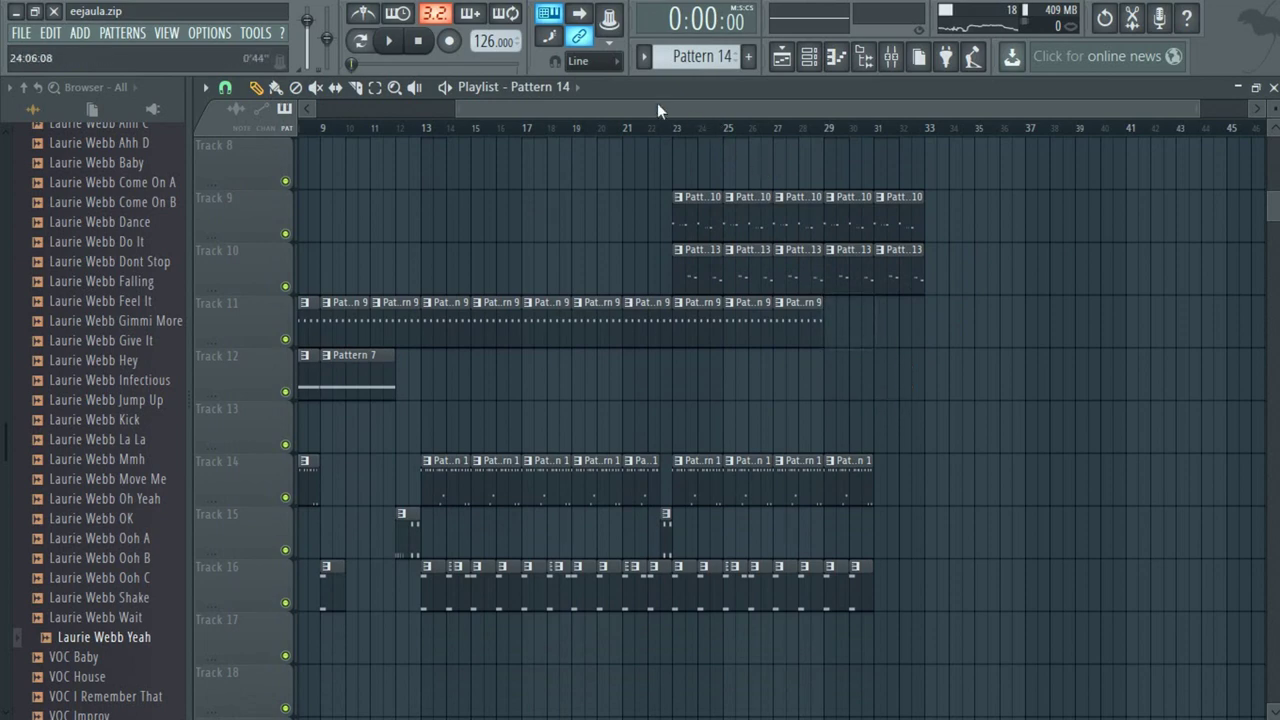
# Play the song from bar 23 to hear the extended section.
pyautogui.click(388, 42)
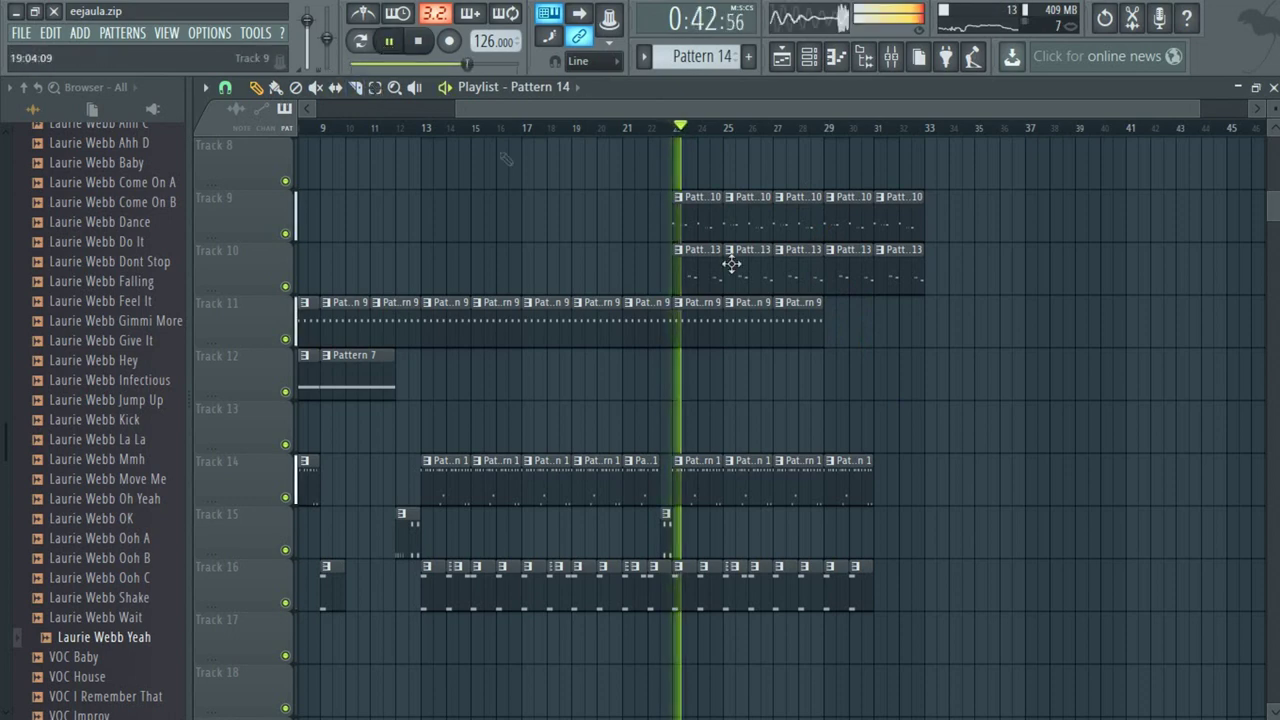
pyautogui.scroll(2, 1080, 400)
pyautogui.scroll(-1, 1080, 402)
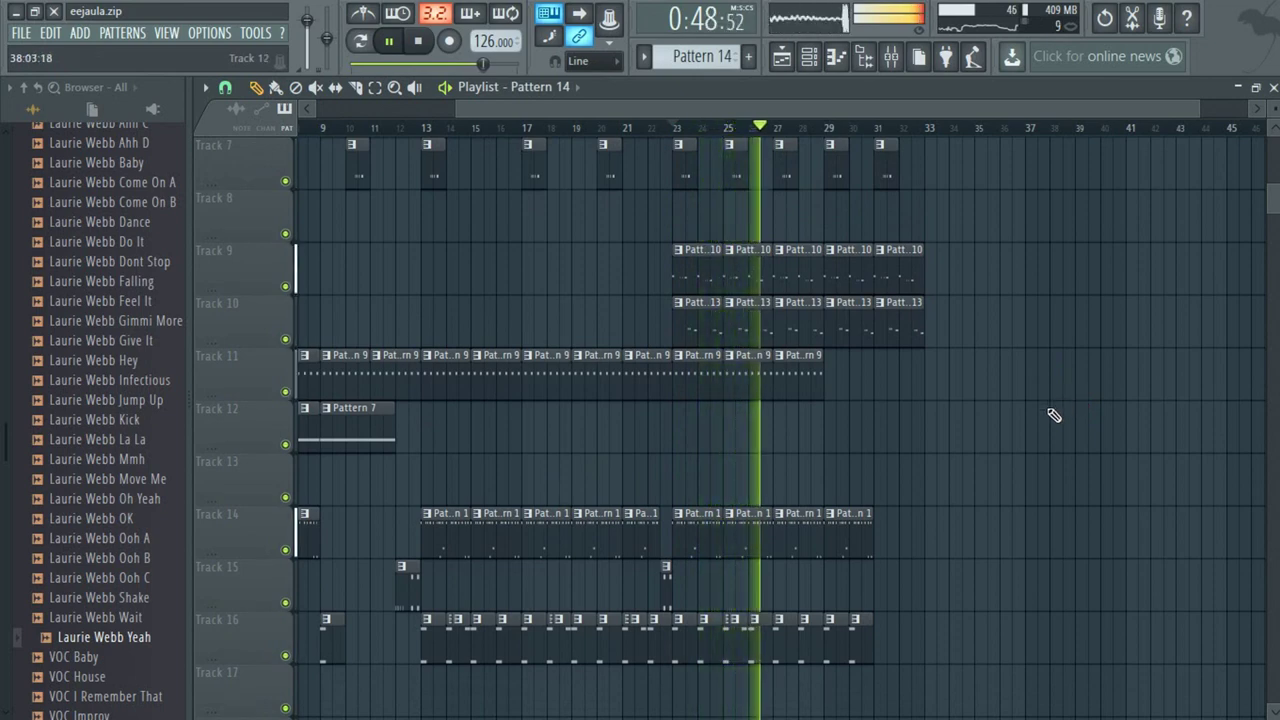
# Add an extra Pattern 12 clip on Track 16 about a quarter bar after bar 30, ending at bar 31.
pyautogui.click(741, 659)
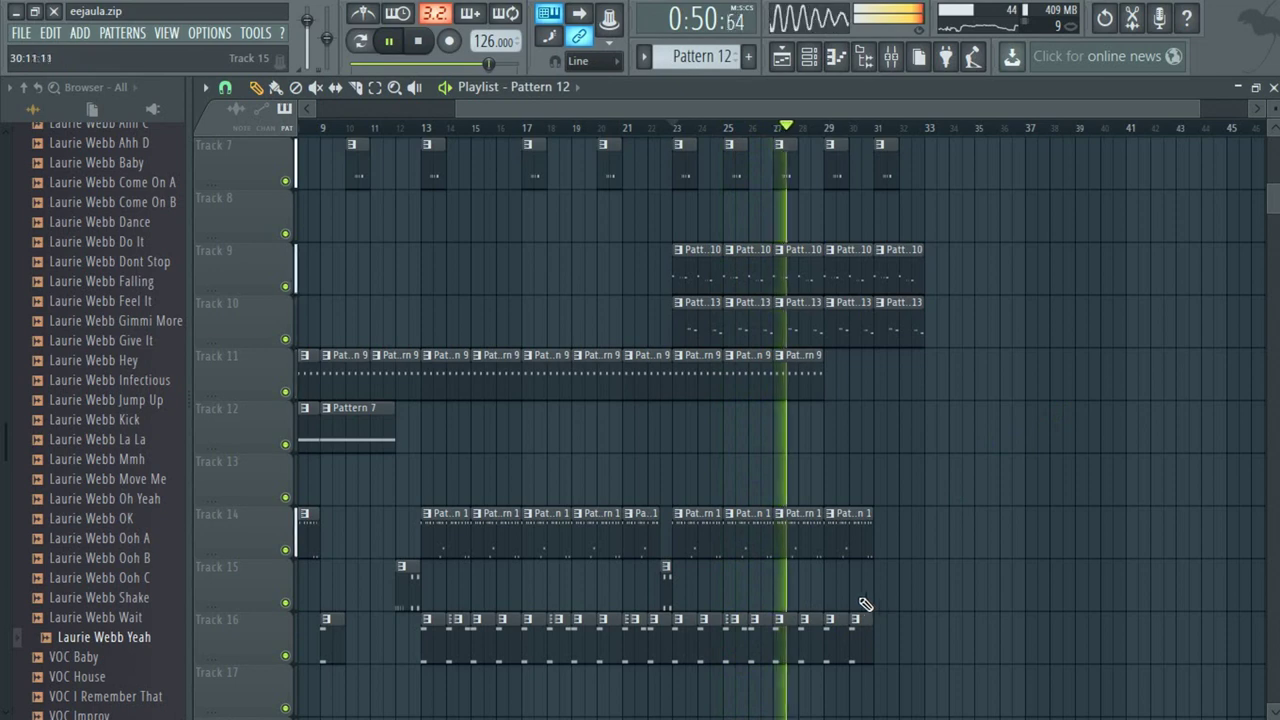
pyautogui.moveTo(861, 598); pyautogui.dragTo(878, 598)
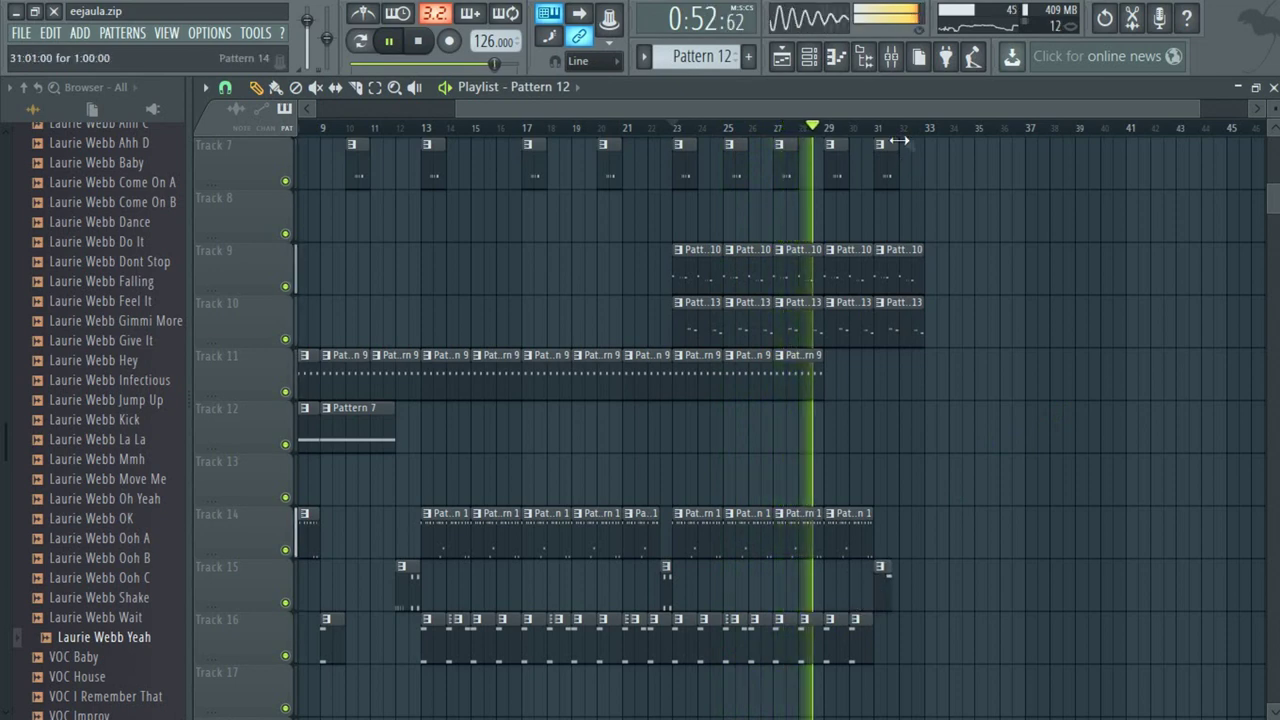
pyautogui.scroll(6, 899, 140)
pyautogui.moveTo(718, 588); pyautogui.dragTo(531, 651)
pyautogui.scroll(-3, 733, 133)
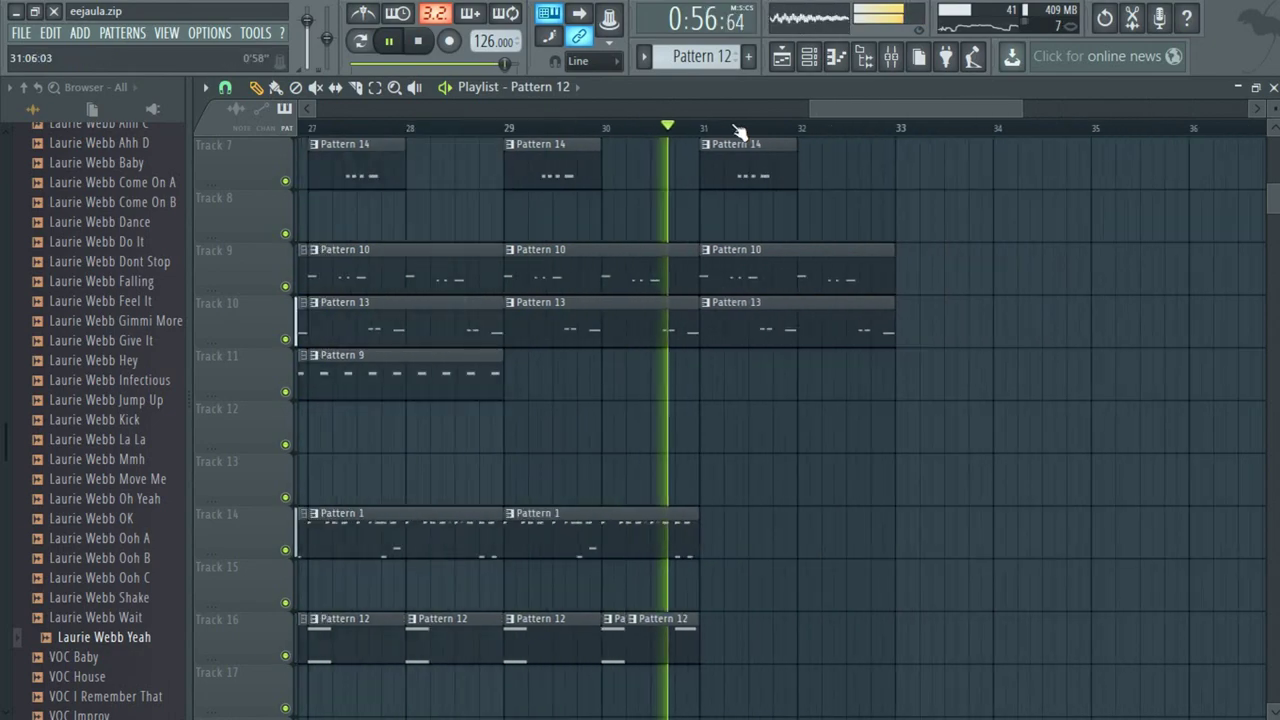
# Place another Pattern 9 clip at bar 29 on Track 11, ending at bar 31.
pyautogui.scroll(-4, 737, 128)
pyautogui.click(629, 377)
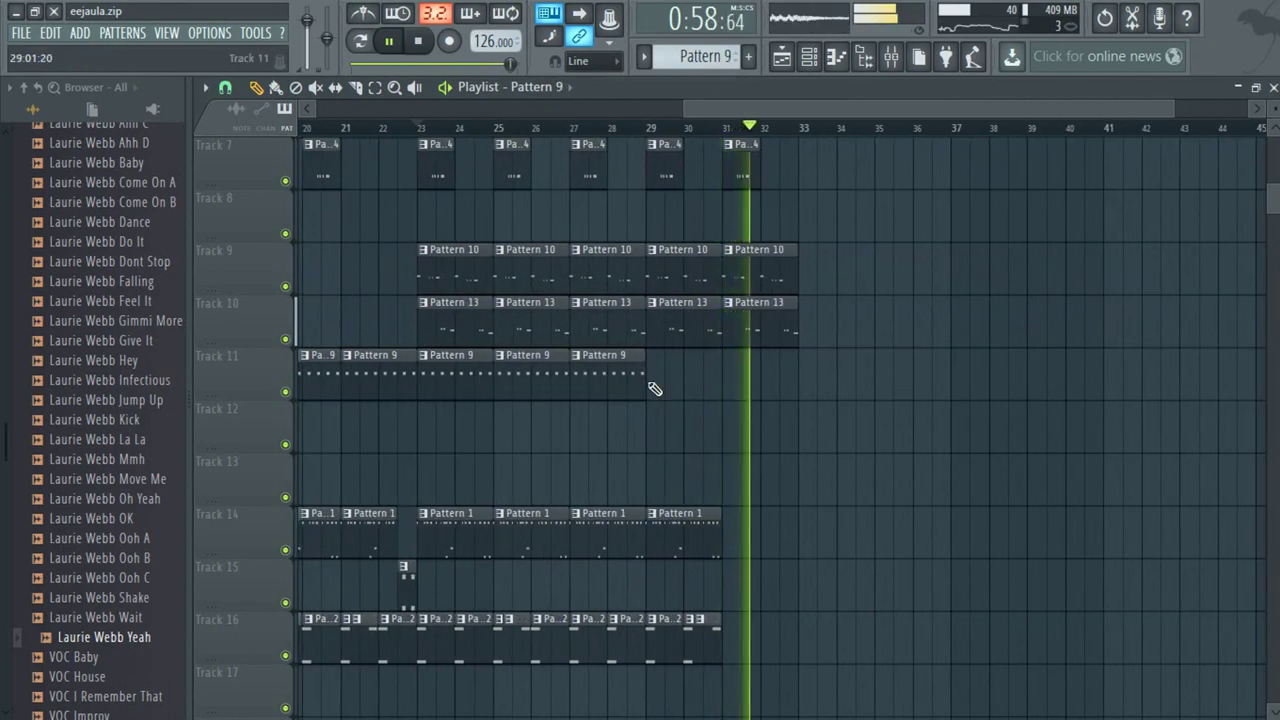
pyautogui.scroll(-4, 771, 129)
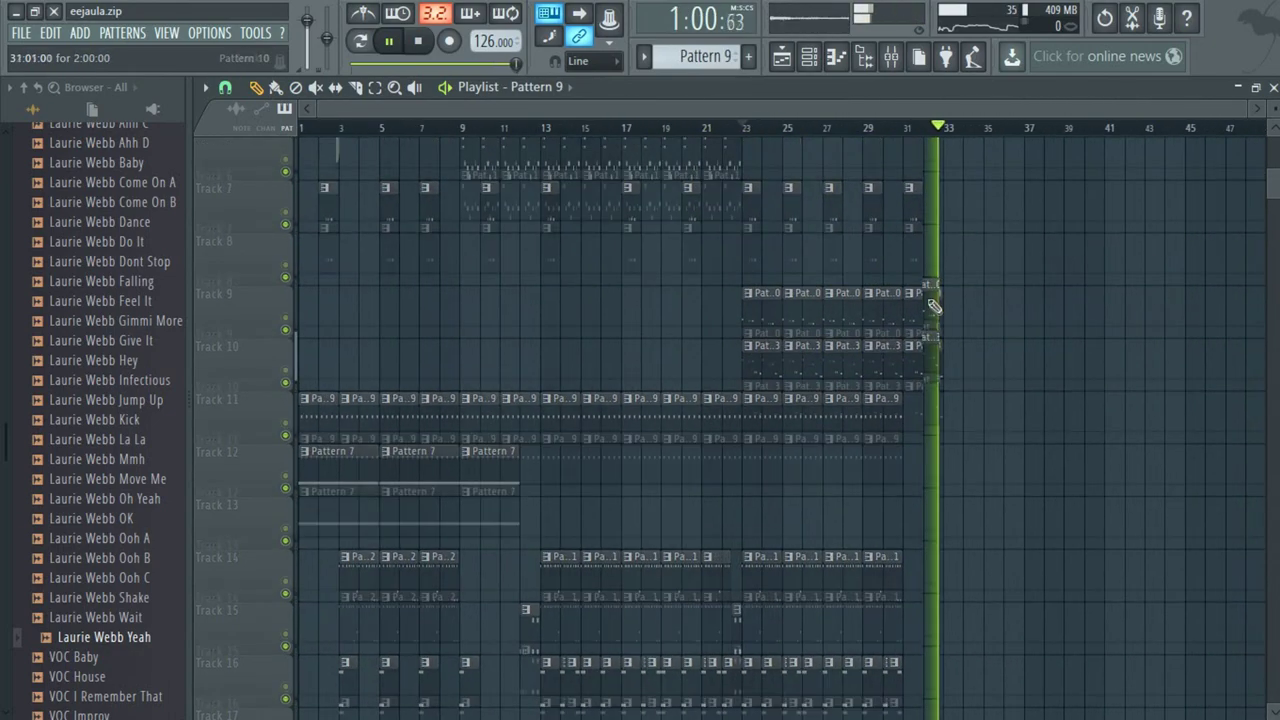
# Try adding a Pattern 11 clip around bar 31 on Track 6.
pyautogui.scroll(2, 933, 305)
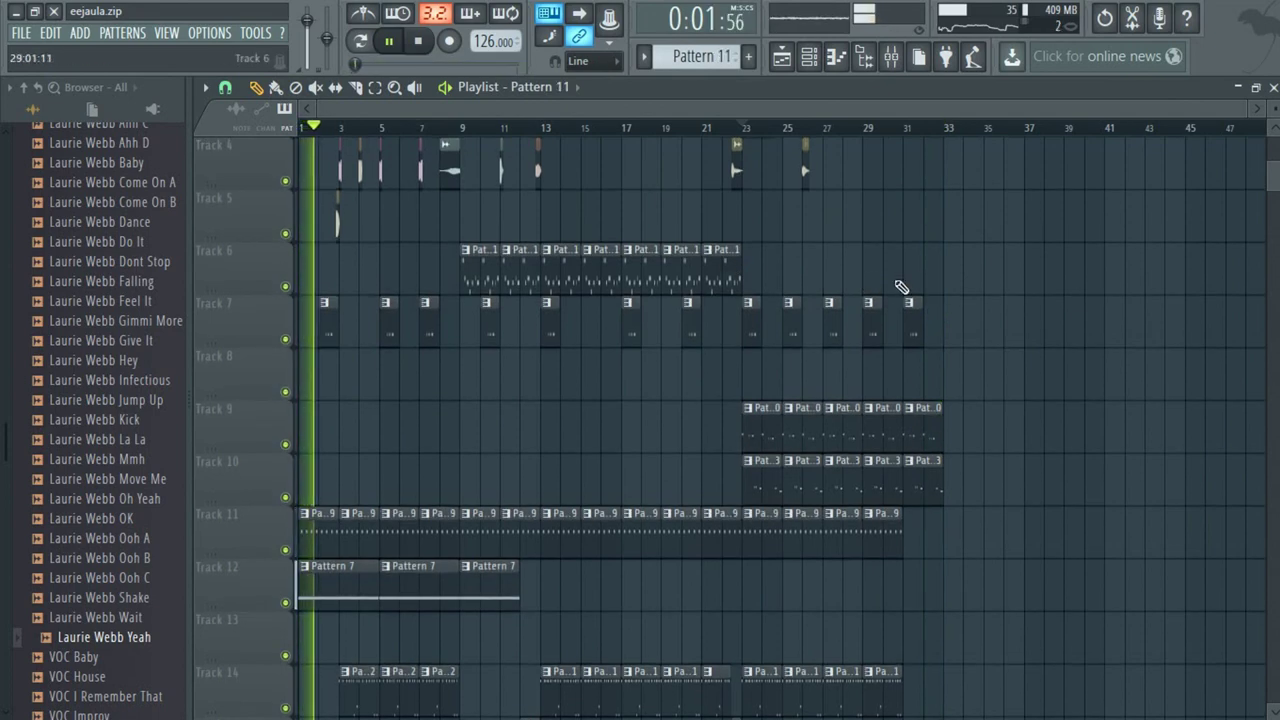
pyautogui.click(914, 281)
pyautogui.rightClick(928, 277)
pyautogui.scroll(3, 960, 220)
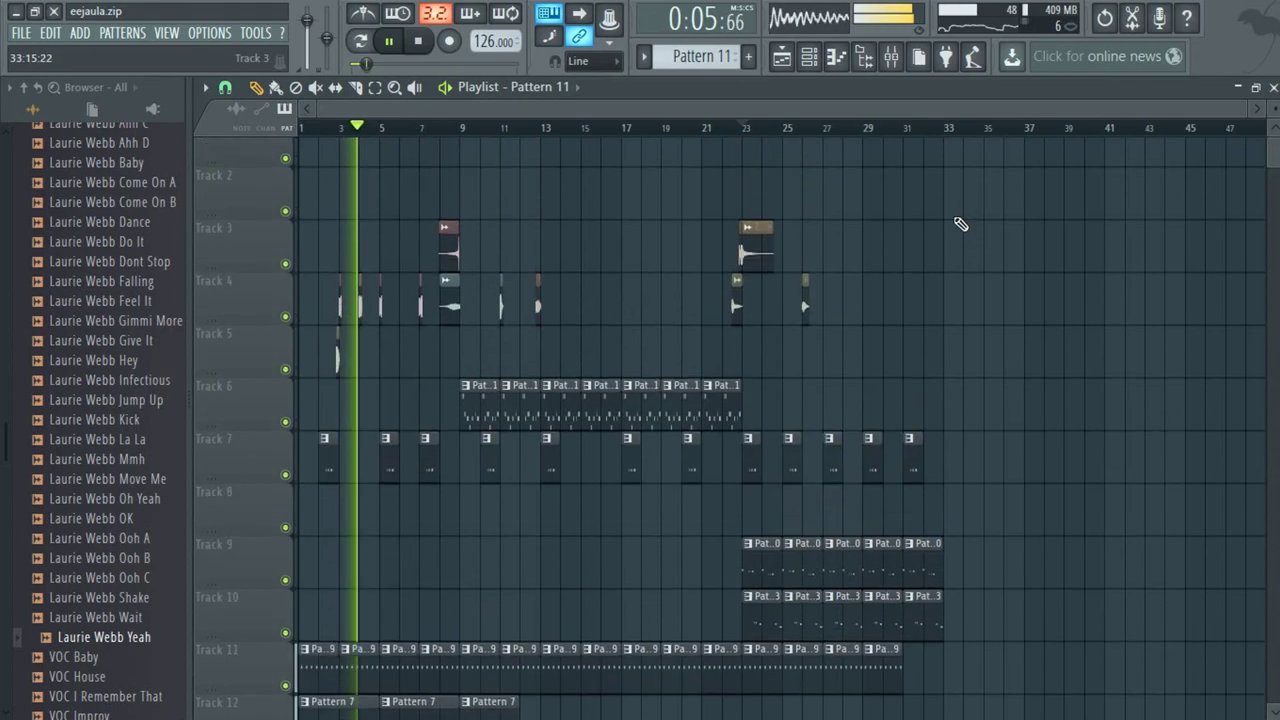
# Load a Fruity Phaser effect in slot 3 of the Master mixer track.
pyautogui.scroll(-5, 762, 250)
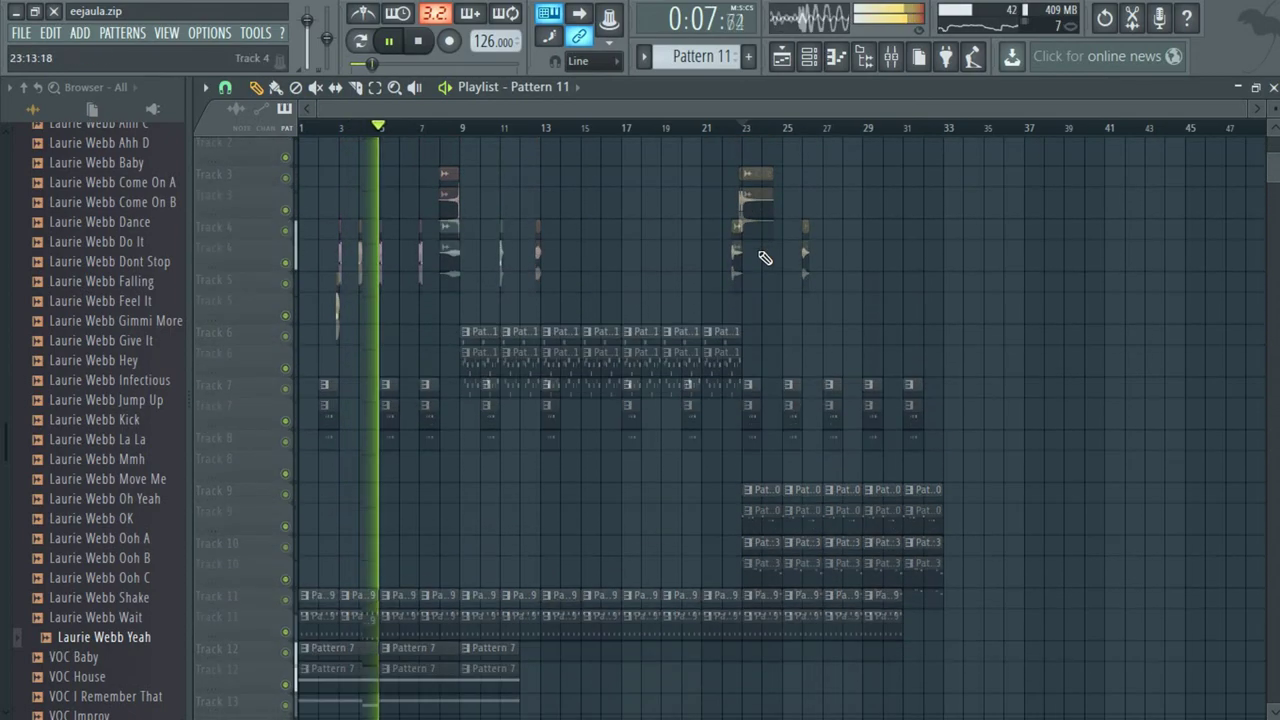
pyautogui.scroll(3, 447, 262)
pyautogui.scroll(2, 443, 271)
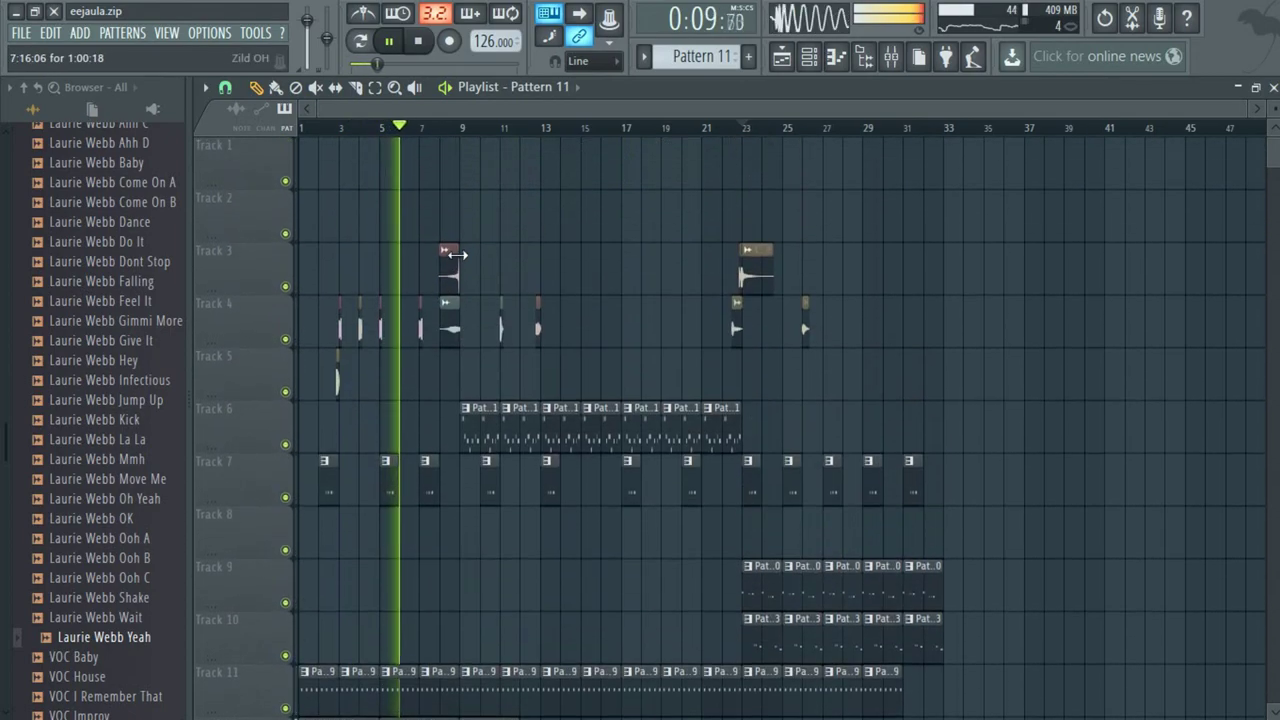
pyautogui.click(890, 56)
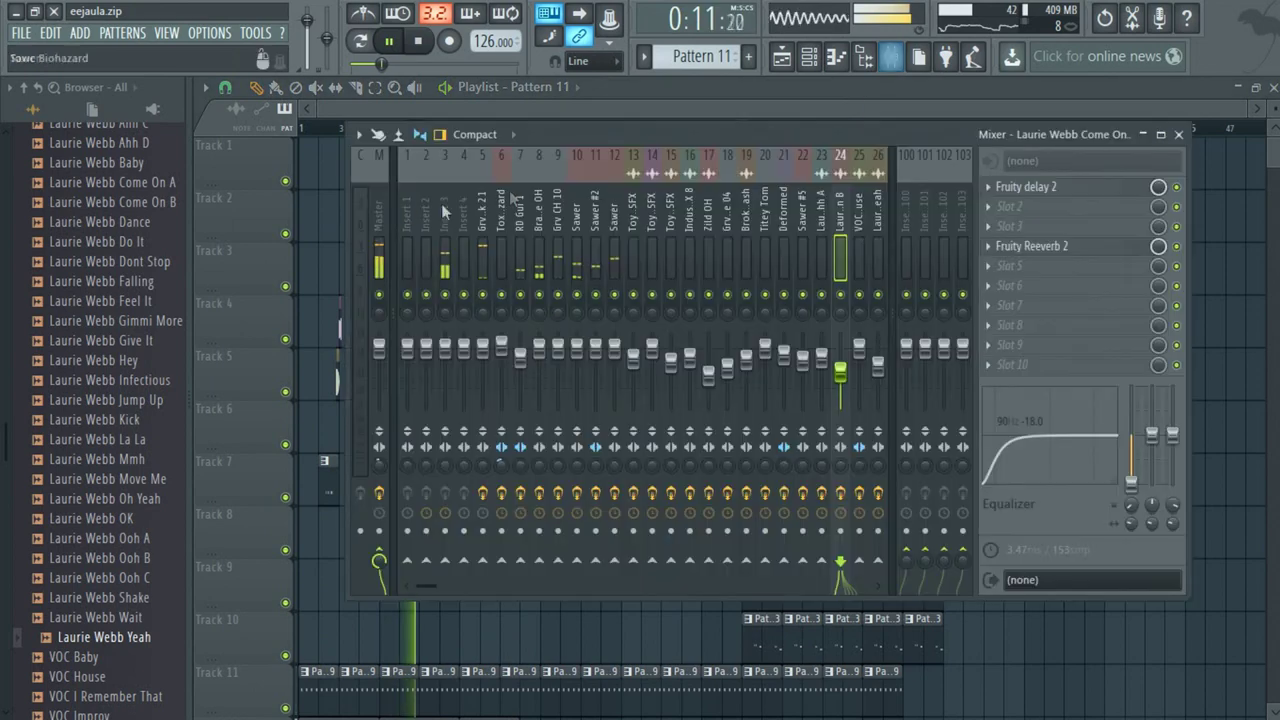
pyautogui.click(382, 203)
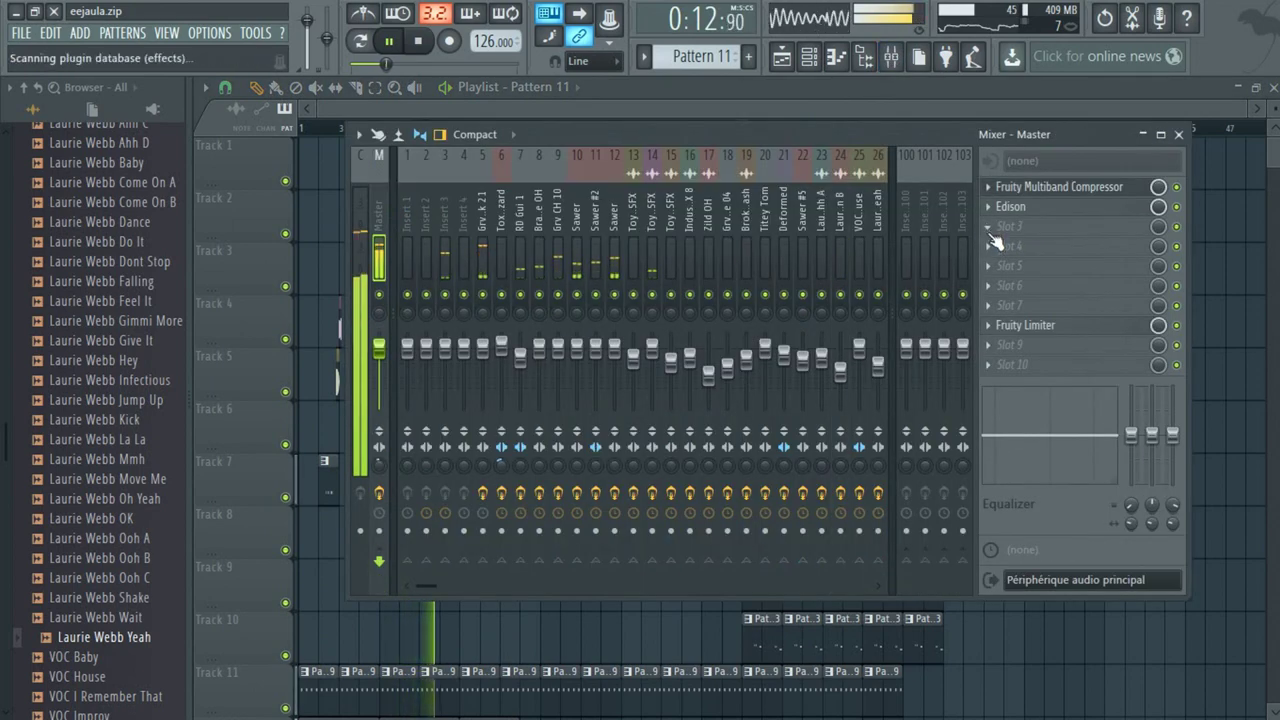
pyautogui.press('F8')
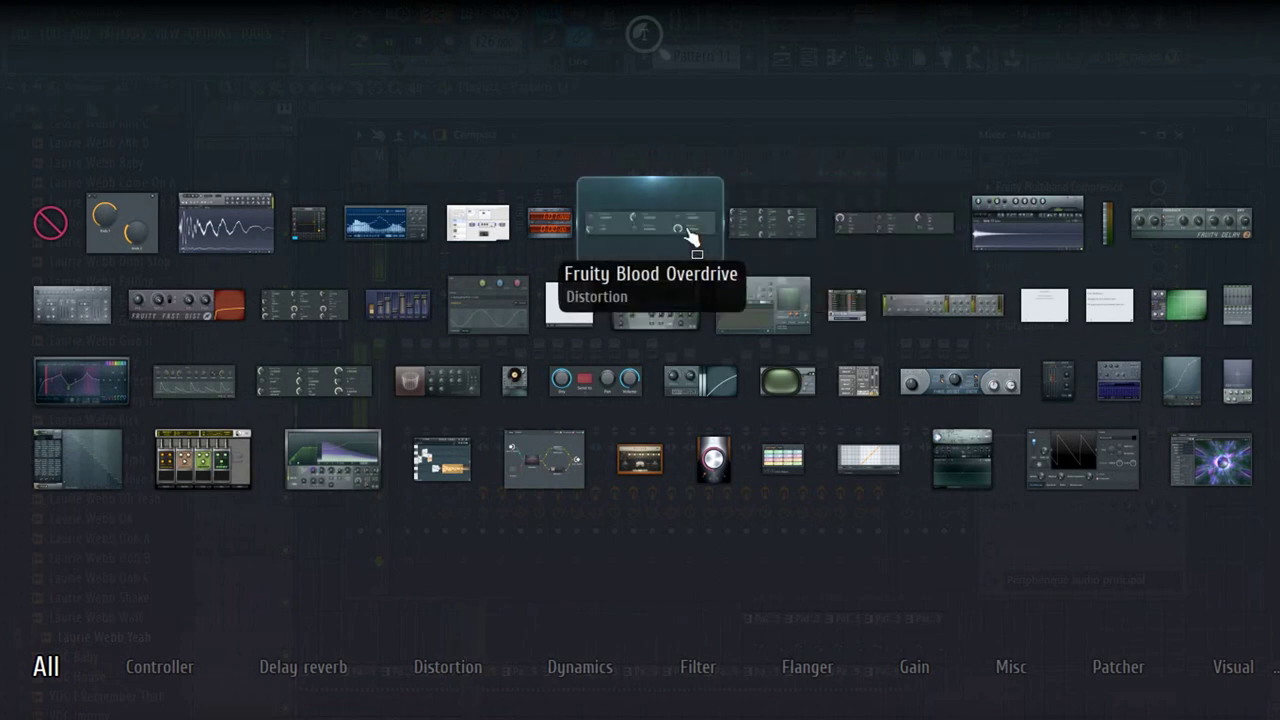
pyautogui.click(352, 385)
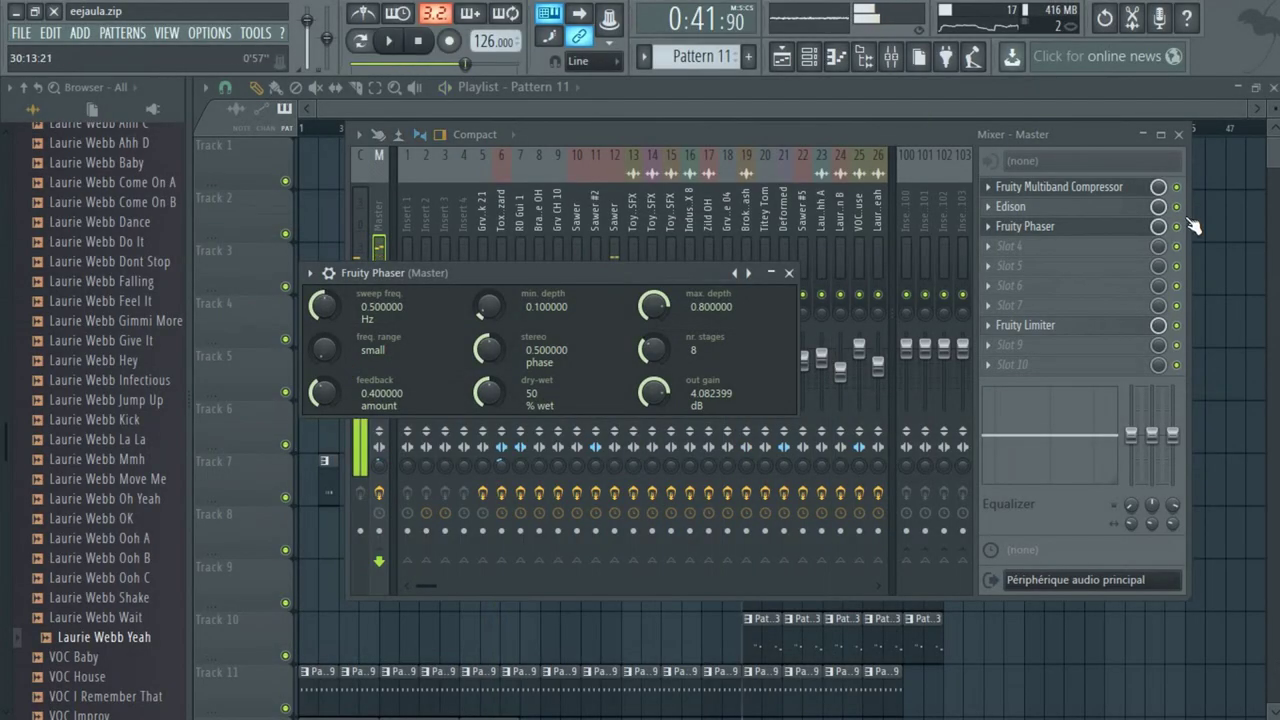
# Create an automation clip for the Phaser's mix level and add envelope points at bars 9 and 13.
pyautogui.rightClick(1160, 229)
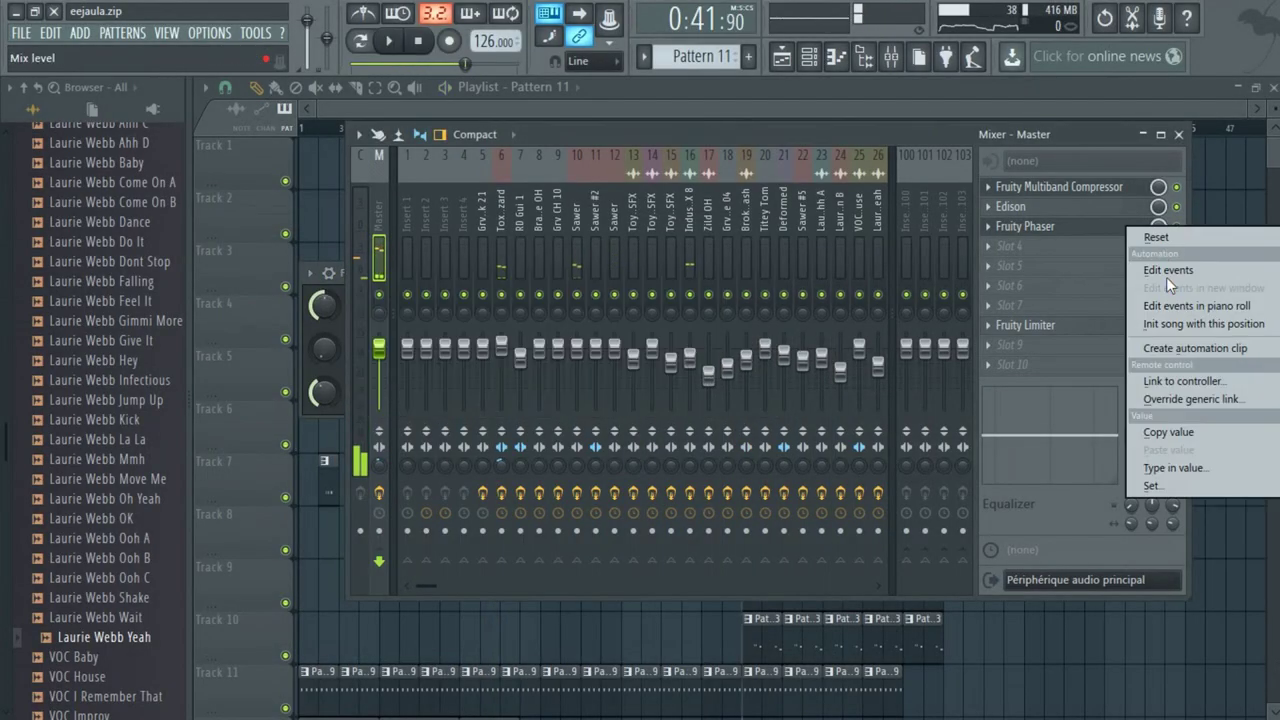
pyautogui.click(1190, 346)
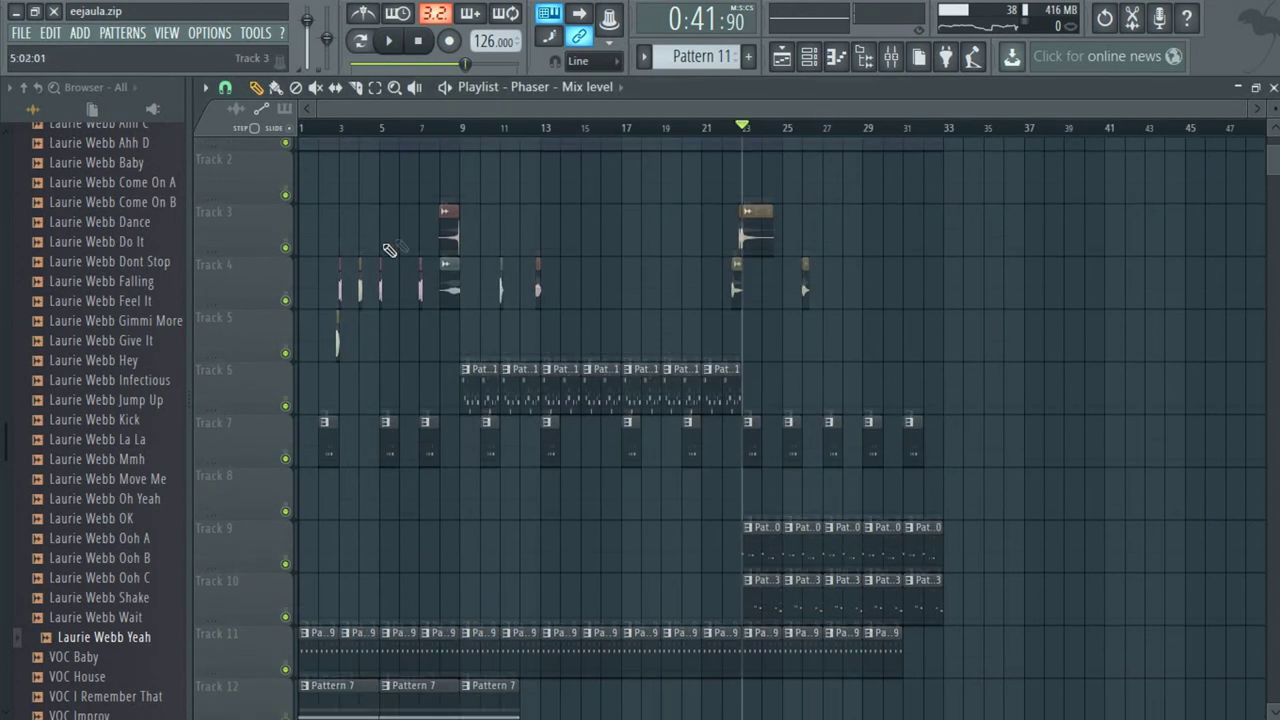
pyautogui.moveTo(460, 171)
pyautogui.mouseDown()
pyautogui.moveTo(465, 195)
pyautogui.moveTo(463, 146)
pyautogui.mouseUp()
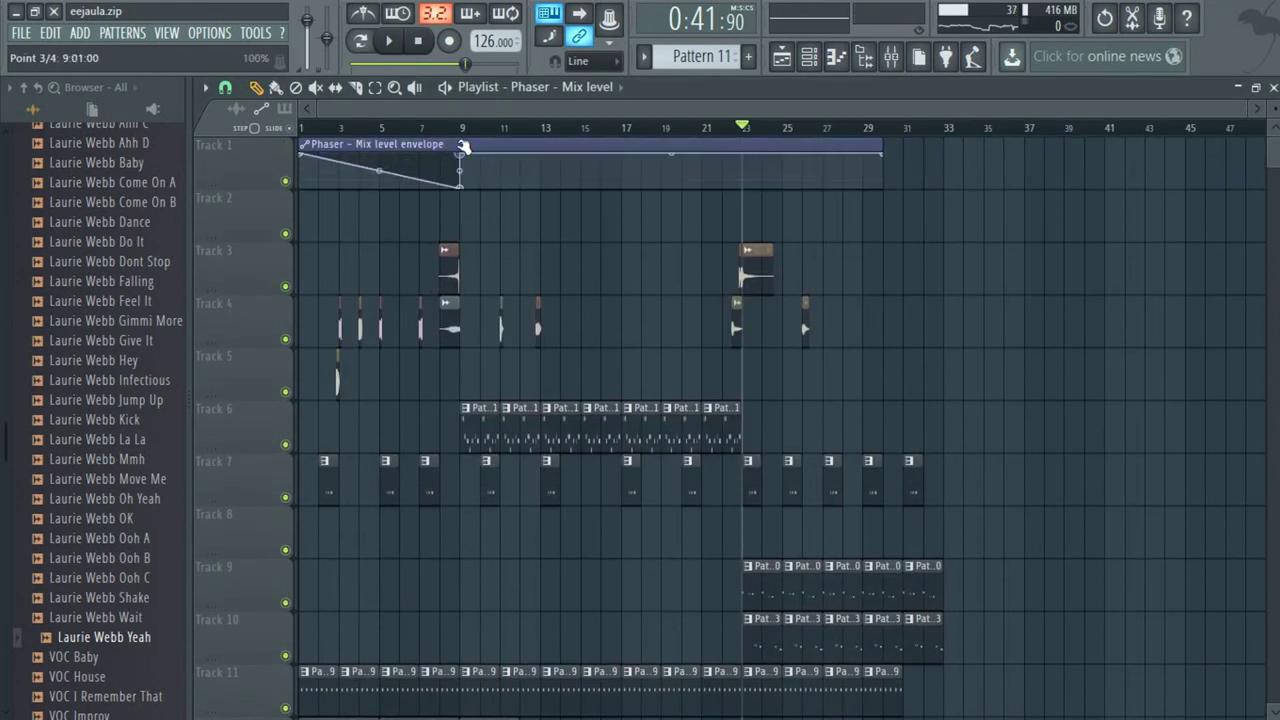
pyautogui.moveTo(553, 170); pyautogui.dragTo(540, 186)
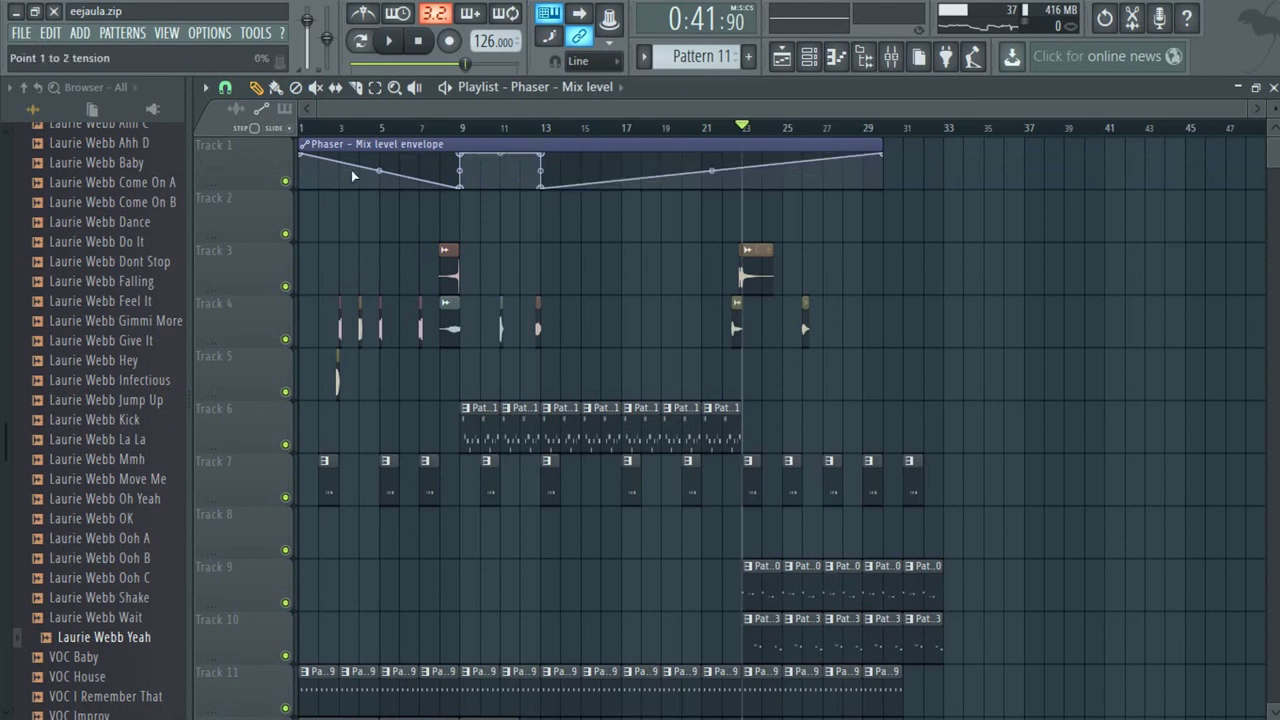
# Shape the Phaser envelope to start and end near 0%, rise between bars 9 and 10, and drop at bar 13.
pyautogui.click(304, 148)
pyautogui.click(306, 142)
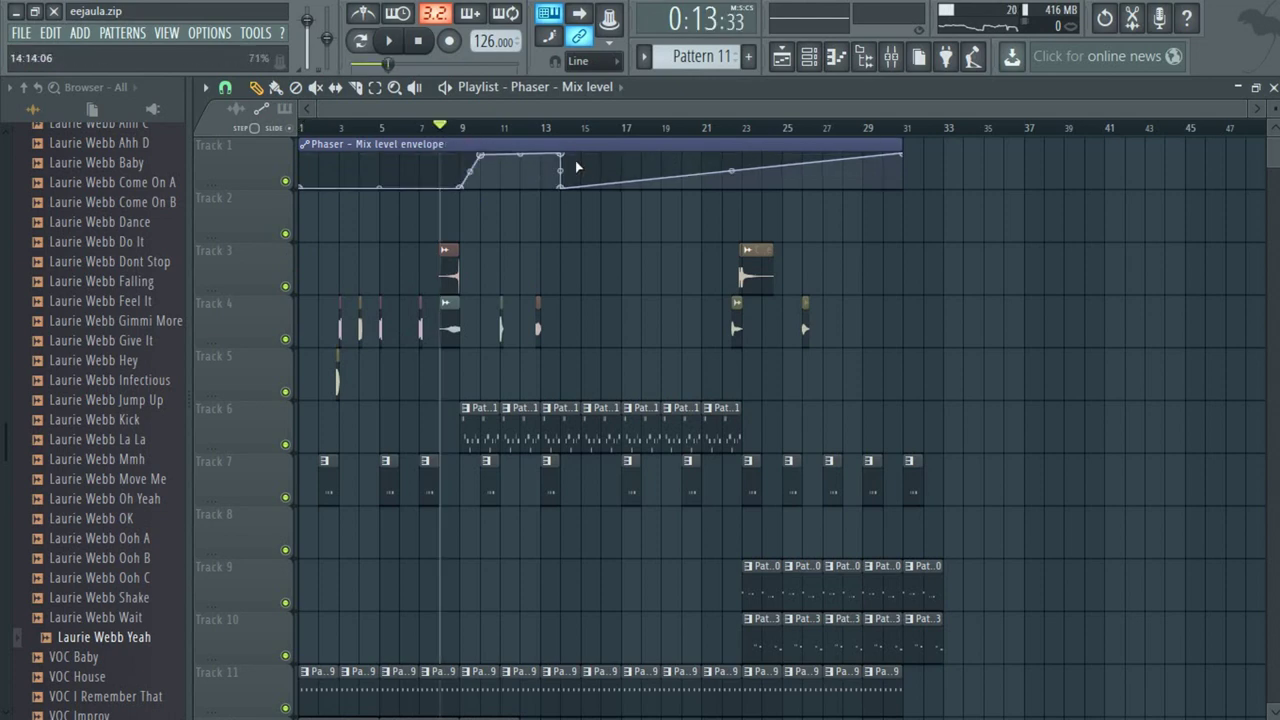
pyautogui.moveTo(562, 155); pyautogui.dragTo(547, 155)
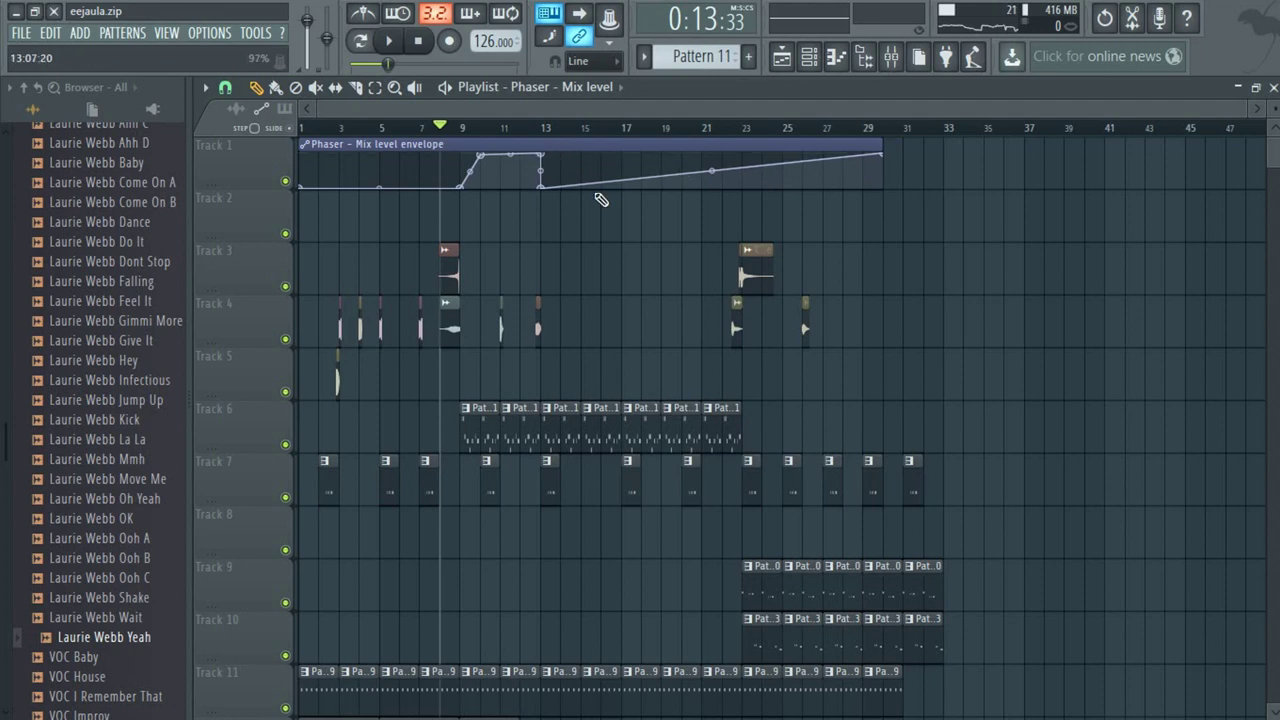
pyautogui.press('space')
pyautogui.moveTo(889, 163); pyautogui.dragTo(890, 189)
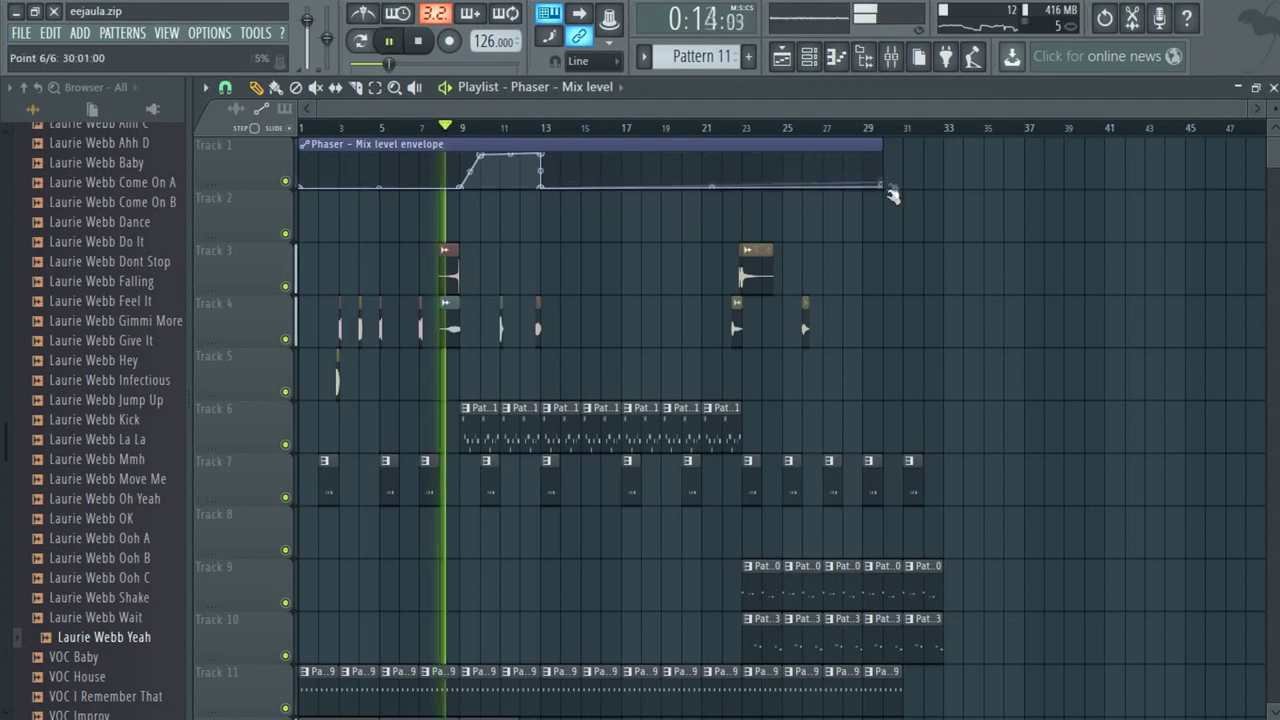
# Slope the Phaser envelope down from about bar 11.5 to 0% at bar 13, and play from about bar 8.5.
pyautogui.scroll(4, 510, 136)
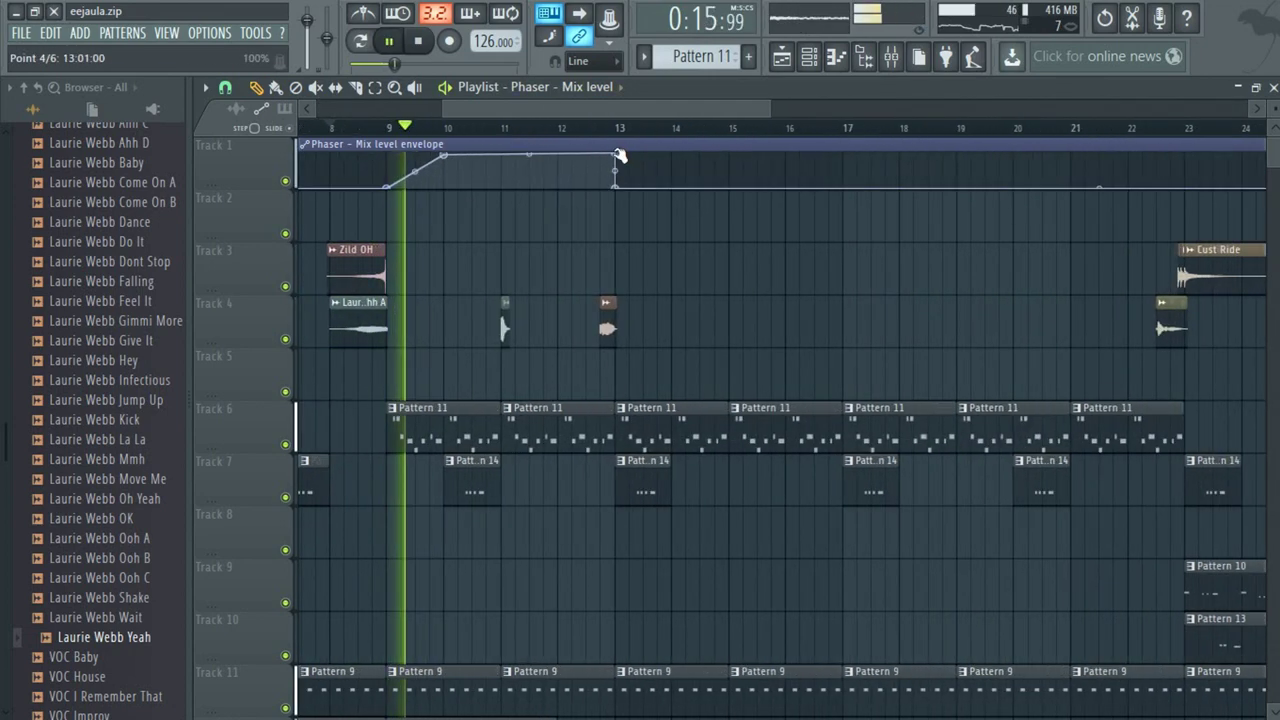
pyautogui.moveTo(607, 155); pyautogui.dragTo(616, 195)
pyautogui.moveTo(575, 157); pyautogui.dragTo(612, 192)
pyautogui.click(360, 127)
pyautogui.scroll(-4, 385, 128)
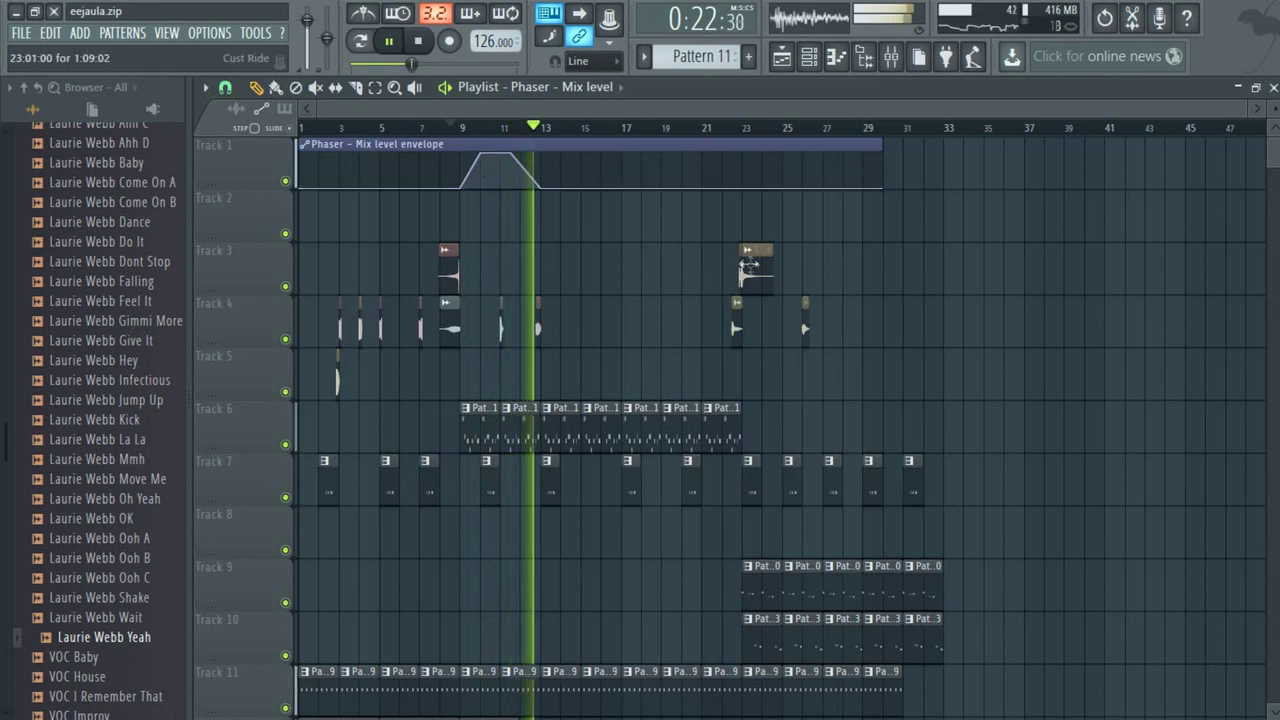
# Try a Cust Ride clip at bar 15 on Track 3 and check its sample settings.
pyautogui.scroll(2, 585, 130)
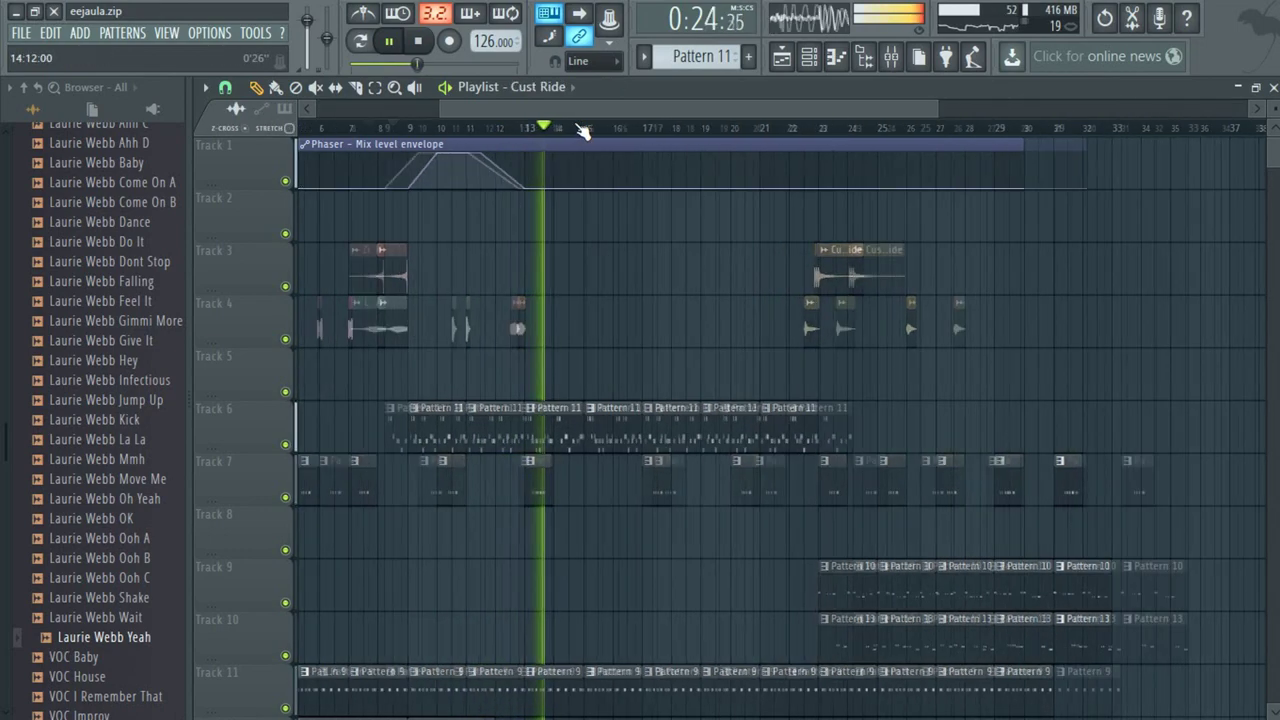
pyautogui.scroll(2, 585, 130)
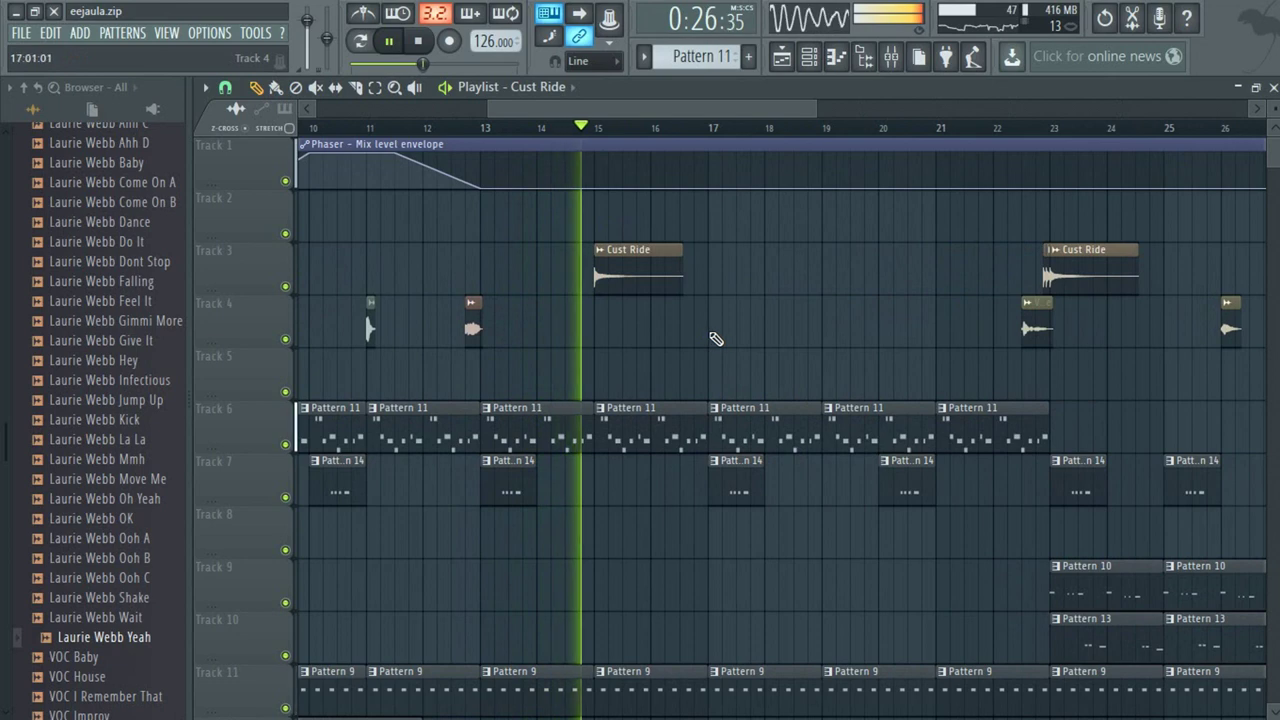
pyautogui.doubleClick(606, 266)
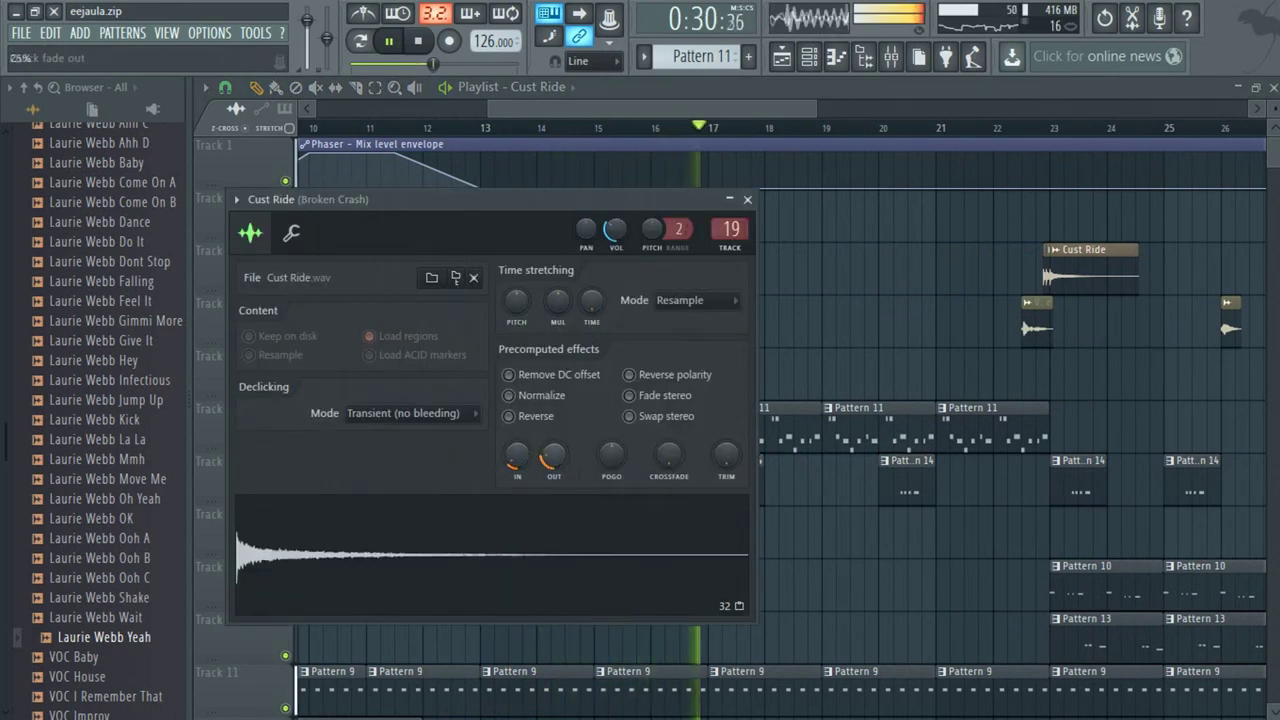
pyautogui.click(674, 181)
pyautogui.rightClick(651, 268)
pyautogui.scroll(-1, 642, 129)
pyautogui.scroll(-4, 642, 129)
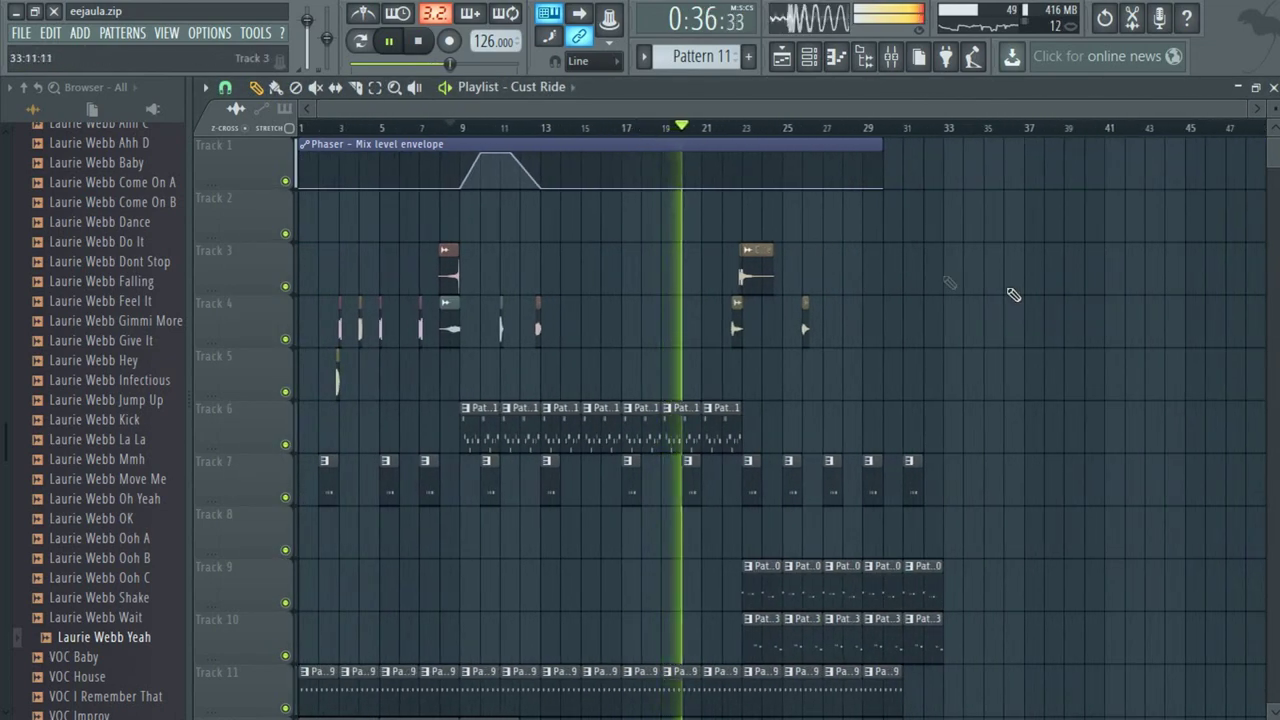
# Listen to the rest of the song while examining the clip arrangement across the playlist tracks.
pyautogui.scroll(-2, 1049, 309)
pyautogui.scroll(-2, 599, 288)
pyautogui.scroll(-1, 629, 371)
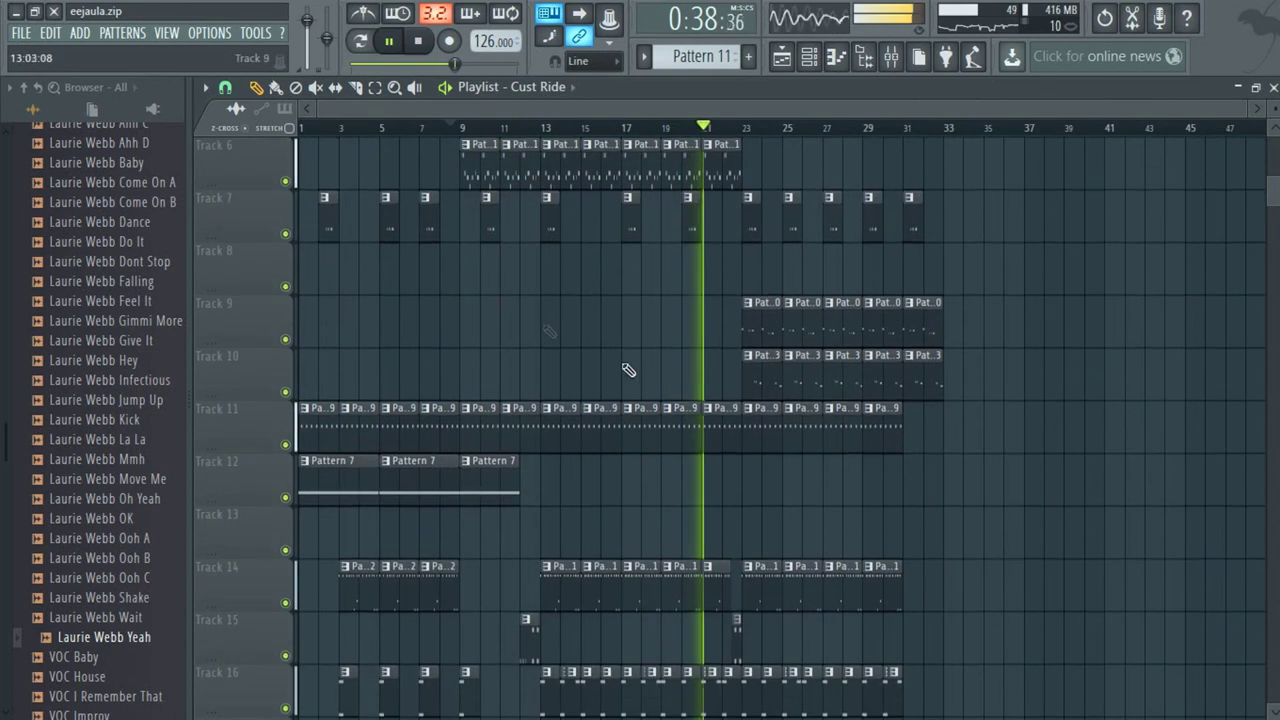
pyautogui.scroll(-1, 758, 364)
pyautogui.scroll(4, 760, 370)
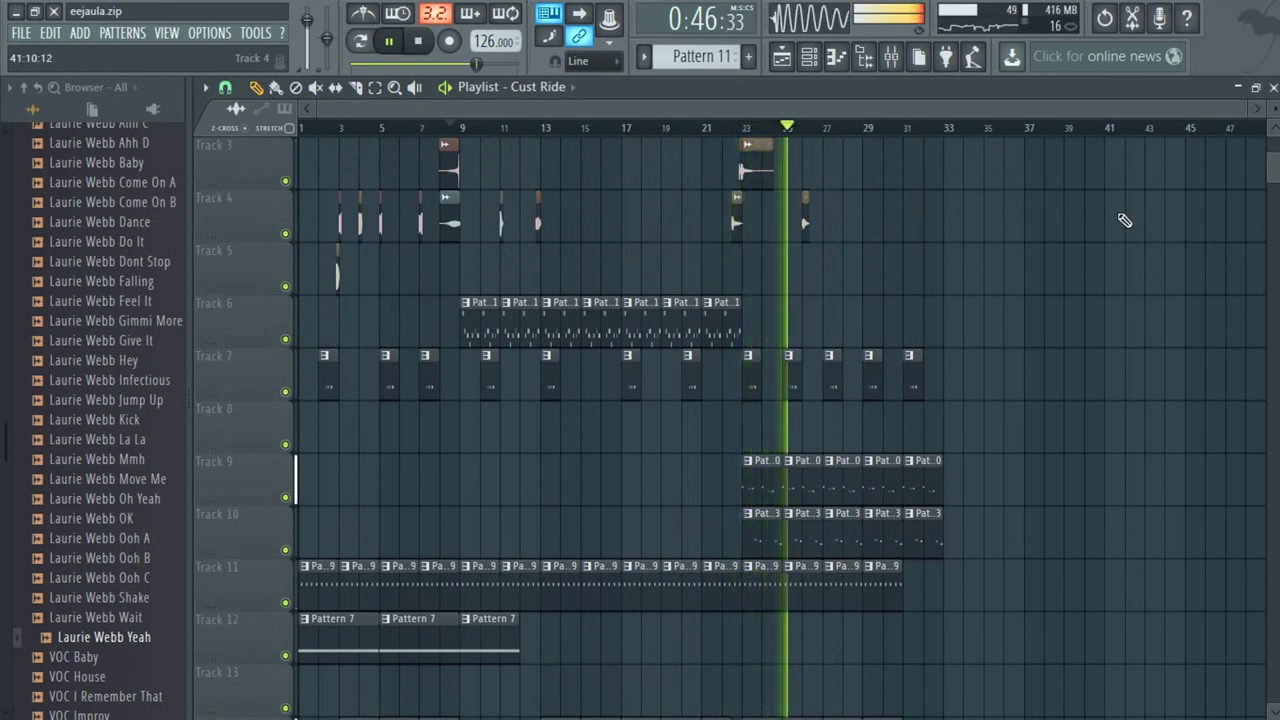
pyautogui.scroll(-1, 1097, 197)
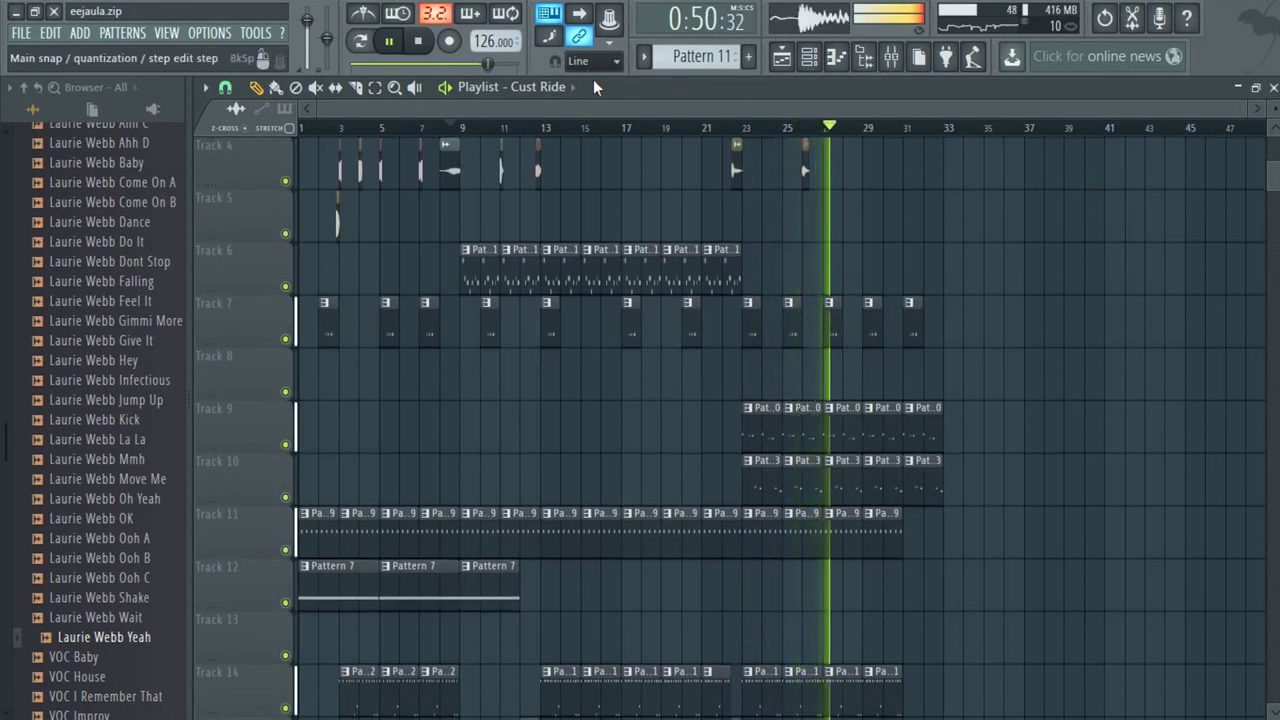
pyautogui.scroll(3, 823, 214)
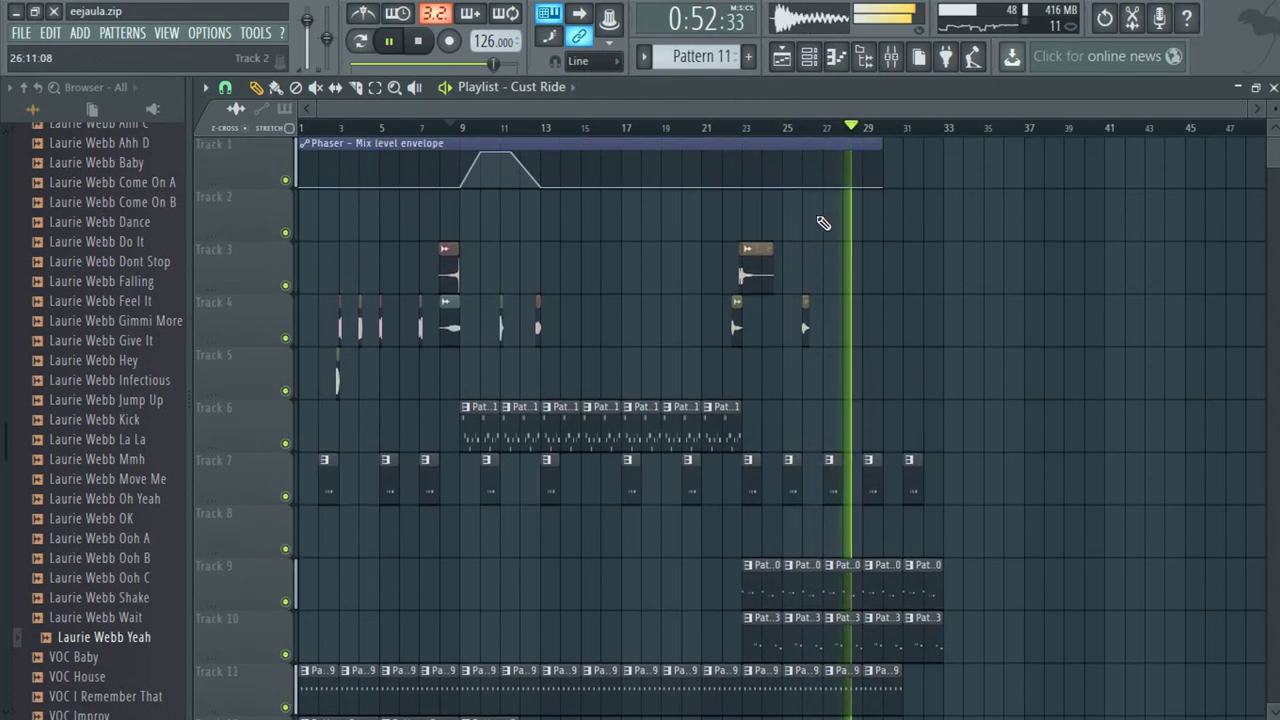
pyautogui.scroll(-1, 870, 235)
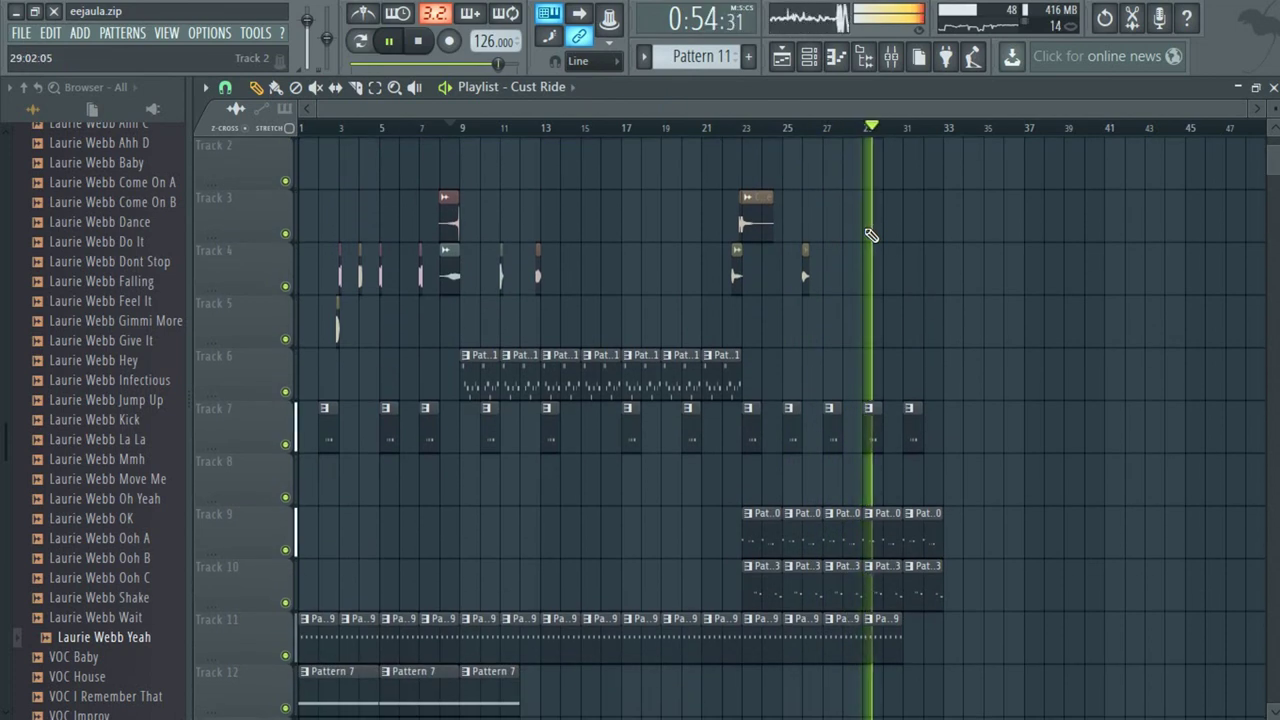
pyautogui.scroll(-1, 884, 246)
pyautogui.scroll(-1, 1040, 312)
pyautogui.scroll(1, 905, 308)
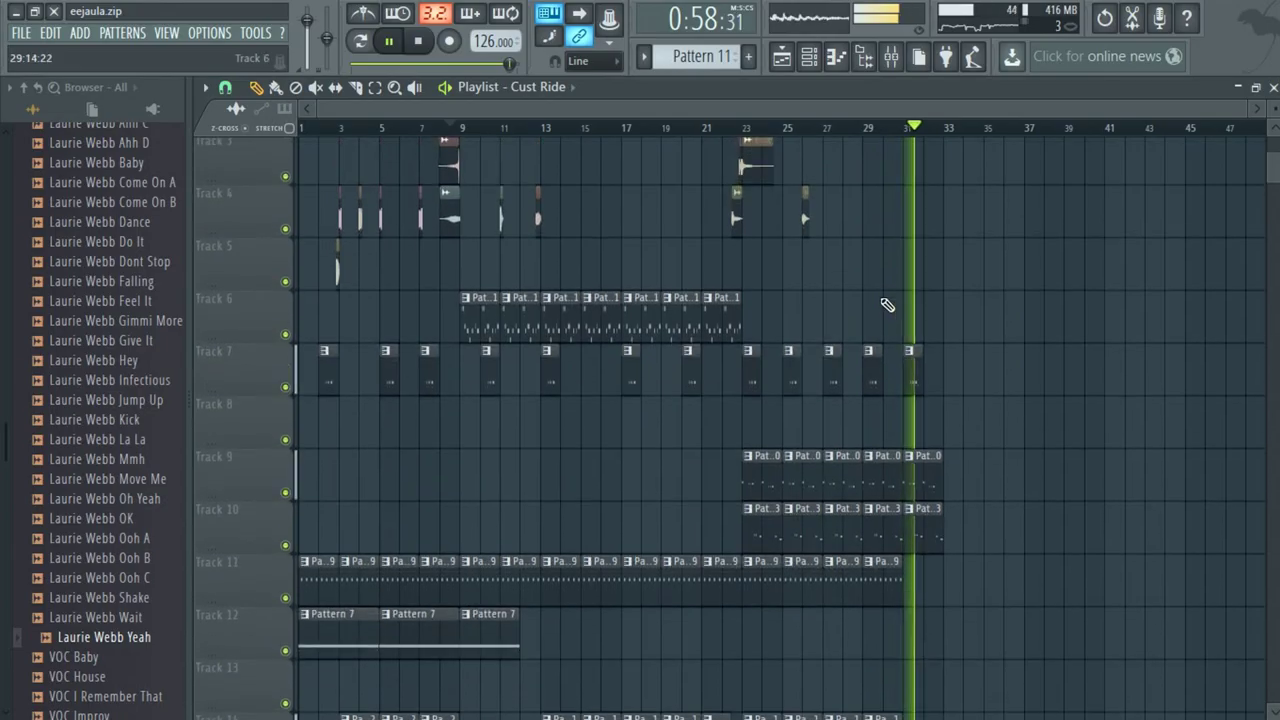
pyautogui.scroll(-5, 885, 305)
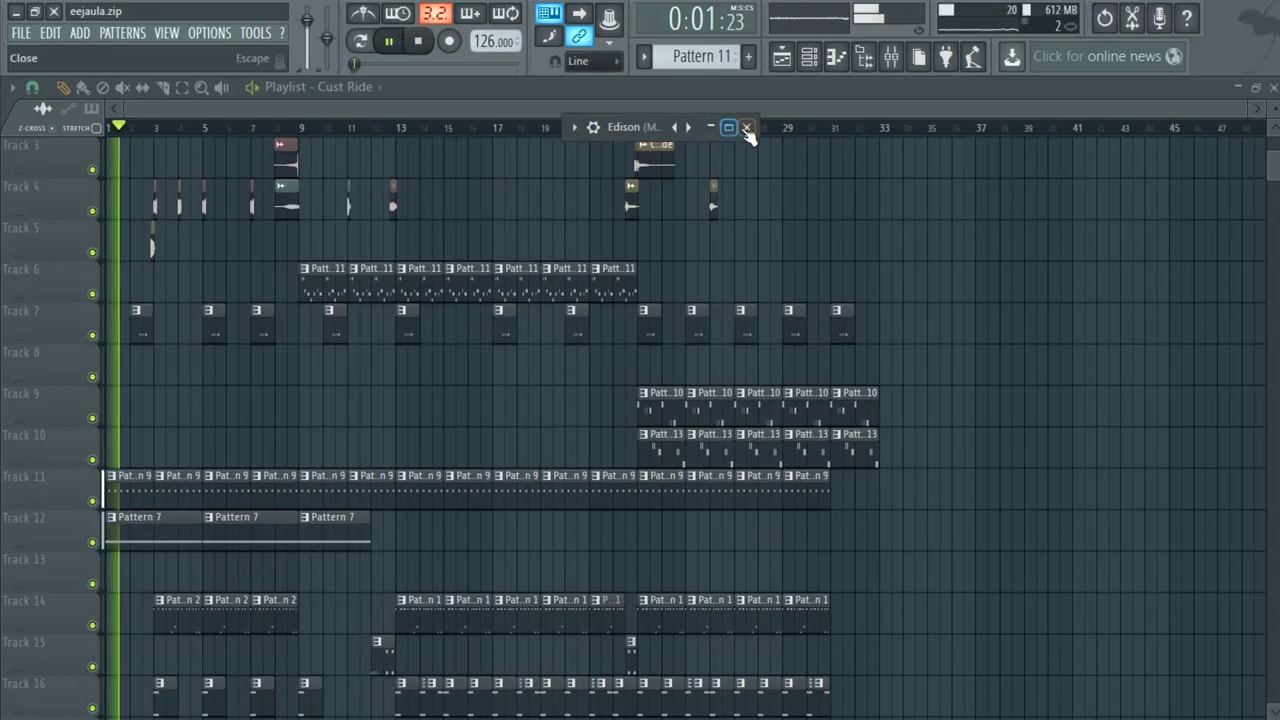
# Close the Edison window and review the playlist tracks while the song plays from the beginning.
pyautogui.click(746, 127)
pyautogui.scroll(-2, 168, 249)
pyautogui.scroll(2, 171, 251)
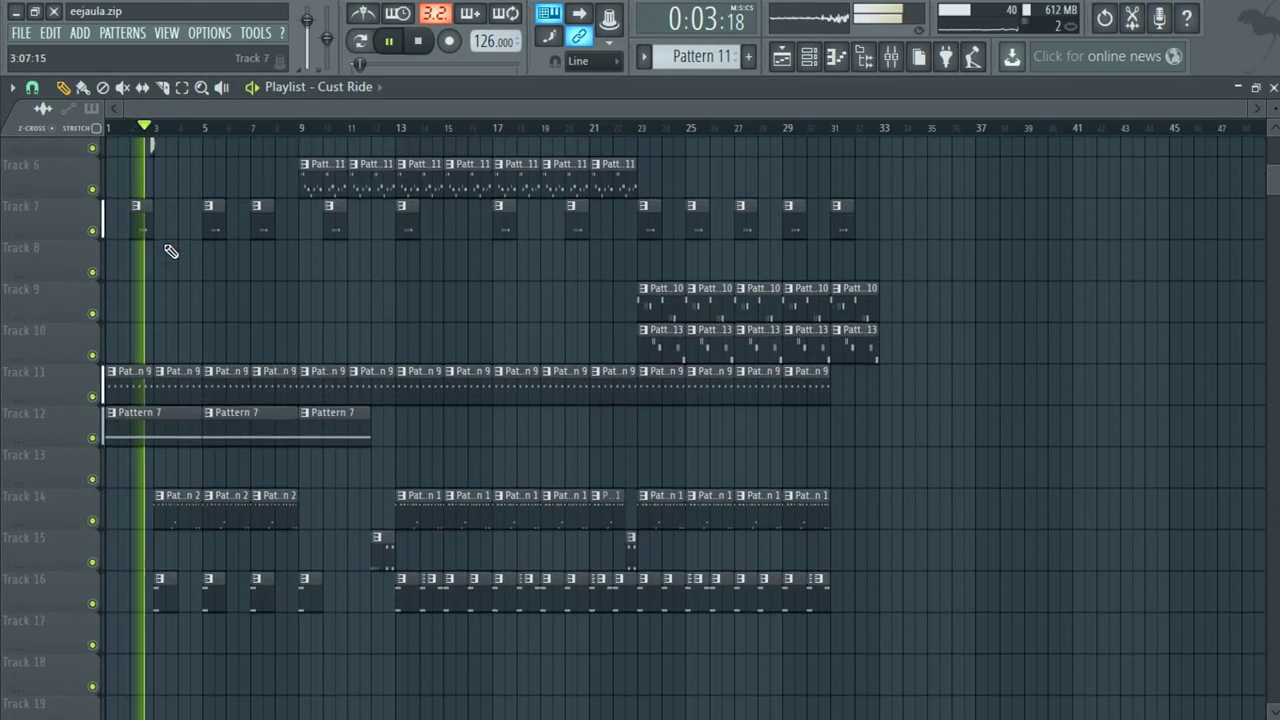
pyautogui.scroll(2, 178, 251)
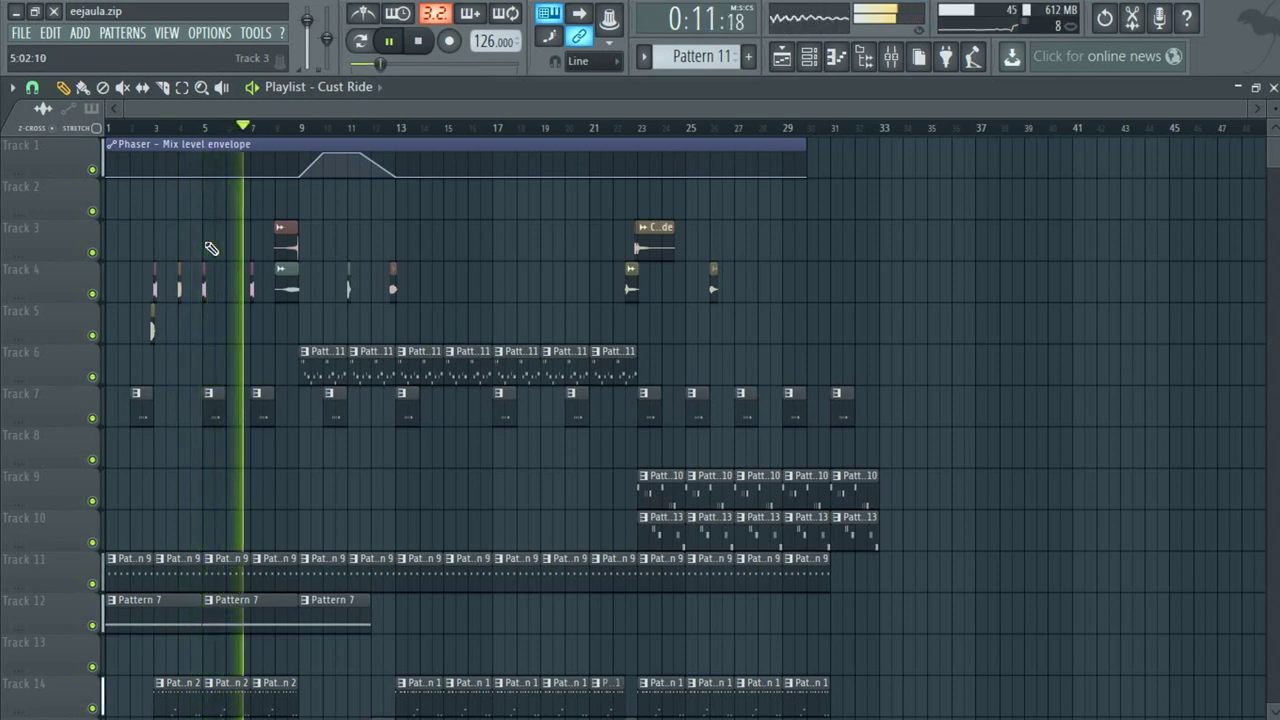
pyautogui.scroll(-1, 213, 248)
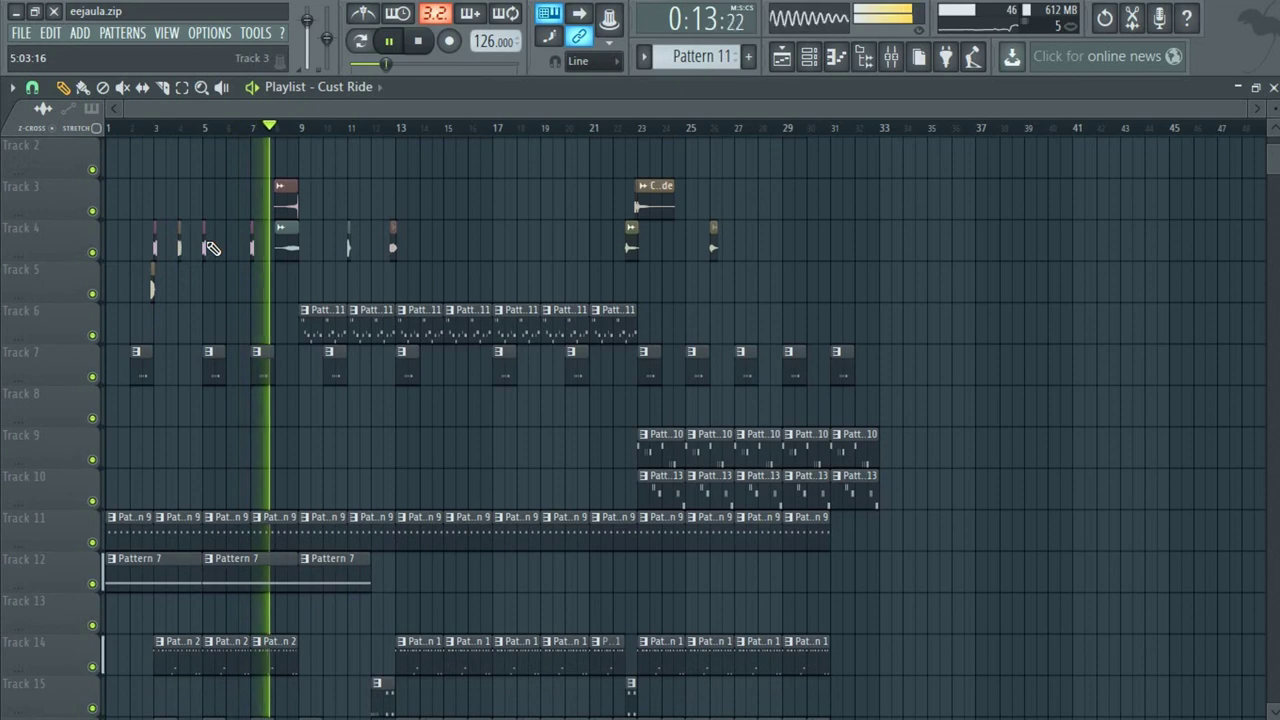
pyautogui.scroll(1, 213, 248)
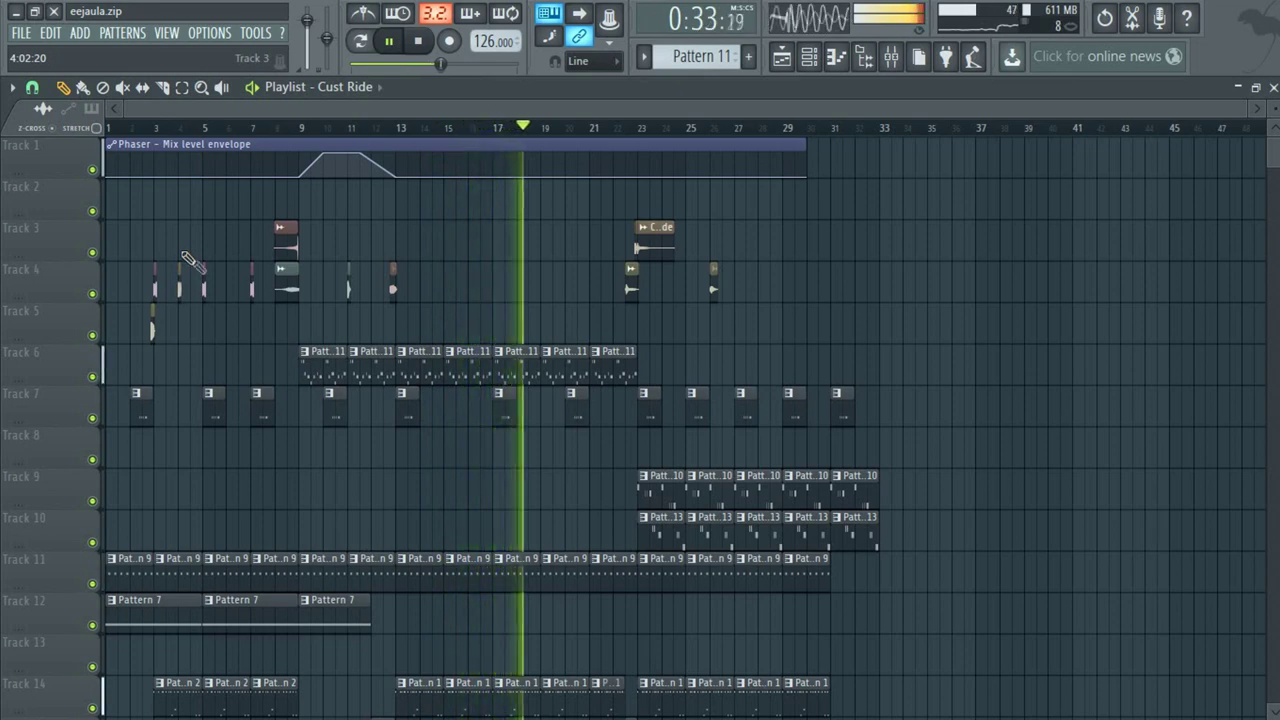
pyautogui.scroll(-1, 570, 446)
pyautogui.scroll(-1, 578, 443)
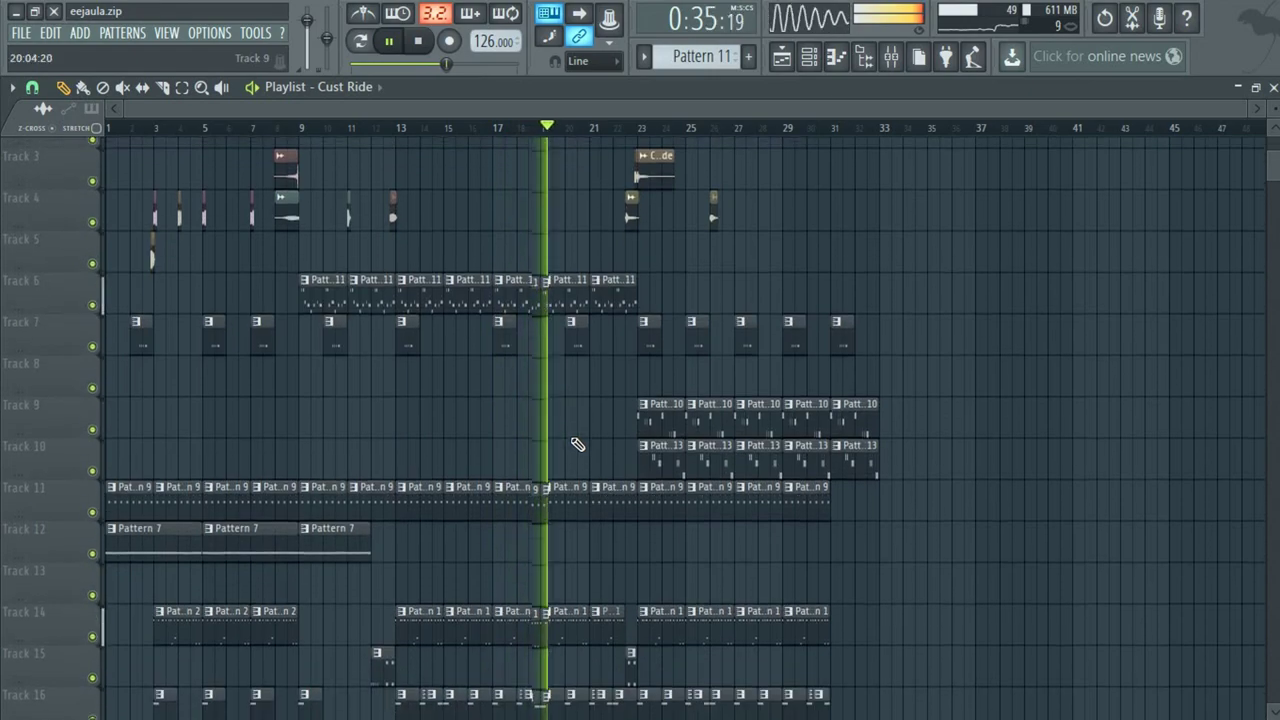